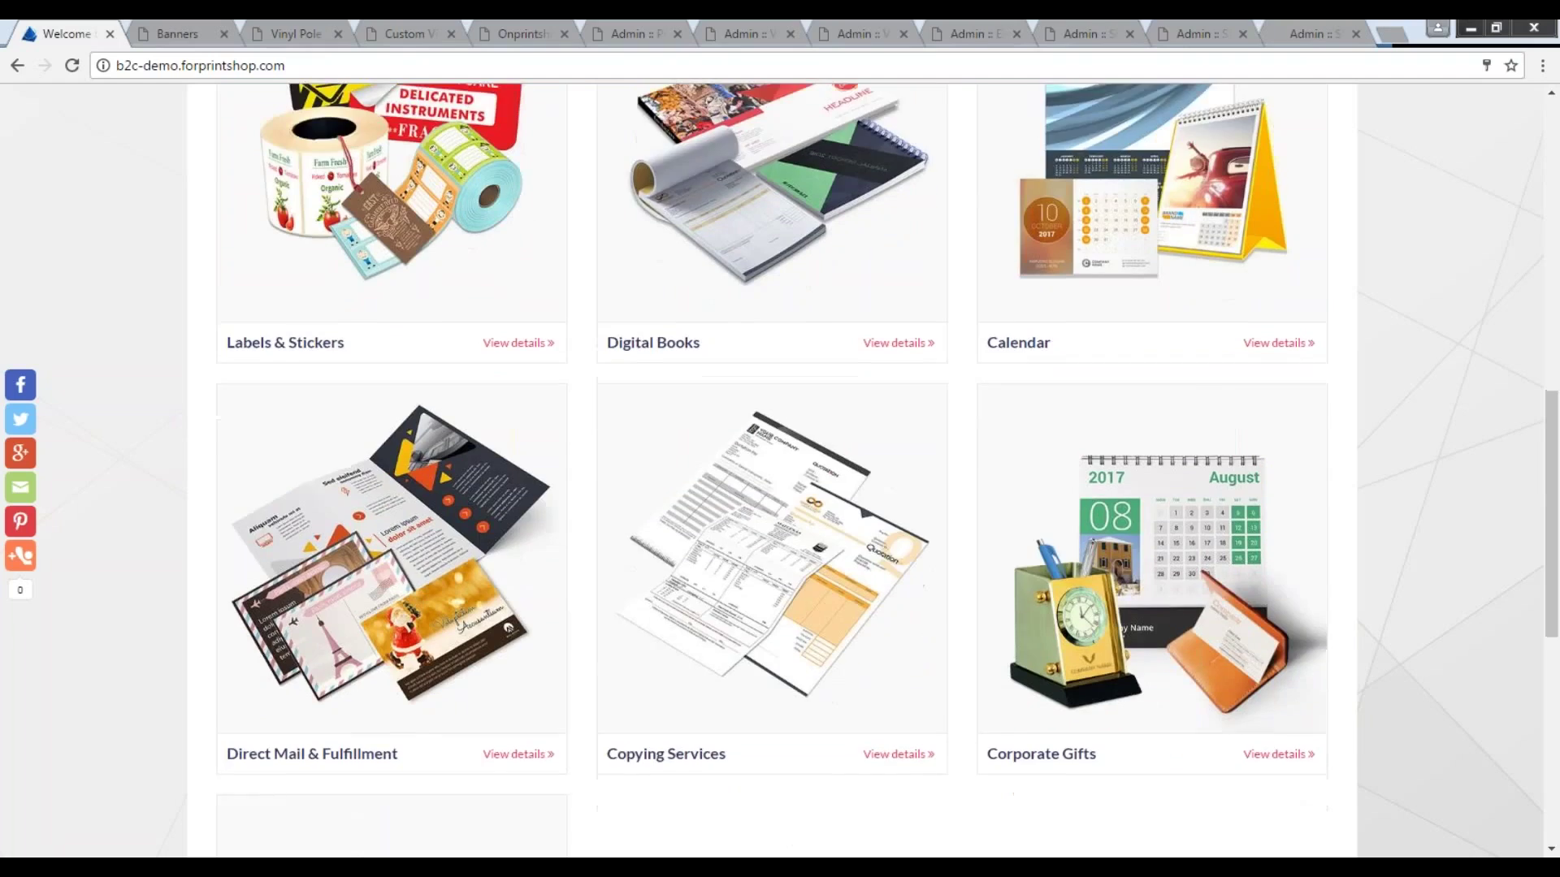
Open the Custom Size Banners product page from the Banners tab.
{"action": "scroll", "coordinate": [130, 636], "scroll_direction": "up", "scroll_amount": 10}
{"action": "scroll", "coordinate": [130, 636], "scroll_direction": "up", "scroll_amount": 5}
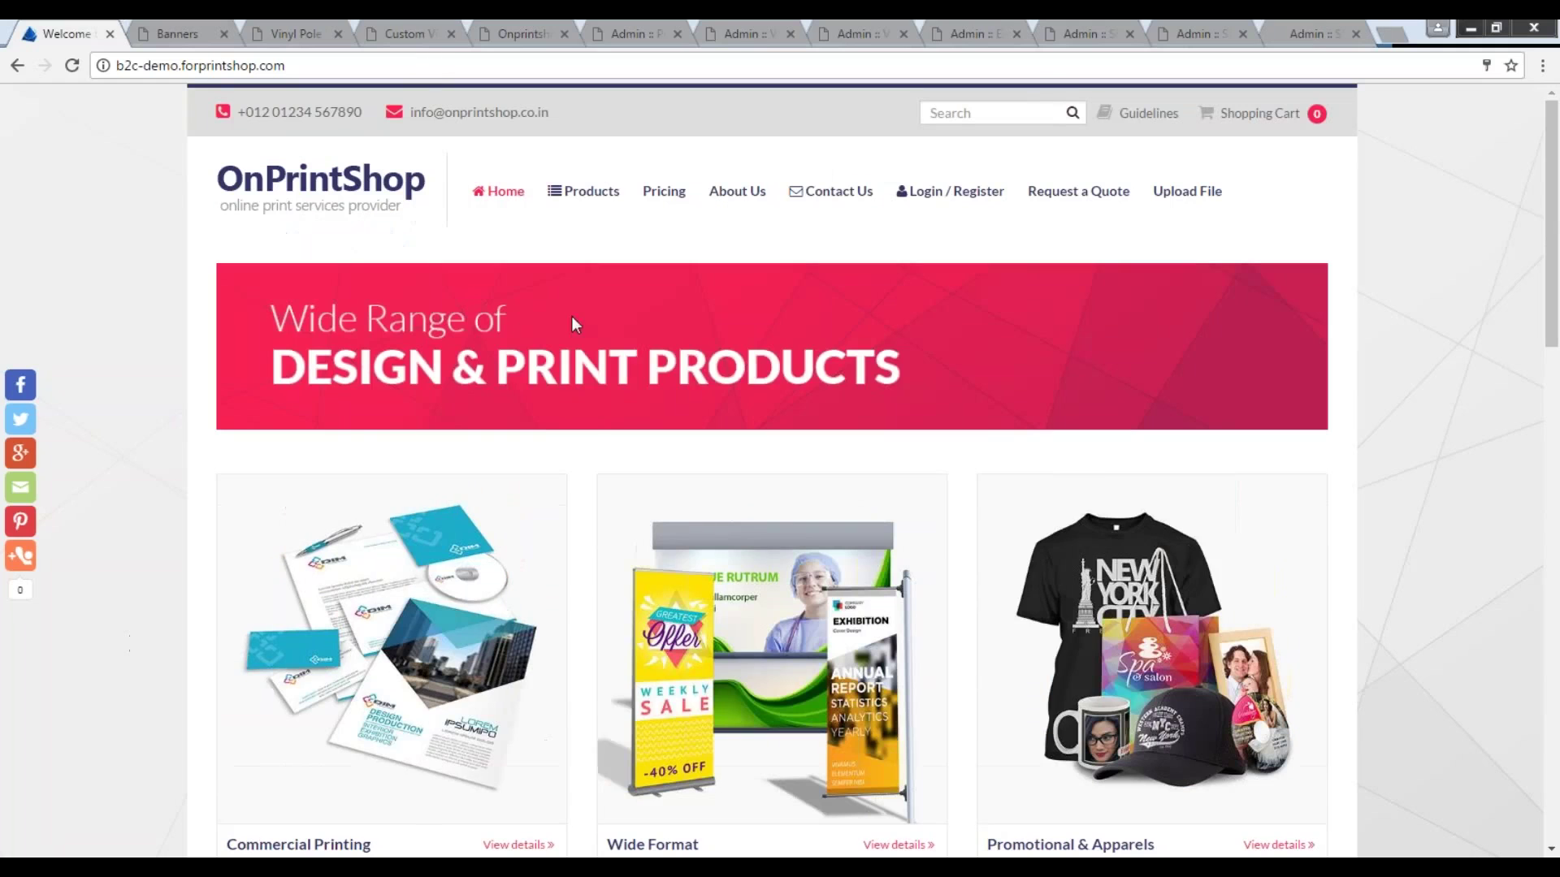
{"action": "mouse_move", "coordinate": [583, 191]}
{"action": "mouse_move", "coordinate": [612, 232]}
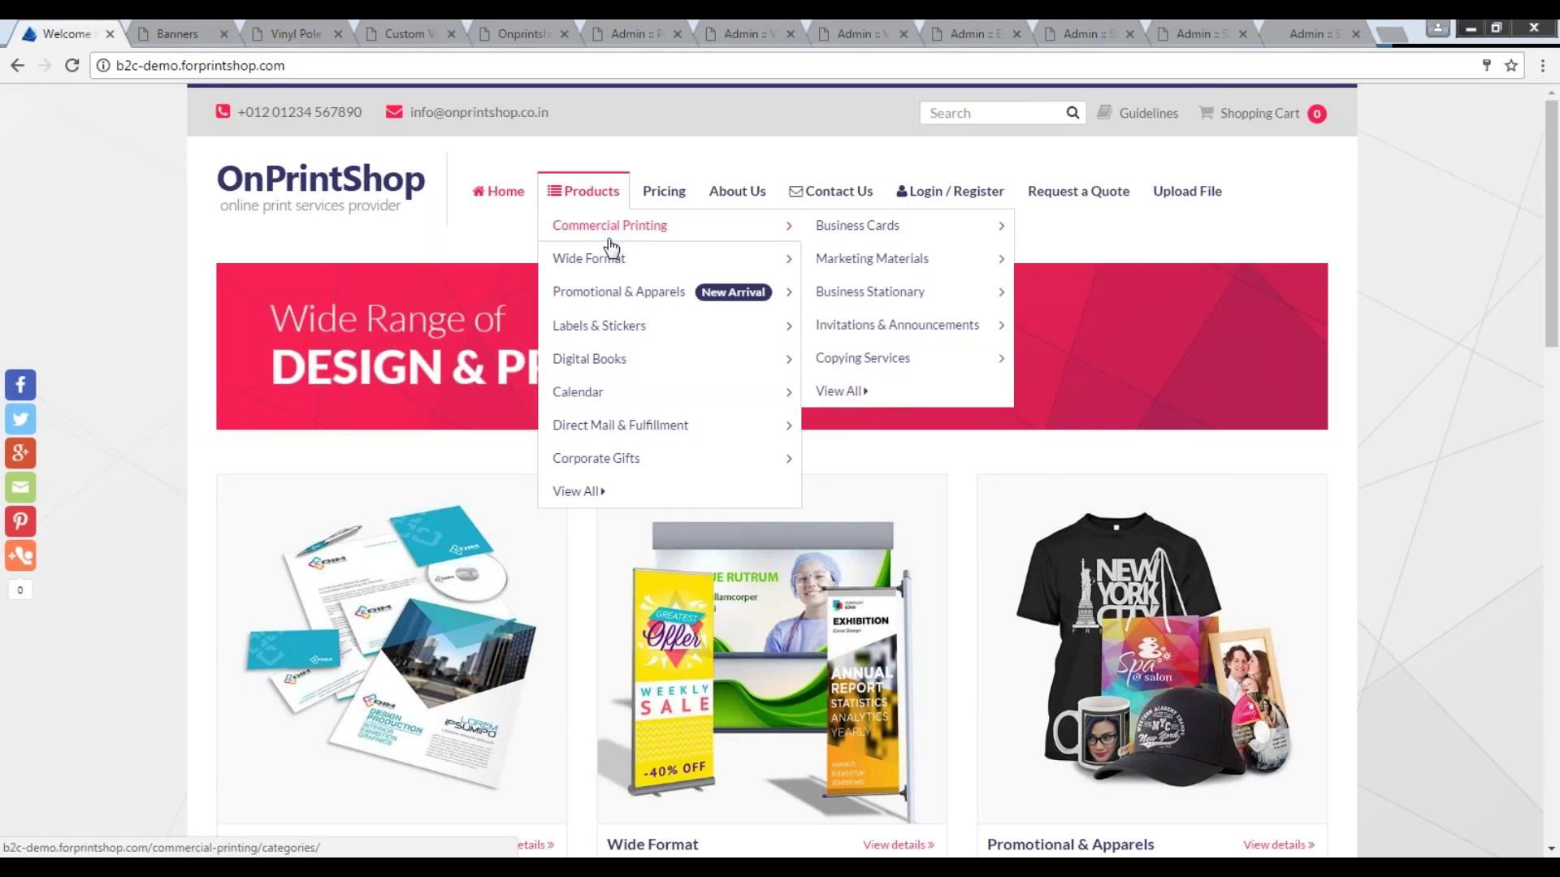
{"action": "mouse_move", "coordinate": [617, 294]}
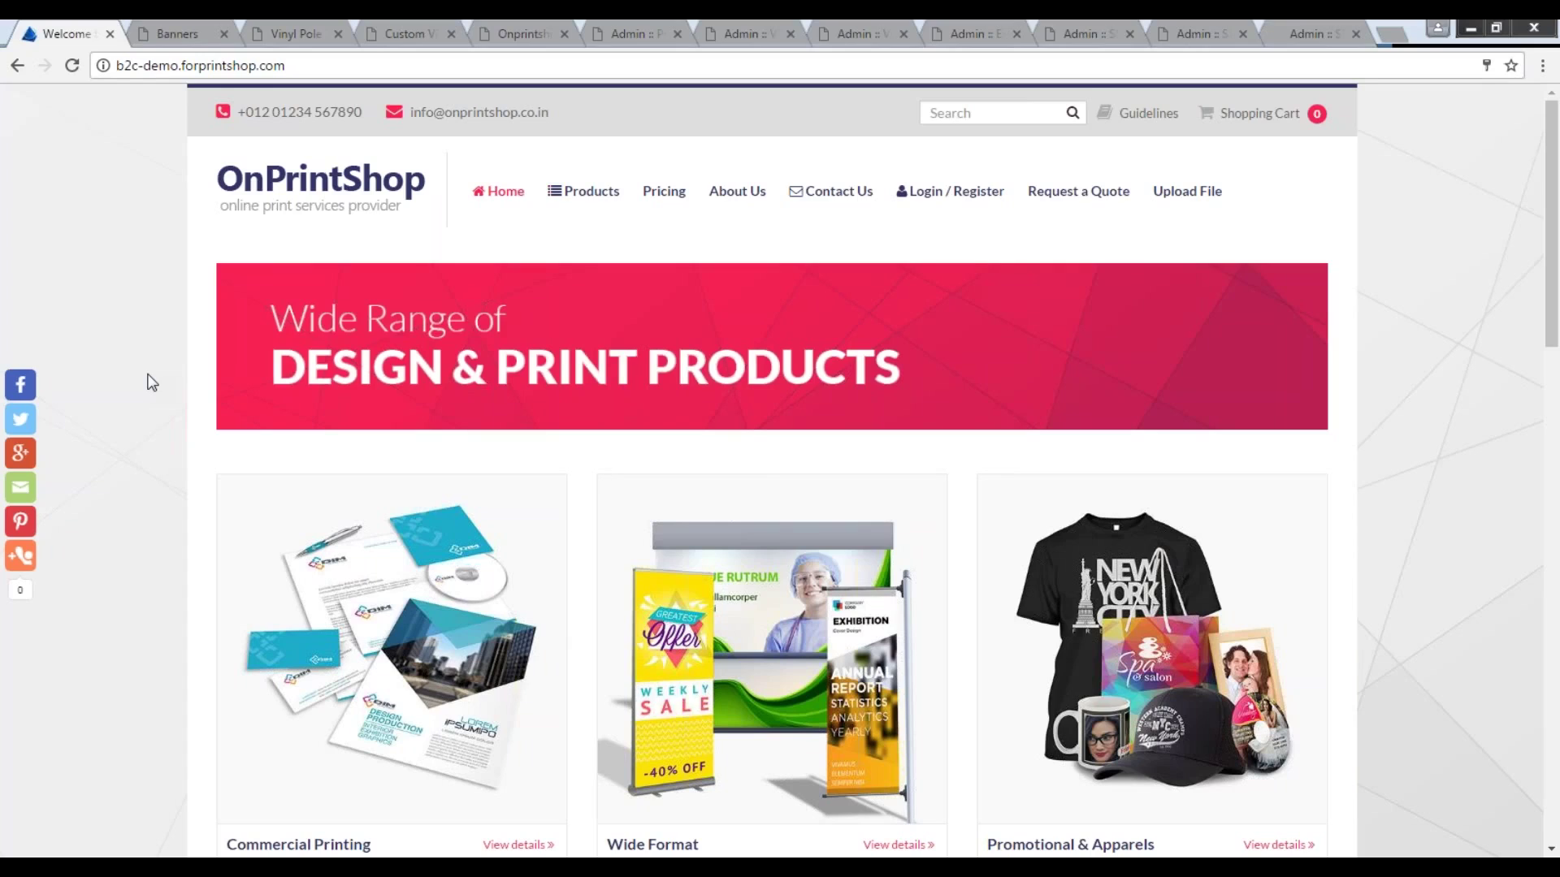
{"action": "scroll", "coordinate": [152, 383], "scroll_direction": "down", "scroll_amount": 2}
{"action": "scroll", "coordinate": [151, 383], "scroll_direction": "down", "scroll_amount": 5}
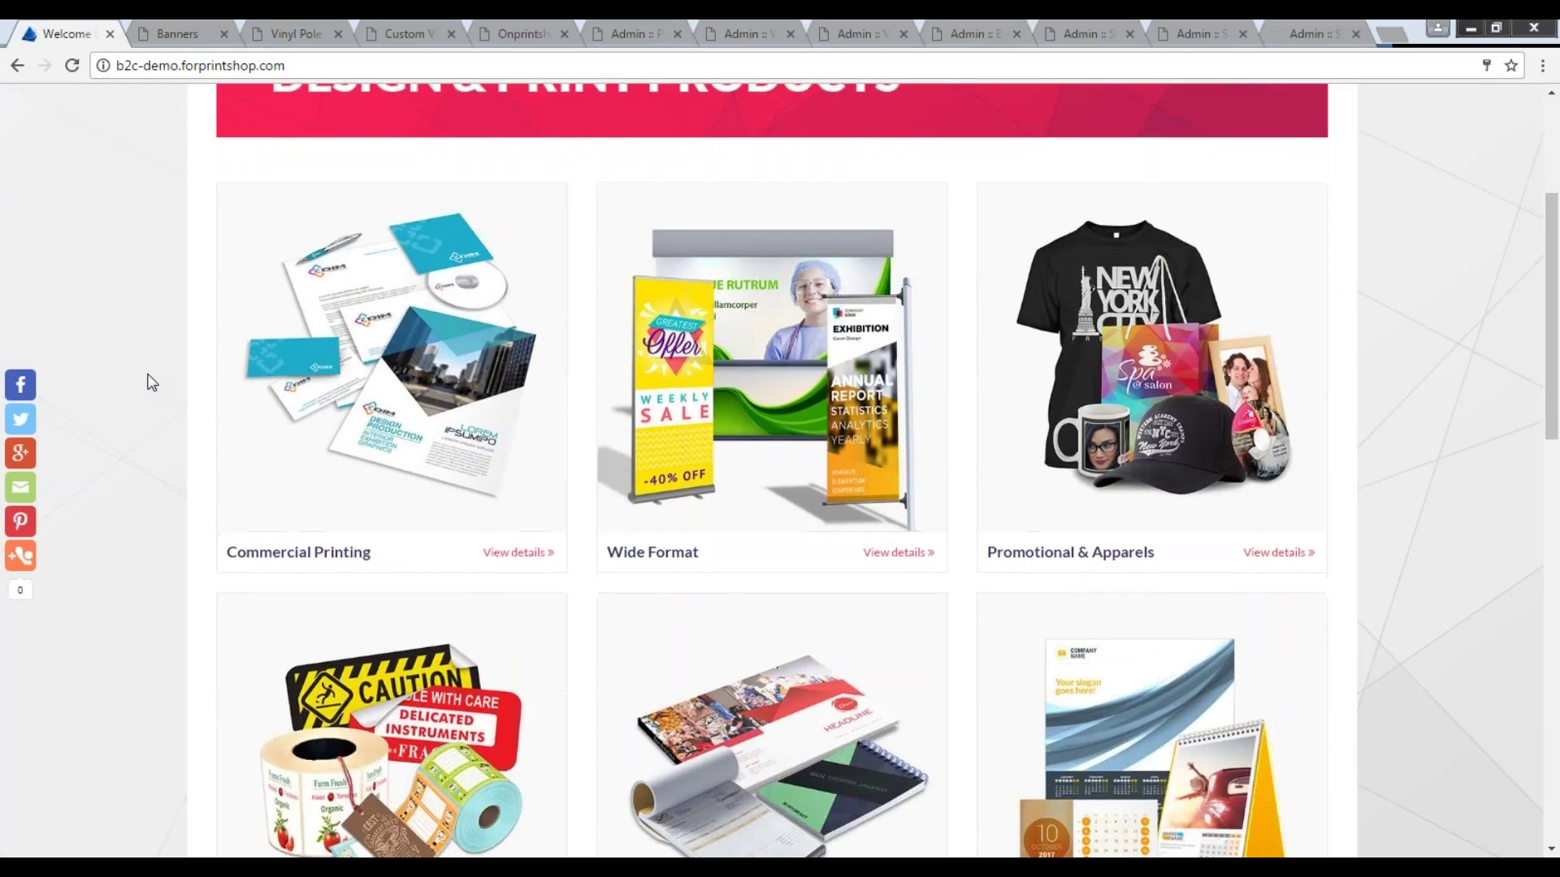
{"action": "scroll", "coordinate": [152, 382], "scroll_direction": "down", "scroll_amount": 6}
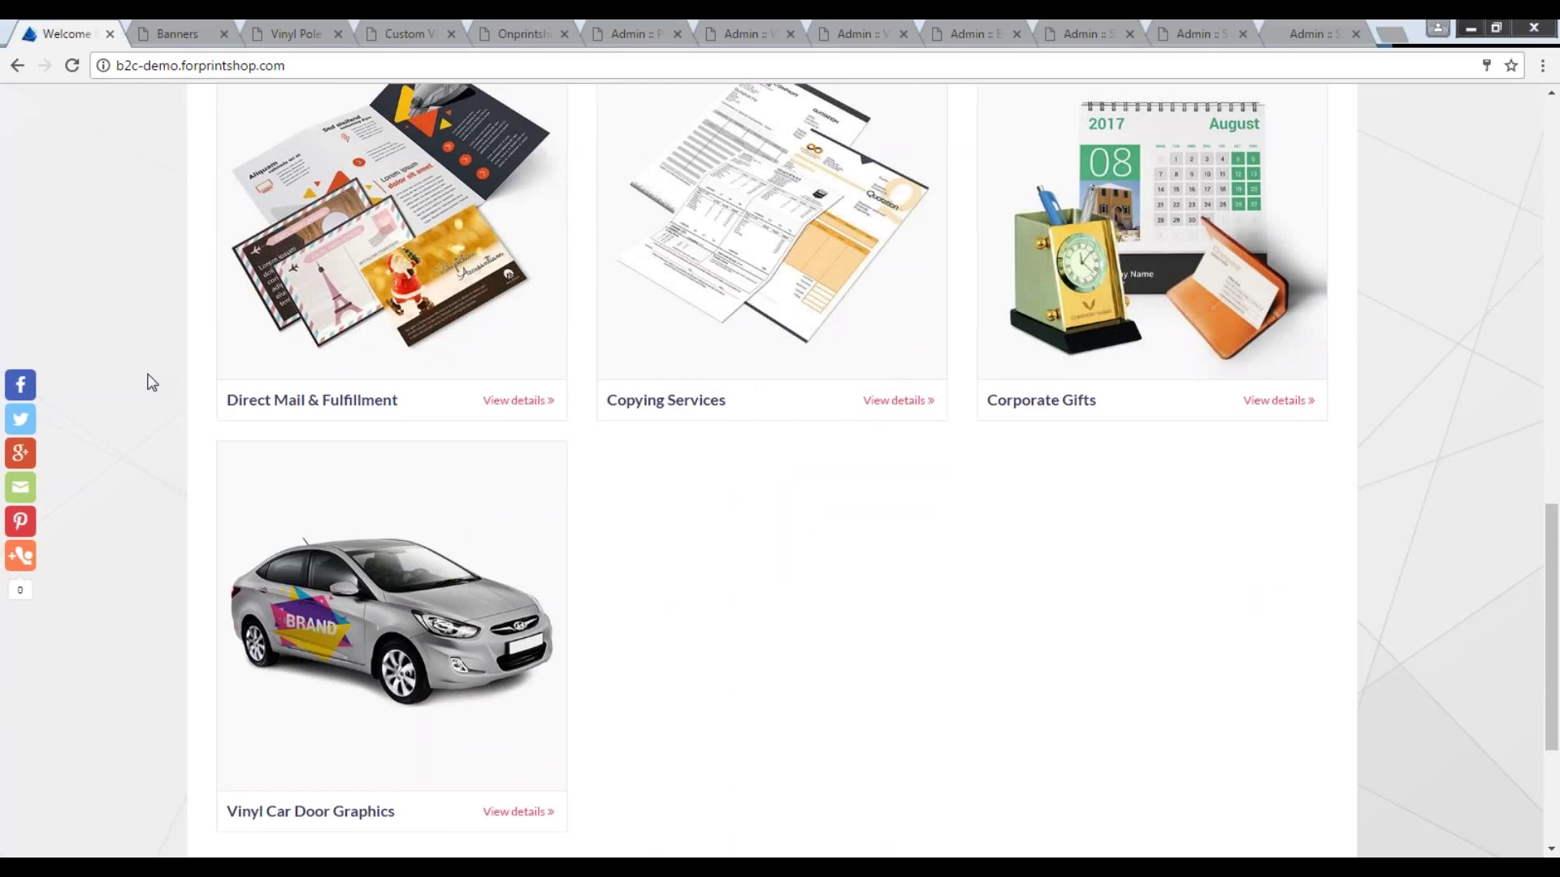
{"action": "scroll", "coordinate": [152, 383], "scroll_direction": "down", "scroll_amount": 2}
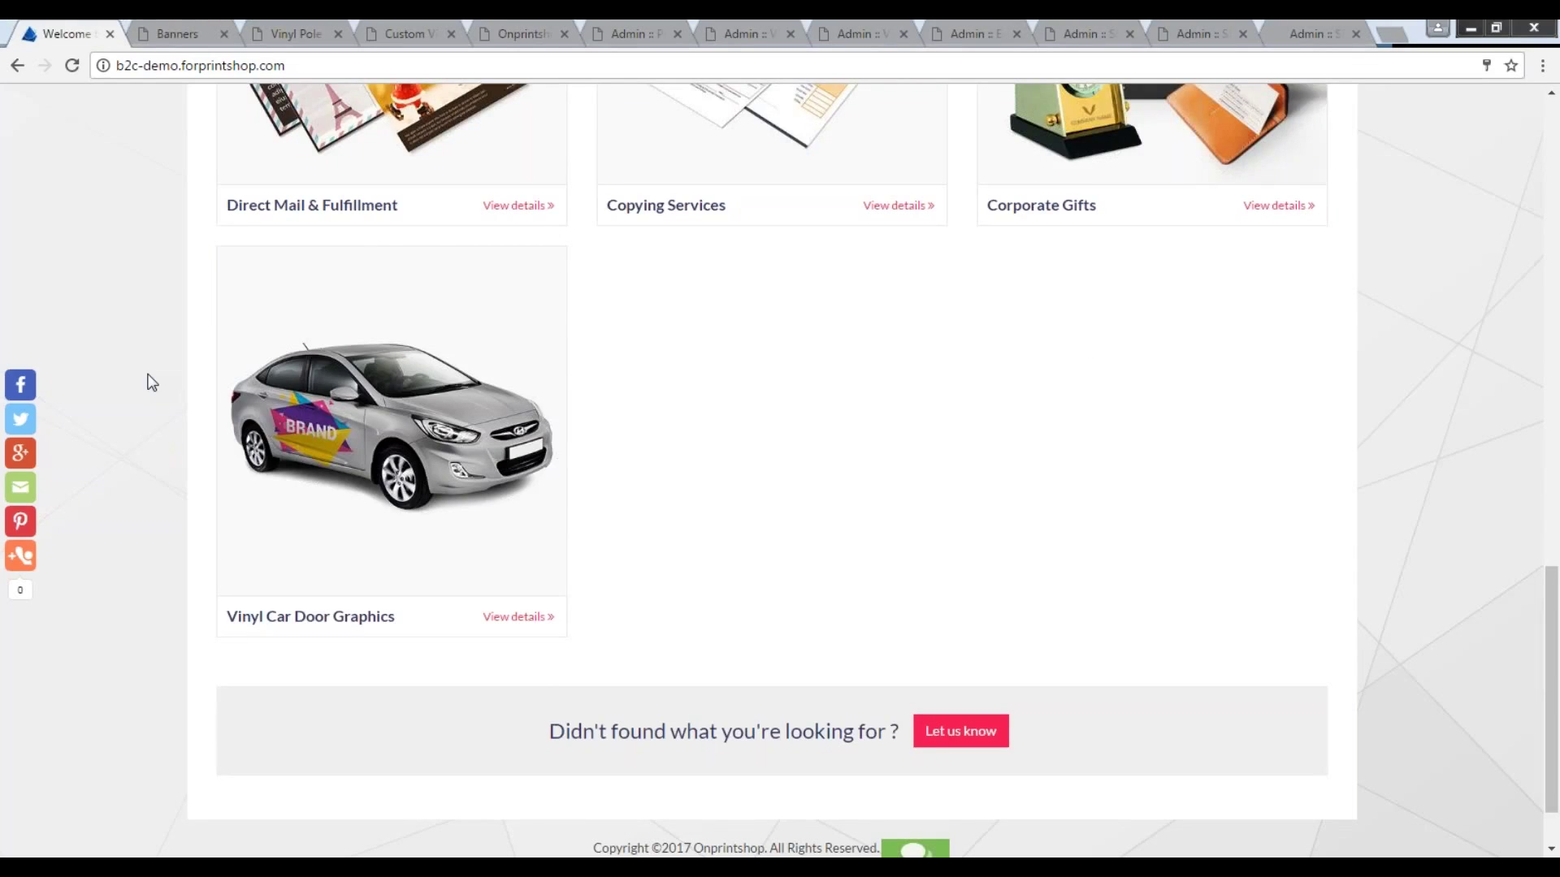
{"action": "scroll", "coordinate": [151, 383], "scroll_direction": "up", "scroll_amount": 3}
{"action": "scroll", "coordinate": [152, 383], "scroll_direction": "up", "scroll_amount": 5}
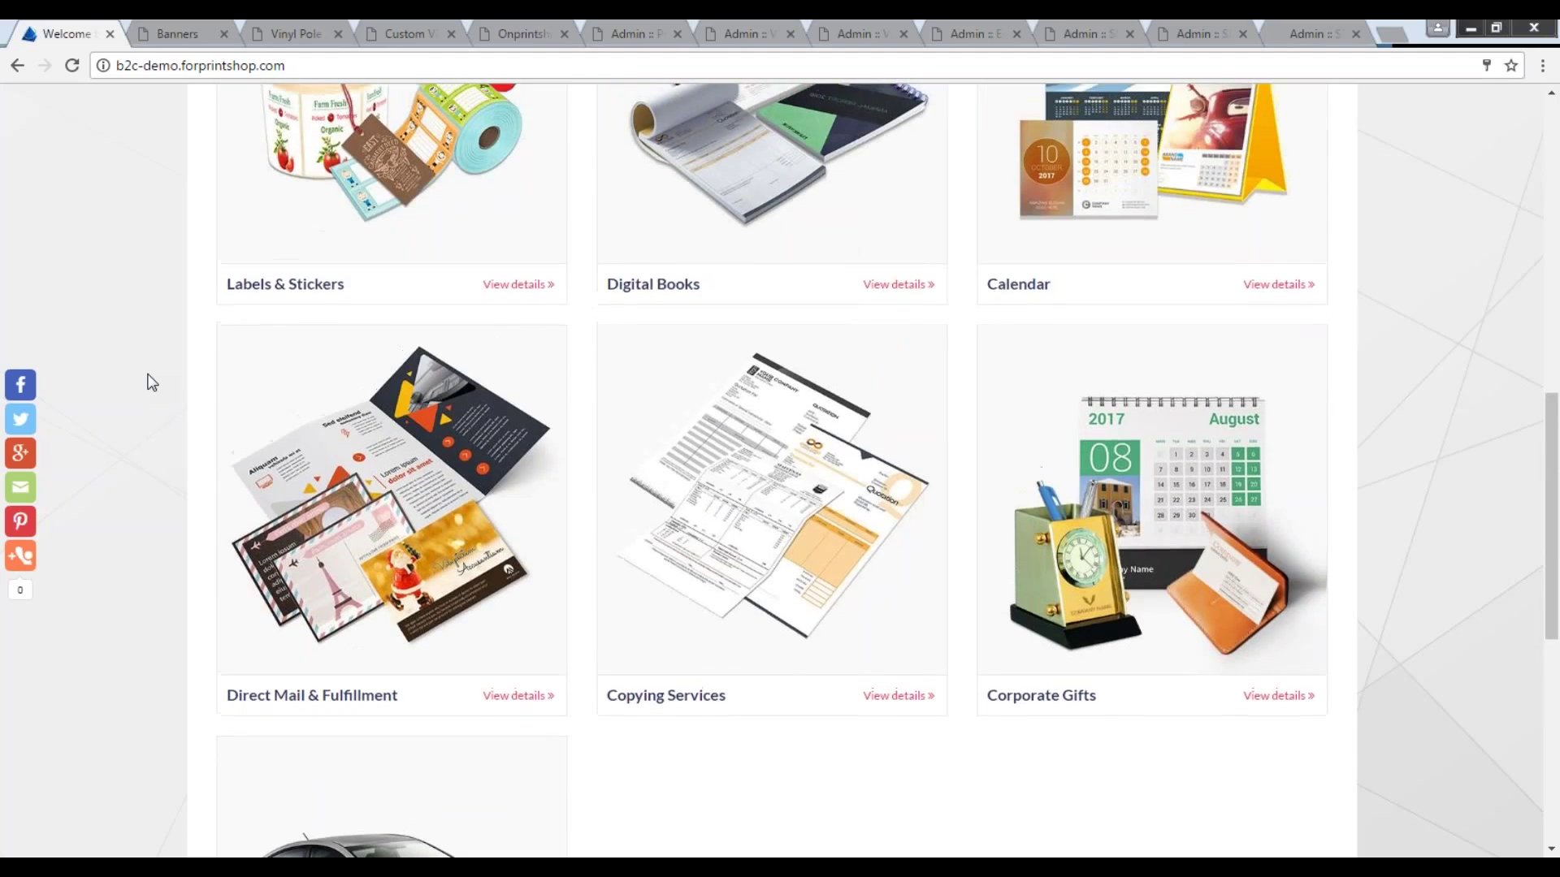
{"action": "scroll", "coordinate": [152, 383], "scroll_direction": "up", "scroll_amount": 6}
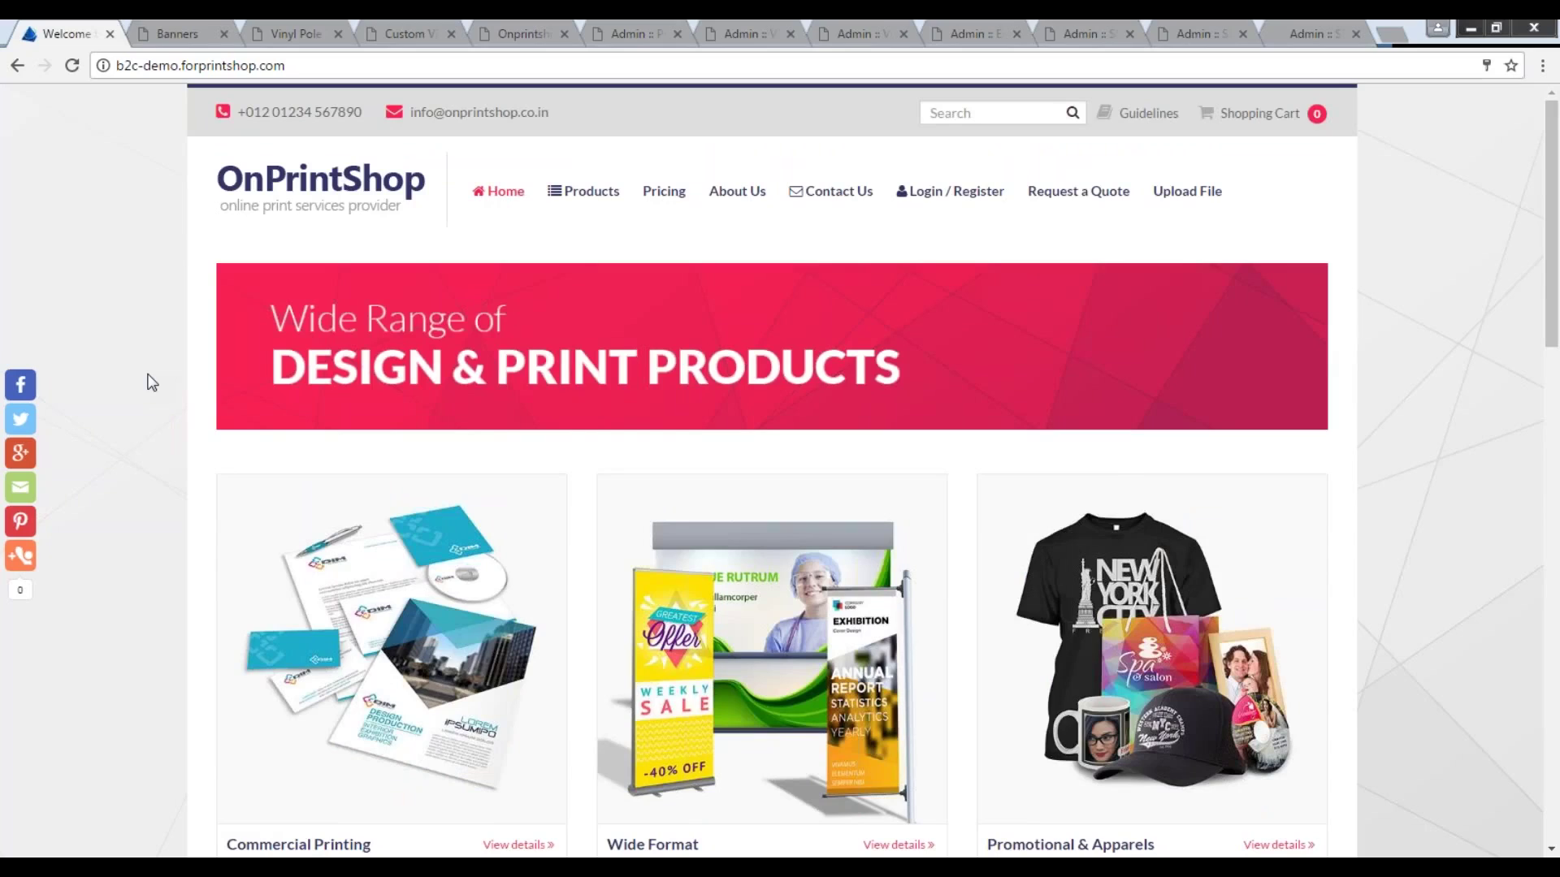
{"action": "left_click", "coordinate": [161, 33]}
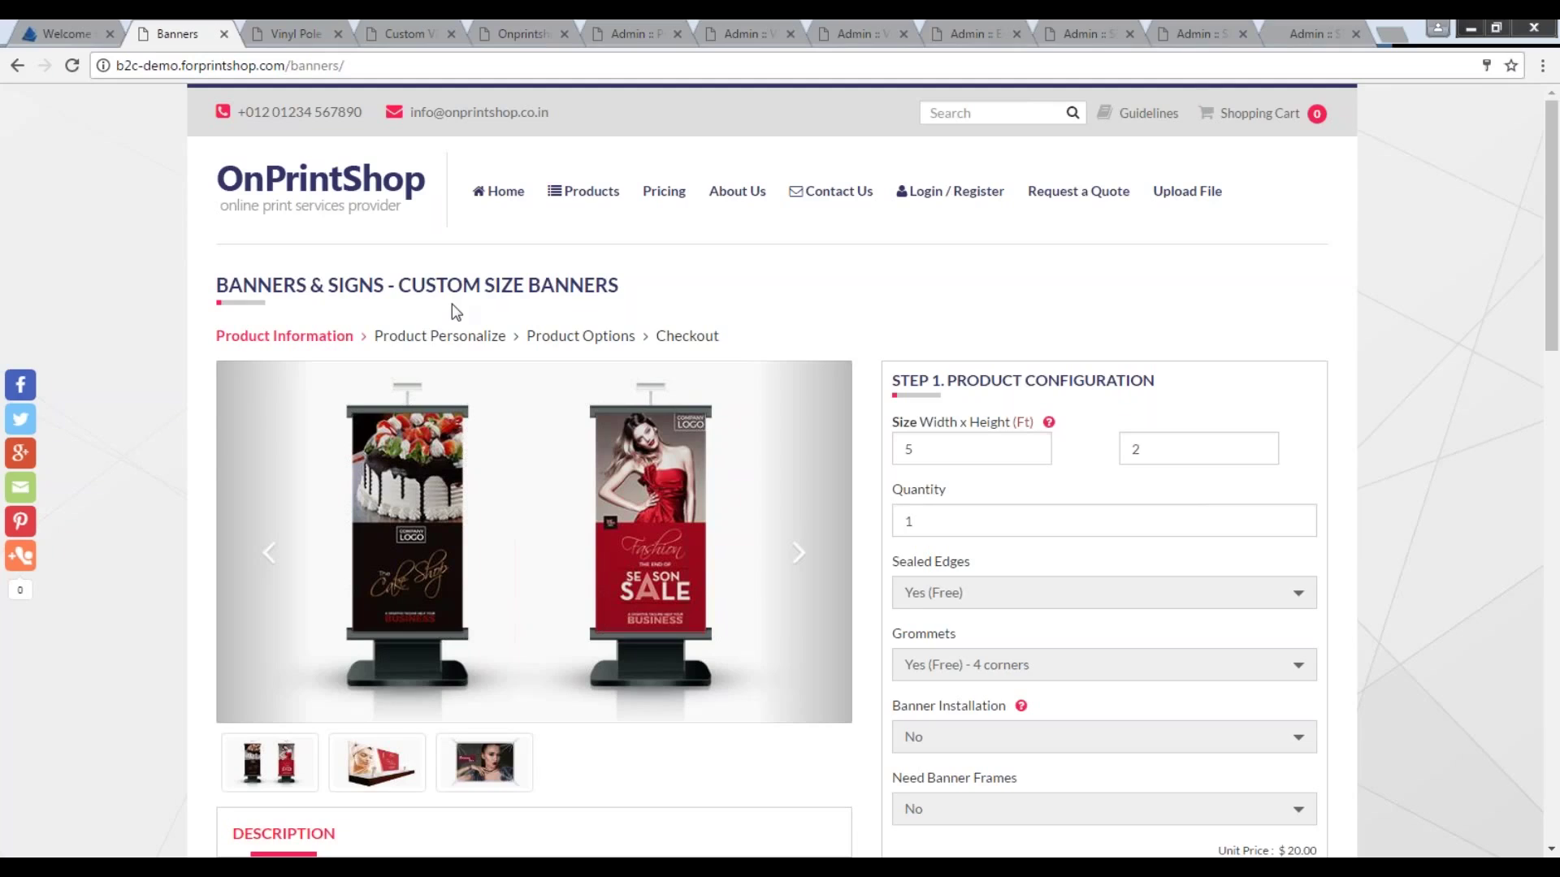
Set the banner width to 5.25 and height to 7.50 ft, bringing the total to $48.23.
{"action": "double_click", "coordinate": [954, 450]}
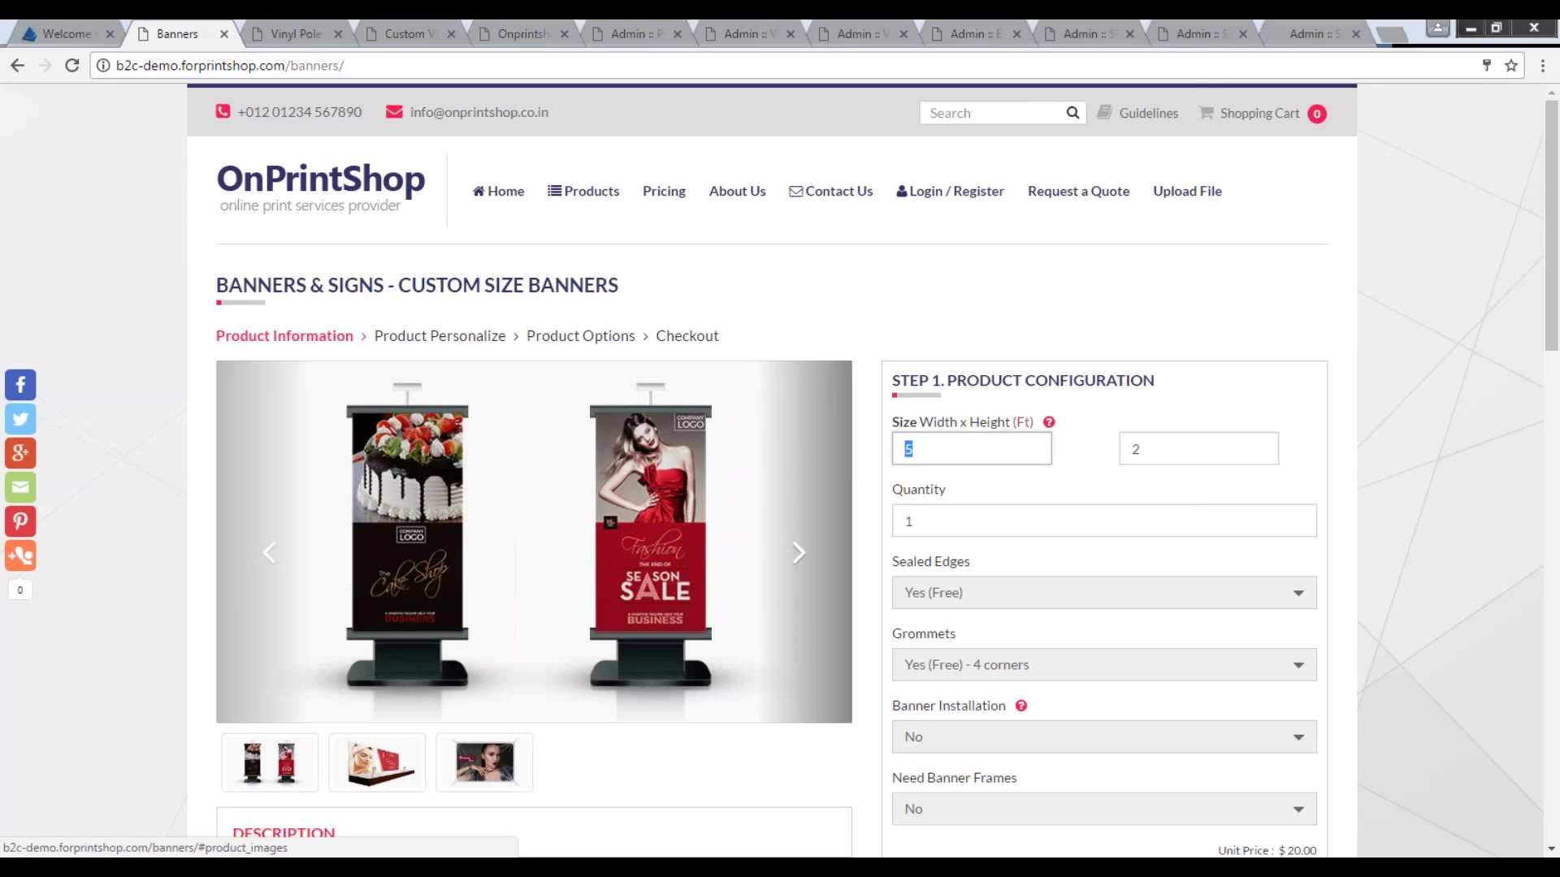
{"action": "type", "text": "5.25"}
{"action": "left_click", "coordinate": [1202, 451]}
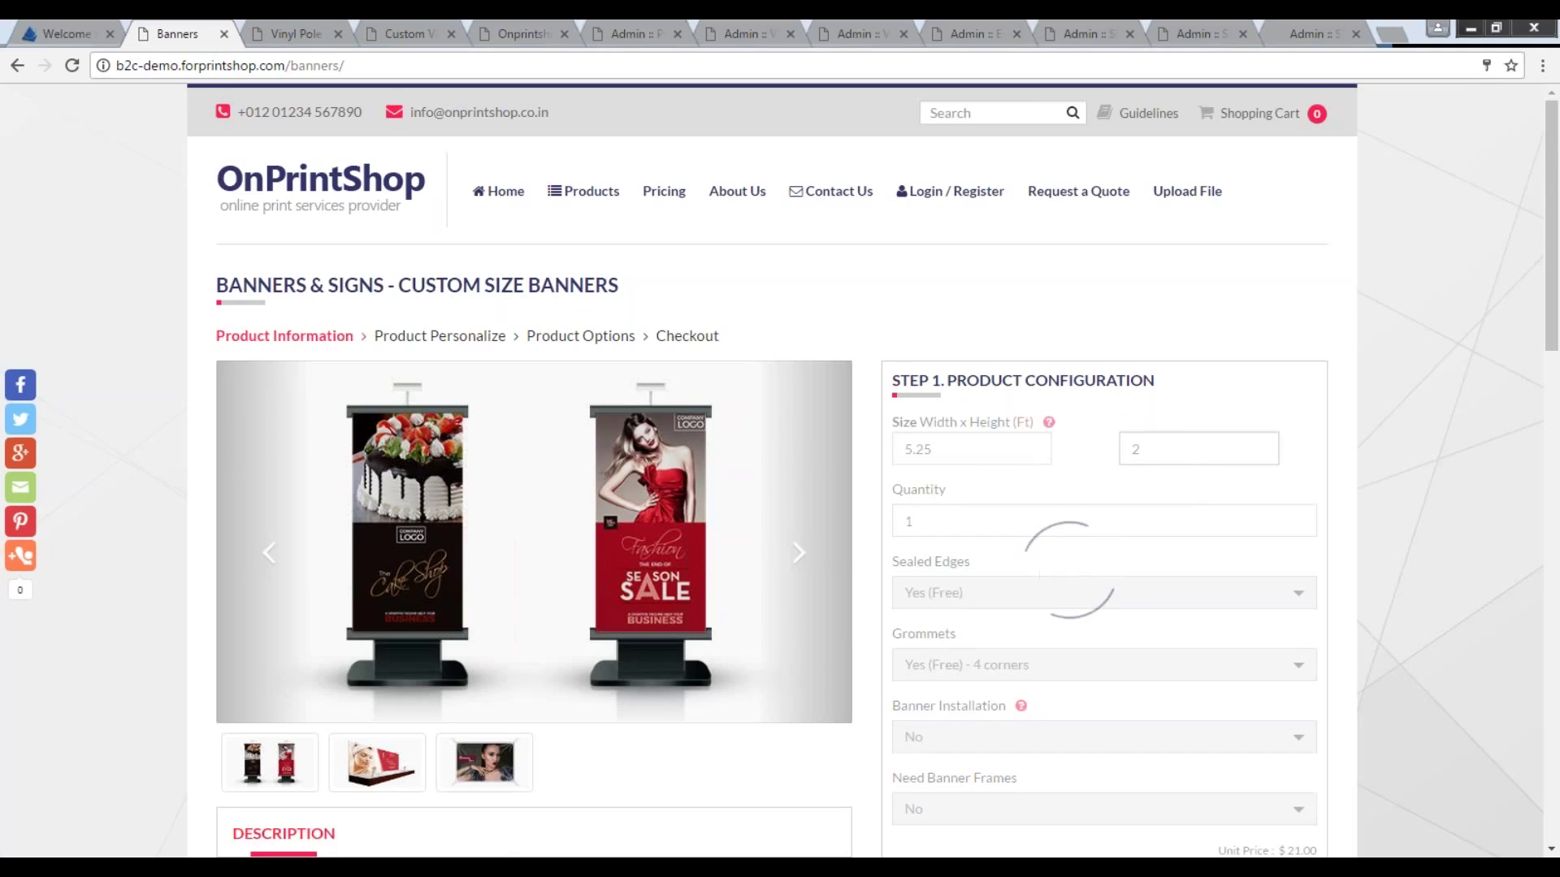
{"action": "double_click", "coordinate": [1167, 443]}
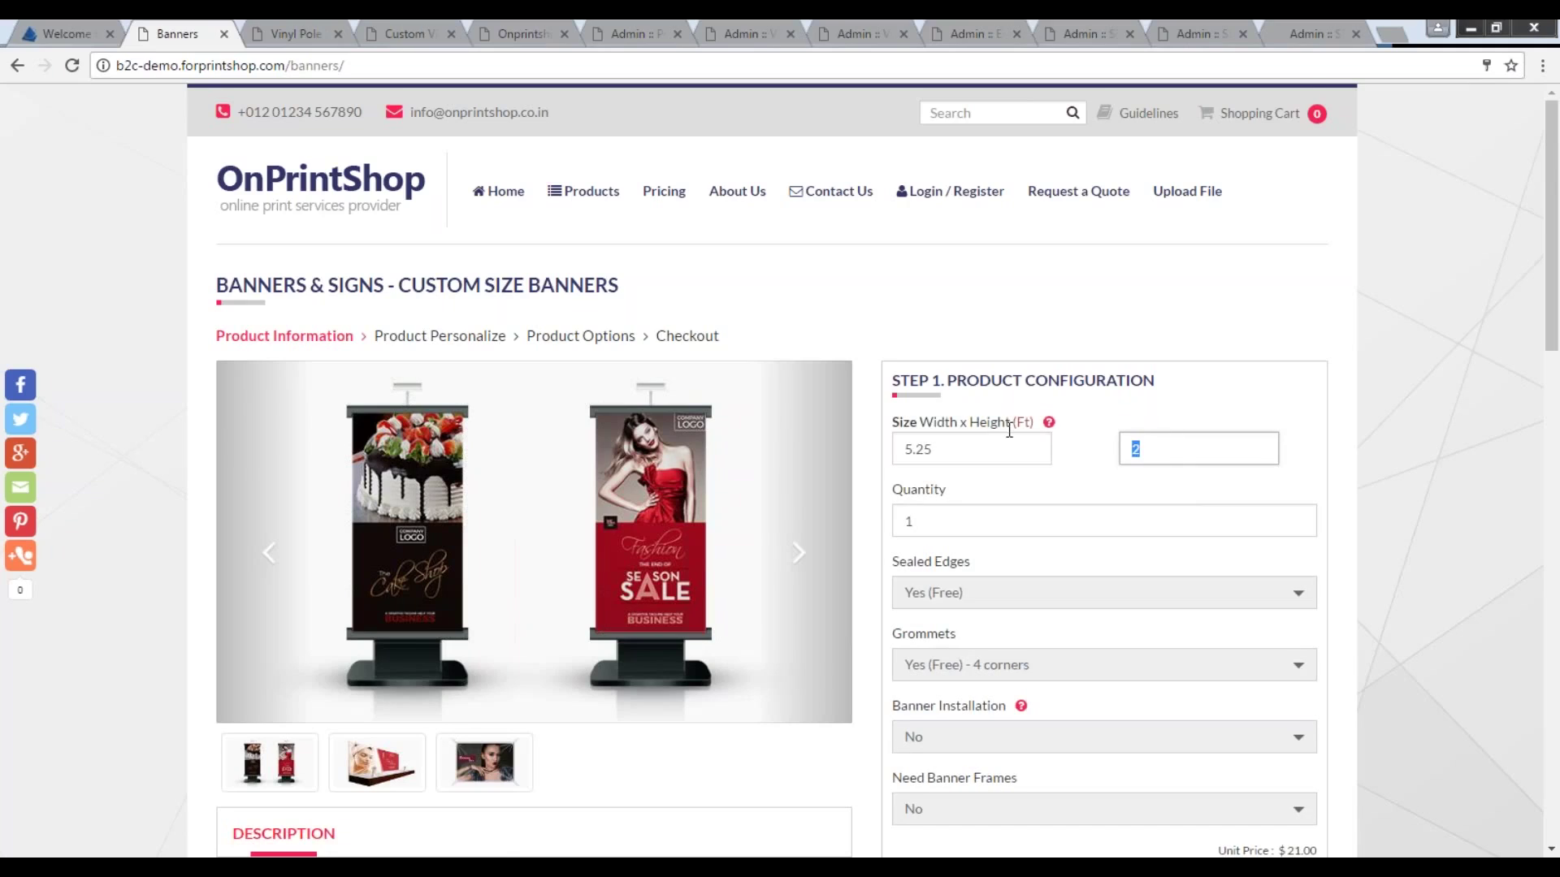
{"action": "type", "text": "7.50"}
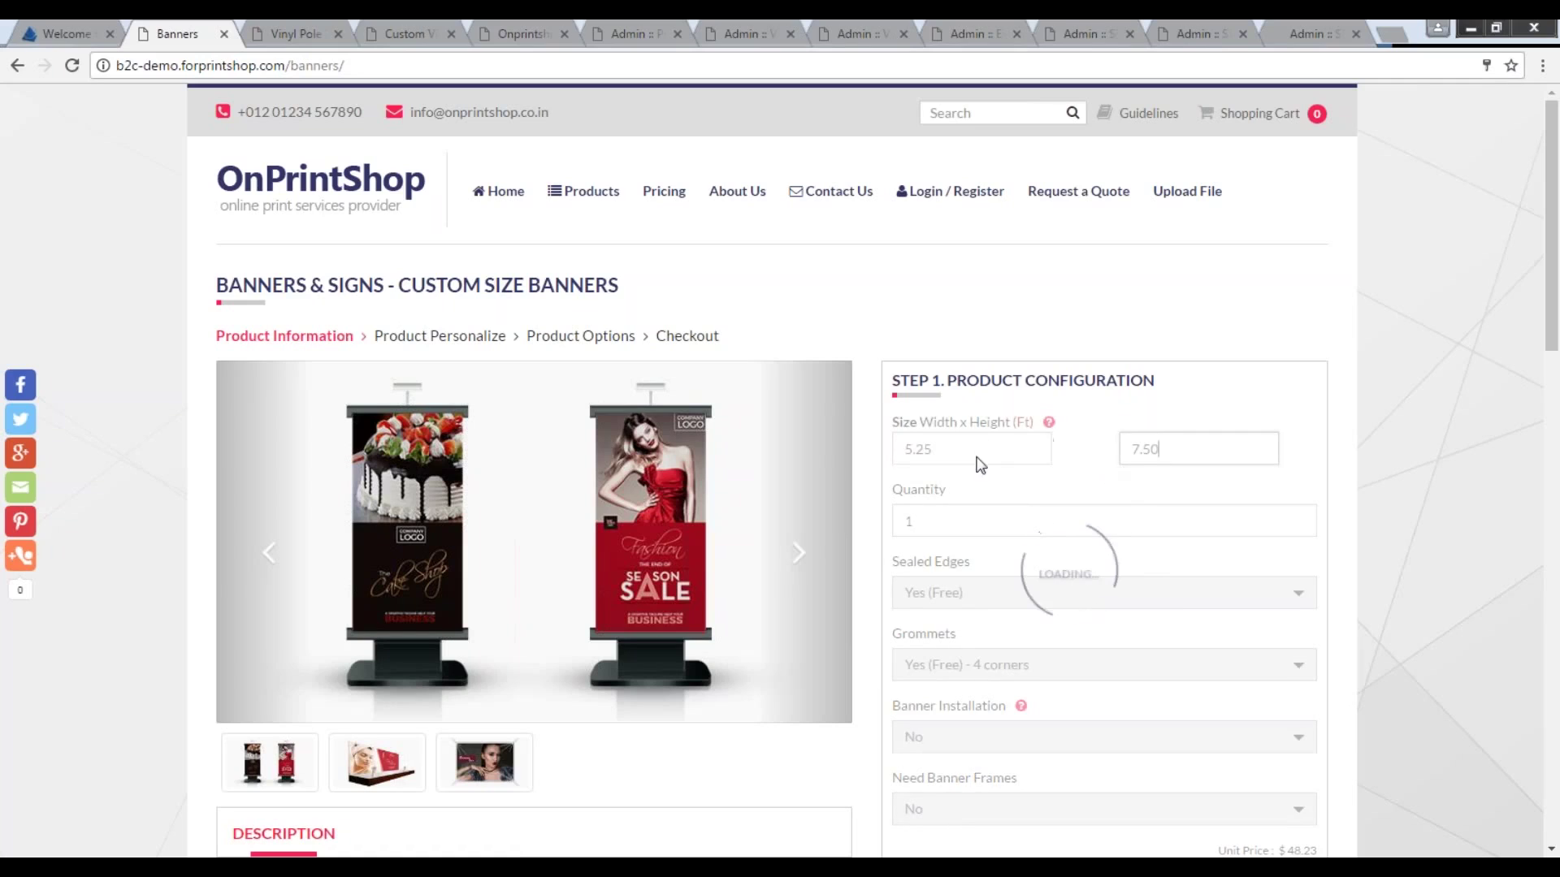
{"action": "mouse_move", "coordinate": [1032, 436]}
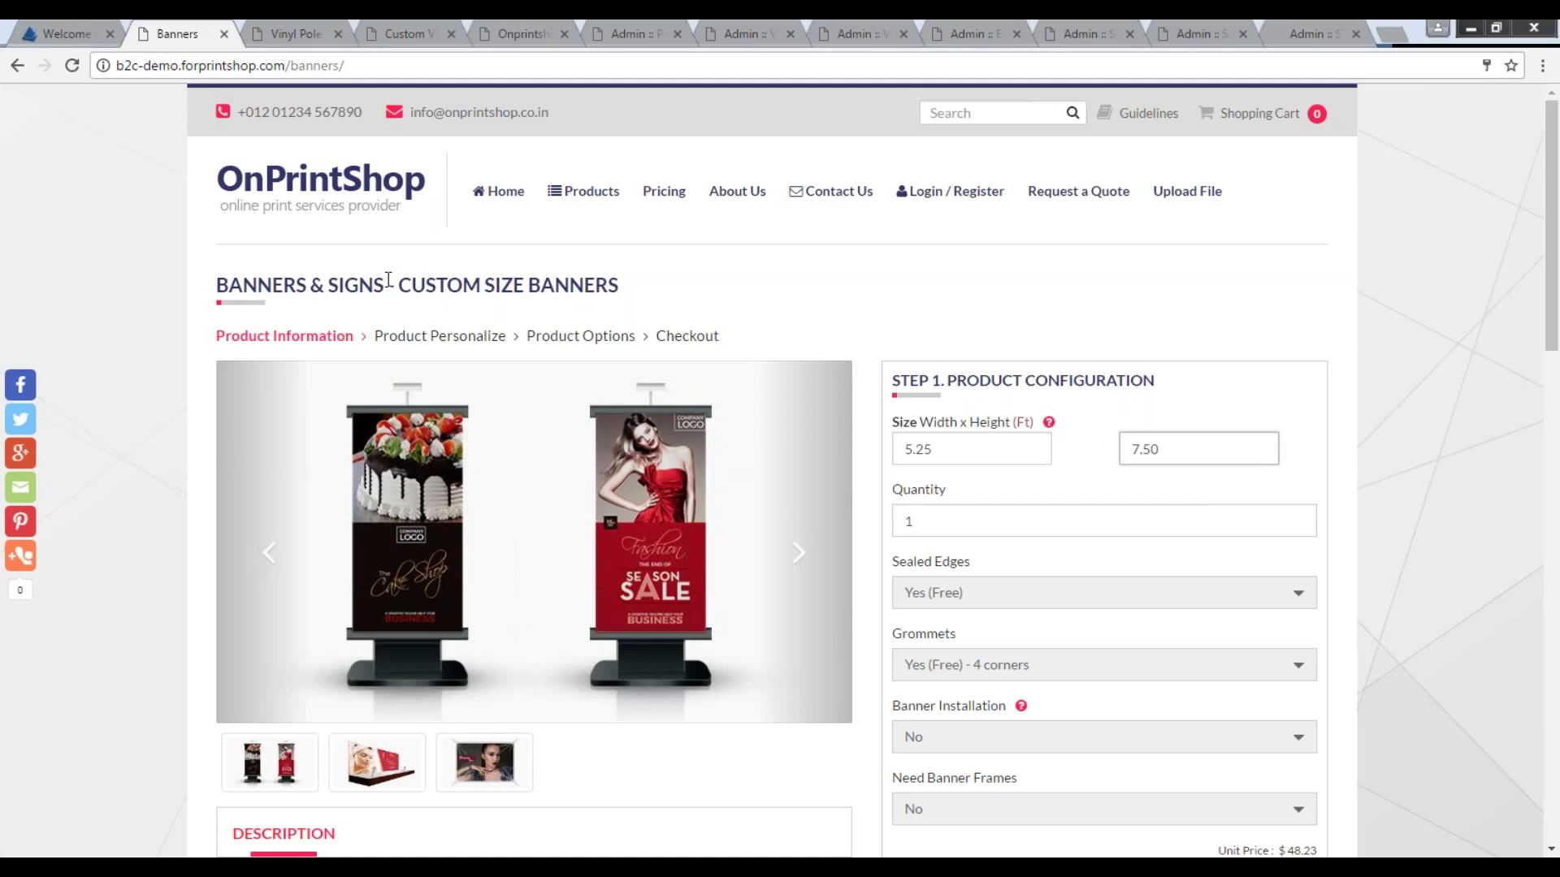
{"action": "left_click_drag", "start_coordinate": [398, 285], "coordinate": [648, 288]}
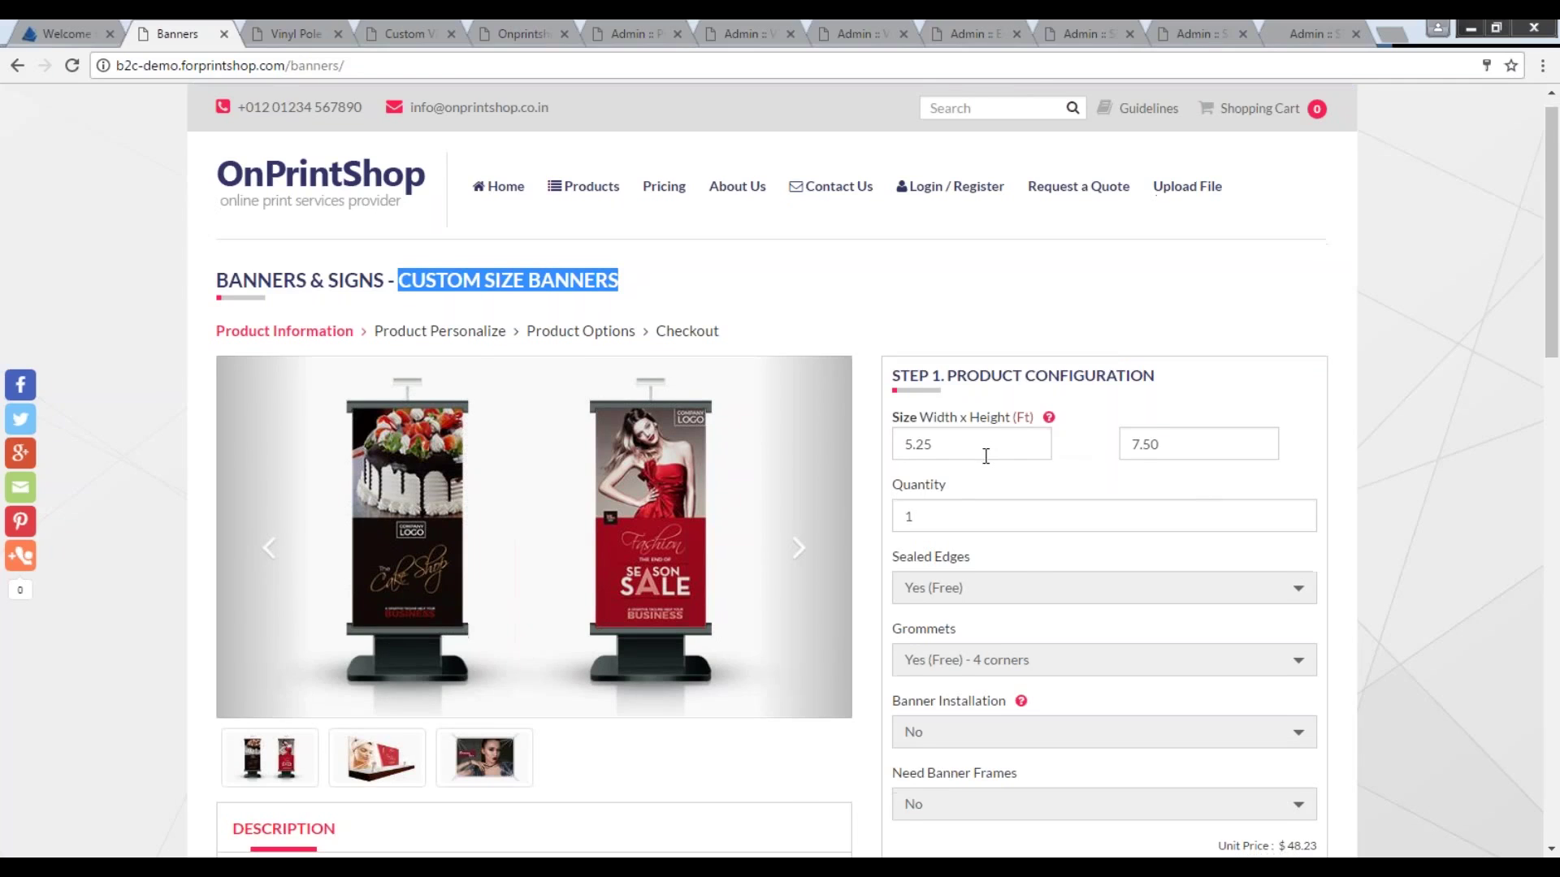
{"action": "scroll", "coordinate": [968, 445], "scroll_direction": "down", "scroll_amount": 1}
{"action": "left_click_drag", "start_coordinate": [1255, 793], "coordinate": [1306, 795]}
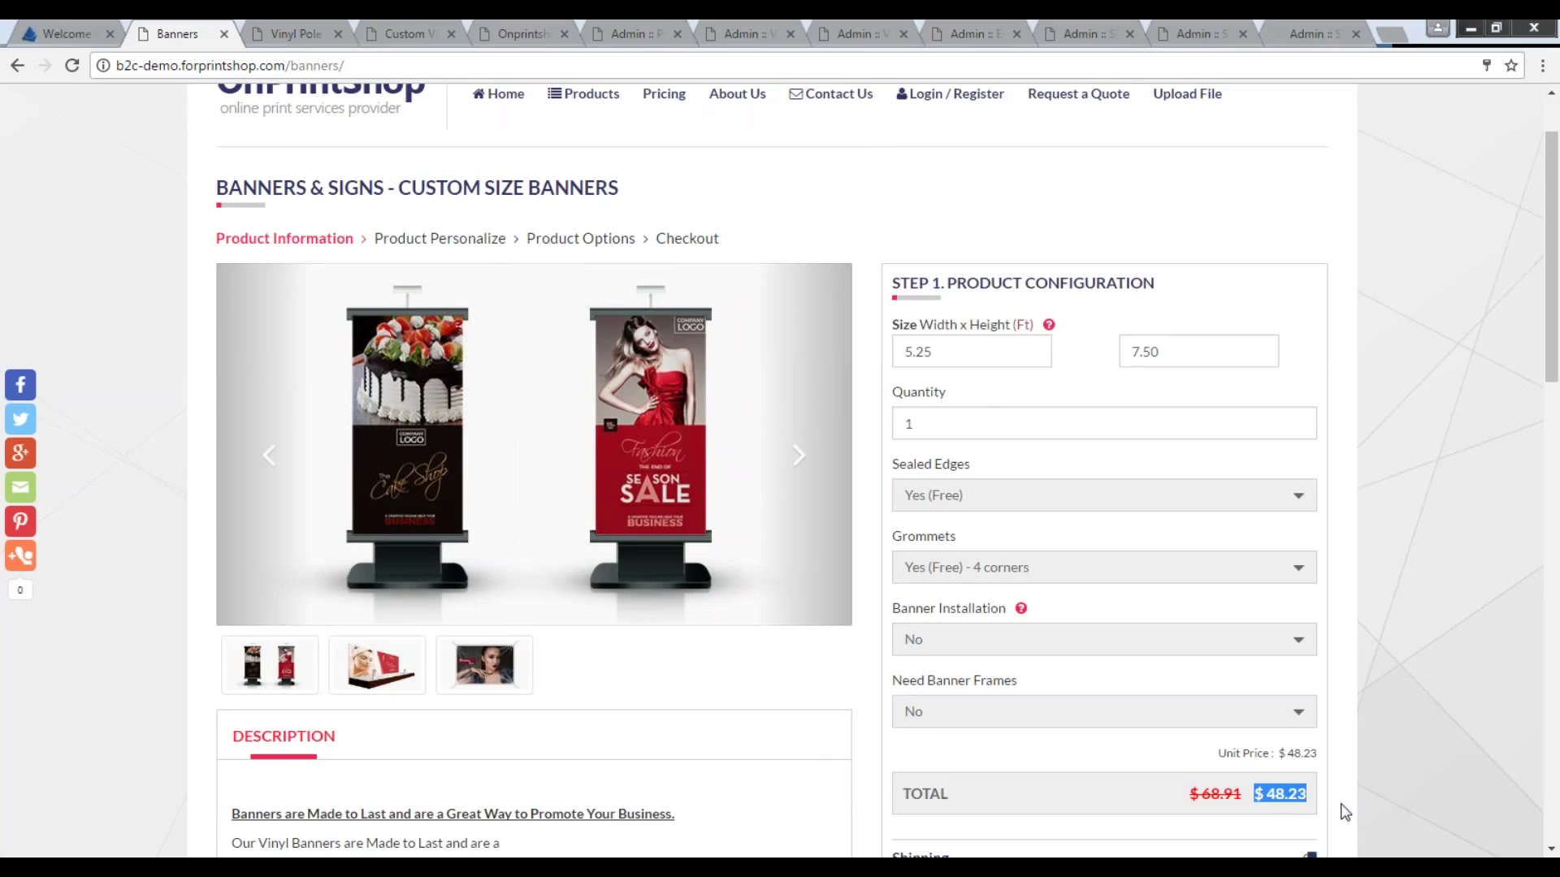
Change the quantity from 1 to 10, giving a $41.34 unit price and $413.44 total.
{"action": "left_click", "coordinate": [912, 423]}
{"action": "left_click_drag", "start_coordinate": [911, 423], "coordinate": [865, 425]}
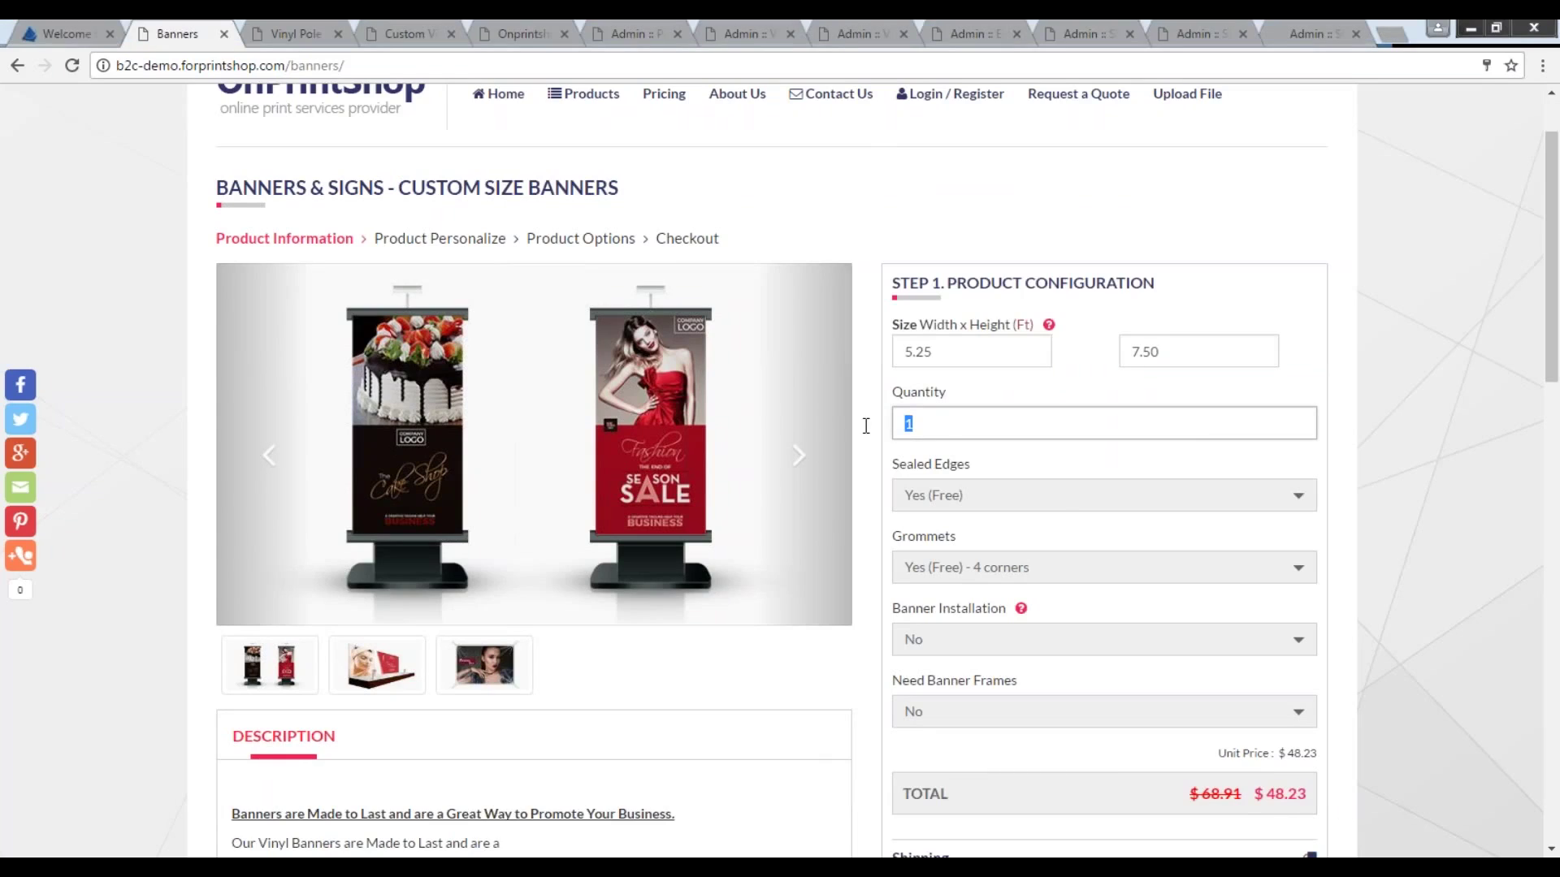
{"action": "type", "text": "10"}
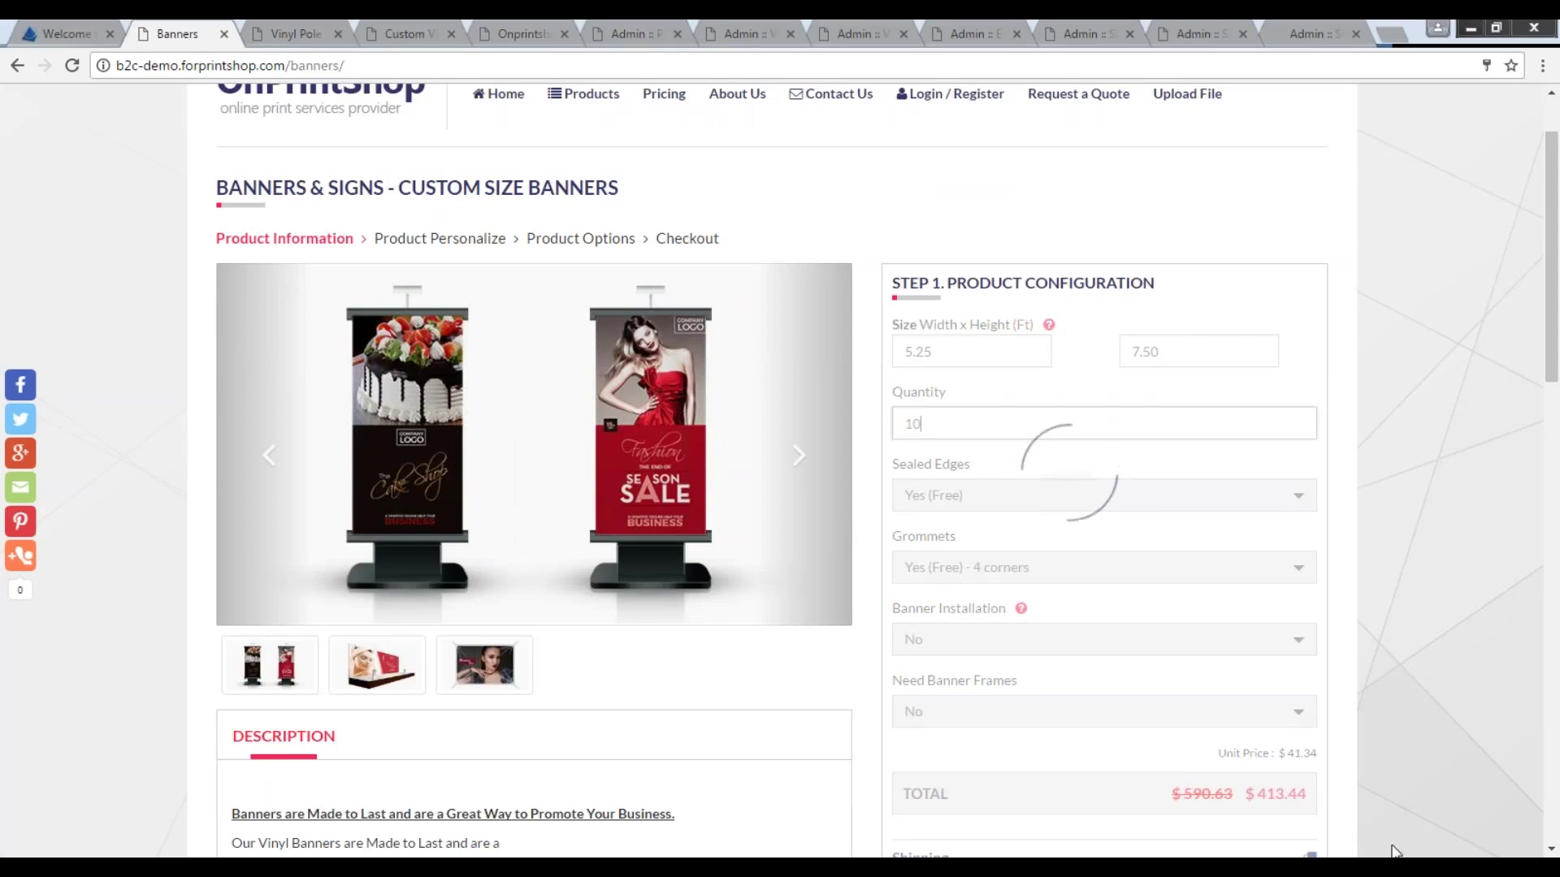
{"action": "left_click_drag", "start_coordinate": [1278, 754], "coordinate": [1316, 757]}
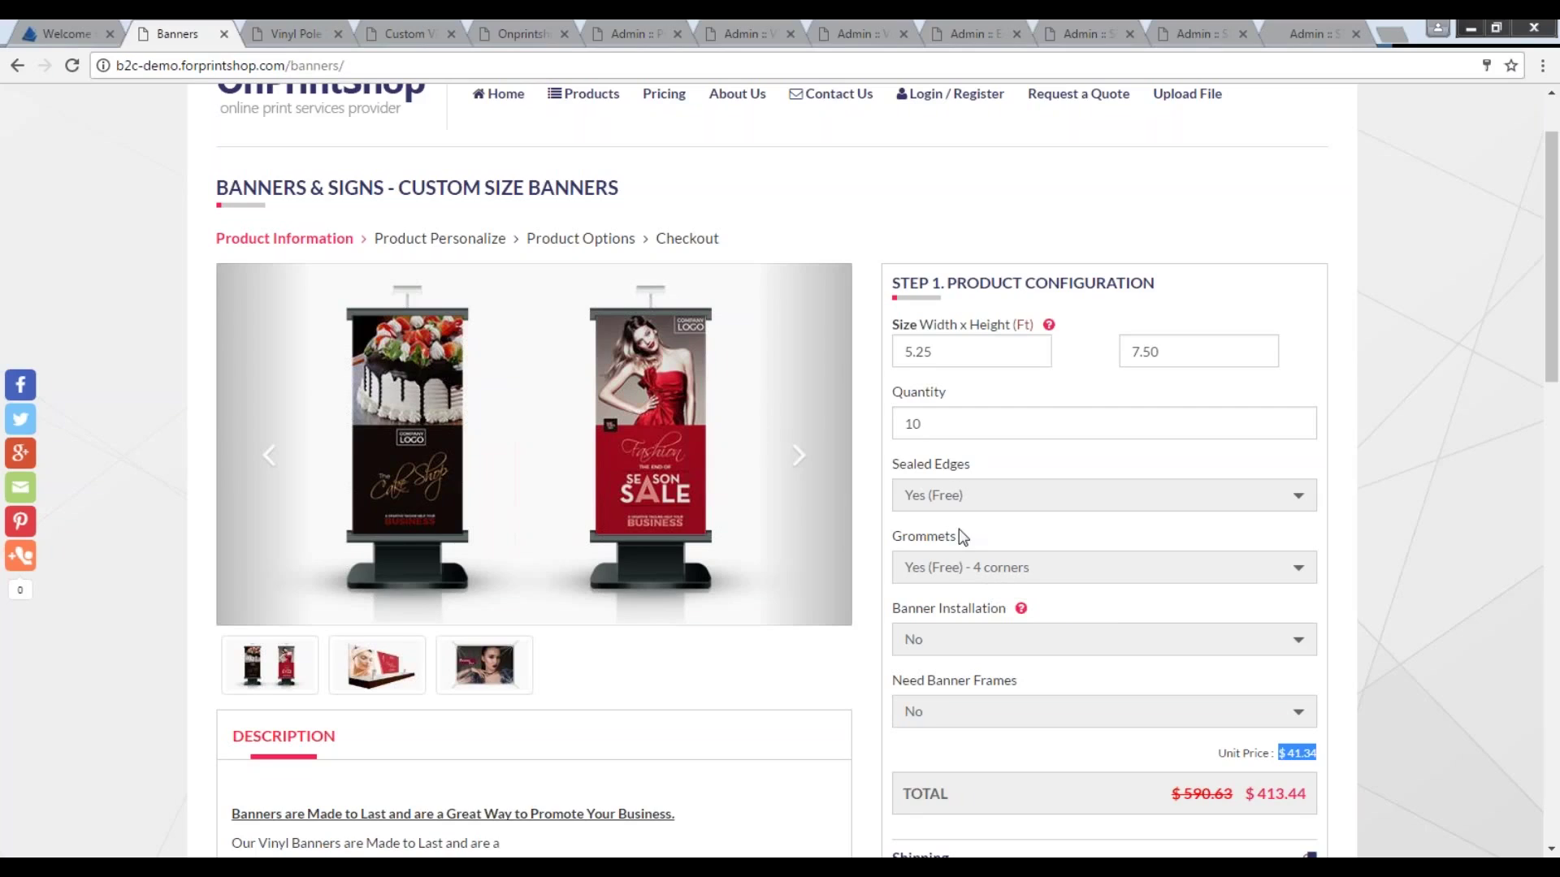
Set Banner Installation to Yes, with heavy duty suction cups.
{"action": "left_click", "coordinate": [992, 646]}
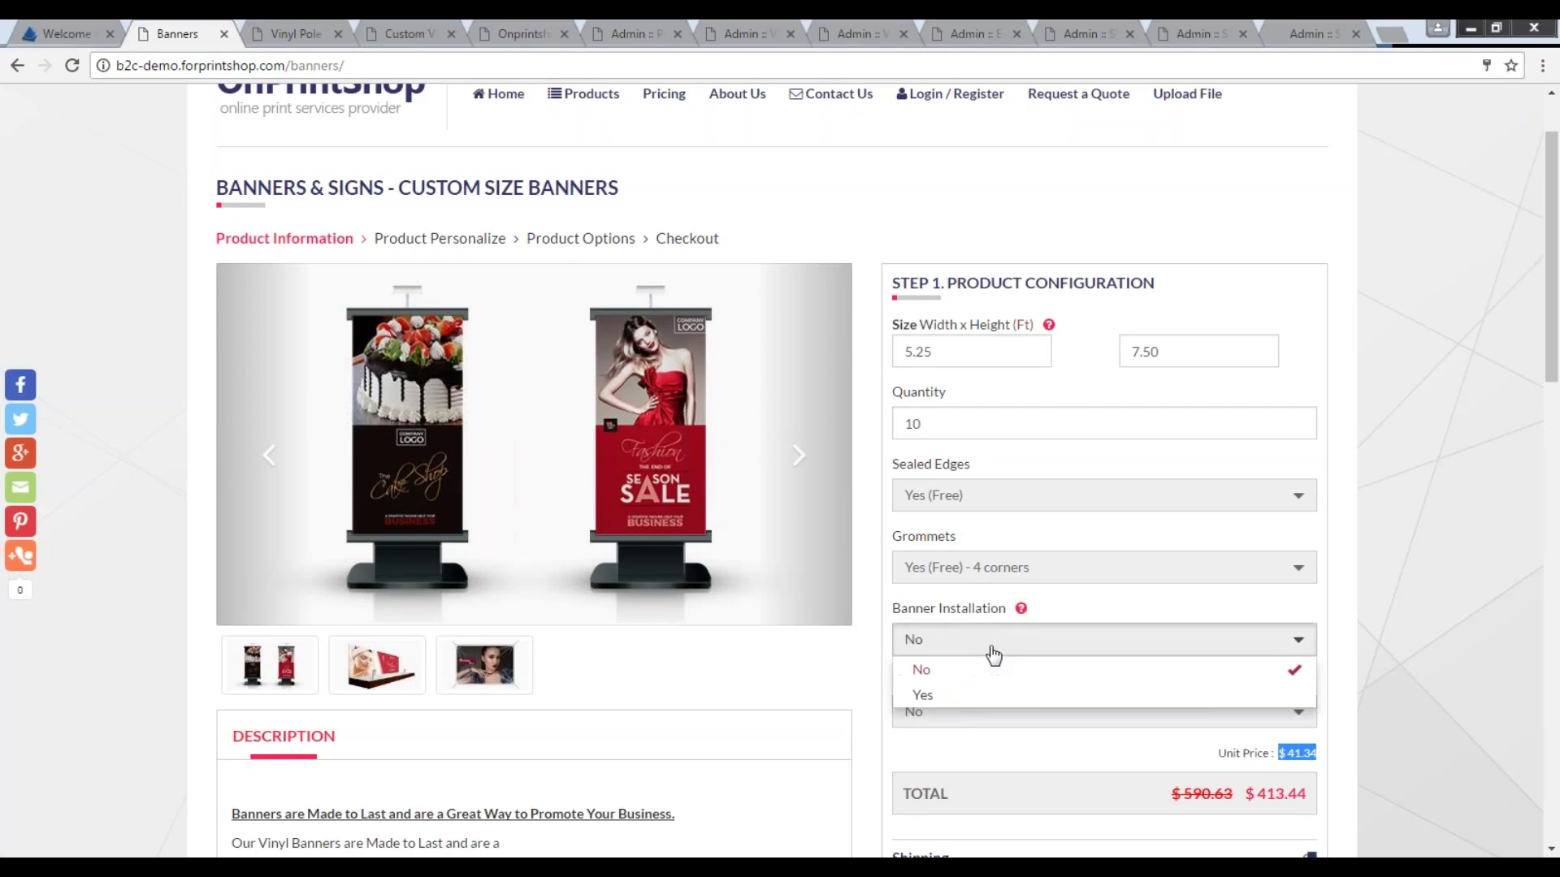
{"action": "left_click", "coordinate": [950, 694]}
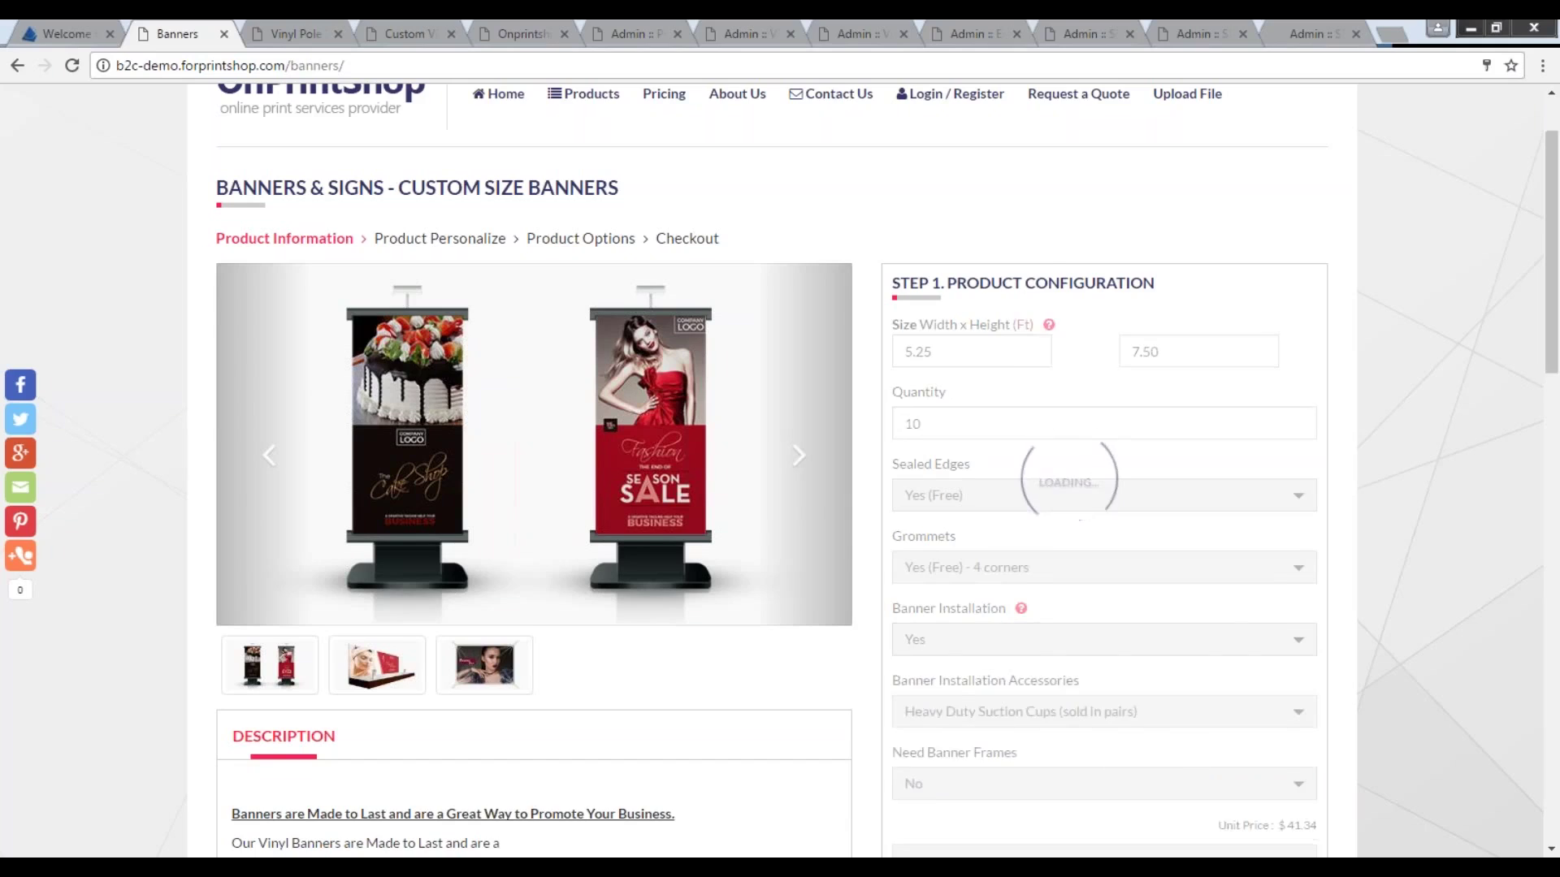
{"action": "scroll", "coordinate": [780, 471], "scroll_direction": "down", "scroll_amount": 1}
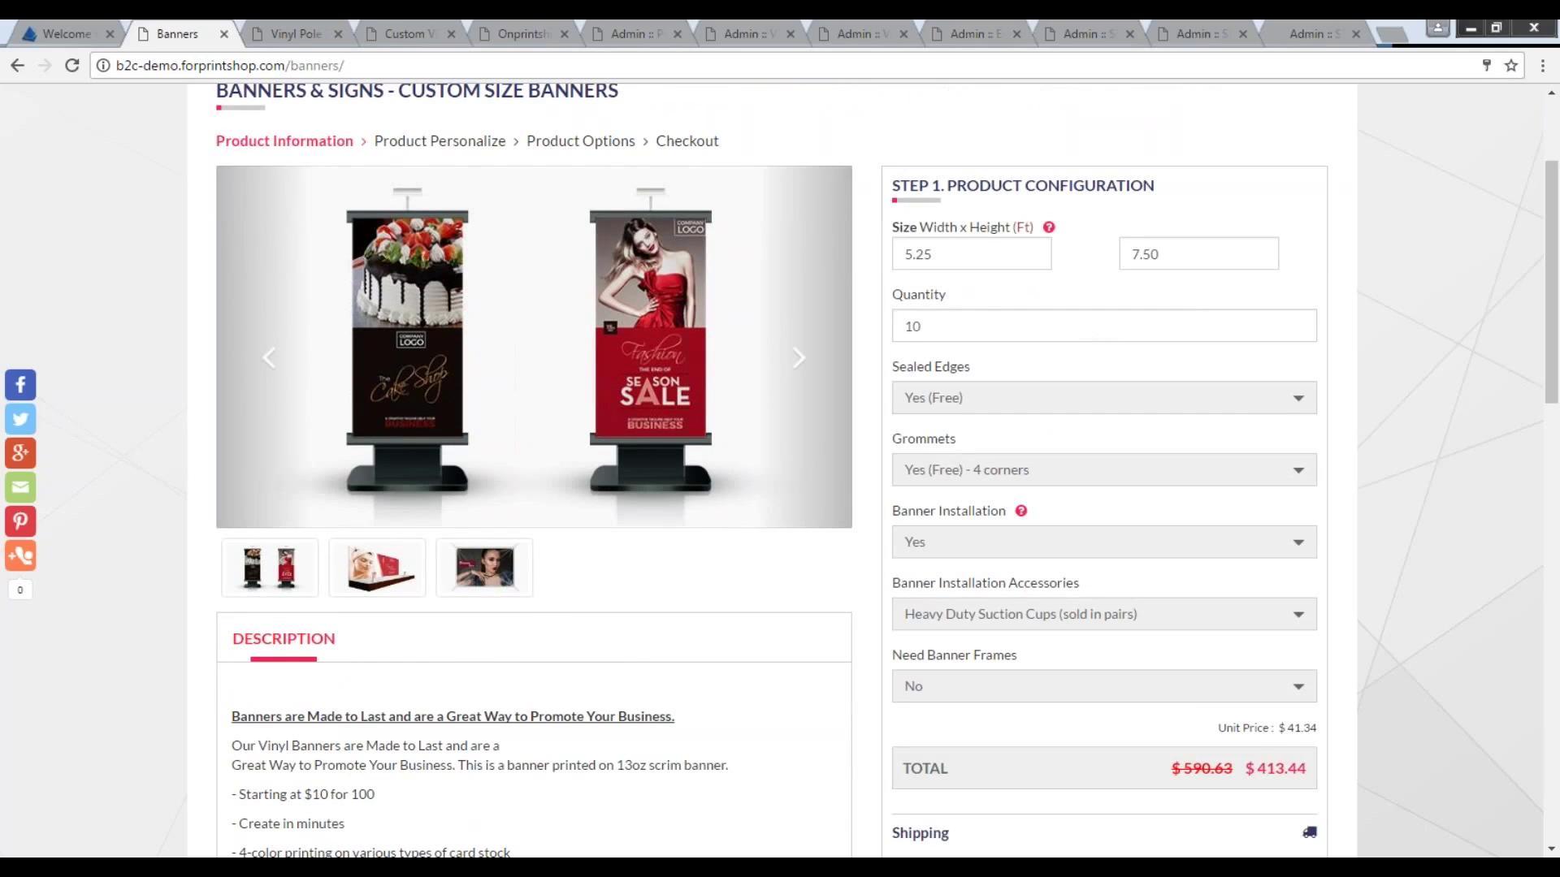
Set Need Banner Frames to Yes and choose Aluminum Snap Frame as the frame type.
{"action": "left_click", "coordinate": [999, 691]}
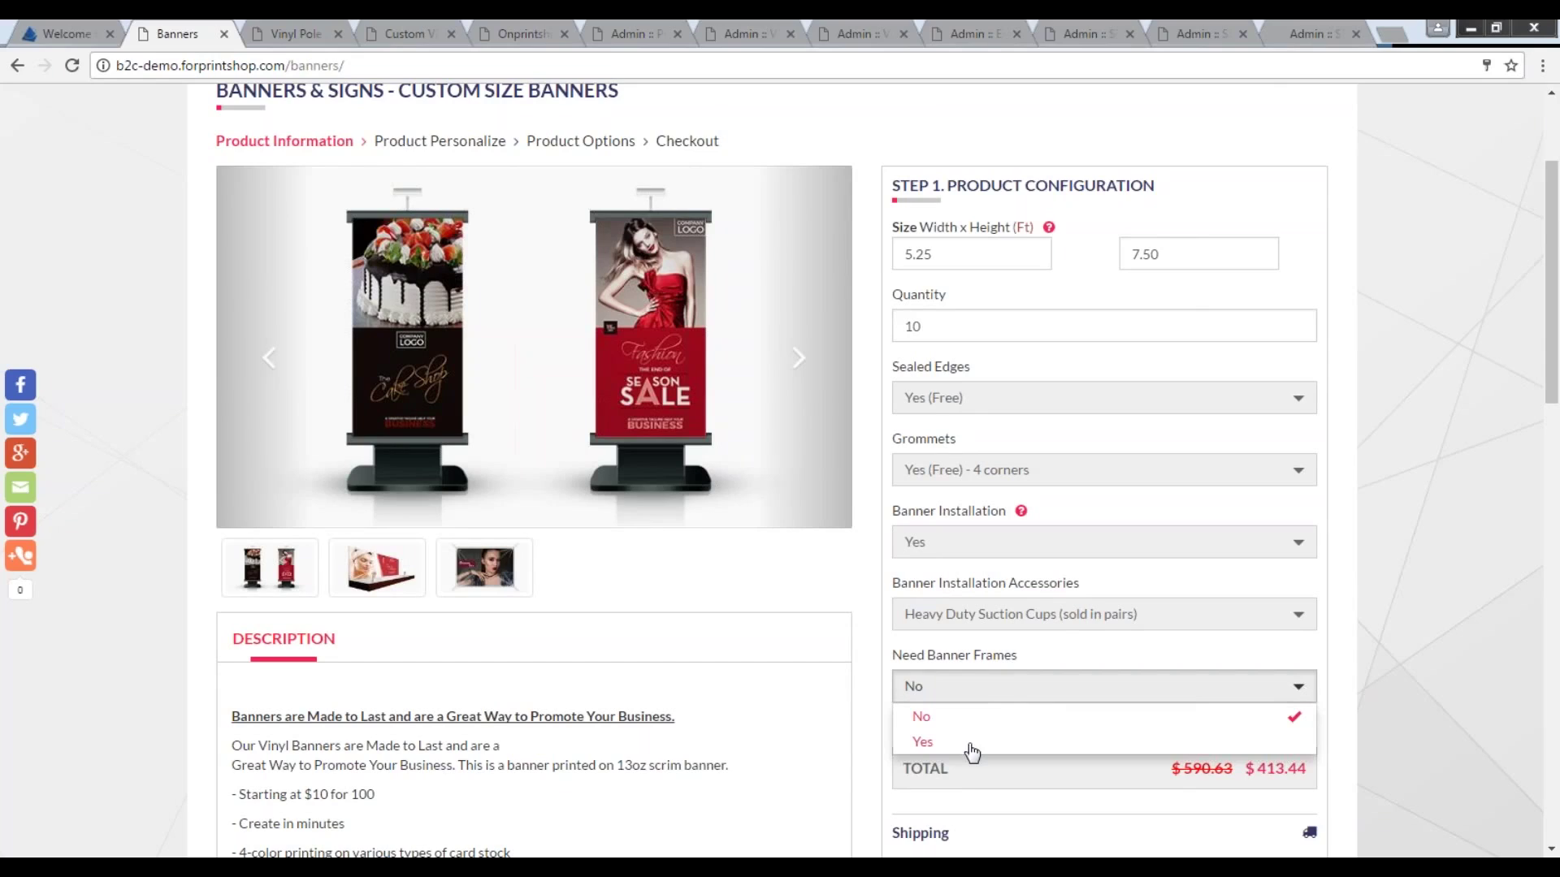
{"action": "left_click", "coordinate": [923, 741]}
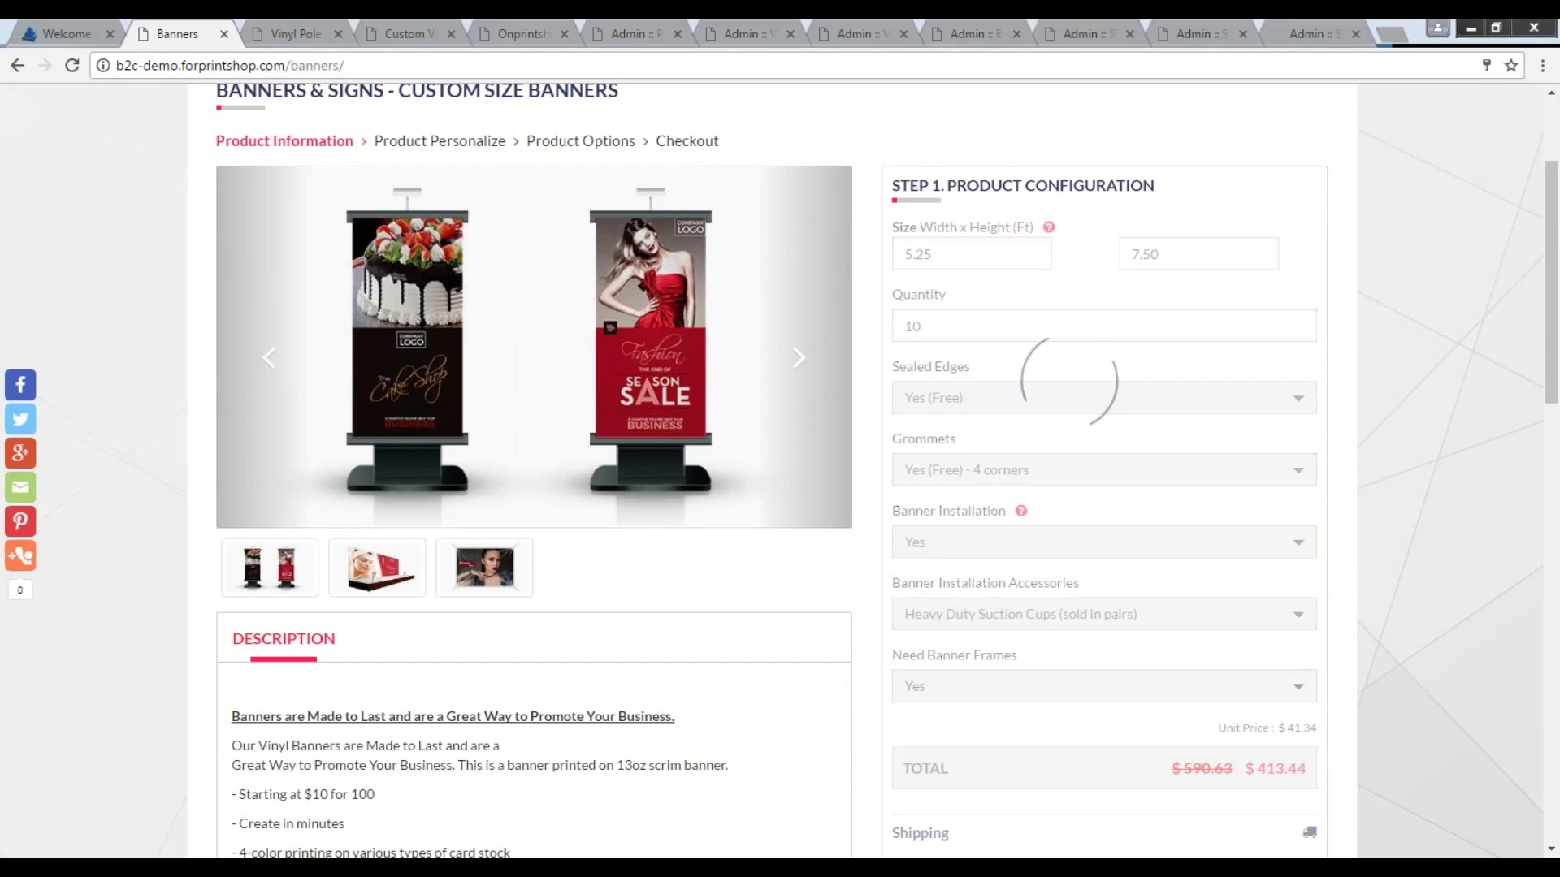
{"action": "scroll", "coordinate": [944, 738], "scroll_direction": "down", "scroll_amount": 1}
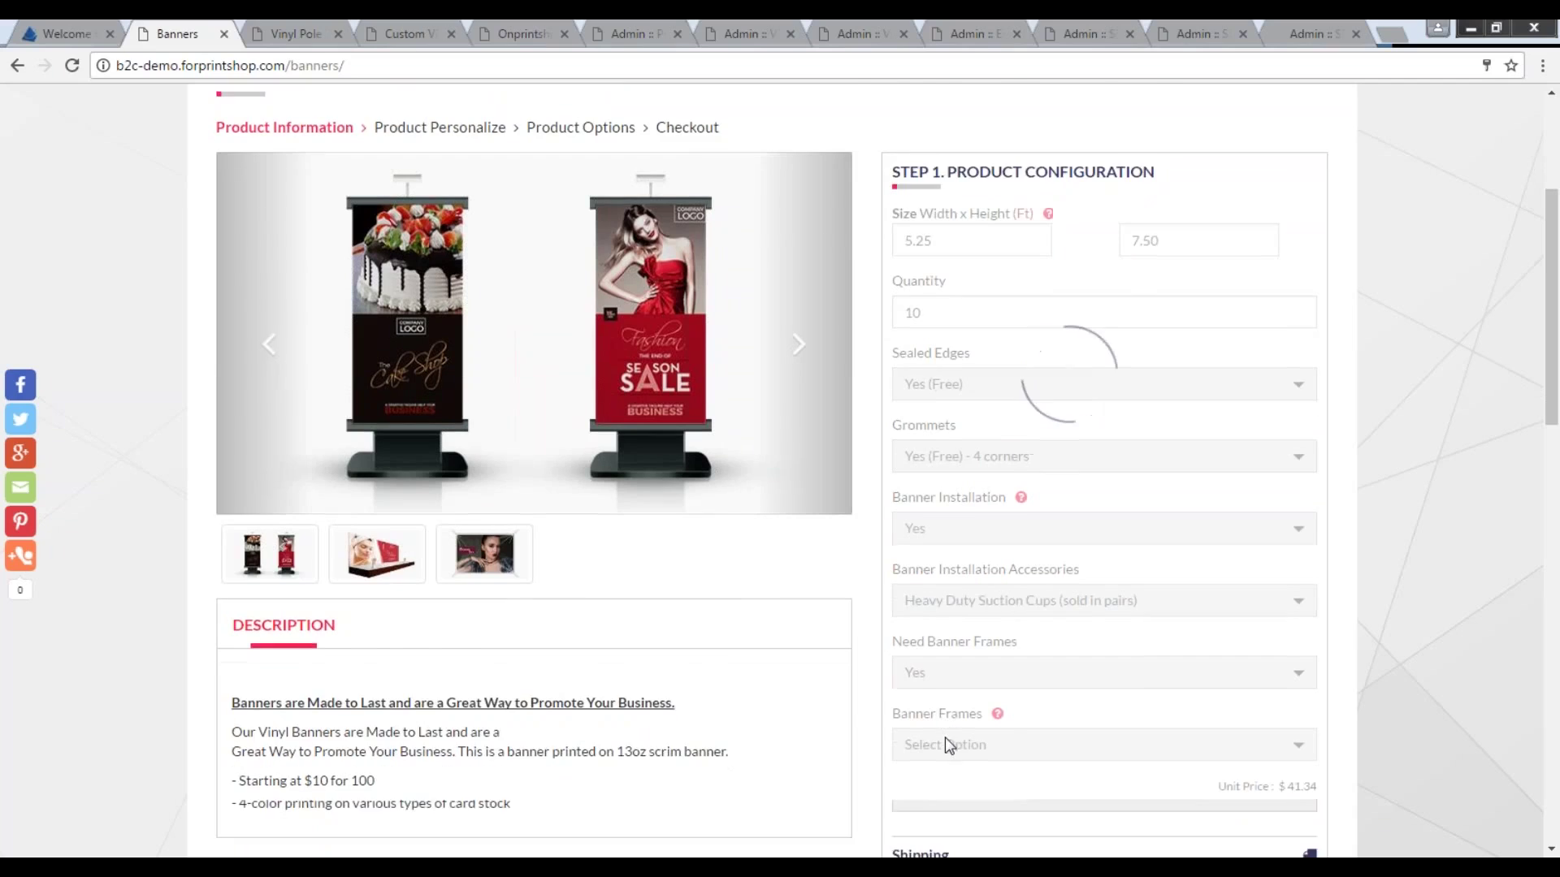
{"action": "left_click", "coordinate": [966, 660]}
{"action": "left_click", "coordinate": [976, 560]}
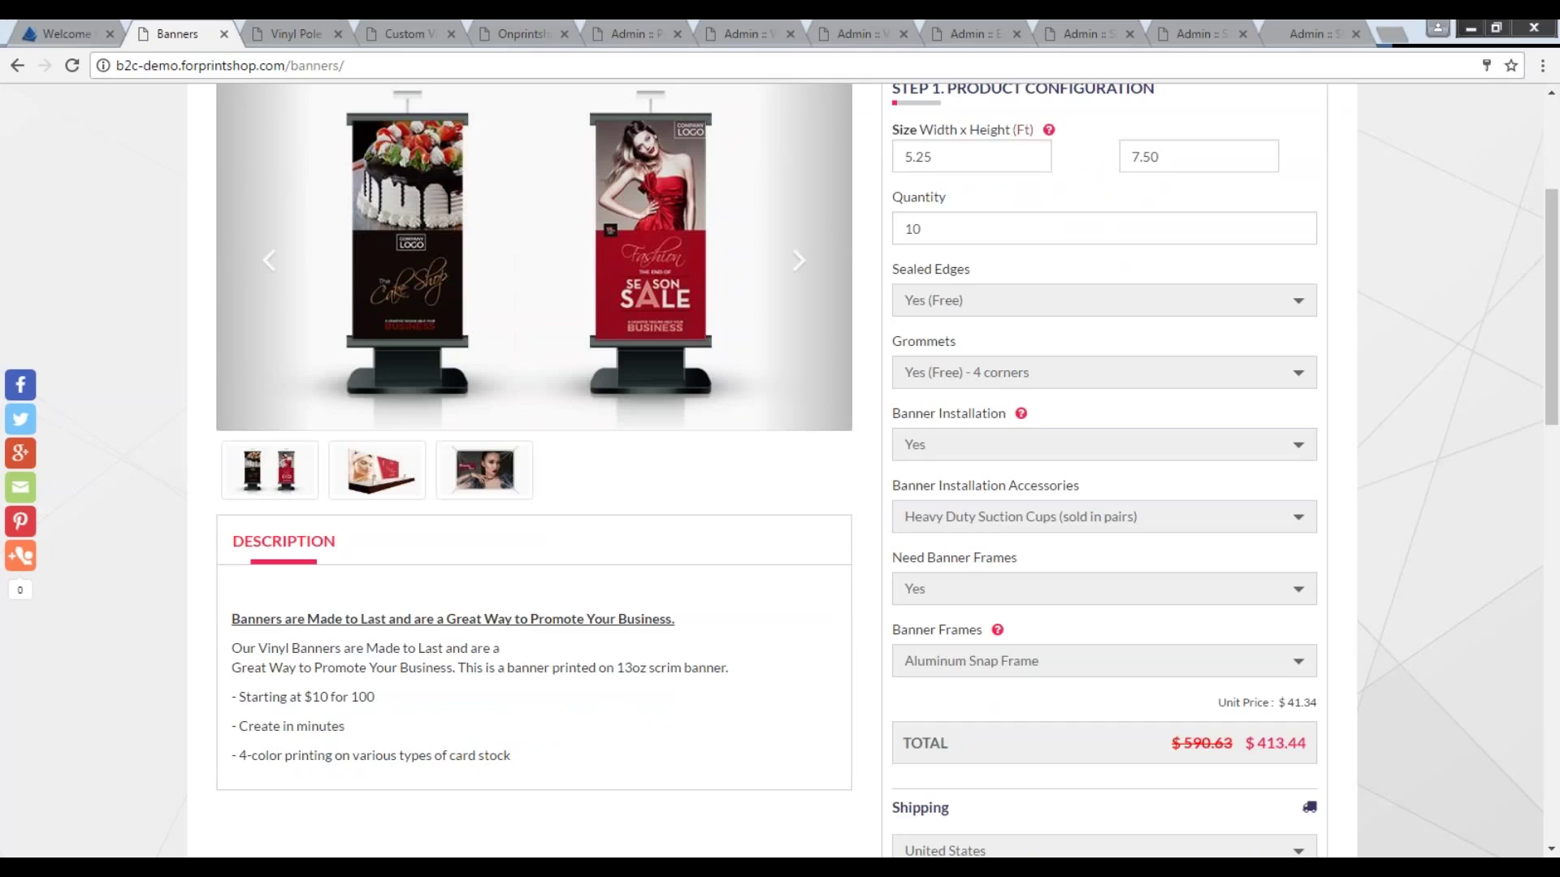
{"action": "scroll", "coordinate": [1105, 487], "scroll_direction": "down", "scroll_amount": 2}
{"action": "left_click_drag", "start_coordinate": [1255, 550], "coordinate": [1334, 548]}
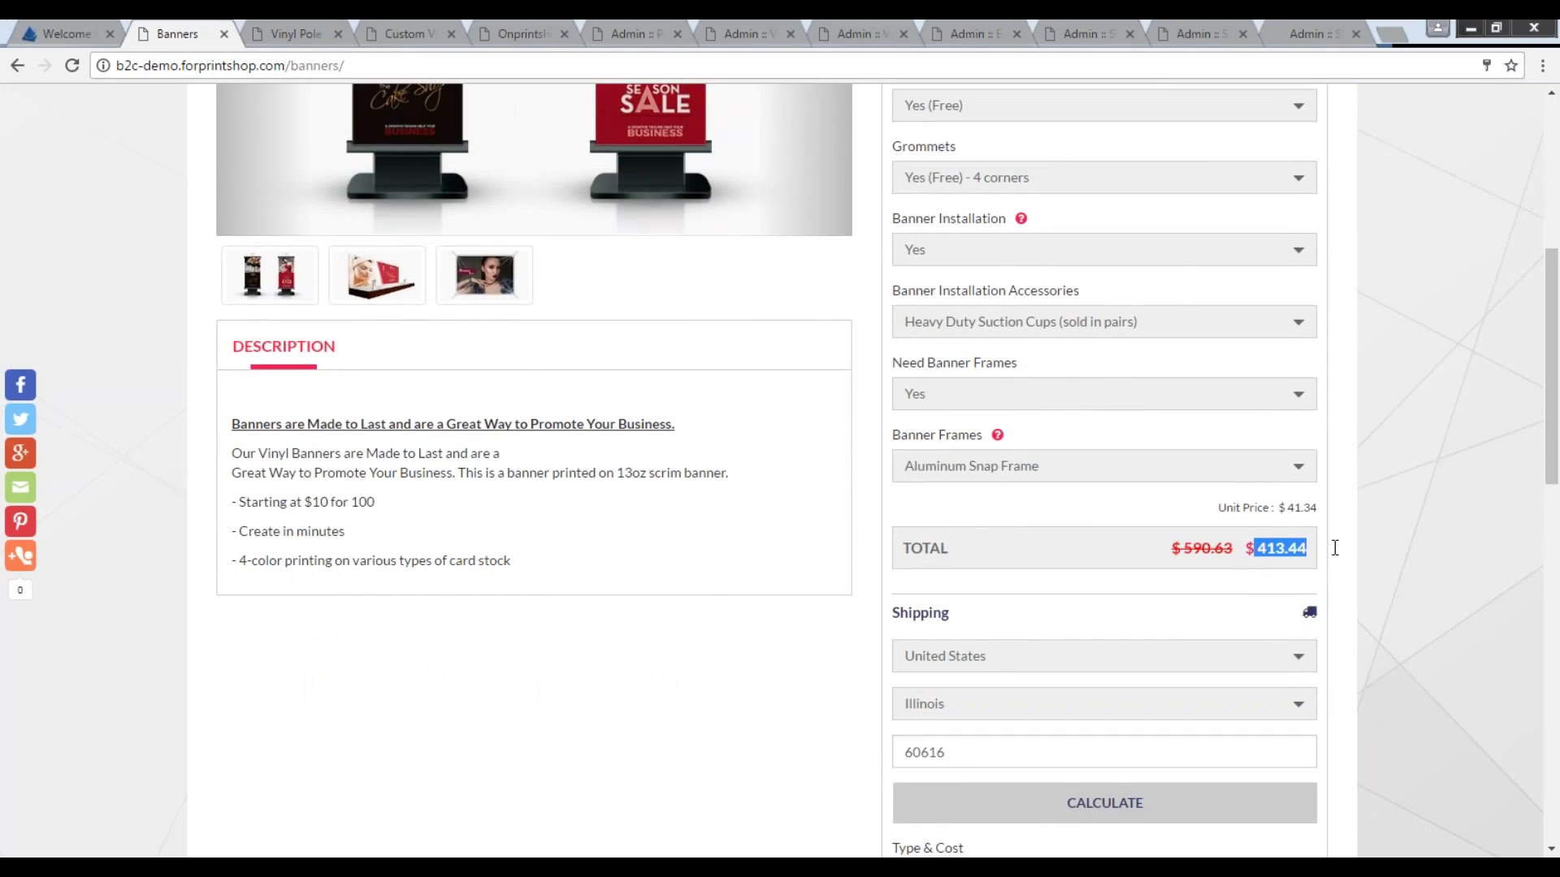
{"action": "scroll", "coordinate": [1210, 595], "scroll_direction": "up", "scroll_amount": 3}
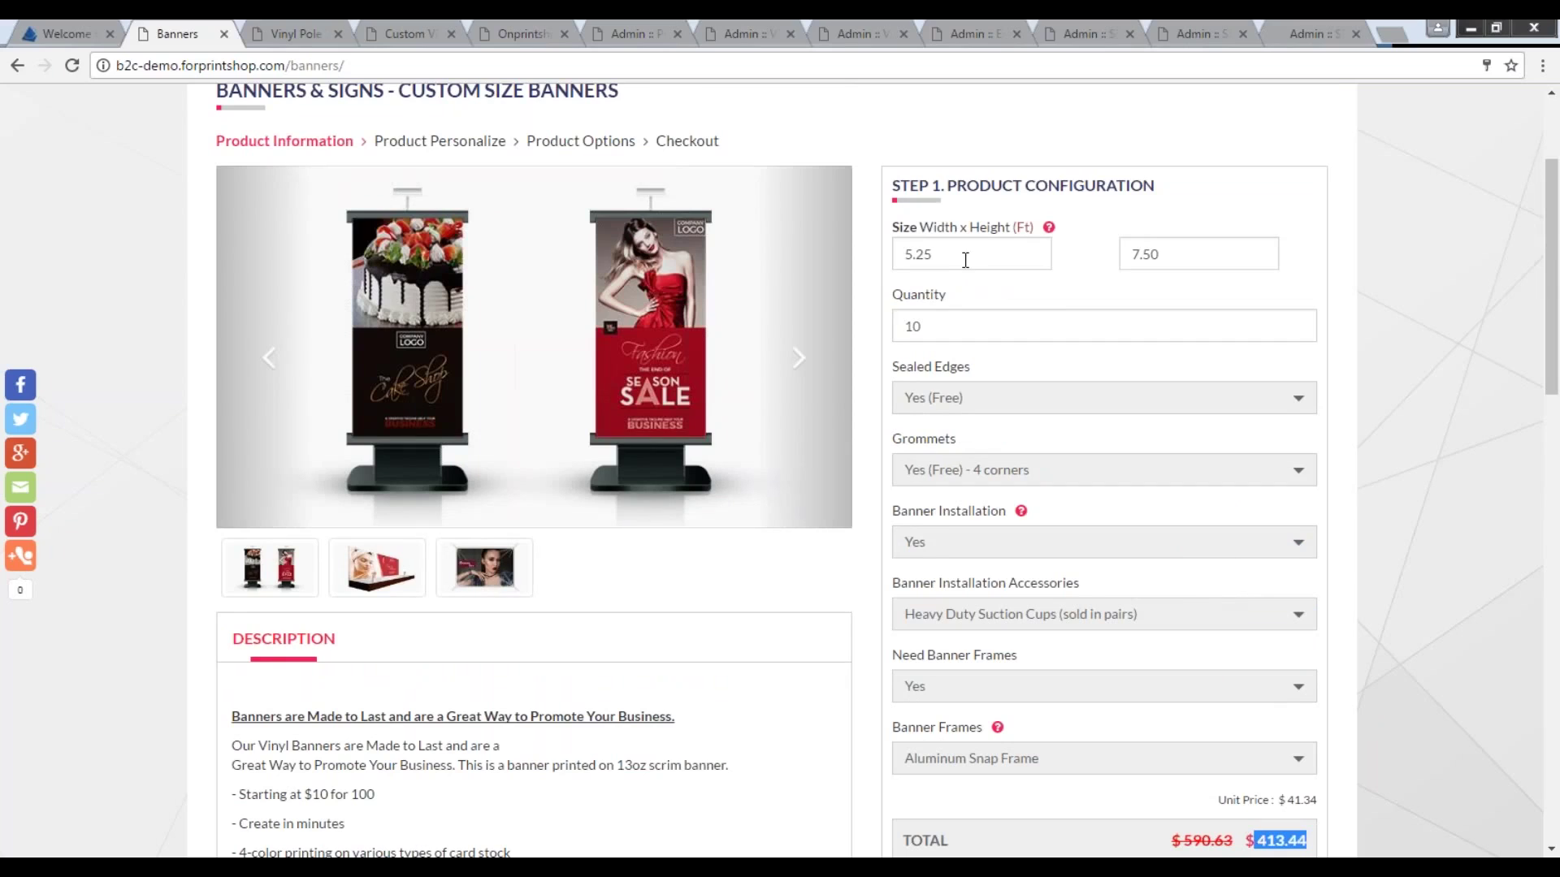
{"action": "scroll", "coordinate": [1149, 659], "scroll_direction": "down", "scroll_amount": 2}
{"action": "left_click", "coordinate": [1131, 699]}
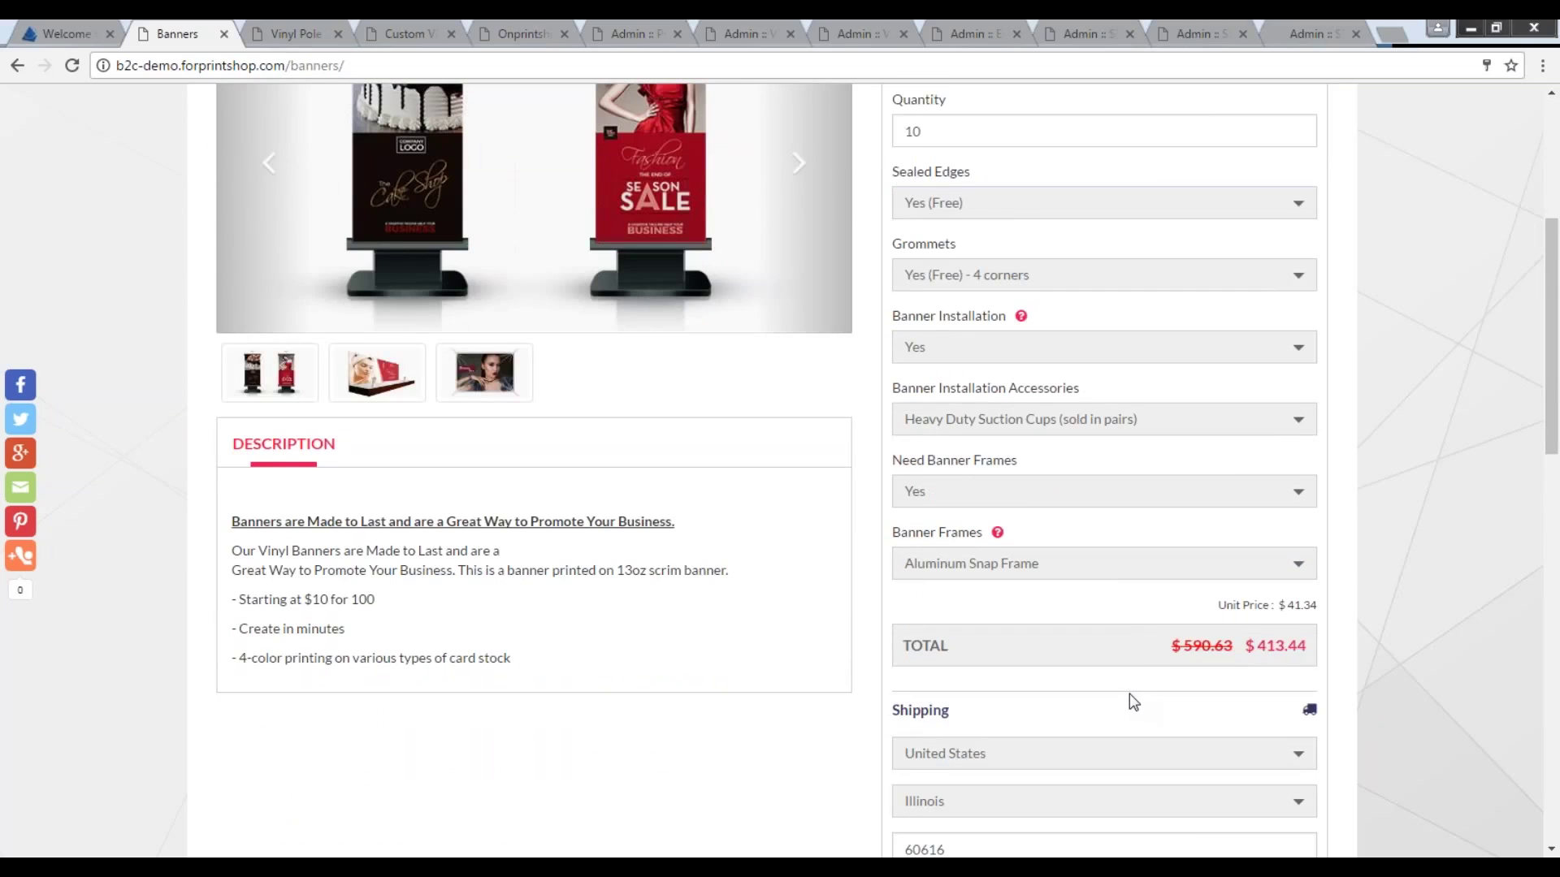
Calculate shipping options for delivery to Illinois, United States.
{"action": "scroll", "coordinate": [1129, 694], "scroll_direction": "down", "scroll_amount": 2}
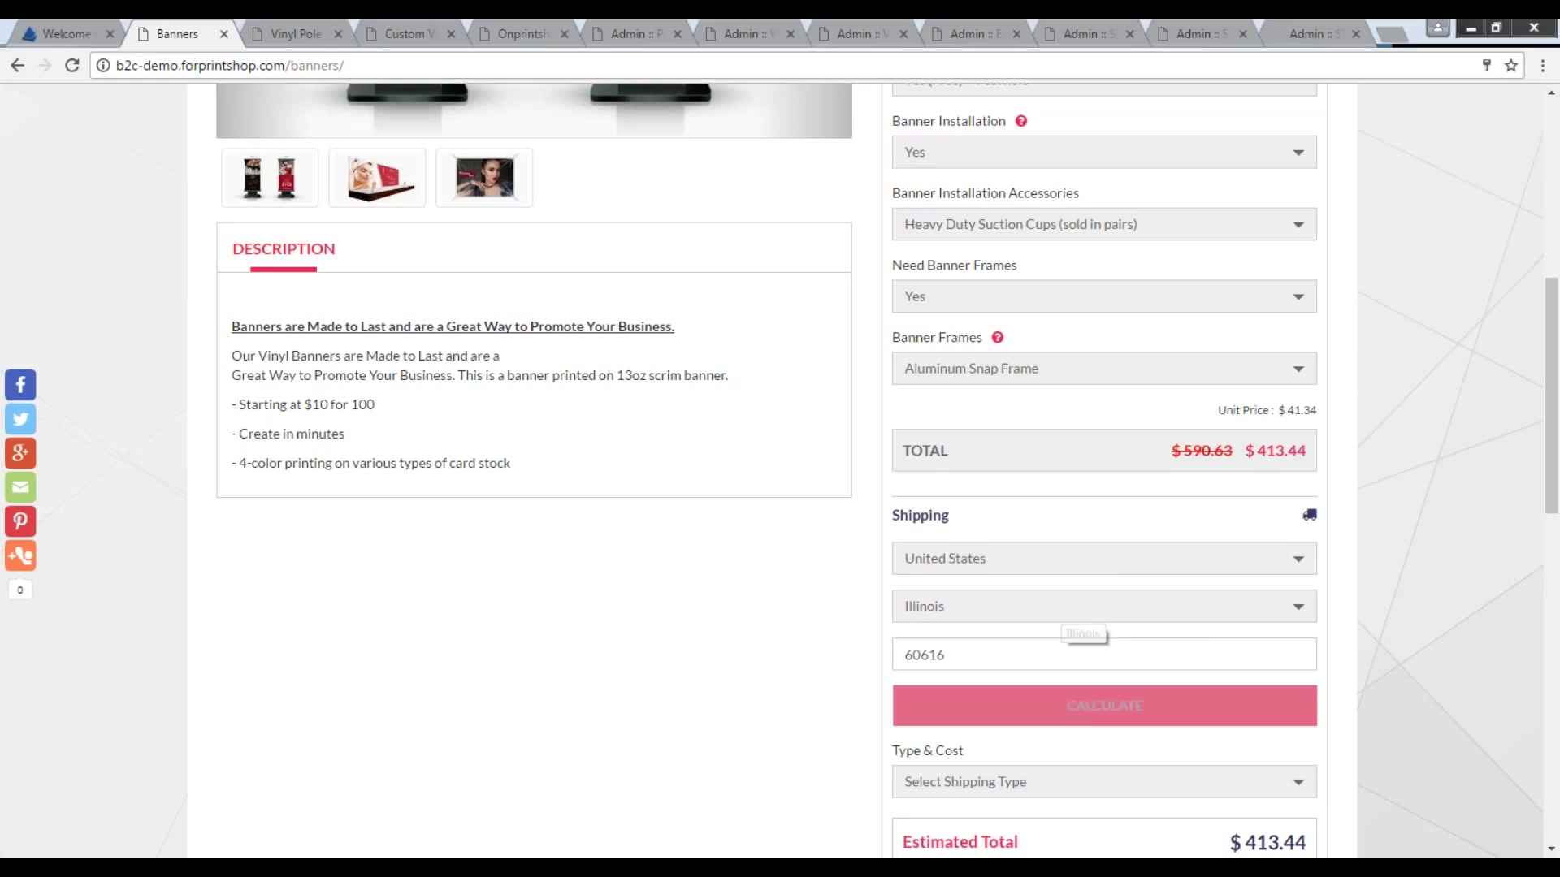
{"action": "left_click", "coordinate": [991, 708]}
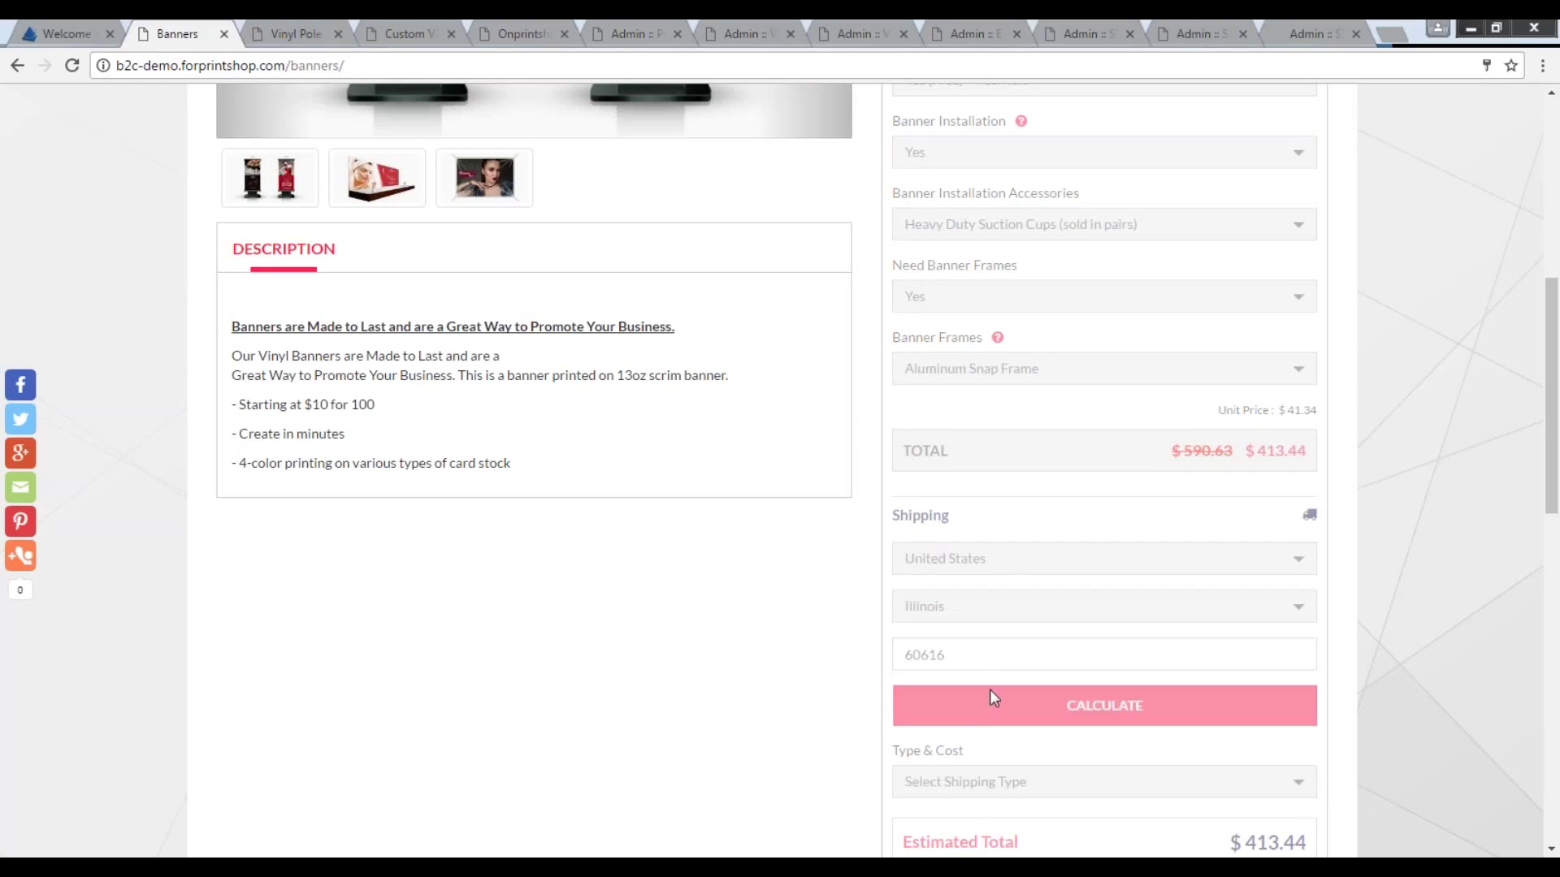
{"action": "scroll", "coordinate": [992, 655], "scroll_direction": "down", "scroll_amount": 3}
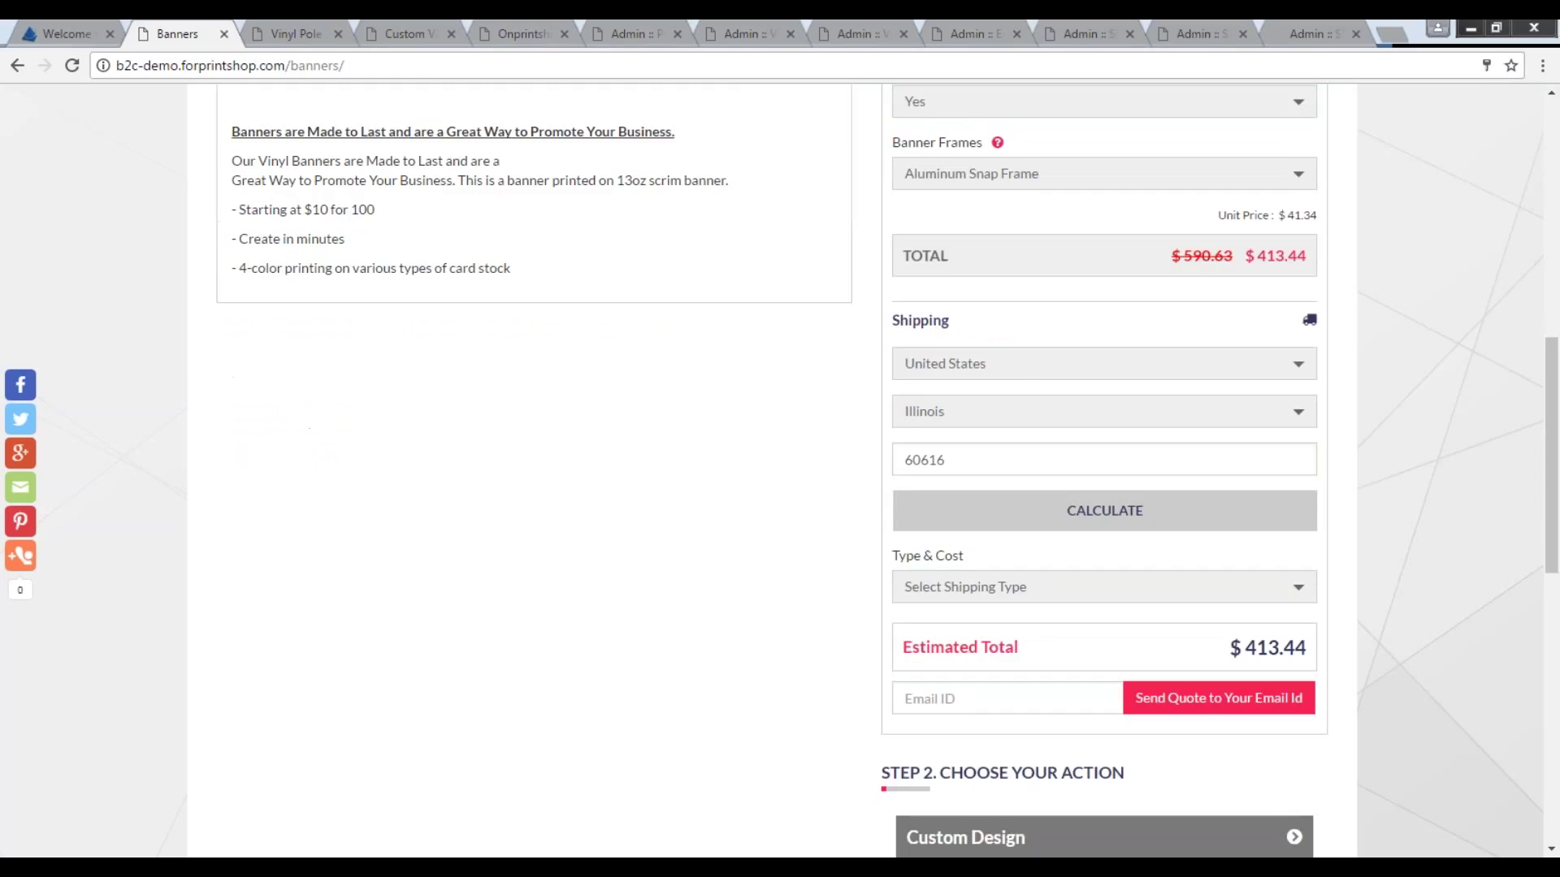
Choose UPS Ground shipping ($42.60, $456.04 total) and email the quote to the customer's address.
{"action": "left_click", "coordinate": [979, 587]}
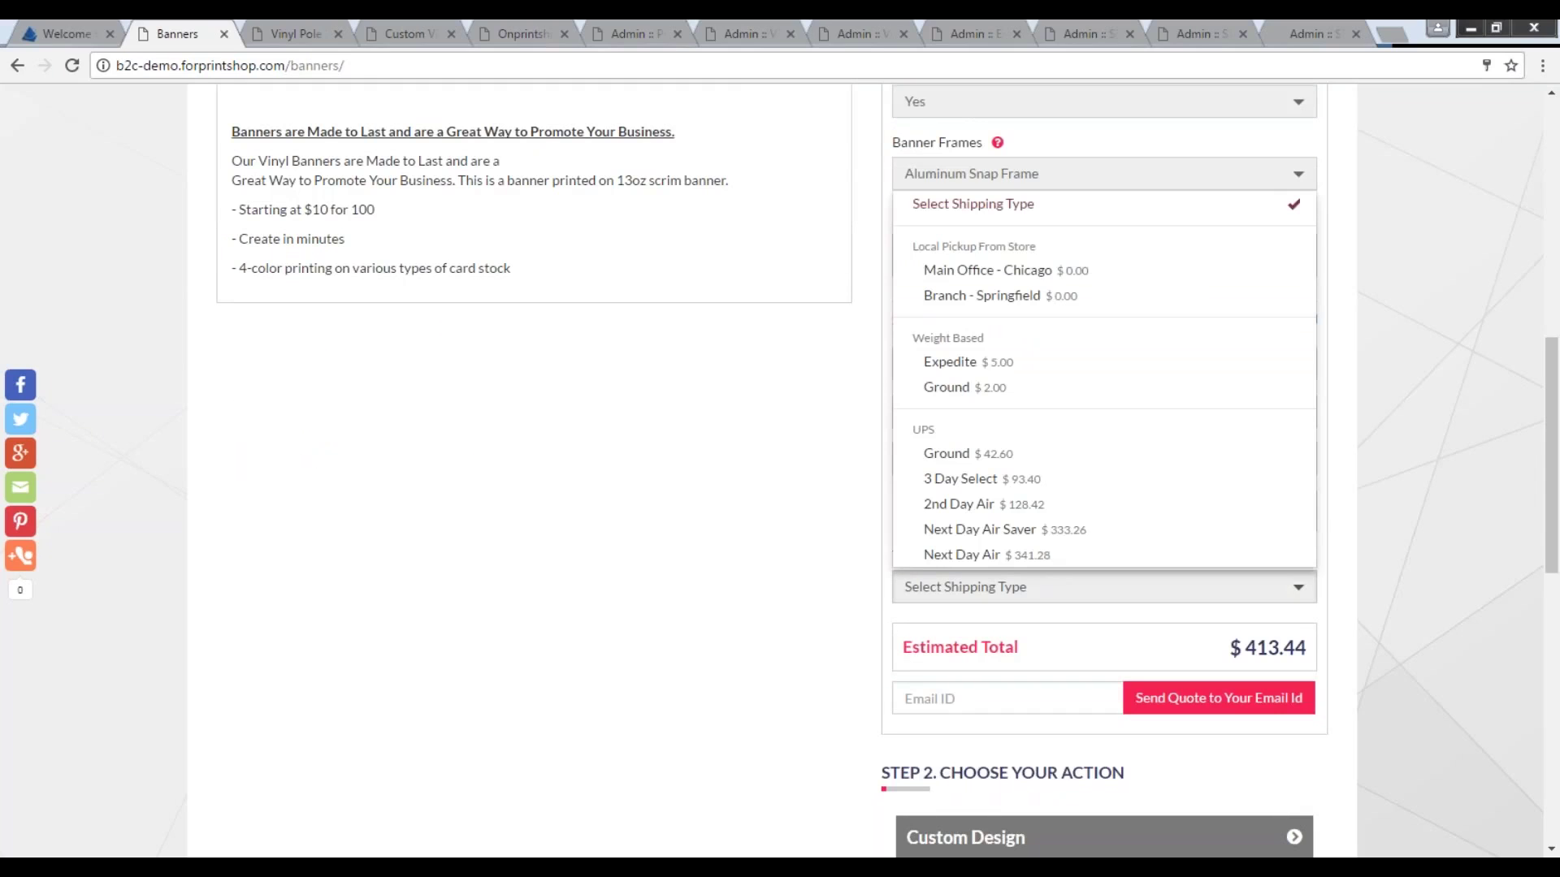
{"action": "left_click", "coordinate": [967, 456]}
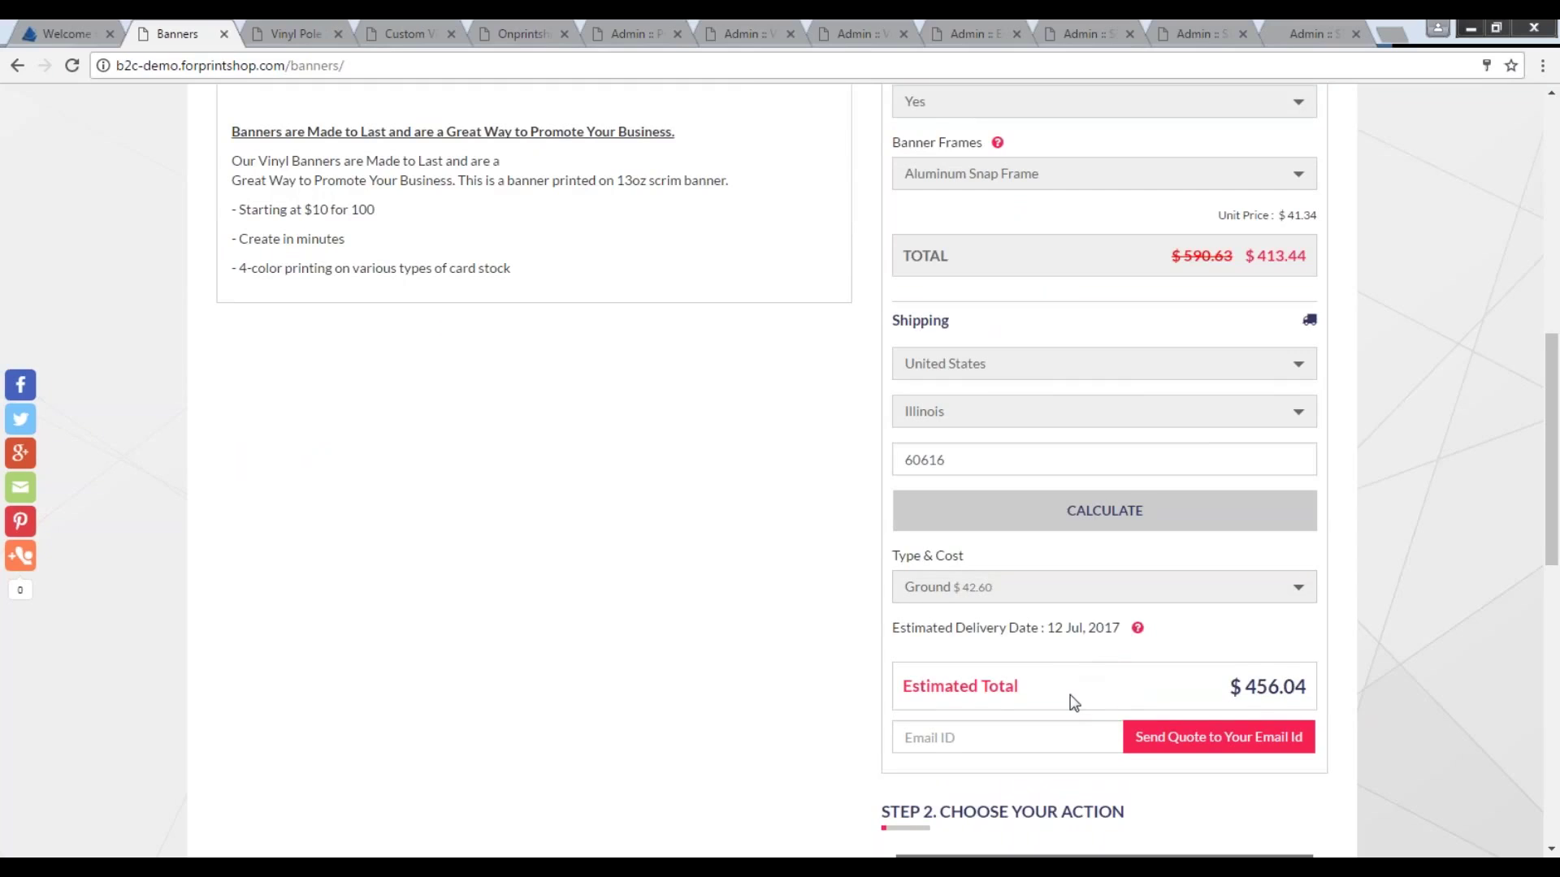
{"action": "left_click", "coordinate": [1053, 746]}
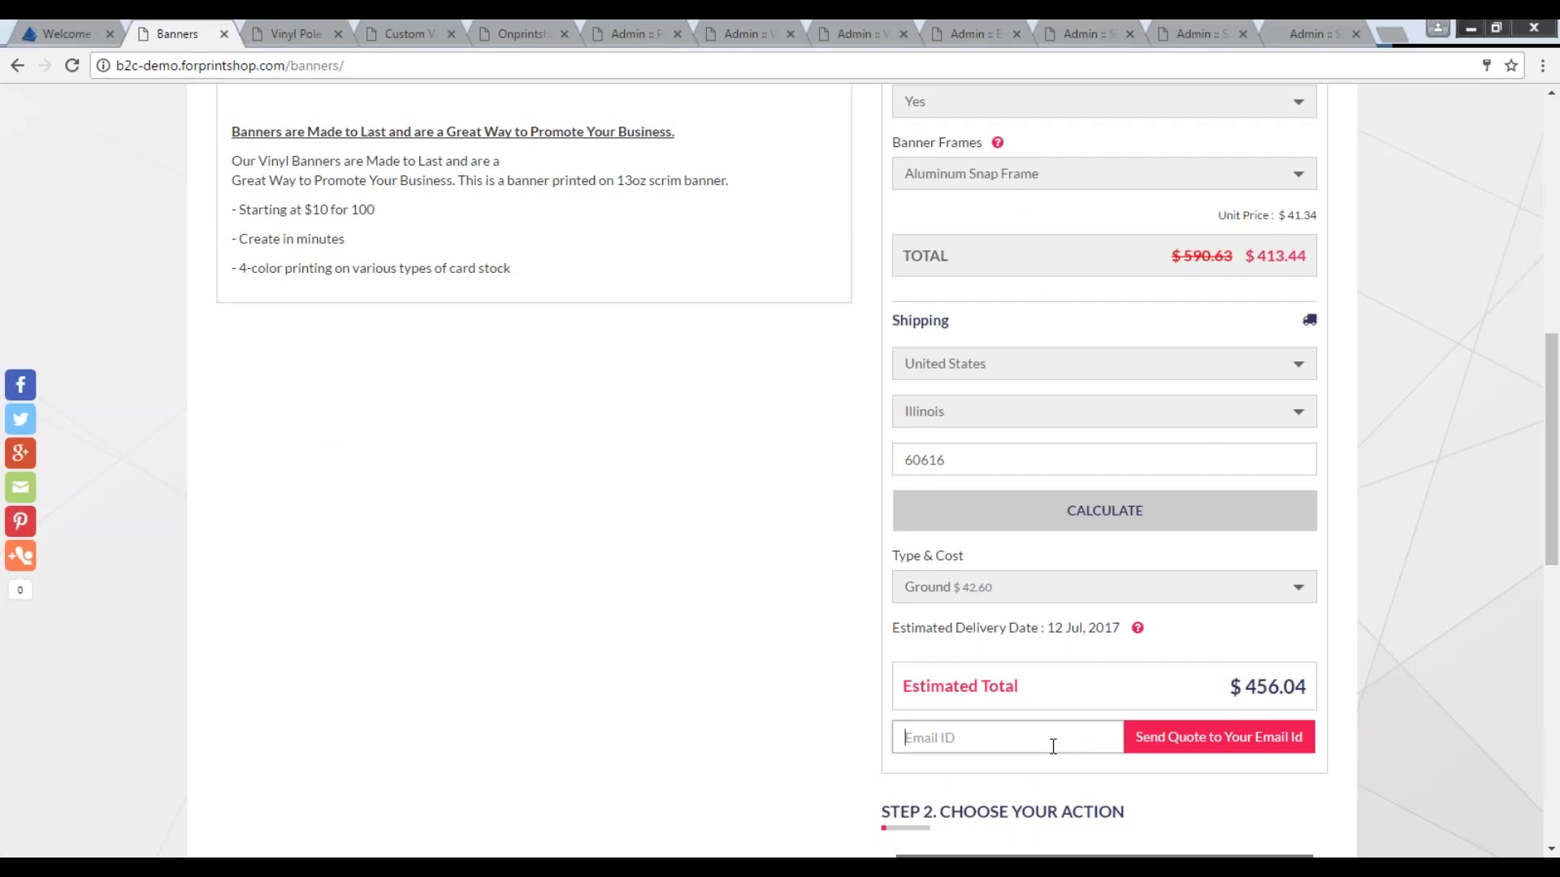
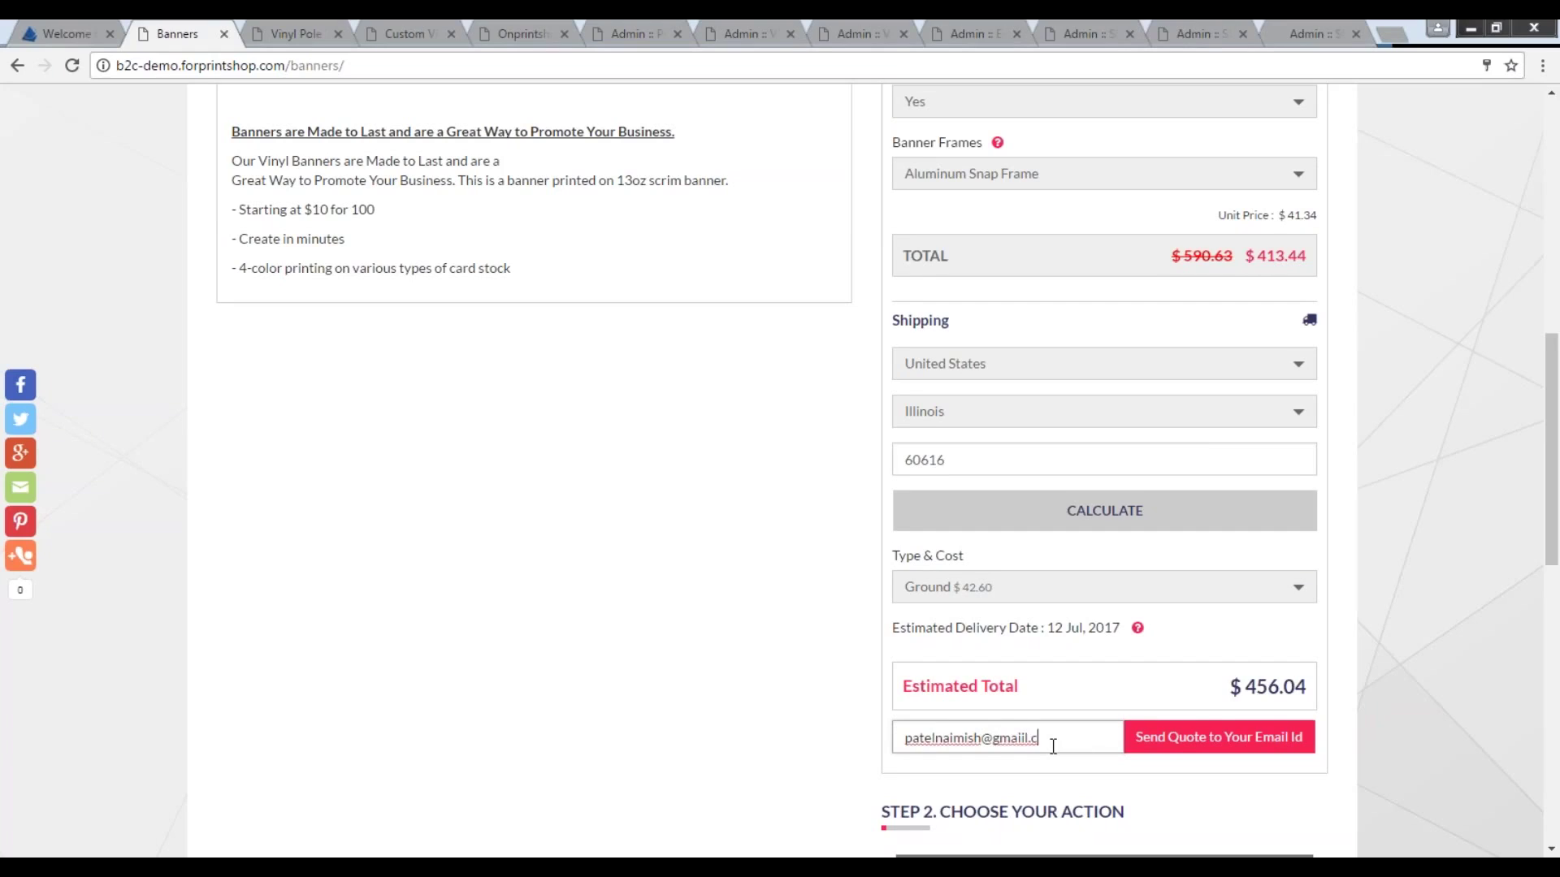
{"action": "type", "text": "com"}
{"action": "left_click_drag", "start_coordinate": [1068, 737], "coordinate": [834, 727]}
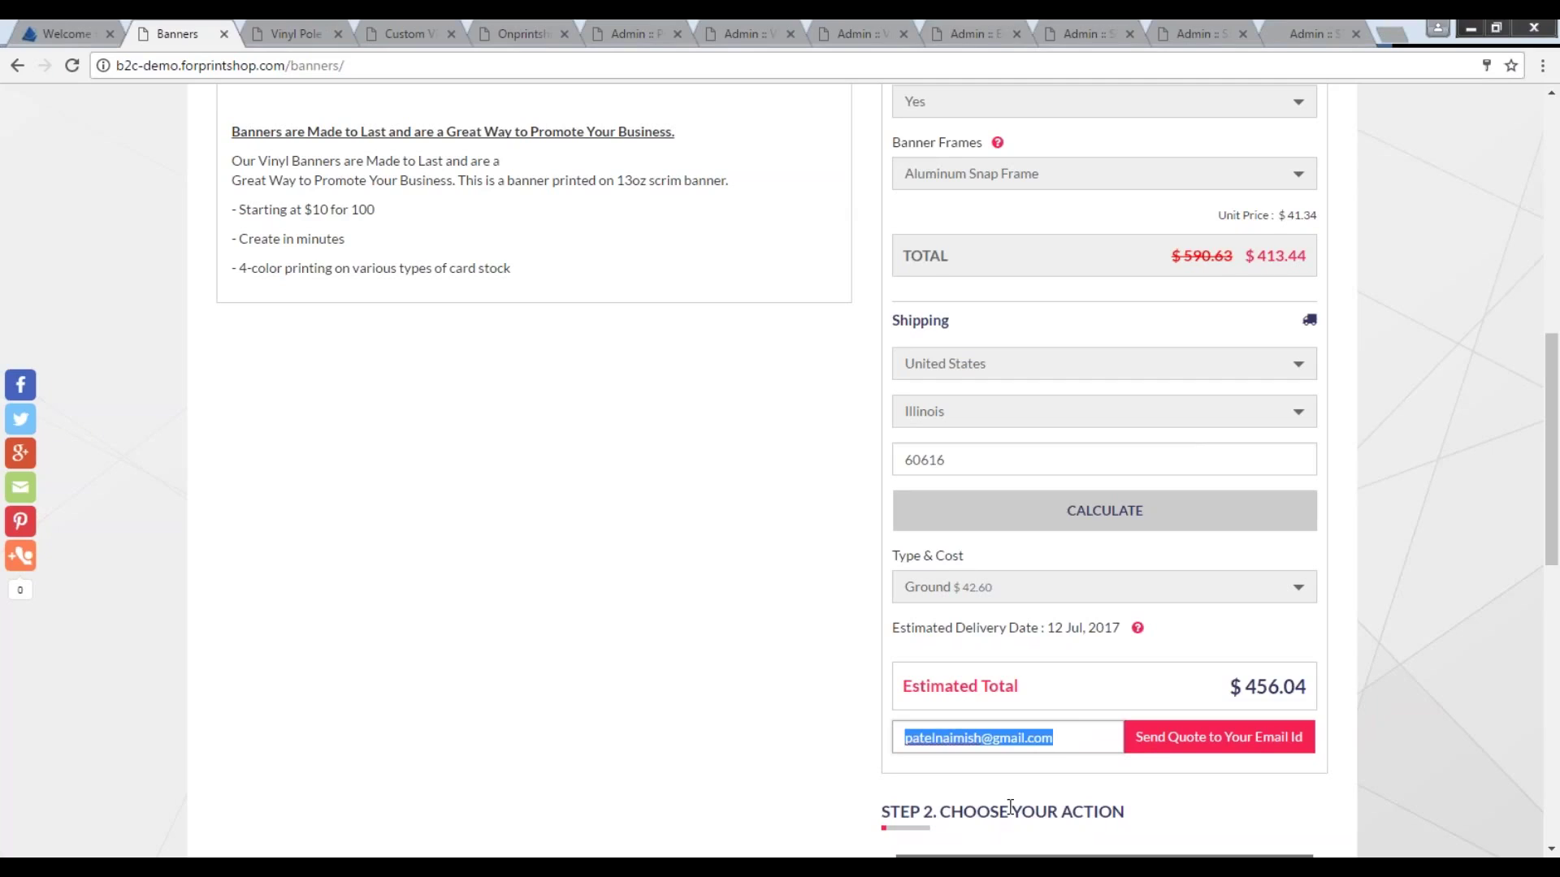
{"action": "left_click", "coordinate": [1072, 735]}
{"action": "left_click", "coordinate": [1183, 741]}
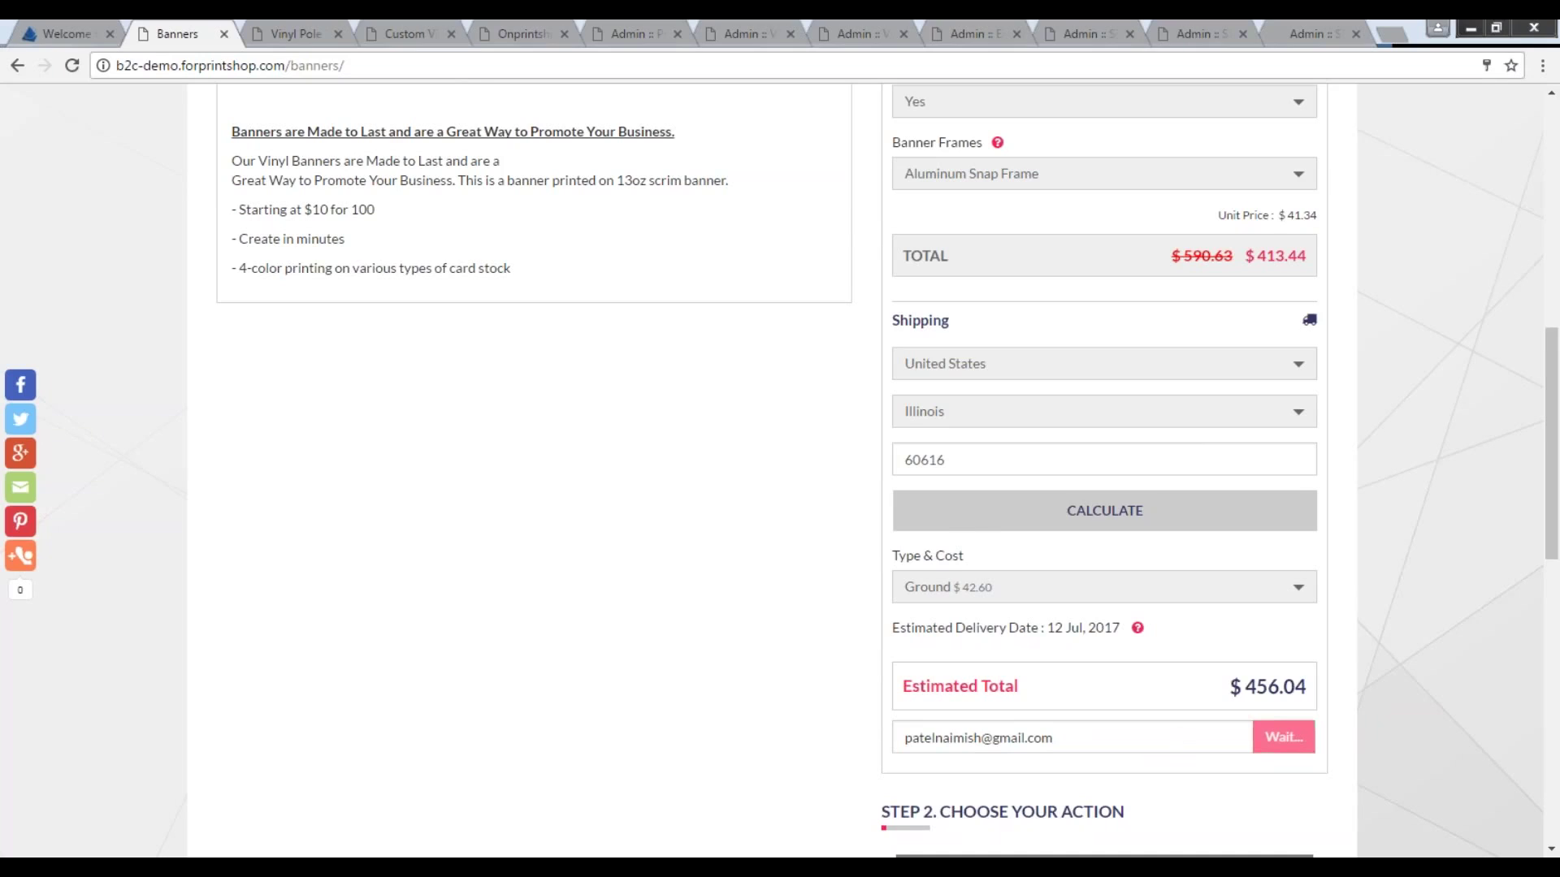
{"action": "scroll", "coordinate": [770, 729], "scroll_direction": "up", "scroll_amount": 6}
{"action": "scroll", "coordinate": [770, 728], "scroll_direction": "up", "scroll_amount": 4}
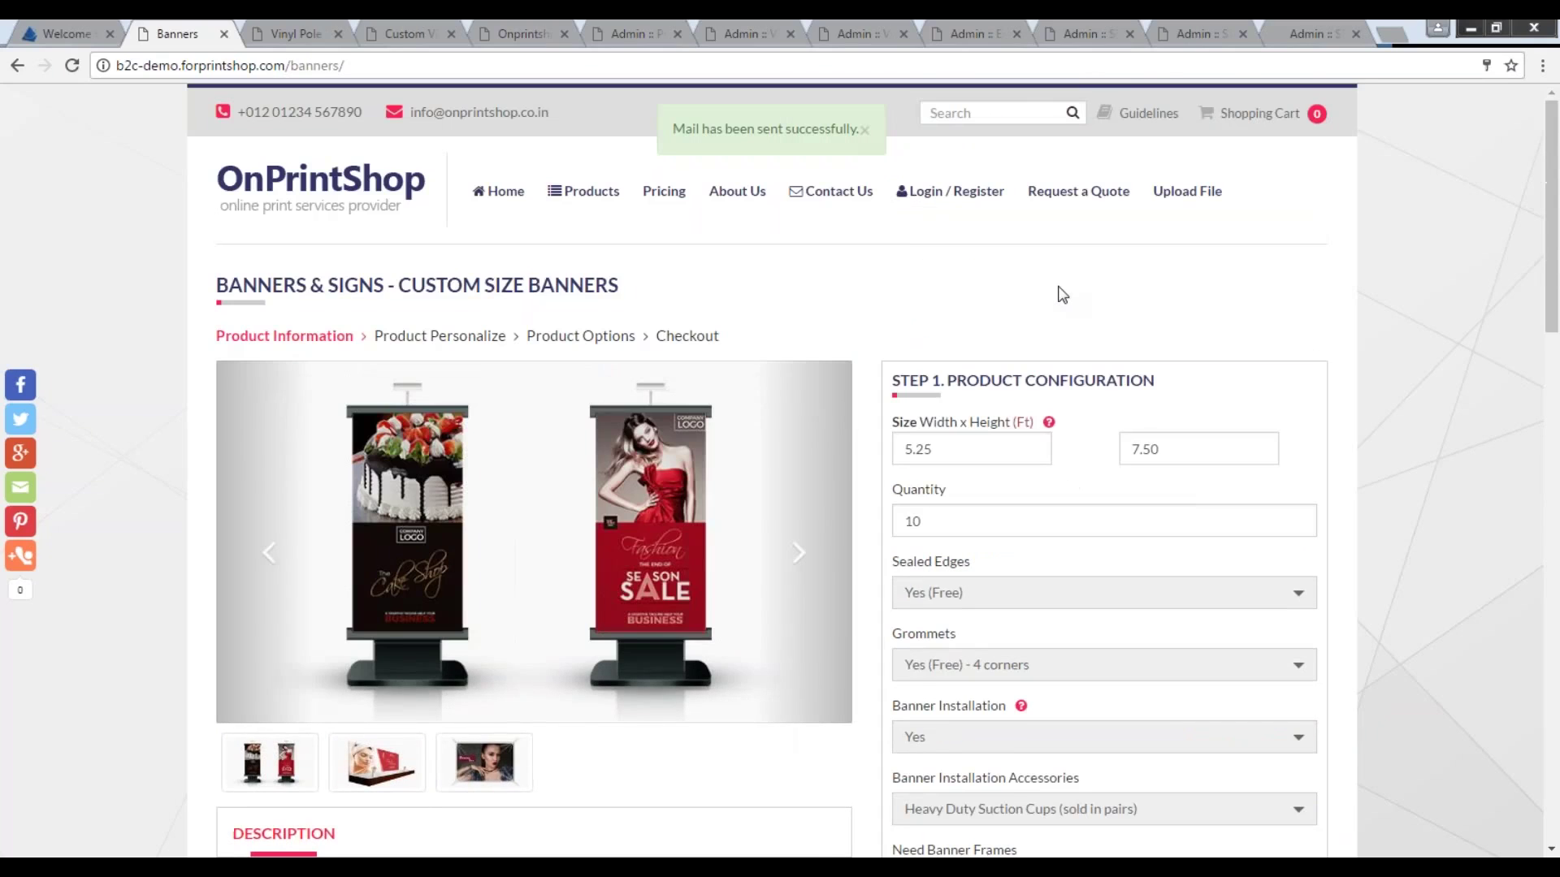
Set the Vinyl Pole Banner size to 30 x 36 ($34.30), then switch to Custom Vinyl Banners.
{"action": "left_click", "coordinate": [296, 34]}
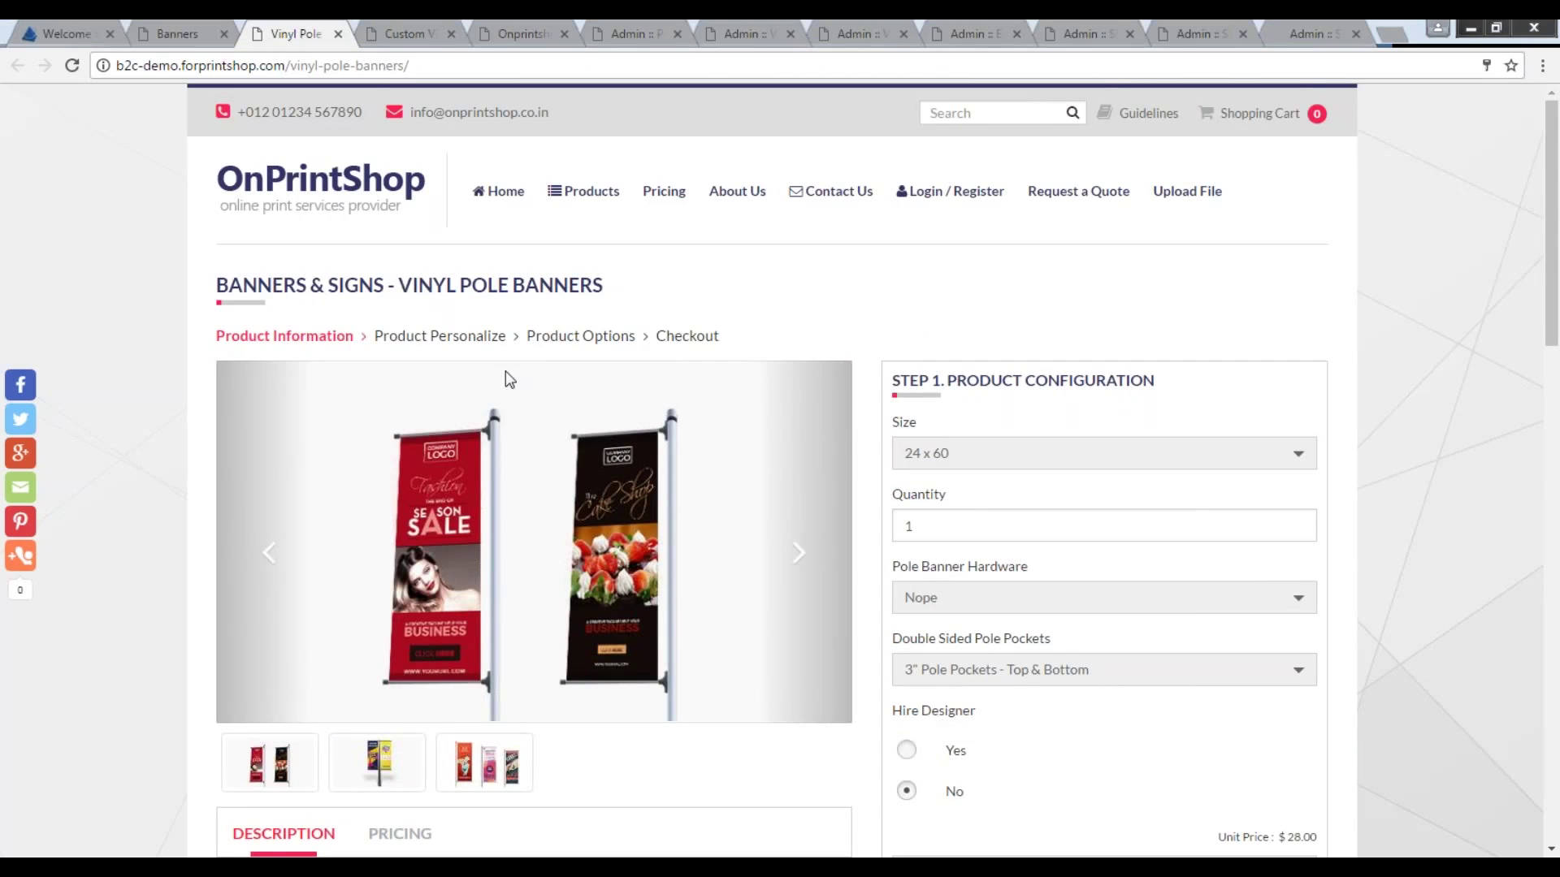
{"action": "left_click", "coordinate": [938, 465]}
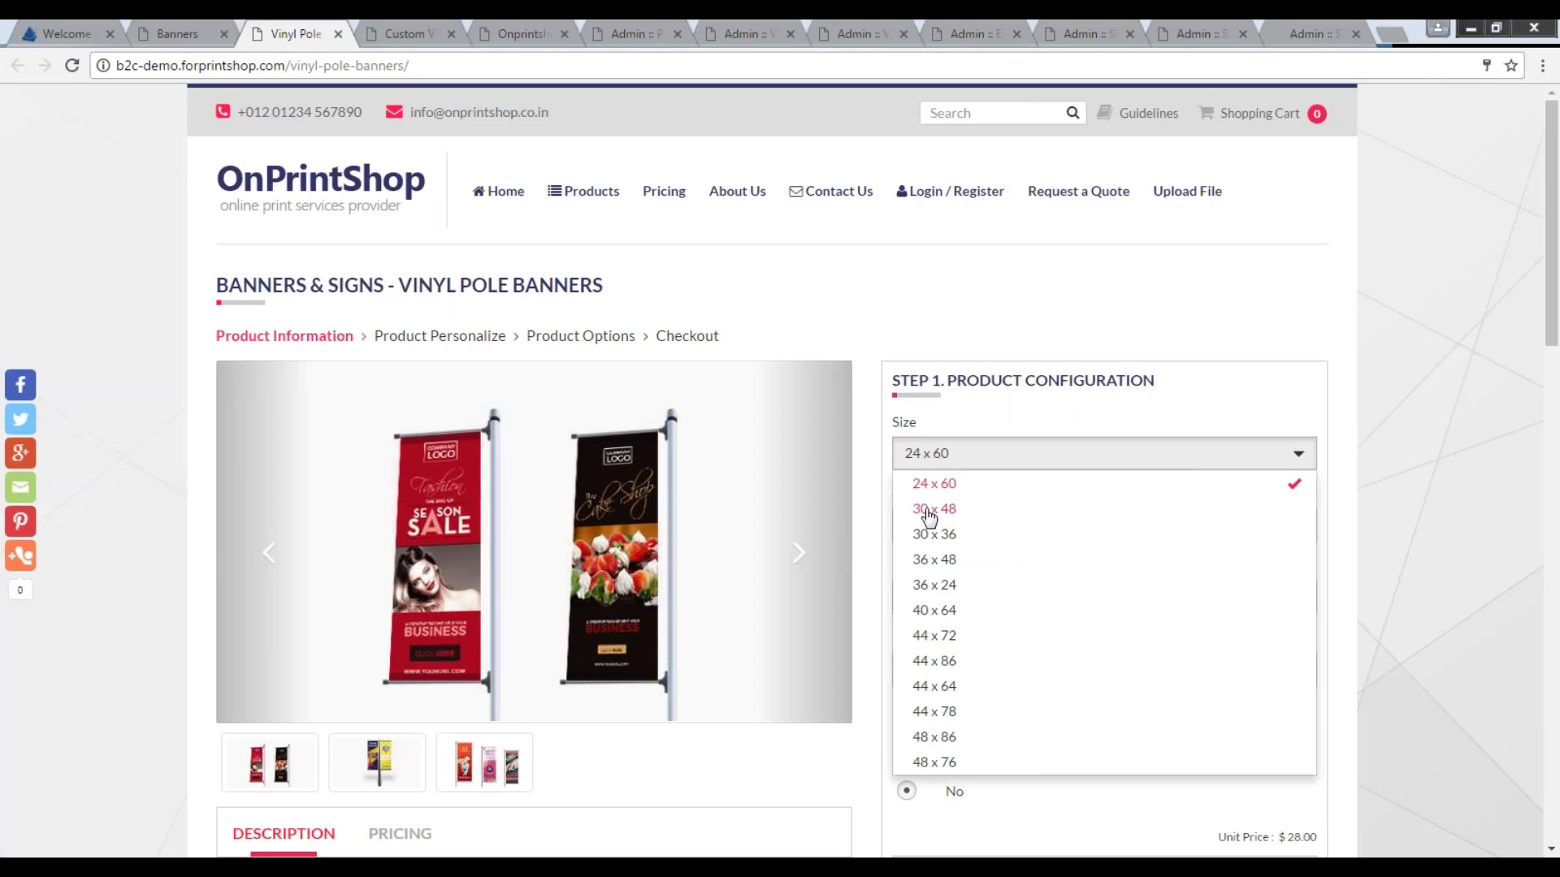
{"action": "left_click_drag", "start_coordinate": [398, 285], "coordinate": [603, 285]}
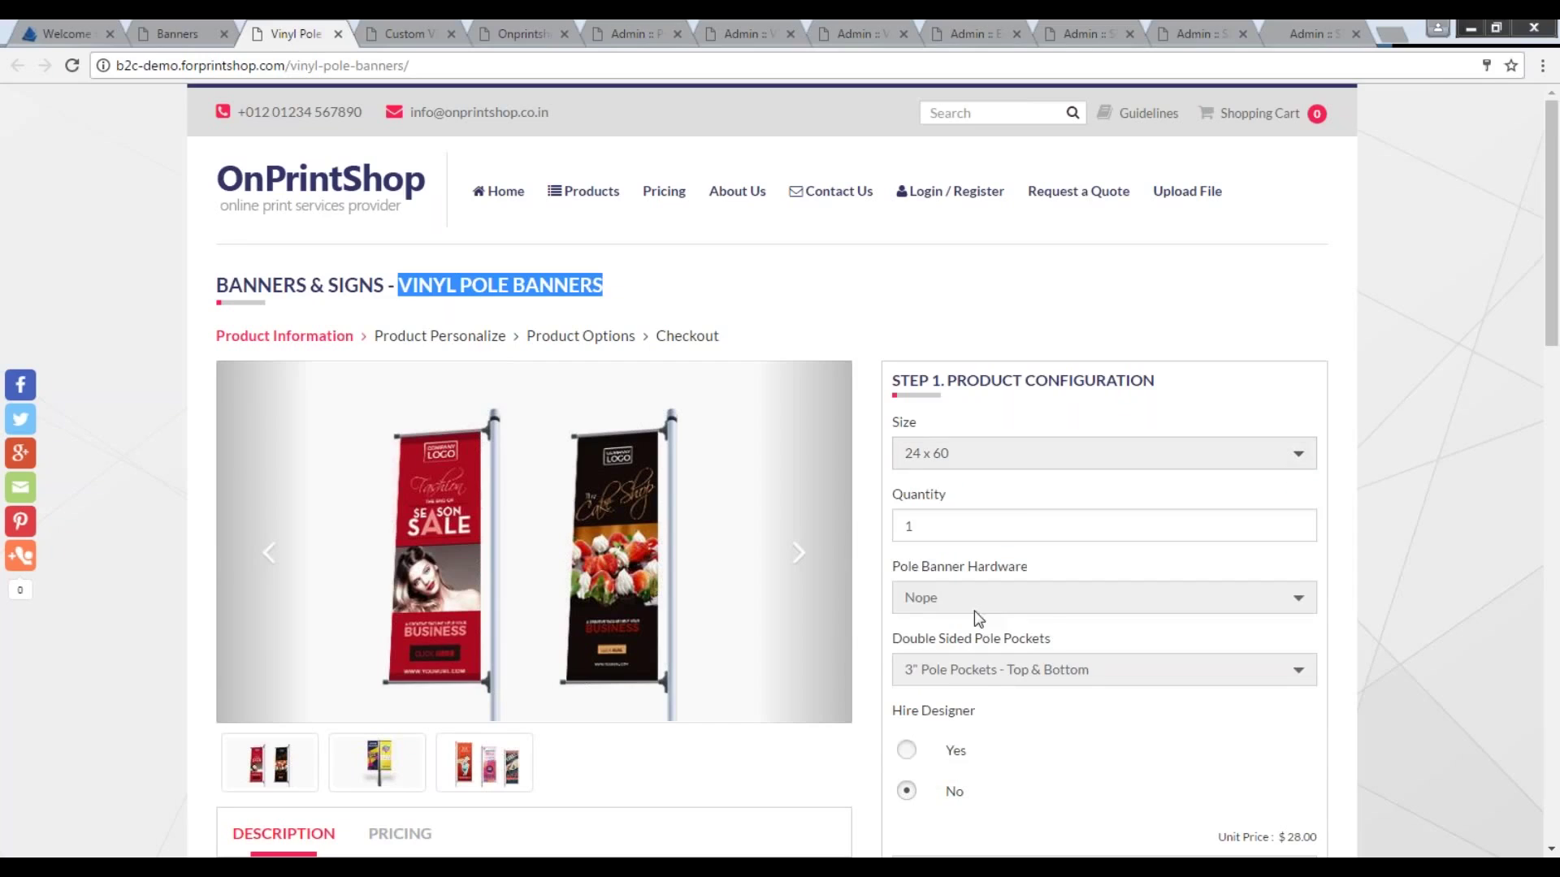
{"action": "left_click", "coordinate": [940, 453]}
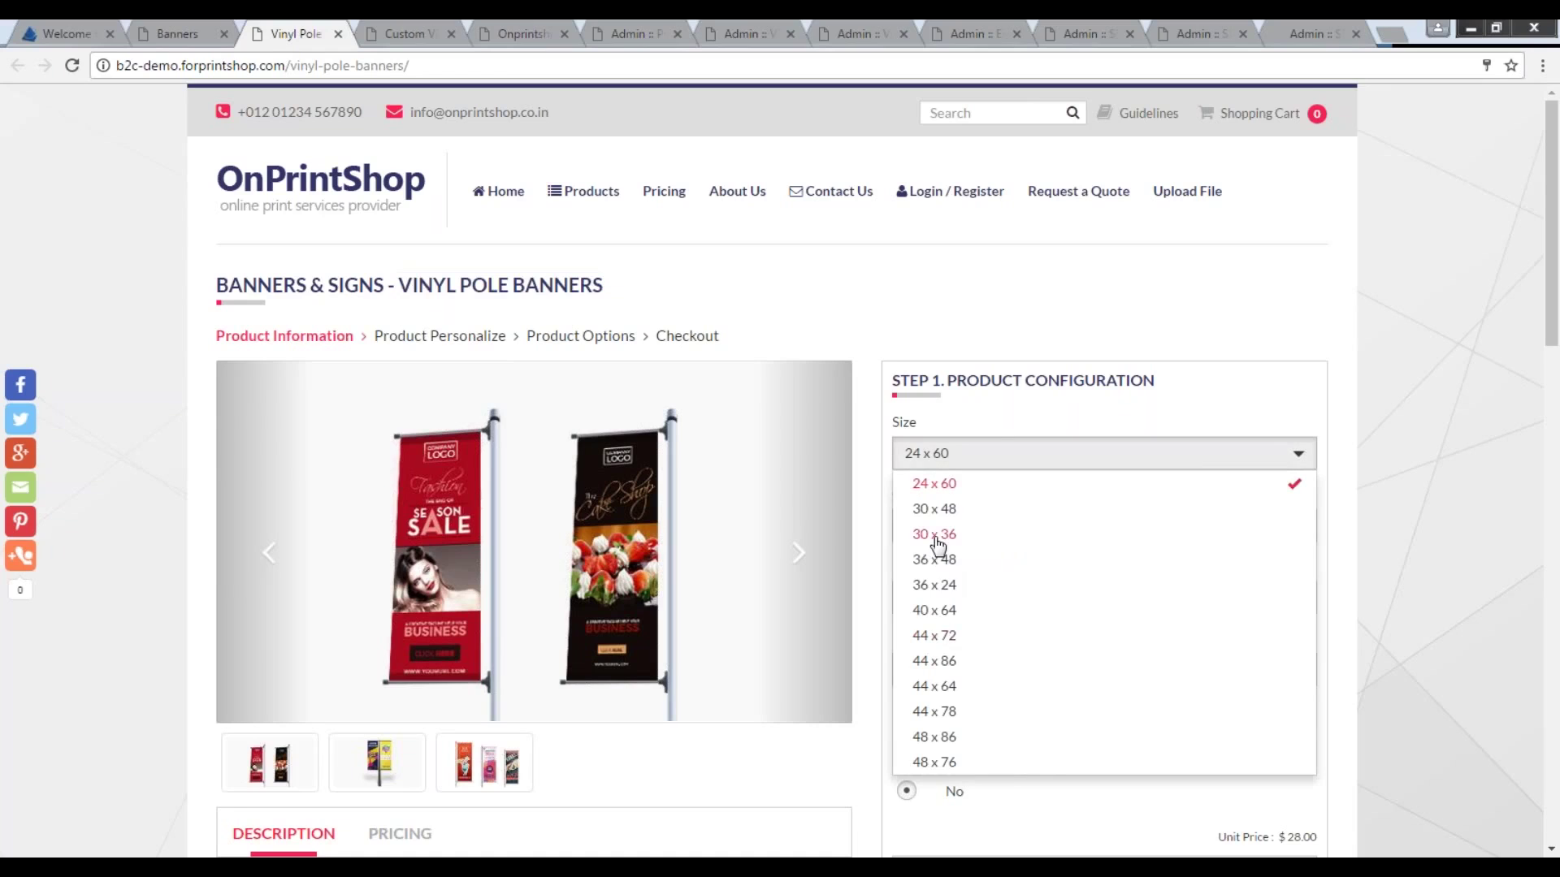
{"action": "left_click", "coordinate": [936, 534]}
{"action": "scroll", "coordinate": [938, 543], "scroll_direction": "down", "scroll_amount": 1}
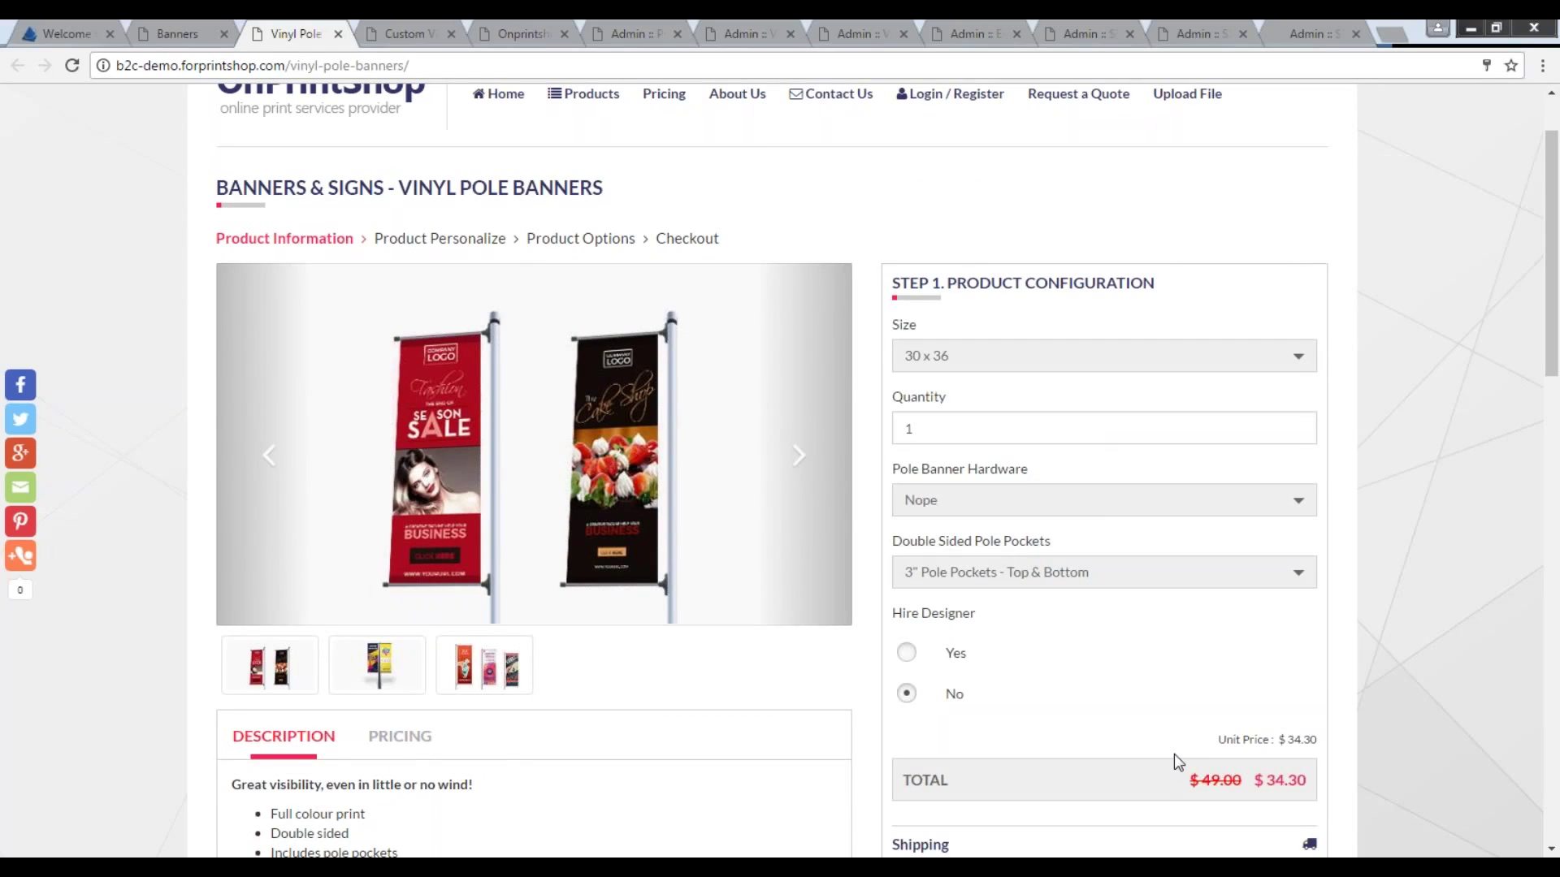
{"action": "left_click", "coordinate": [402, 34]}
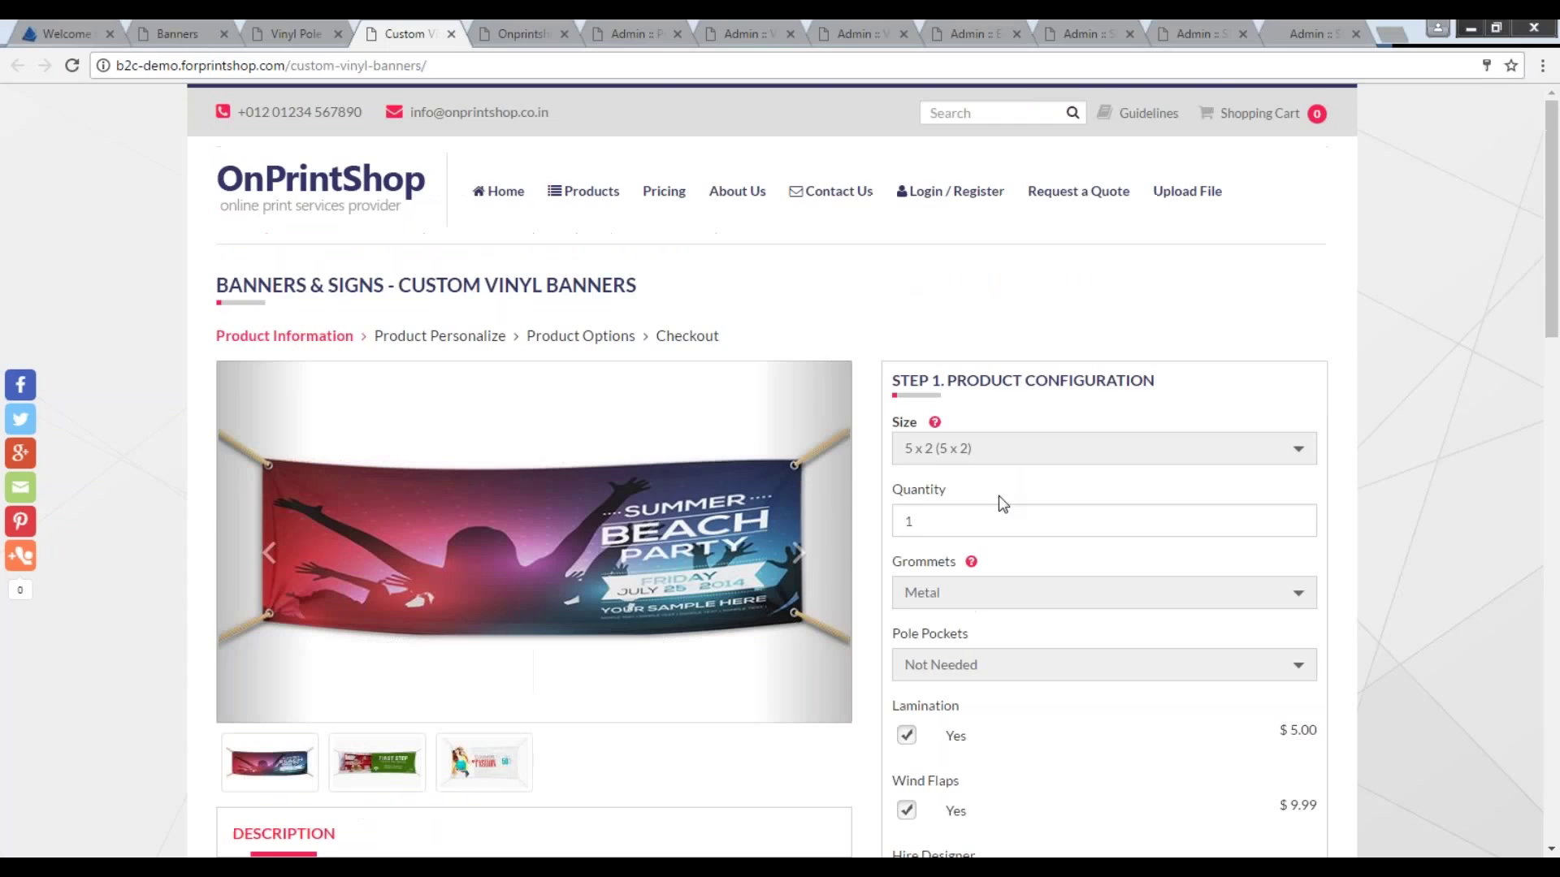
{"action": "left_click", "coordinate": [1003, 449]}
Choose Custom Size for the vinyl banner at 3 × 2 ft, then go to the Request Quote page.
{"action": "left_click", "coordinate": [967, 578]}
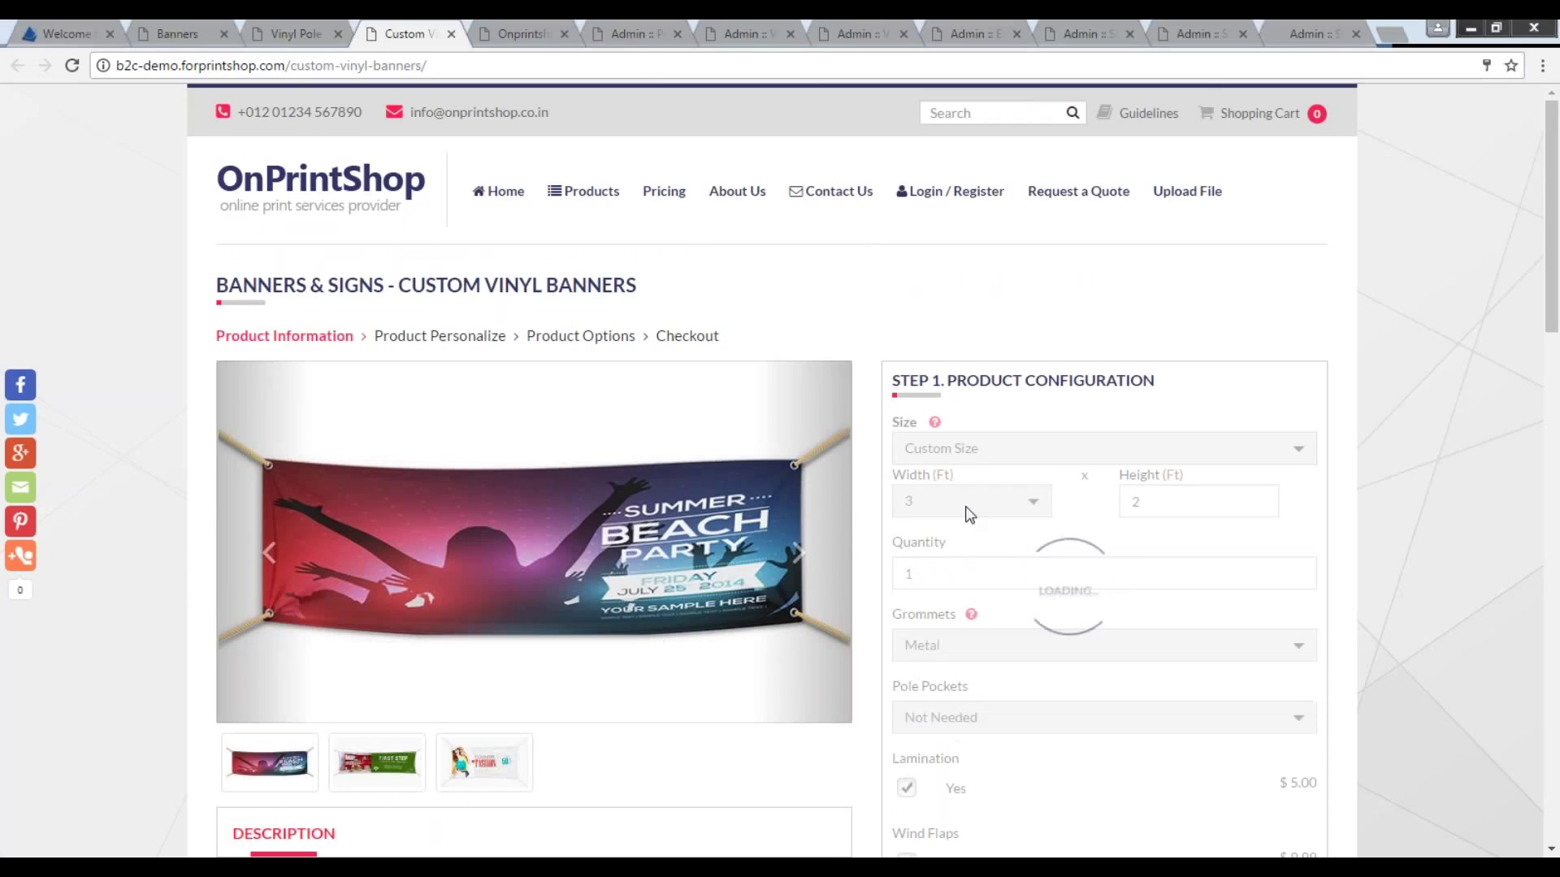
{"action": "scroll", "coordinate": [989, 447], "scroll_direction": "down", "scroll_amount": 1}
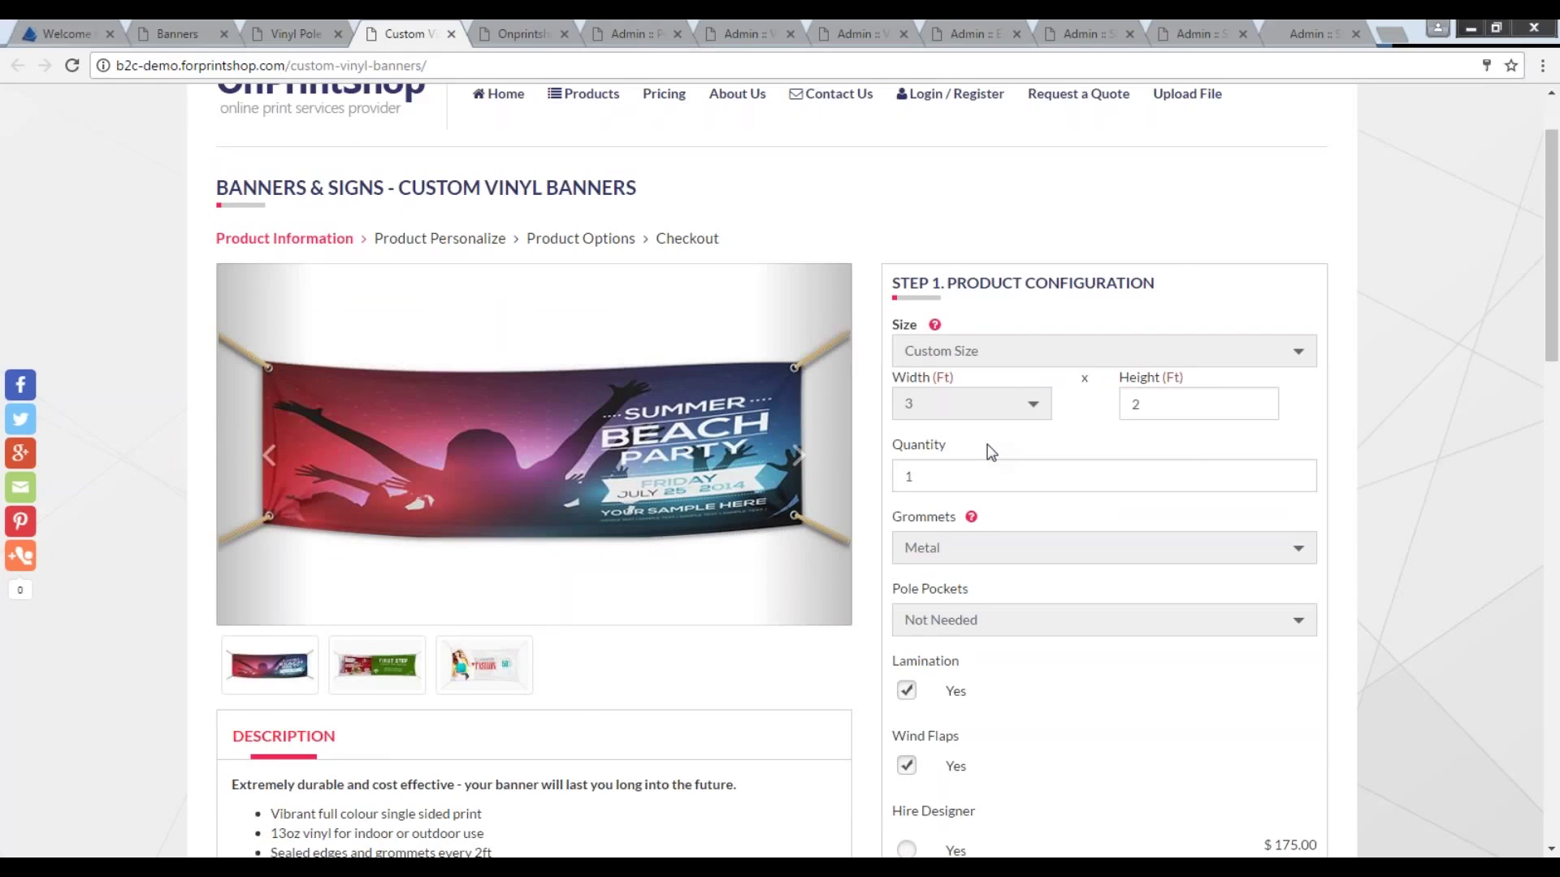
{"action": "scroll", "coordinate": [989, 452], "scroll_direction": "down", "scroll_amount": 3}
{"action": "scroll", "coordinate": [989, 453], "scroll_direction": "up", "scroll_amount": 3}
{"action": "scroll", "coordinate": [1017, 494], "scroll_direction": "up", "scroll_amount": 1}
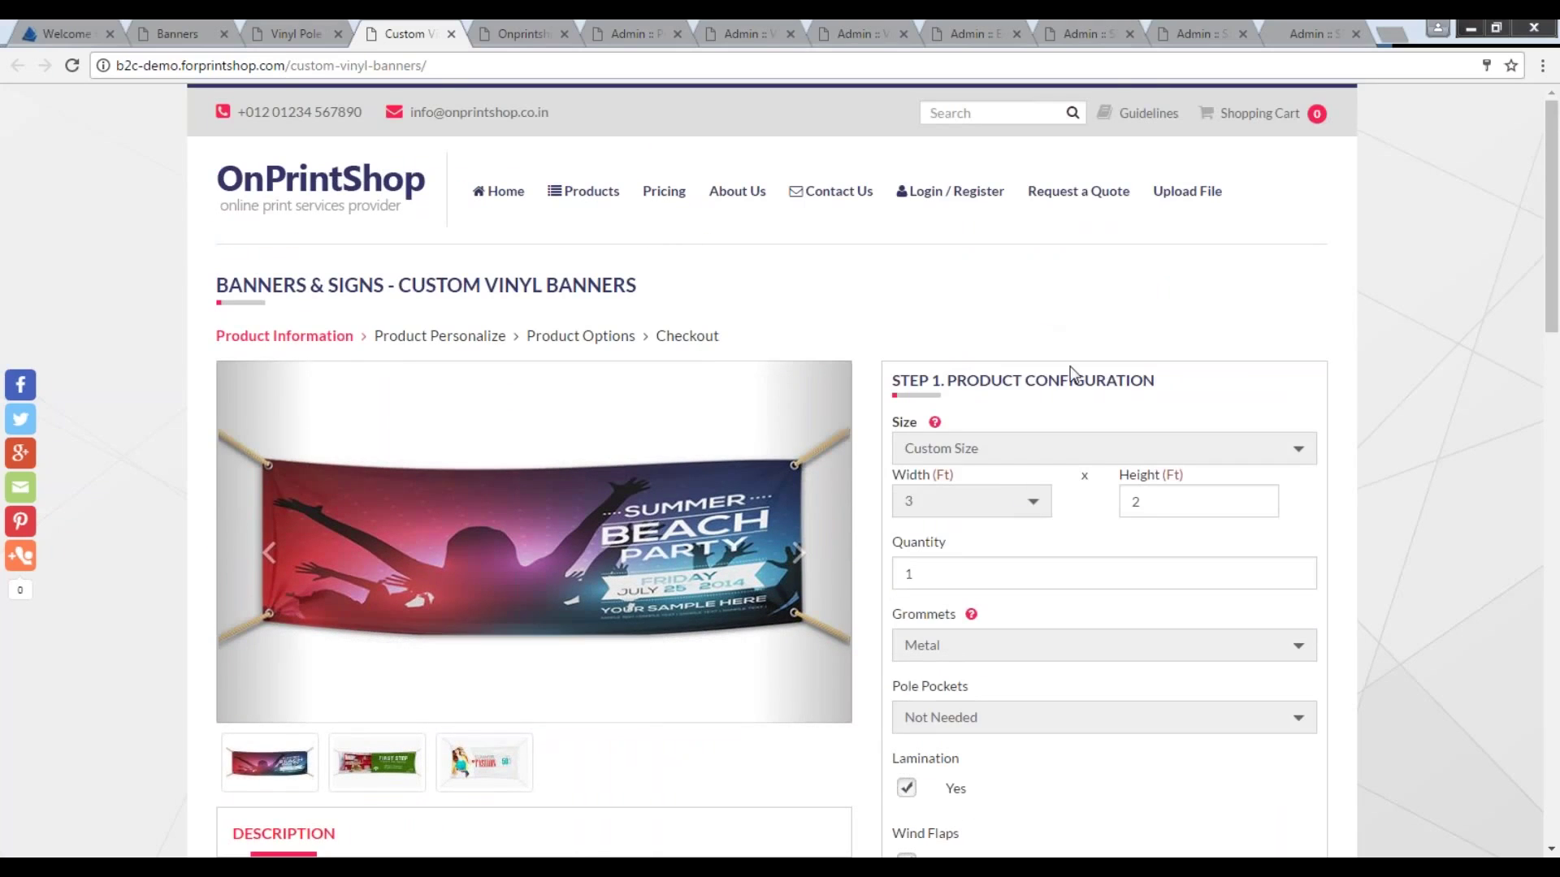
{"action": "left_click", "coordinate": [513, 32]}
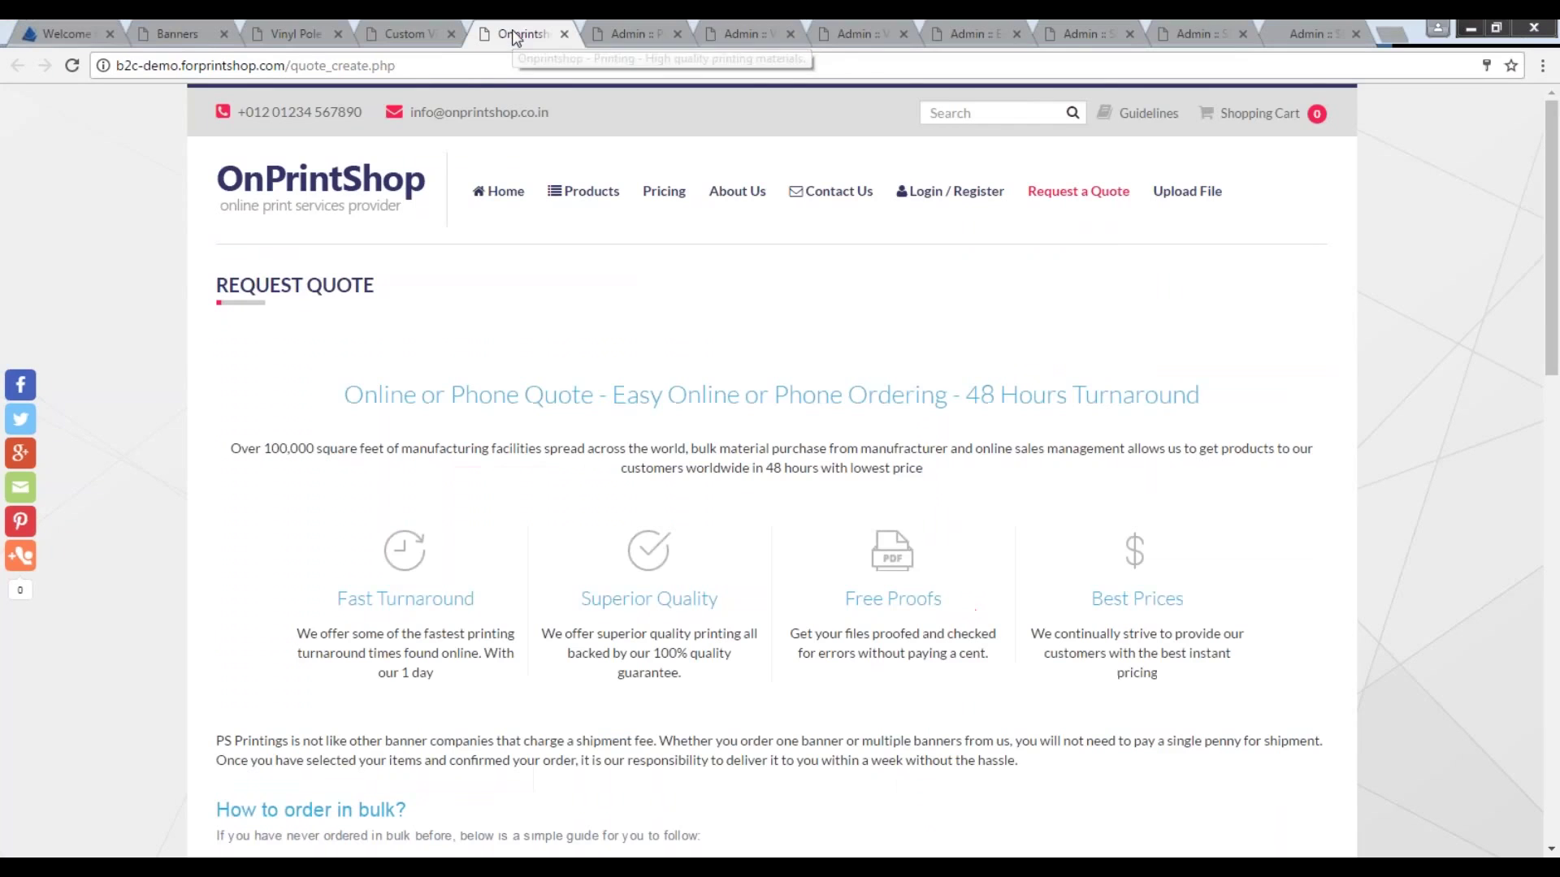
{"action": "left_click", "coordinate": [1051, 198]}
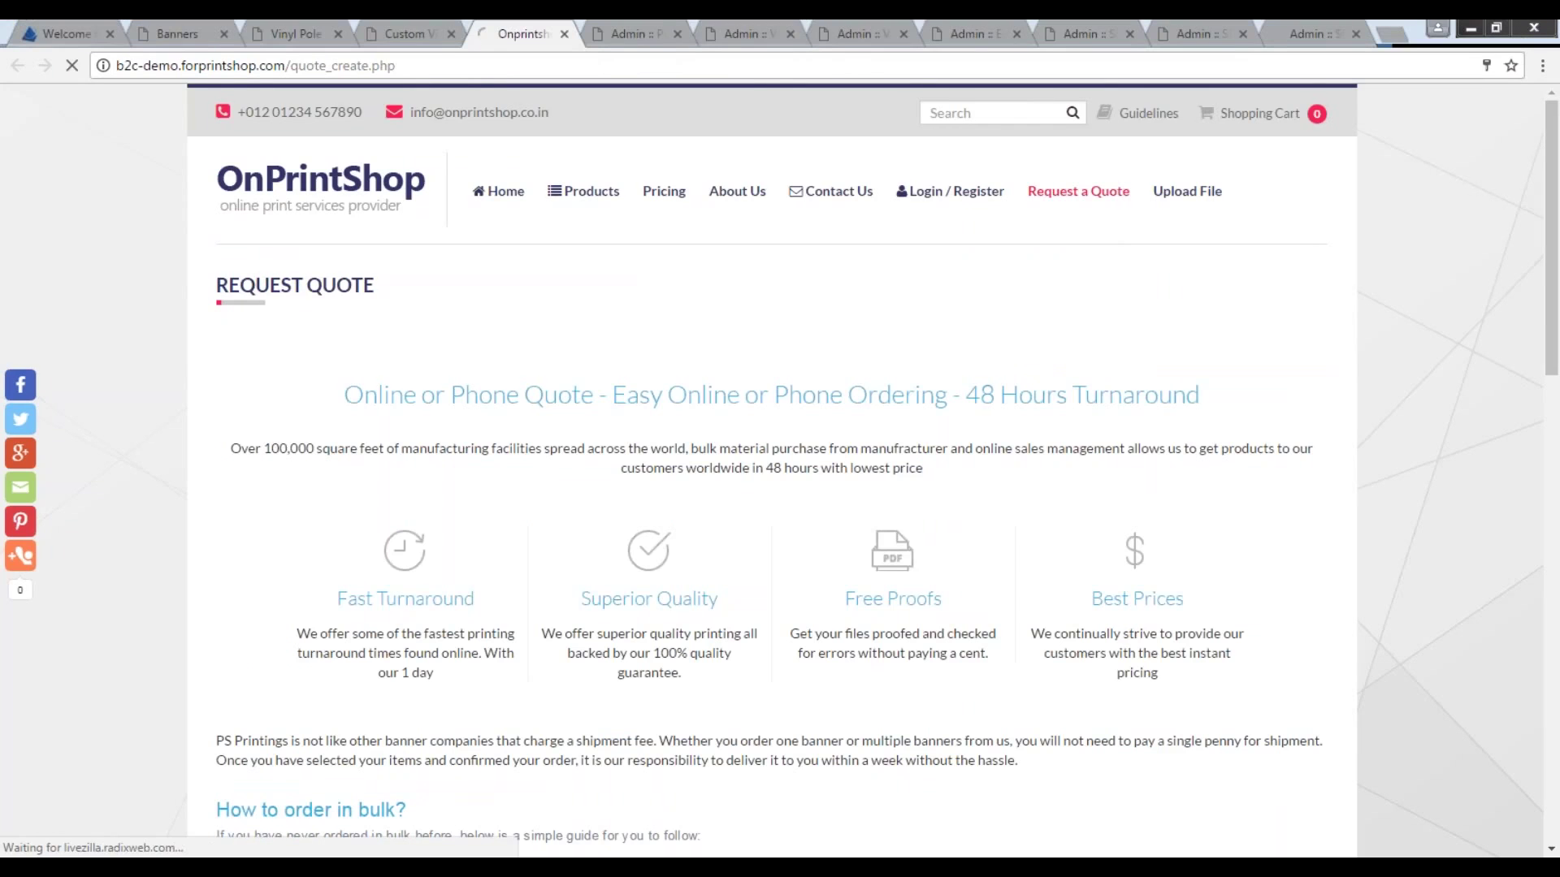
{"action": "scroll", "coordinate": [876, 376], "scroll_direction": "down", "scroll_amount": 2}
{"action": "scroll", "coordinate": [873, 376], "scroll_direction": "down", "scroll_amount": 5}
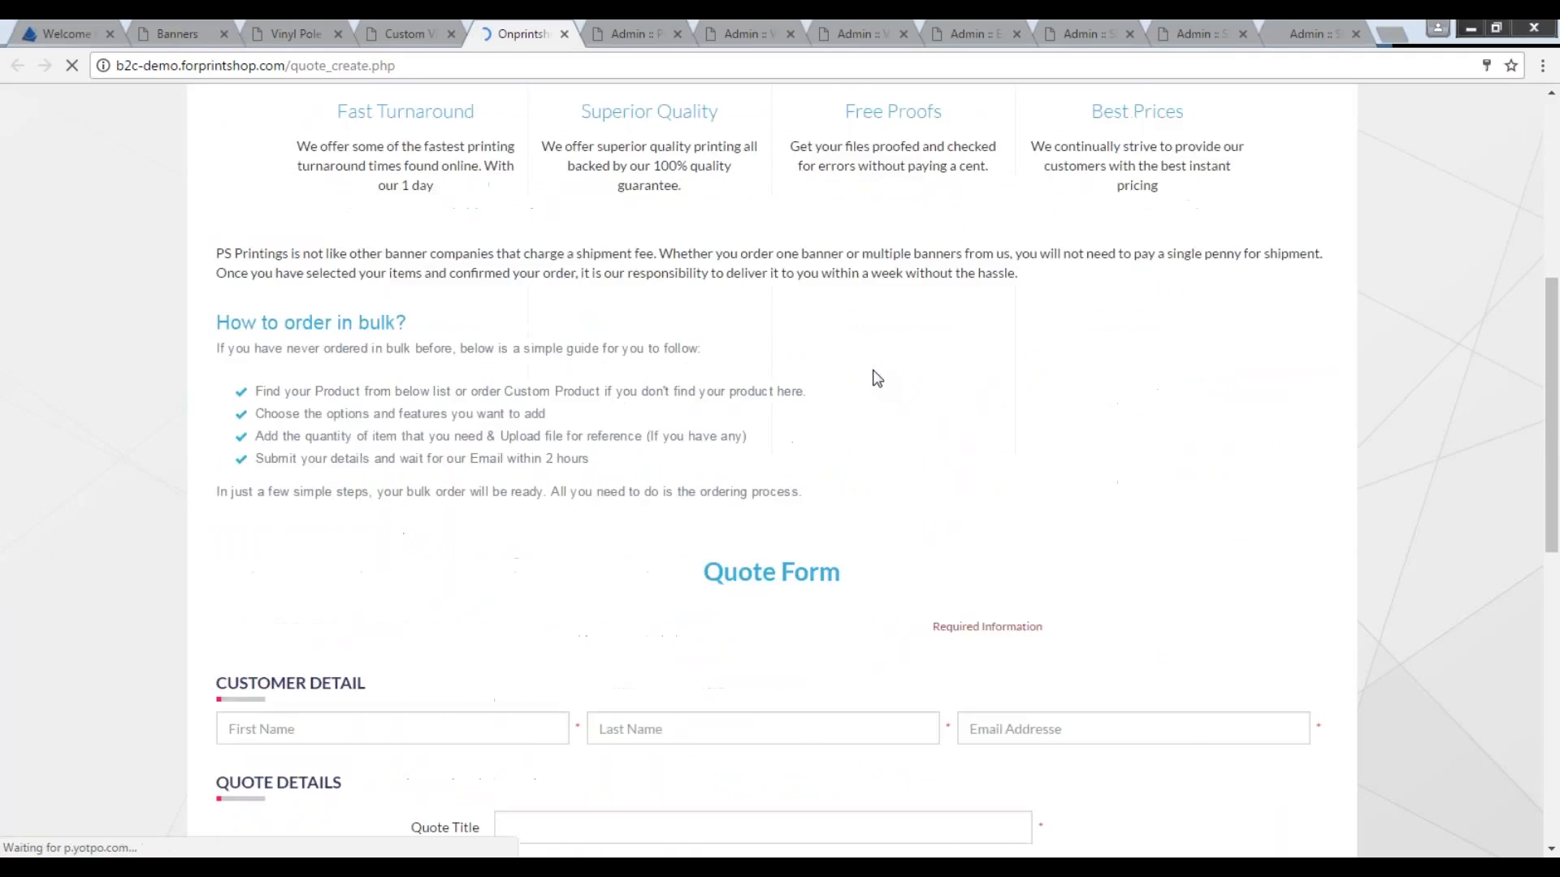
{"action": "scroll", "coordinate": [745, 707], "scroll_direction": "down", "scroll_amount": 2}
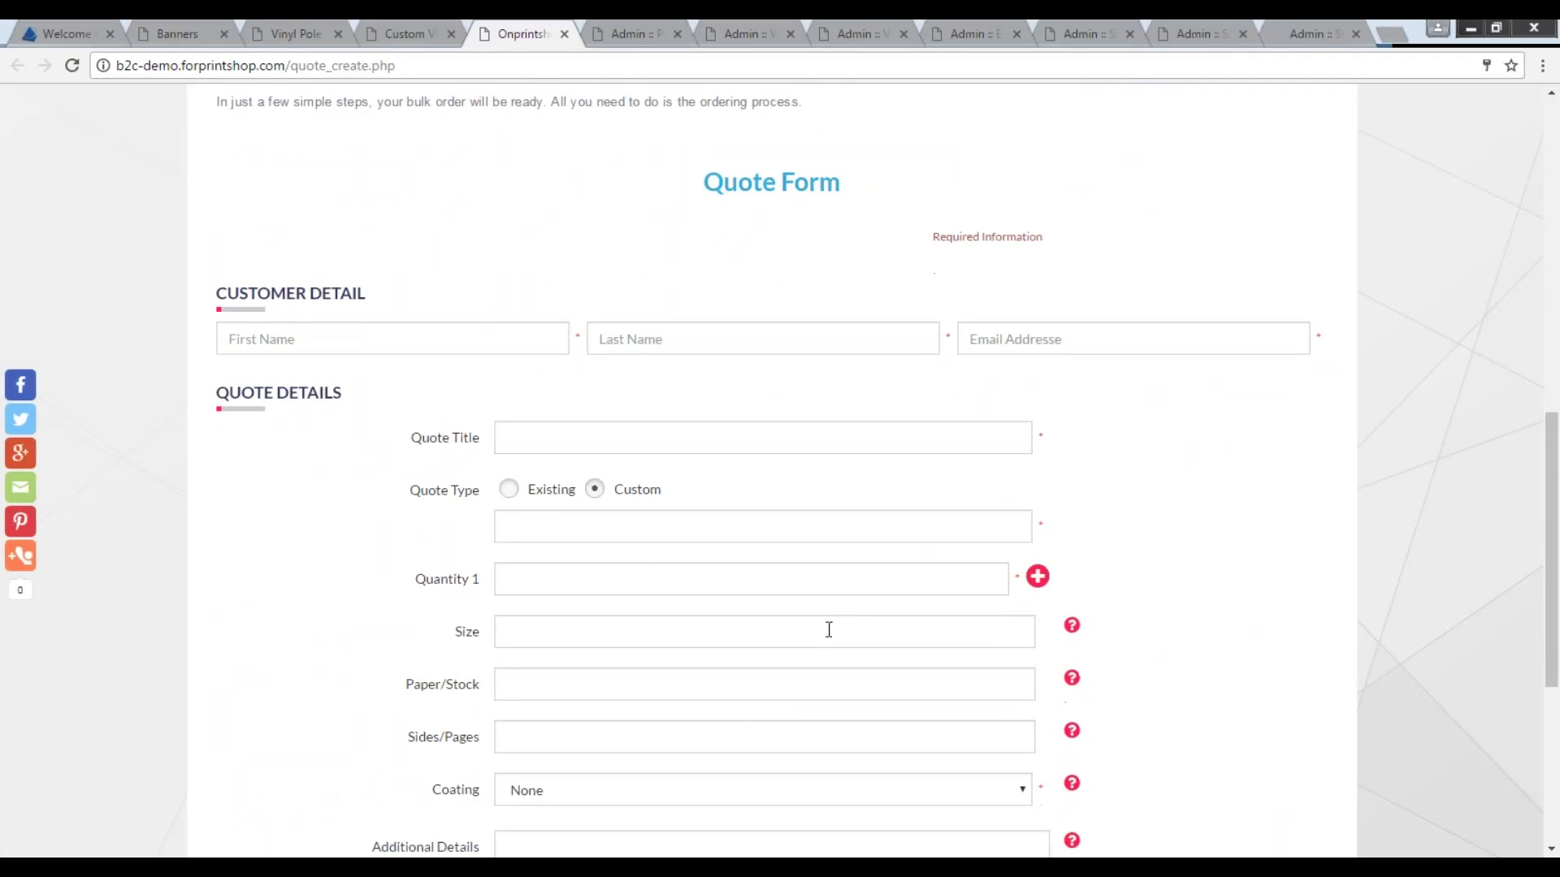
{"action": "left_click", "coordinate": [593, 529]}
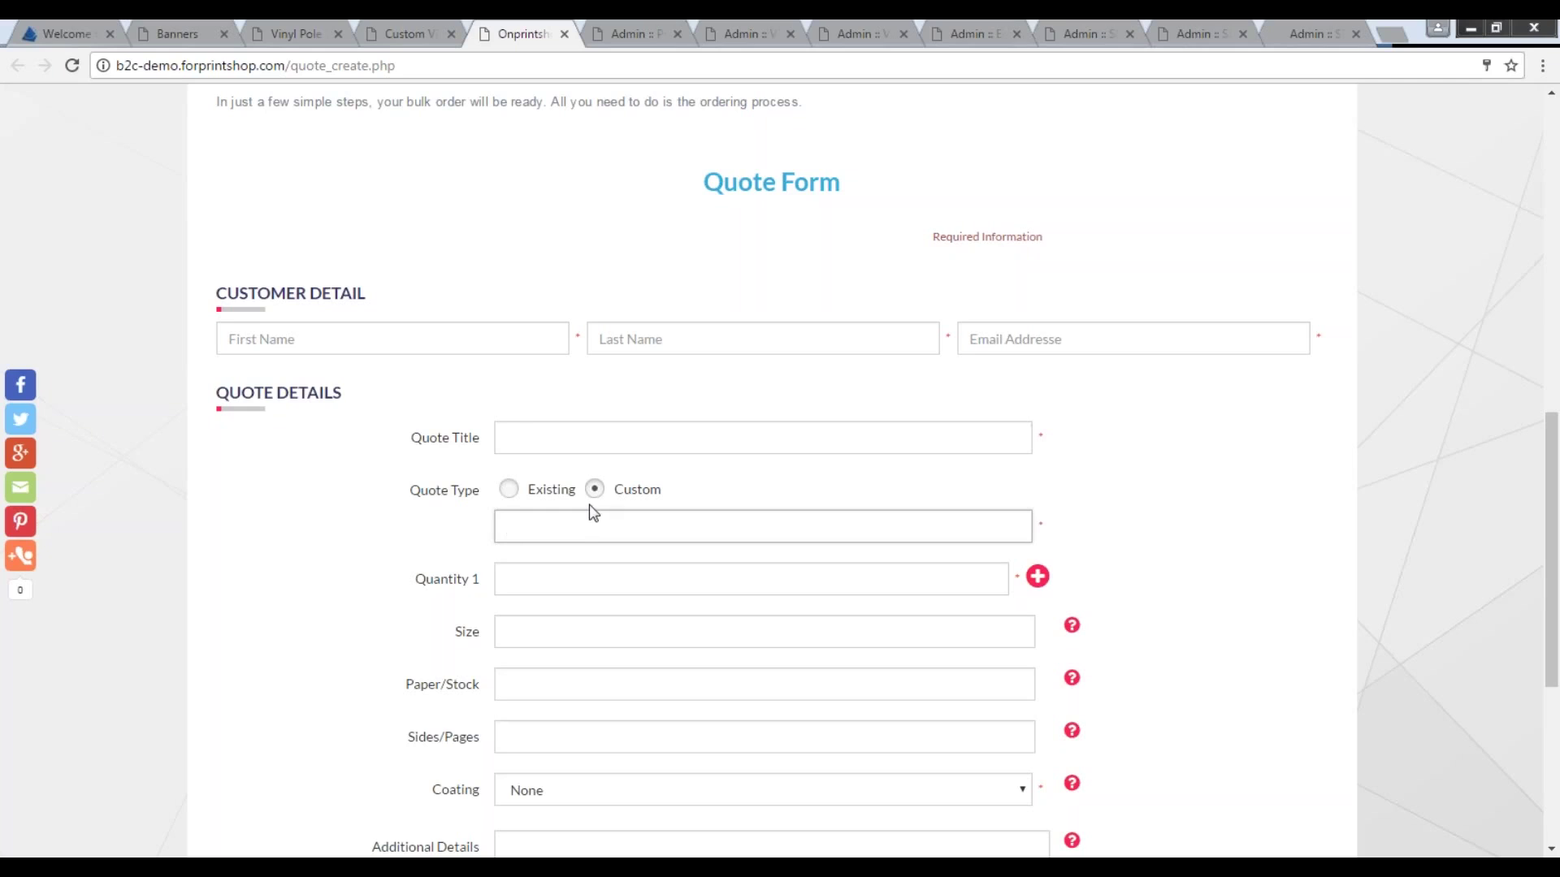
{"action": "left_click", "coordinate": [509, 489]}
{"action": "left_click", "coordinate": [579, 560]}
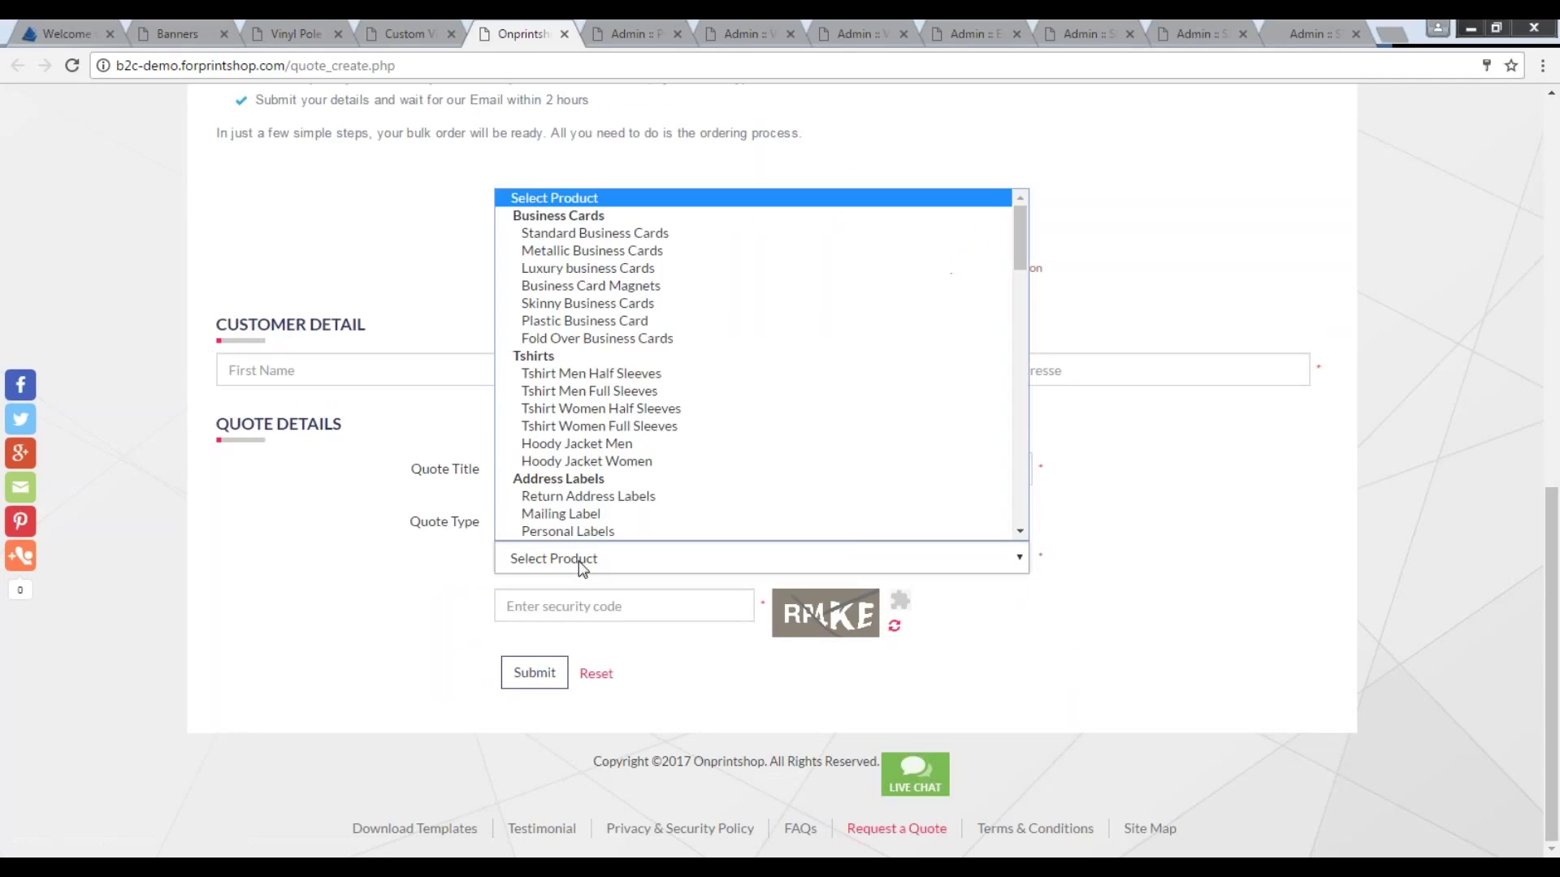
{"action": "left_click", "coordinate": [441, 504]}
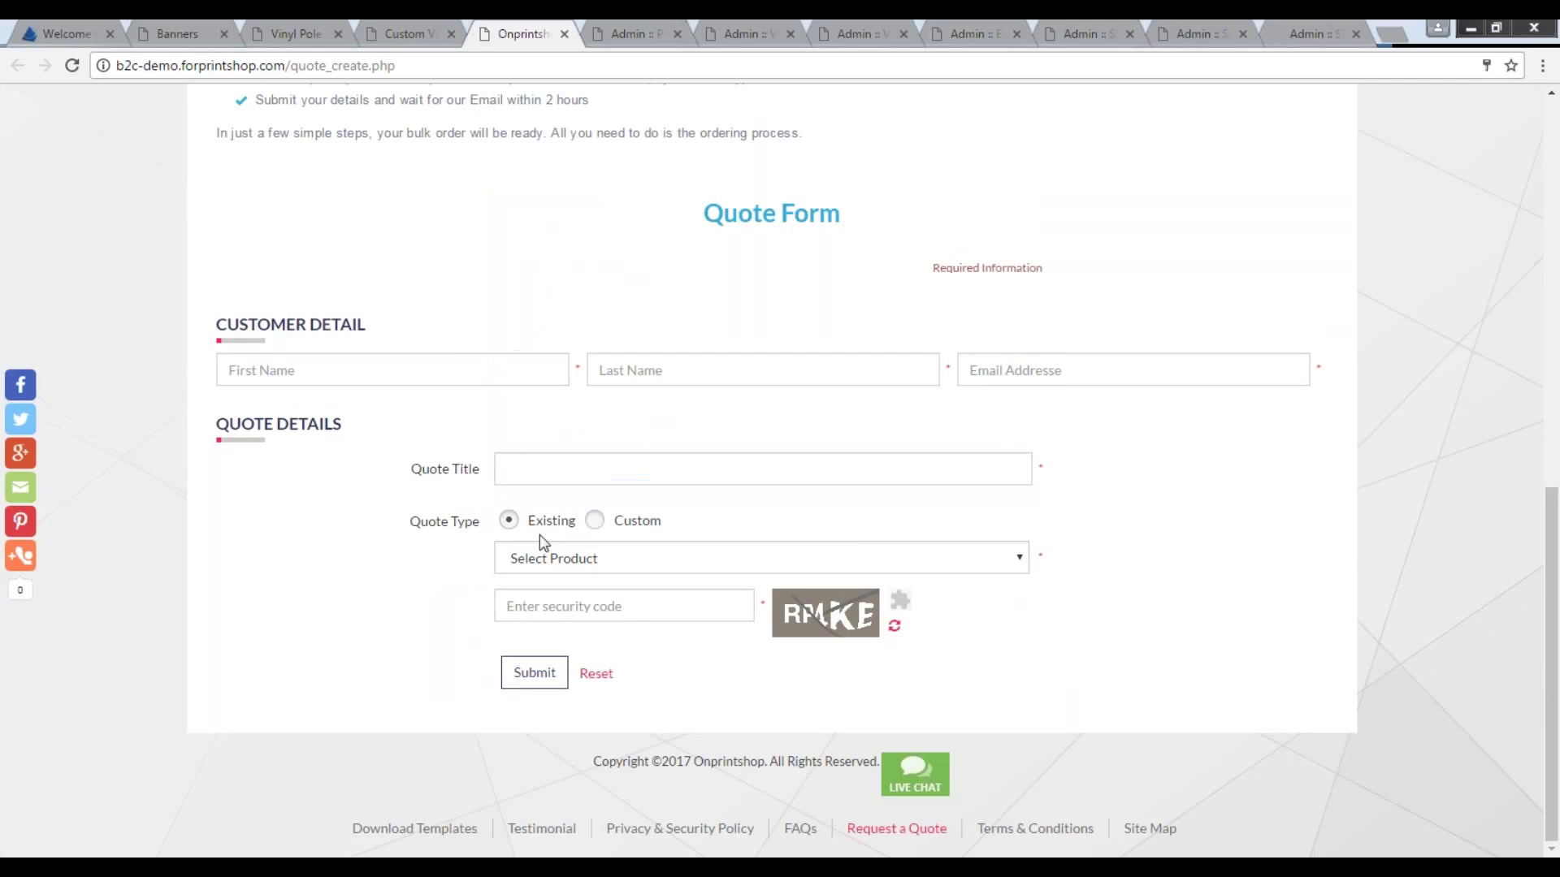
{"action": "left_click", "coordinate": [596, 522]}
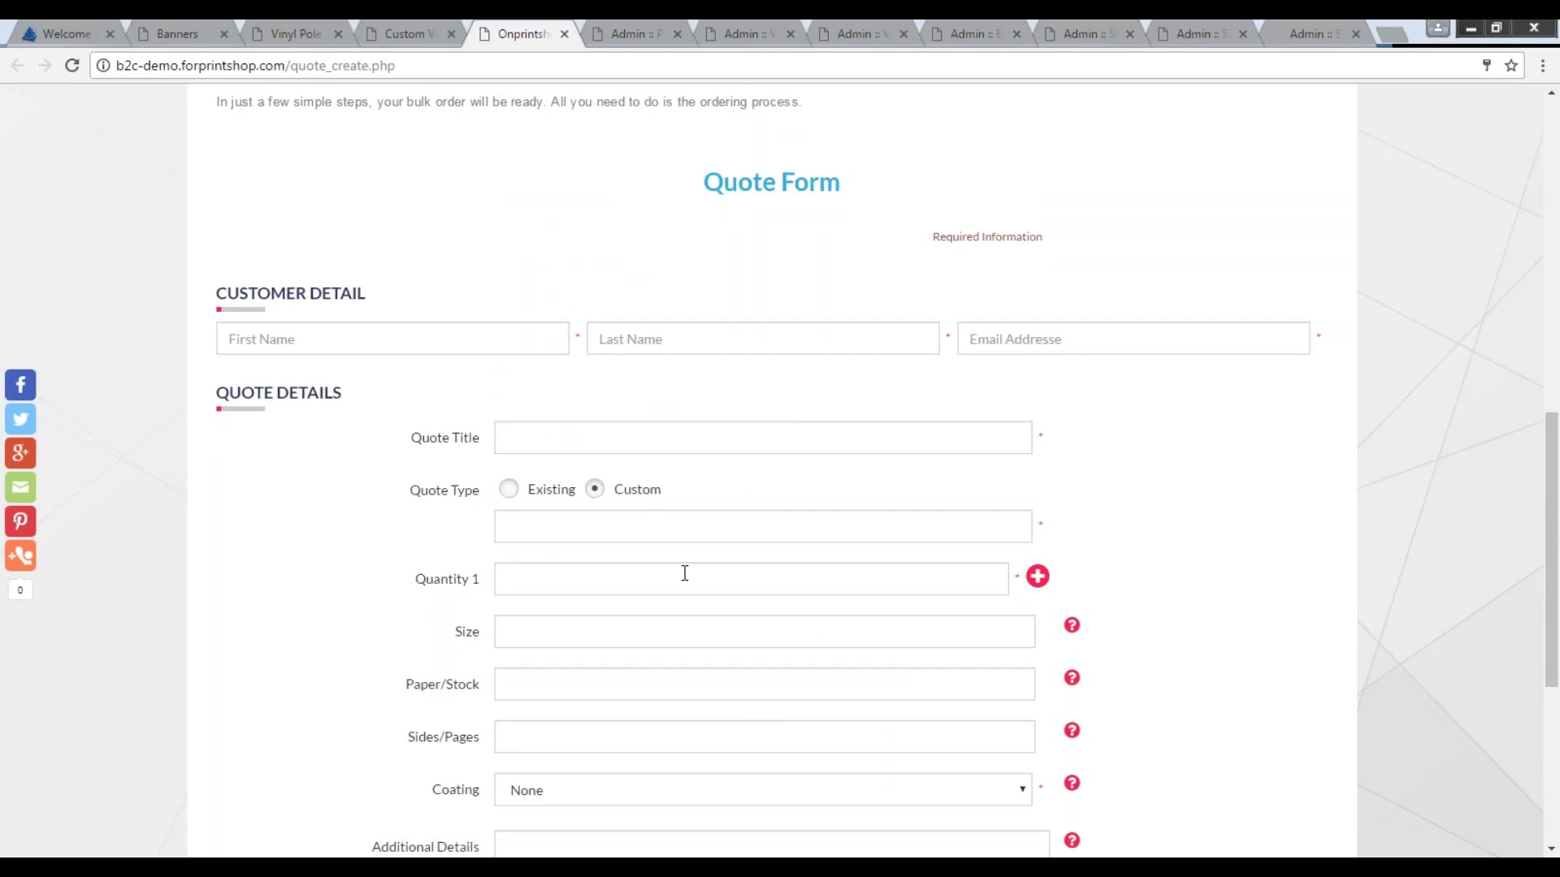
{"action": "scroll", "coordinate": [685, 573], "scroll_direction": "down", "scroll_amount": 3}
{"action": "scroll", "coordinate": [684, 573], "scroll_direction": "down", "scroll_amount": 2}
{"action": "scroll", "coordinate": [685, 574], "scroll_direction": "up", "scroll_amount": 10}
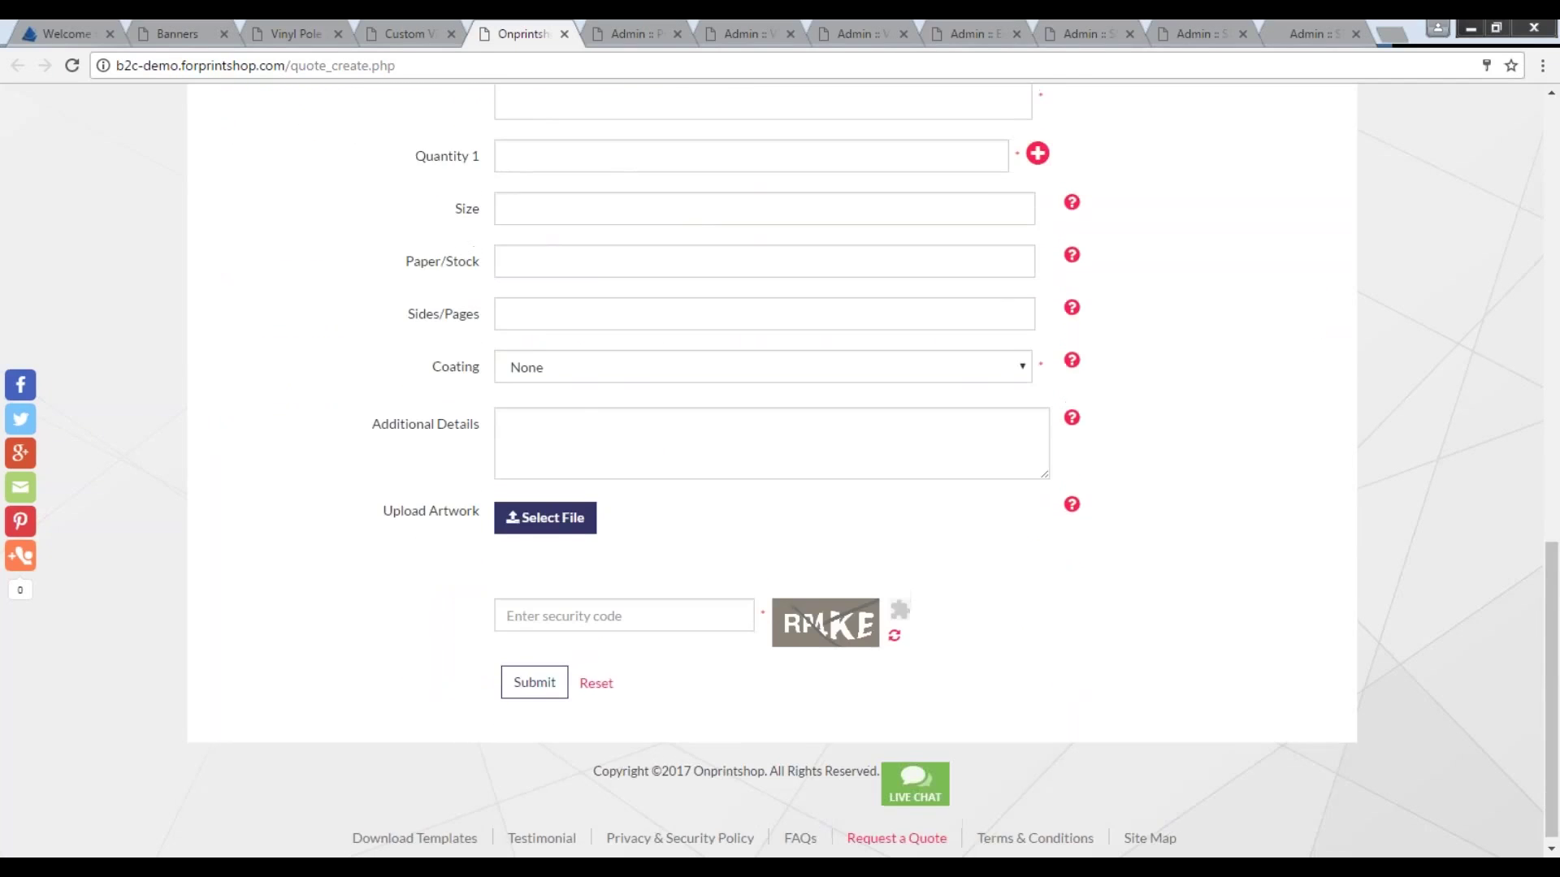
{"action": "scroll", "coordinate": [779, 472], "scroll_direction": "up", "scroll_amount": 4}
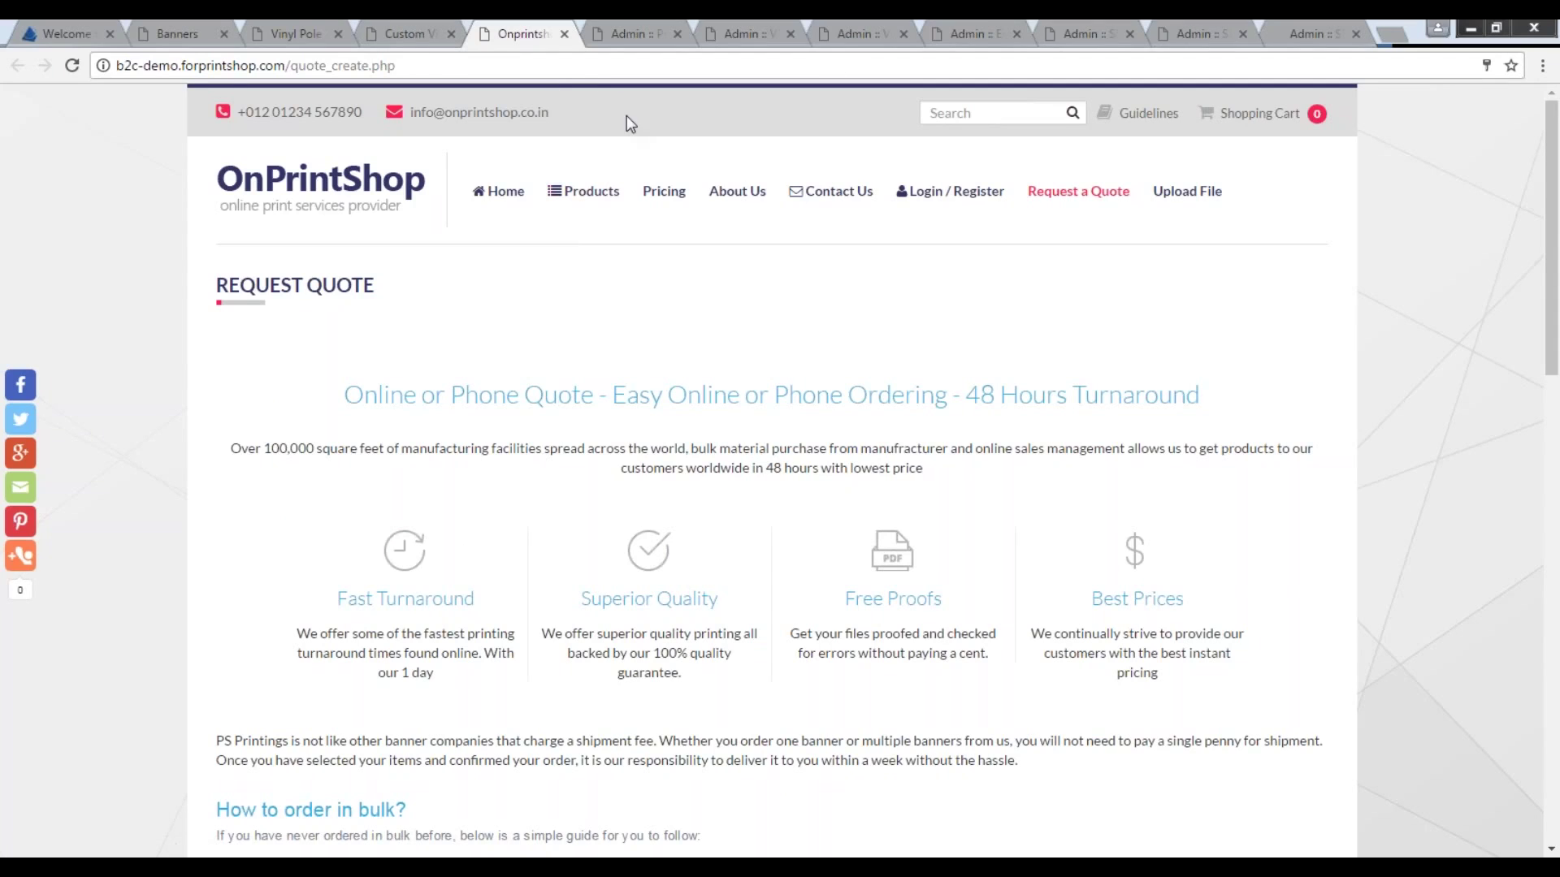
Switch to the admin Custom Size Banners product and open its edit form.
{"action": "key", "text": "ctrl+Tab"}
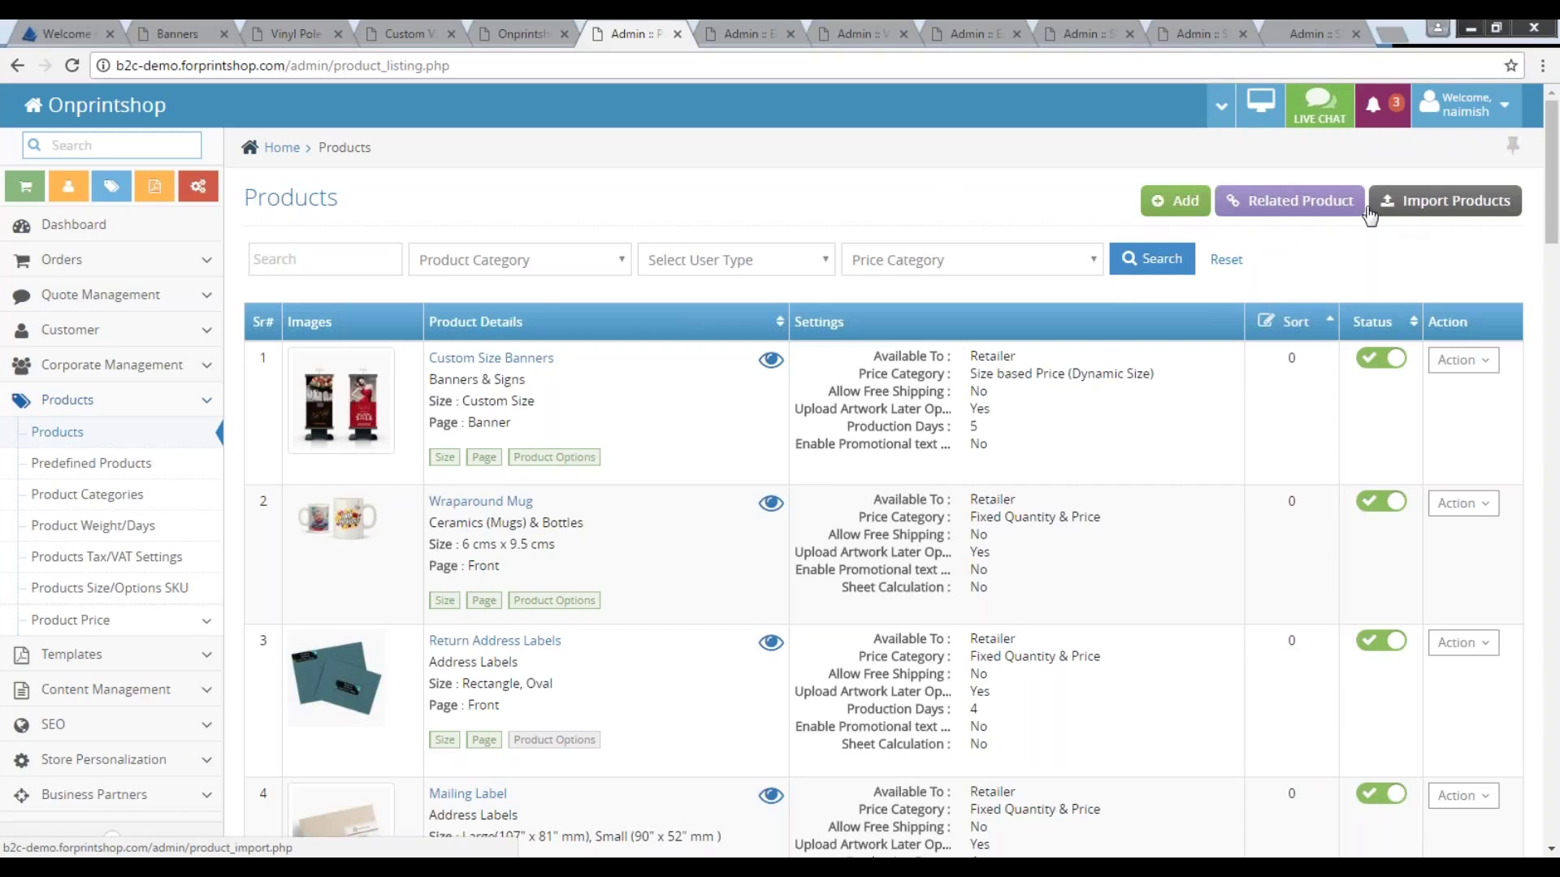
{"action": "left_click", "coordinate": [746, 32]}
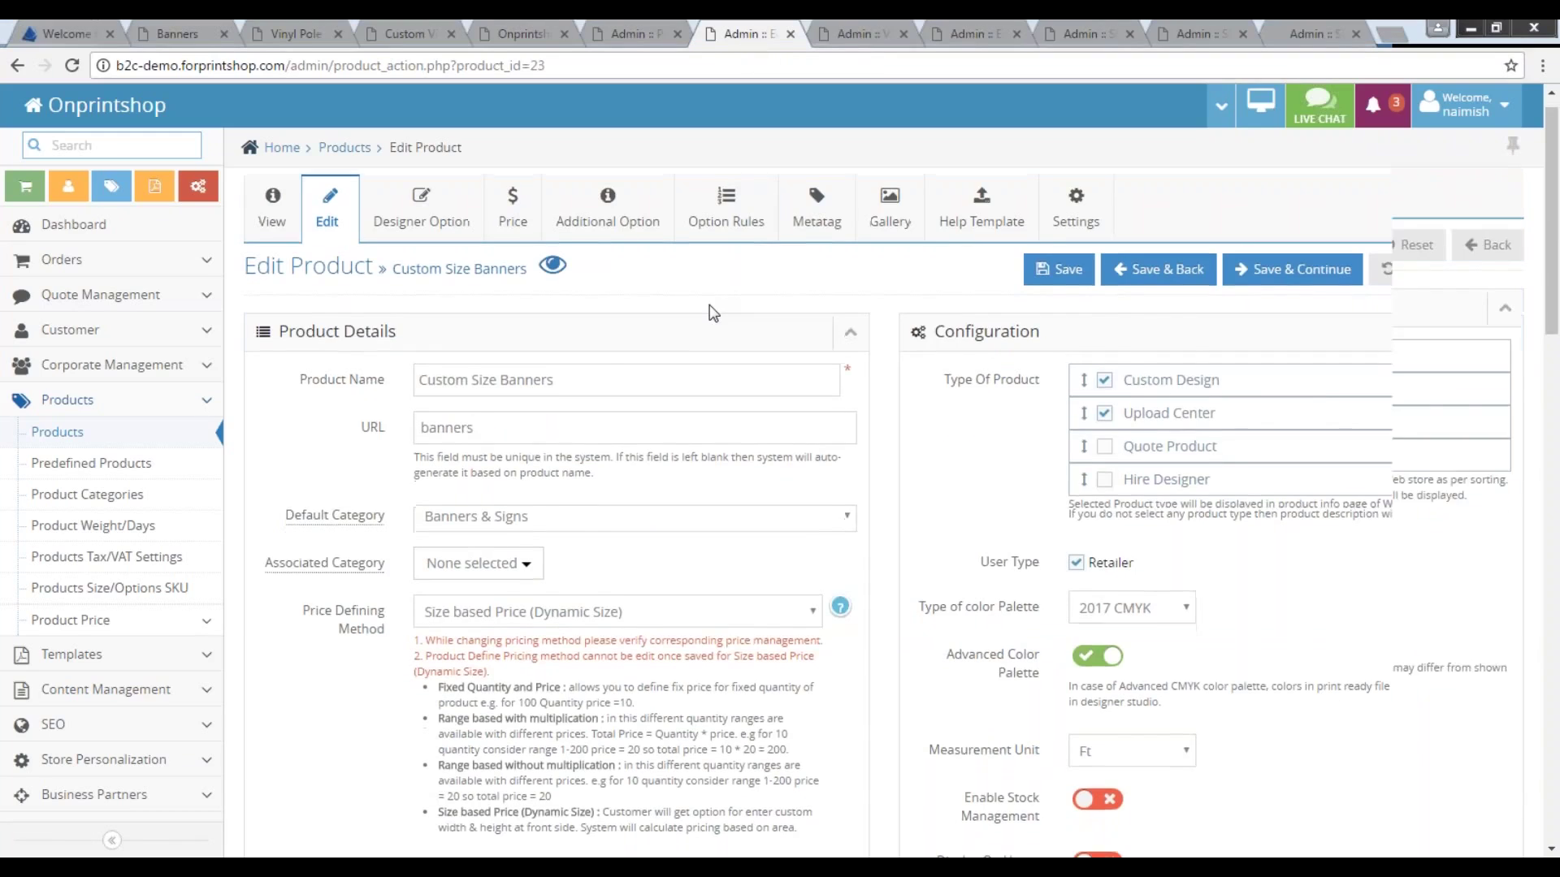
{"action": "scroll", "coordinate": [713, 313], "scroll_direction": "down", "scroll_amount": 1}
{"action": "scroll", "coordinate": [712, 313], "scroll_direction": "up", "scroll_amount": 1}
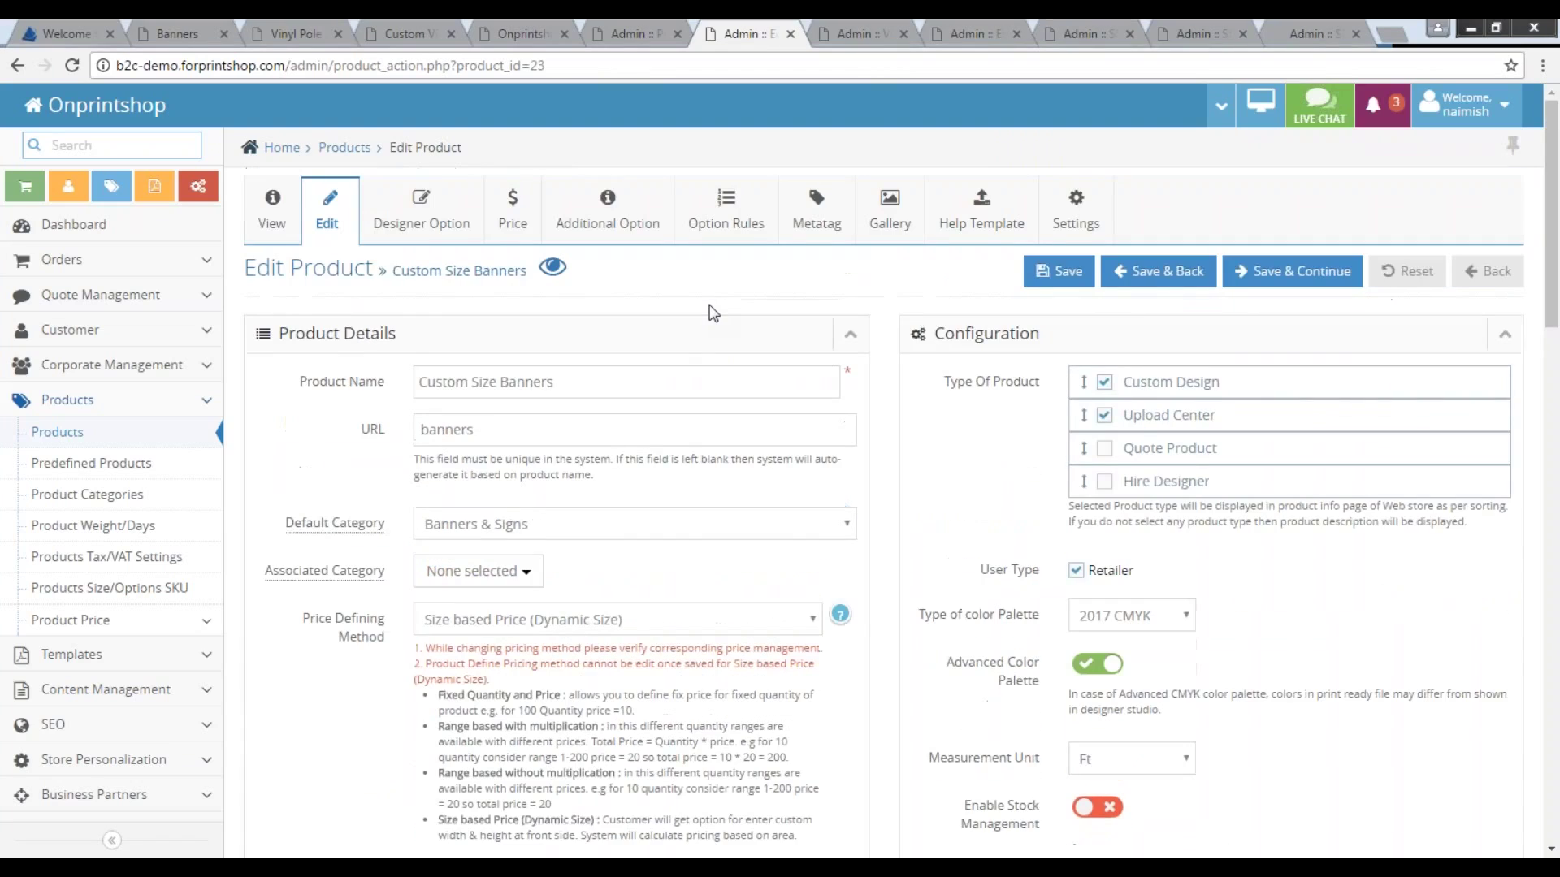
{"action": "left_click", "coordinate": [280, 218]}
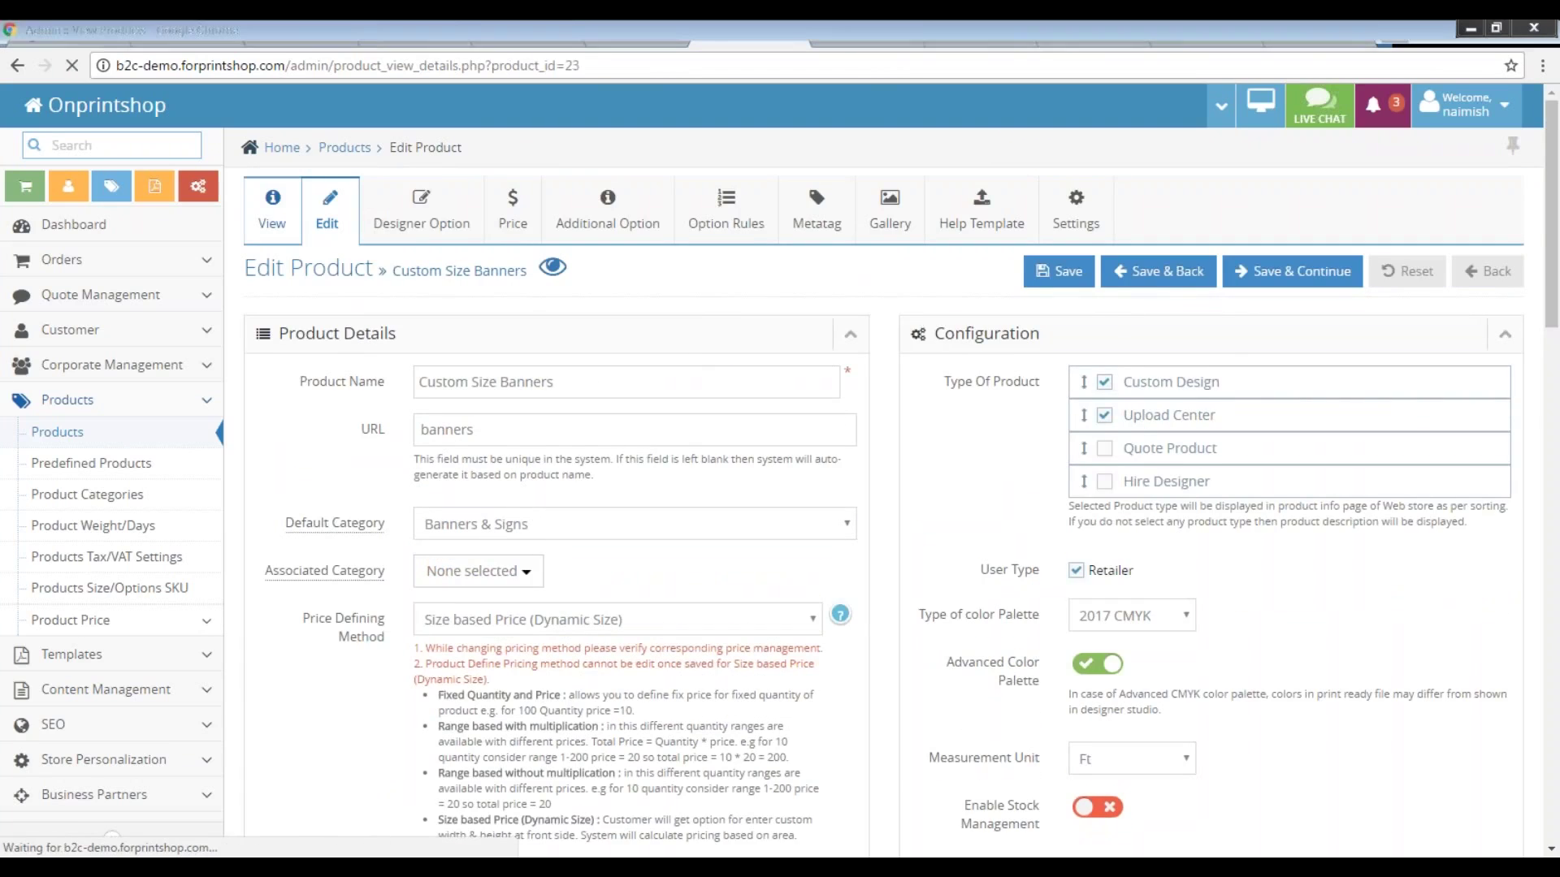
{"action": "left_click", "coordinate": [329, 220]}
Review the size-based Price Defining Method and confirm the measurement unit stays Ft.
{"action": "scroll", "coordinate": [468, 540], "scroll_direction": "down", "scroll_amount": 1}
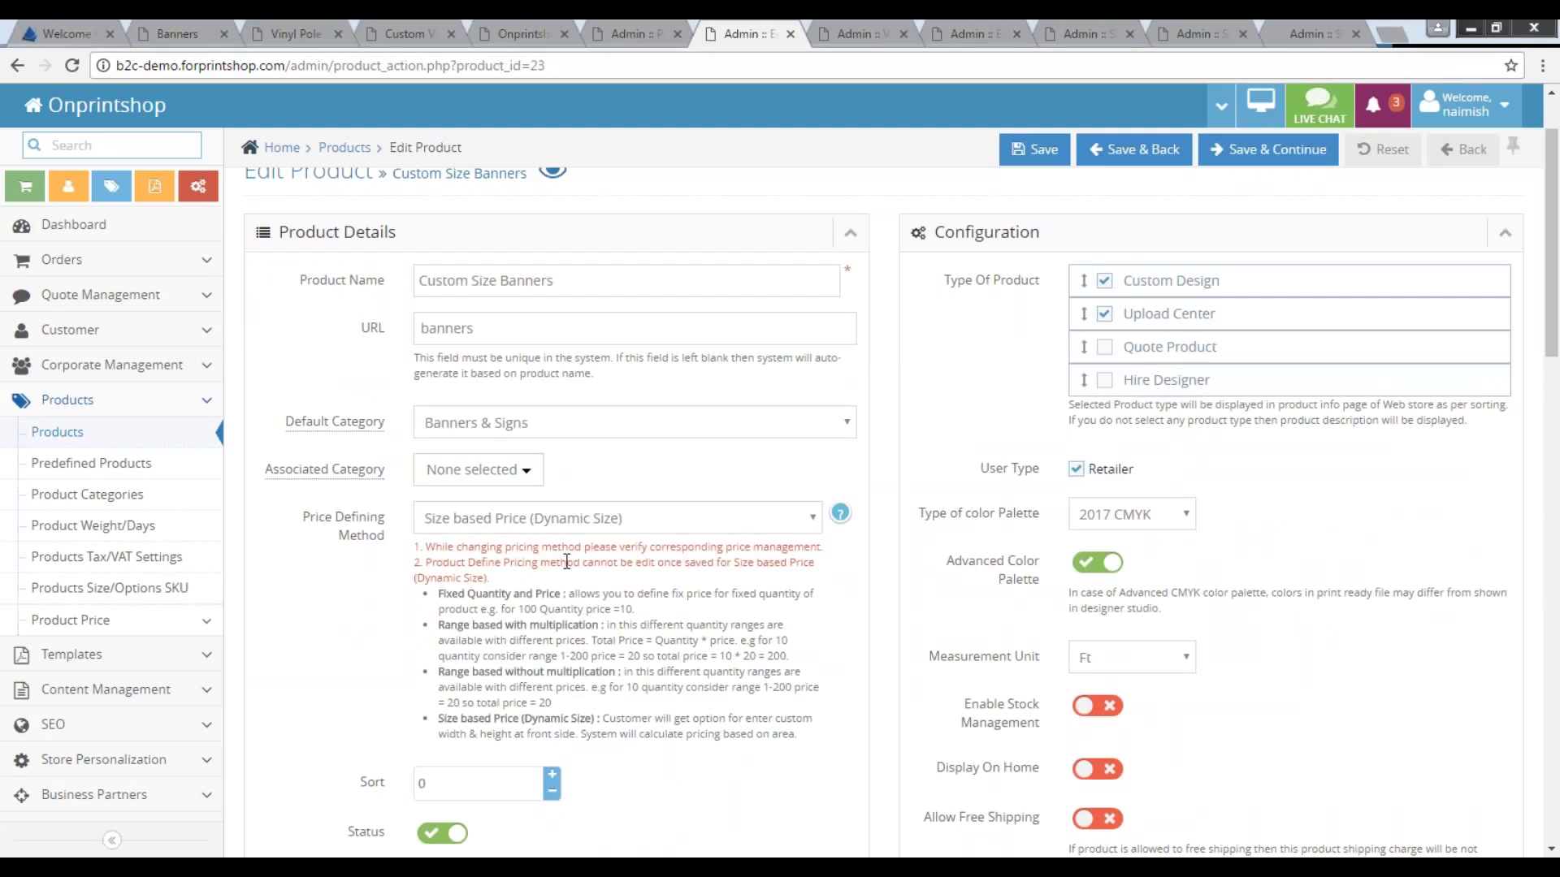
{"action": "left_click_drag", "start_coordinate": [602, 719], "coordinate": [795, 740]}
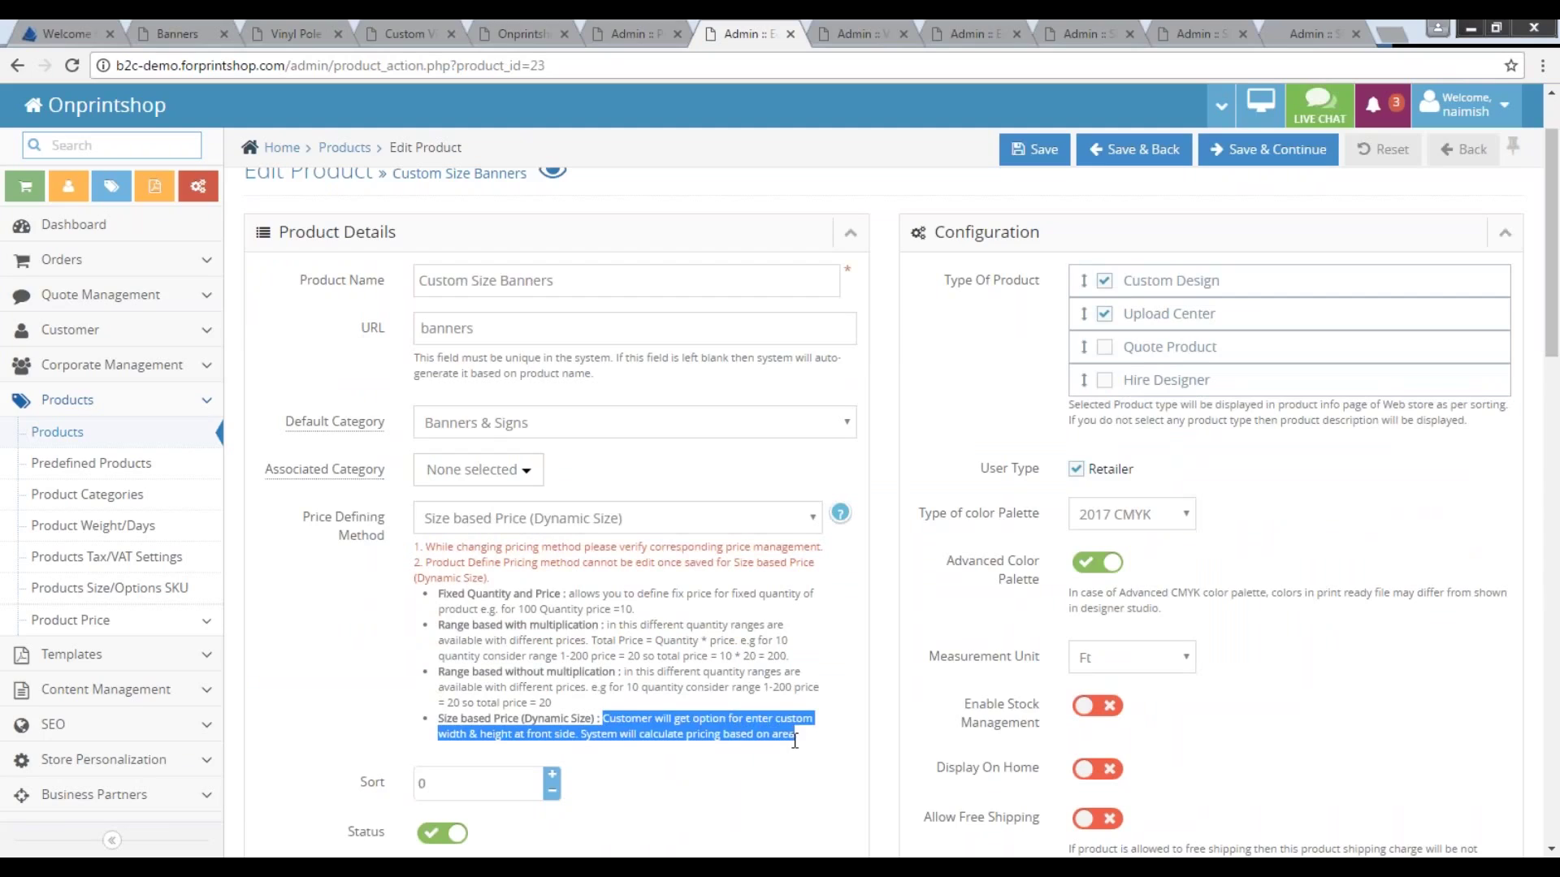
{"action": "left_click", "coordinate": [773, 768]}
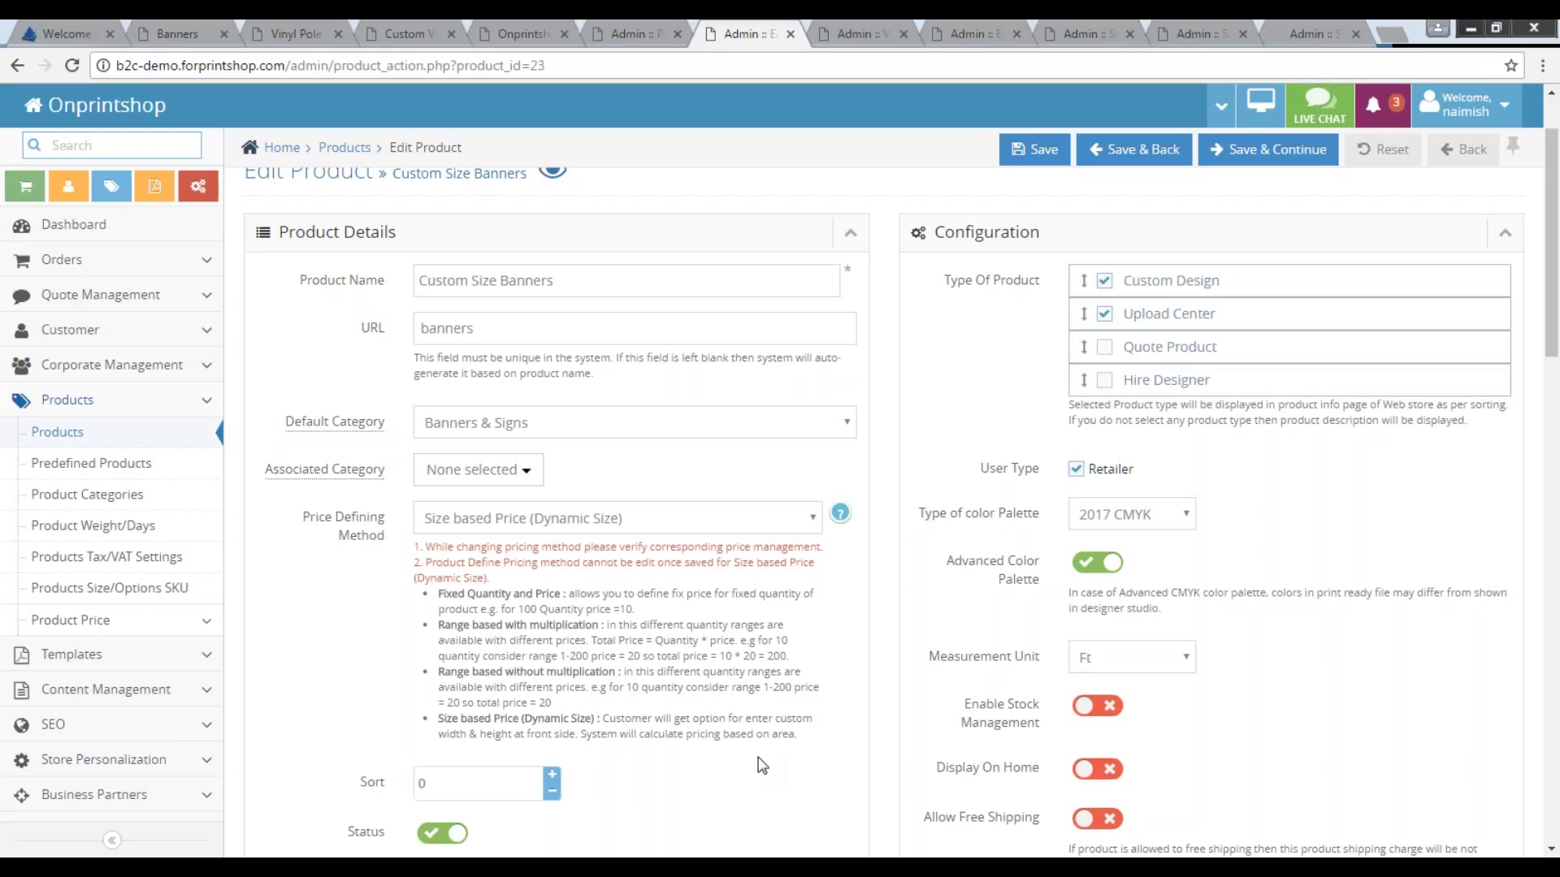
{"action": "left_click", "coordinate": [1145, 662]}
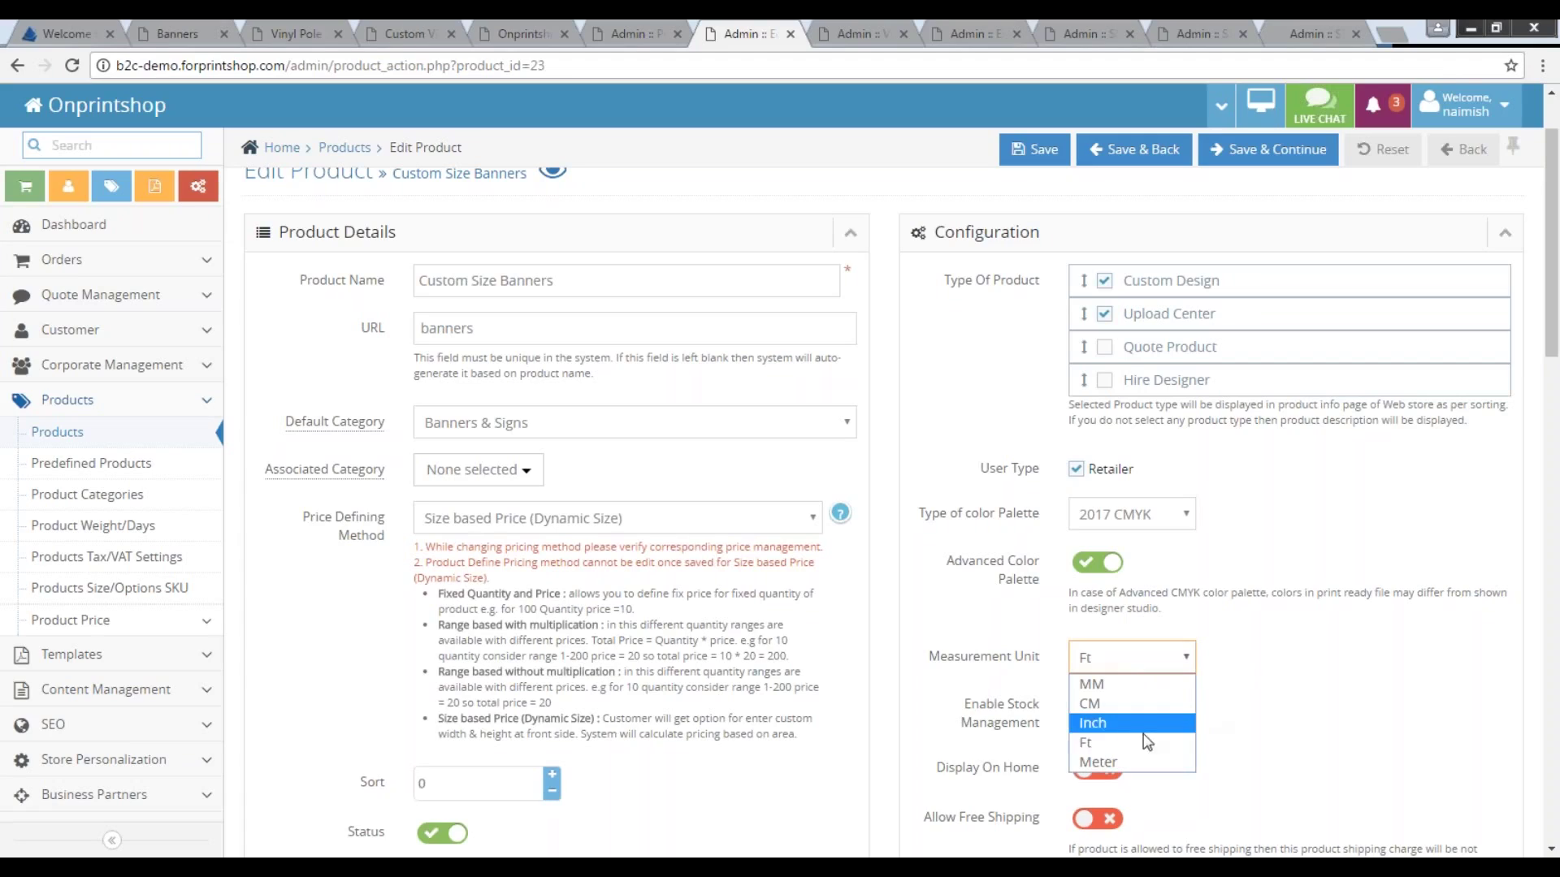
{"action": "left_click", "coordinate": [1223, 715]}
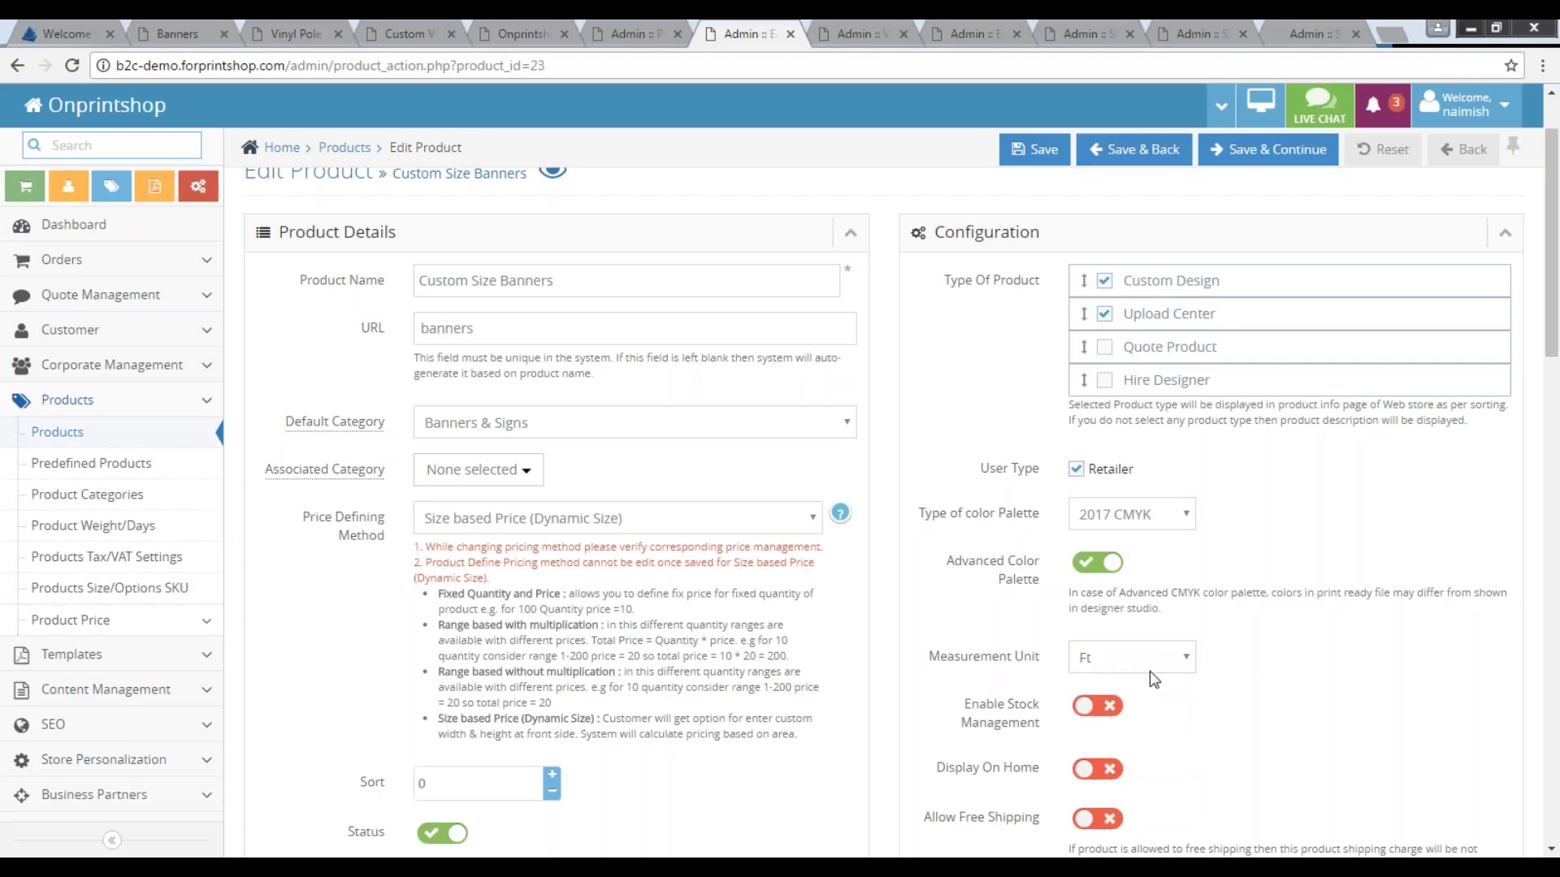
{"action": "scroll", "coordinate": [1153, 678], "scroll_direction": "up", "scroll_amount": 1}
{"action": "scroll", "coordinate": [1141, 469], "scroll_direction": "down", "scroll_amount": 4}
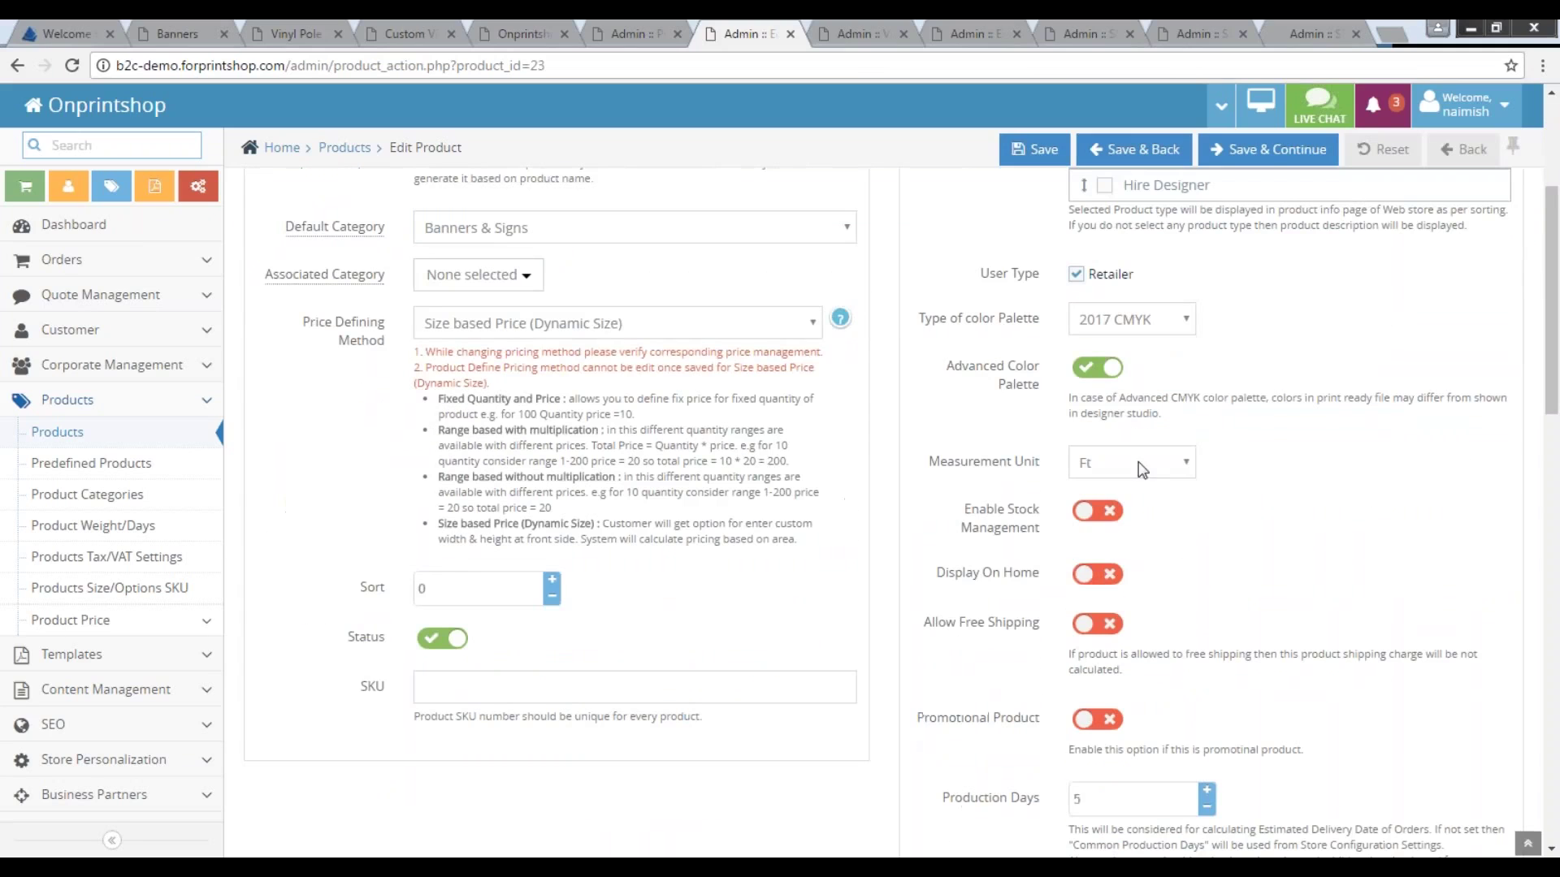
{"action": "left_click", "coordinate": [1143, 470]}
{"action": "left_click", "coordinate": [1093, 536]}
{"action": "scroll", "coordinate": [1215, 557], "scroll_direction": "up", "scroll_amount": 5}
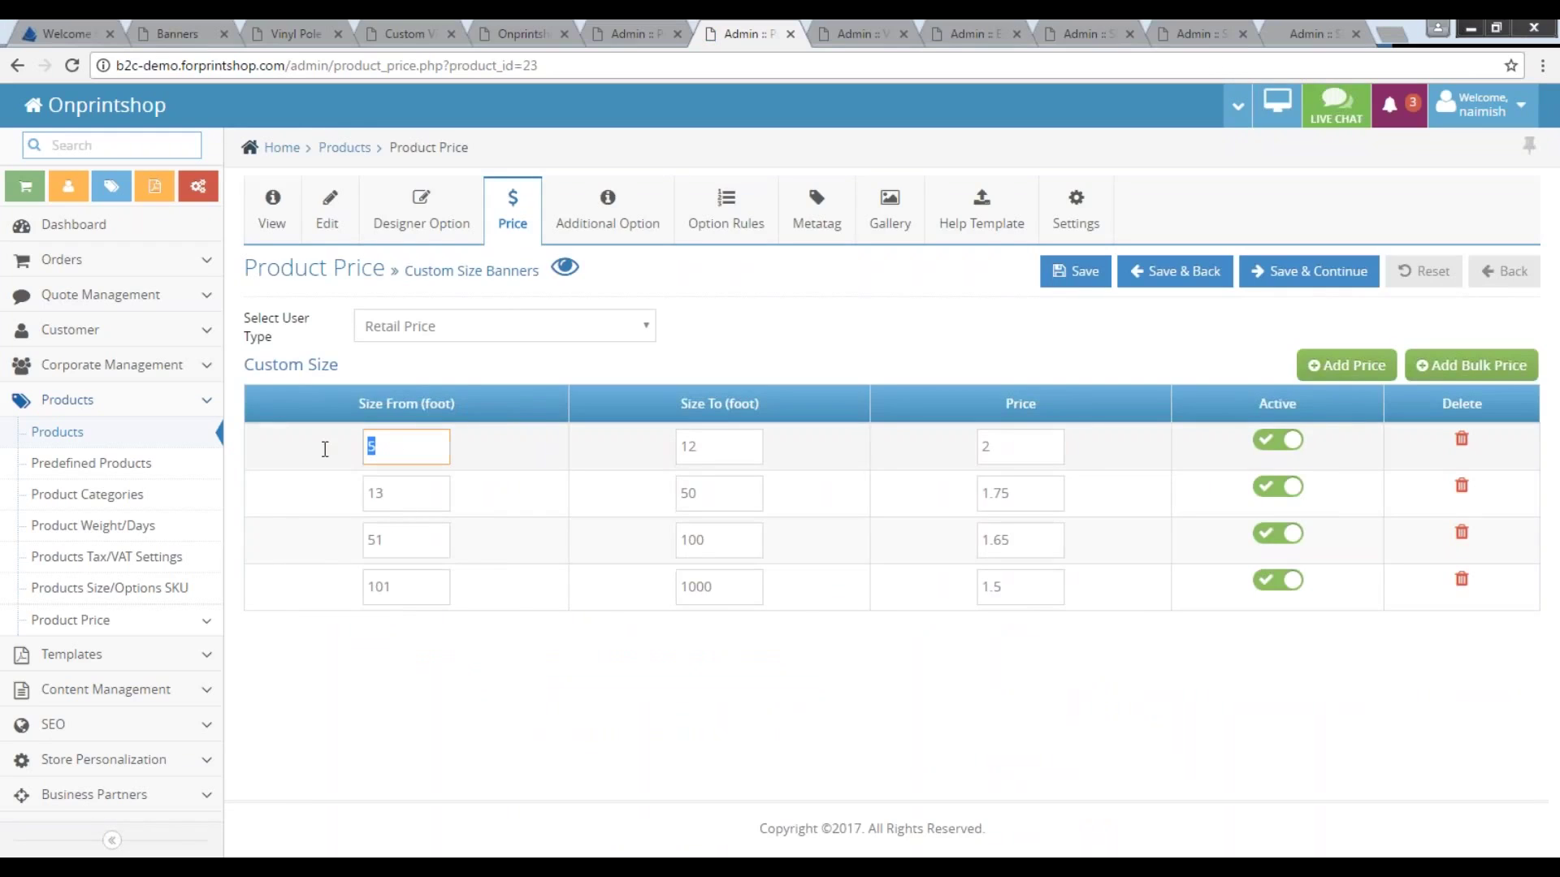
Review the price tiers (5–12 at 2, from 13 at 1.75), add a tier row, then go to Additional Options.
{"action": "left_click_drag", "start_coordinate": [720, 445], "coordinate": [571, 455]}
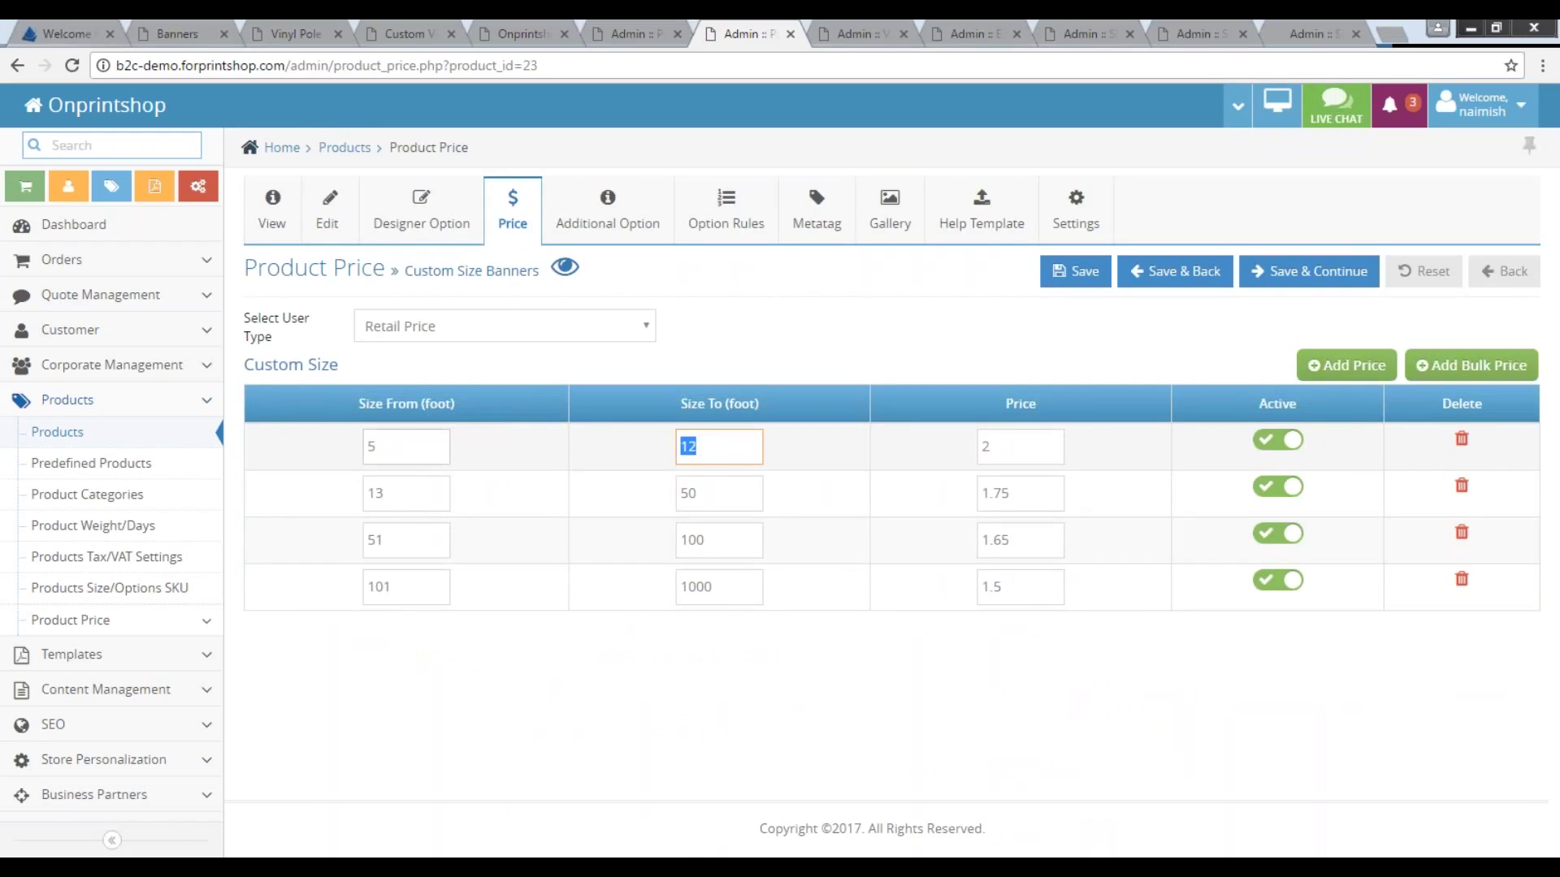
{"action": "double_click", "coordinate": [395, 446]}
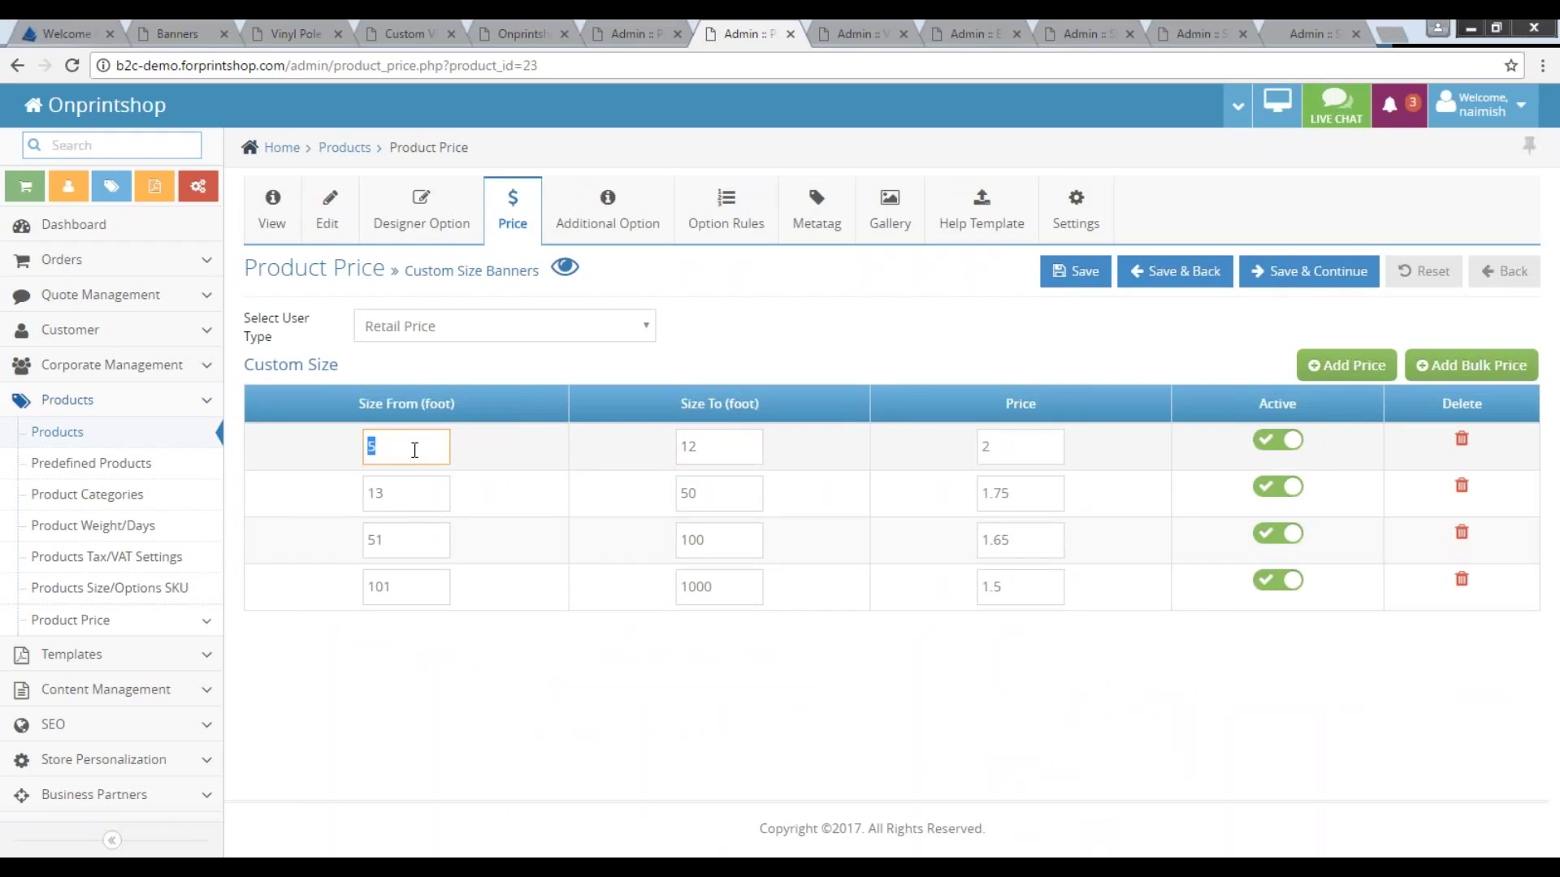
{"action": "double_click", "coordinate": [721, 445]}
{"action": "double_click", "coordinate": [1015, 445]}
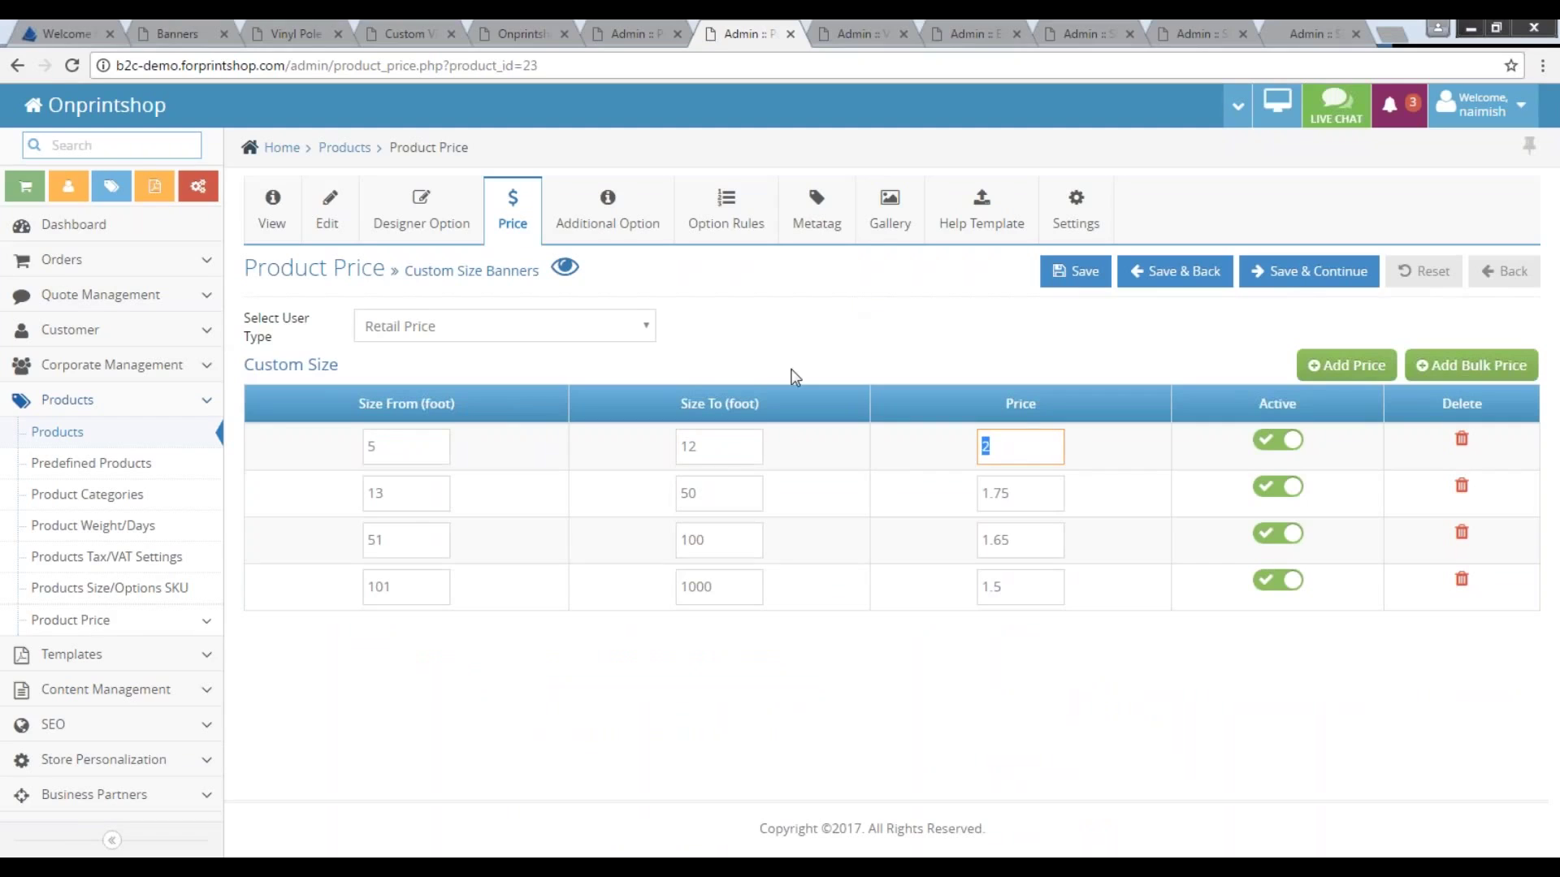
{"action": "double_click", "coordinate": [395, 493]}
{"action": "key", "text": "Tab"}
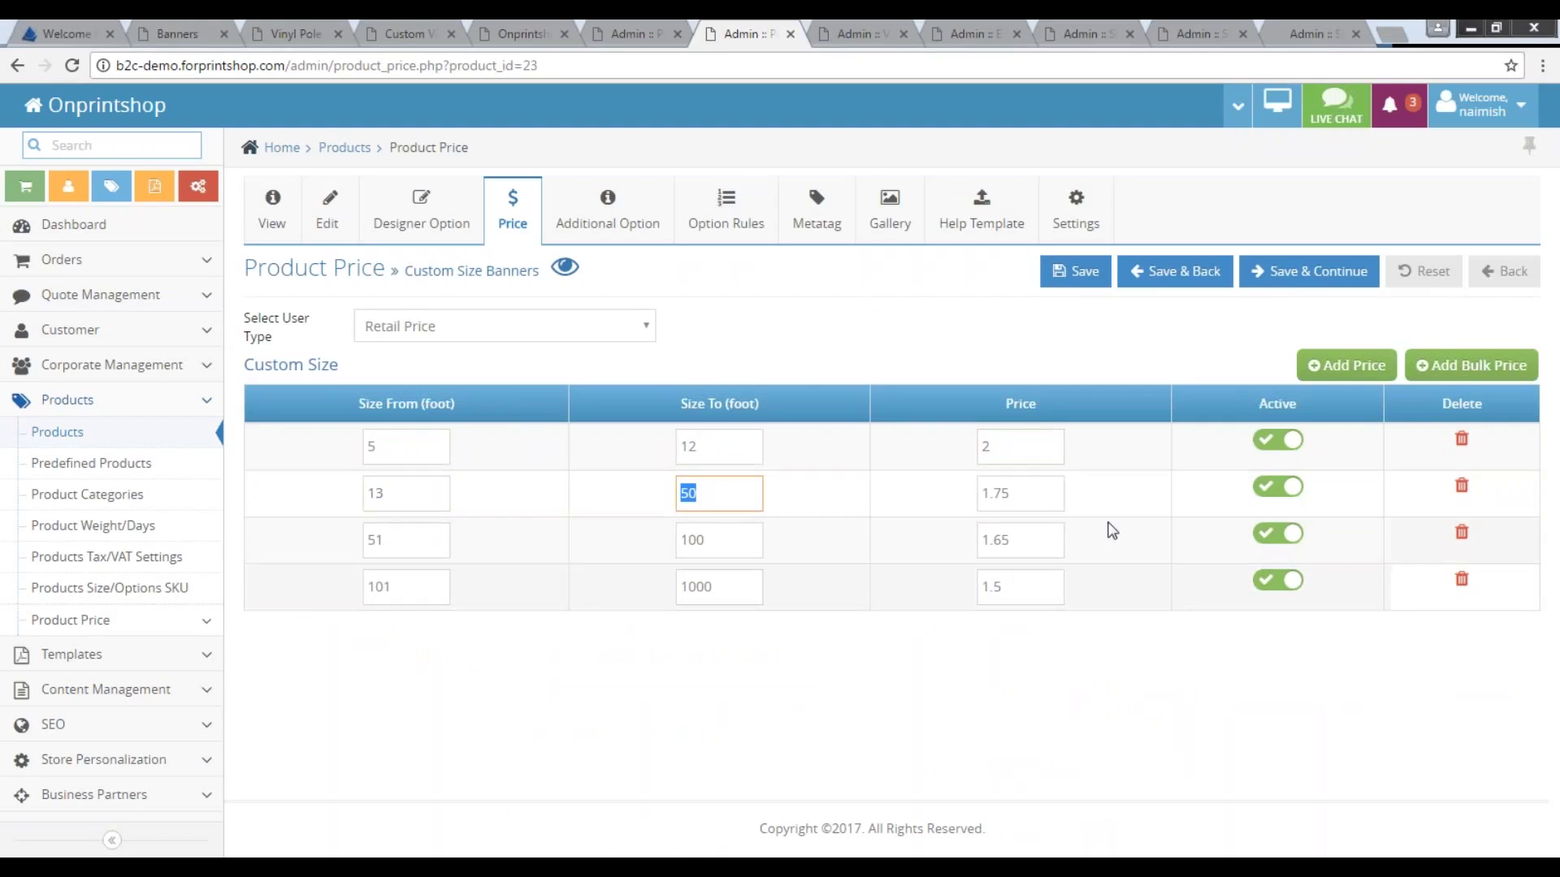
{"action": "left_click", "coordinate": [1349, 372]}
{"action": "double_click", "coordinate": [998, 493]}
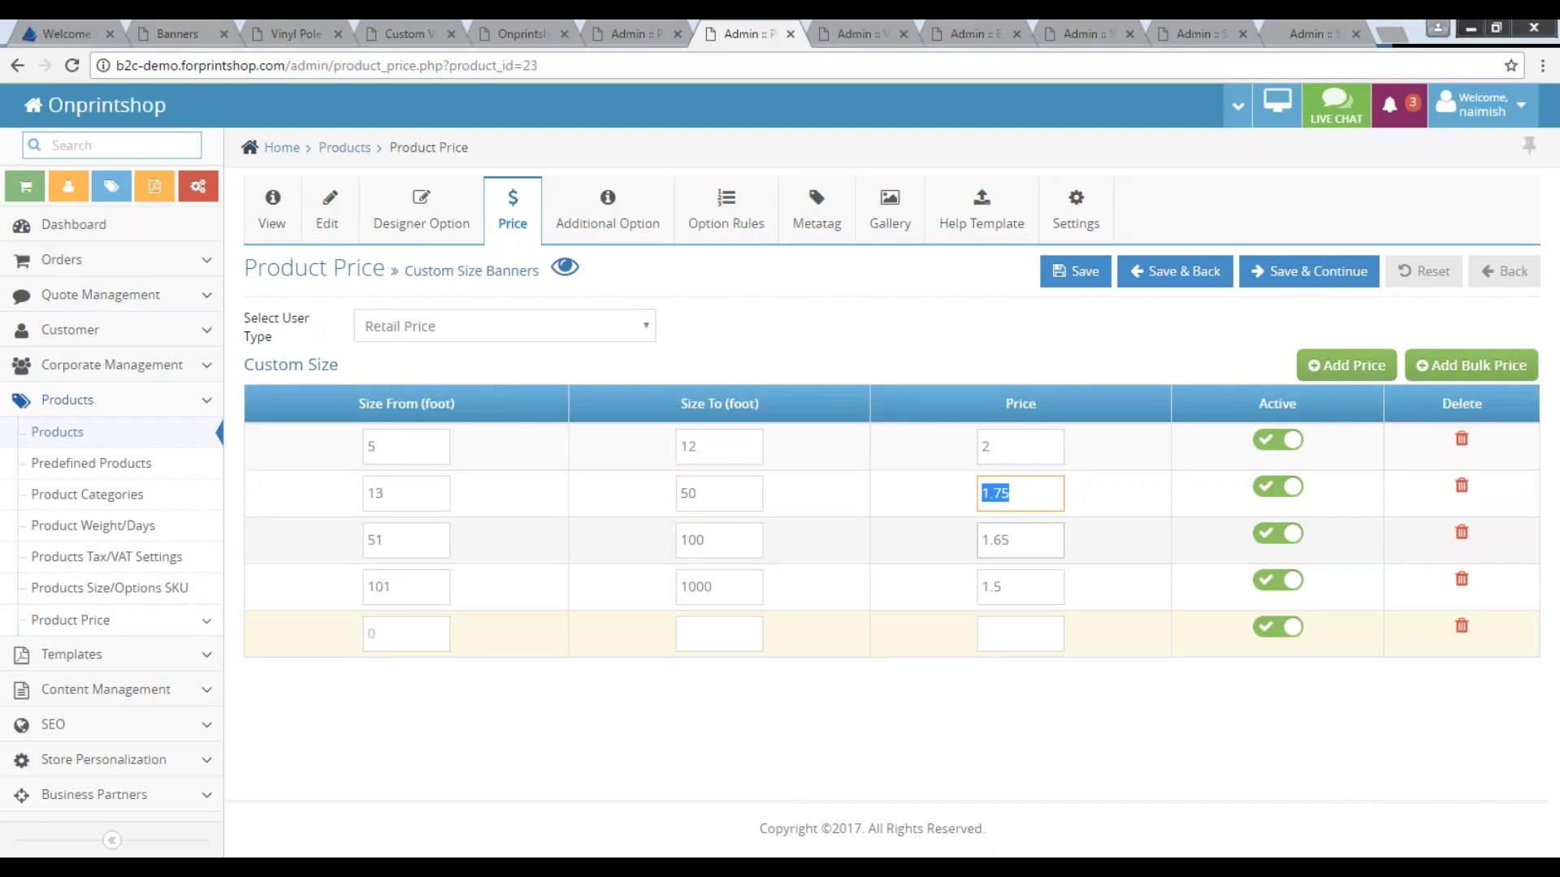
{"action": "left_click", "coordinate": [591, 230]}
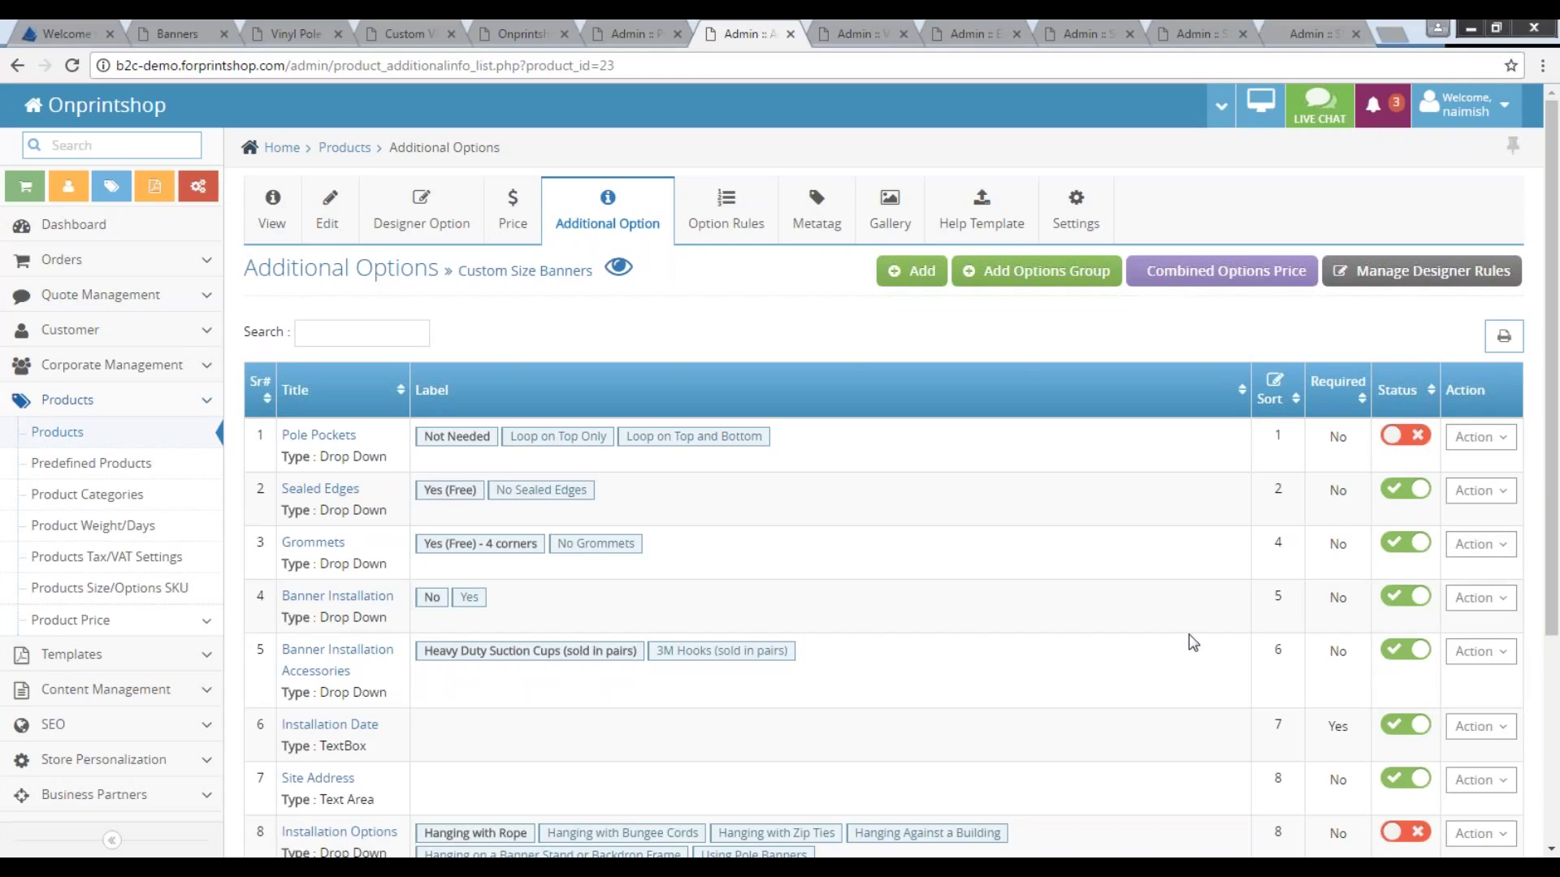
Edit the Grommets option and list its Price Calculation Type choices, such as Fixed Price based on Area.
{"action": "left_click", "coordinate": [1466, 555]}
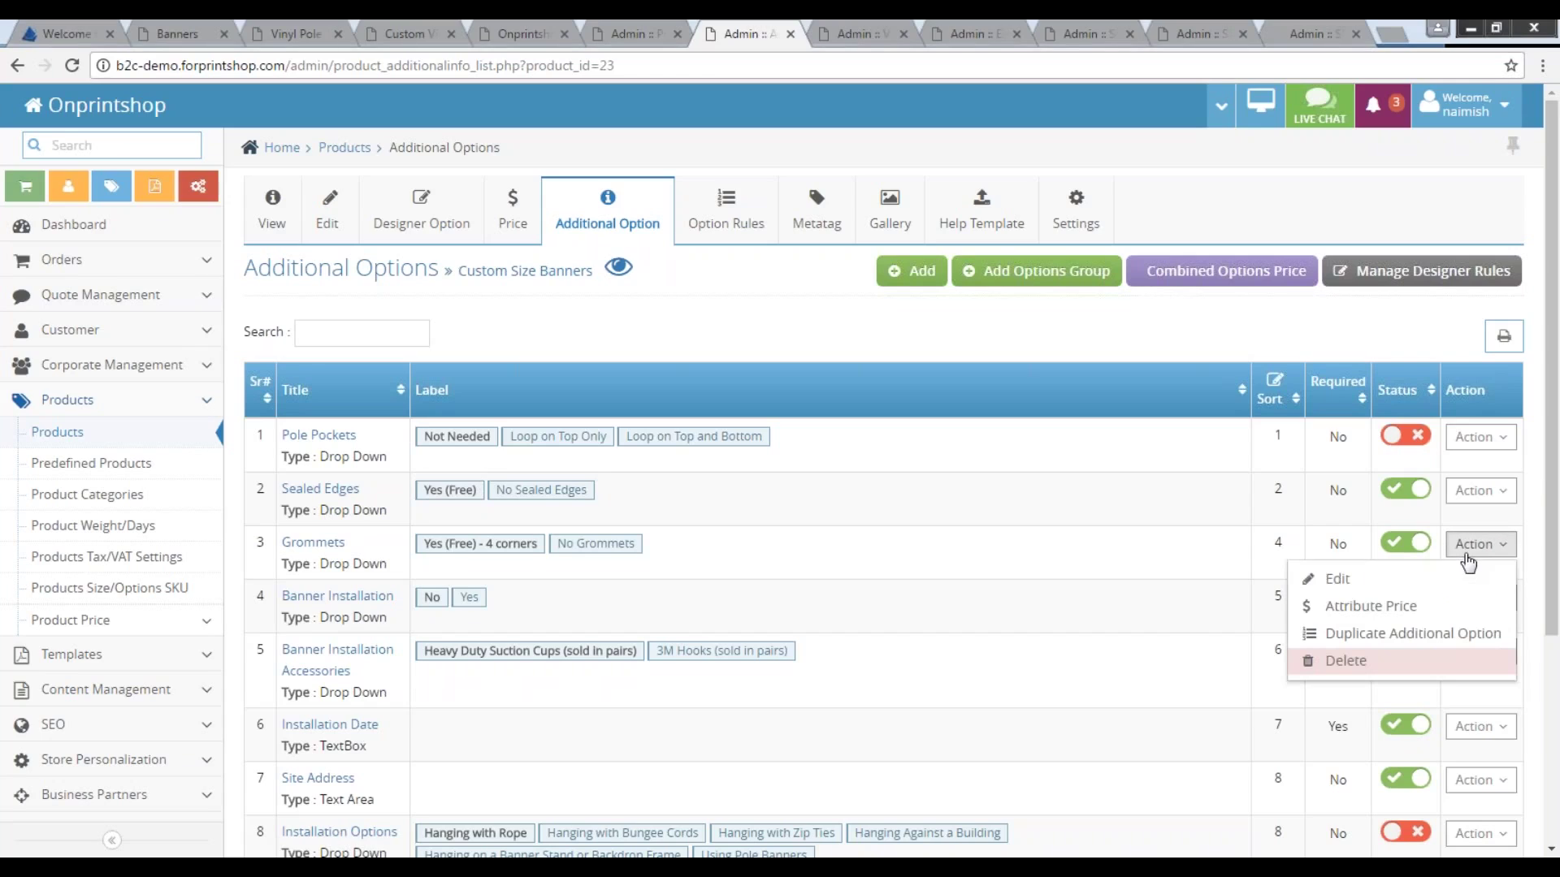
{"action": "left_click", "coordinate": [1360, 589]}
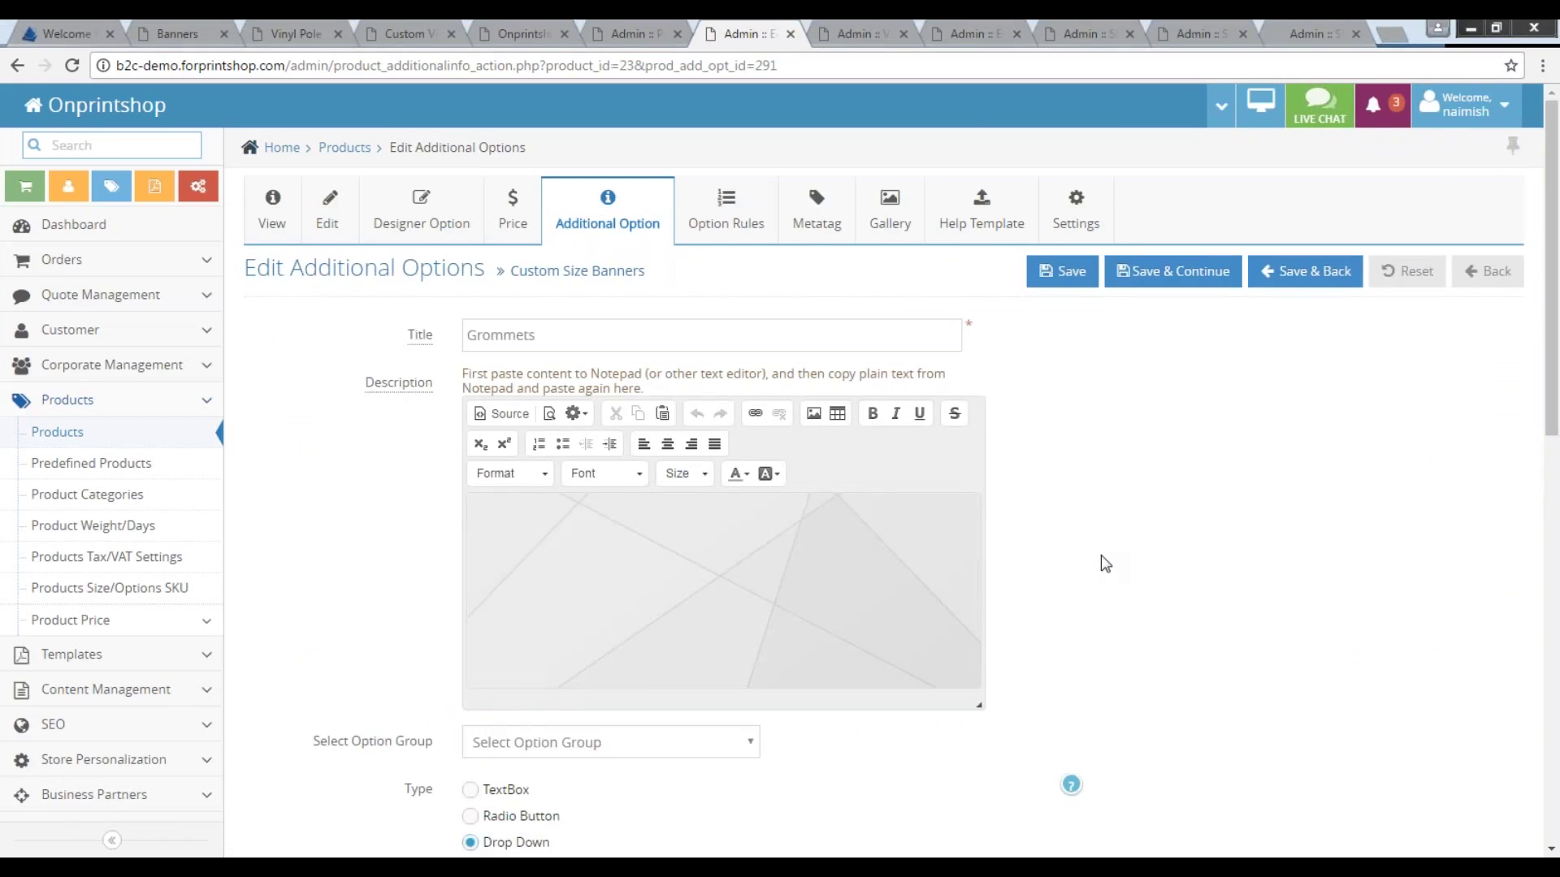
{"action": "scroll", "coordinate": [1102, 556], "scroll_direction": "down", "scroll_amount": 3}
{"action": "scroll", "coordinate": [1101, 557], "scroll_direction": "down", "scroll_amount": 2}
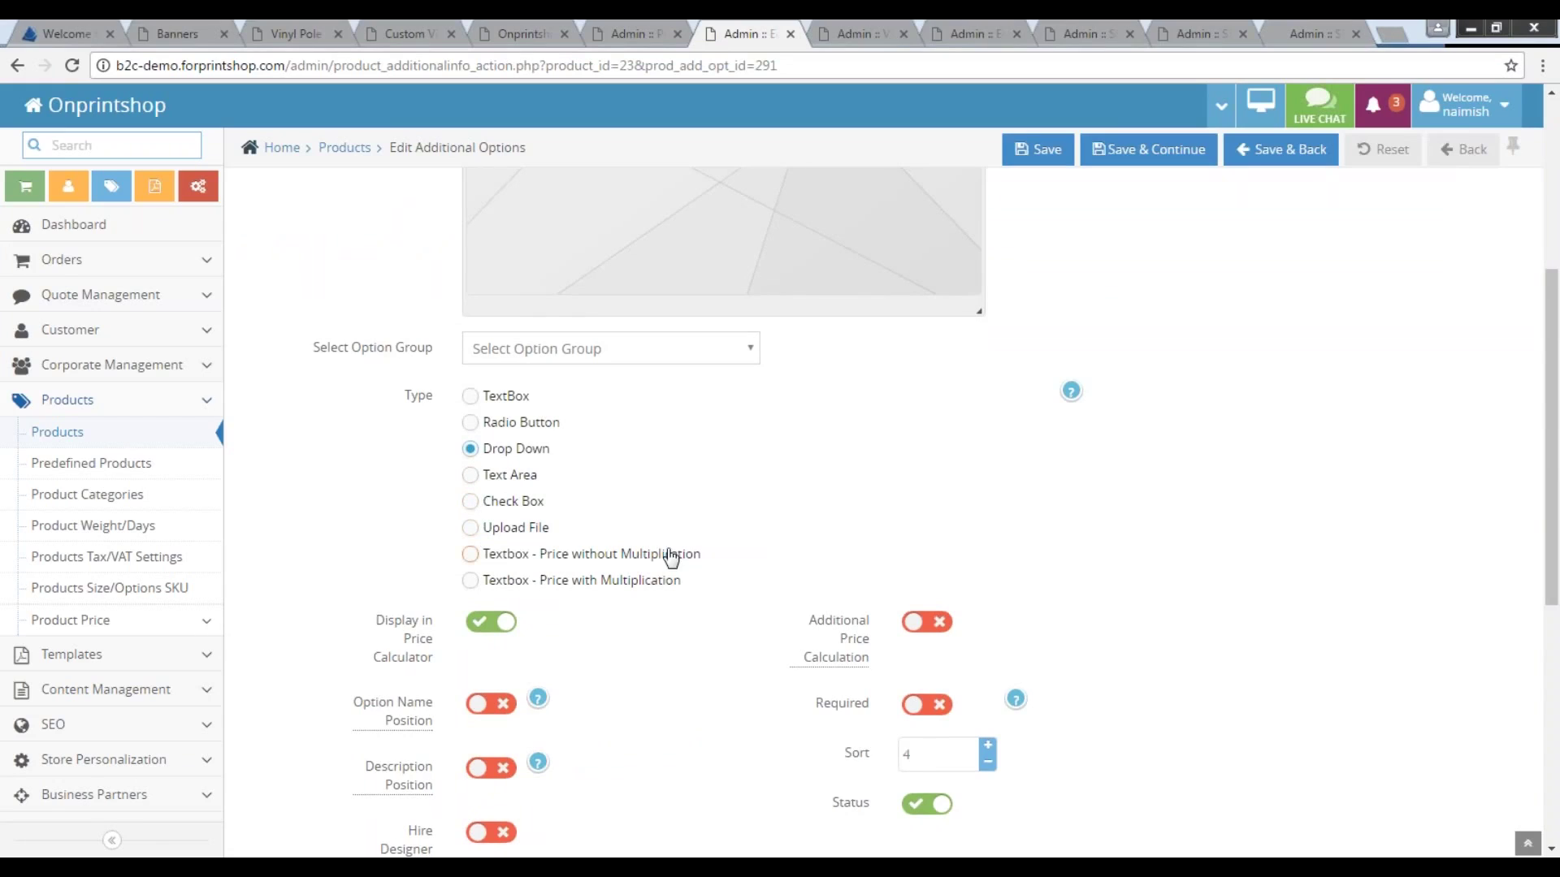
{"action": "scroll", "coordinate": [679, 550], "scroll_direction": "down", "scroll_amount": 2}
{"action": "scroll", "coordinate": [663, 553], "scroll_direction": "down", "scroll_amount": 1}
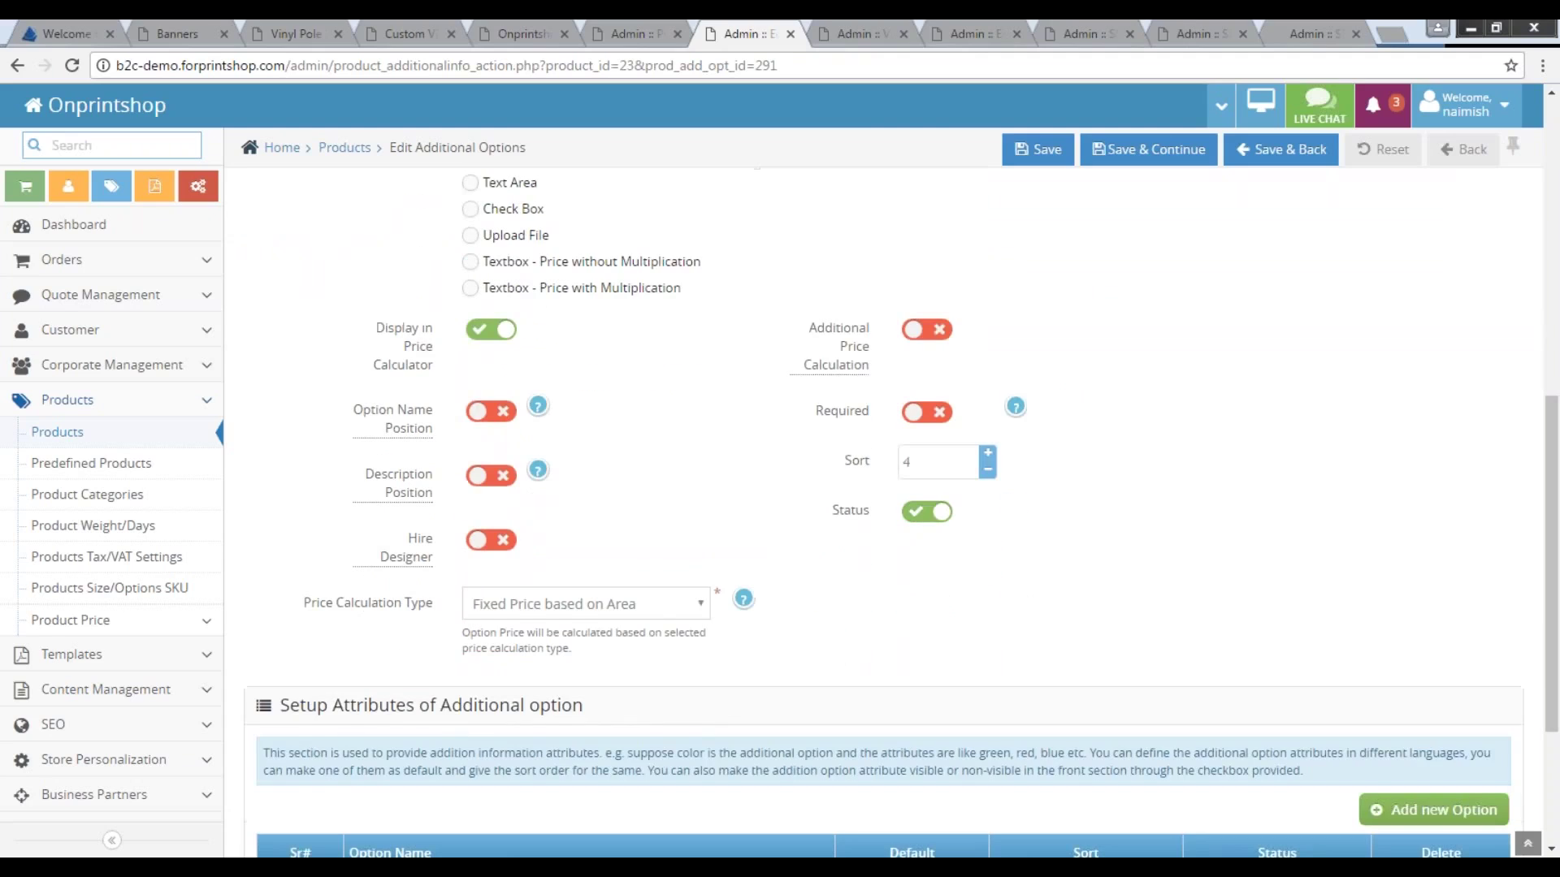
{"action": "left_click", "coordinate": [671, 608]}
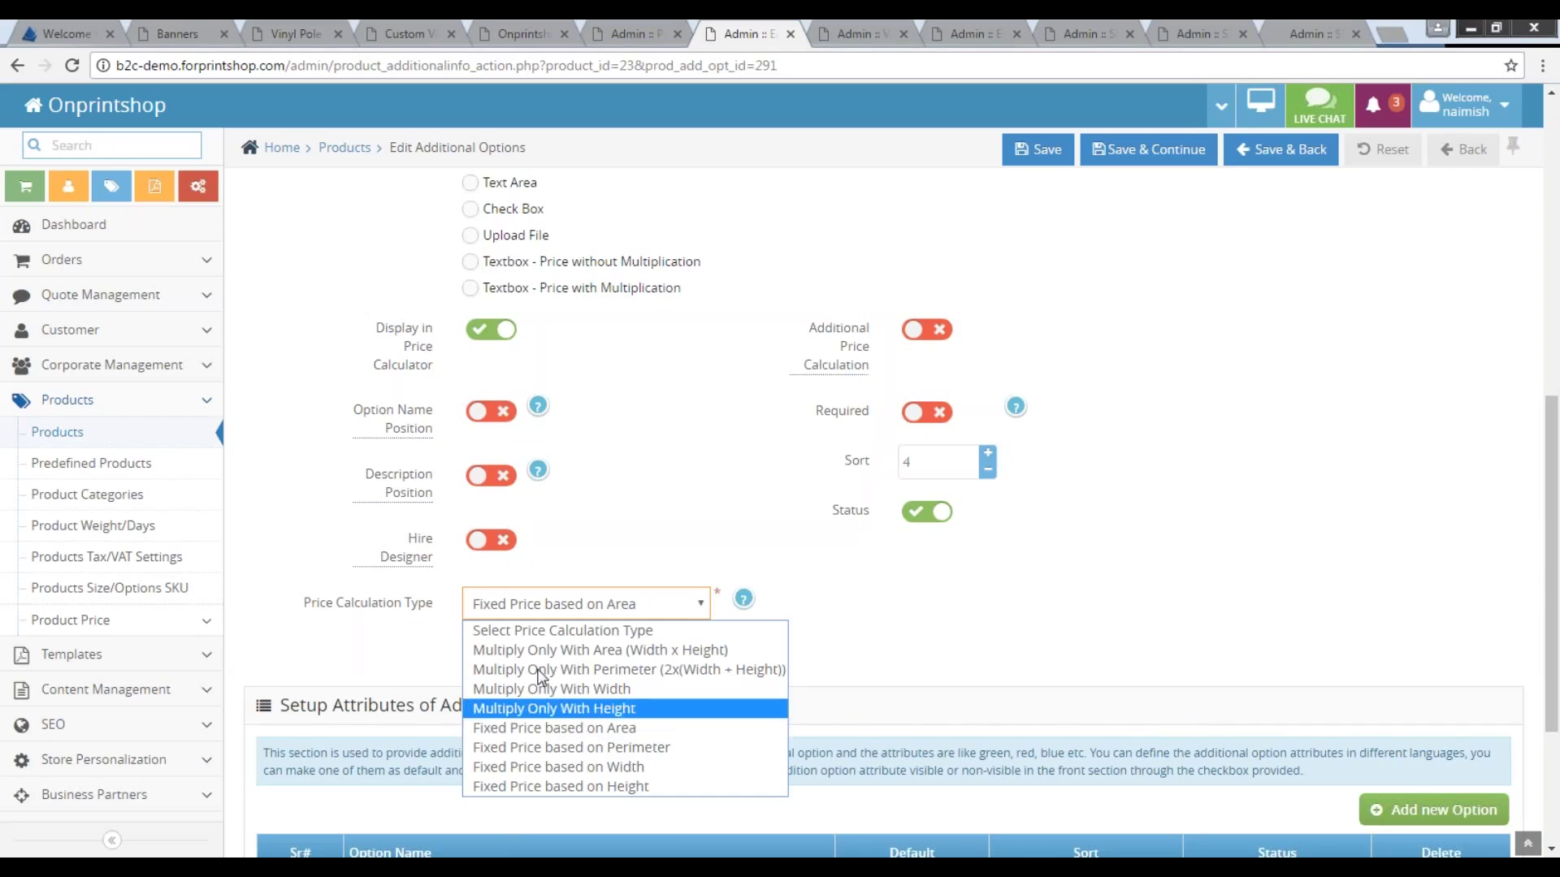
Open Custom Size Banners' Option Rules tab to show the Banner Installation and Frames rules.
{"action": "scroll", "coordinate": [933, 630], "scroll_direction": "up", "scroll_amount": 9}
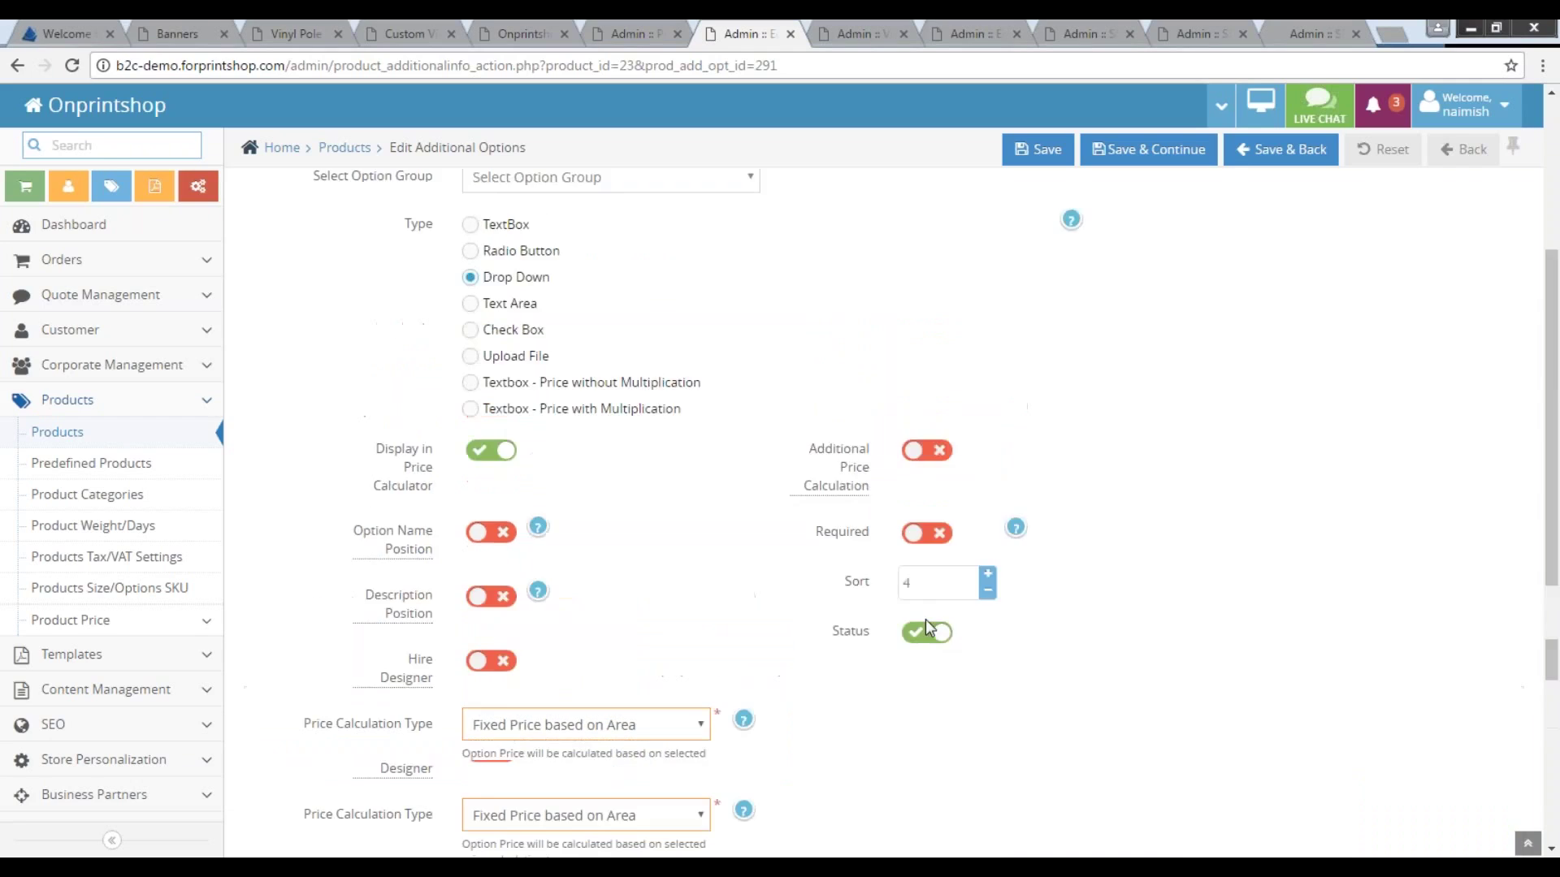
{"action": "left_click", "coordinate": [727, 219]}
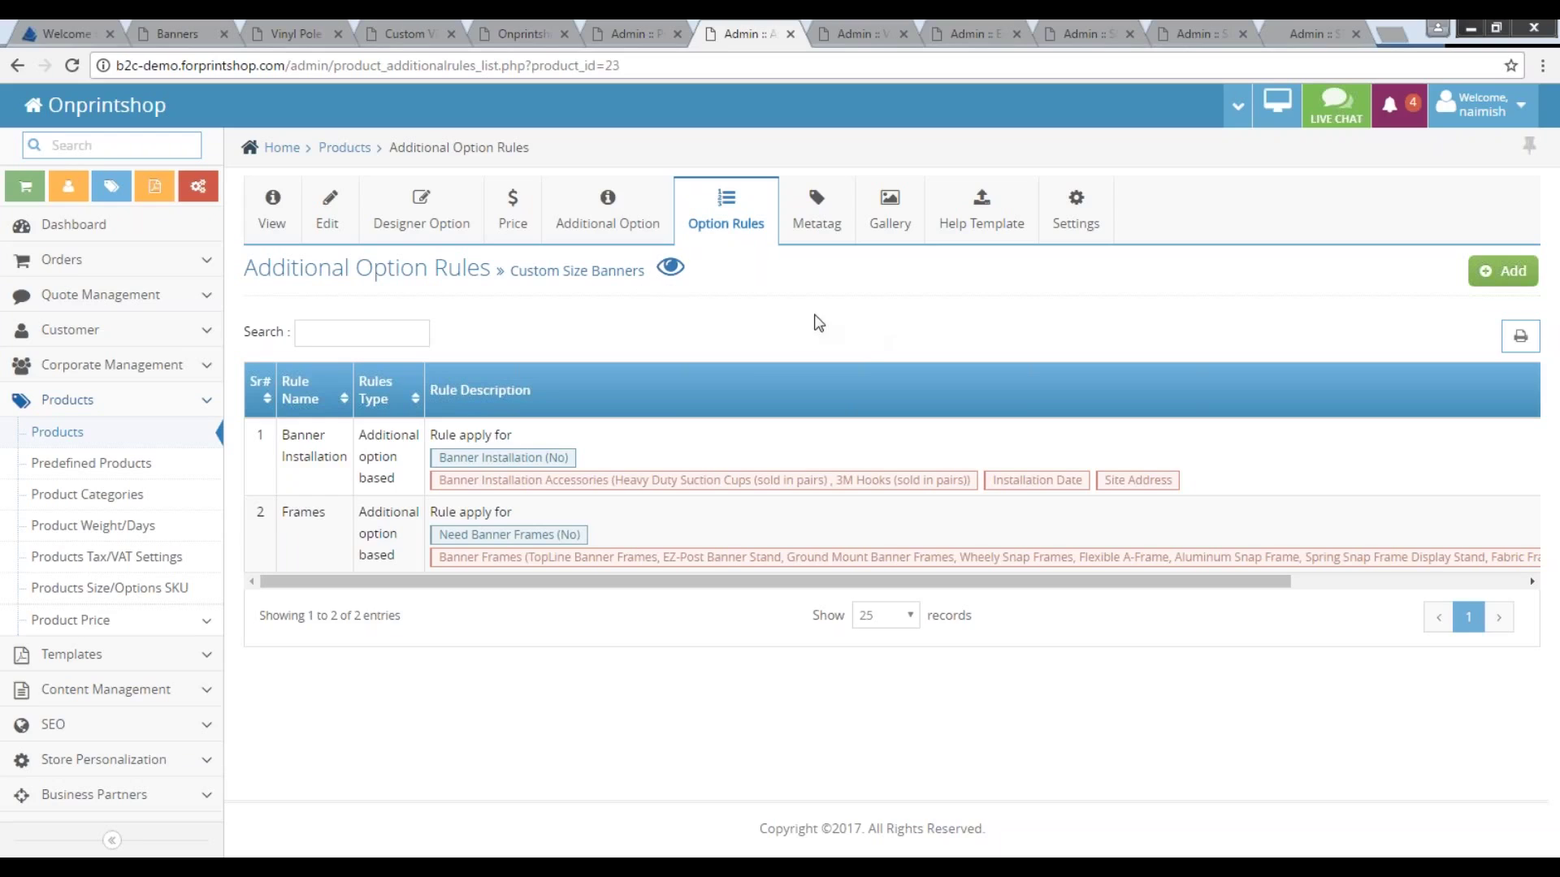
Open Custom Size Banners' Settings and review Setup Cost 50 and Hire Designer Cost 20.
{"action": "left_click", "coordinate": [1075, 223]}
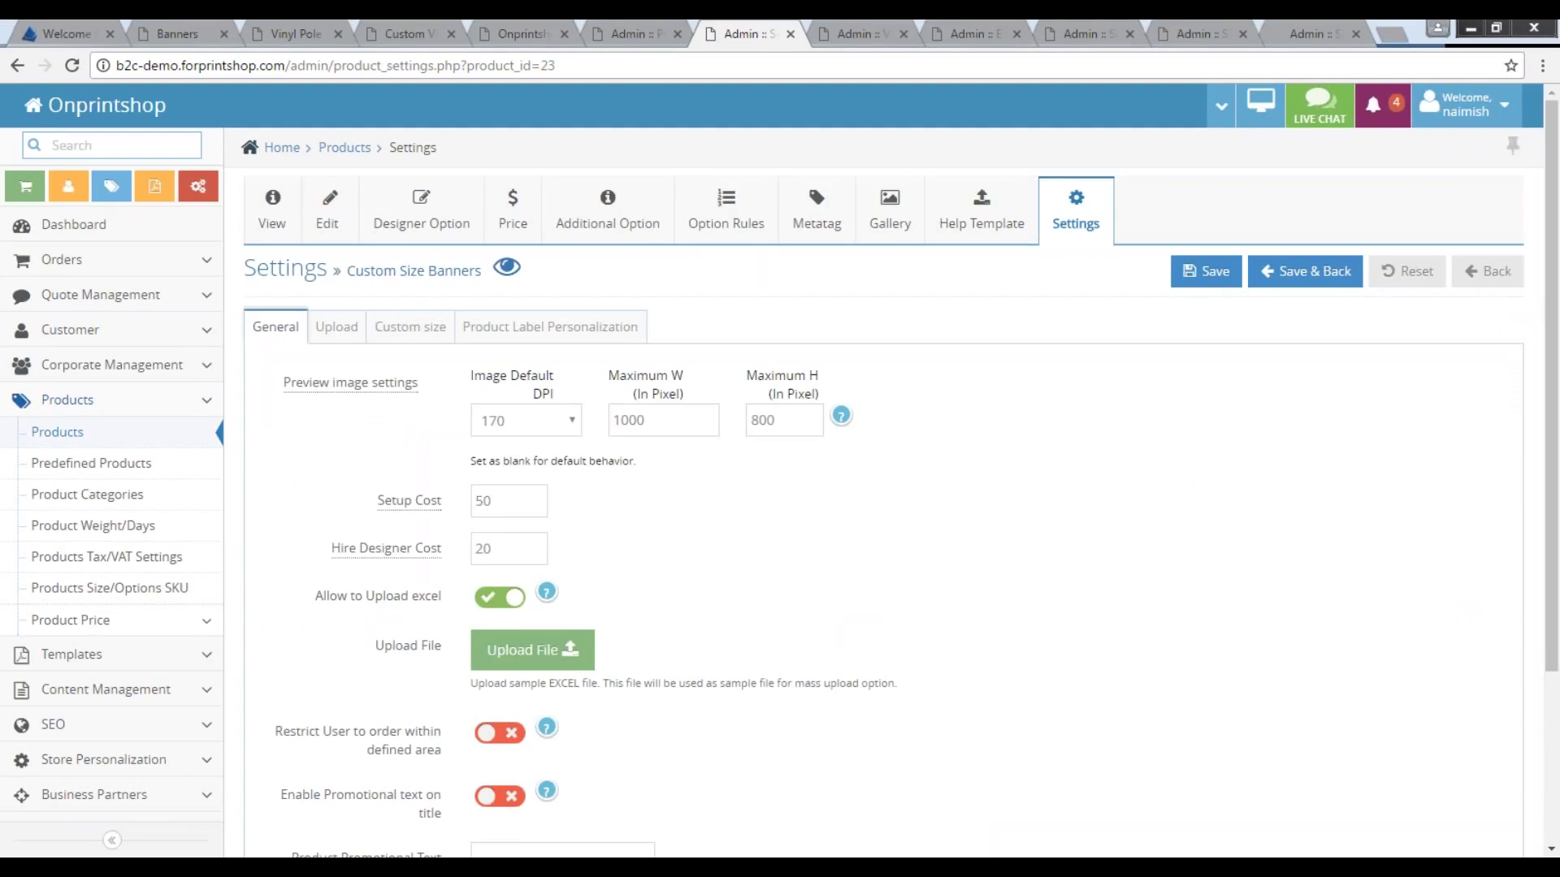
{"action": "left_click_drag", "start_coordinate": [349, 270], "coordinate": [479, 273]}
{"action": "left_click", "coordinate": [502, 498]}
{"action": "key", "text": "Tab"}
Check the custom size limits (width 5–100, height 2–150) and Area Lookup choices, then switch to Vinyl Pole Banners.
{"action": "left_click", "coordinate": [439, 337]}
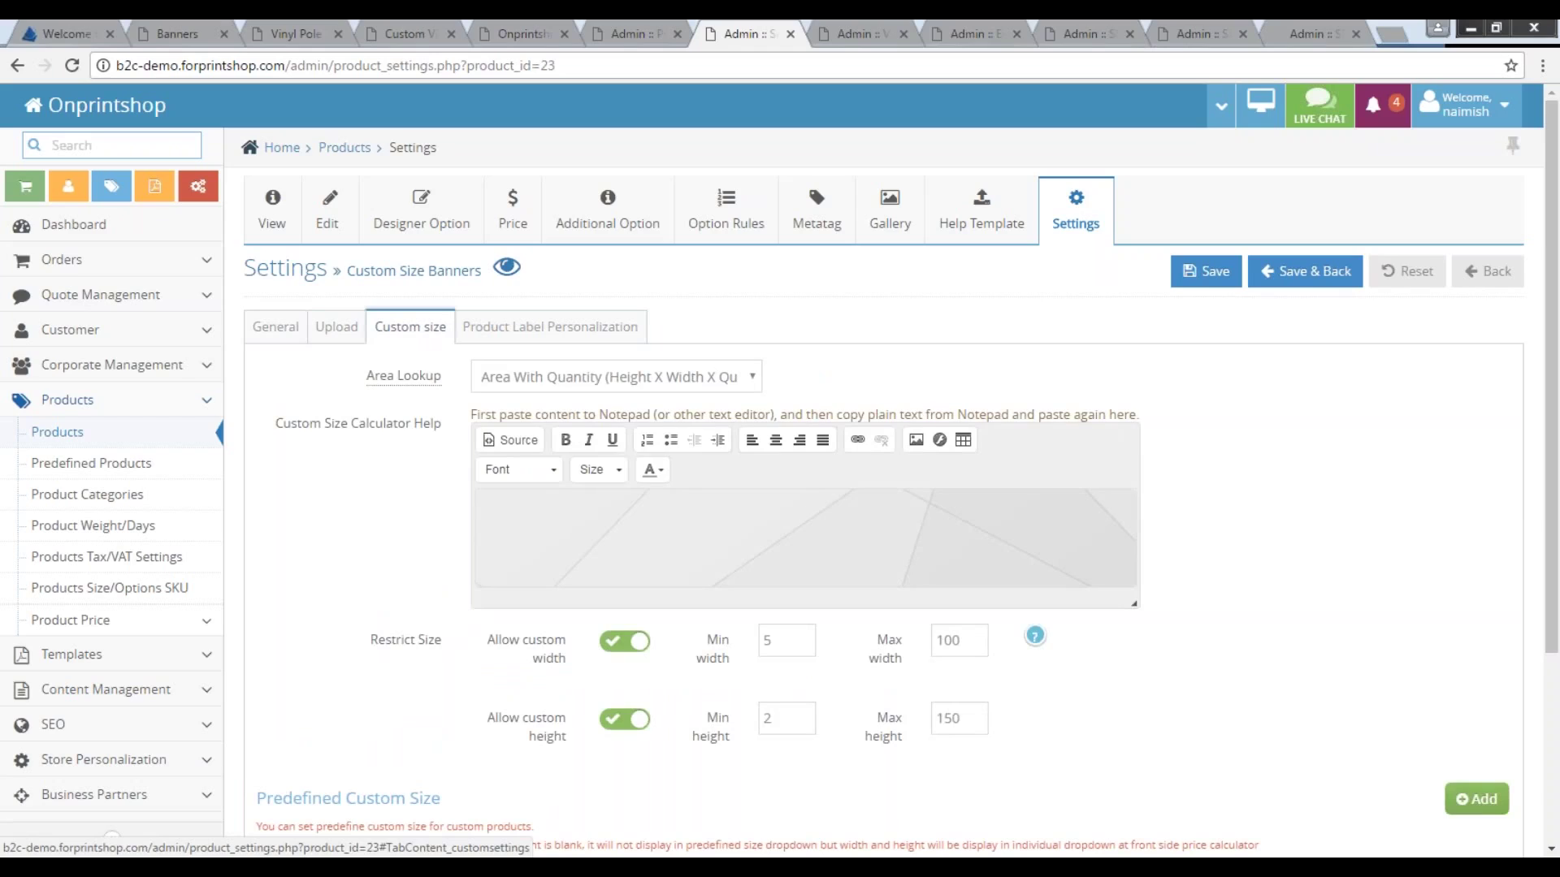
{"action": "left_click", "coordinate": [569, 382]}
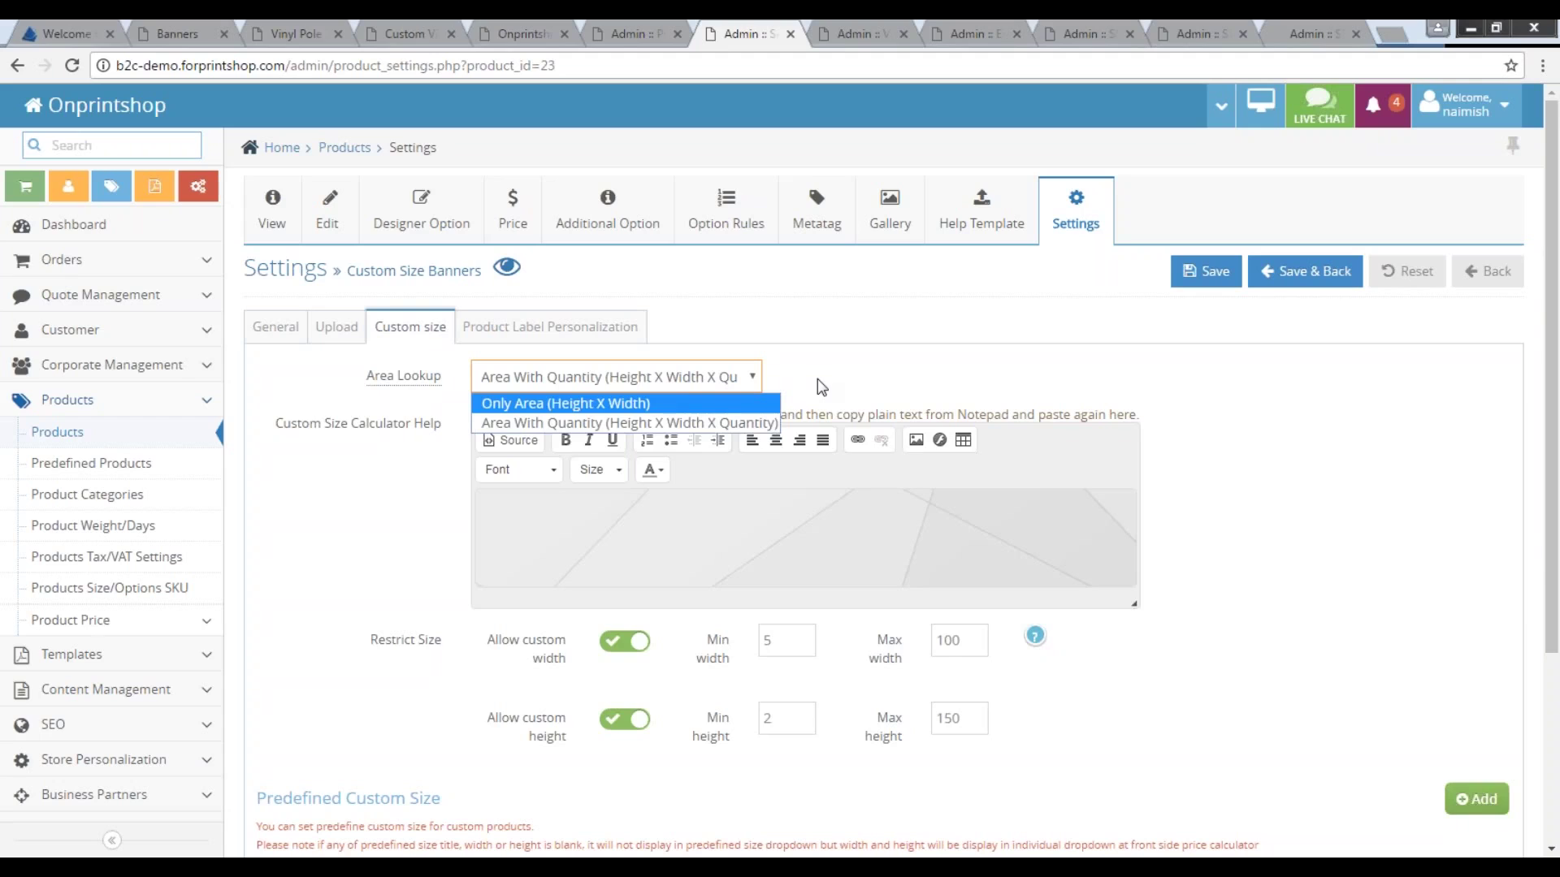
{"action": "key", "text": "ctrl+Tab"}
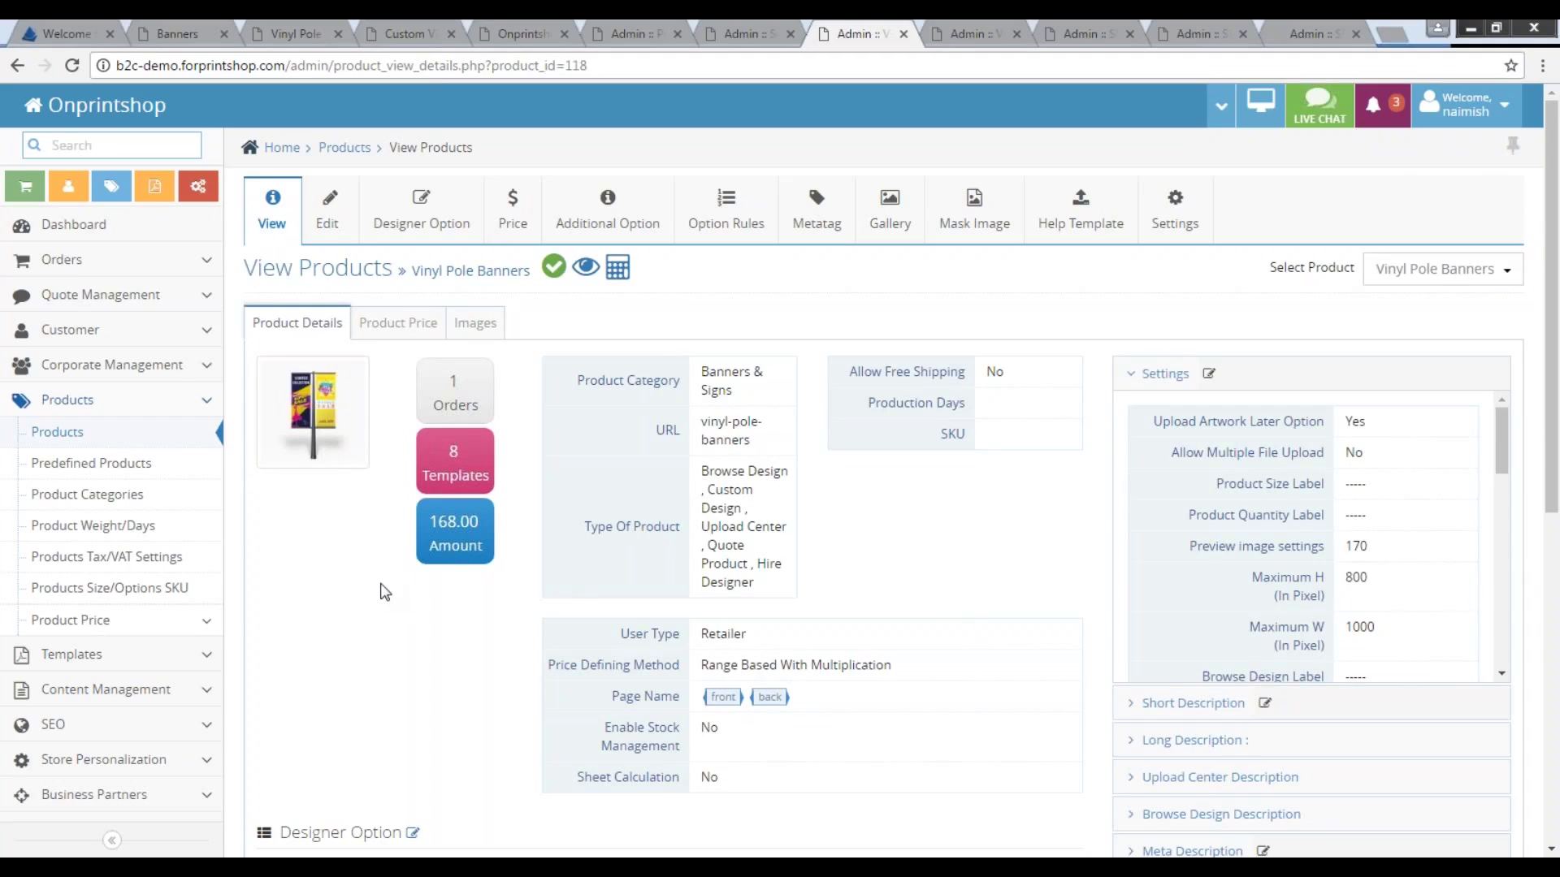
Look over Vinyl Pole Banners' designer size options and its price tables.
{"action": "left_click", "coordinate": [428, 235]}
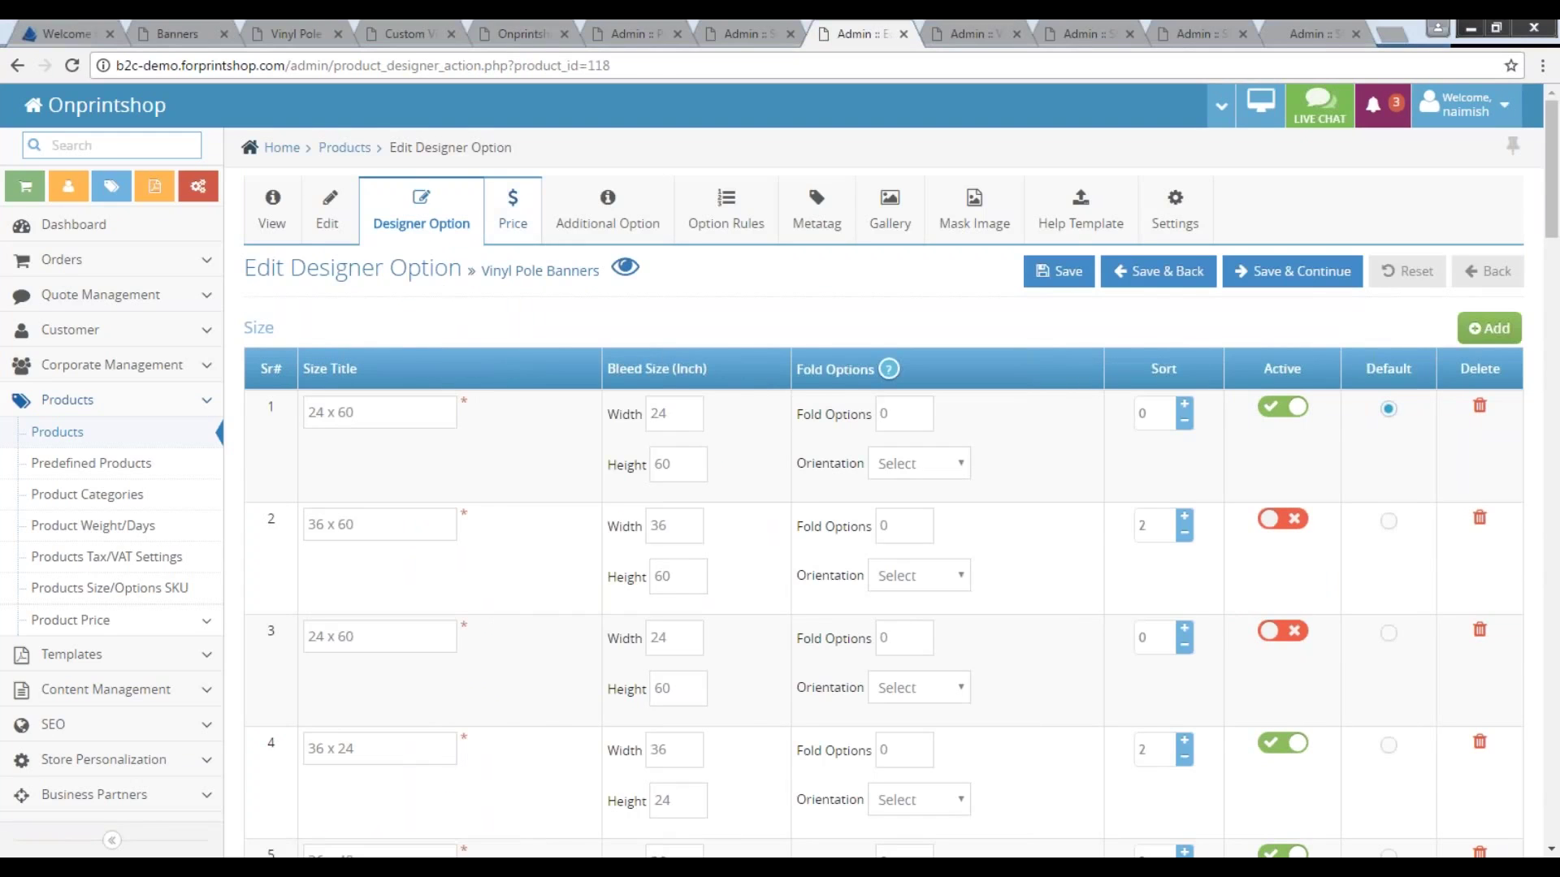
{"action": "left_click", "coordinate": [512, 211]}
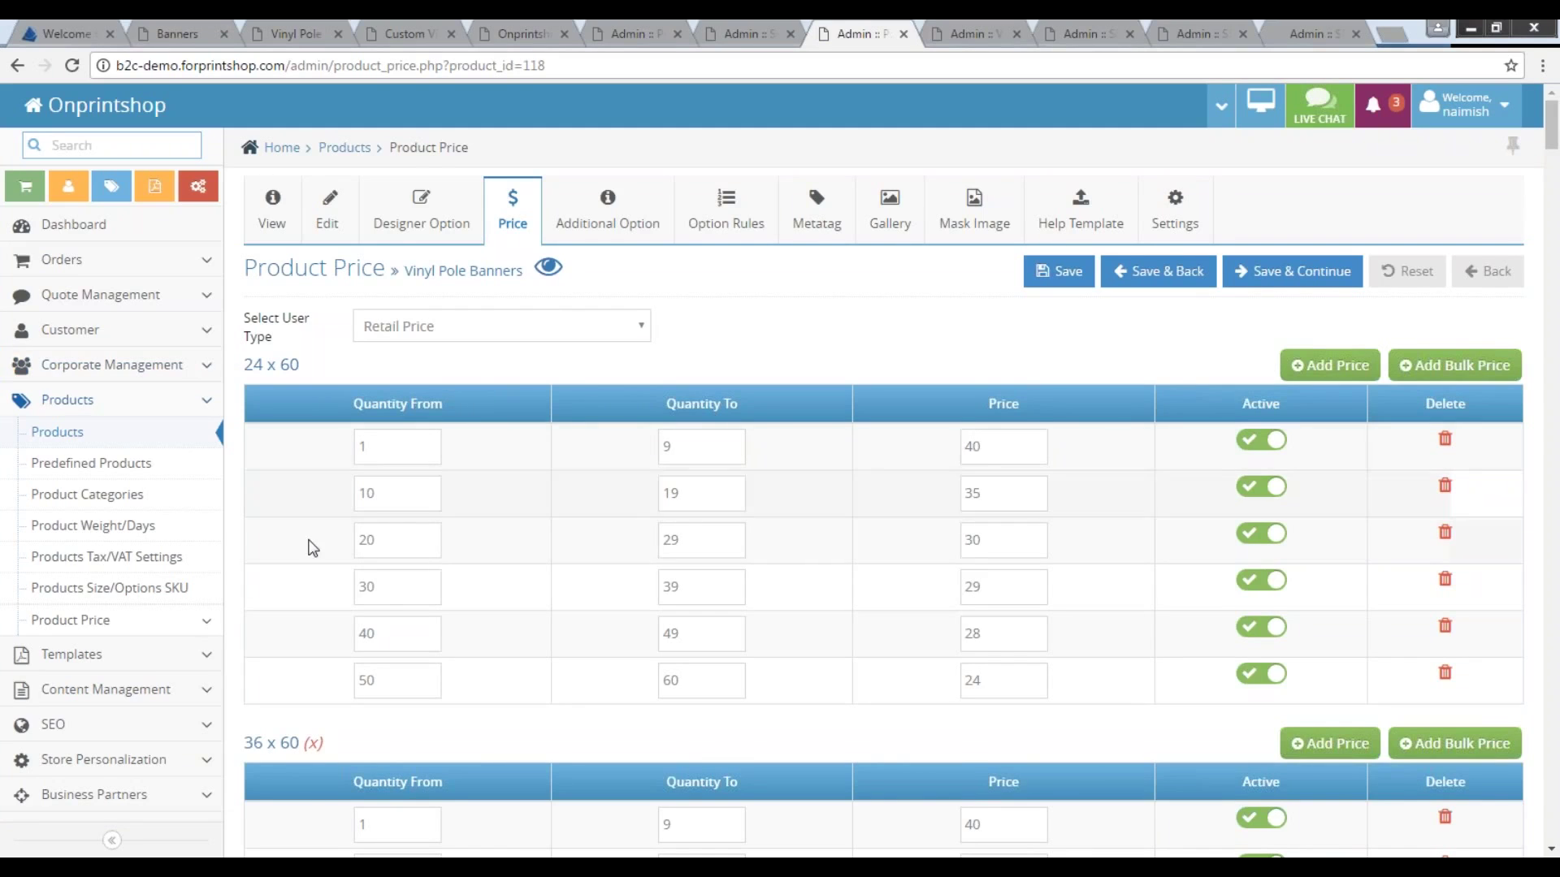
{"action": "scroll", "coordinate": [309, 547], "scroll_direction": "down", "scroll_amount": 1}
{"action": "scroll", "coordinate": [312, 548], "scroll_direction": "down", "scroll_amount": 8}
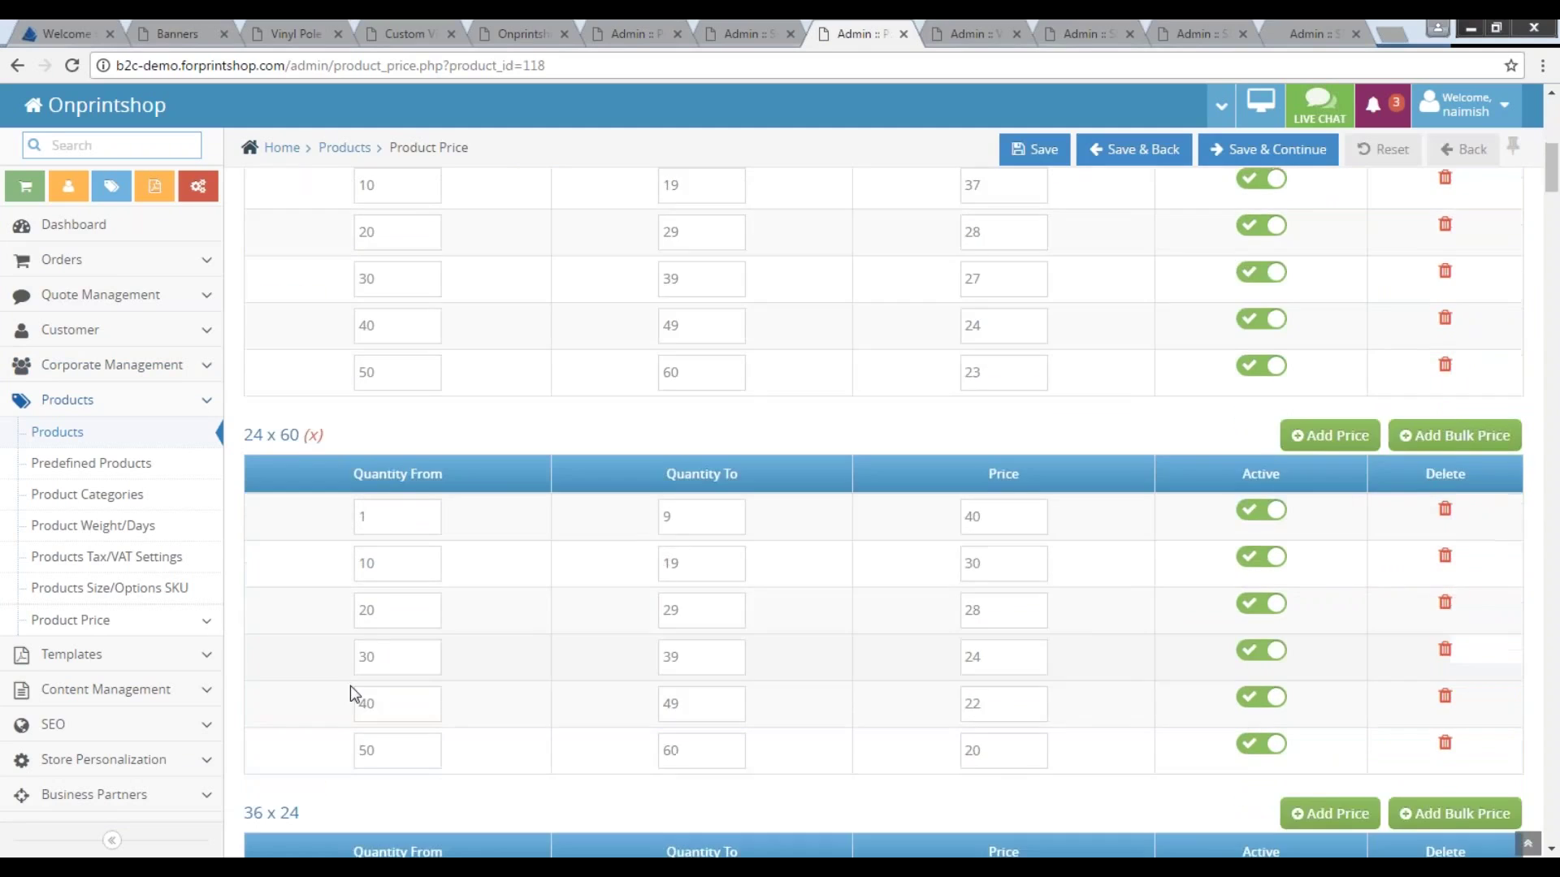
{"action": "scroll", "coordinate": [452, 640], "scroll_direction": "up", "scroll_amount": 10}
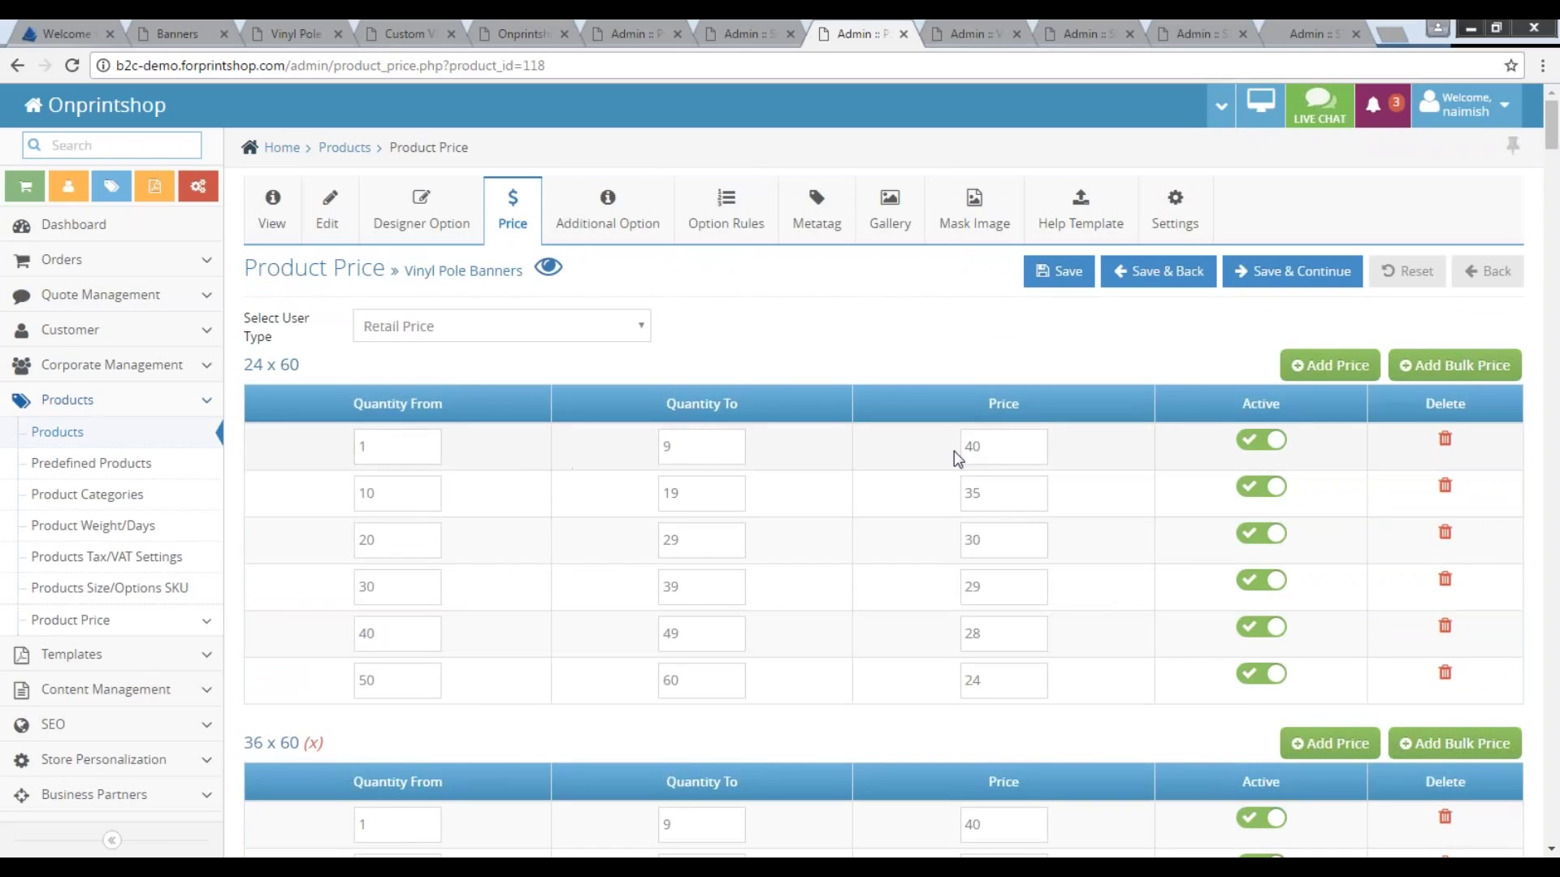
Review the price tiers (quantity from 1, prices 40 and 35), then switch to Standard Size Banners.
{"action": "left_click", "coordinate": [355, 448]}
{"action": "double_click", "coordinate": [355, 449]}
{"action": "key", "text": "Tab"}
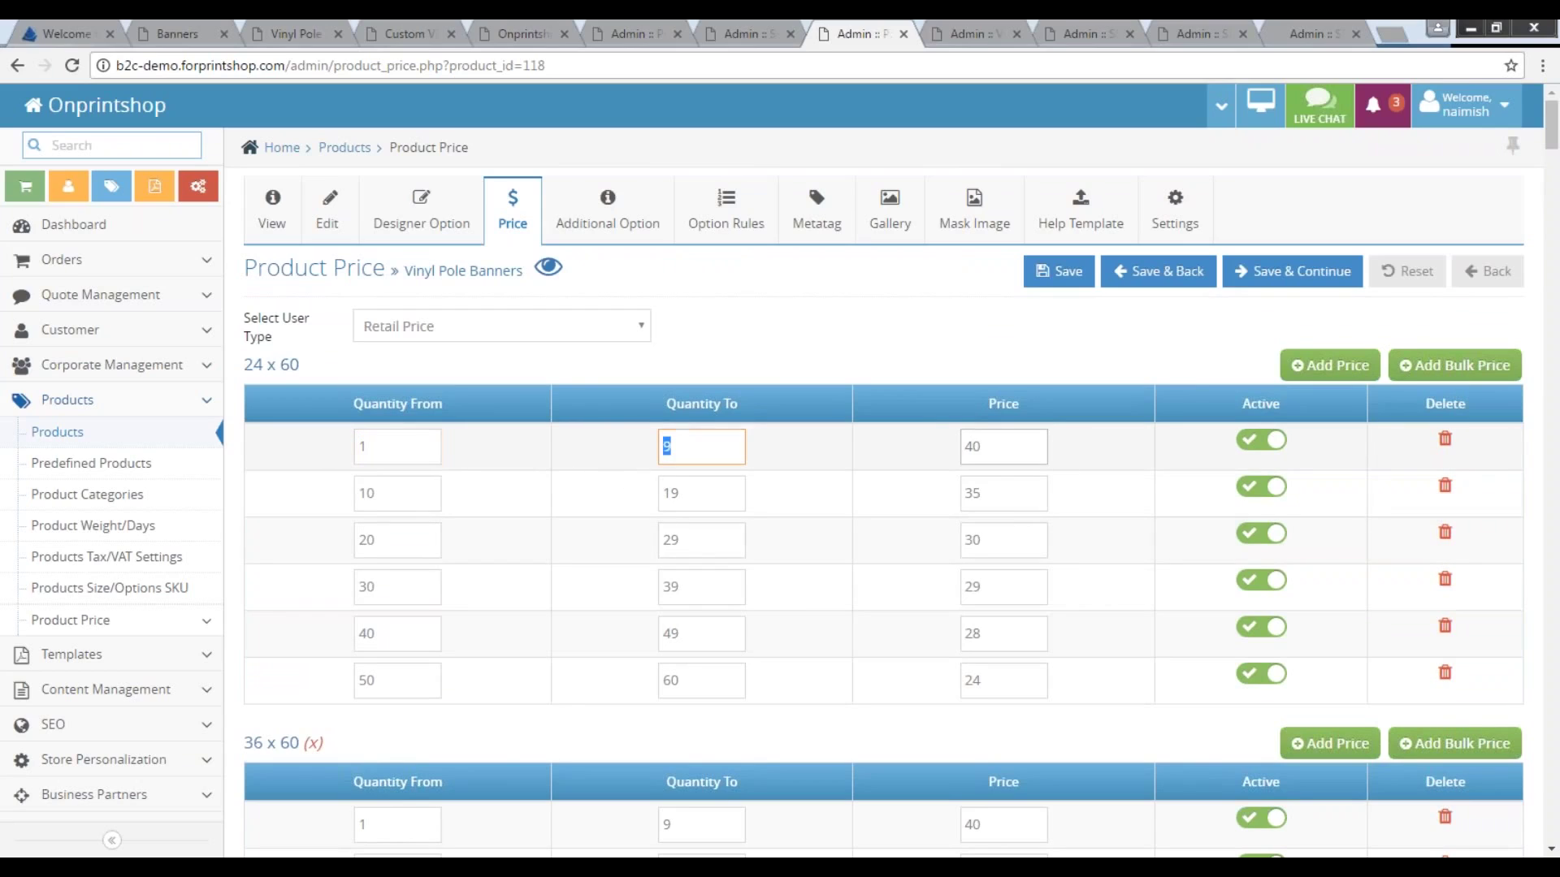
{"action": "key", "text": "Tab"}
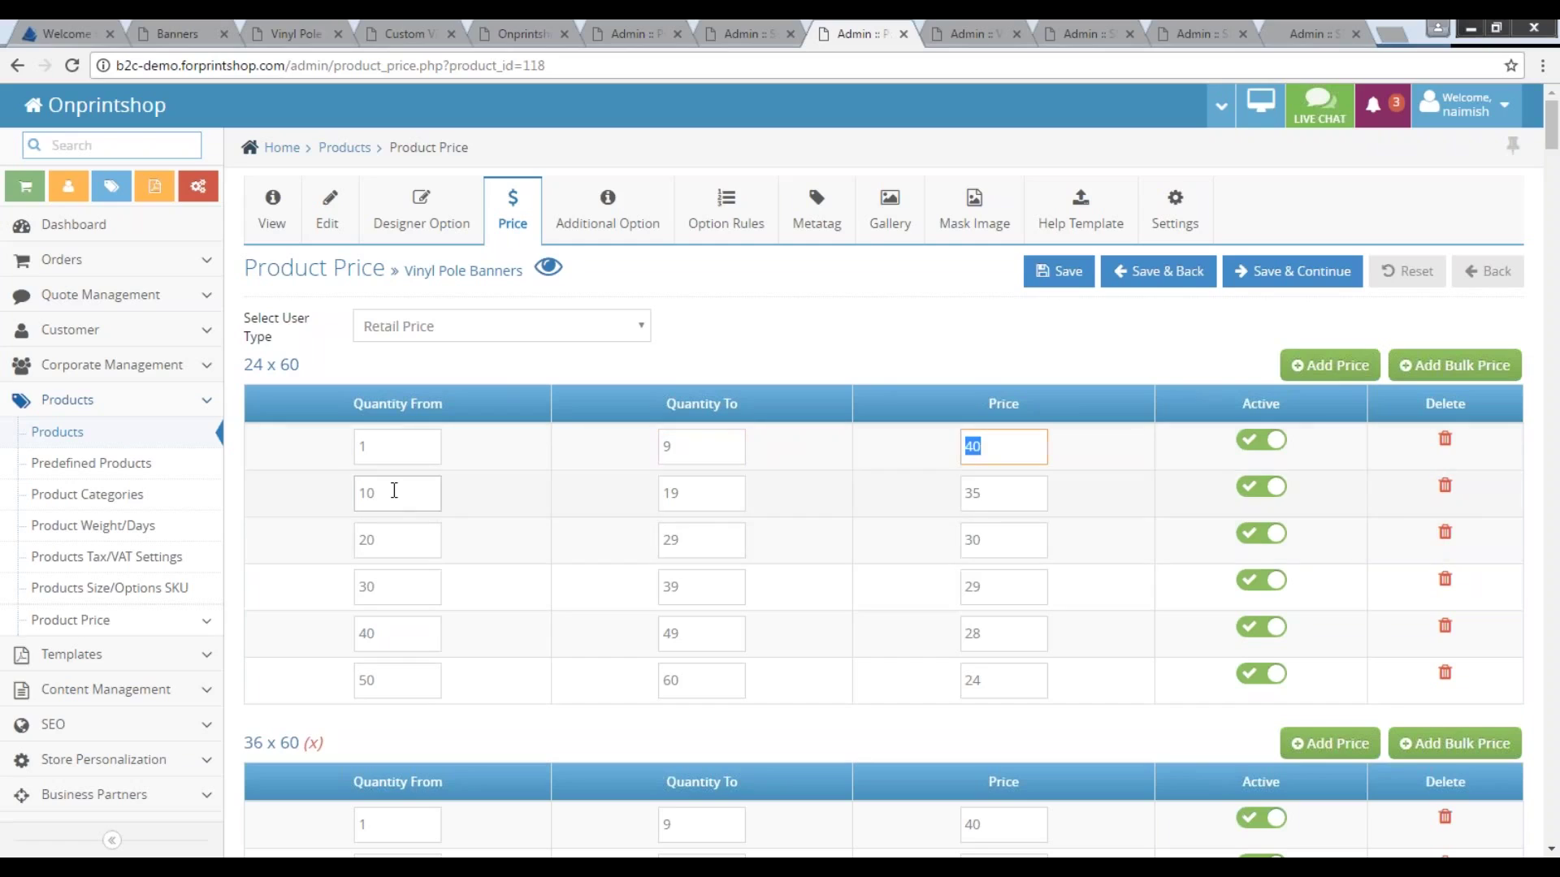
{"action": "left_click", "coordinate": [943, 493]}
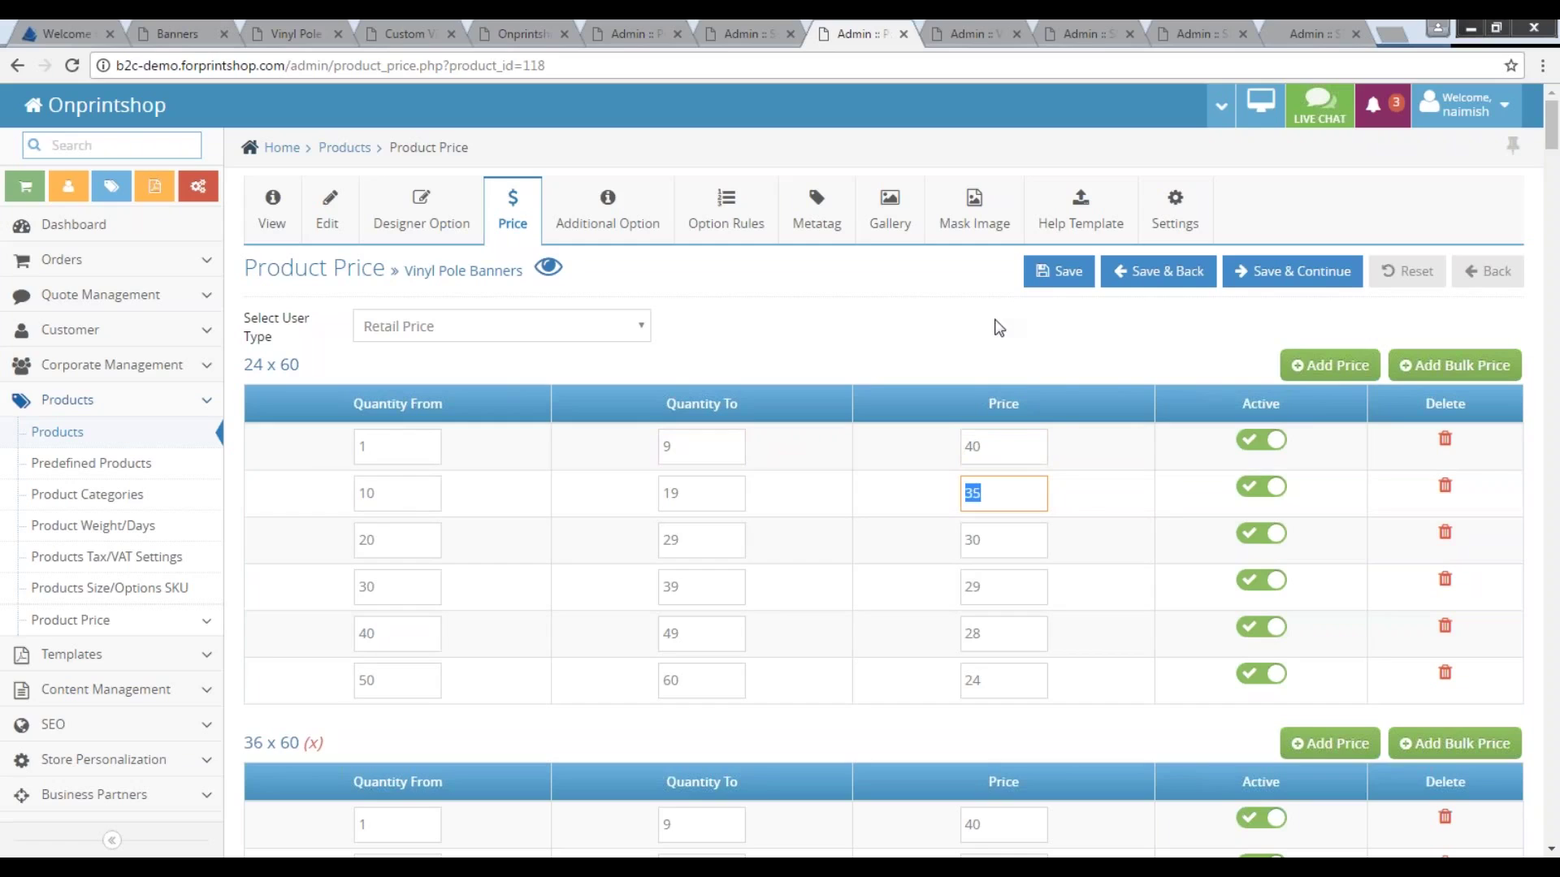
{"action": "left_click", "coordinate": [968, 32]}
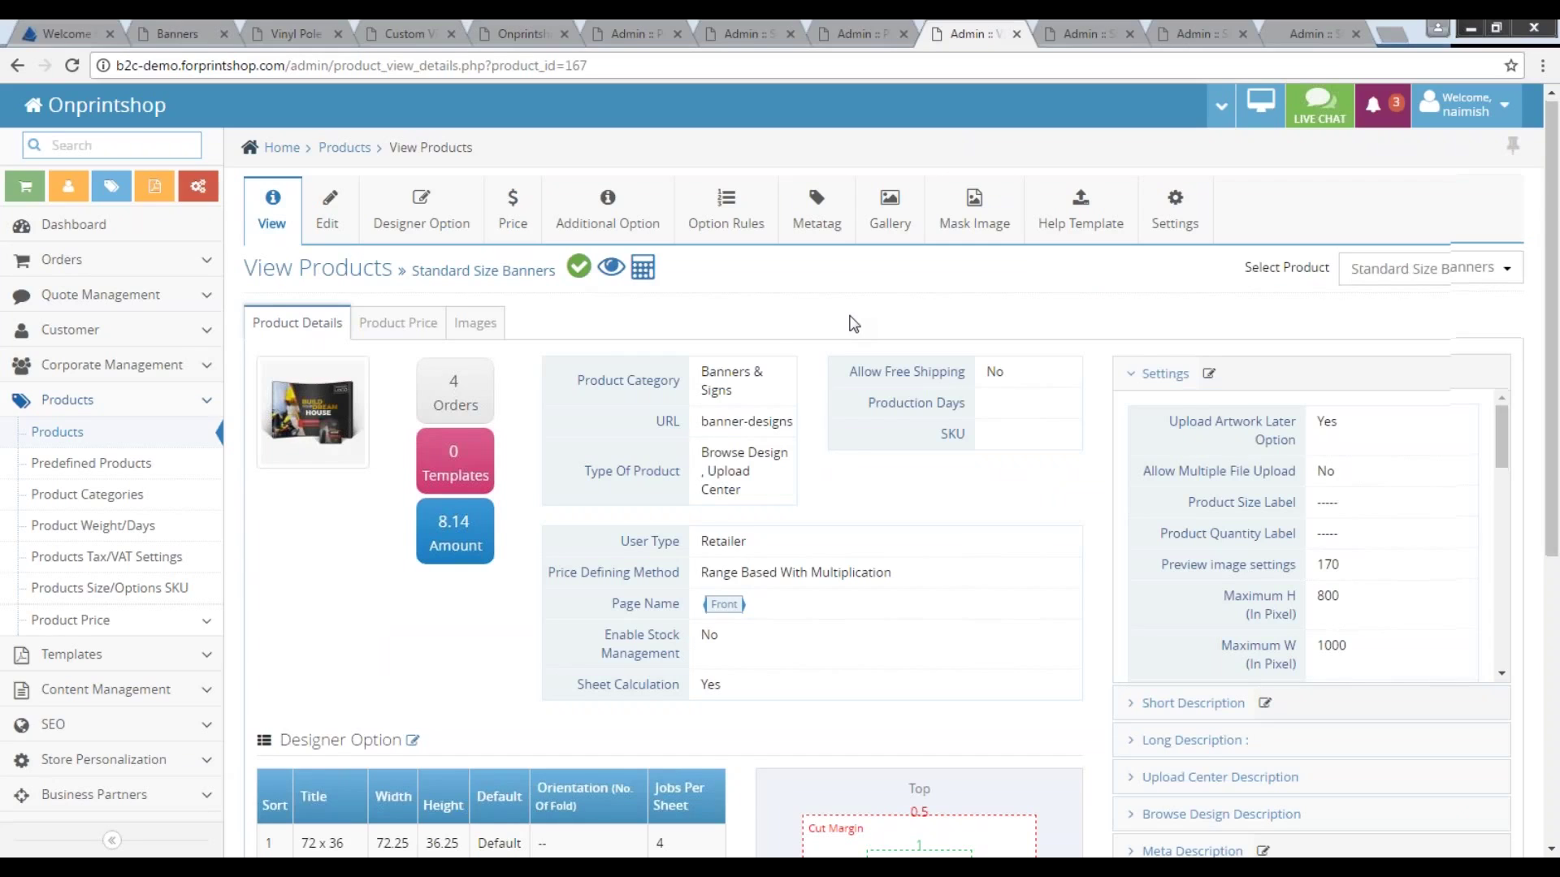
Show Standard Size Banners' Edit form with Sheet Calculation enabled, then go to Designer Option.
{"action": "scroll", "coordinate": [853, 334], "scroll_direction": "down", "scroll_amount": 2}
{"action": "scroll", "coordinate": [794, 491], "scroll_direction": "up", "scroll_amount": 2}
{"action": "left_click", "coordinate": [329, 213]}
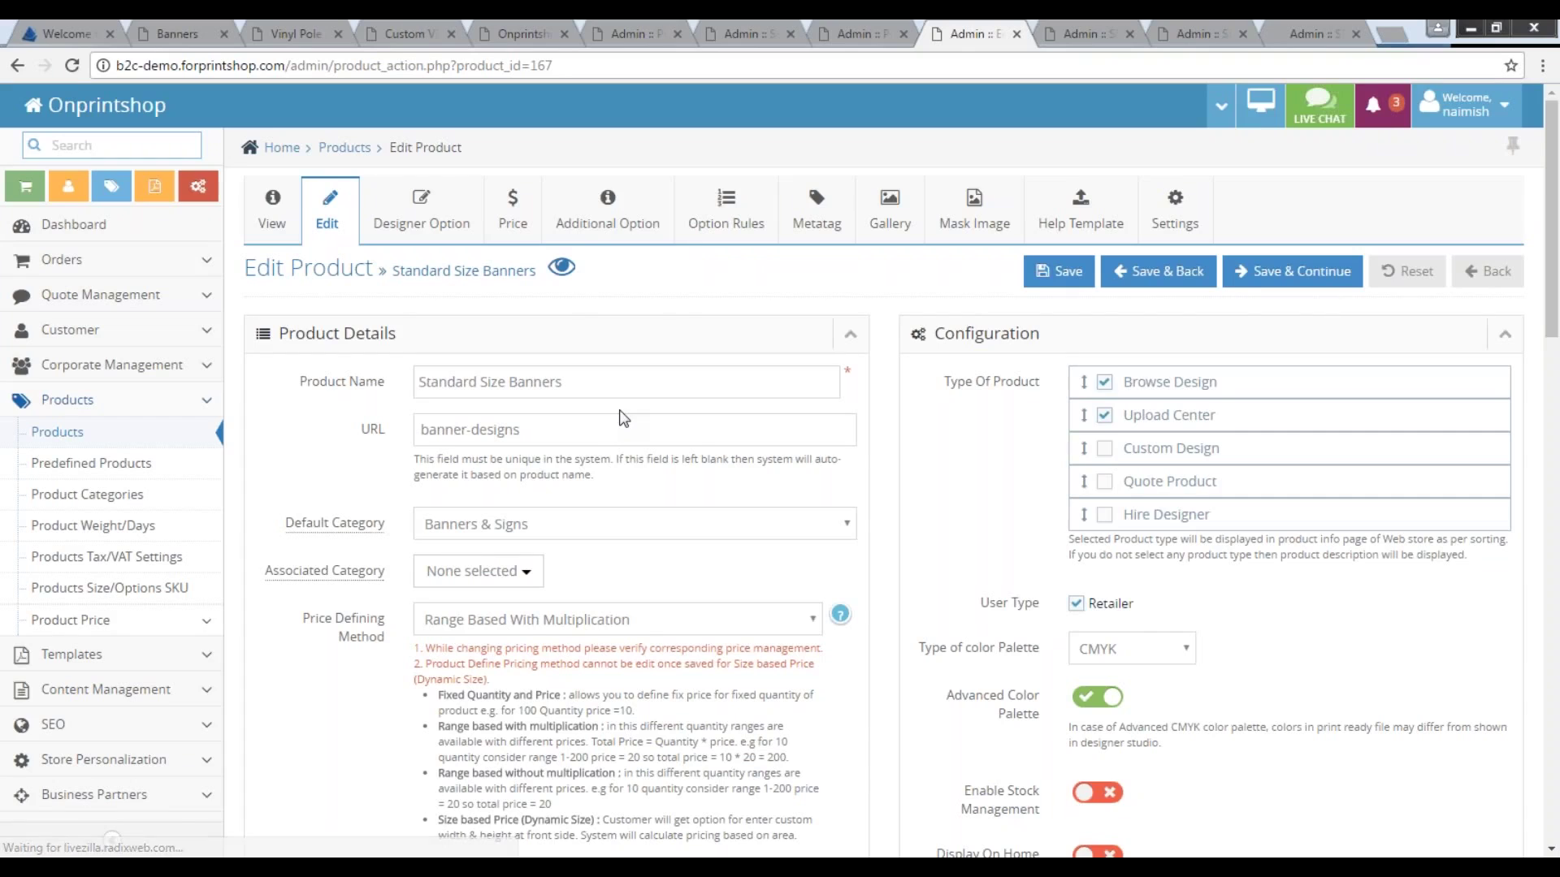
{"action": "scroll", "coordinate": [637, 622], "scroll_direction": "down", "scroll_amount": 3}
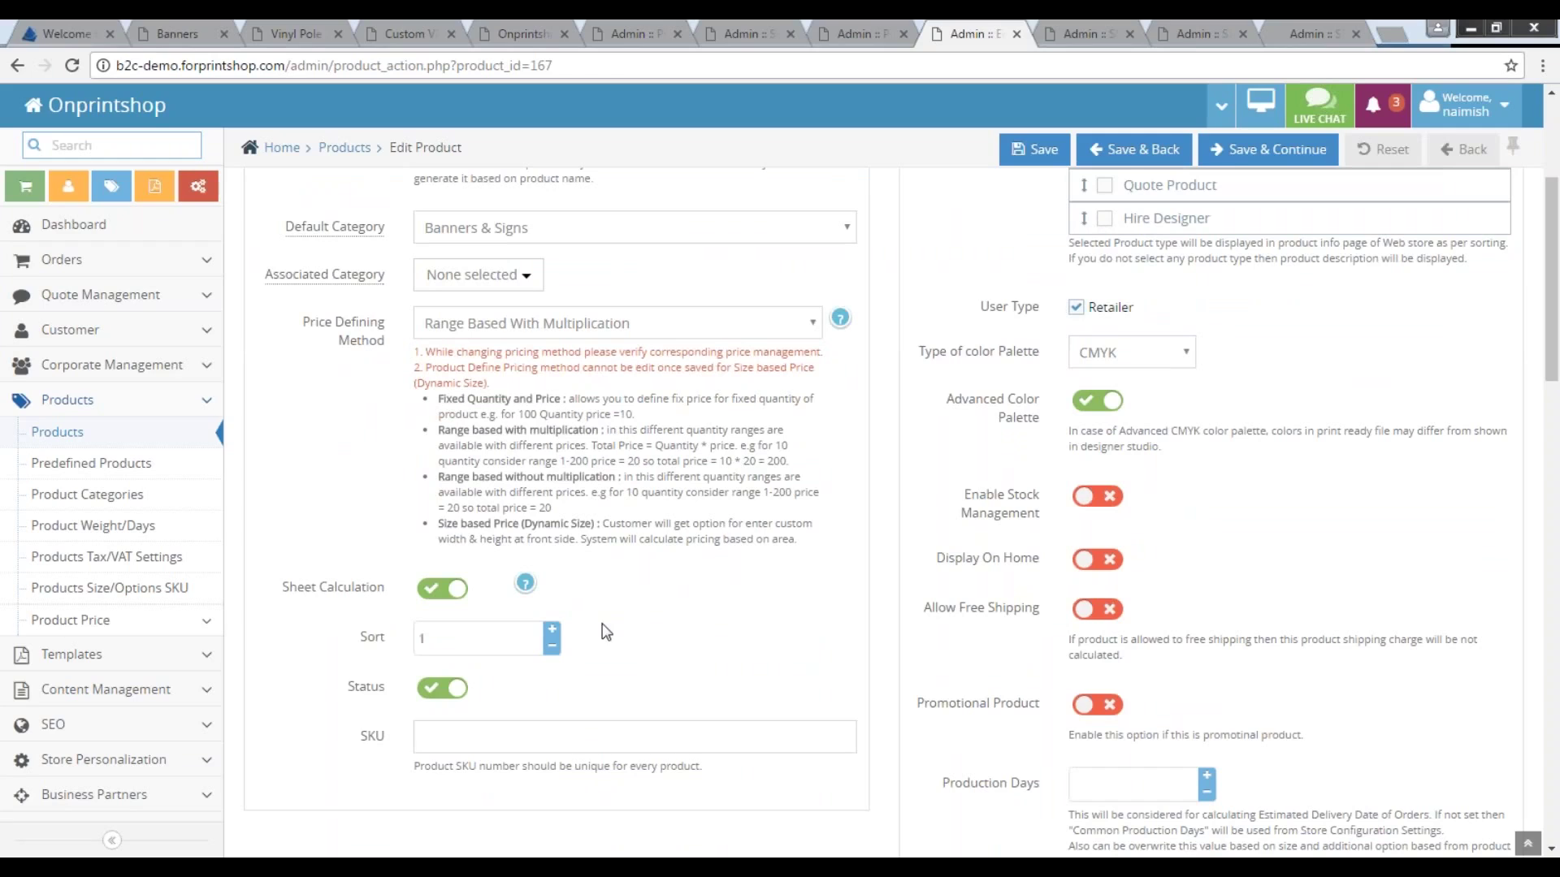
{"action": "left_click_drag", "start_coordinate": [284, 590], "coordinate": [383, 583]}
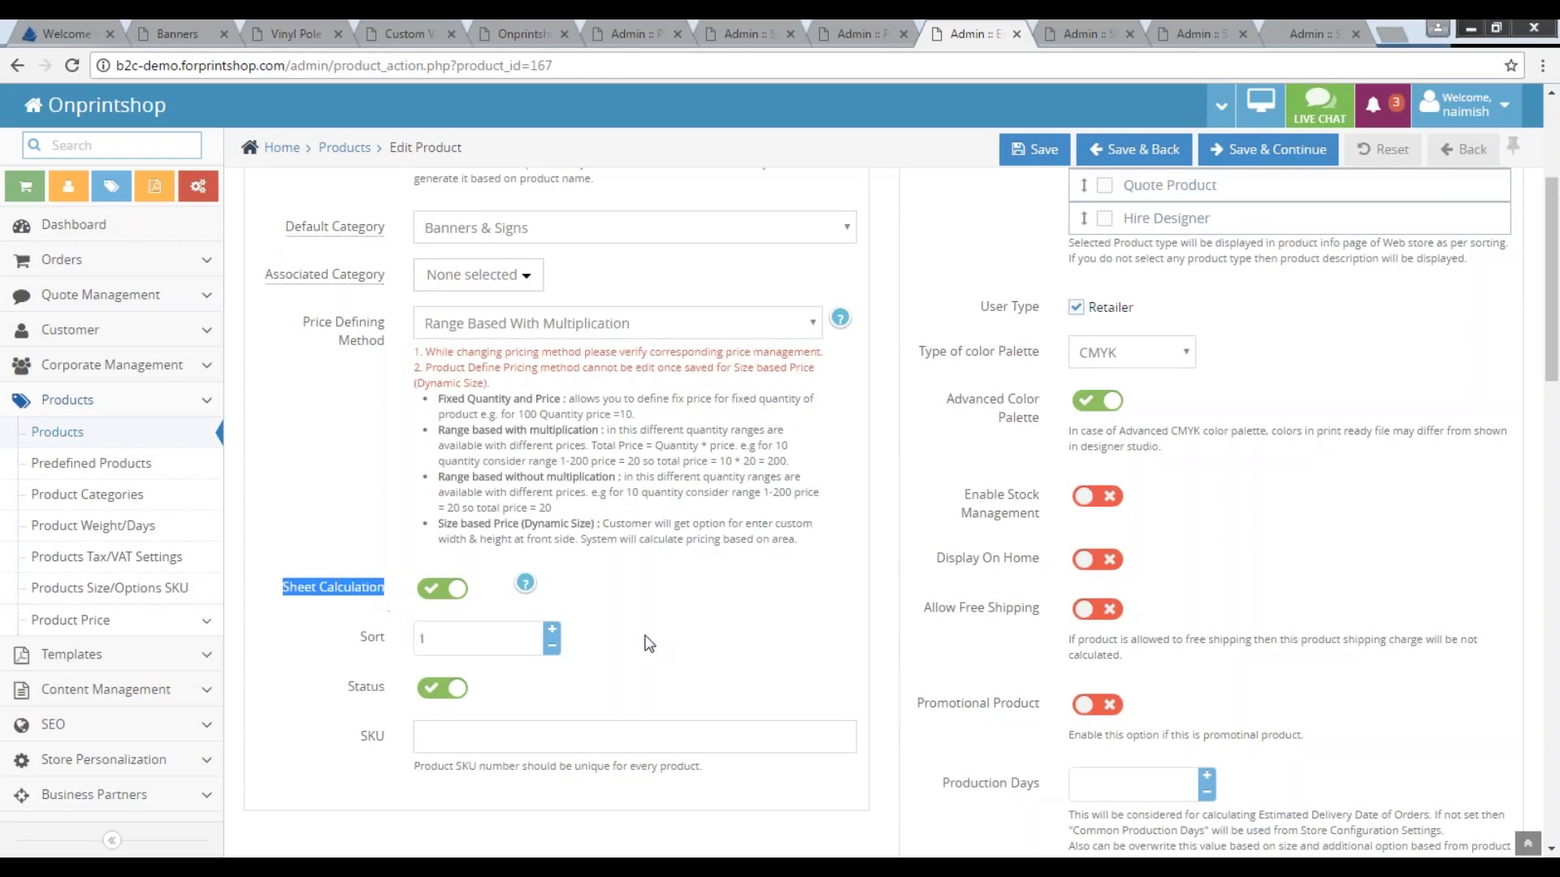
{"action": "scroll", "coordinate": [668, 650], "scroll_direction": "up", "scroll_amount": 1}
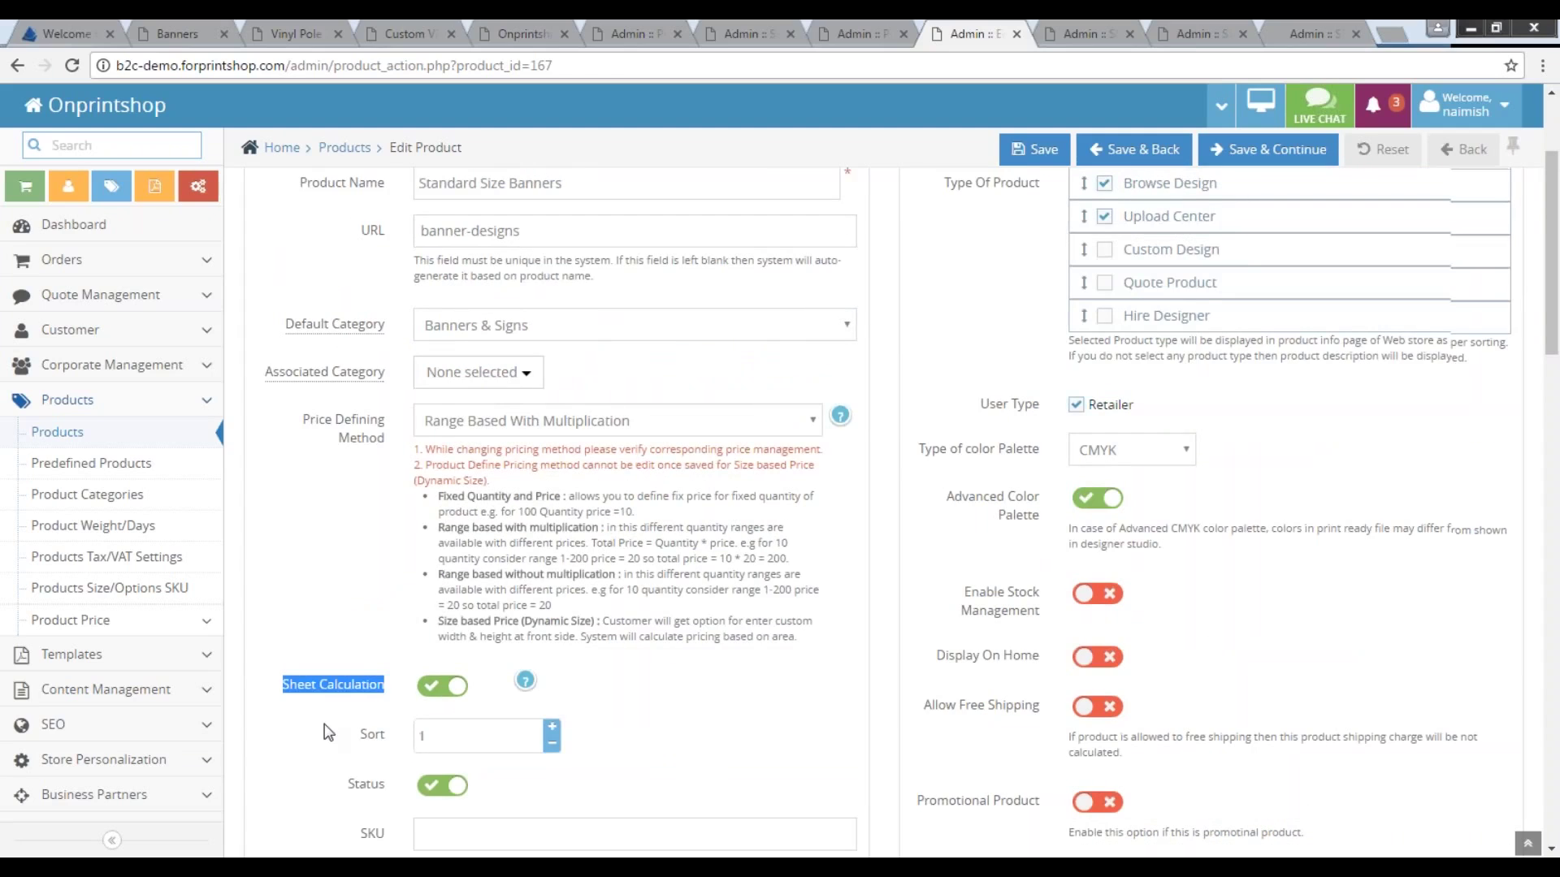
{"action": "scroll", "coordinate": [329, 731], "scroll_direction": "up", "scroll_amount": 2}
{"action": "scroll", "coordinate": [437, 792], "scroll_direction": "down", "scroll_amount": 2}
{"action": "scroll", "coordinate": [422, 569], "scroll_direction": "up", "scroll_amount": 2}
{"action": "left_click", "coordinate": [420, 213]}
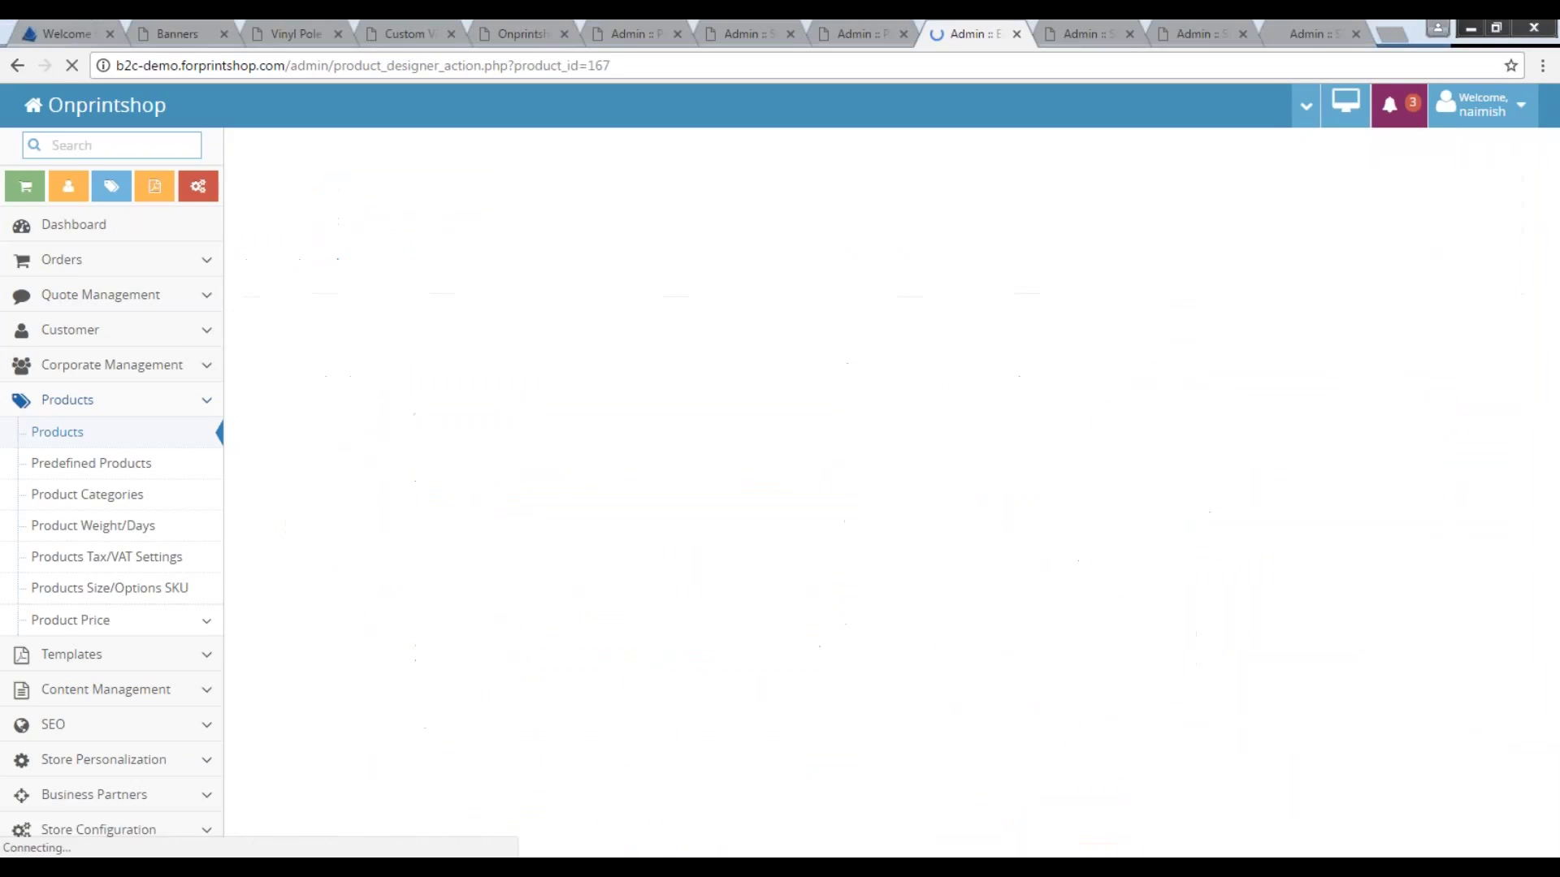
Point out the 72 x 36 inch size title and its 4 jobs per sheet.
{"action": "left_click_drag", "start_coordinate": [383, 413], "coordinate": [295, 412]}
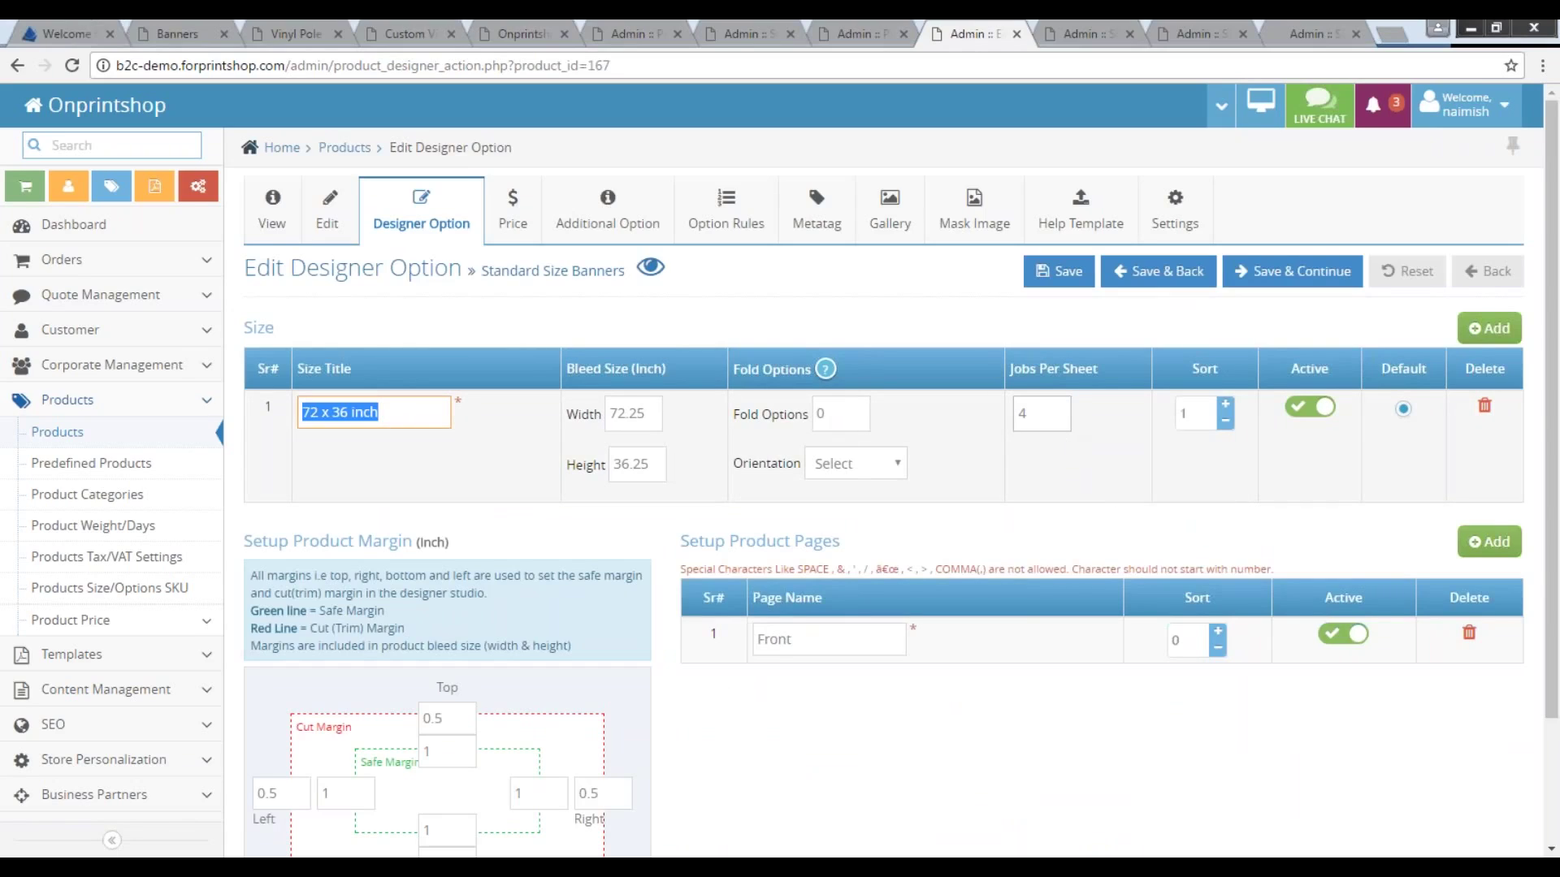
{"action": "left_click", "coordinate": [1022, 413]}
{"action": "left_click_drag", "start_coordinate": [378, 413], "coordinate": [297, 411]}
{"action": "left_click", "coordinate": [1030, 415]}
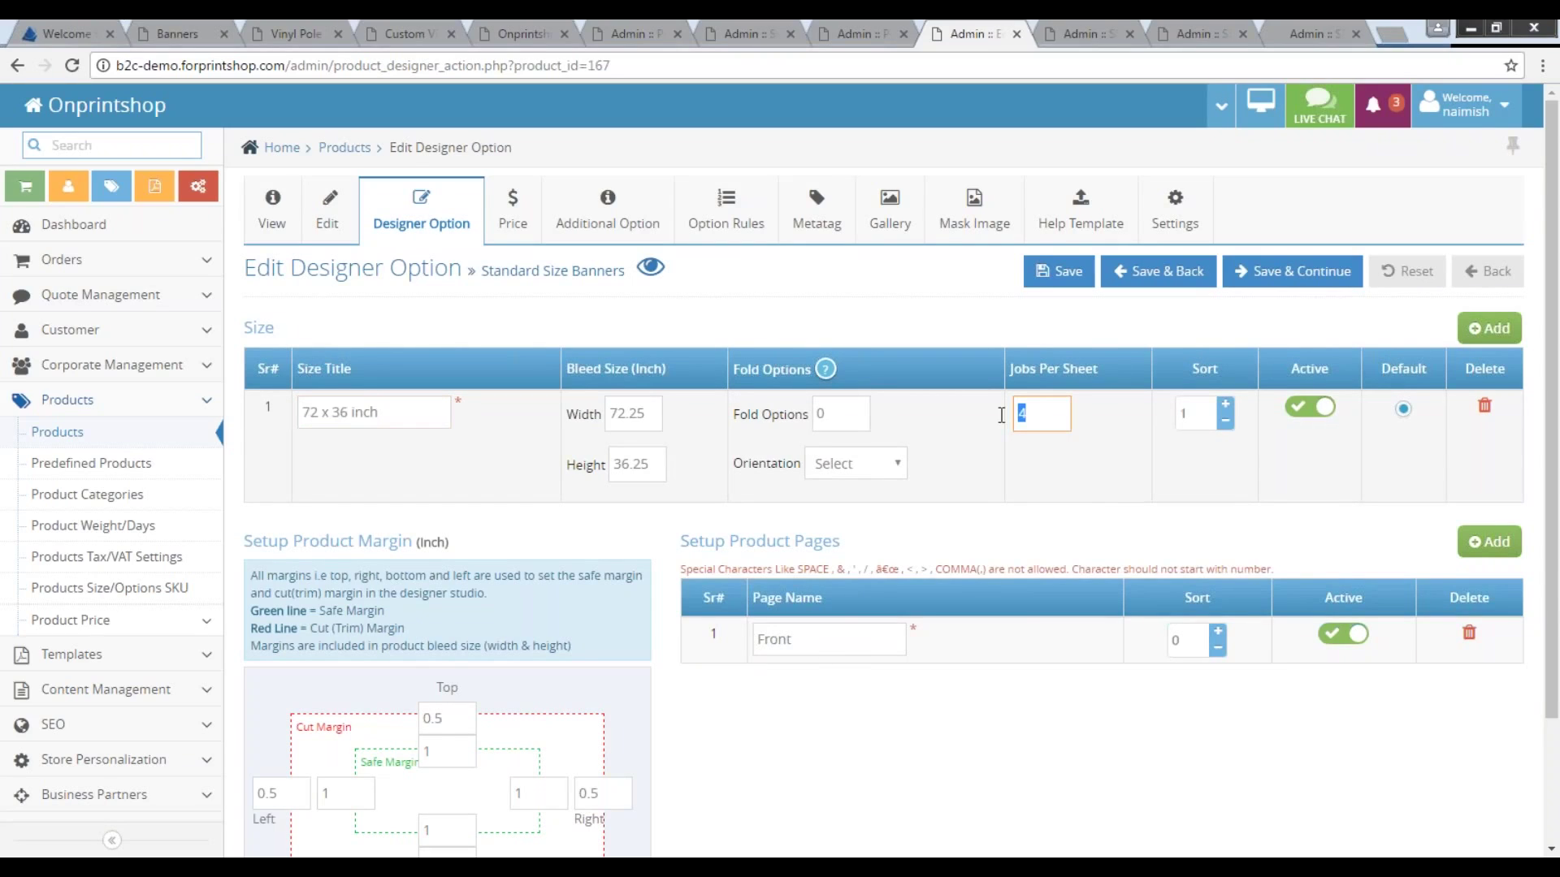
{"action": "double_click", "coordinate": [1053, 413]}
Check the first price range's 2.0347222 price, then open the Additional Options list.
{"action": "left_click", "coordinate": [513, 213]}
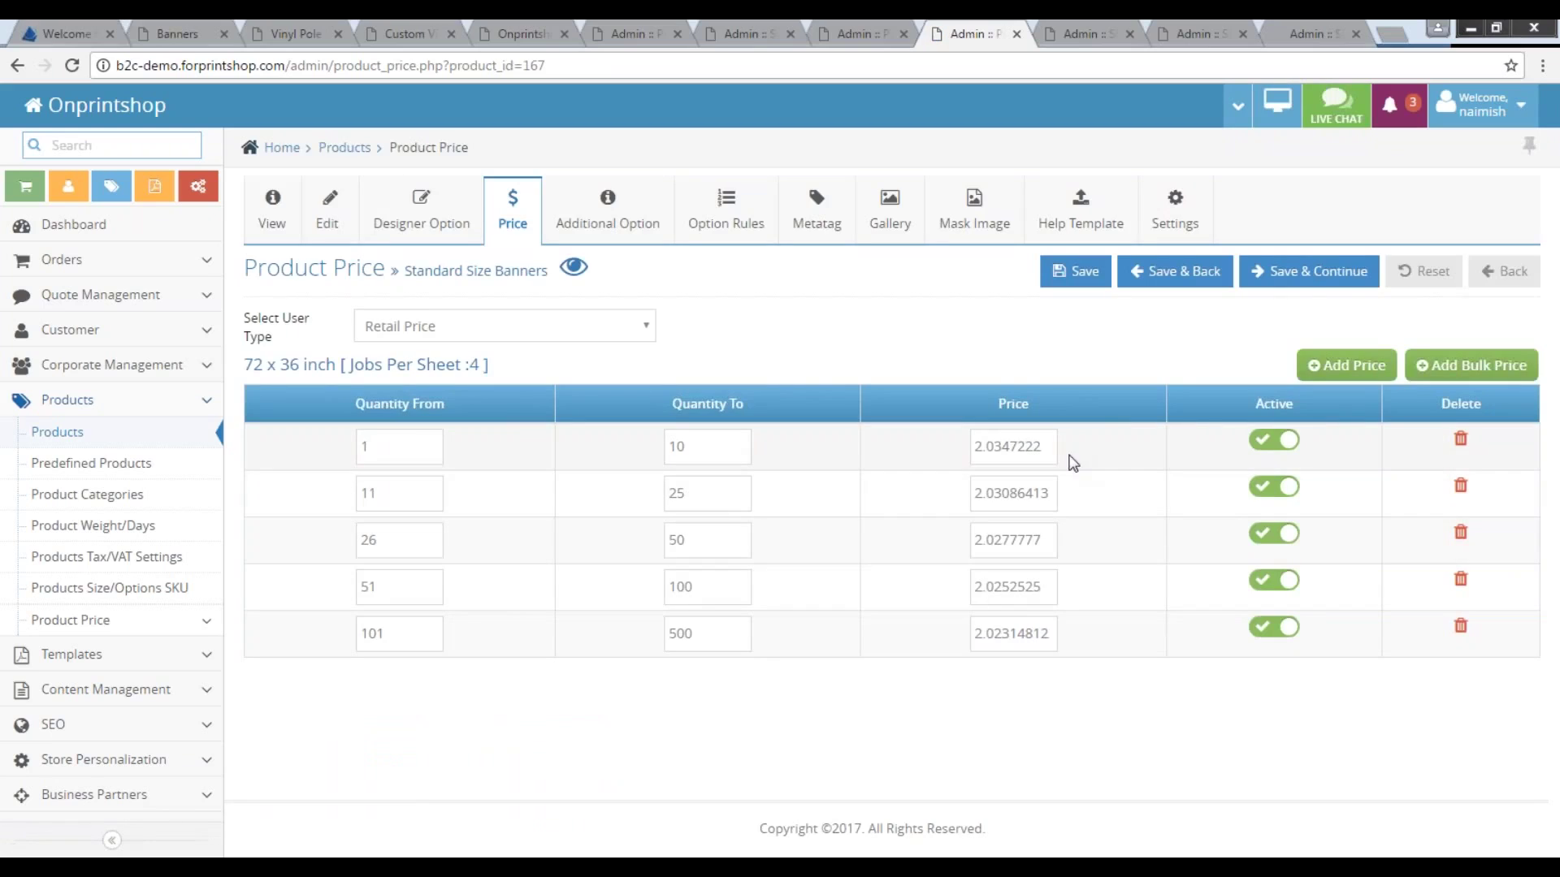
{"action": "double_click", "coordinate": [1049, 446]}
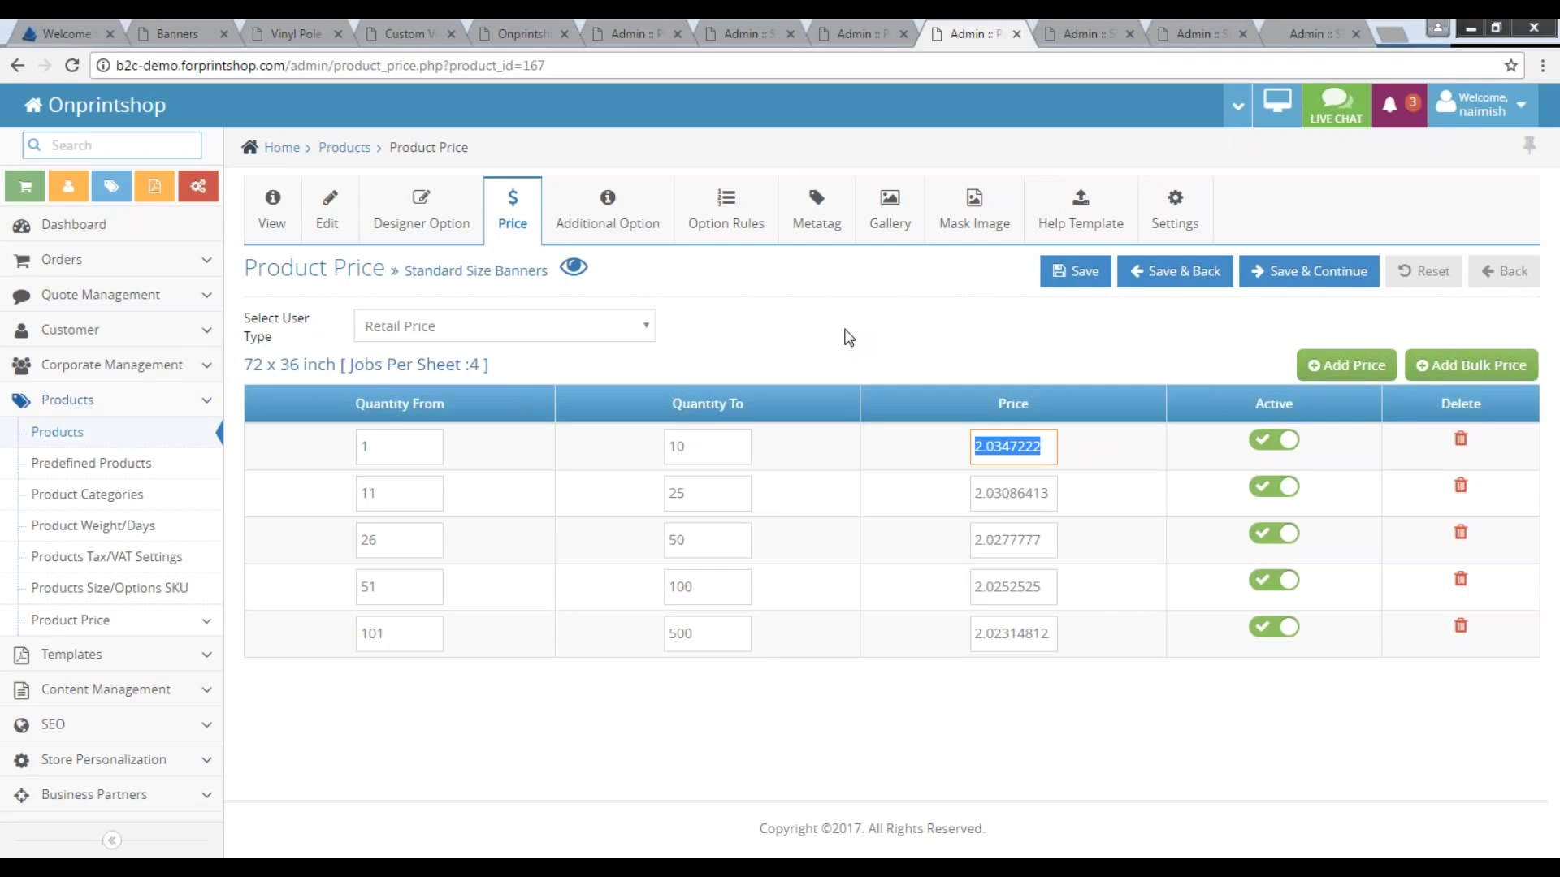
{"action": "left_click", "coordinate": [1047, 447]}
{"action": "left_click", "coordinate": [611, 213]}
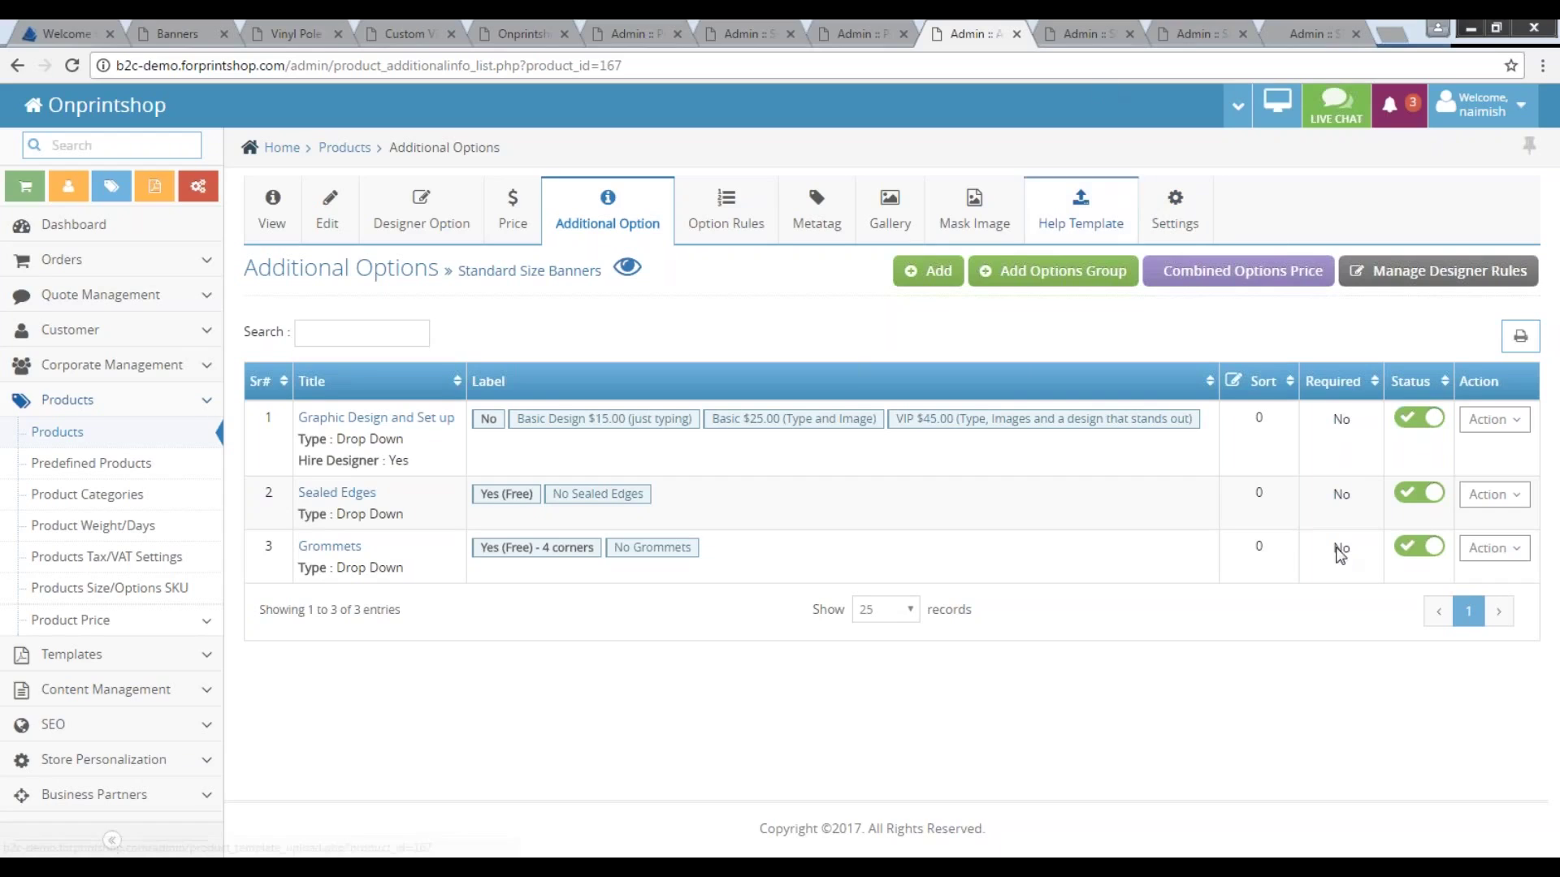
Switch browser tabs to the Shipping Method list with Weight Based, UPS, FedEx and Local Pickup.
{"action": "key", "text": "ctrl+Tab"}
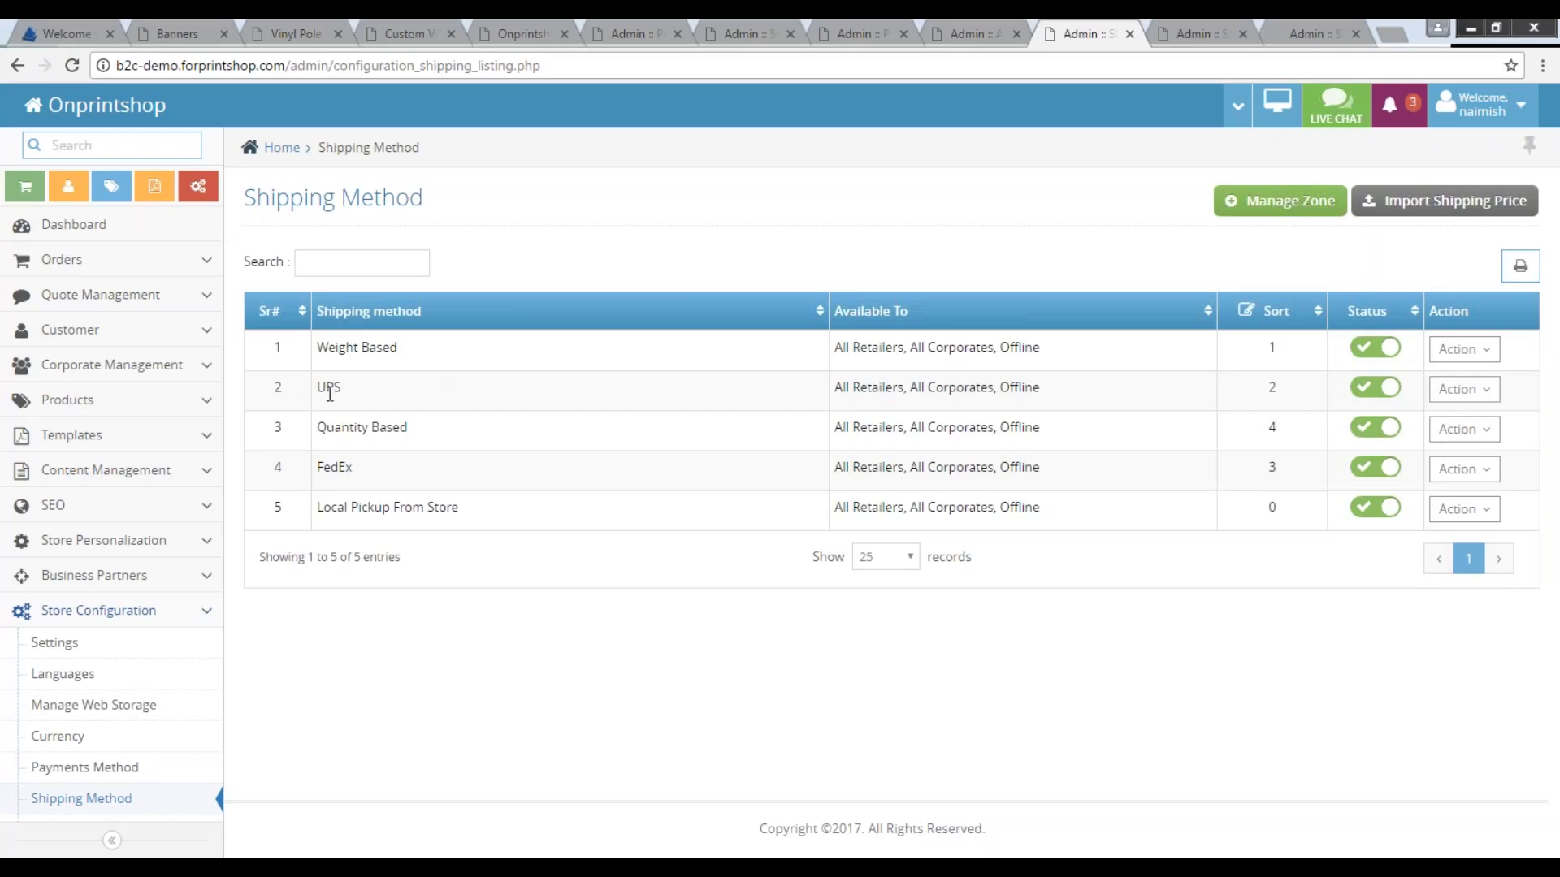
{"action": "left_click", "coordinate": [1452, 391]}
{"action": "left_click", "coordinate": [1295, 423]}
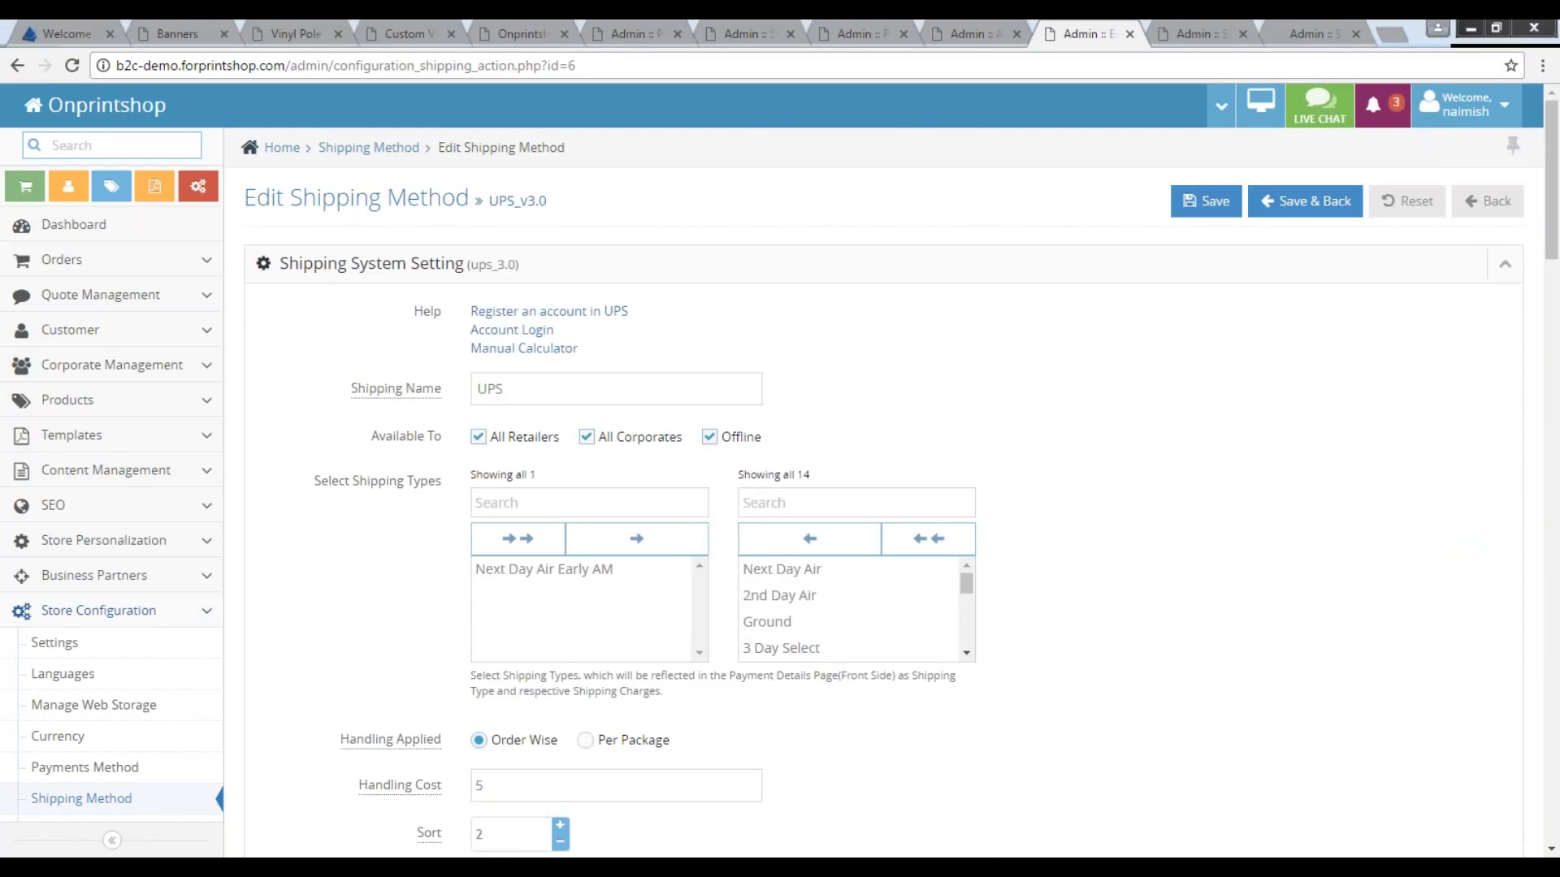
{"action": "scroll", "coordinate": [1292, 543], "scroll_direction": "down", "scroll_amount": 6}
{"action": "scroll", "coordinate": [1297, 546], "scroll_direction": "down", "scroll_amount": 8}
{"action": "scroll", "coordinate": [1297, 546], "scroll_direction": "down", "scroll_amount": 10}
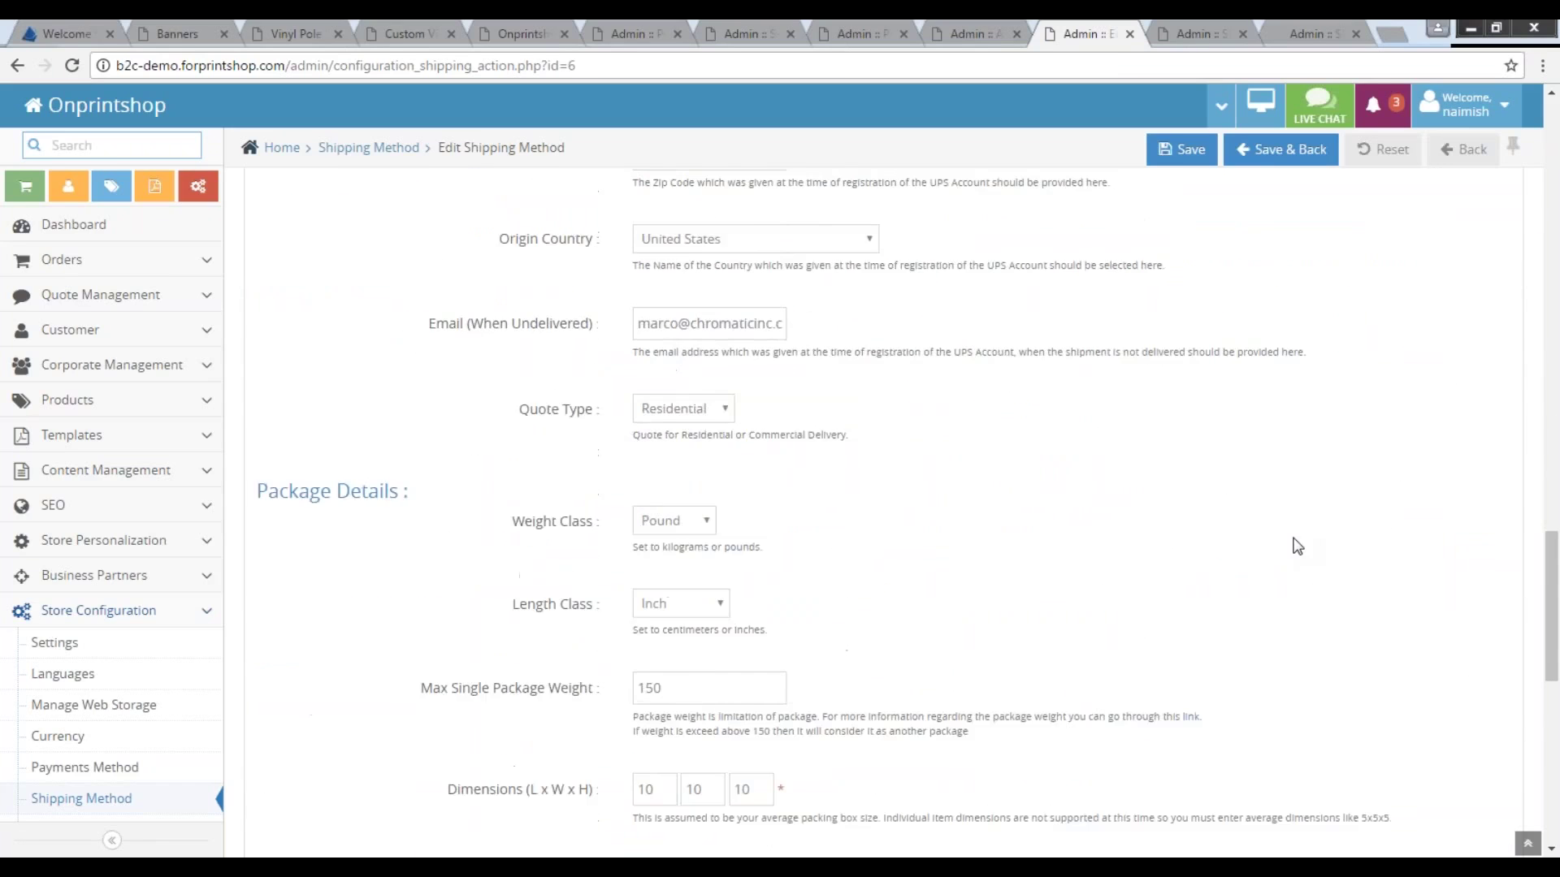
{"action": "scroll", "coordinate": [1297, 546], "scroll_direction": "down", "scroll_amount": 4}
{"action": "left_click_drag", "start_coordinate": [678, 399], "coordinate": [612, 399]}
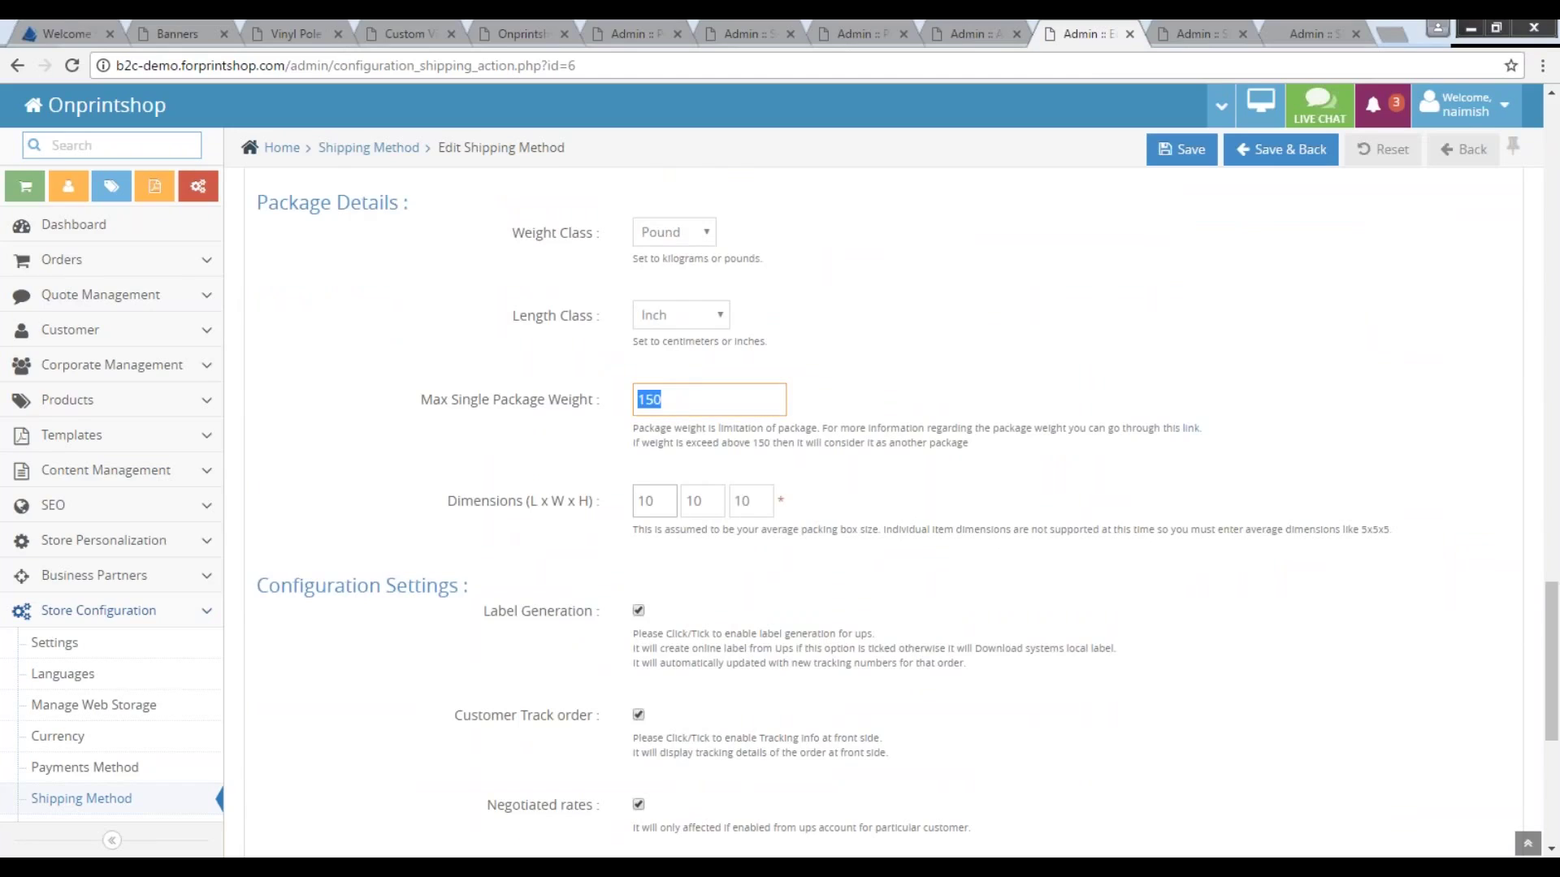
{"action": "left_click", "coordinate": [691, 501]}
{"action": "left_click", "coordinate": [751, 501]}
{"action": "scroll", "coordinate": [926, 289], "scroll_direction": "up", "scroll_amount": 5}
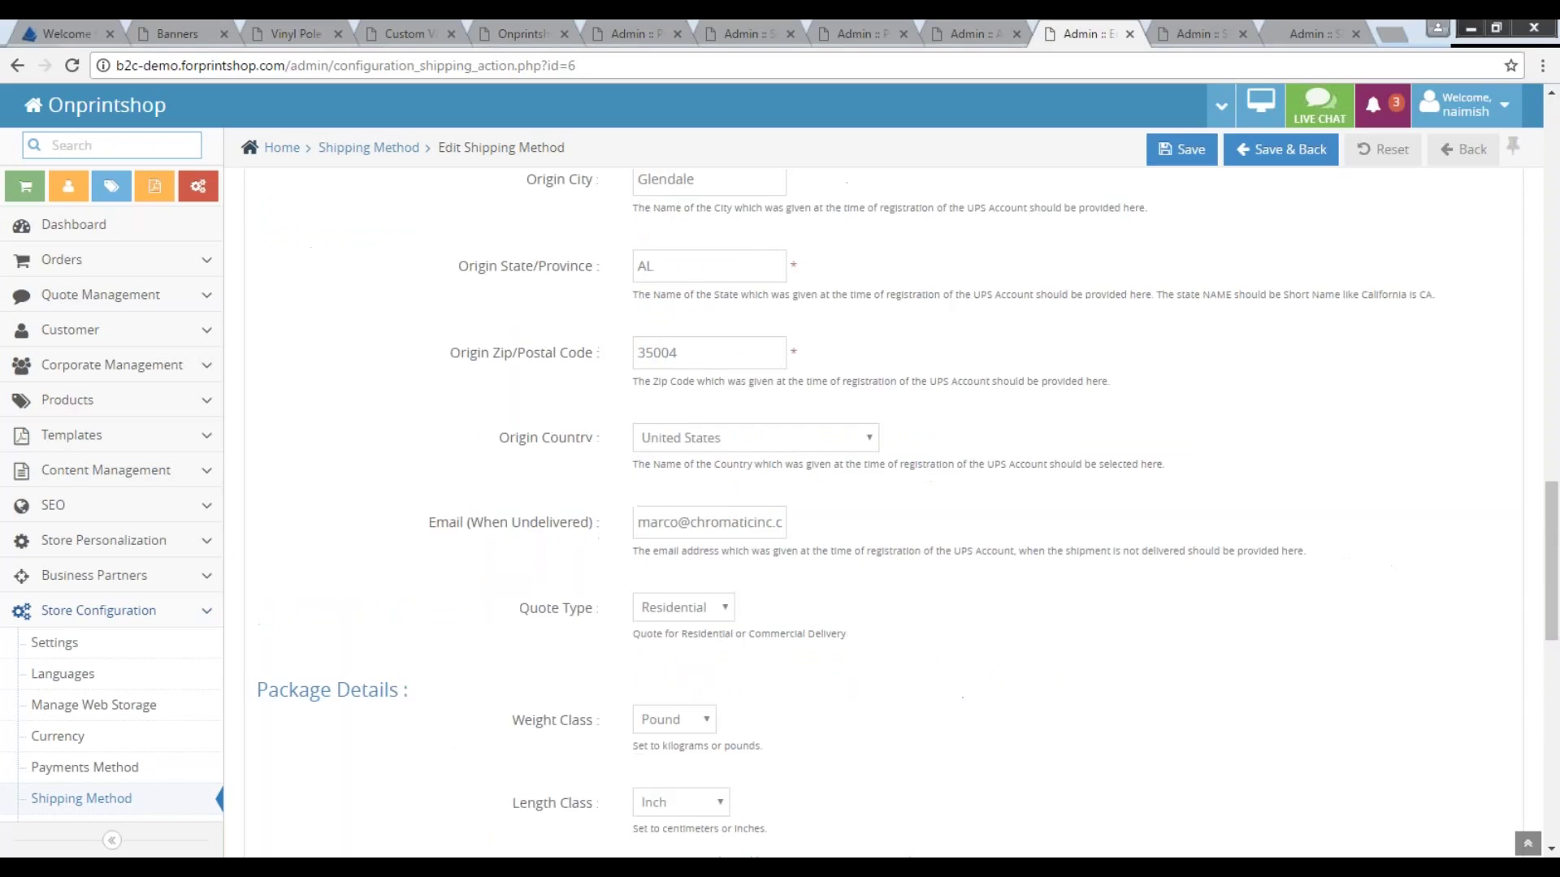
{"action": "left_click", "coordinate": [80, 798]}
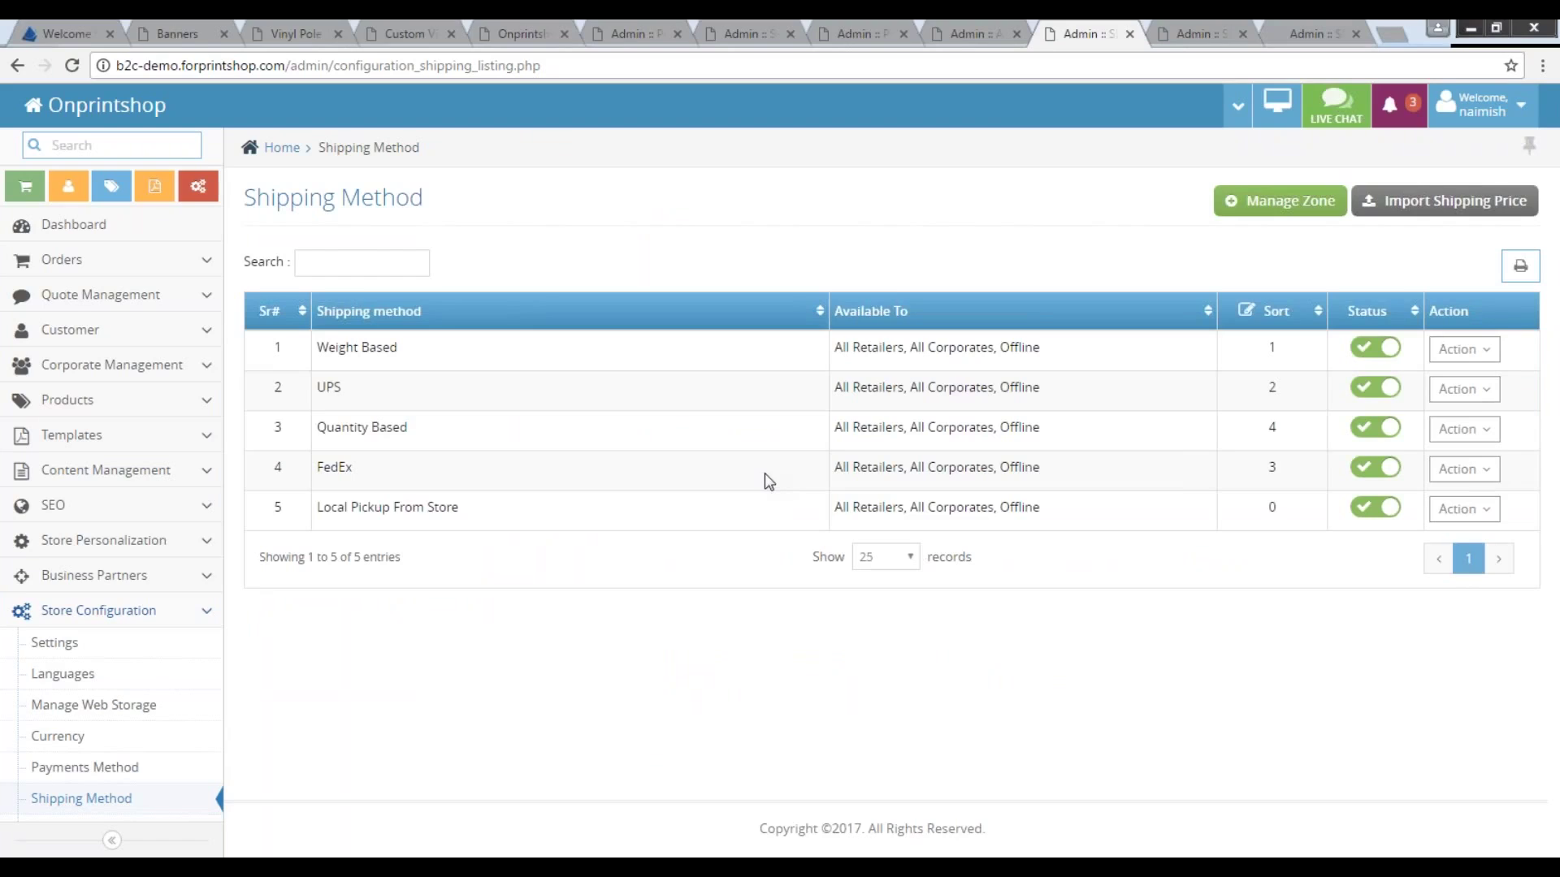
{"action": "left_click", "coordinate": [1463, 390]}
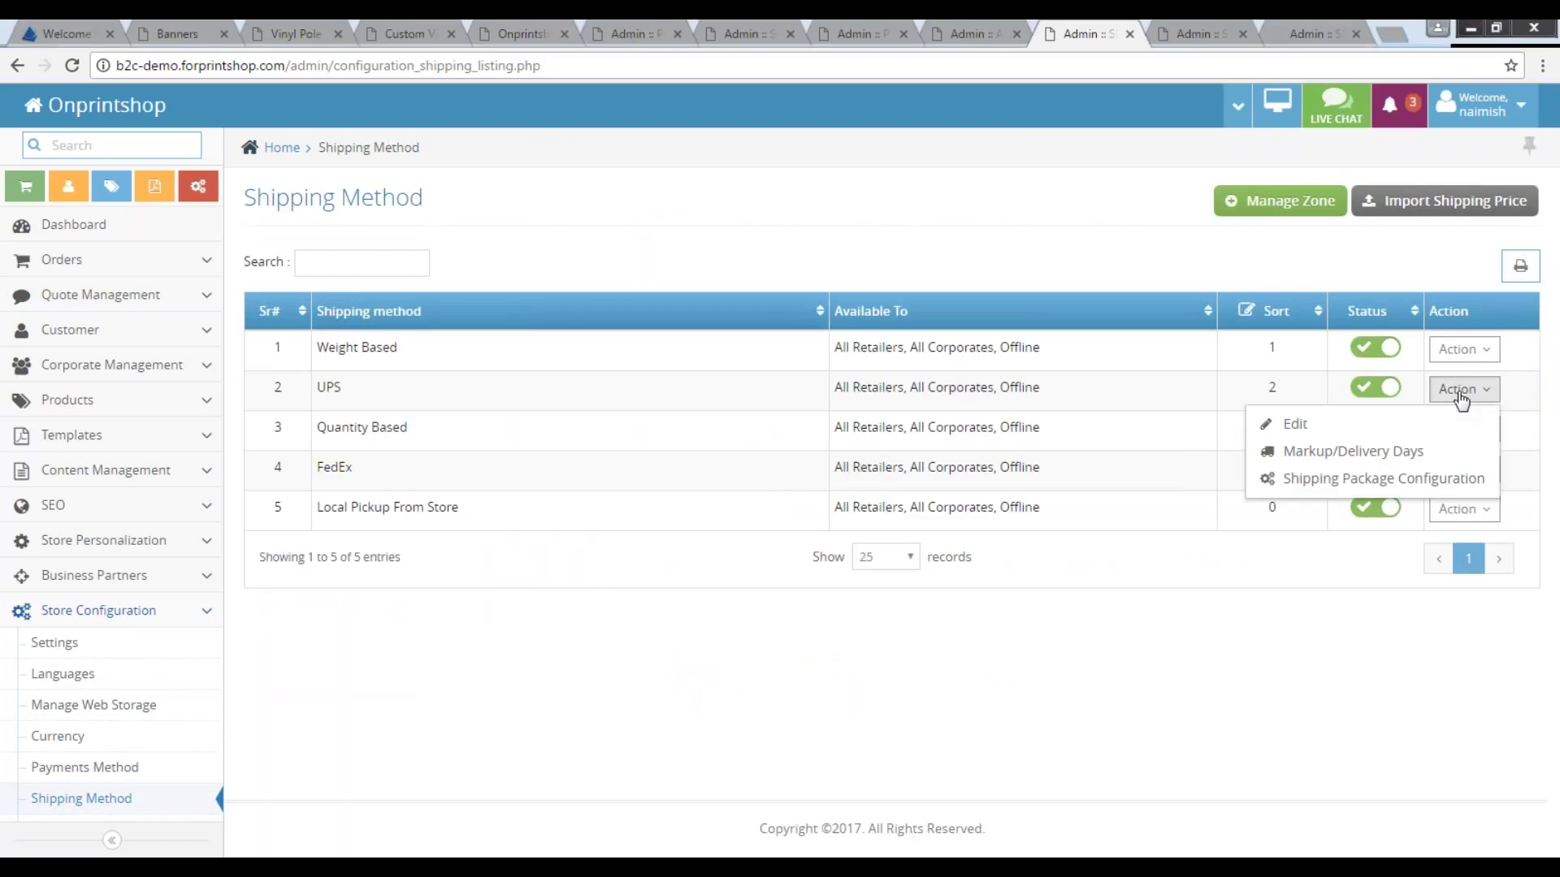
Open UPS Shipping Package Configuration and select Vinyl Pole Banners as the product.
{"action": "left_click", "coordinate": [1355, 481]}
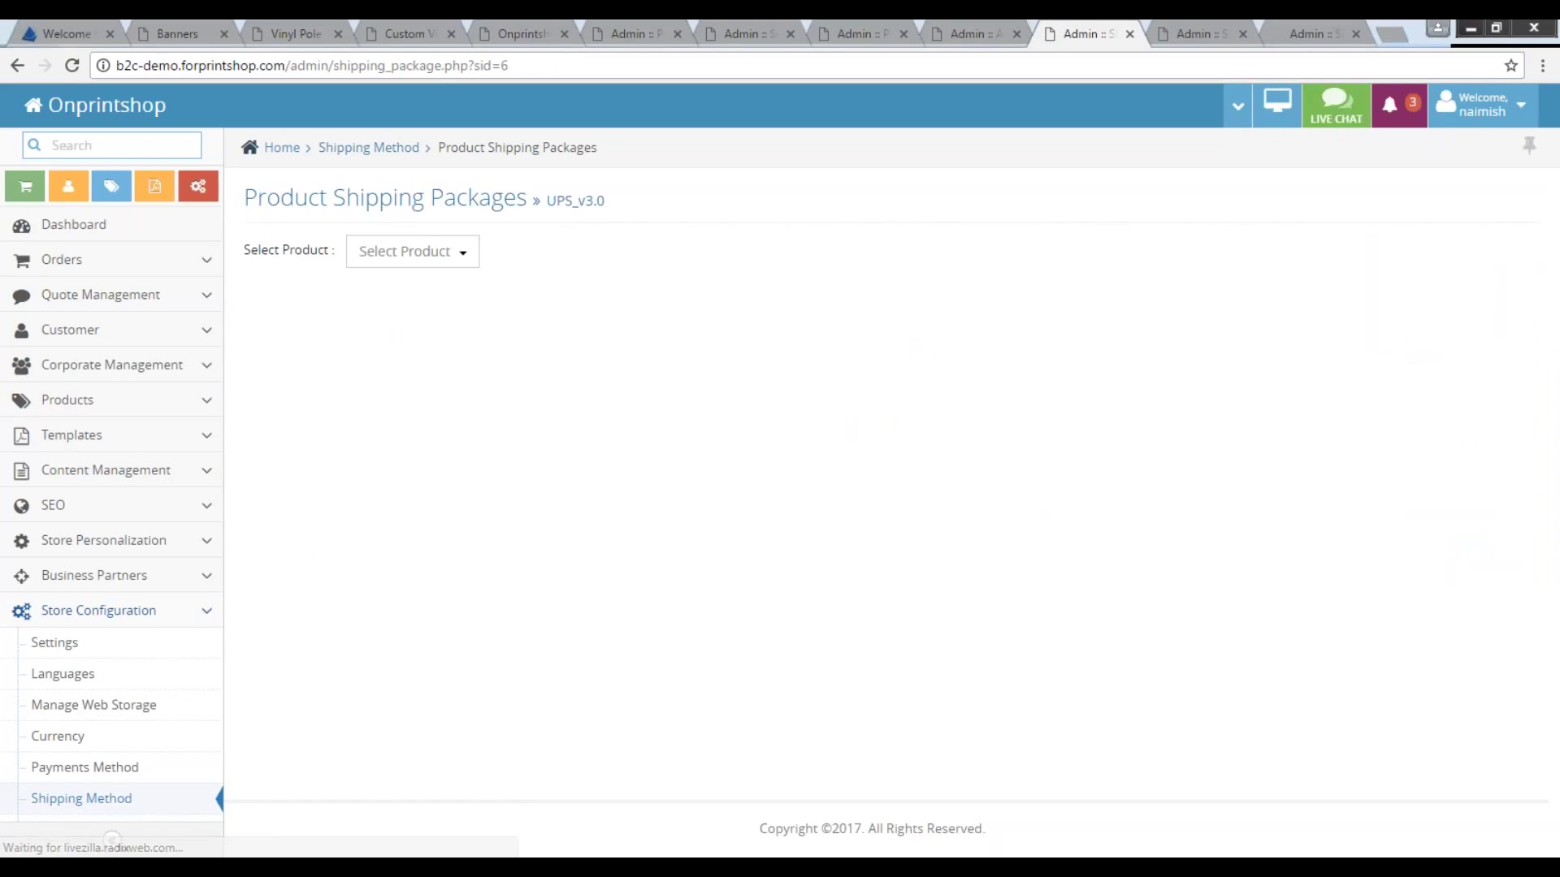
{"action": "left_click_drag", "start_coordinate": [244, 198], "coordinate": [519, 197]}
{"action": "left_click", "coordinate": [412, 251]}
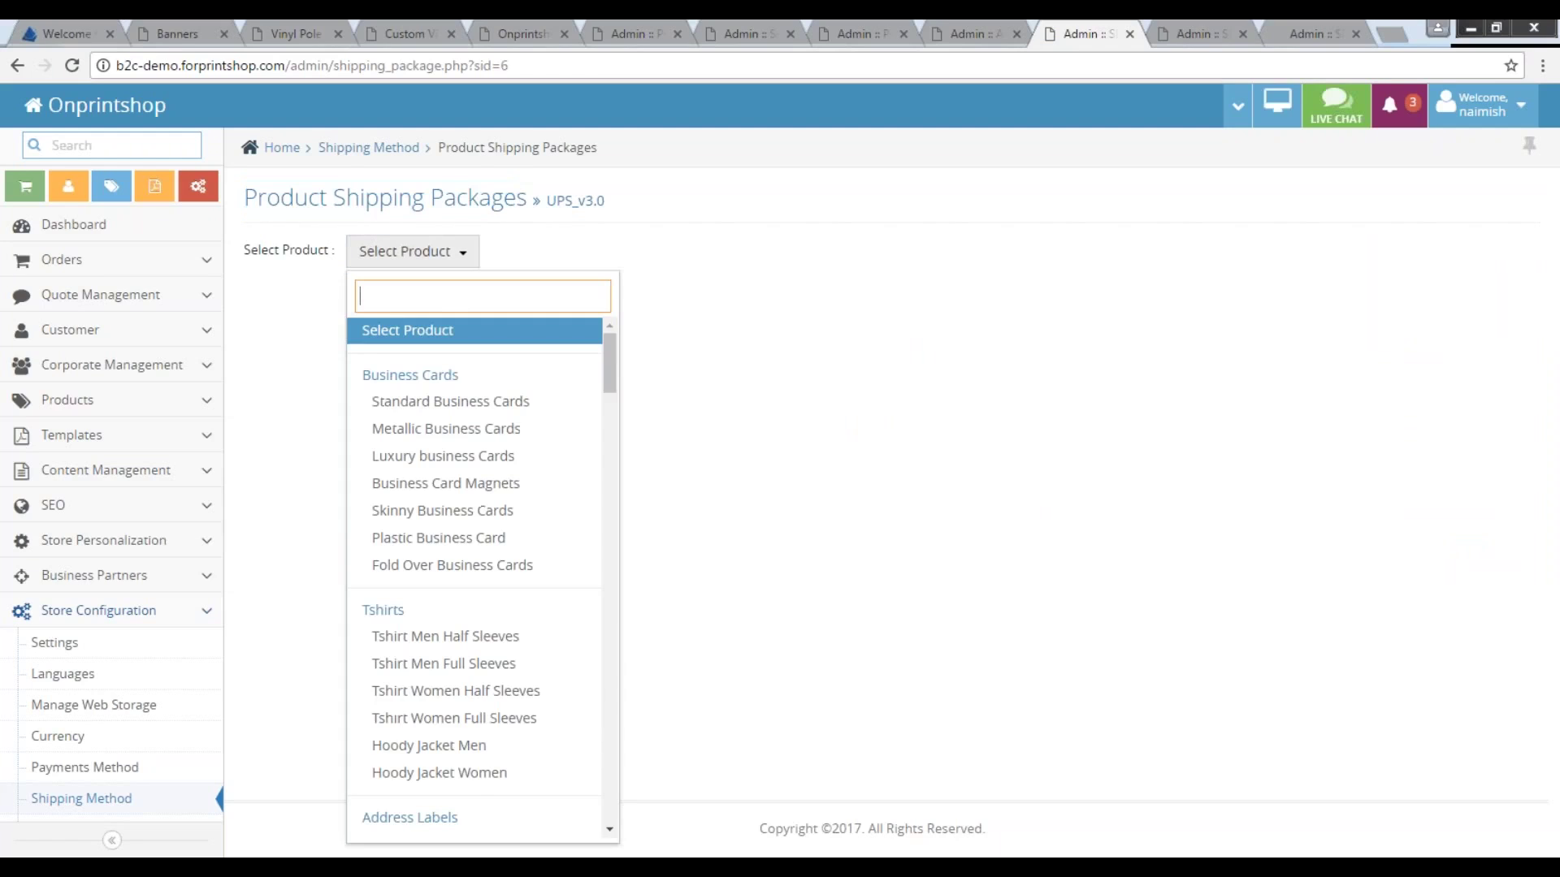
{"action": "type", "text": "pole"}
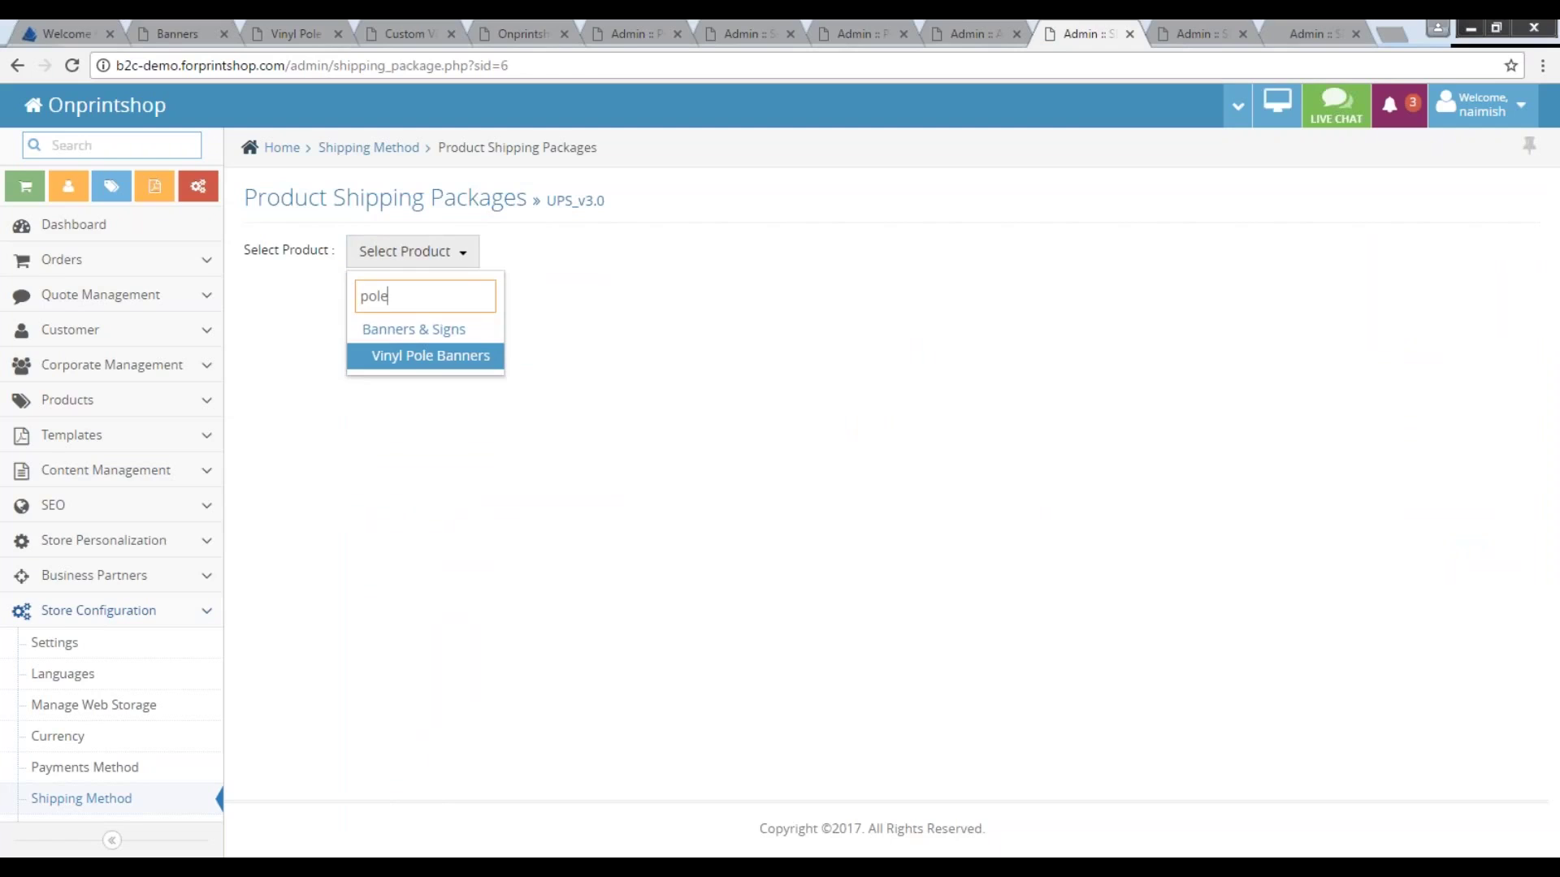
{"action": "left_click", "coordinate": [473, 355]}
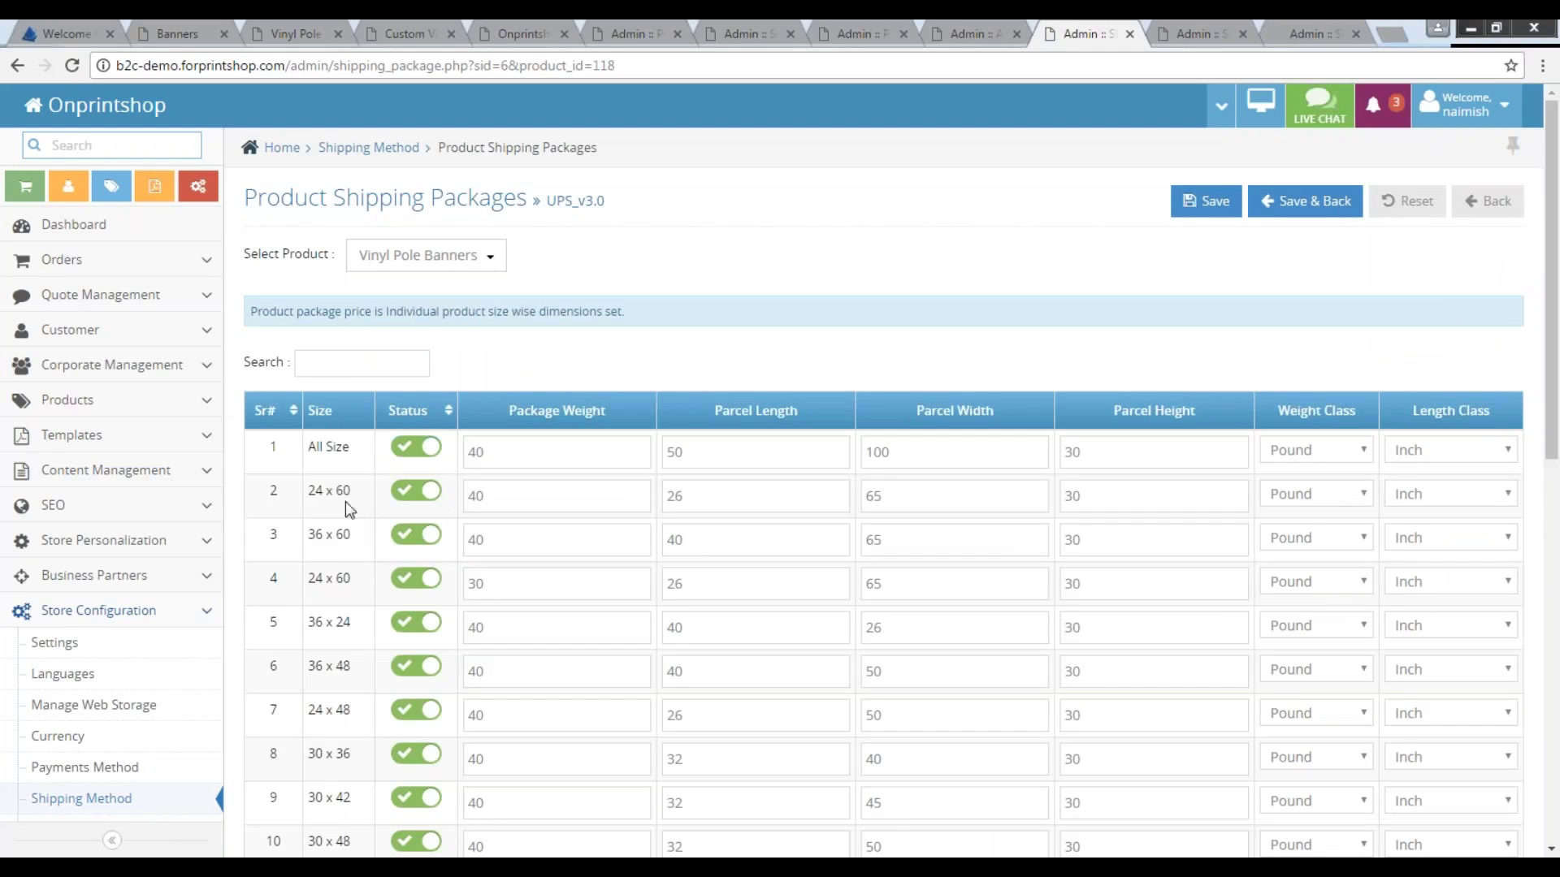
Review the 24 x 60 and 36 x 60 package weights and parcel dimensions, then reopen the product list.
{"action": "left_click_drag", "start_coordinate": [359, 492], "coordinate": [311, 493]}
{"action": "left_click", "coordinate": [517, 497]}
{"action": "left_click", "coordinate": [512, 542]}
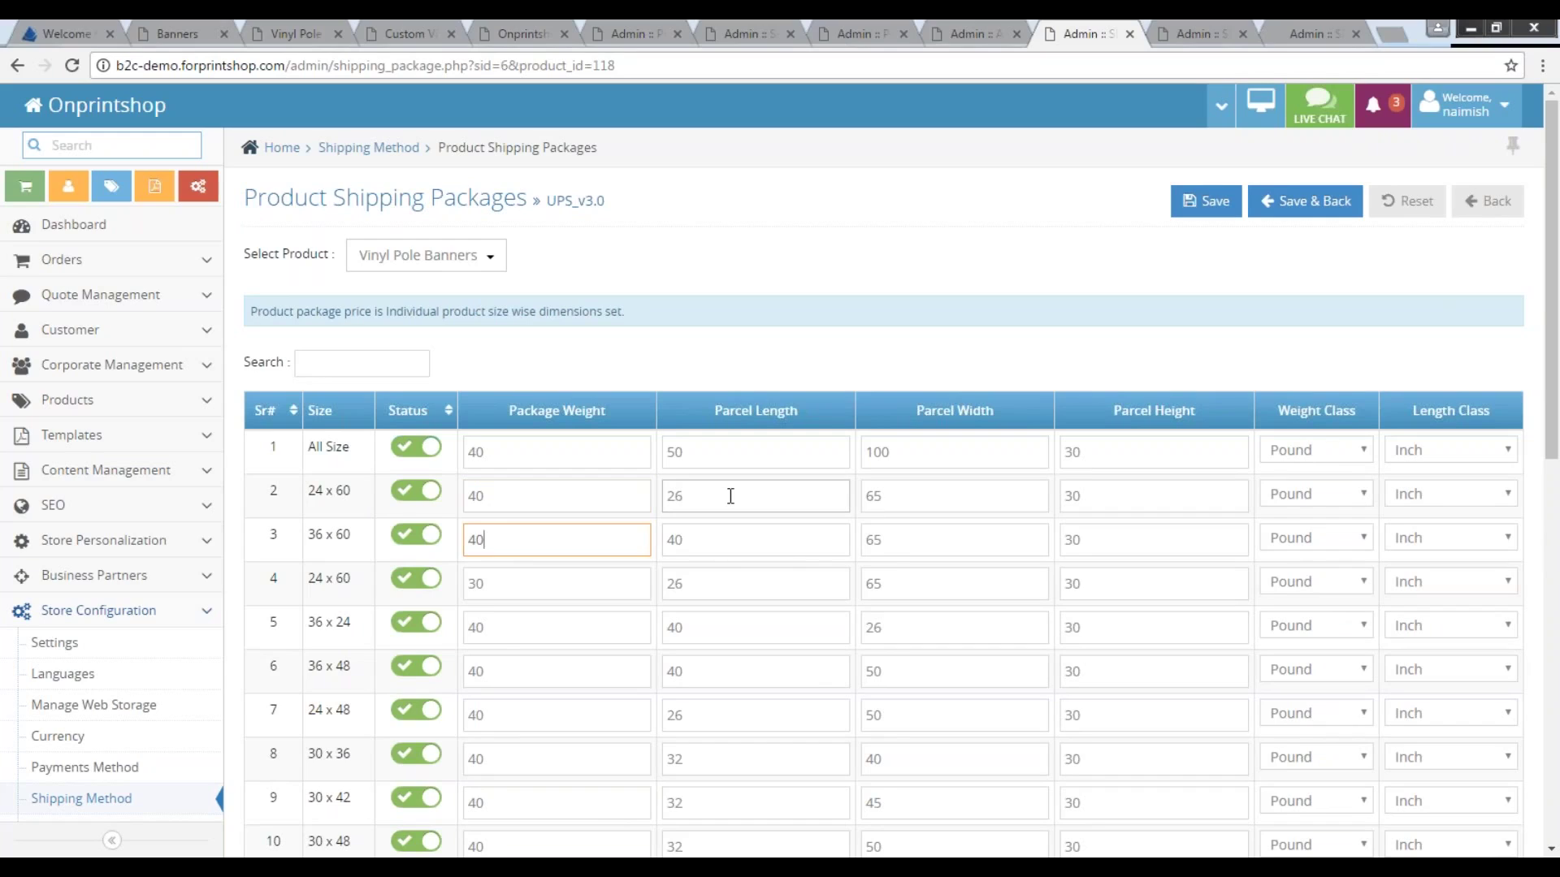
{"action": "triple_click", "coordinate": [362, 495]}
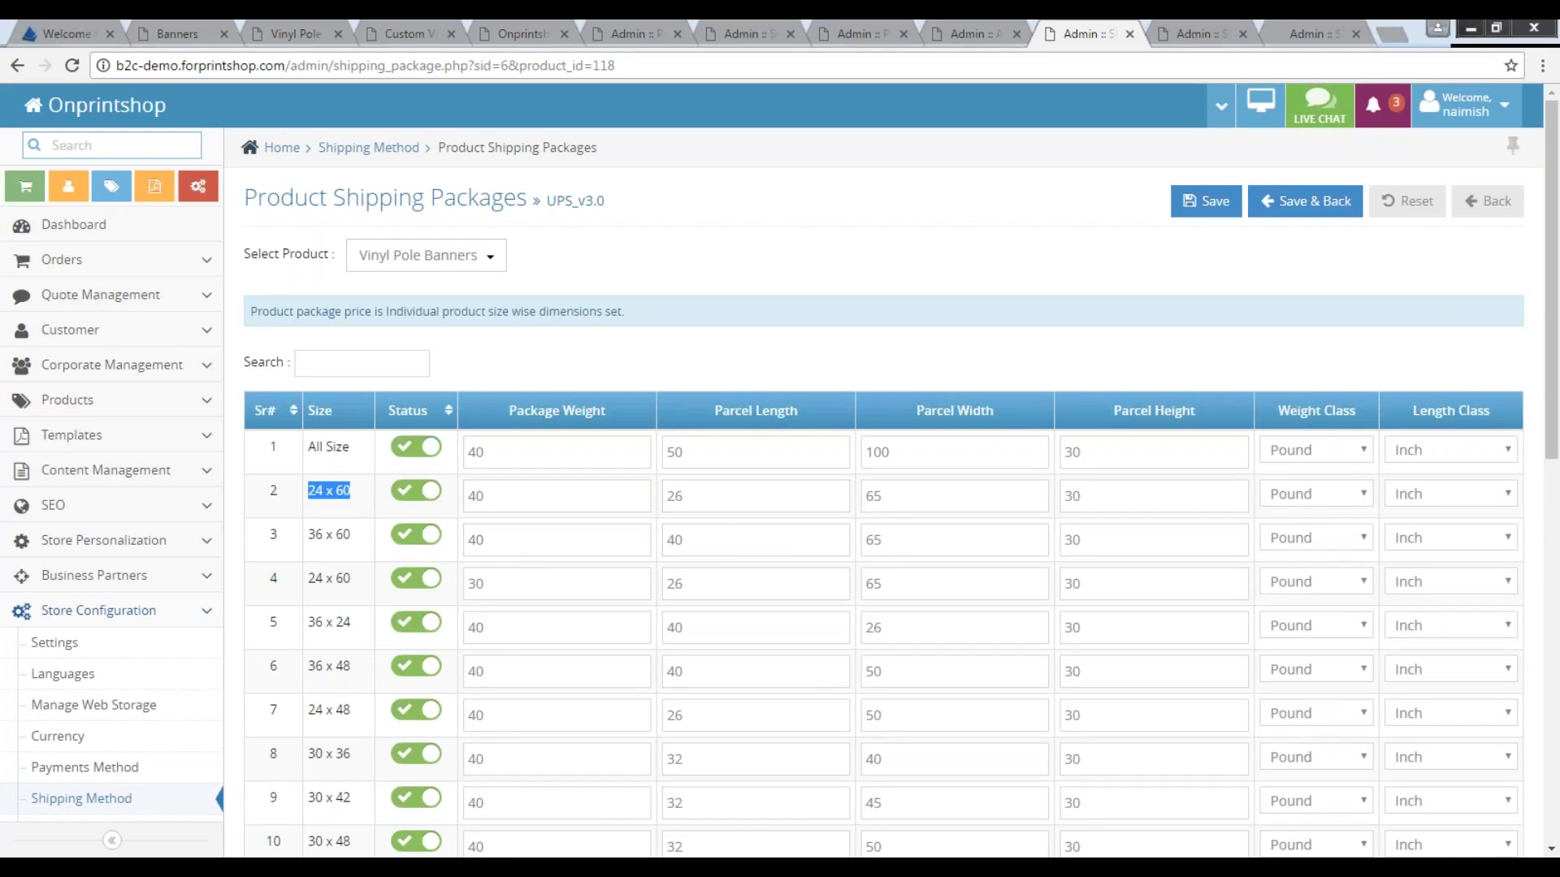
{"action": "left_click", "coordinate": [720, 497]}
{"action": "left_click", "coordinate": [980, 488]}
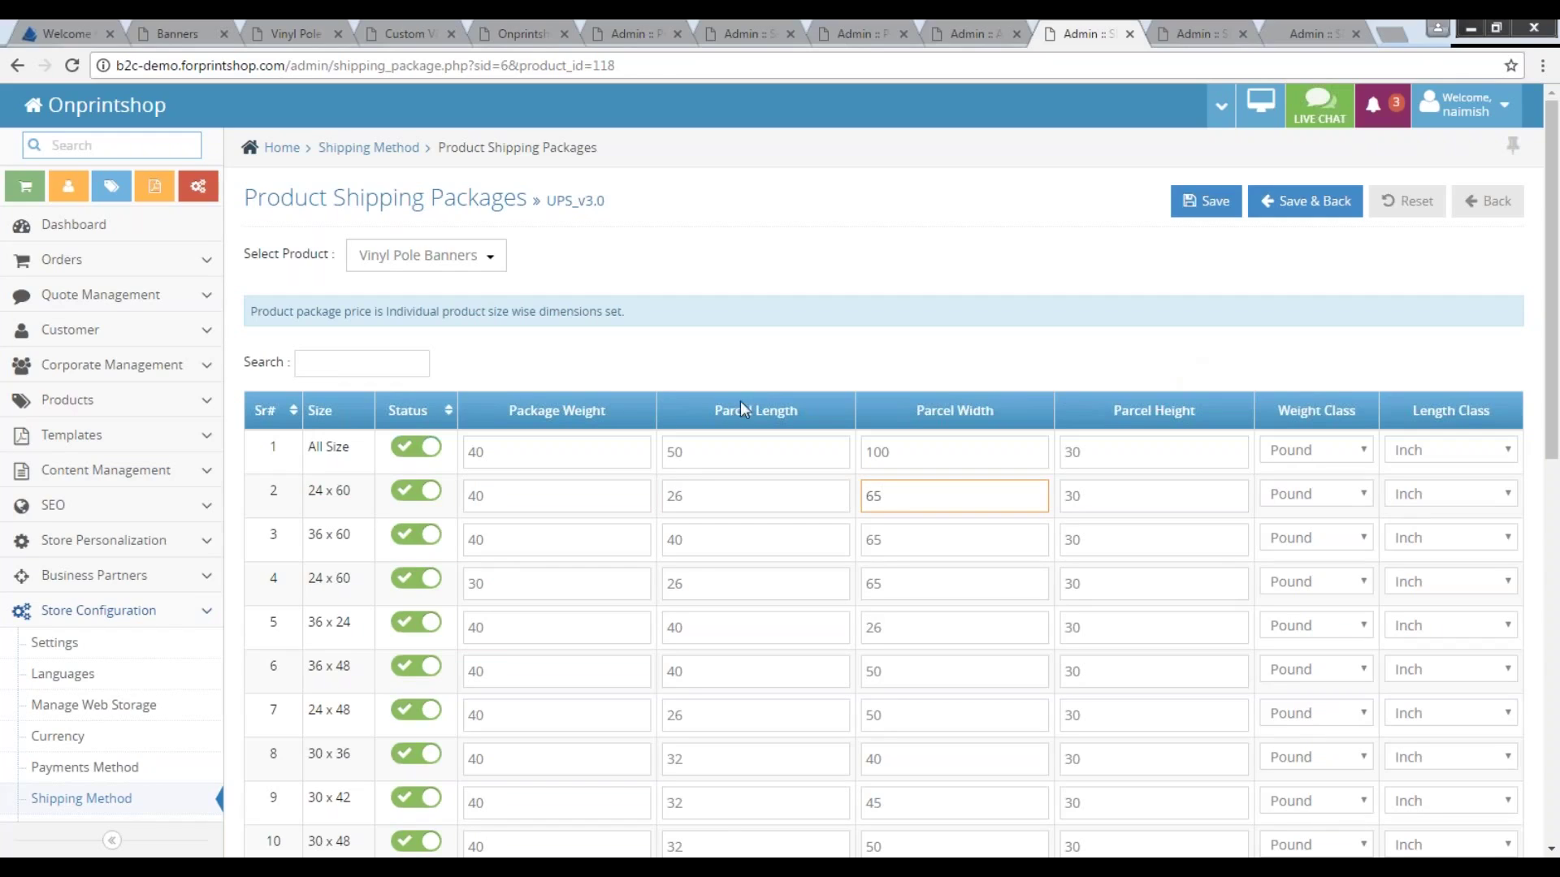
{"action": "left_click", "coordinate": [489, 276]}
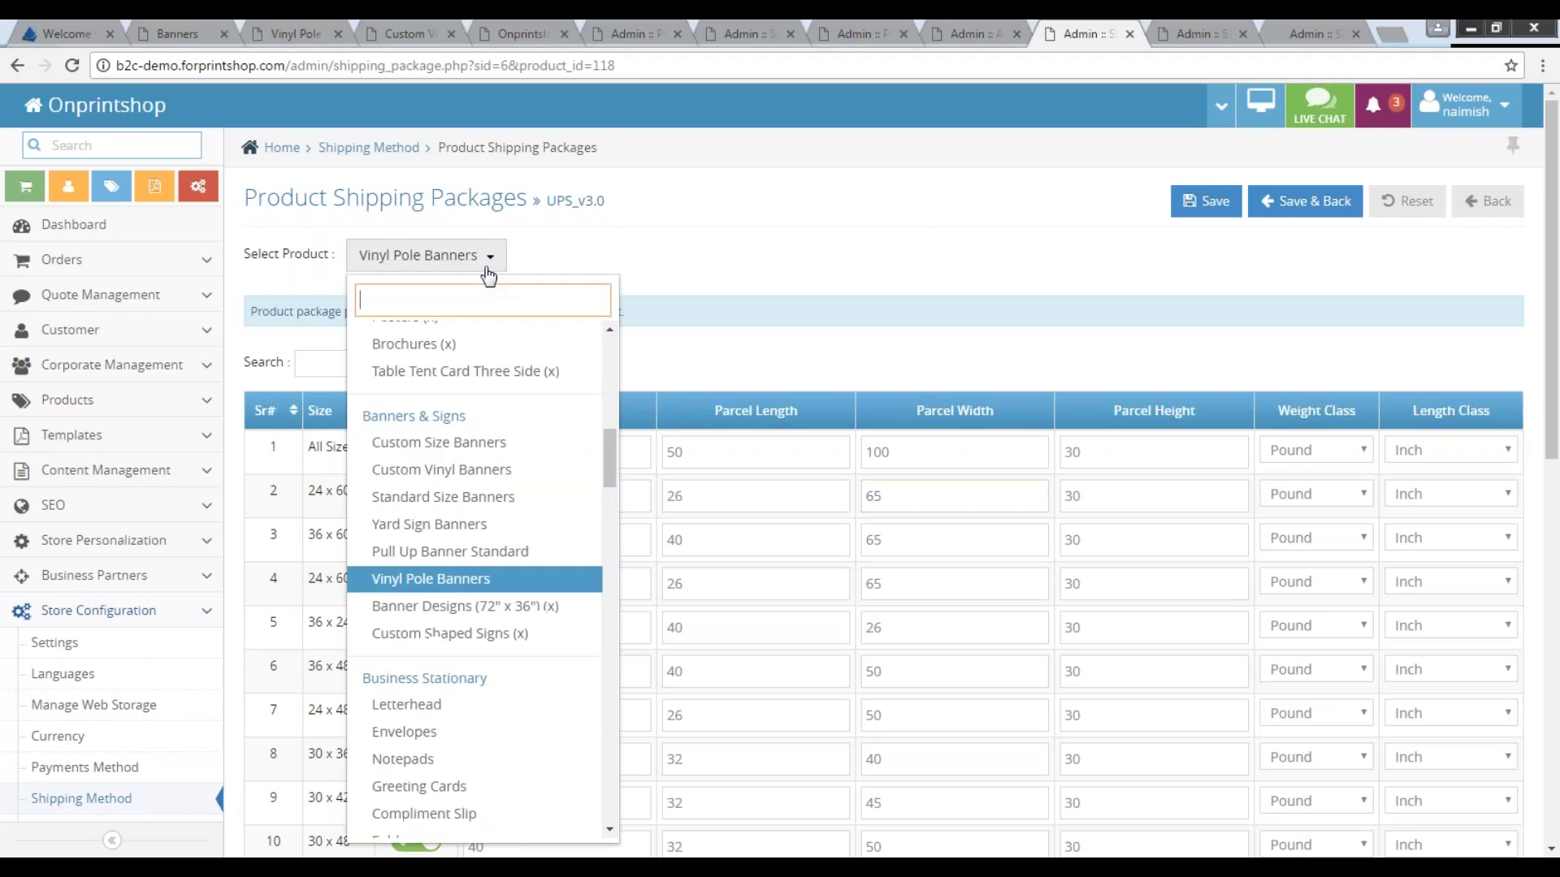
Activate Yard Sign Banners' All Size, 24 x 24 and 60 x 48 packages, then go to Custom size Product packages.
{"action": "left_click", "coordinate": [446, 523]}
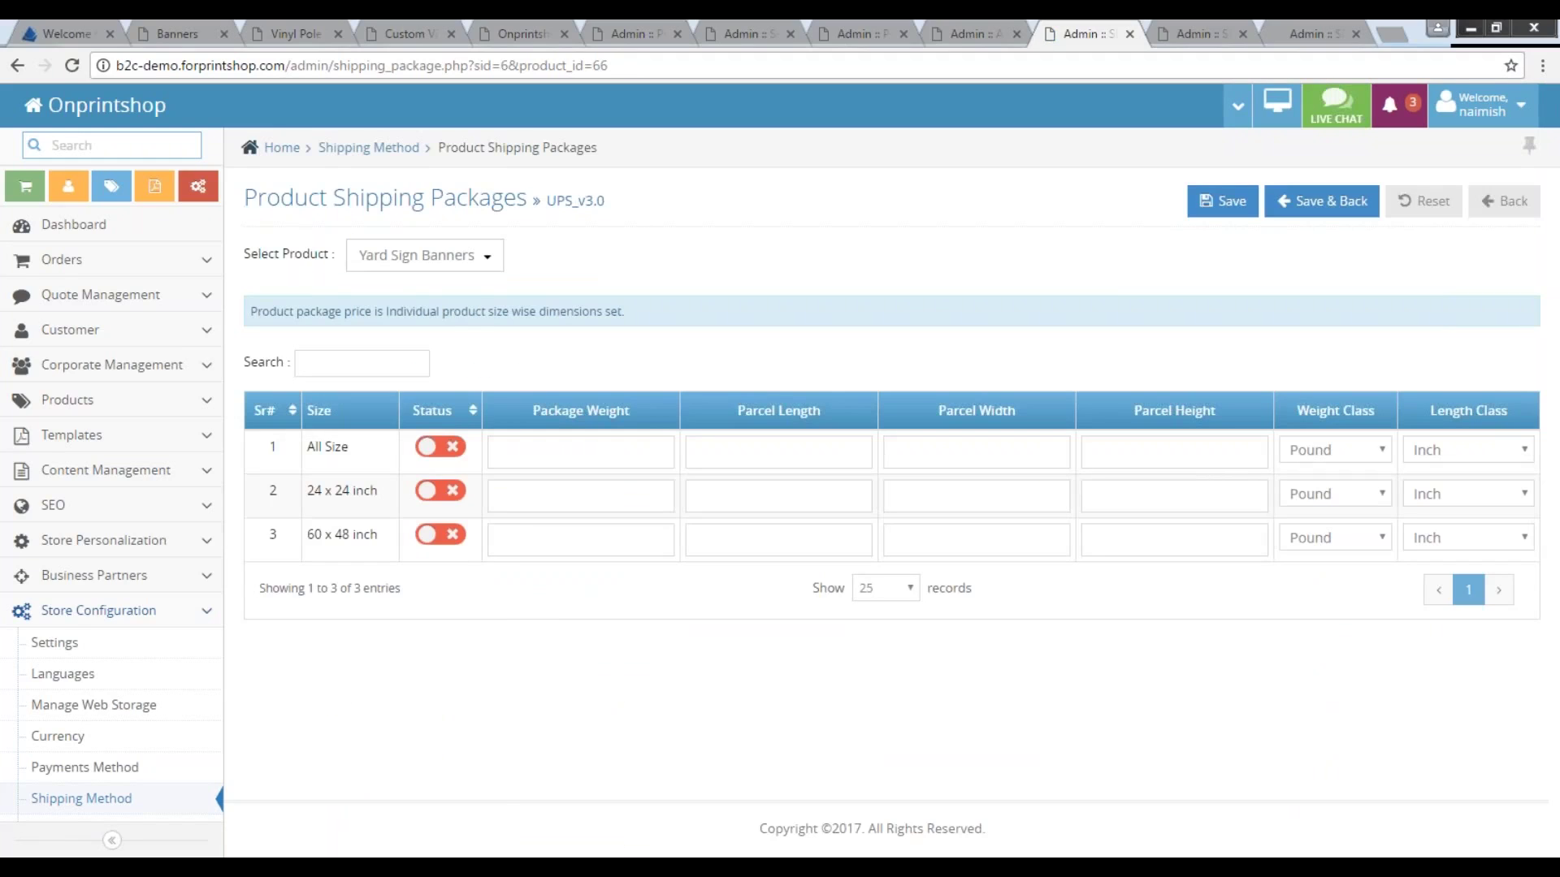
{"action": "left_click", "coordinate": [443, 491]}
{"action": "left_click", "coordinate": [443, 534]}
{"action": "left_click", "coordinate": [443, 447]}
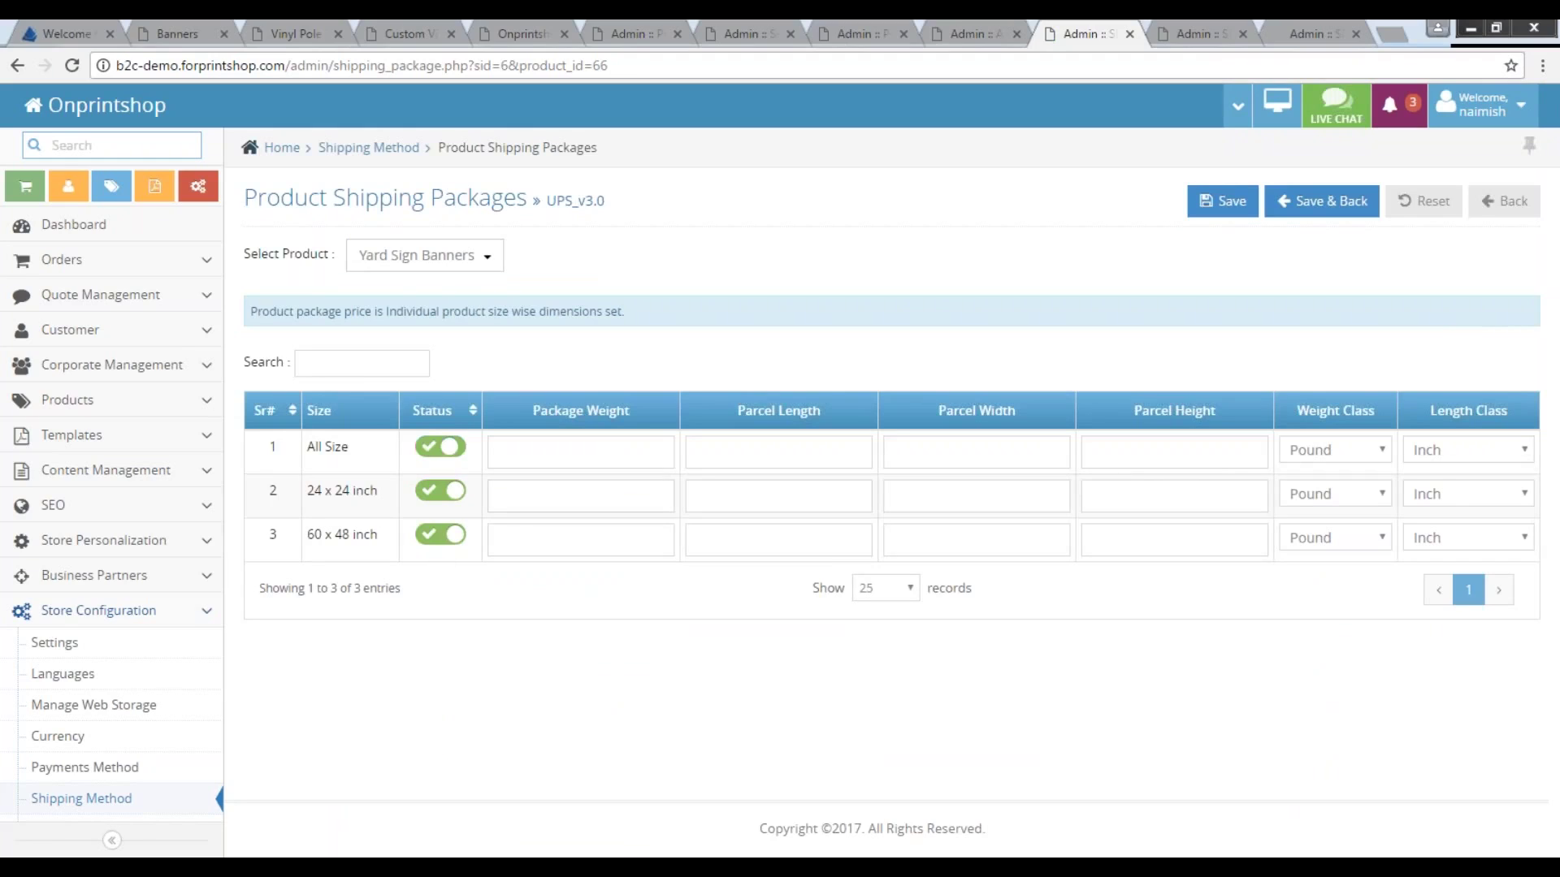
{"action": "left_click", "coordinate": [1194, 36]}
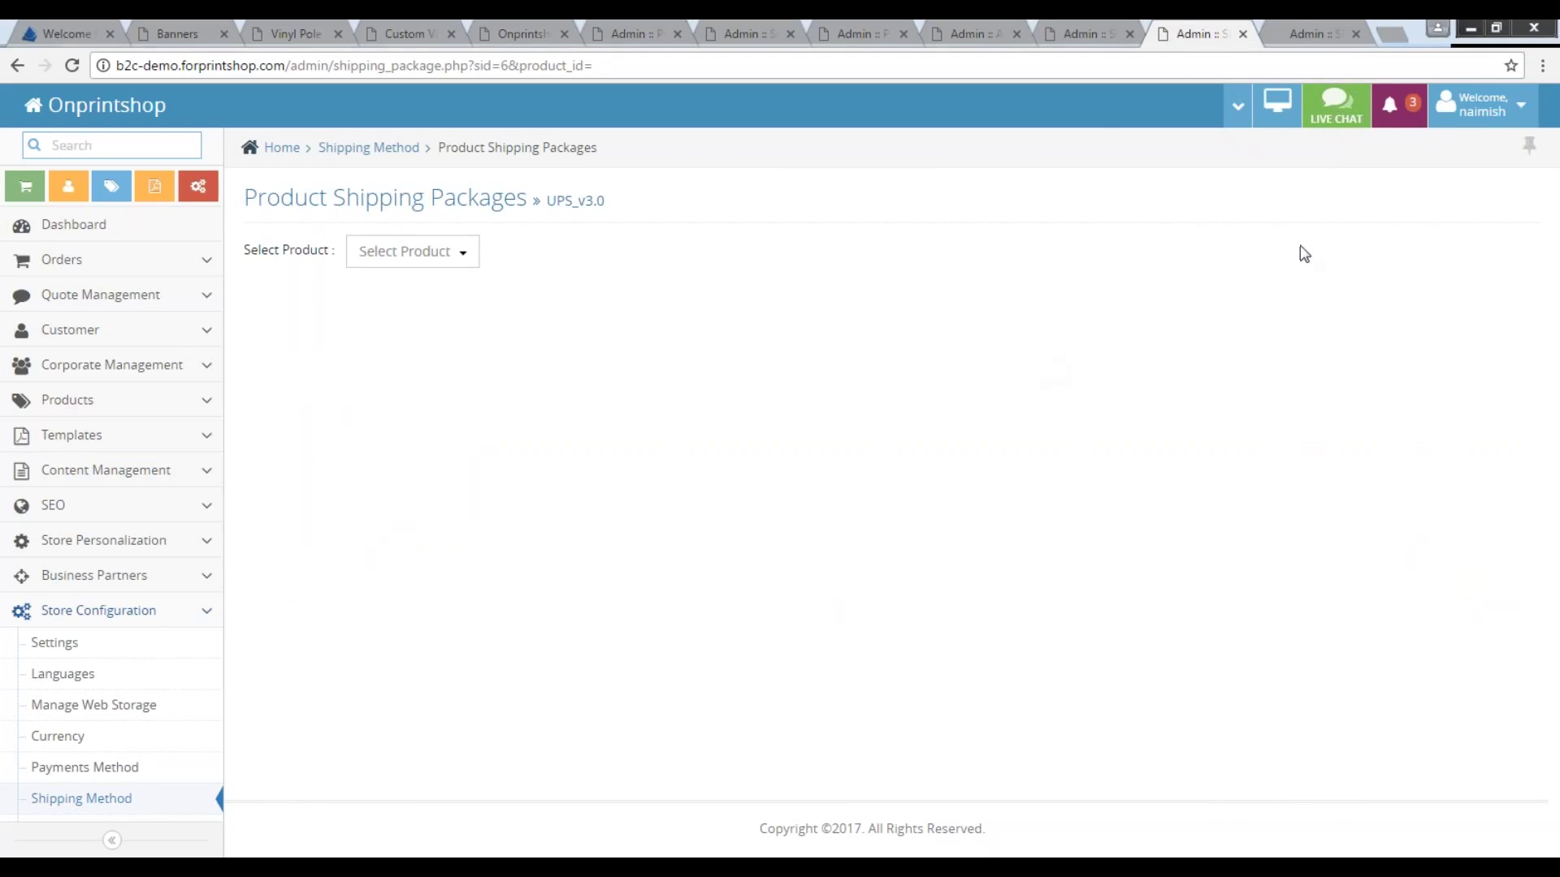
{"action": "left_click", "coordinate": [1298, 36]}
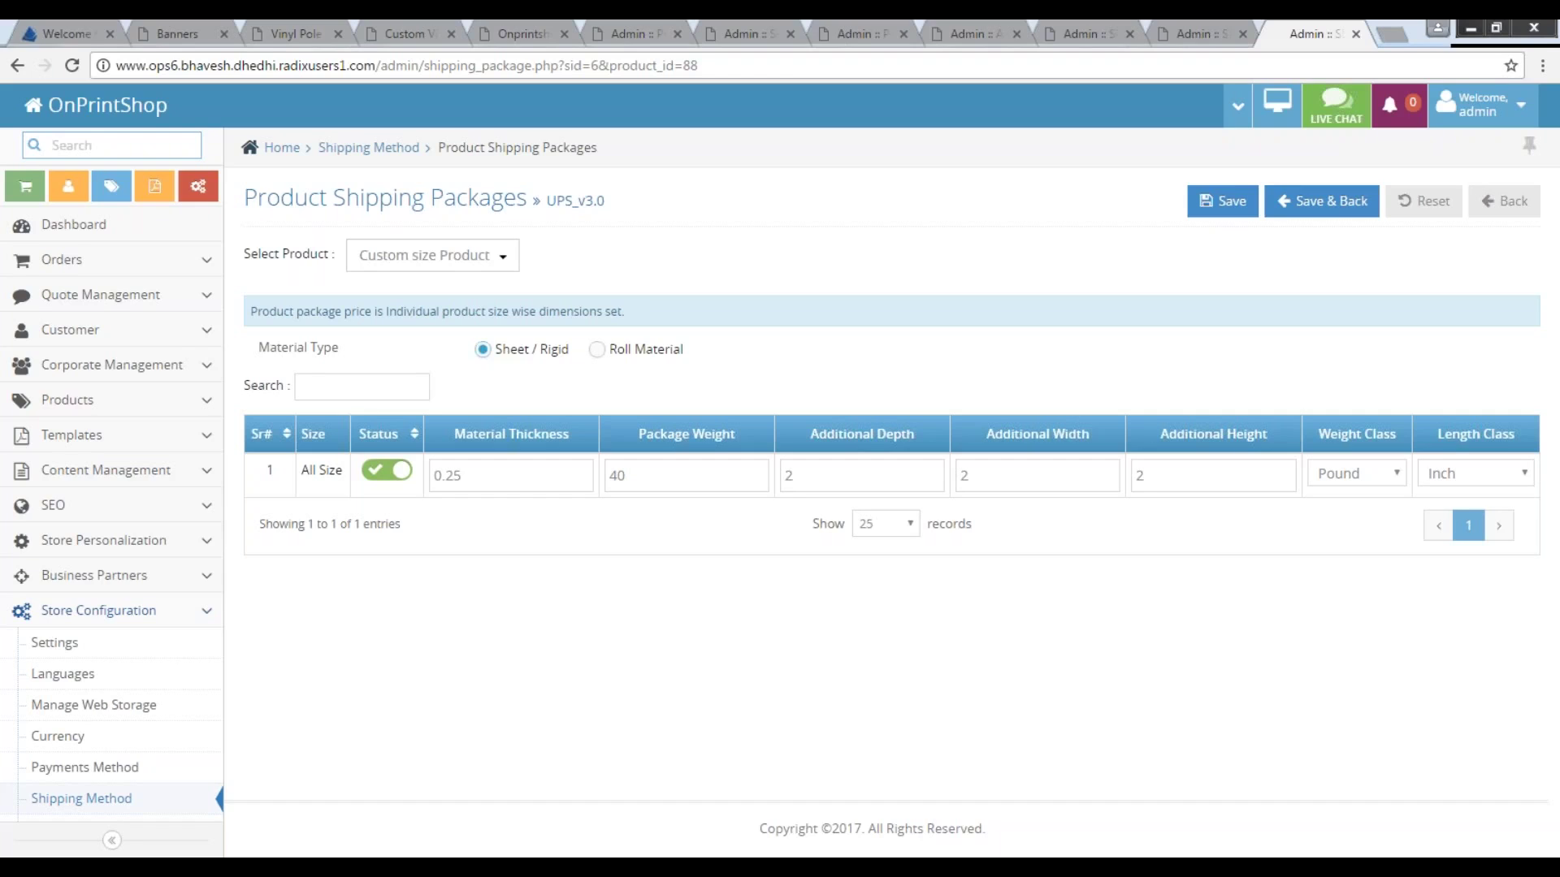
Toggle the Custom size Product package between Sheet / Rigid and Roll Material, checking weight 40 and additional height 2.
{"action": "left_click", "coordinate": [599, 351]}
{"action": "left_click", "coordinate": [484, 350]}
{"action": "left_click", "coordinate": [597, 350]}
{"action": "left_click", "coordinate": [736, 488]}
{"action": "left_click", "coordinate": [1206, 465]}
{"action": "left_click", "coordinate": [483, 356]}
{"action": "left_click", "coordinate": [599, 352]}
{"action": "key", "text": "alt+Tab"}
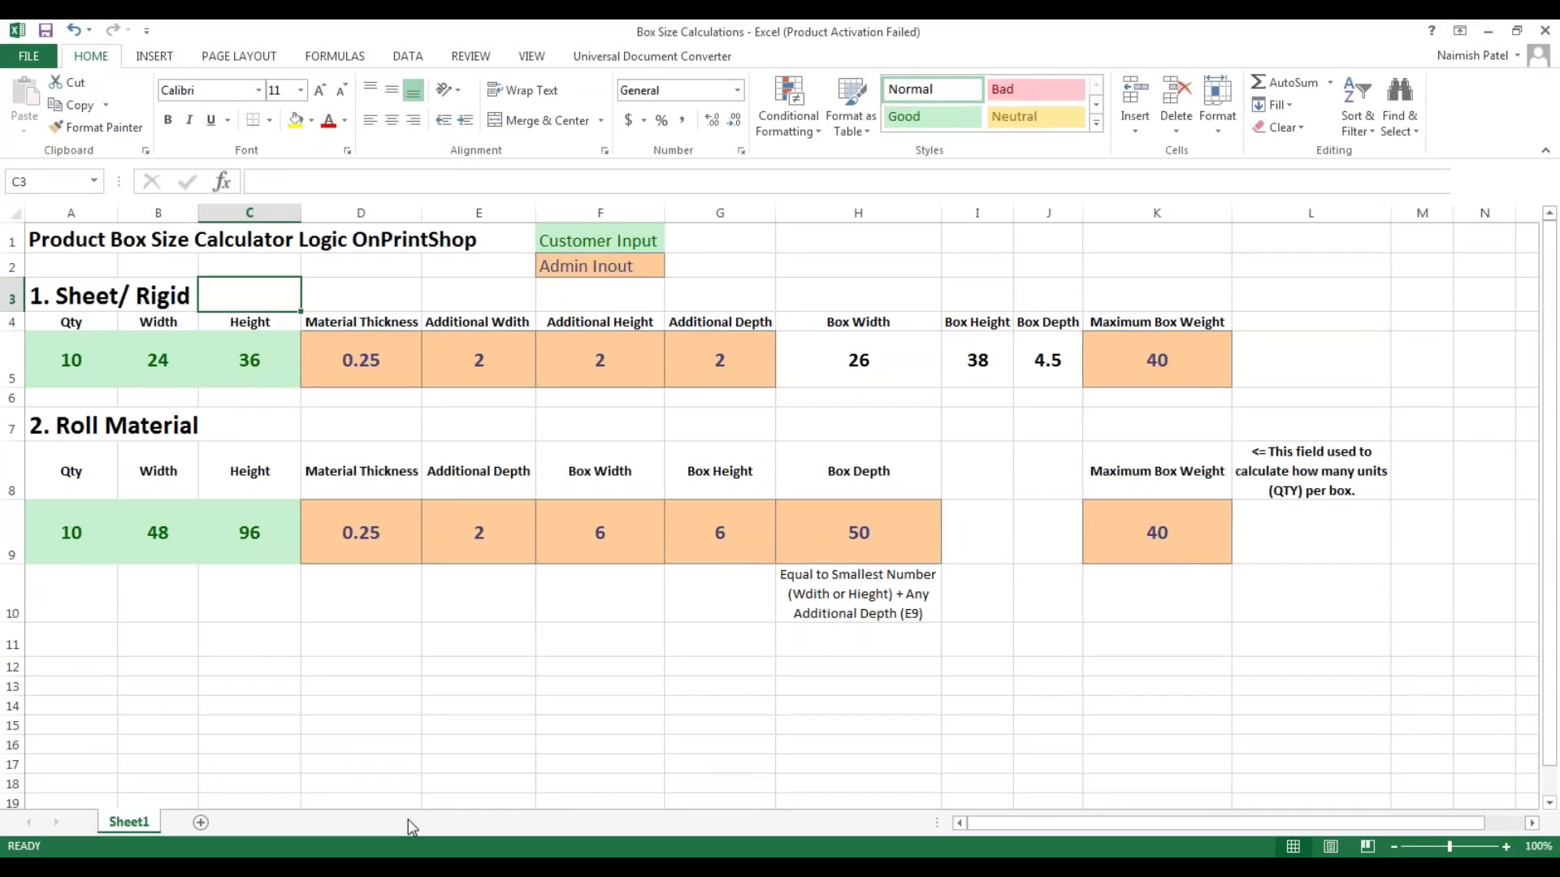
{"action": "key", "text": "Left"}
{"action": "key", "text": "Left"}
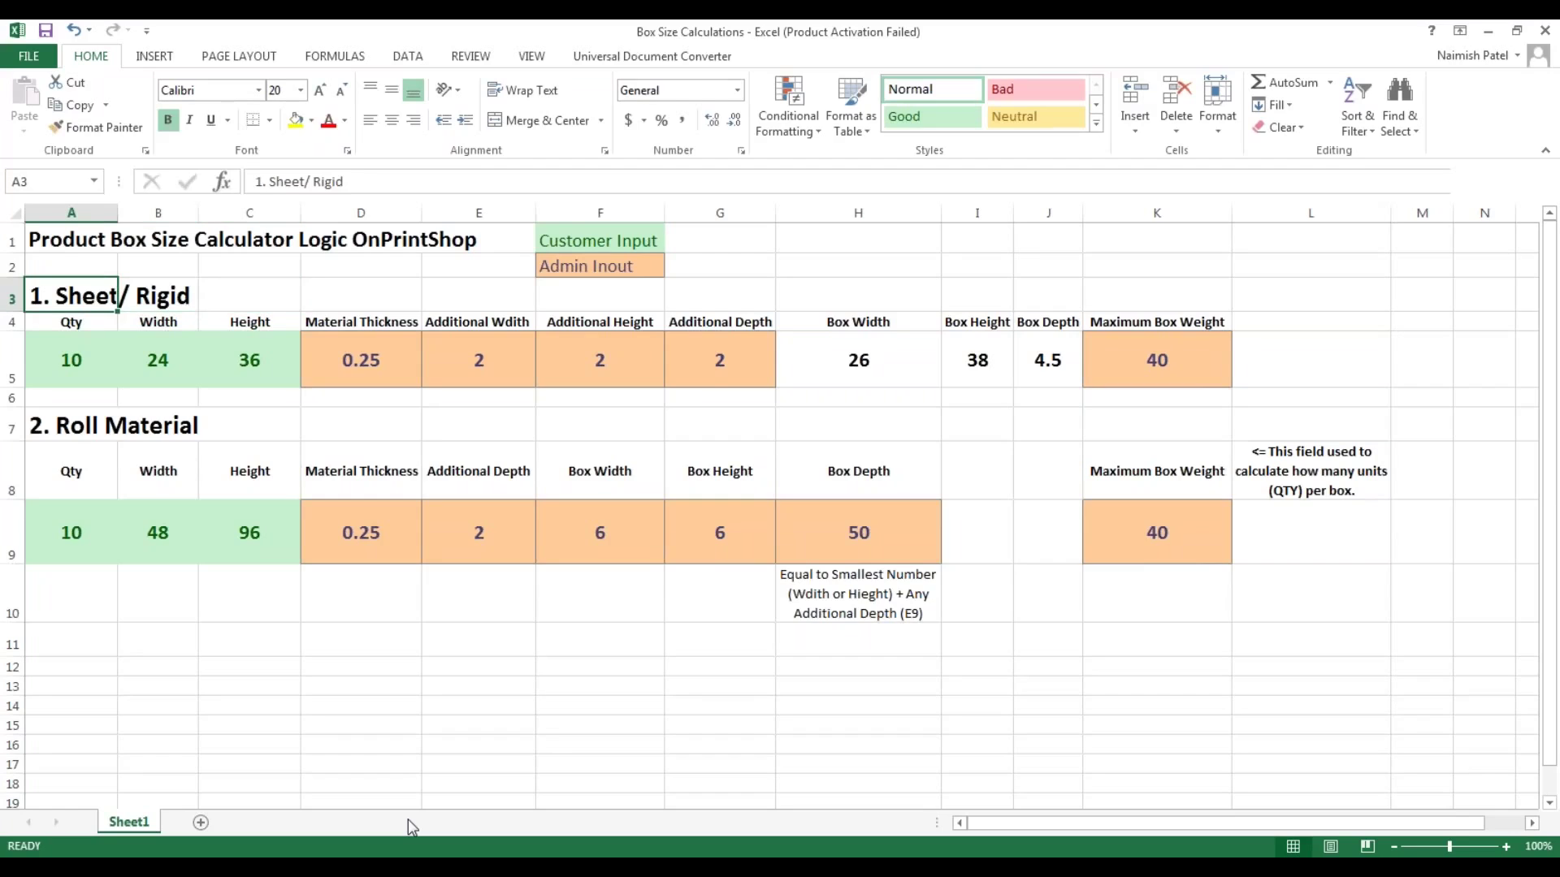
{"action": "key", "text": "Down"}
{"action": "key", "text": "Down"}
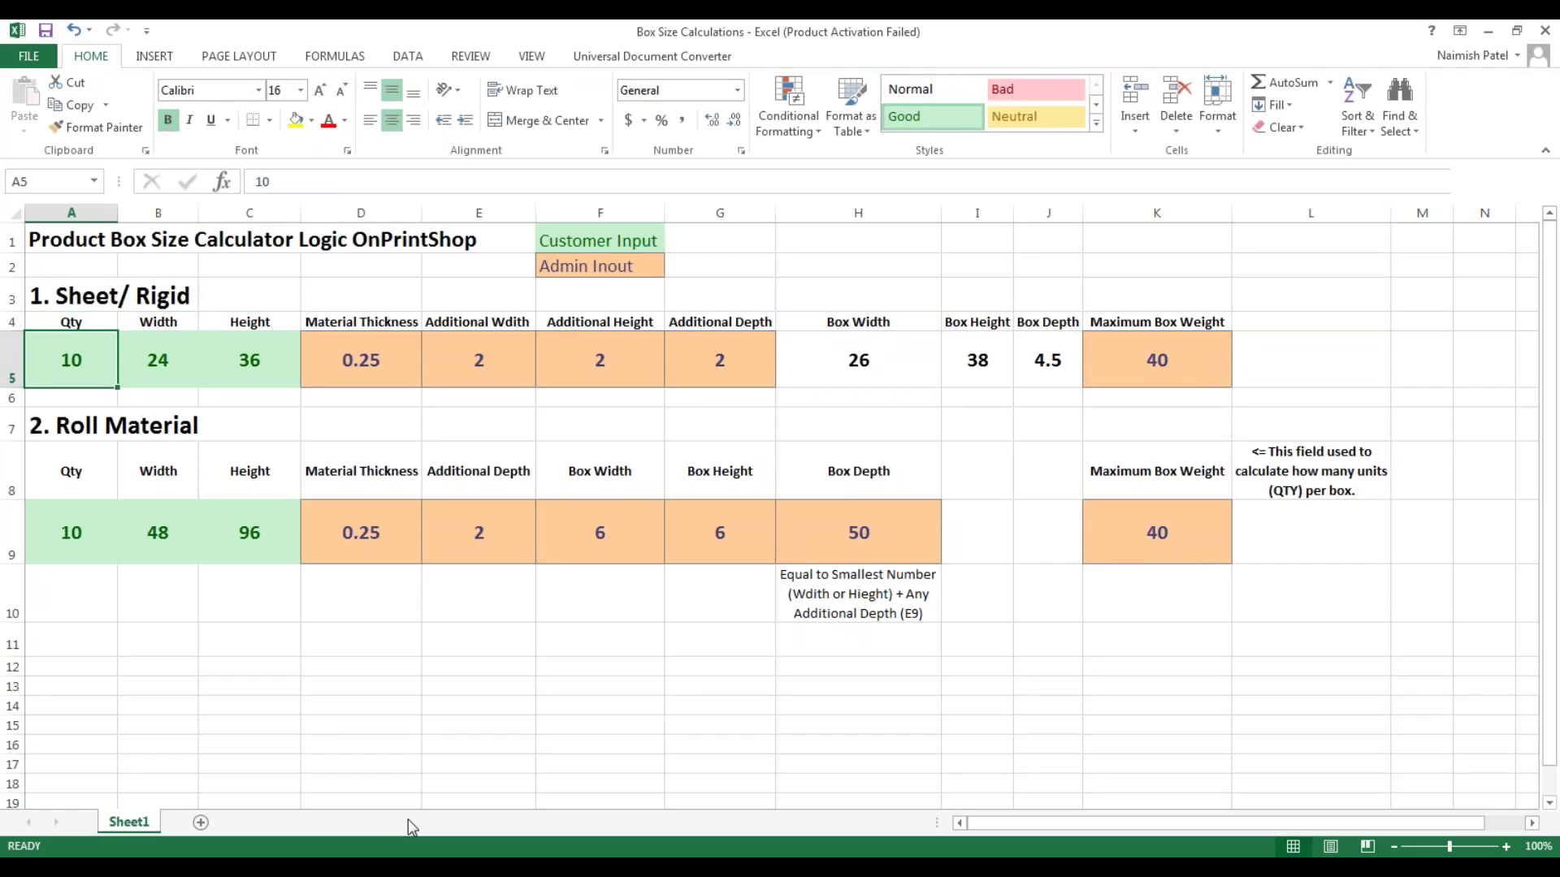
{"action": "key", "text": "Right"}
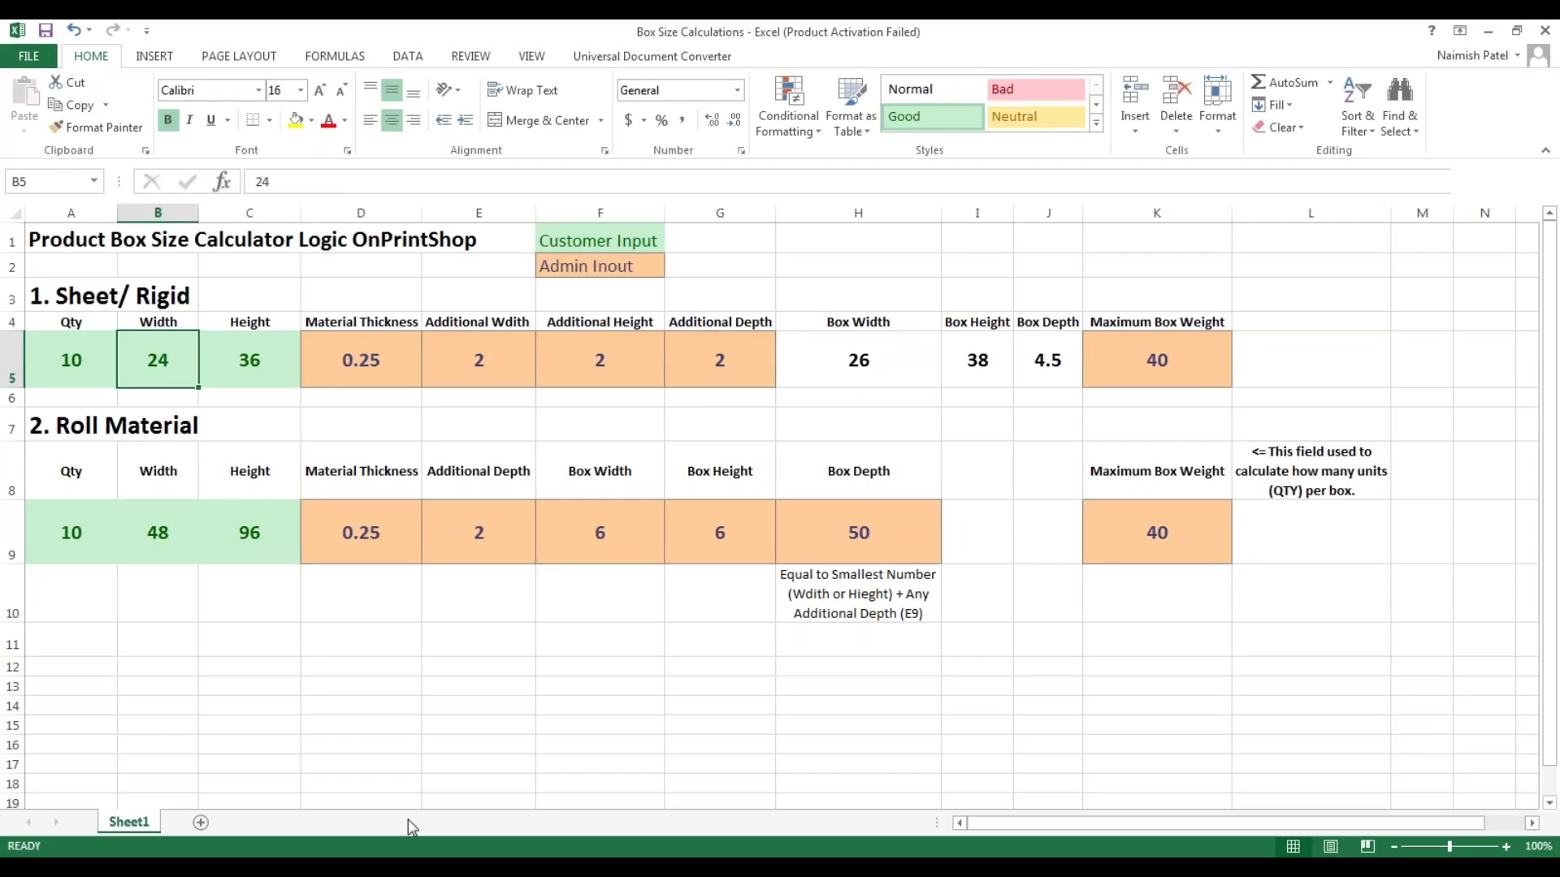
{"action": "key", "text": "Right"}
{"action": "key", "text": "Right"}
{"action": "key", "text": "Right"}
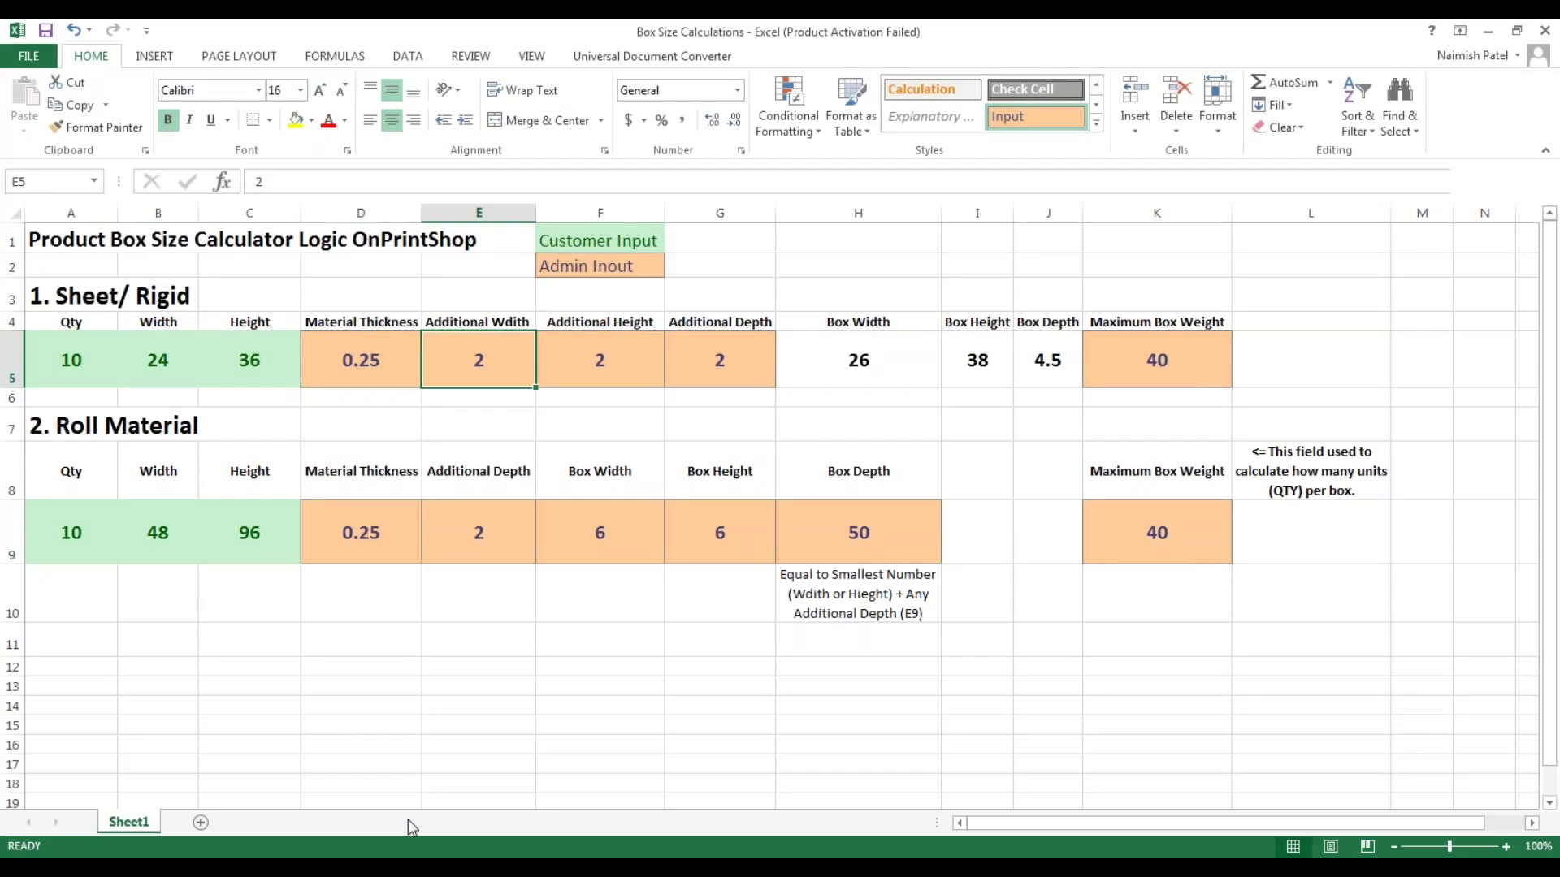
{"action": "key", "text": "Right"}
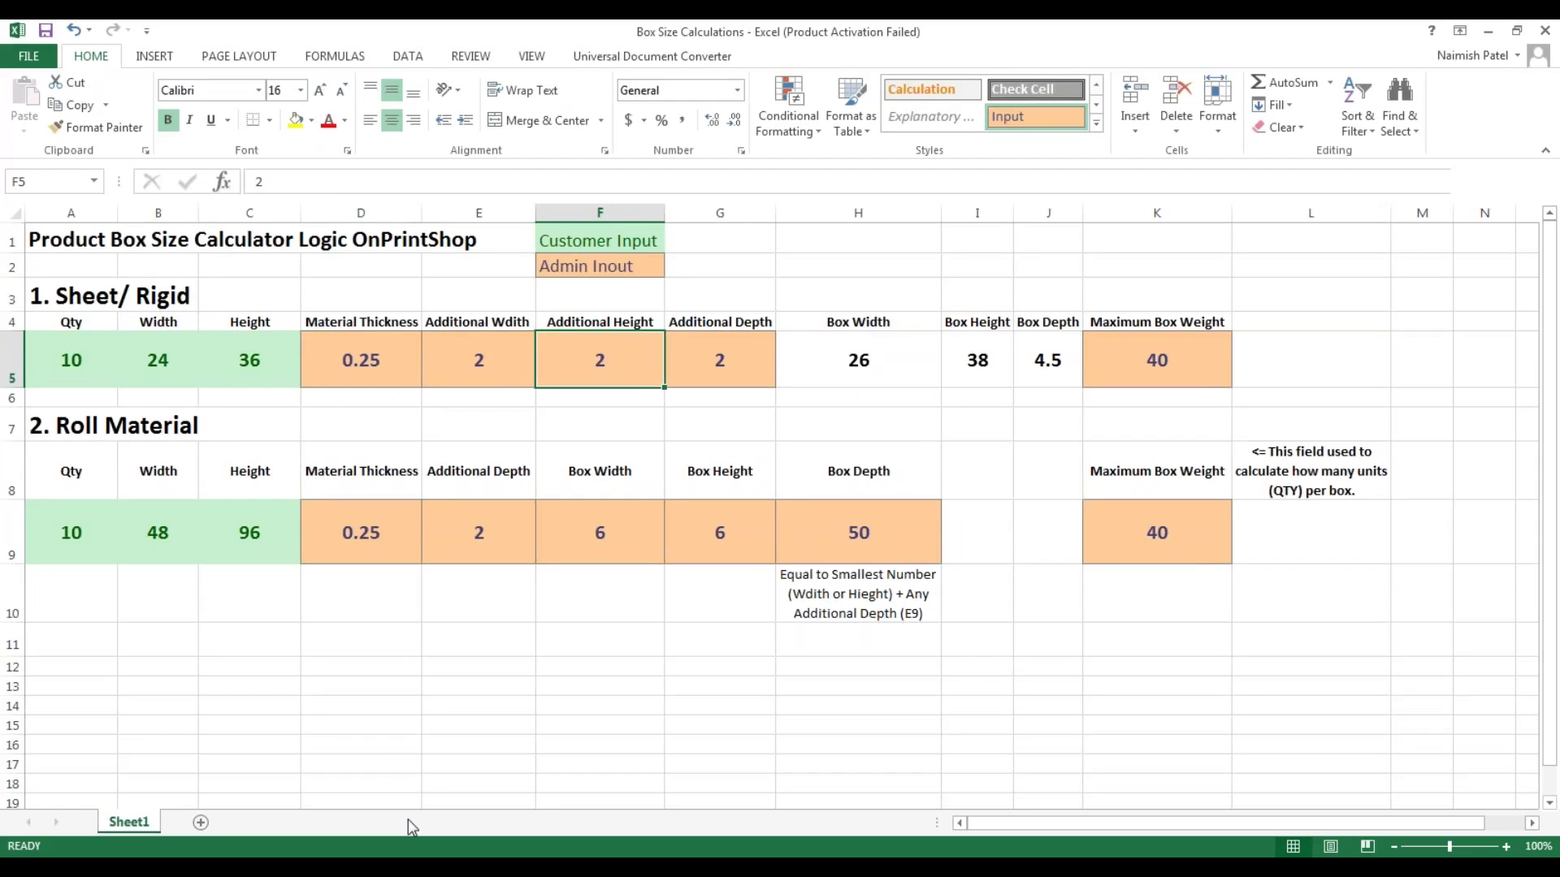
{"action": "key", "text": "Left"}
{"action": "key", "text": "Left"}
{"action": "key", "text": "Left"}
{"action": "key", "text": "Left"}
{"action": "key", "text": "Right"}
{"action": "key", "text": "Right"}
{"action": "key", "text": "Right"}
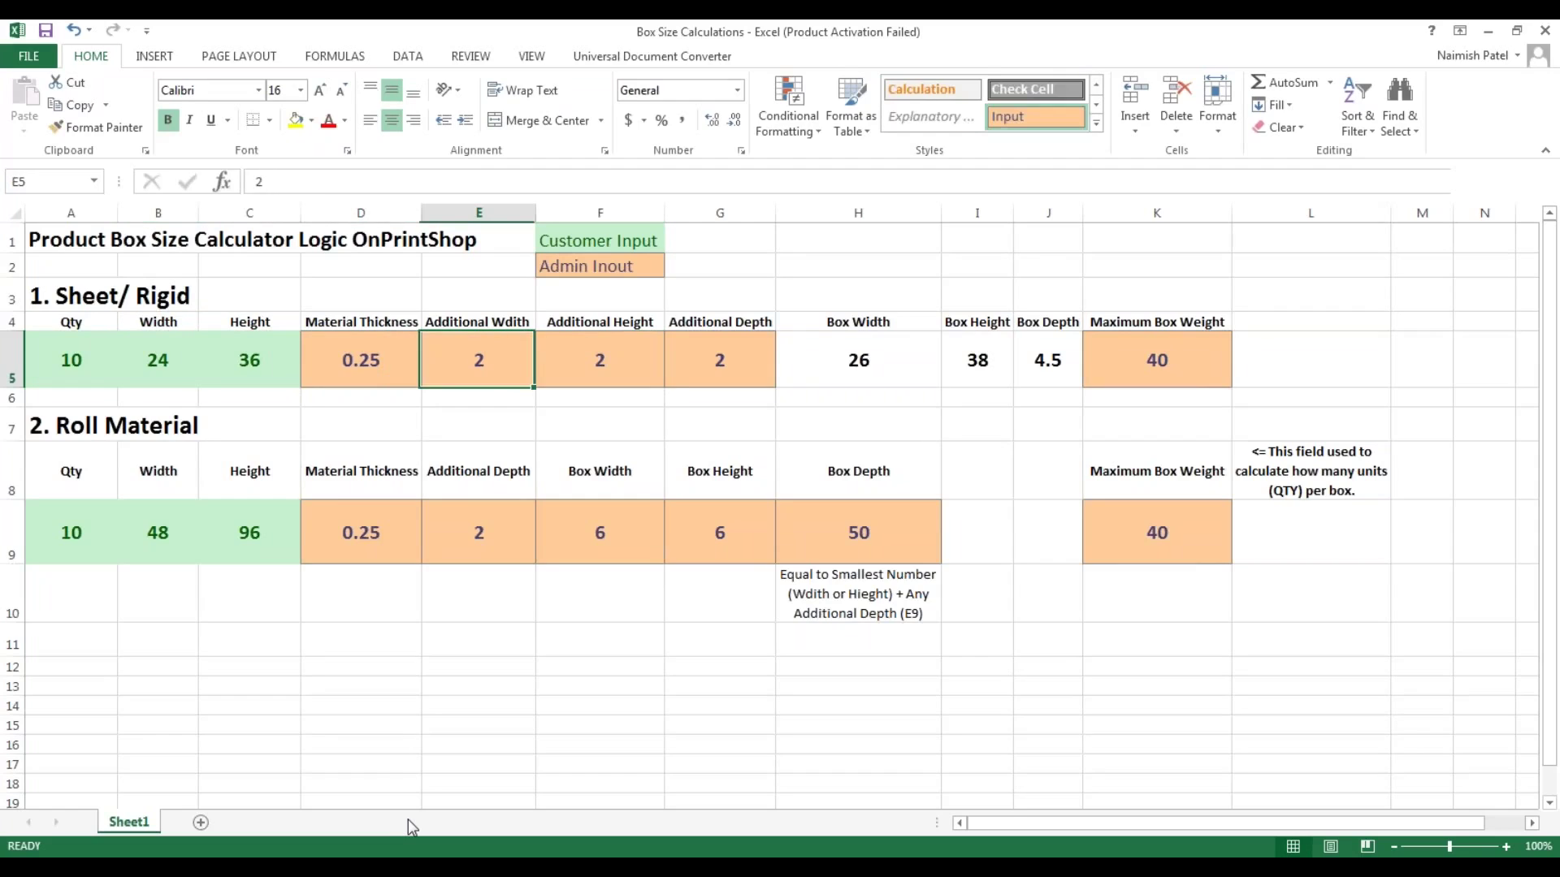
{"action": "key", "text": "Right"}
{"action": "key", "text": "Right"}
{"action": "key", "text": "Right"}
{"action": "key", "text": "Right"}
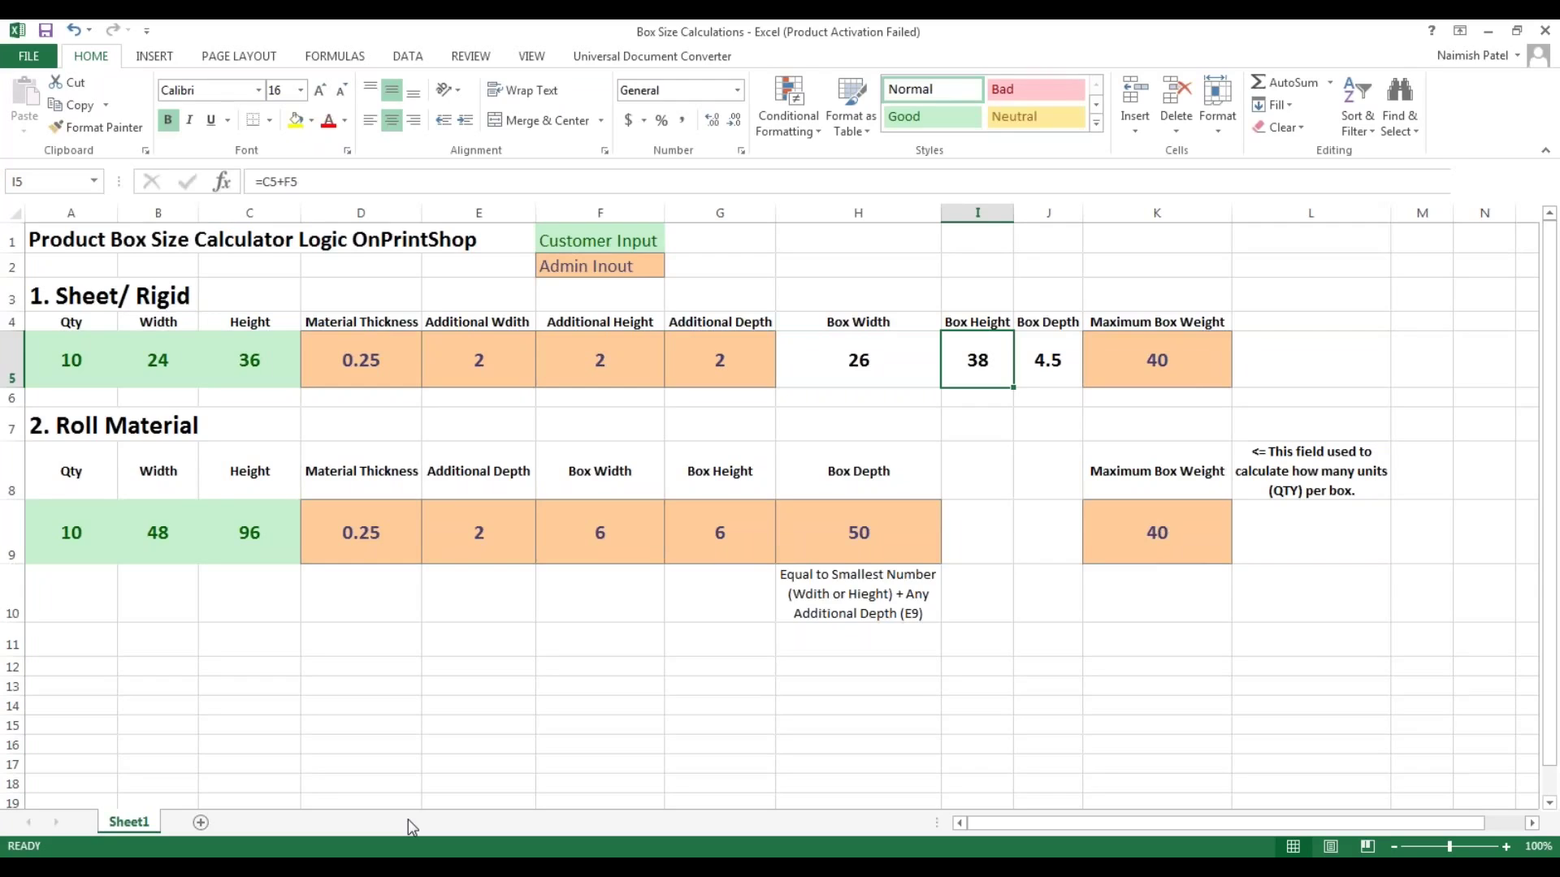
{"action": "key", "text": "Right"}
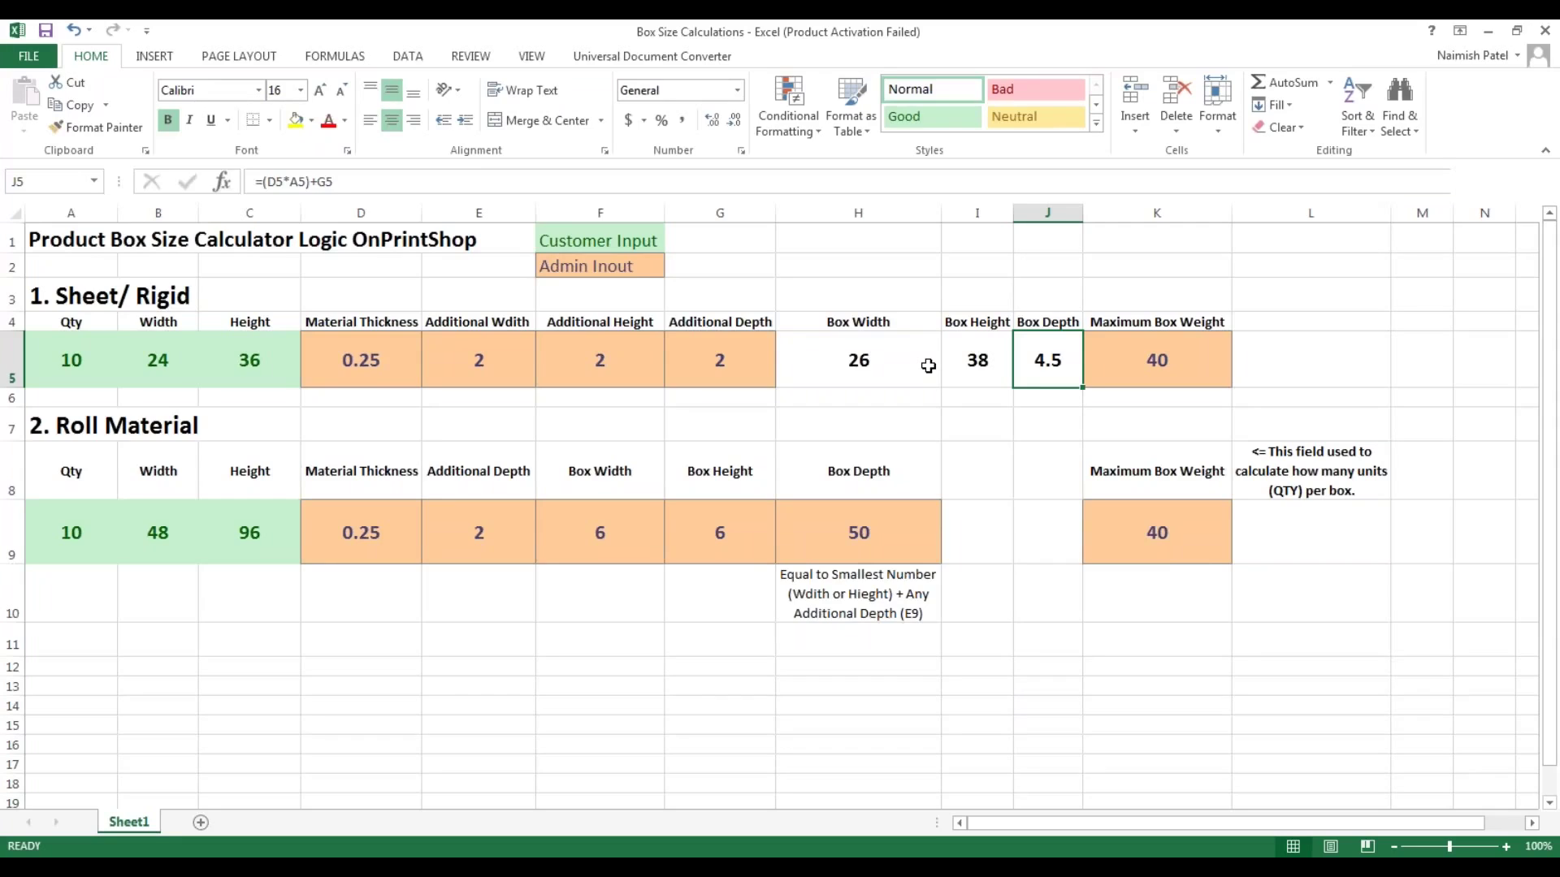
{"action": "key", "text": "Left"}
{"action": "key", "text": "Left"}
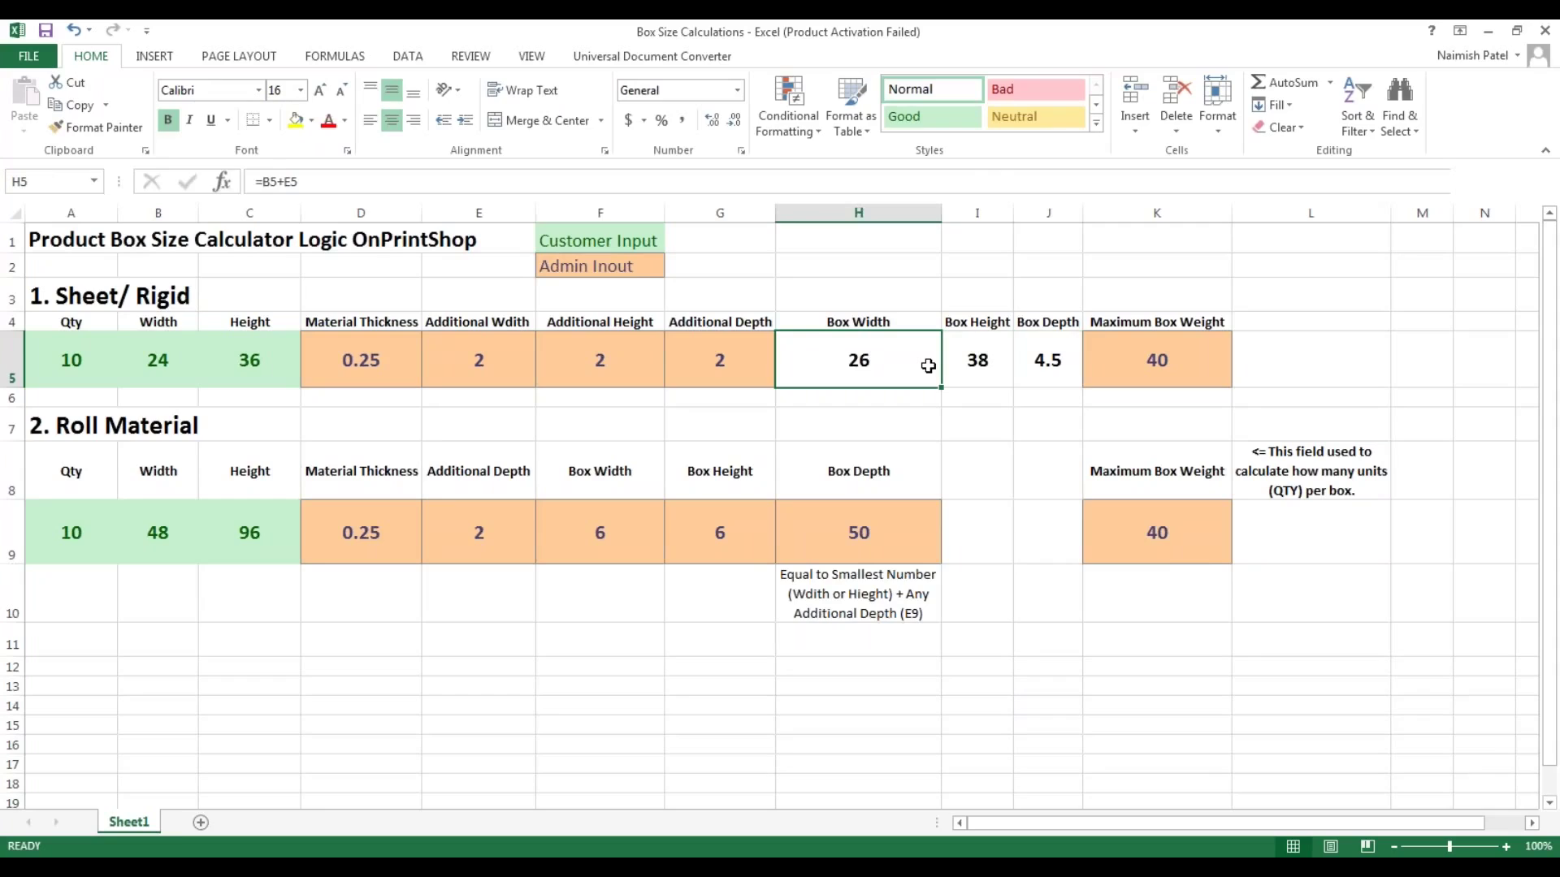
{"action": "key", "text": "Right"}
{"action": "key", "text": "Right"}
{"action": "key", "text": "Right"}
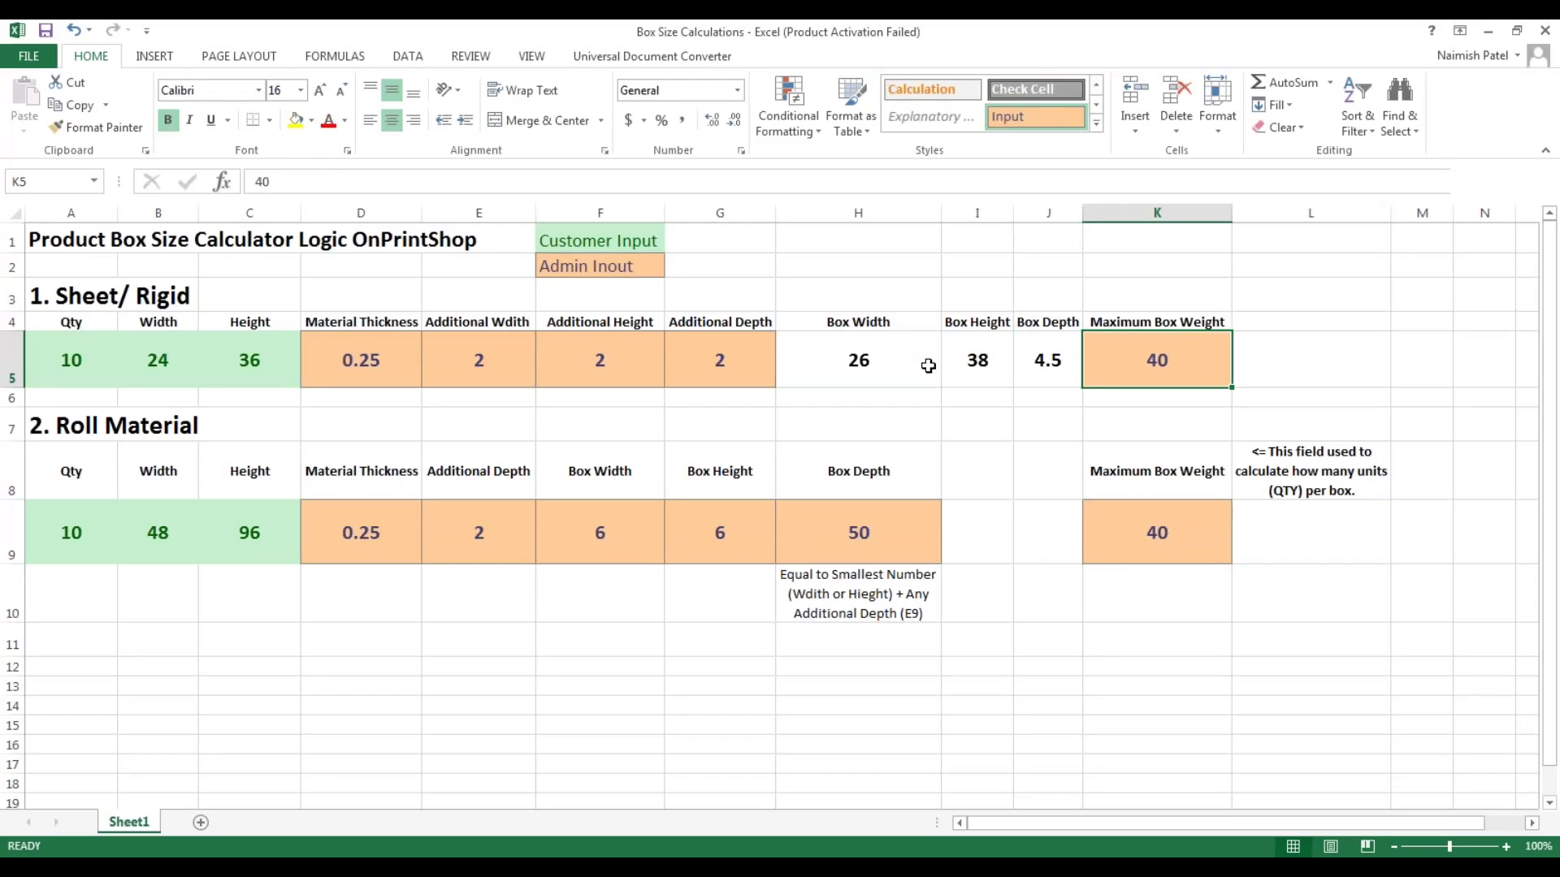
{"action": "key", "text": "Left"}
{"action": "key", "text": "Left"}
{"action": "key", "text": "Left"}
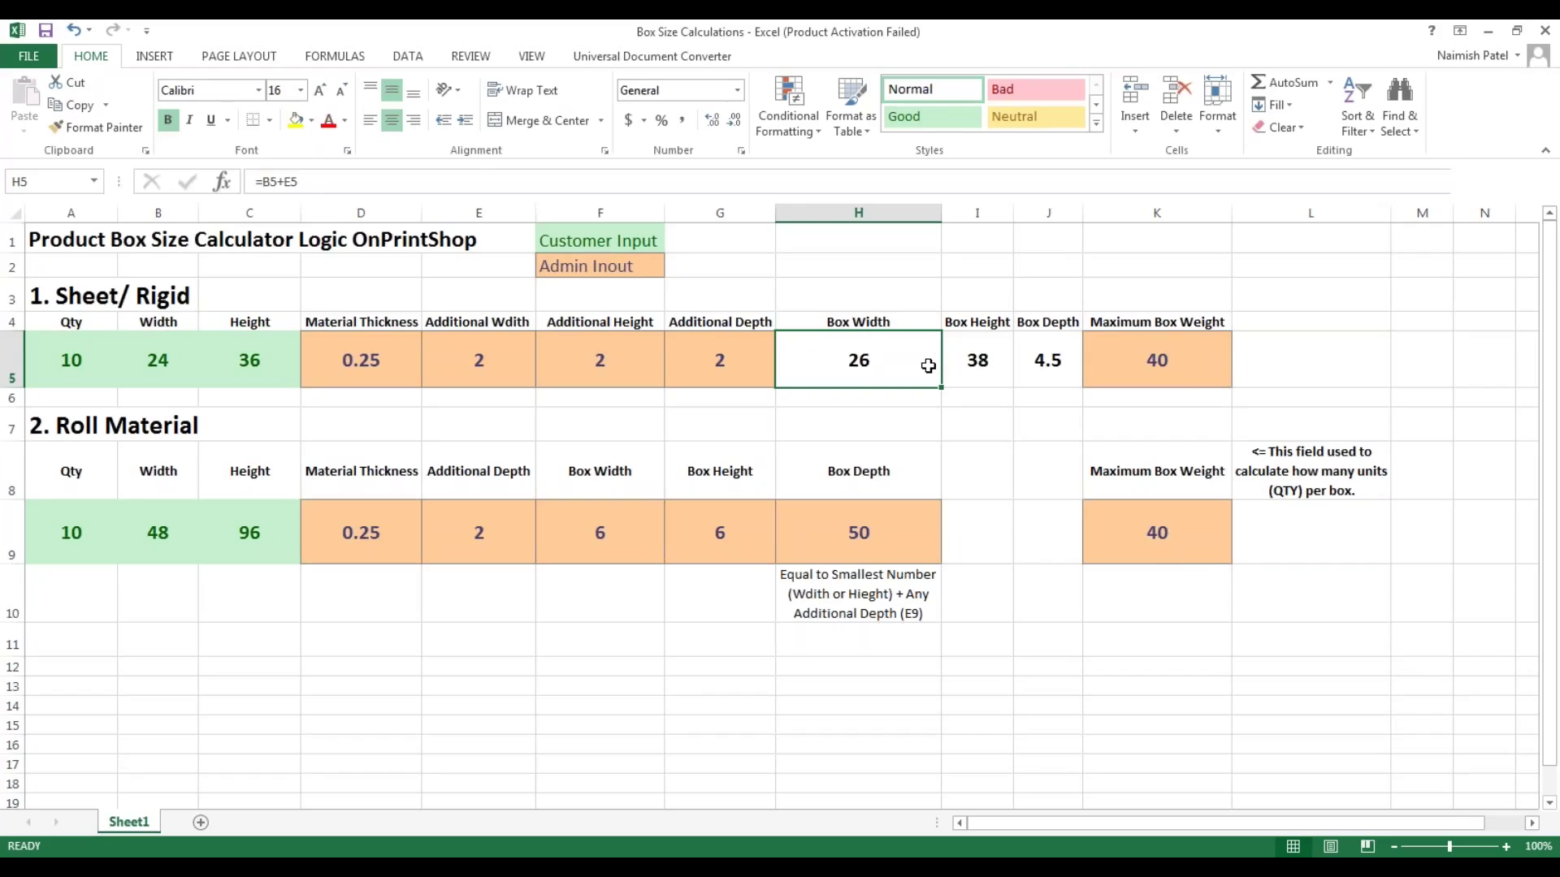
{"action": "key", "text": "Left"}
{"action": "key", "text": "Left"}
{"action": "key", "text": "Left"}
{"action": "key", "text": "Left"}
{"action": "key", "text": "Left"}
{"action": "key", "text": "Left"}
{"action": "key", "text": "Left"}
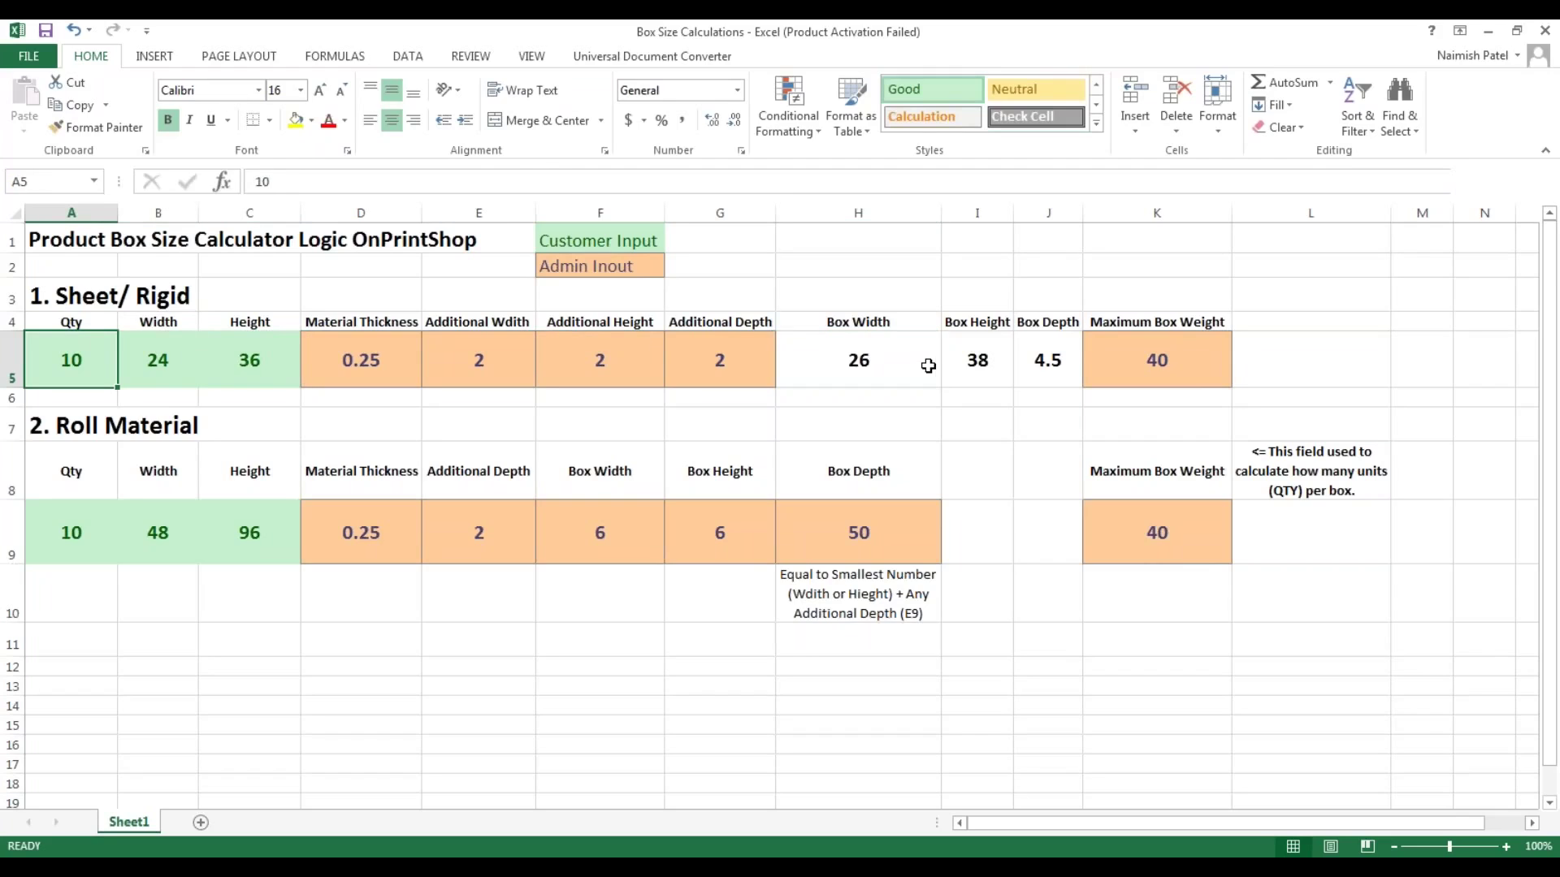
{"action": "key", "text": "Right"}
{"action": "key", "text": "Right"}
{"action": "key", "text": "Right"}
{"action": "key", "text": "Right"}
{"action": "key", "text": "Right"}
{"action": "key", "text": "Right"}
{"action": "key", "text": "Right"}
{"action": "key", "text": "Right"}
{"action": "key", "text": "Right"}
{"action": "key", "text": "Right"}
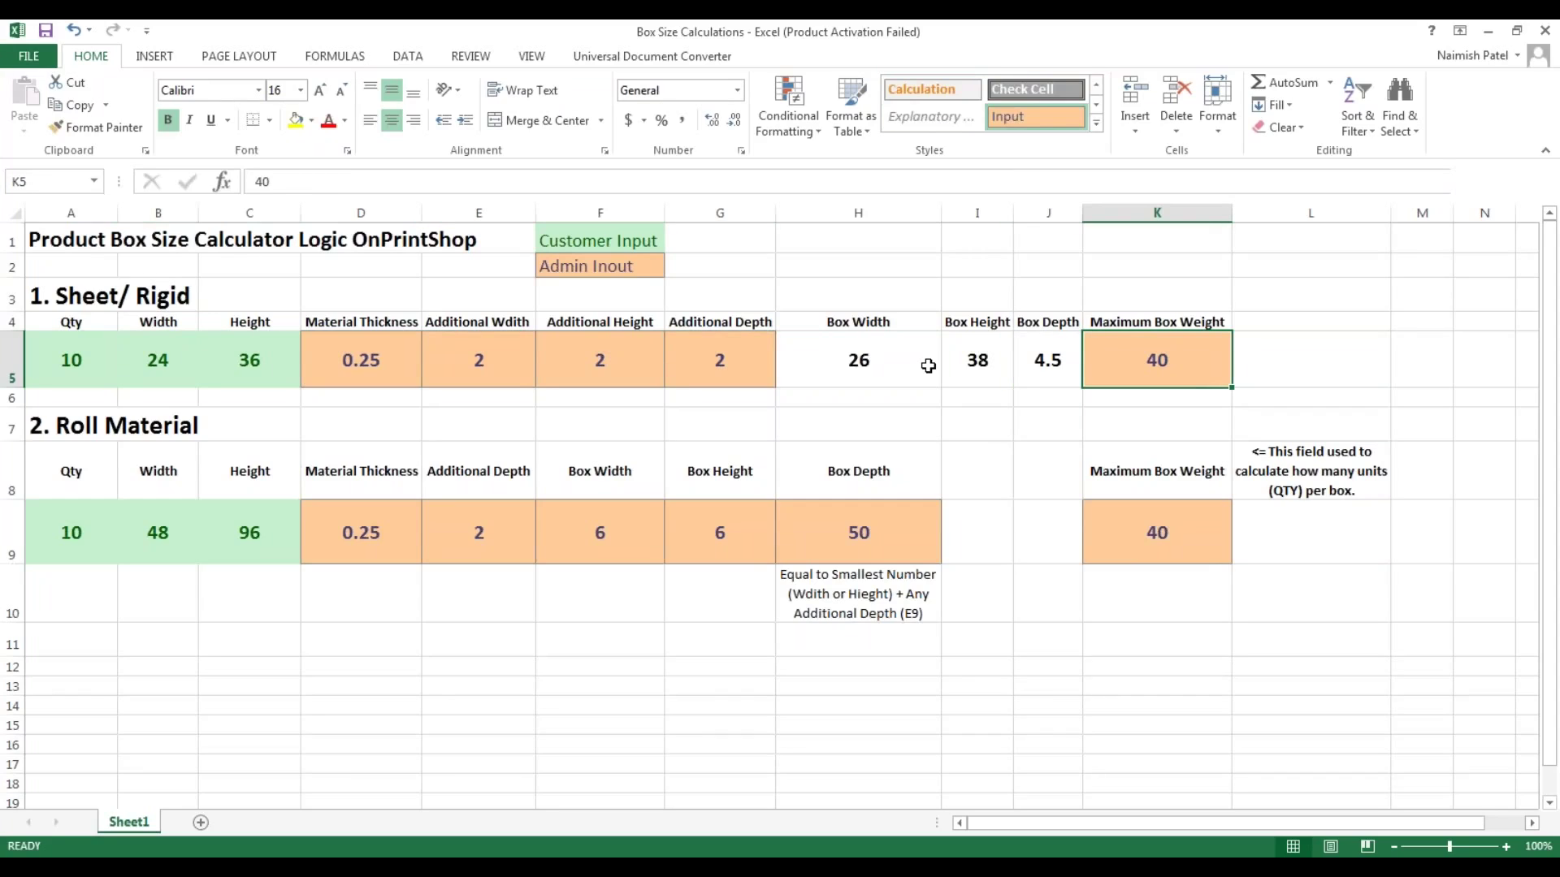
{"action": "key", "text": "Left"}
{"action": "key", "text": "Left"}
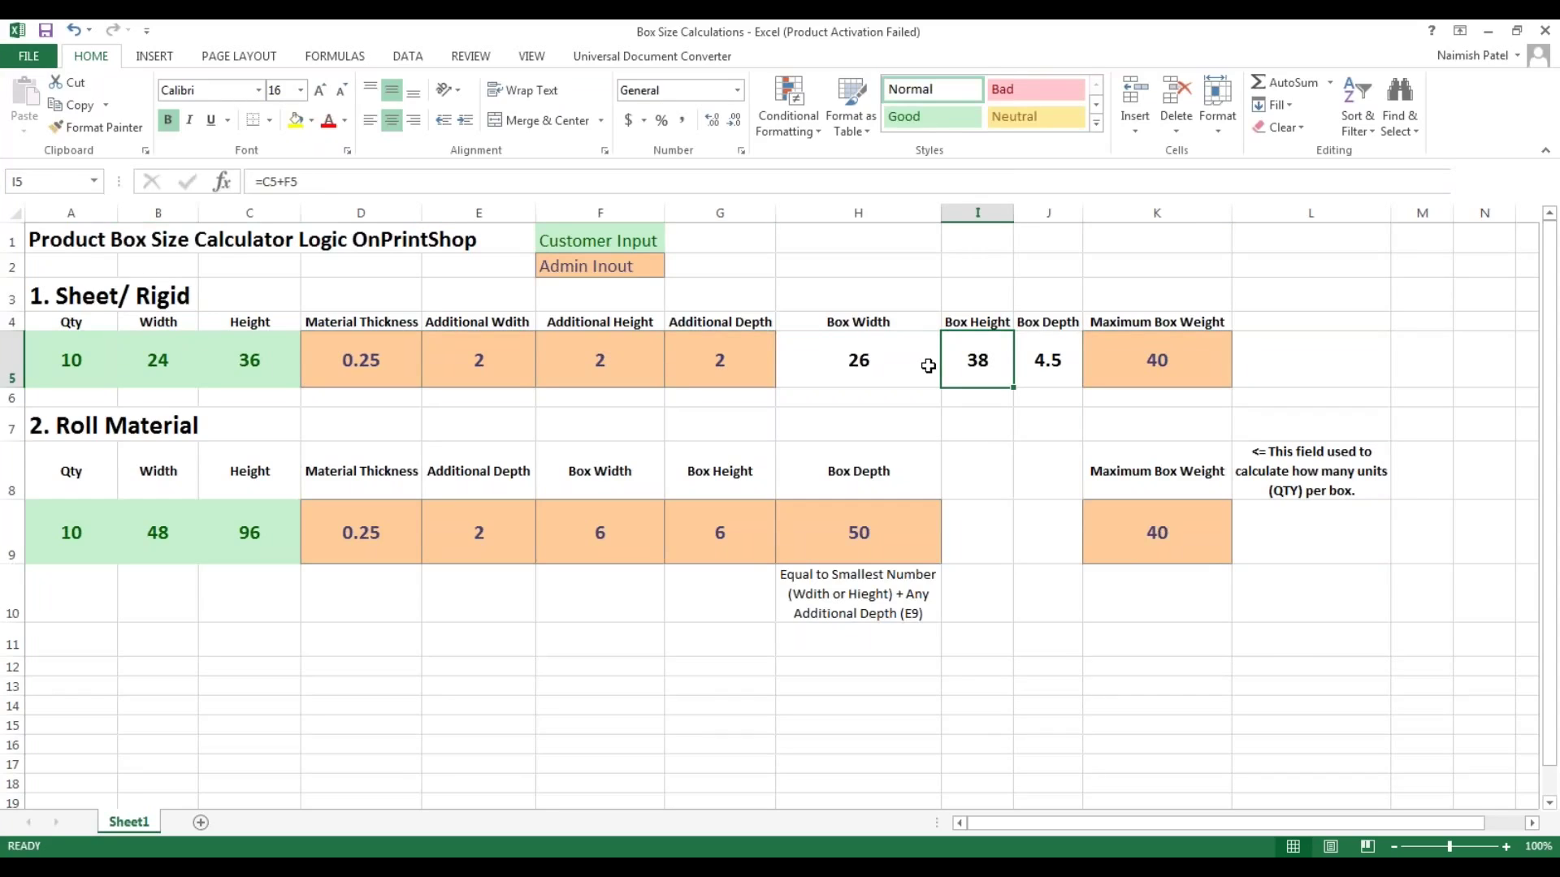
{"action": "key", "text": "Down"}
{"action": "key", "text": "Down"}
{"action": "key", "text": "Down"}
{"action": "key", "text": "Down"}
{"action": "key", "text": "Down"}
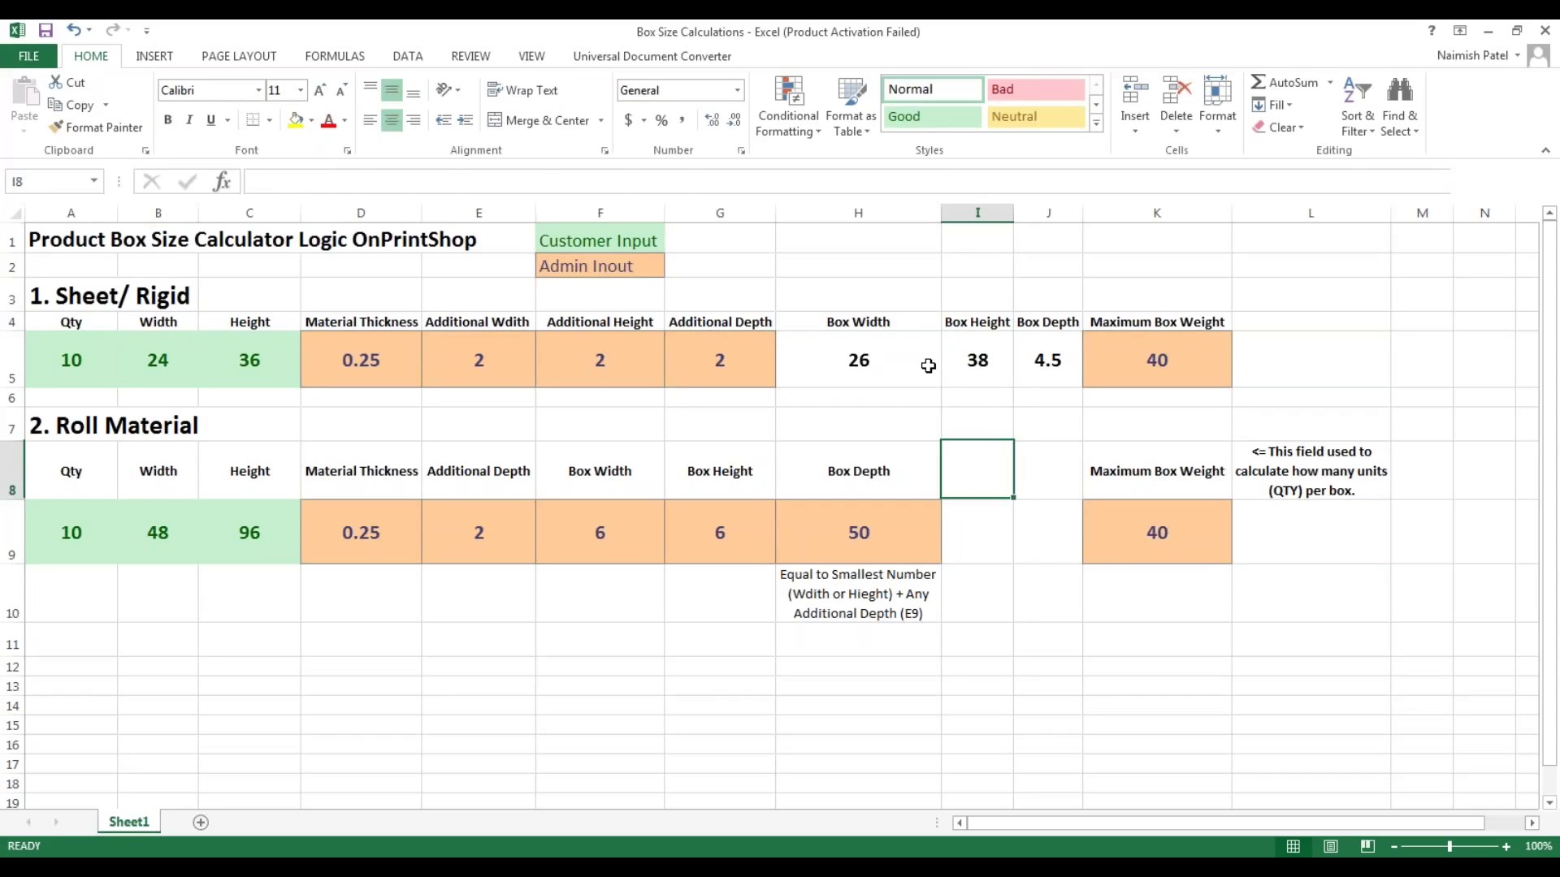
{"action": "key", "text": "Left"}
{"action": "key", "text": "Left"}
{"action": "key", "text": "Left"}
{"action": "key", "text": "Left"}
{"action": "key", "text": "Left"}
{"action": "key", "text": "Left"}
{"action": "key", "text": "Left"}
{"action": "key", "text": "Left"}
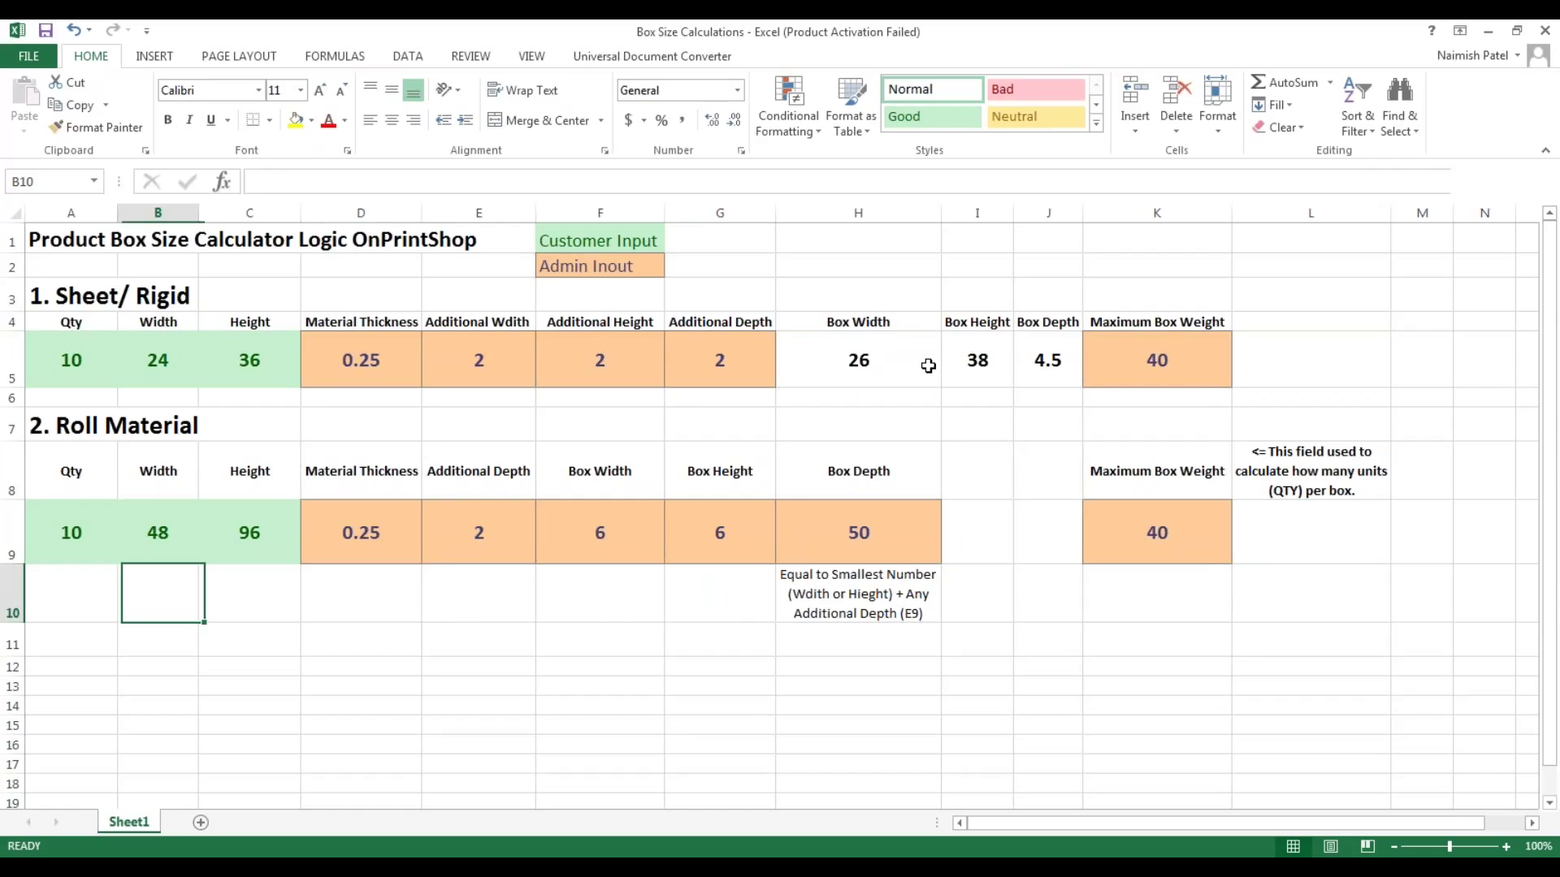
{"action": "key", "text": "Up"}
{"action": "key", "text": "Up"}
{"action": "key", "text": "Down"}
{"action": "key", "text": "Right"}
{"action": "key", "text": "Right"}
{"action": "key", "text": "Right"}
{"action": "key", "text": "Right"}
{"action": "key", "text": "Right"}
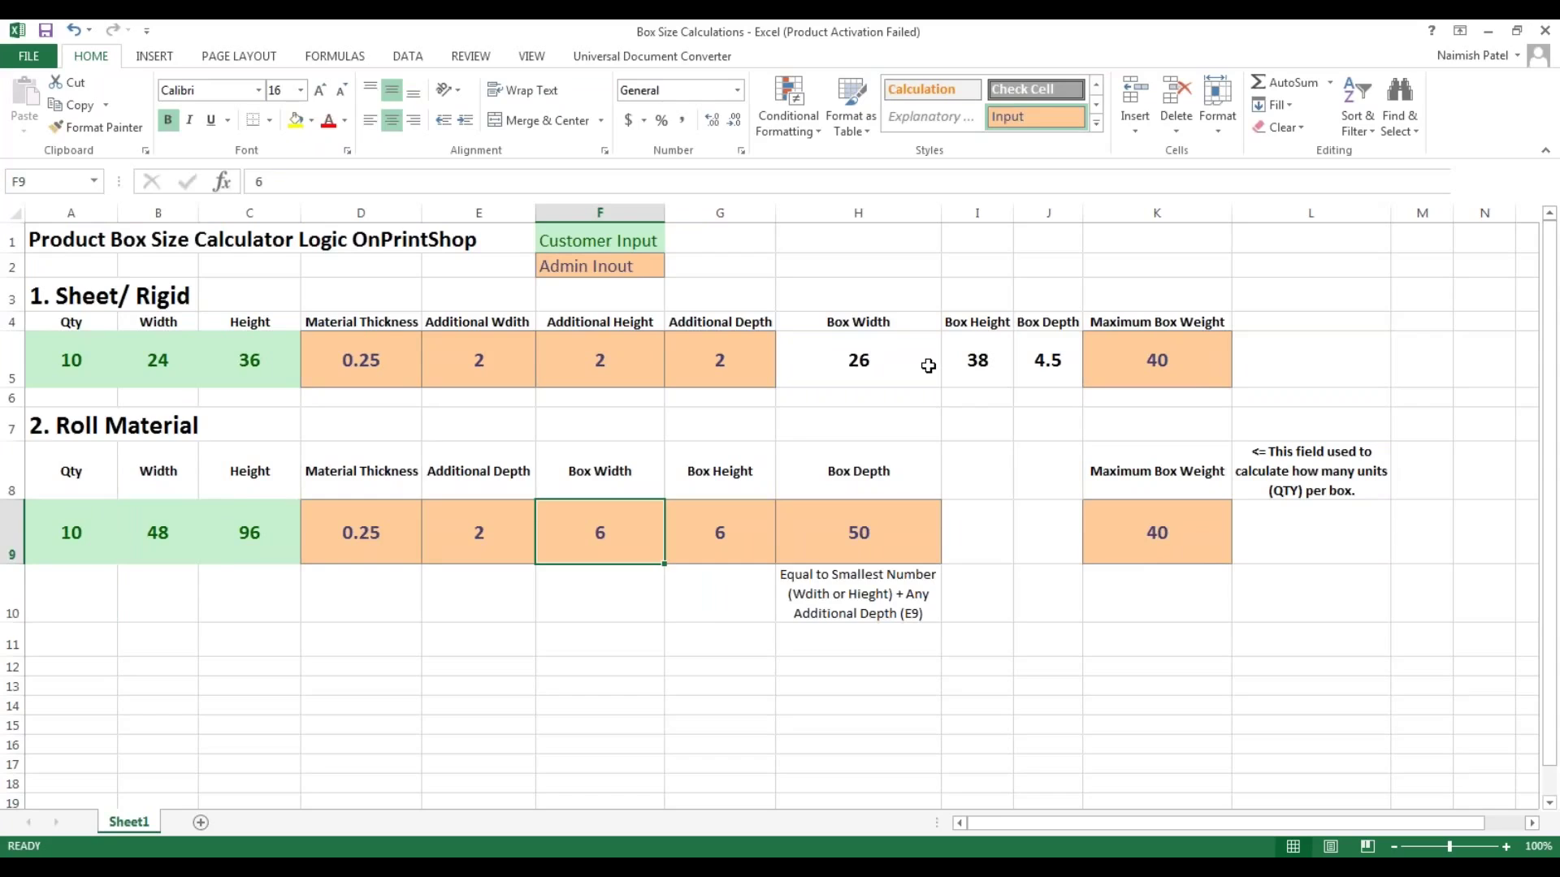
{"action": "key", "text": "Right"}
{"action": "key", "text": "Right"}
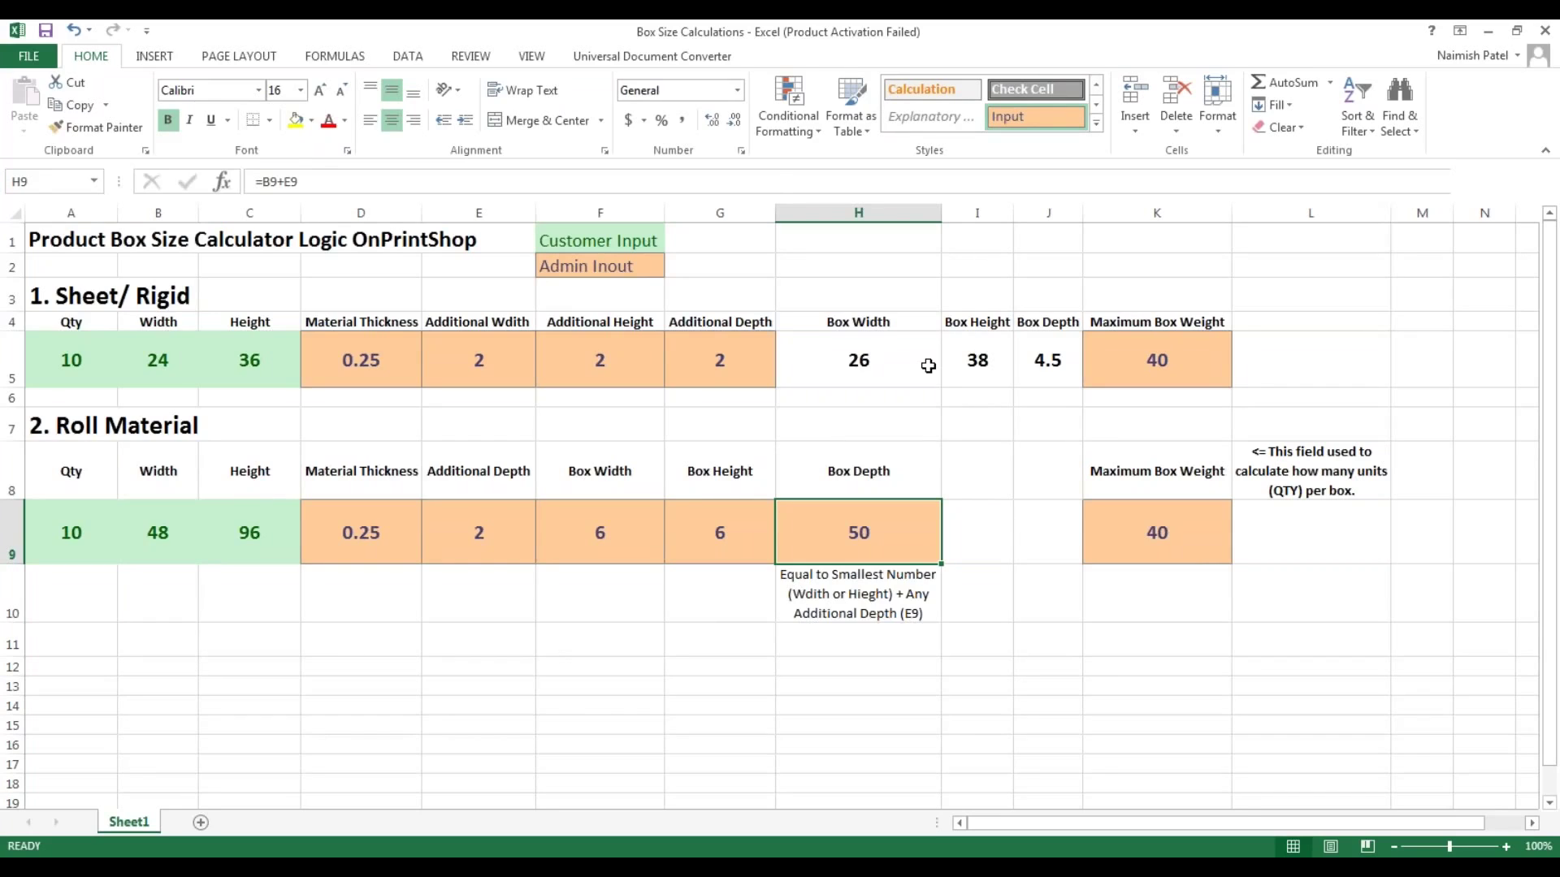
{"action": "key", "text": "Left"}
{"action": "key", "text": "Left"}
{"action": "key", "text": "Left"}
{"action": "key", "text": "Left"}
{"action": "key", "text": "Left"}
{"action": "key", "text": "Left"}
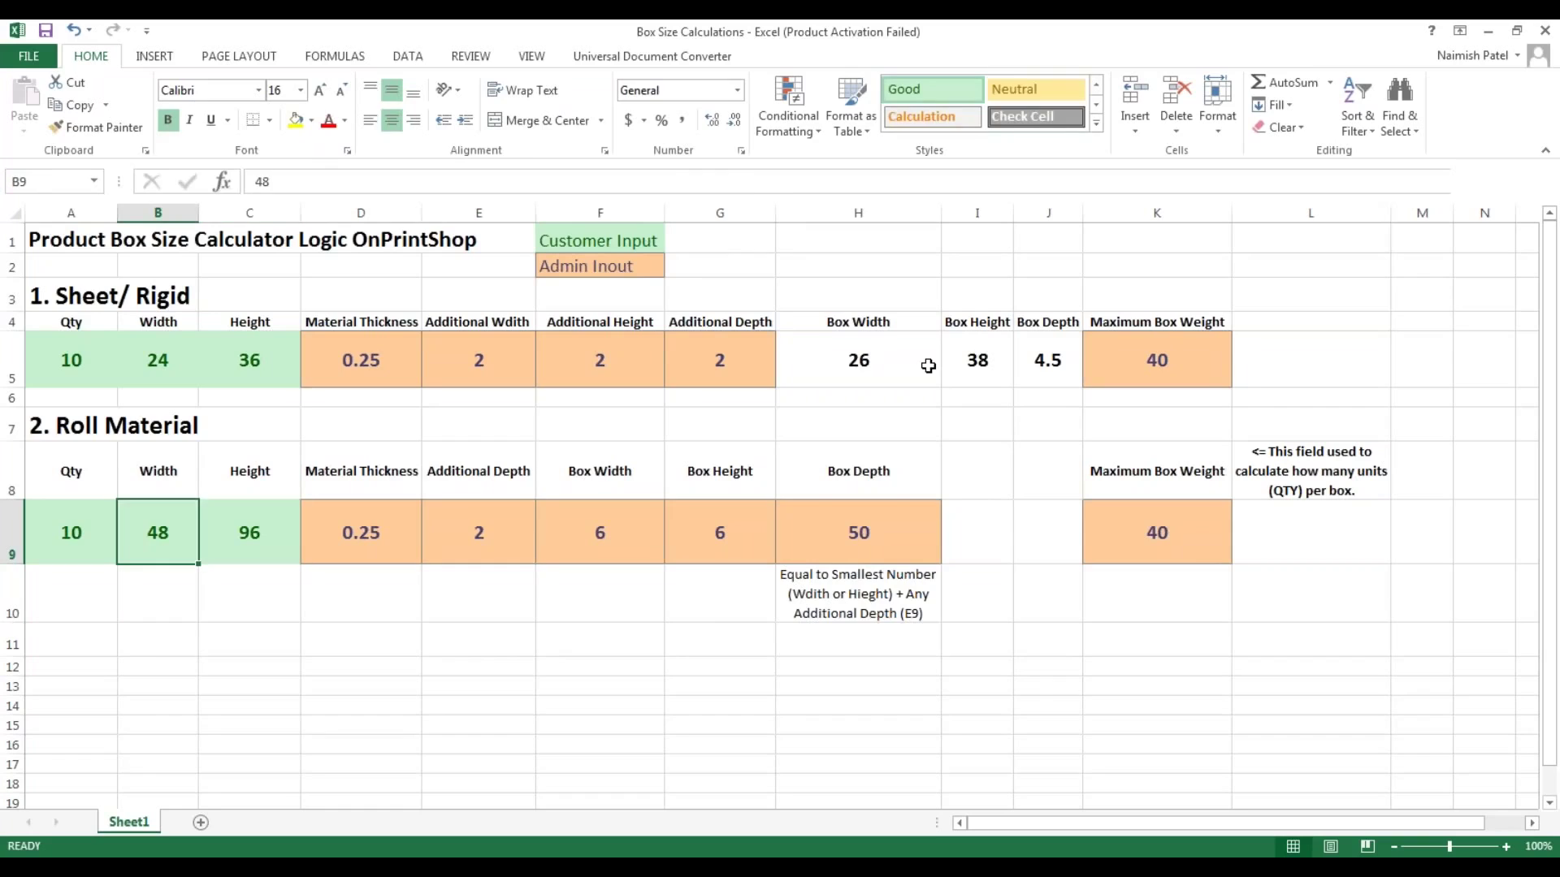
{"action": "key", "text": "Right"}
{"action": "key", "text": "Right"}
{"action": "key", "text": "Right"}
{"action": "key", "text": "Right"}
{"action": "key", "text": "Left"}
{"action": "key", "text": "Left"}
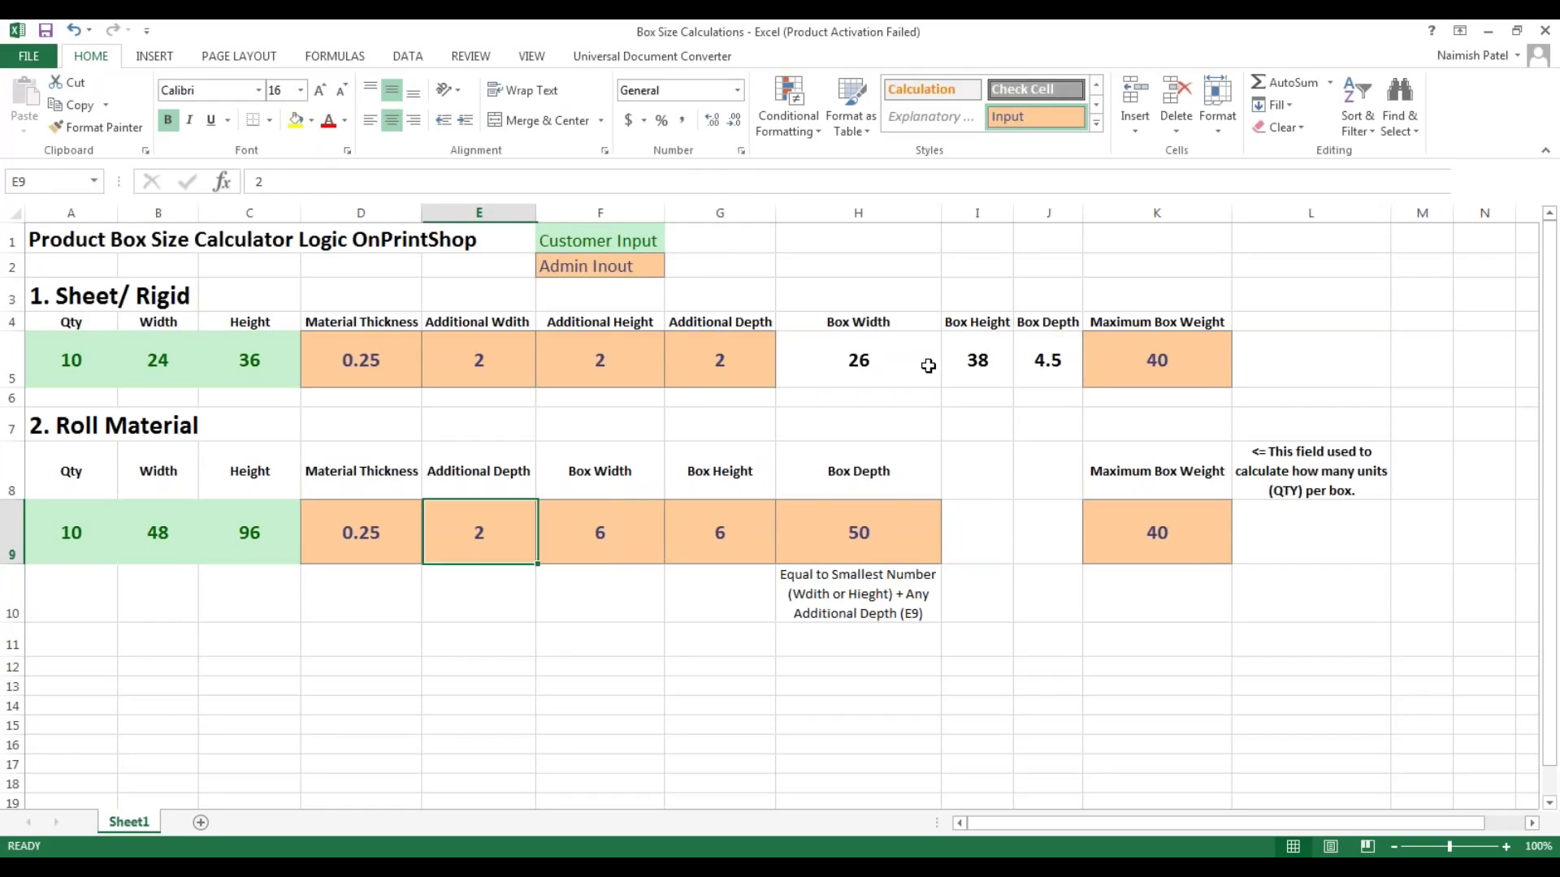
{"action": "key", "text": "Right"}
{"action": "key", "text": "Right"}
{"action": "key", "text": "Right"}
{"action": "key", "text": "Right"}
{"action": "key", "text": "Right"}
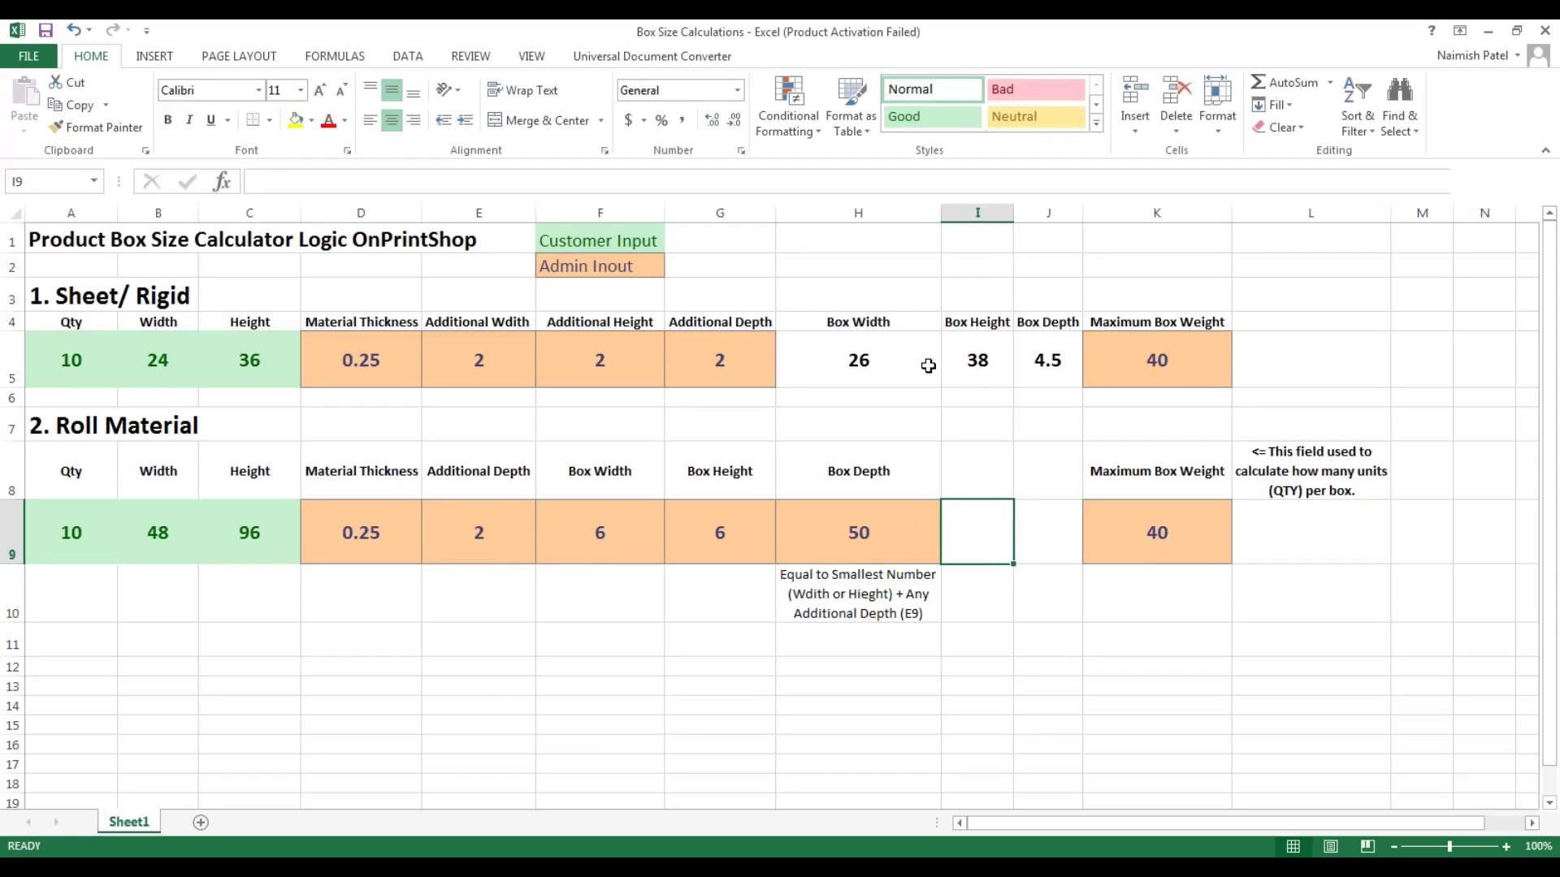
{"action": "key", "text": "Left"}
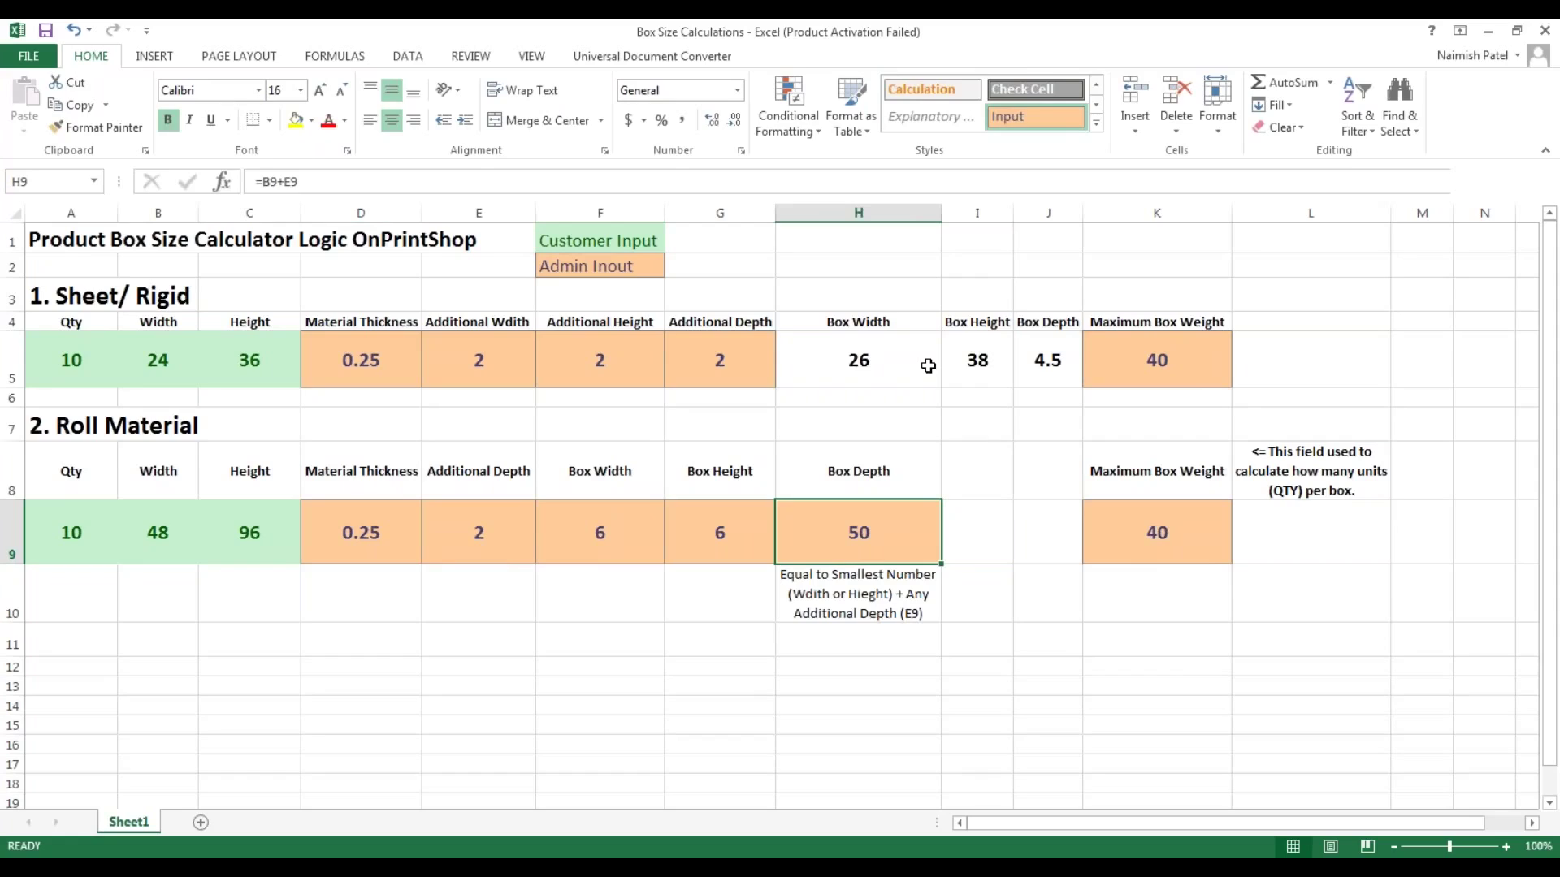
{"action": "key", "text": "Left"}
{"action": "key", "text": "Left"}
{"action": "key", "text": "Left"}
{"action": "key", "text": "Left"}
{"action": "key", "text": "Left"}
{"action": "key", "text": "Right"}
{"action": "key", "text": "Right"}
{"action": "key", "text": "Right"}
{"action": "key", "text": "Right"}
{"action": "key", "text": "Right"}
{"action": "key", "text": "Right"}
{"action": "key", "text": "Right"}
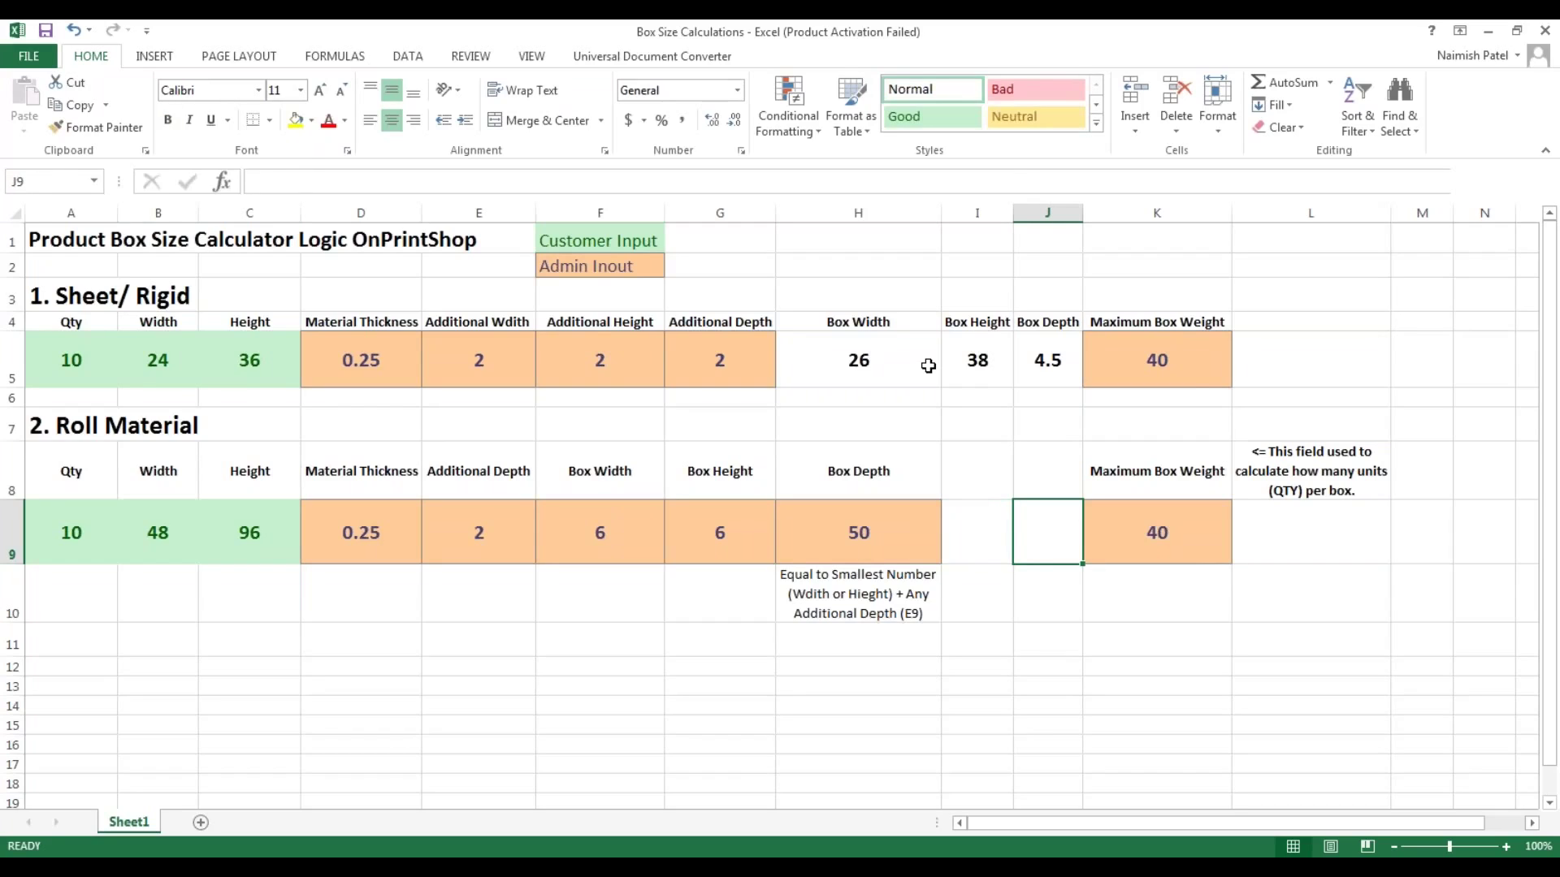
{"action": "key", "text": "Right"}
{"action": "key", "text": "alt+Tab"}
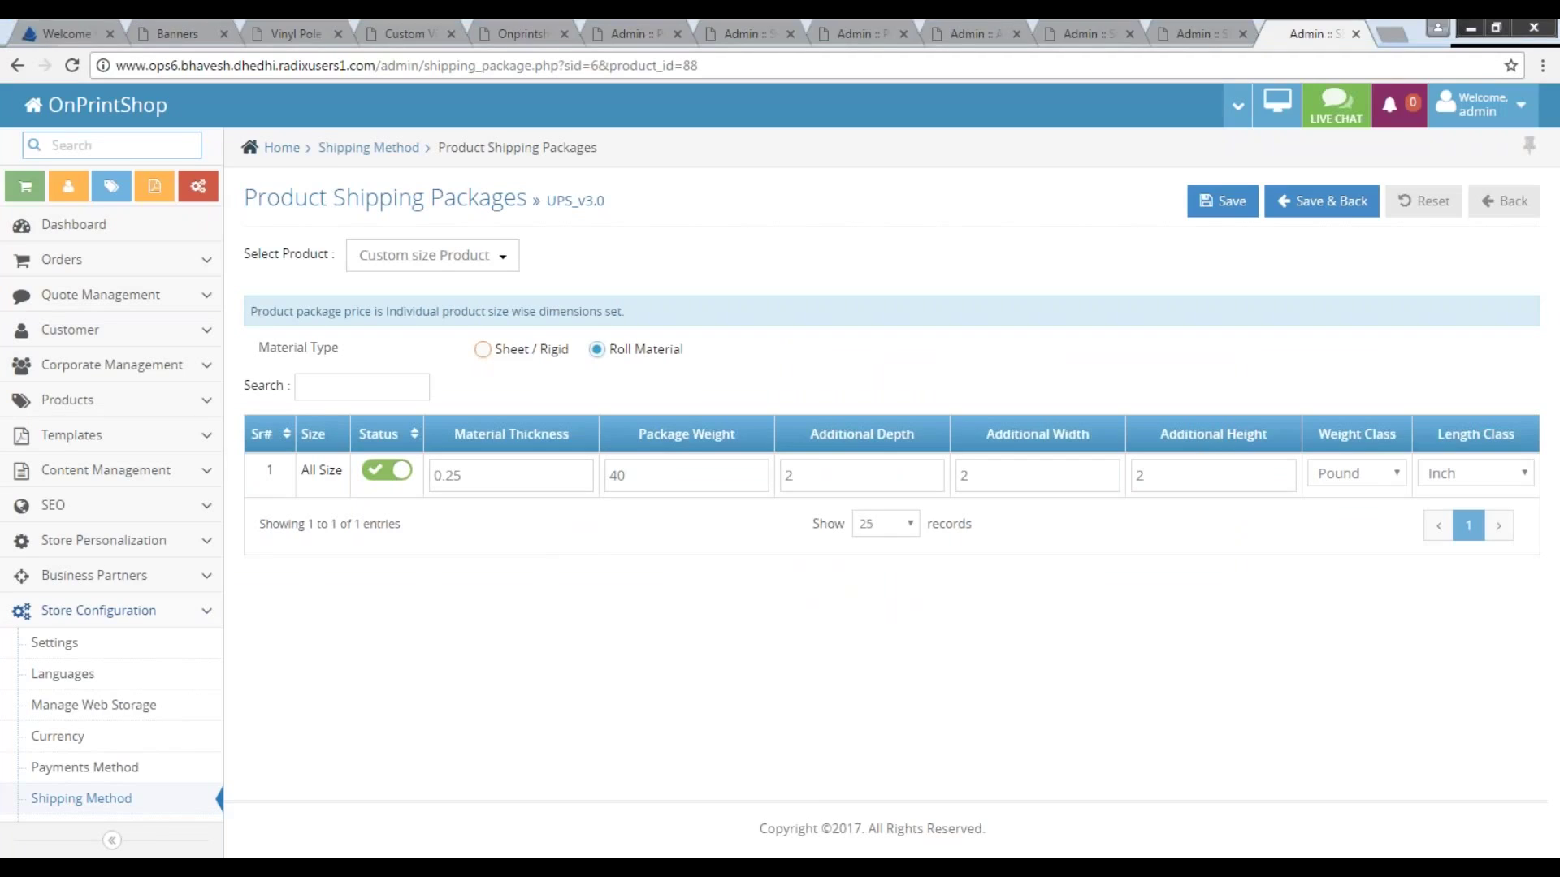
Toggle Material Type to Sheet / Rigid, then back to Roll Material.
{"action": "left_click", "coordinate": [483, 350]}
{"action": "left_click", "coordinate": [597, 350]}
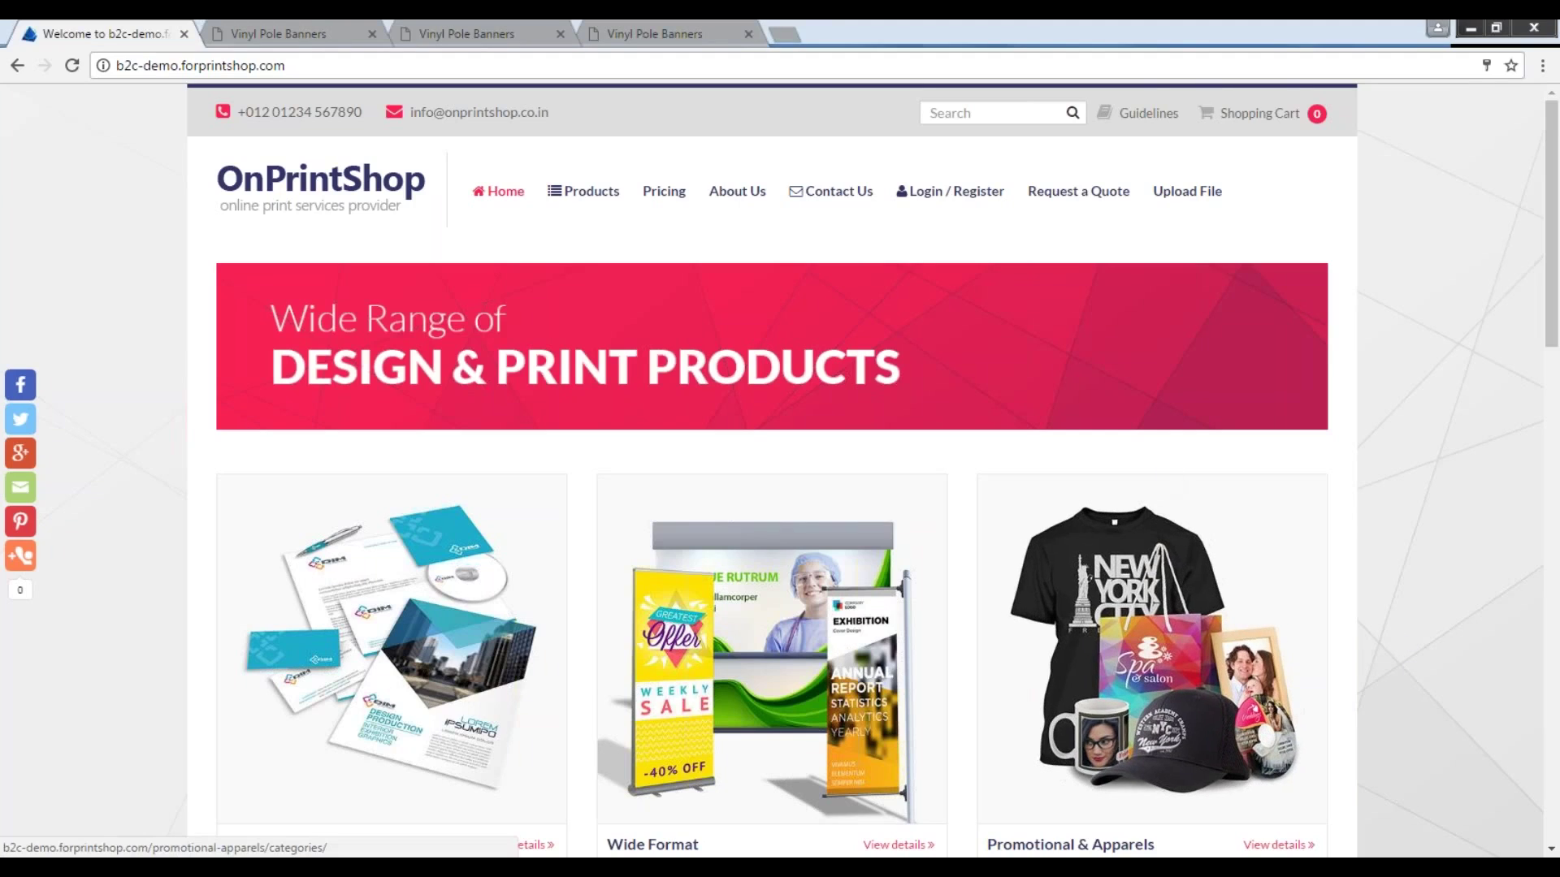
Open the storefront's Upload File page and scroll through it.
{"action": "left_click", "coordinate": [1186, 191]}
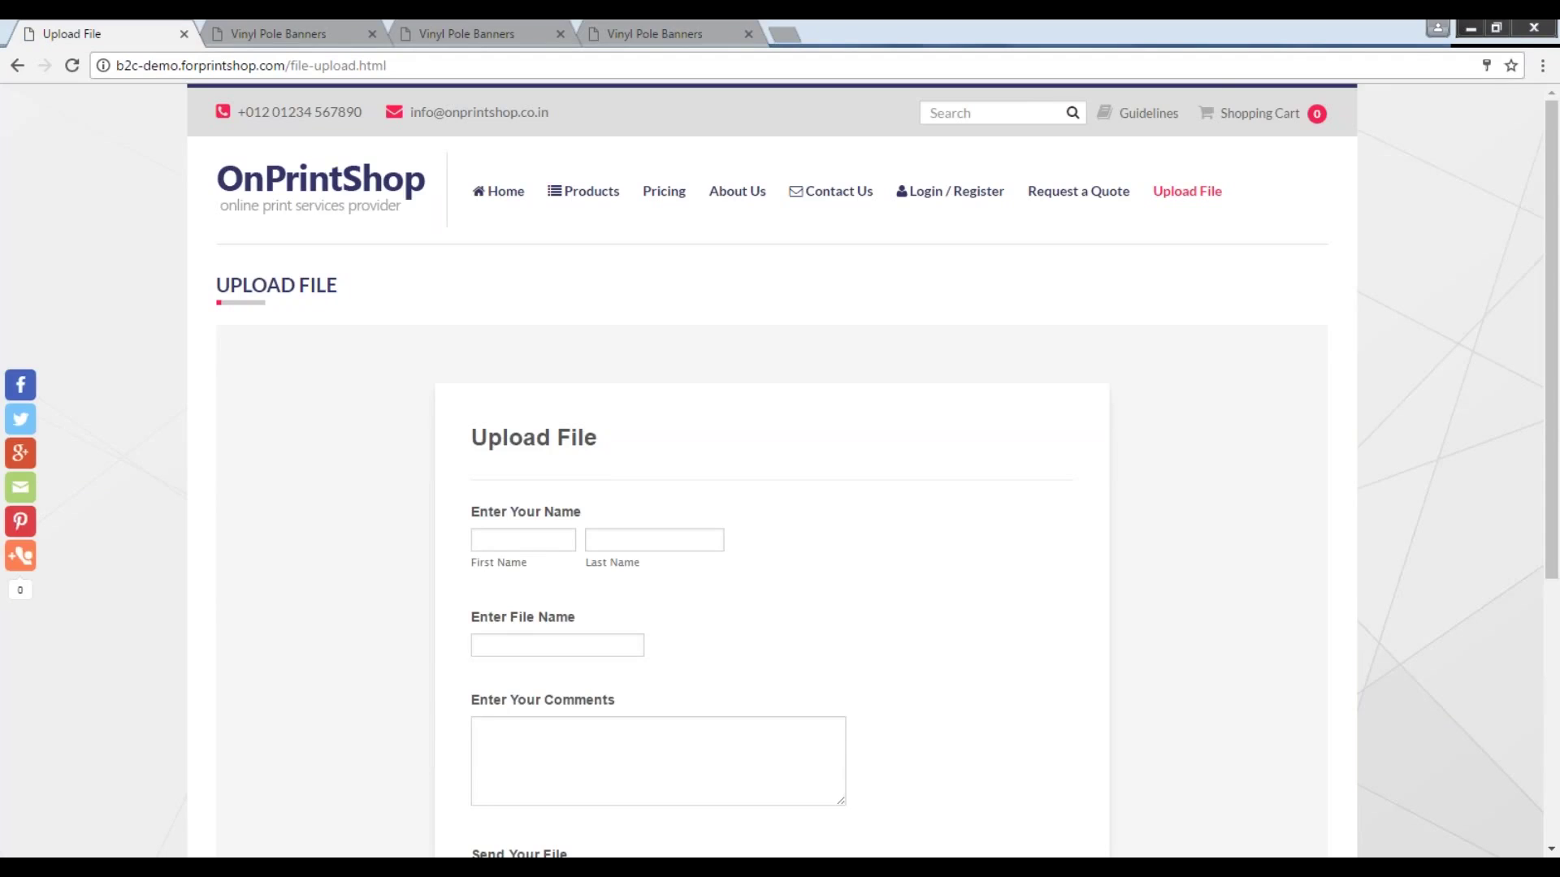
{"action": "scroll", "coordinate": [935, 568], "scroll_direction": "down", "scroll_amount": 3}
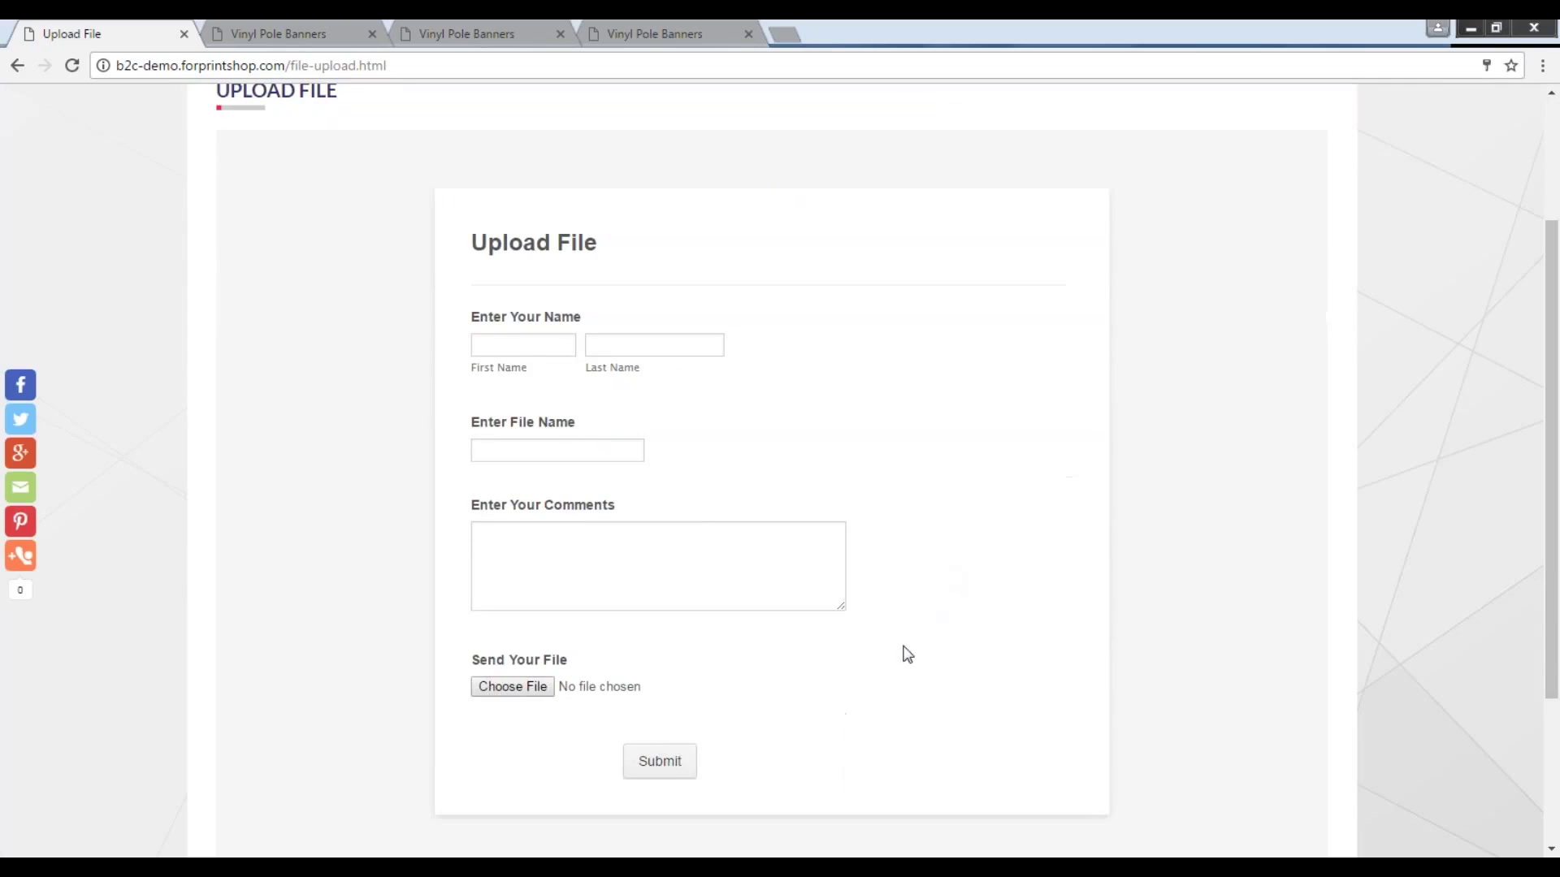
{"action": "scroll", "coordinate": [888, 671], "scroll_direction": "up", "scroll_amount": 3}
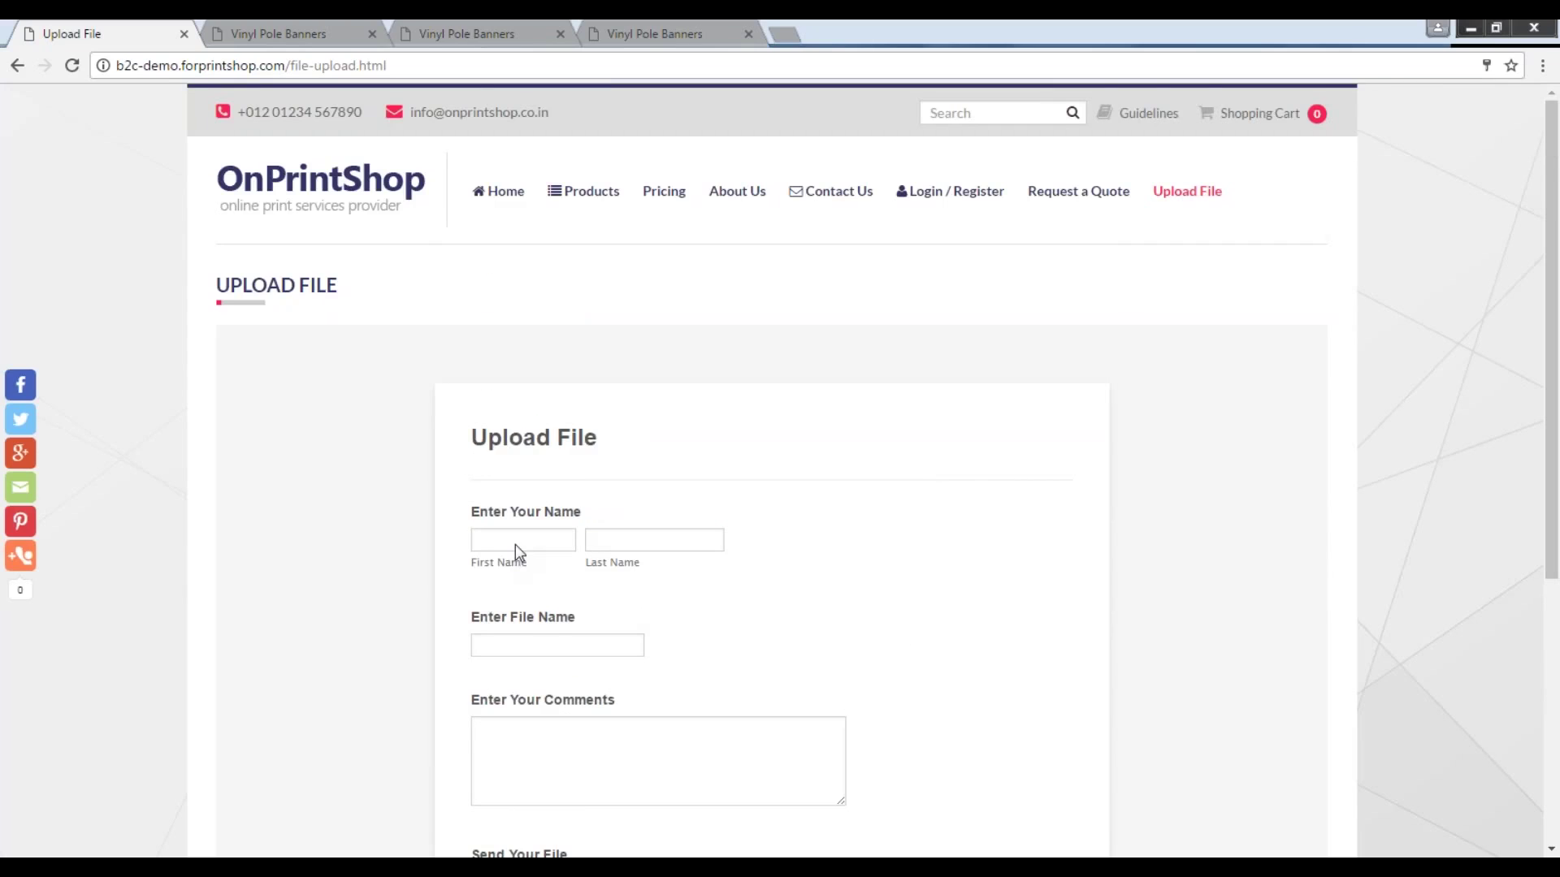
{"action": "scroll", "coordinate": [967, 740], "scroll_direction": "down", "scroll_amount": 2}
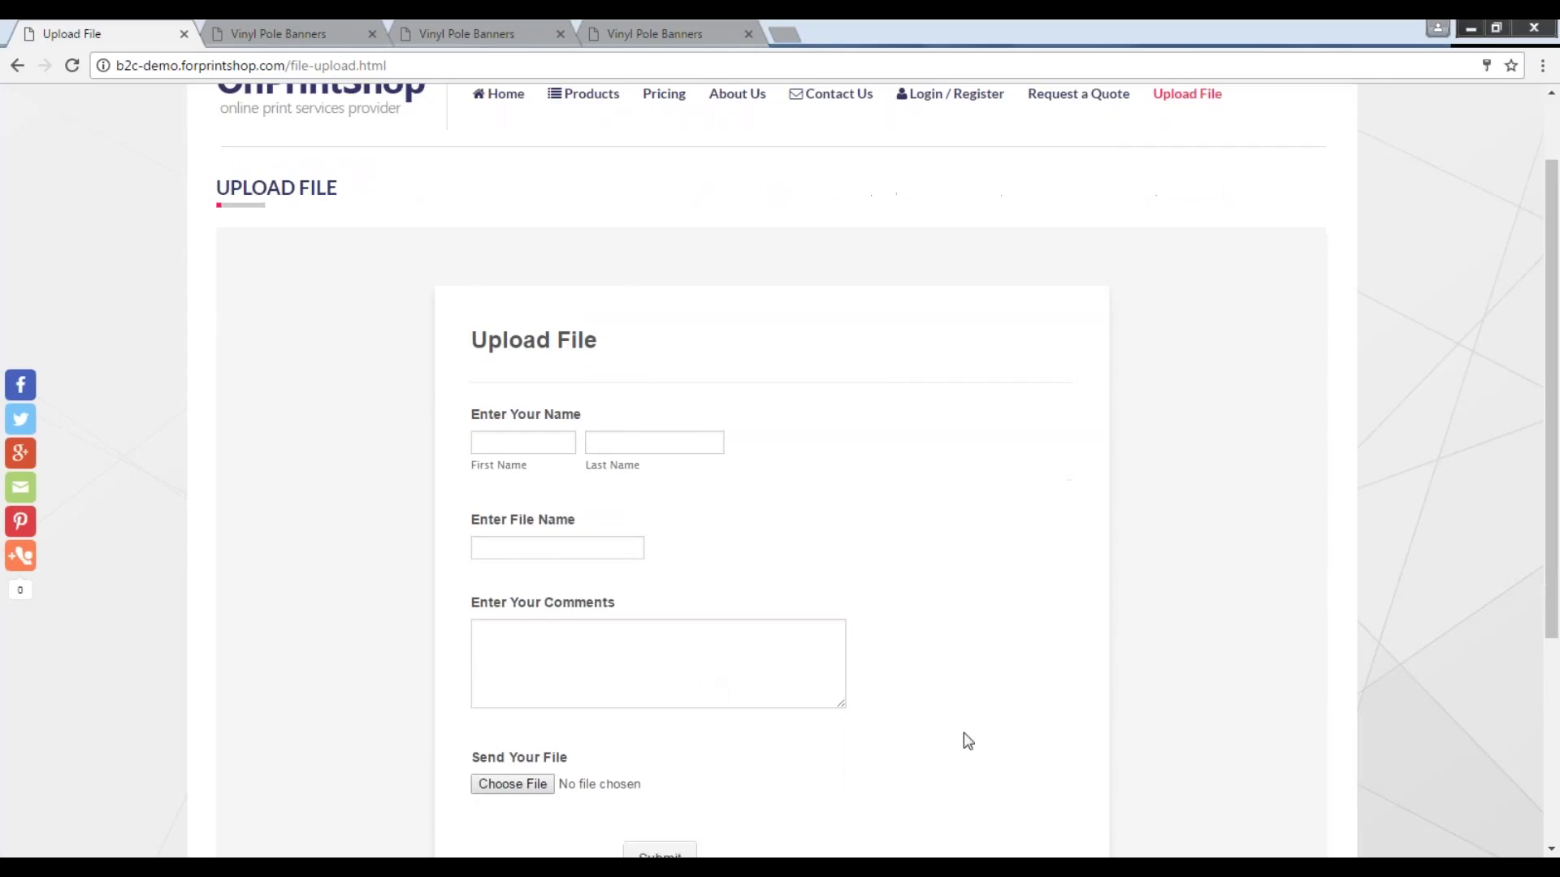
Switch to the Vinyl Pole Banners product page and scroll down to the Step 2 buttons.
{"action": "left_click", "coordinate": [283, 33]}
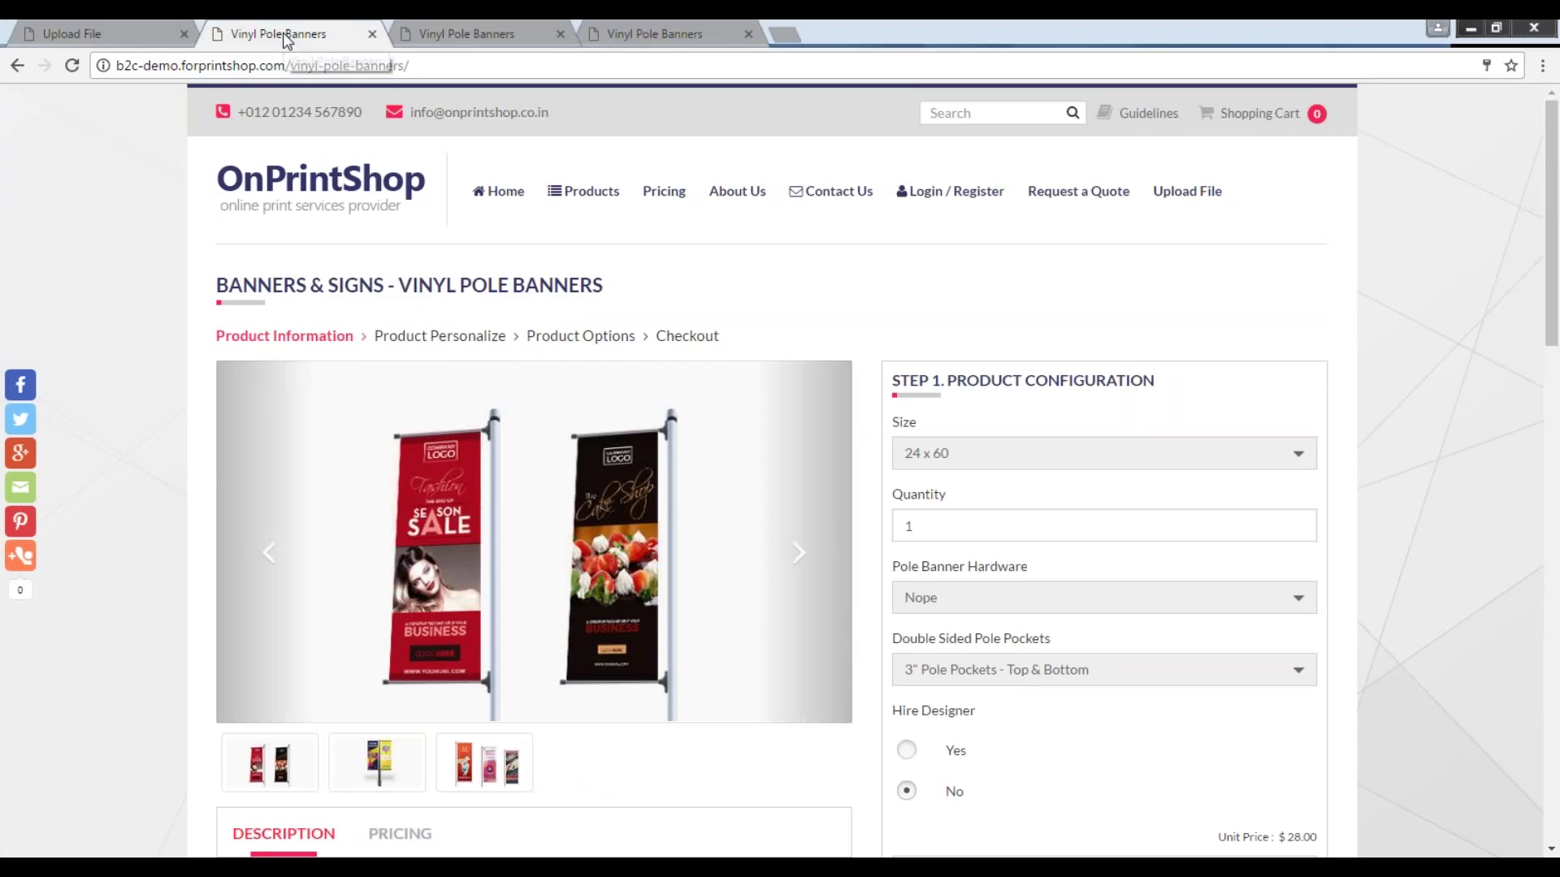
{"action": "scroll", "coordinate": [602, 505], "scroll_direction": "down", "scroll_amount": 10}
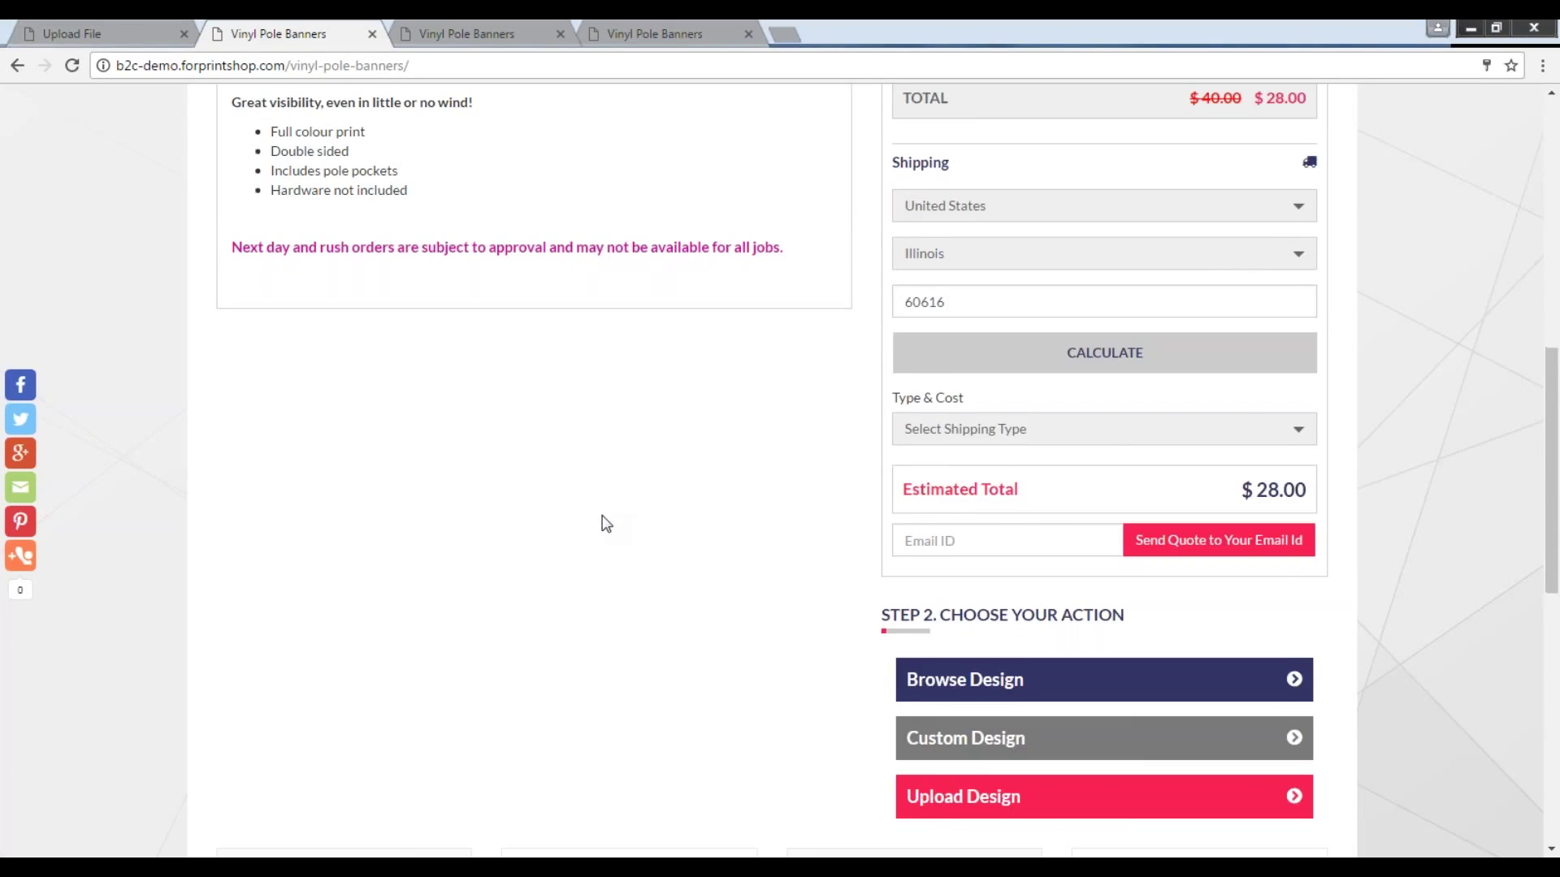
{"action": "scroll", "coordinate": [606, 523], "scroll_direction": "down", "scroll_amount": 6}
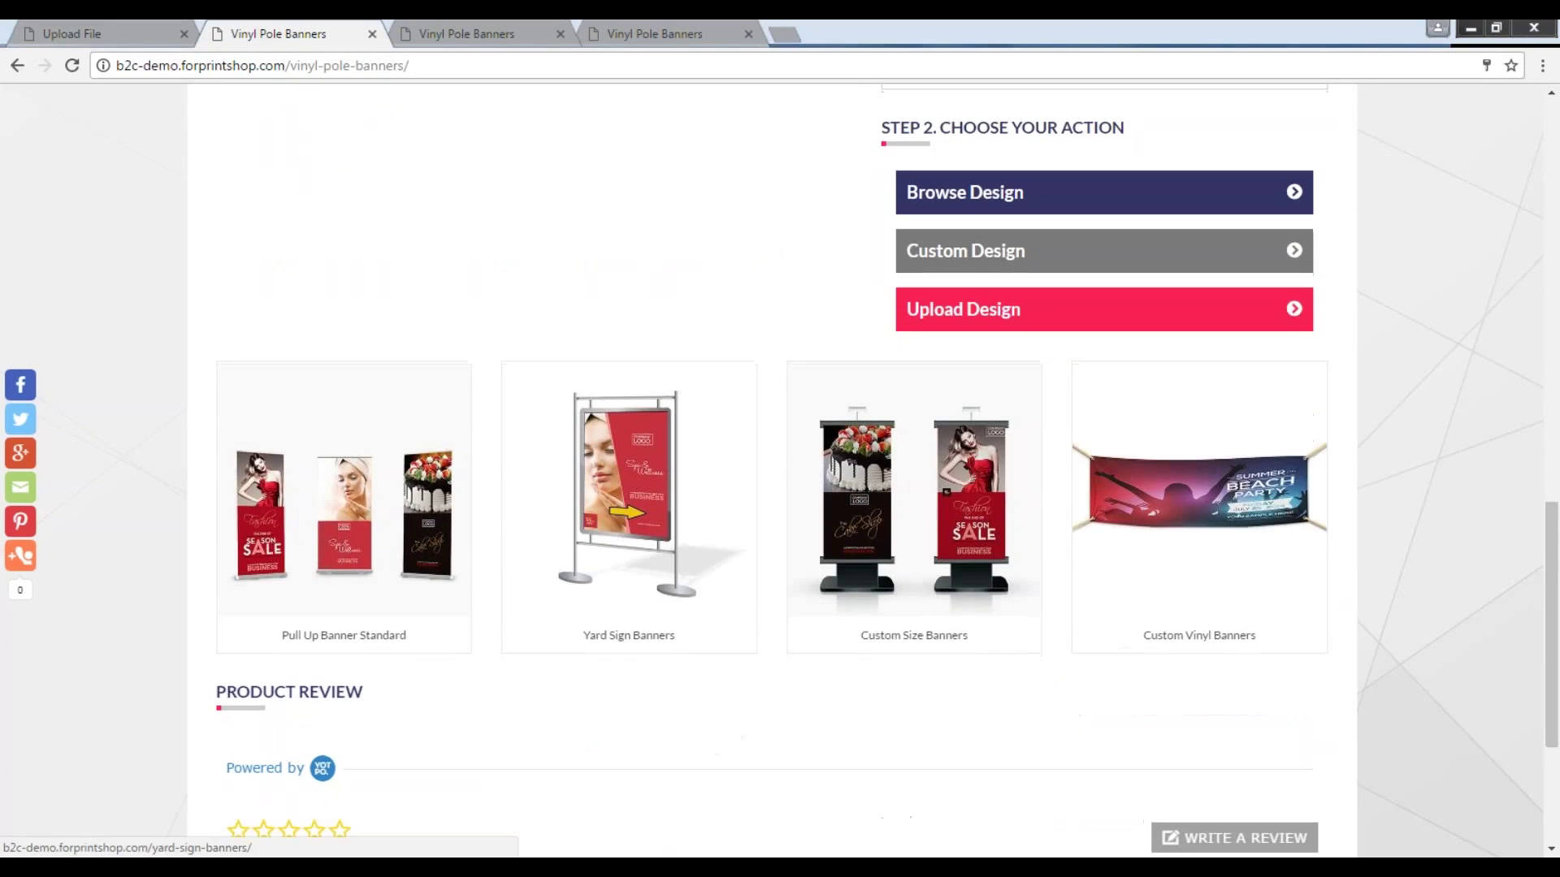
Choose Upload Design and upload Banner file.pdf as the banner's artwork.
{"action": "left_click", "coordinate": [966, 311]}
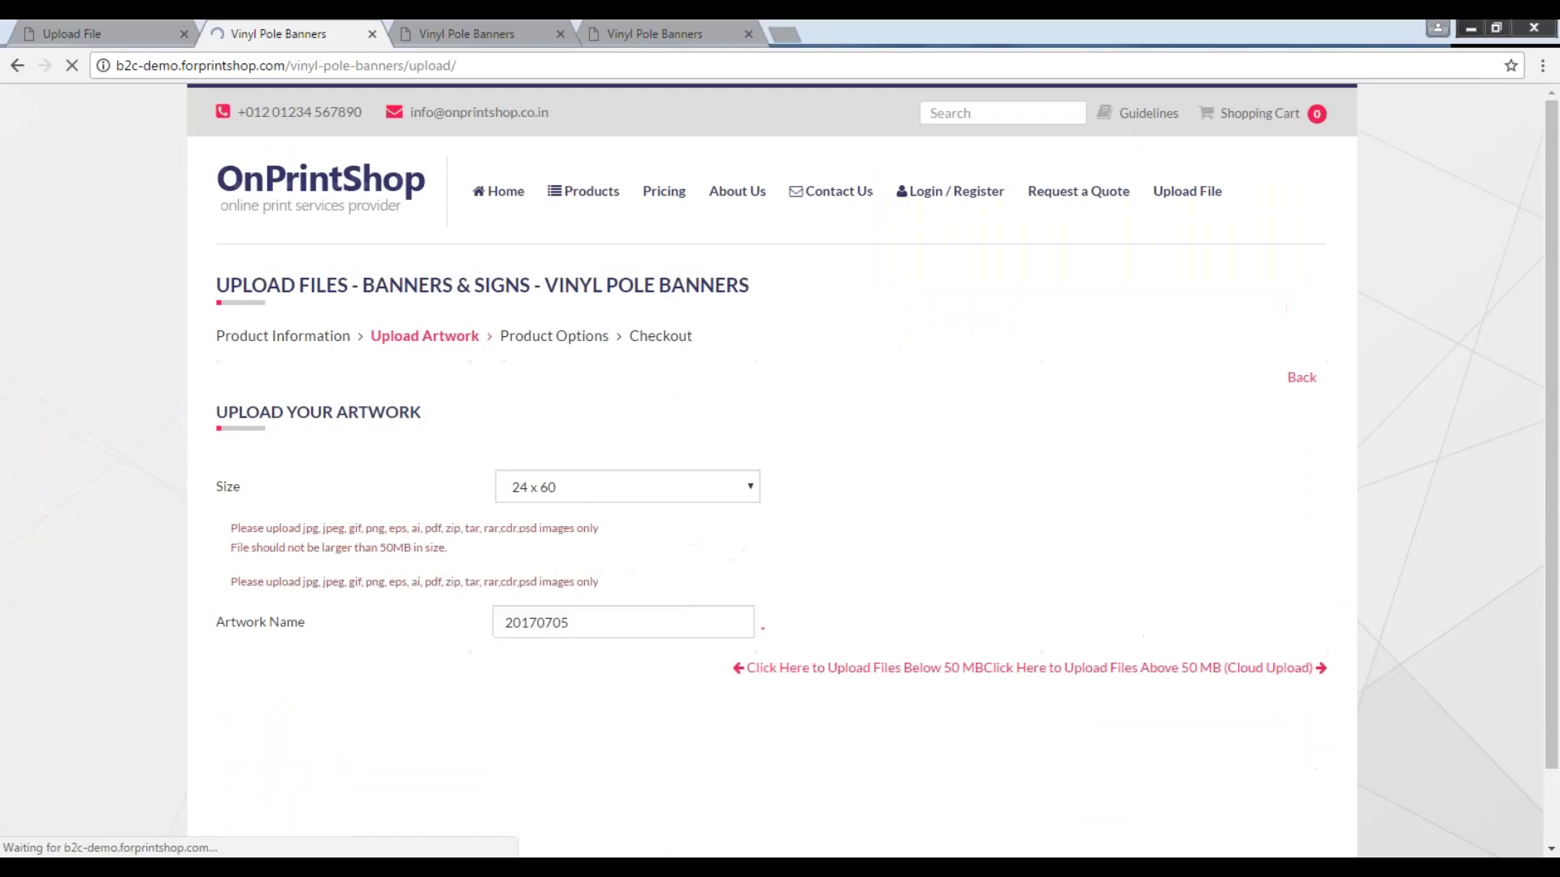
{"action": "scroll", "coordinate": [1048, 681], "scroll_direction": "down", "scroll_amount": 1}
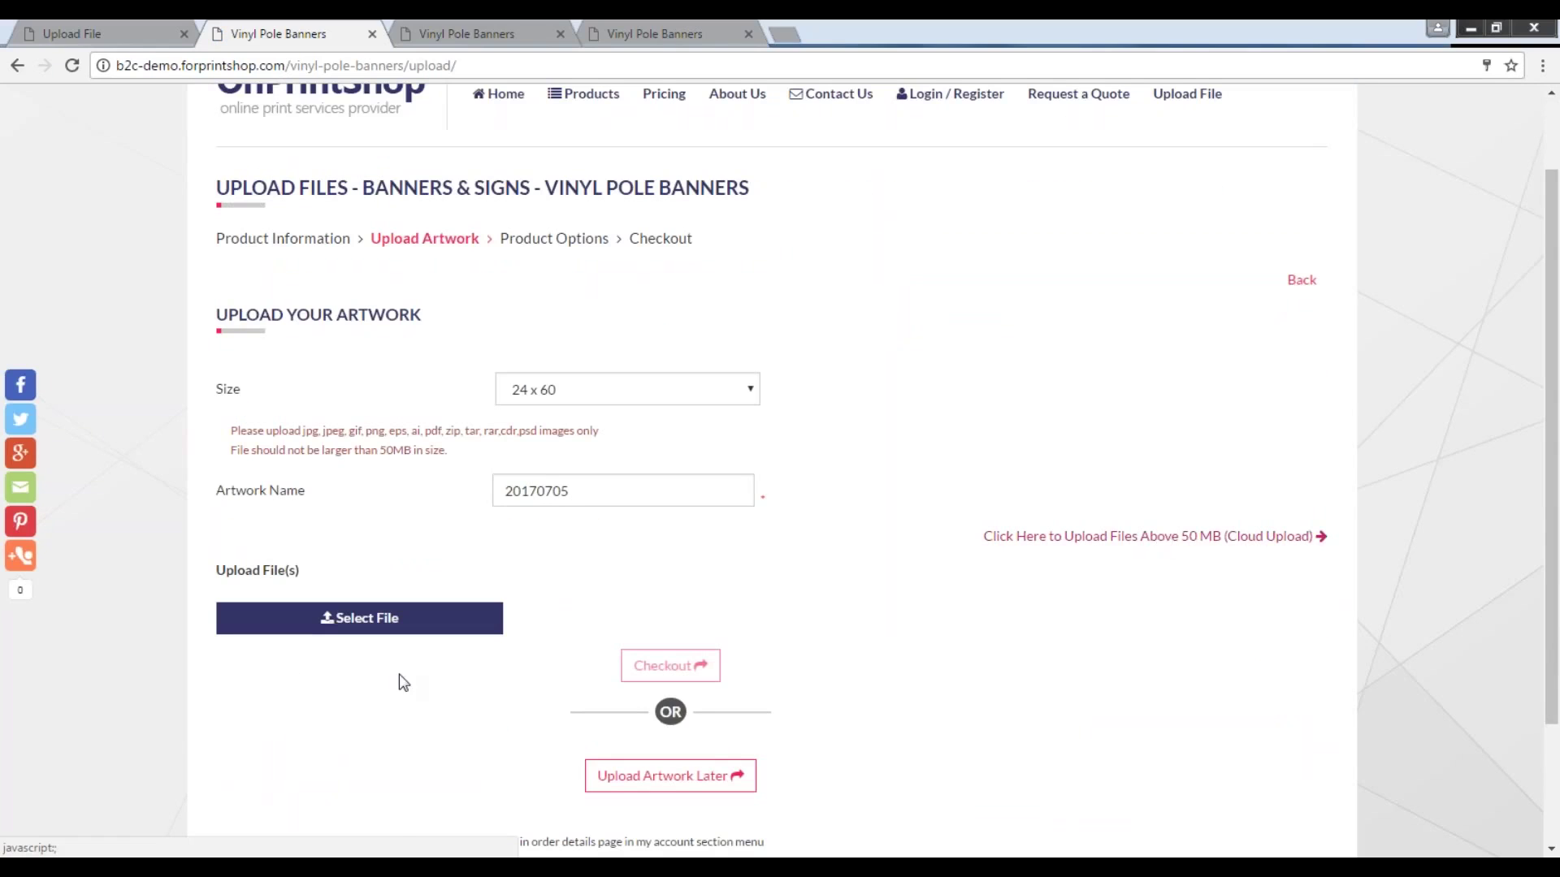
{"action": "left_click", "coordinate": [387, 627]}
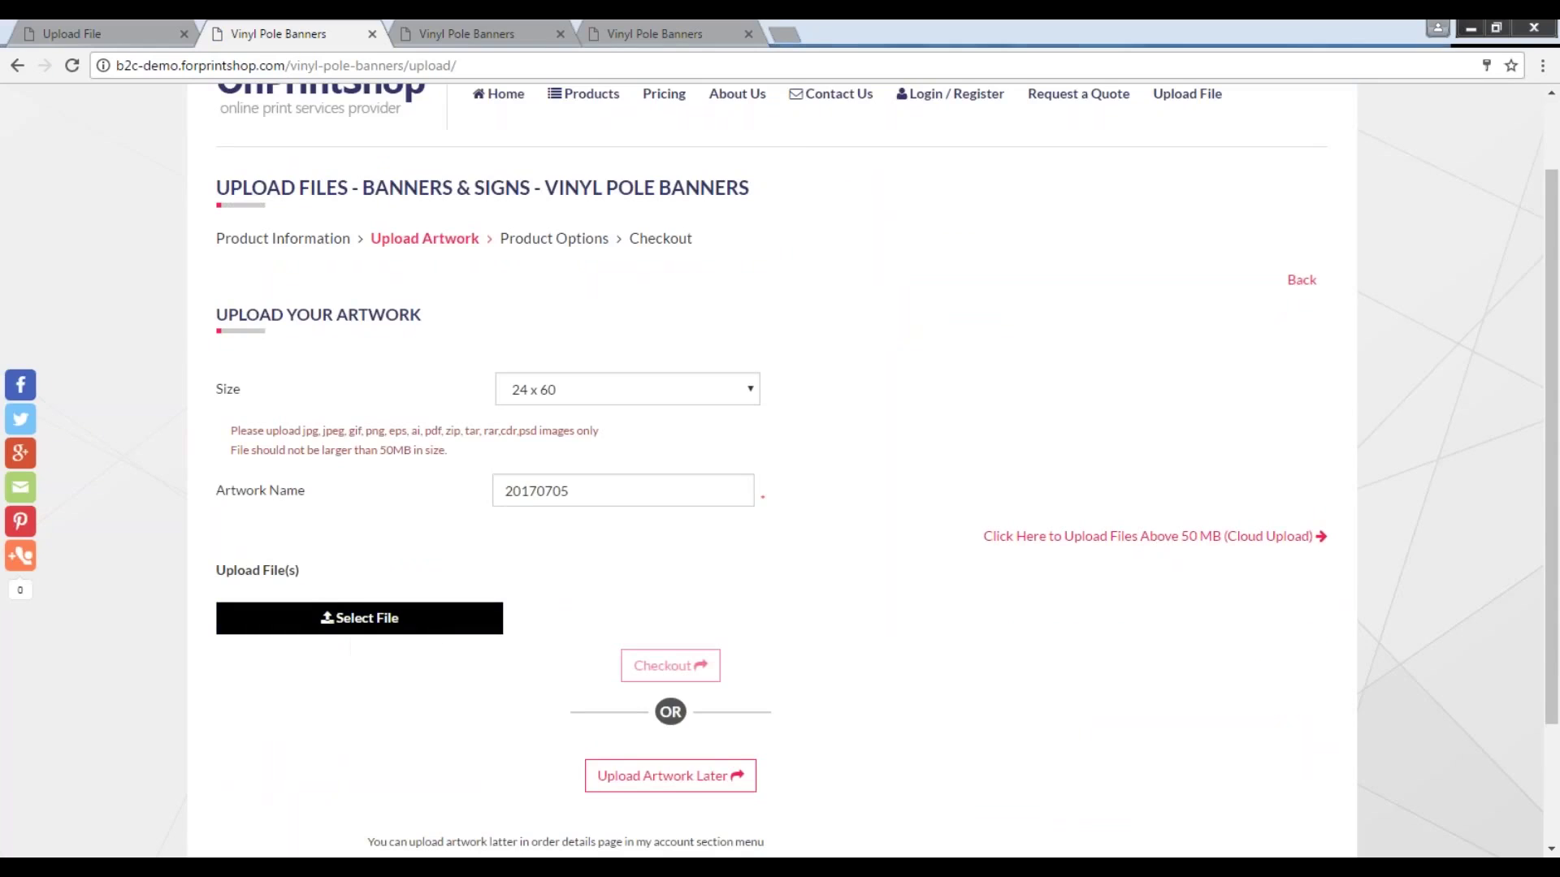
{"action": "left_click", "coordinate": [579, 199]}
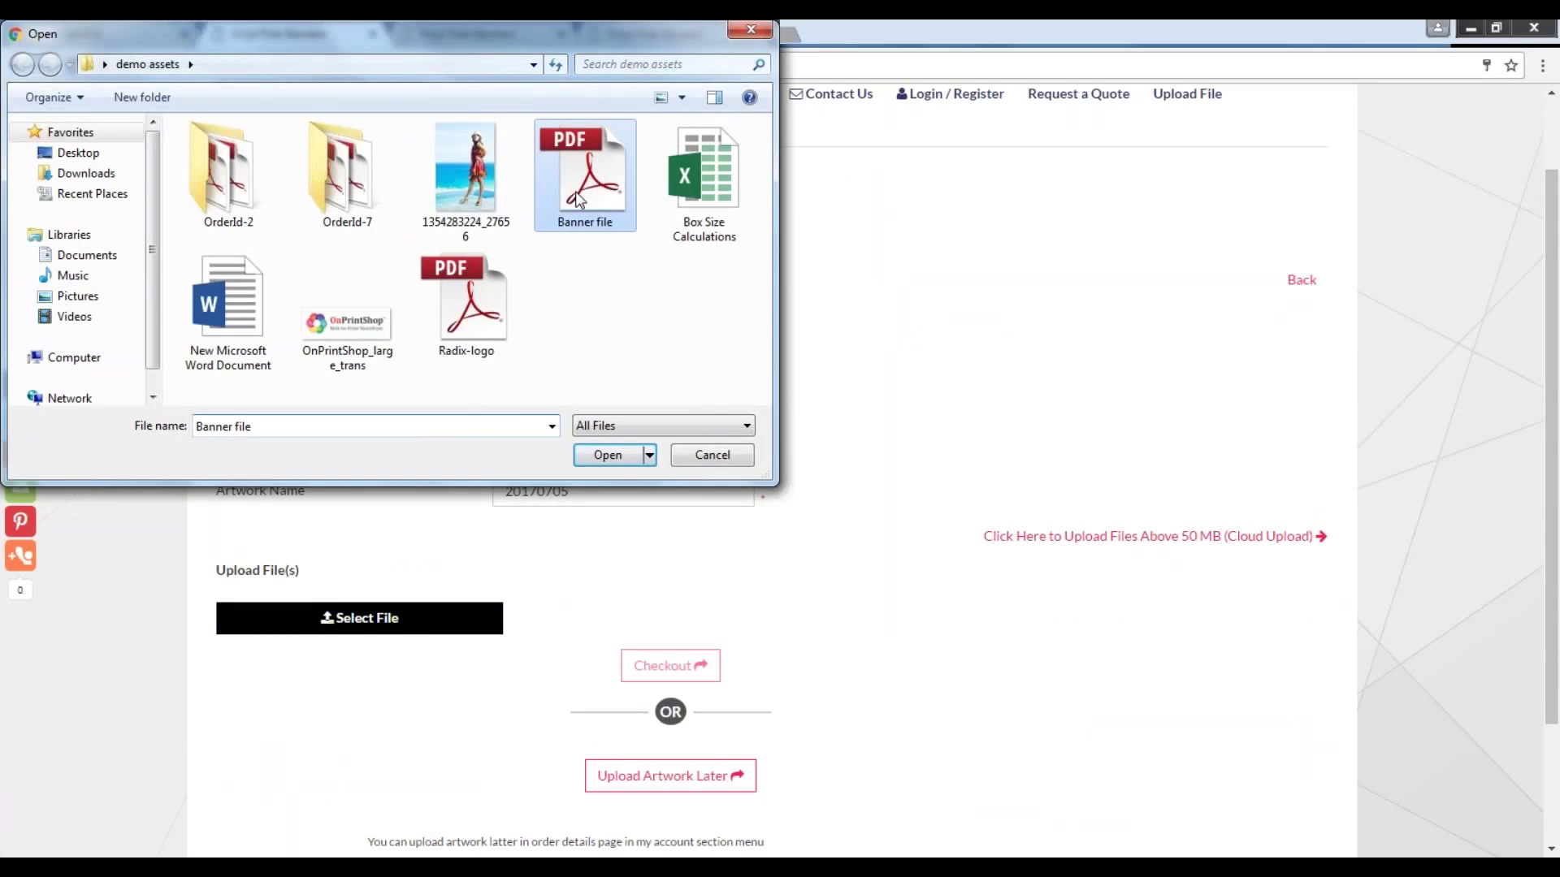
{"action": "left_click", "coordinate": [610, 455]}
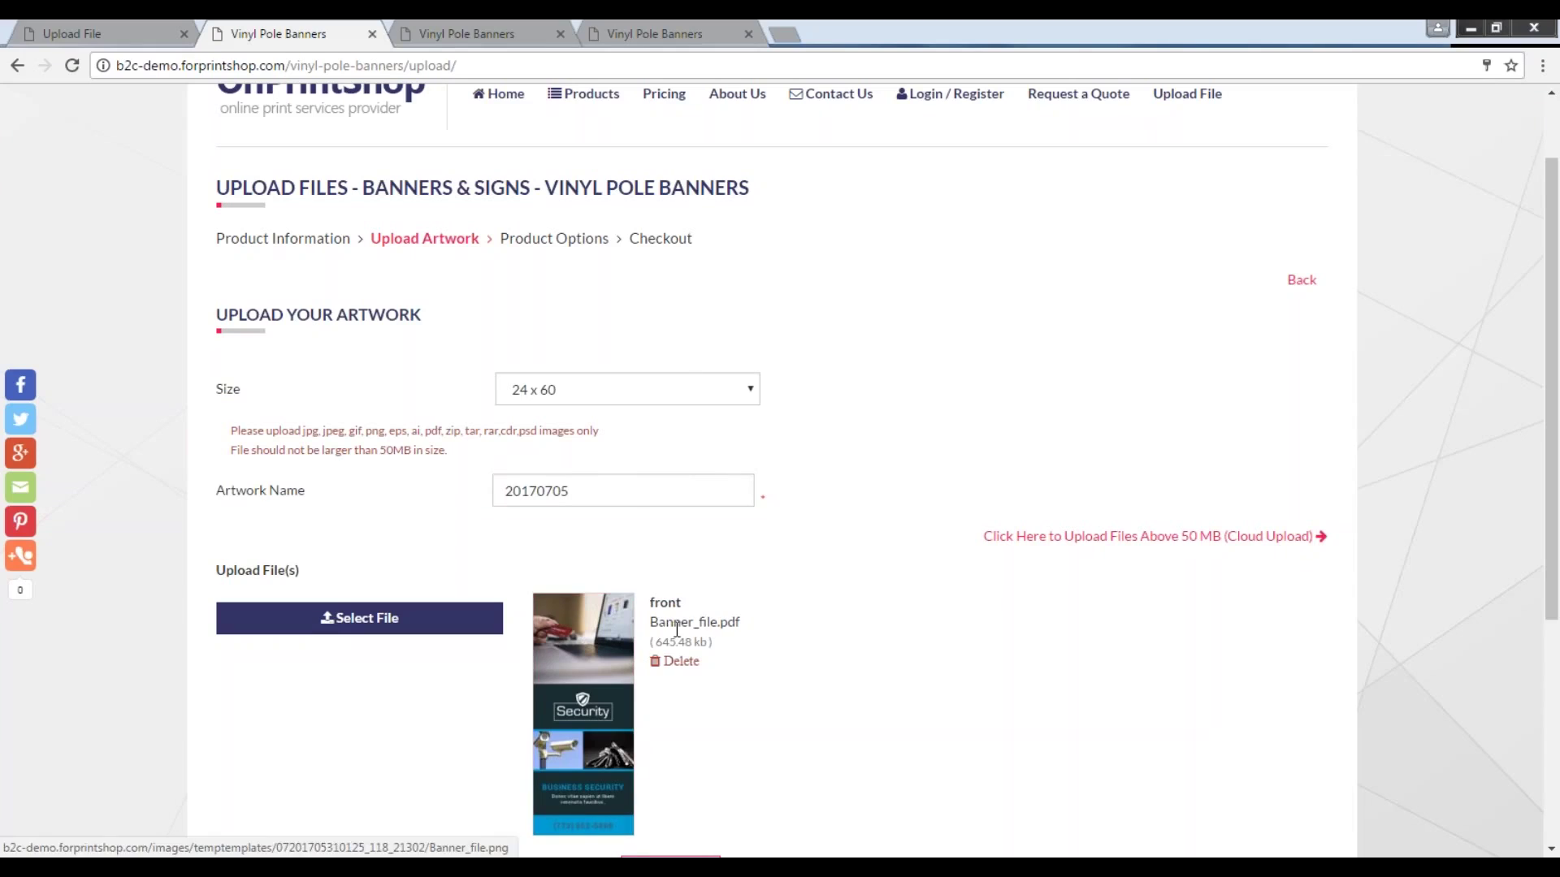
Check the uploaded file's name and size, then proceed to checkout.
{"action": "left_click_drag", "start_coordinate": [653, 624], "coordinate": [753, 640]}
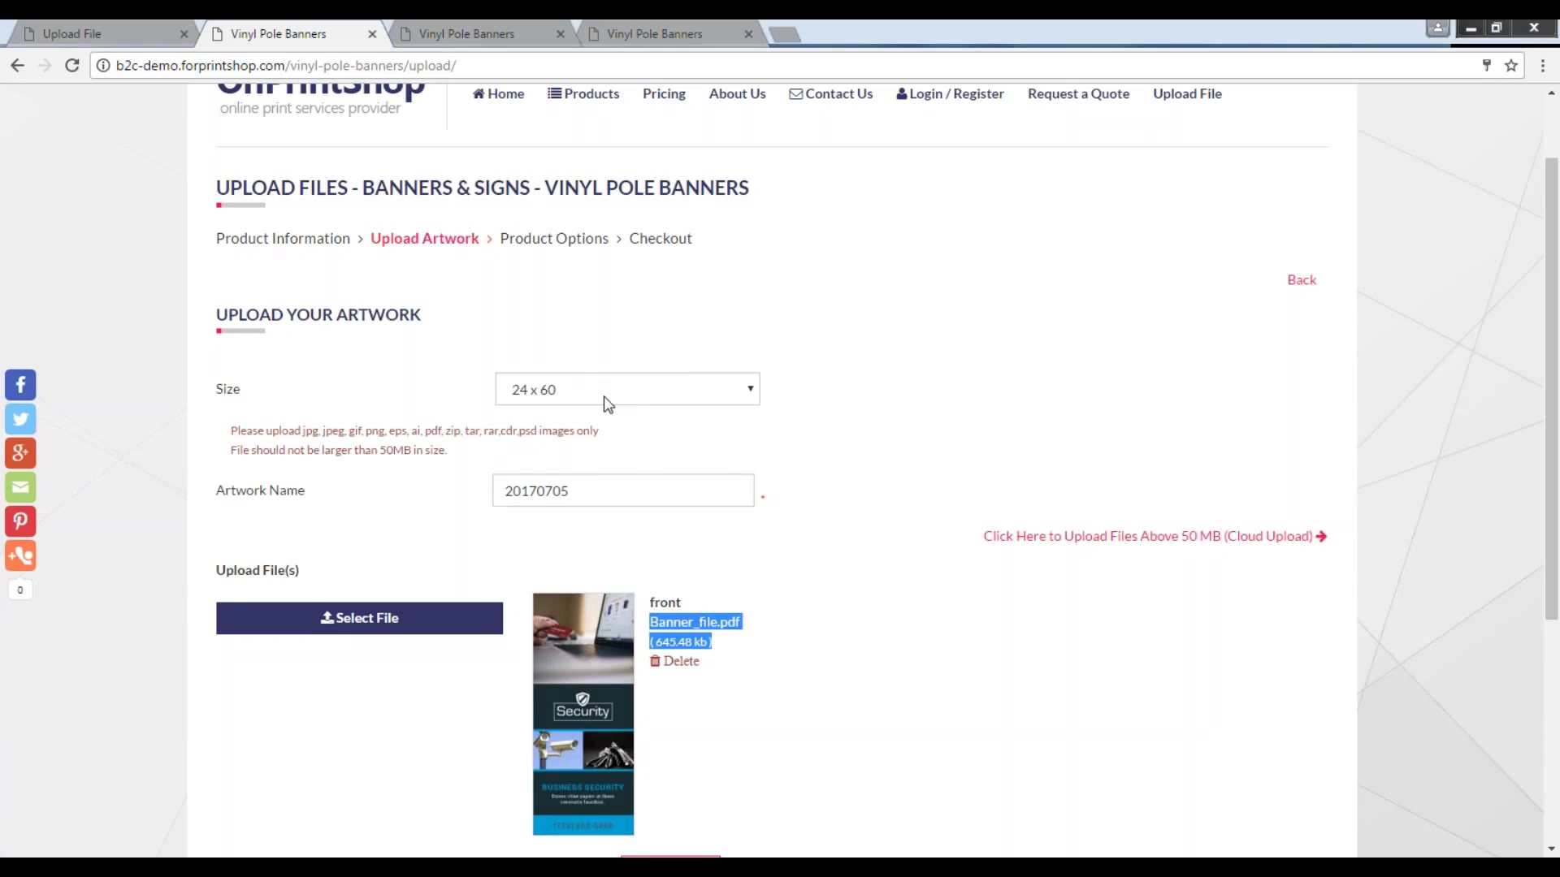
{"action": "left_click", "coordinate": [641, 570]}
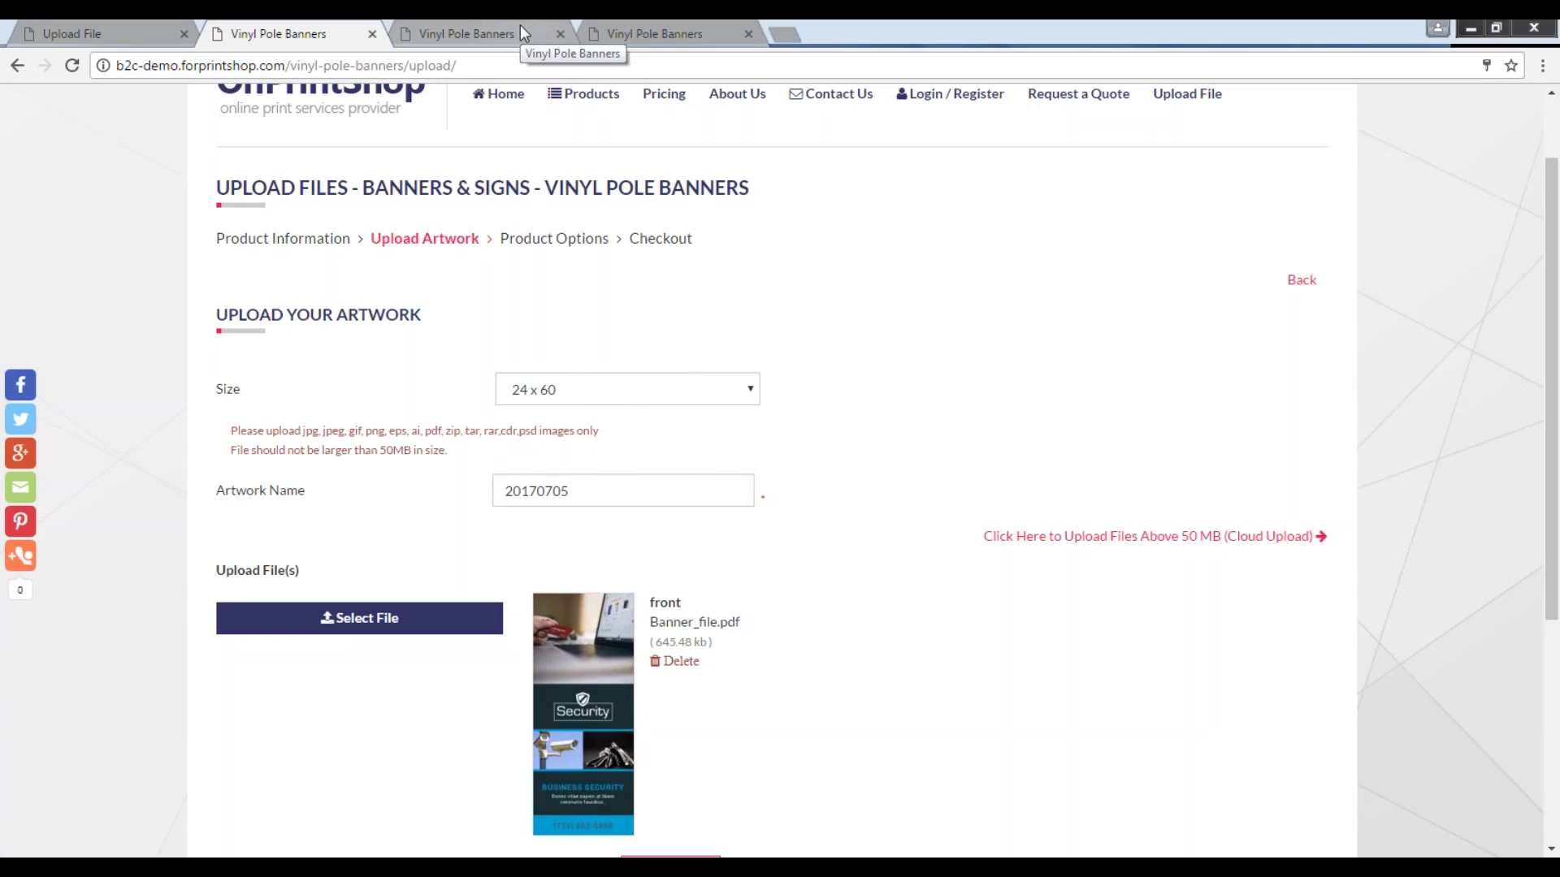
{"action": "scroll", "coordinate": [442, 578], "scroll_direction": "down", "scroll_amount": 4}
{"action": "left_click", "coordinate": [689, 590]}
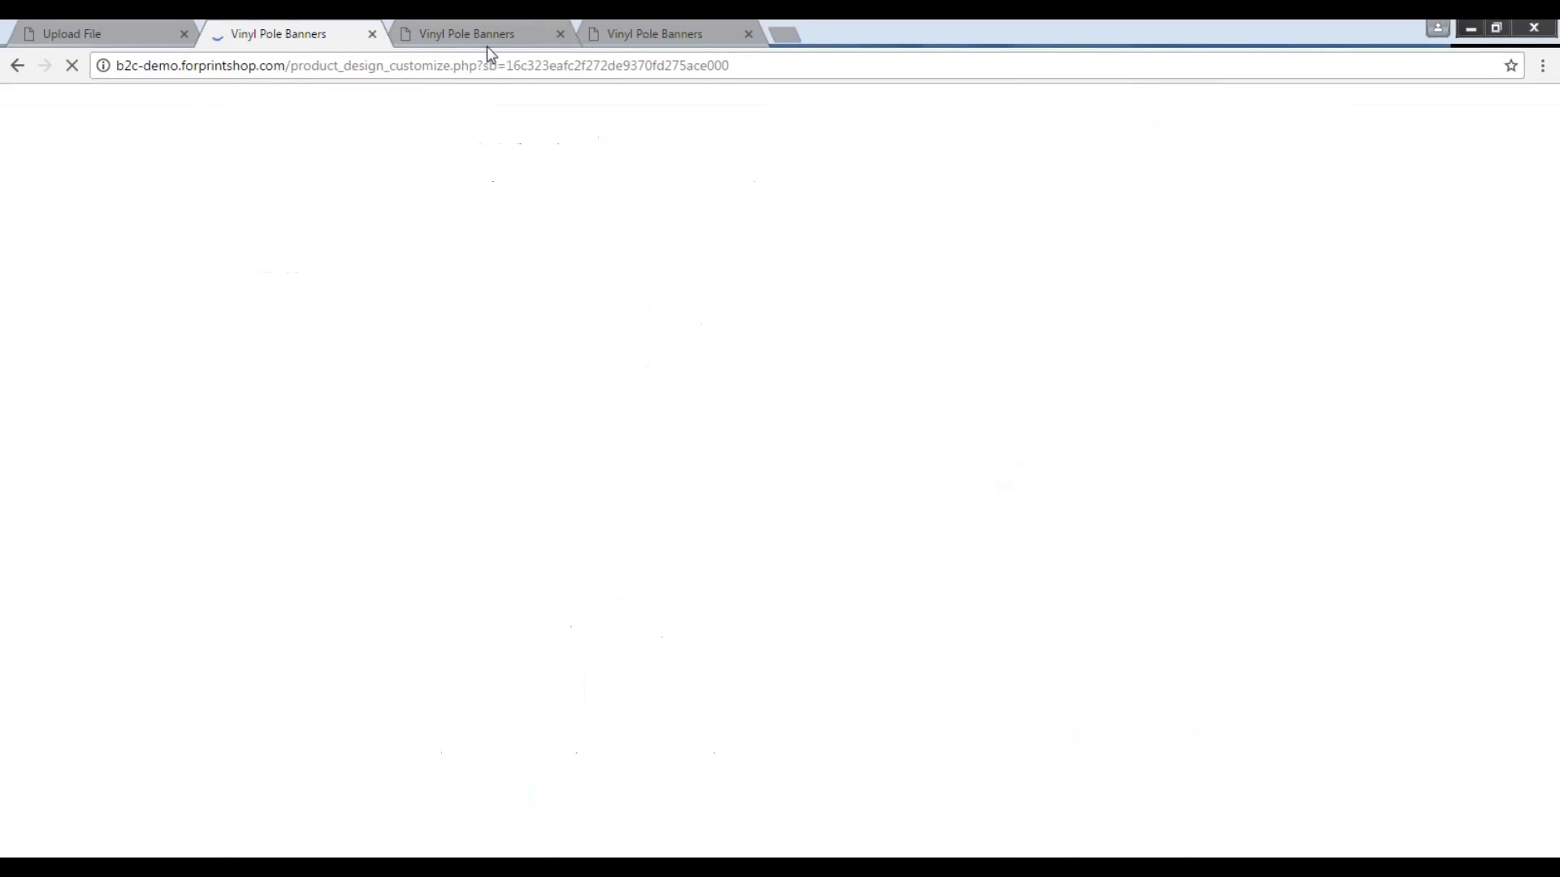
{"action": "left_click", "coordinate": [487, 33]}
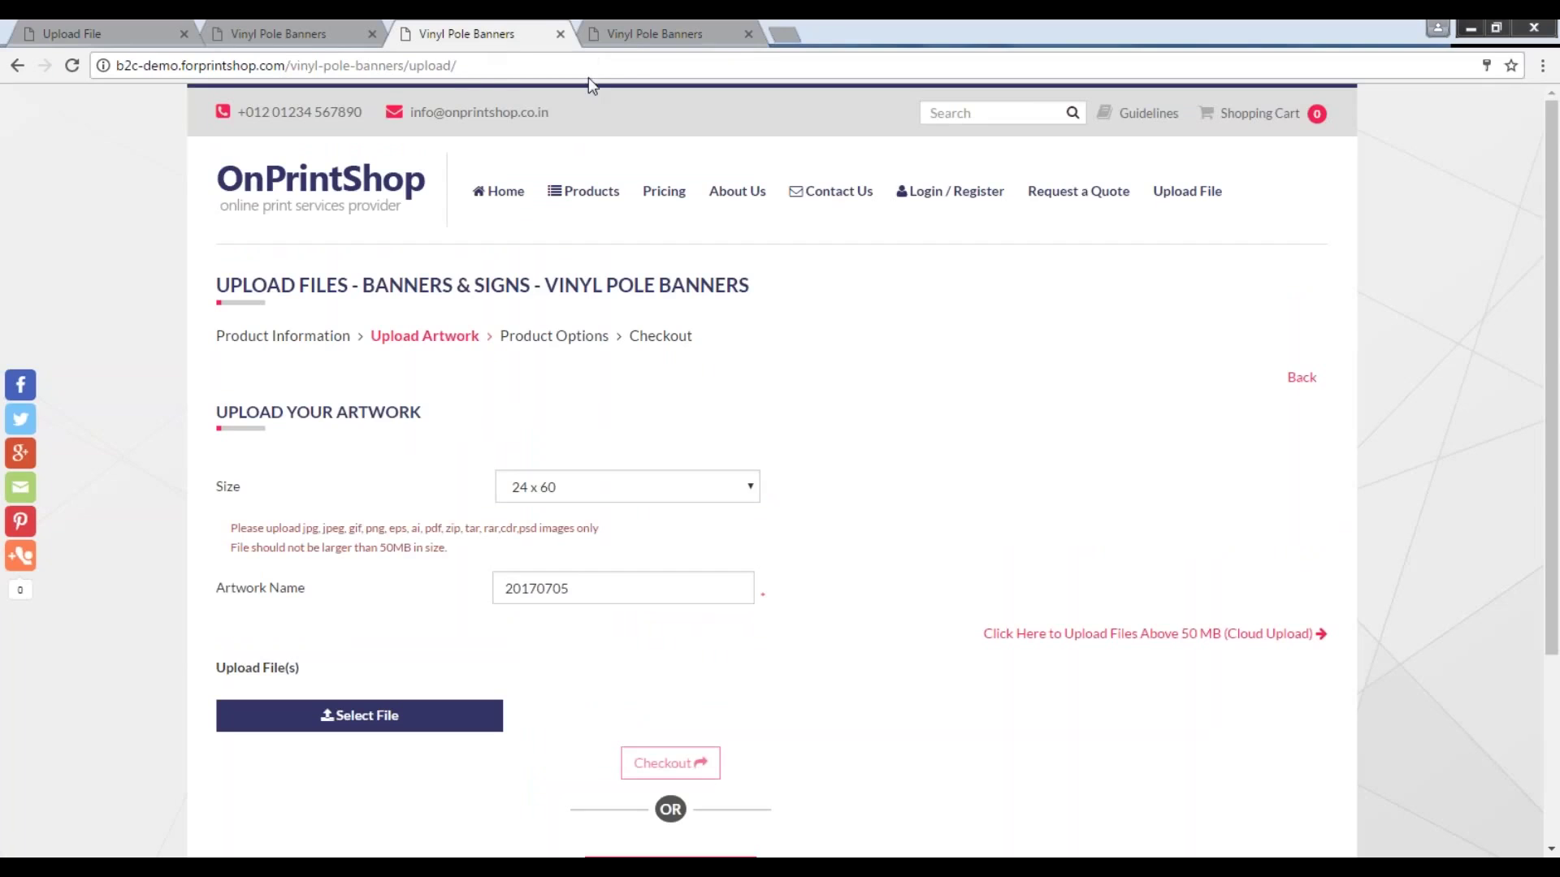
In the design customizer, try banner size 30 x 36, then set it back to 24 x 60.
{"action": "left_click", "coordinate": [302, 33]}
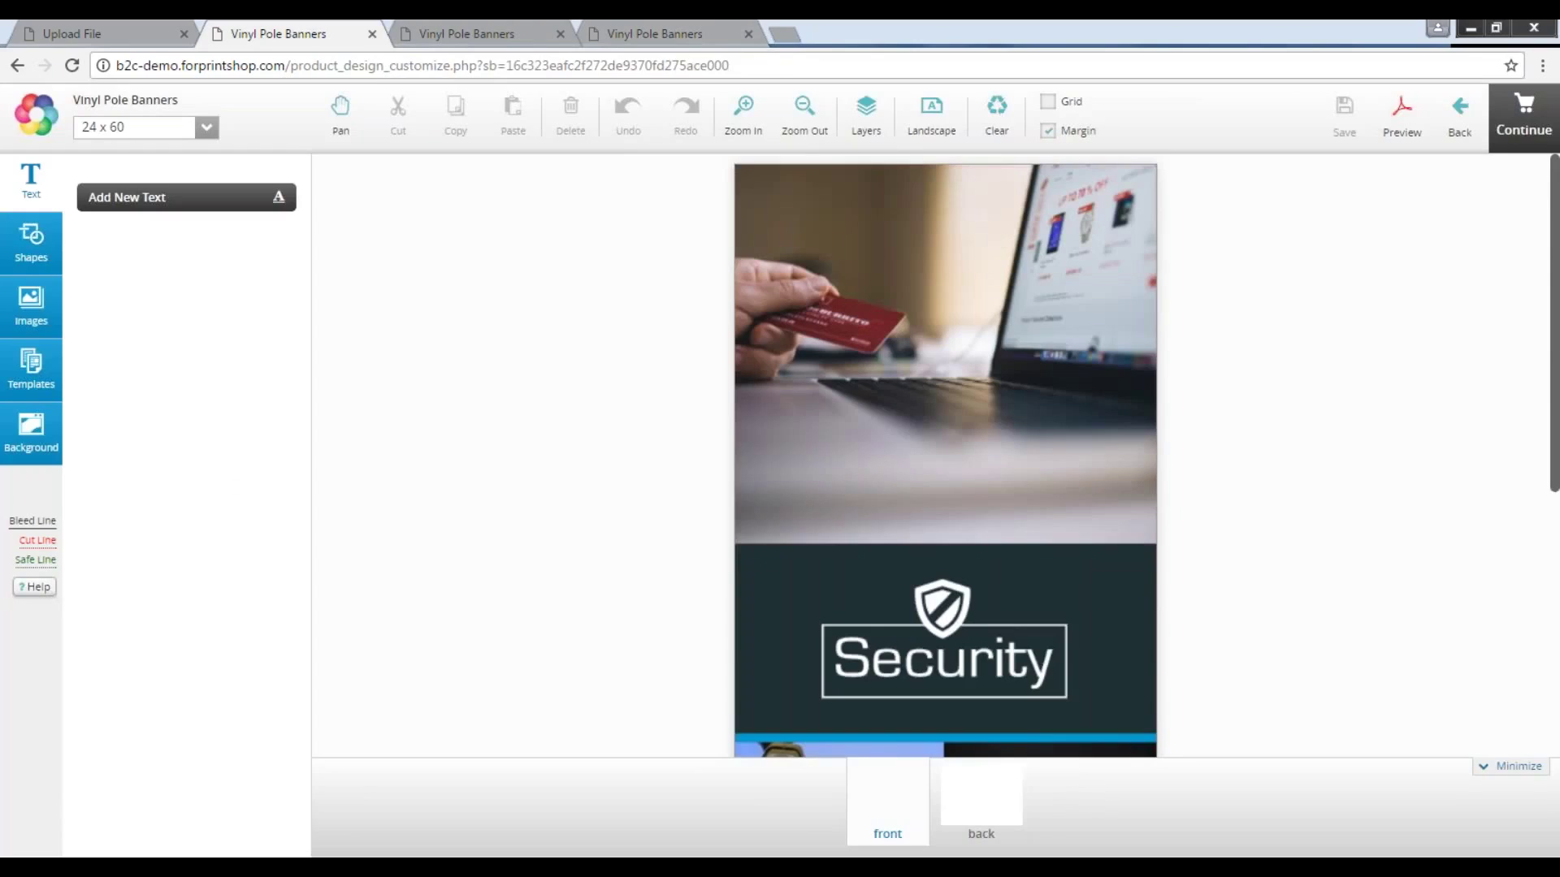
{"action": "left_click", "coordinate": [808, 115]}
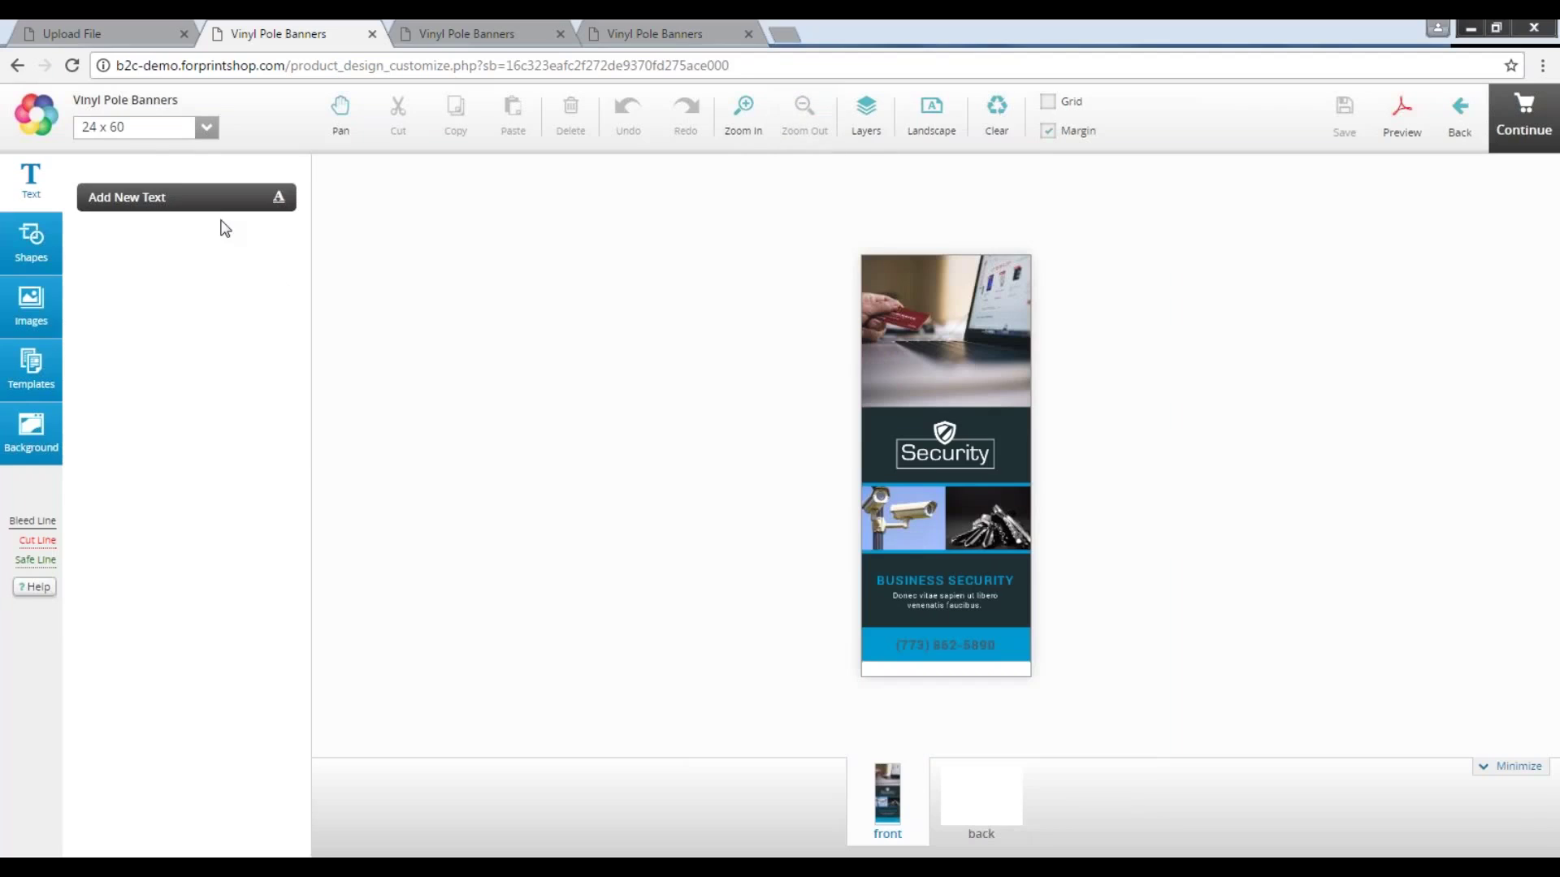
{"action": "left_click", "coordinate": [206, 127]}
{"action": "left_click", "coordinate": [128, 181]}
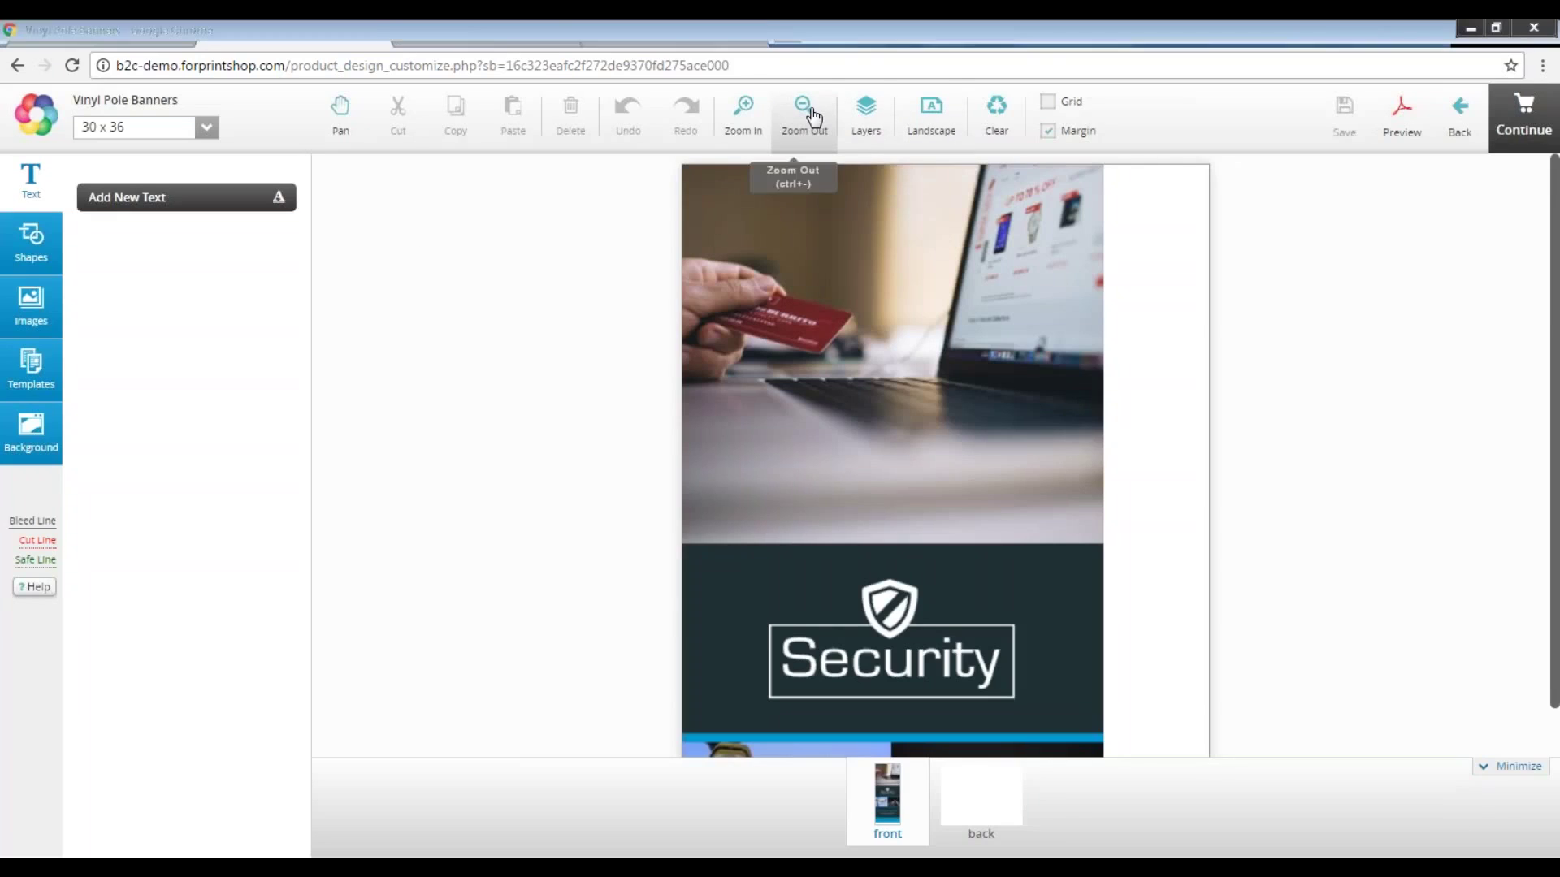
{"action": "left_click", "coordinate": [810, 114]}
{"action": "left_click", "coordinate": [206, 127]}
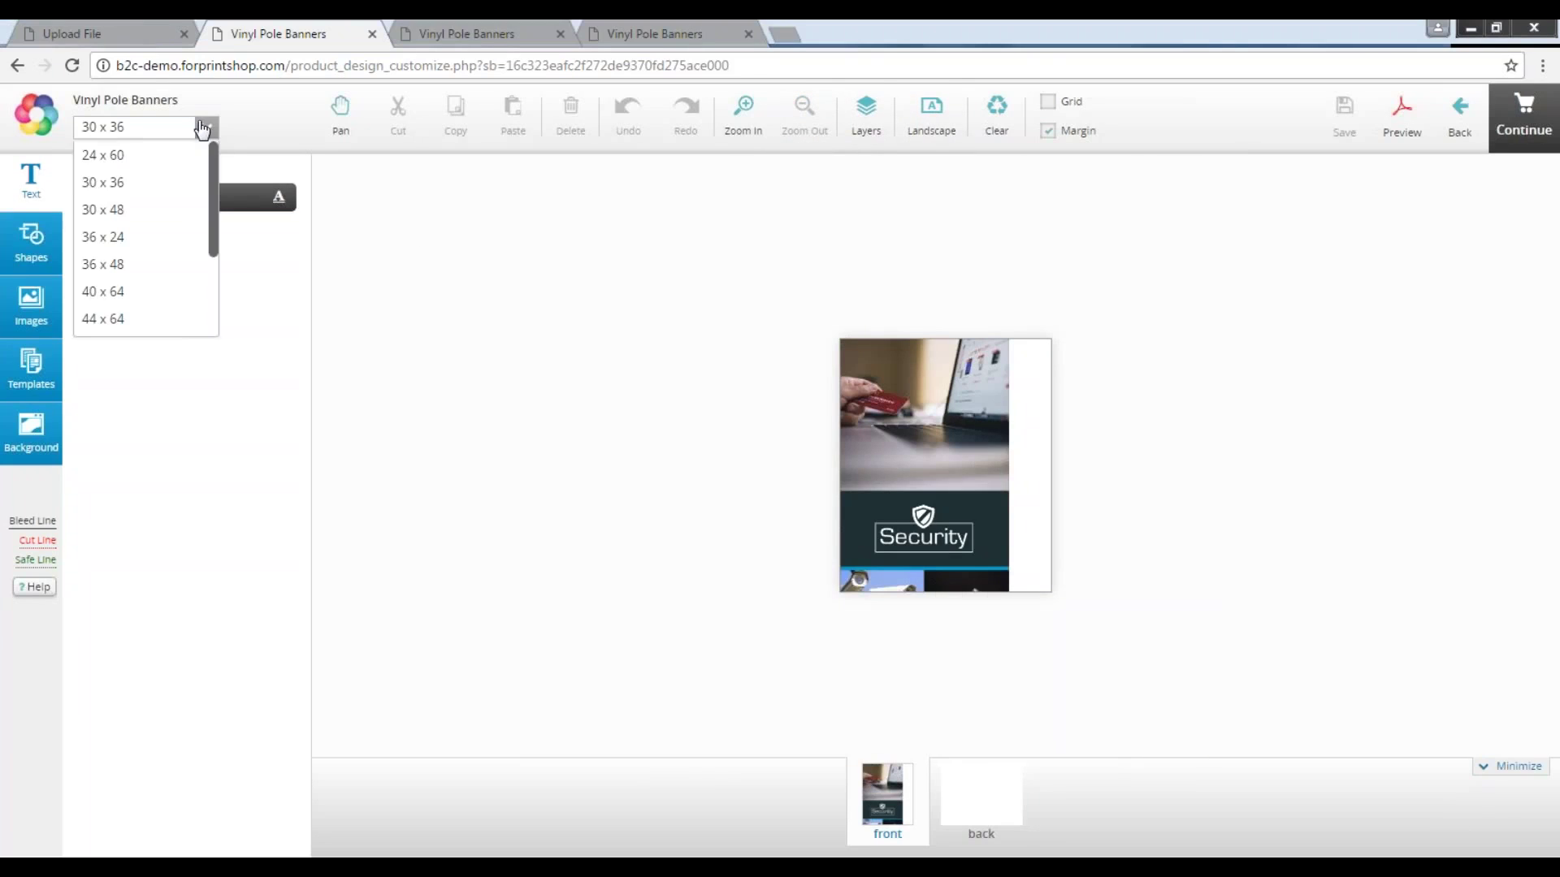
{"action": "left_click", "coordinate": [103, 153]}
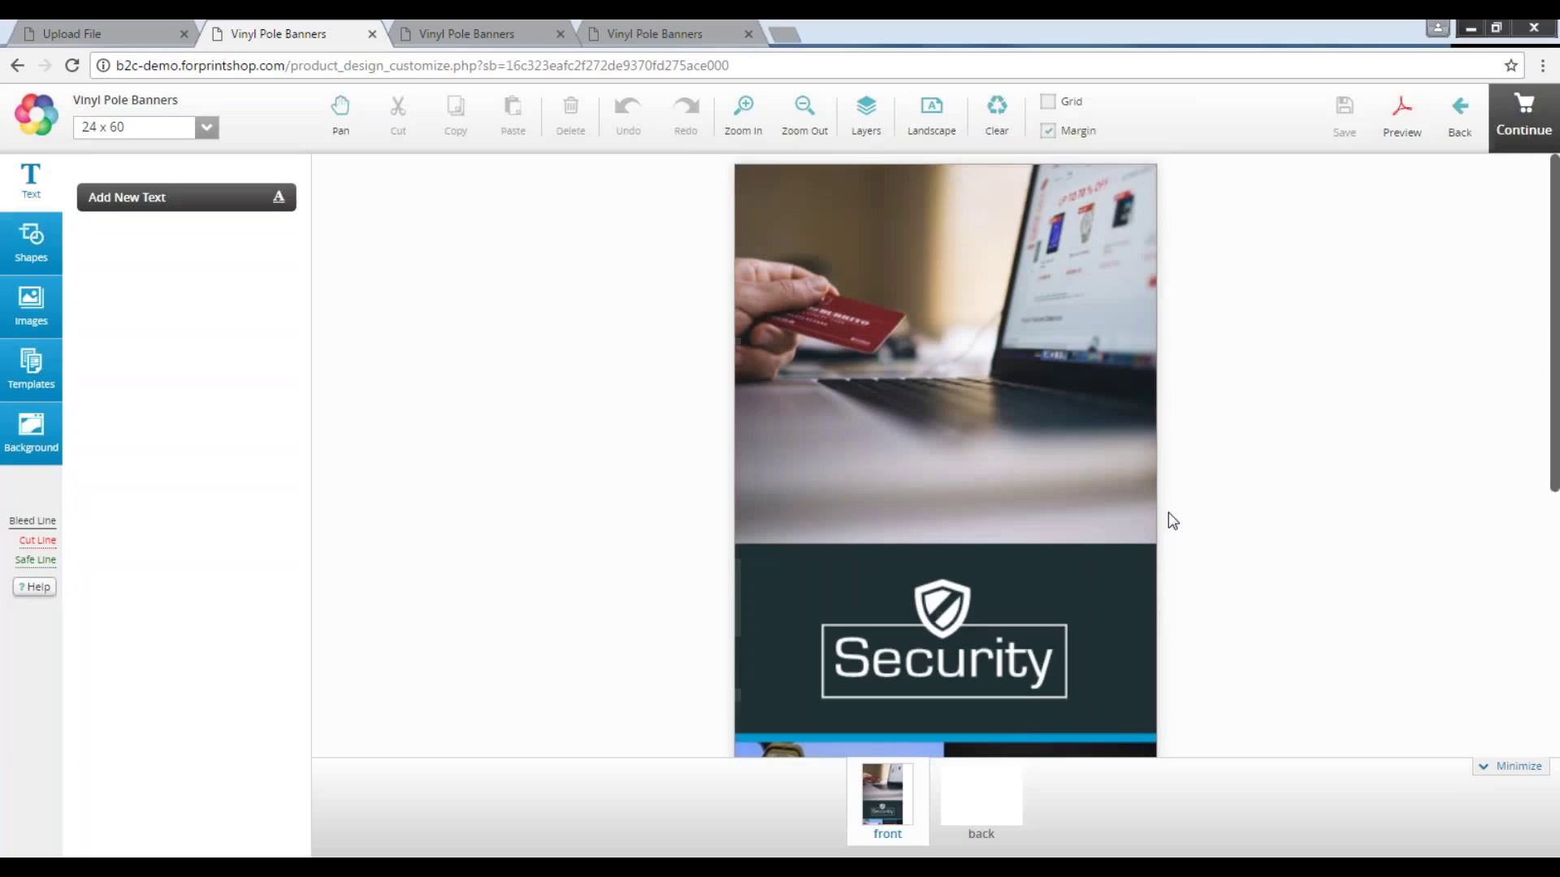
{"action": "left_click", "coordinate": [811, 116]}
Stretch the artwork over the empty bottom strip and save the design.
{"action": "left_click", "coordinate": [865, 670]}
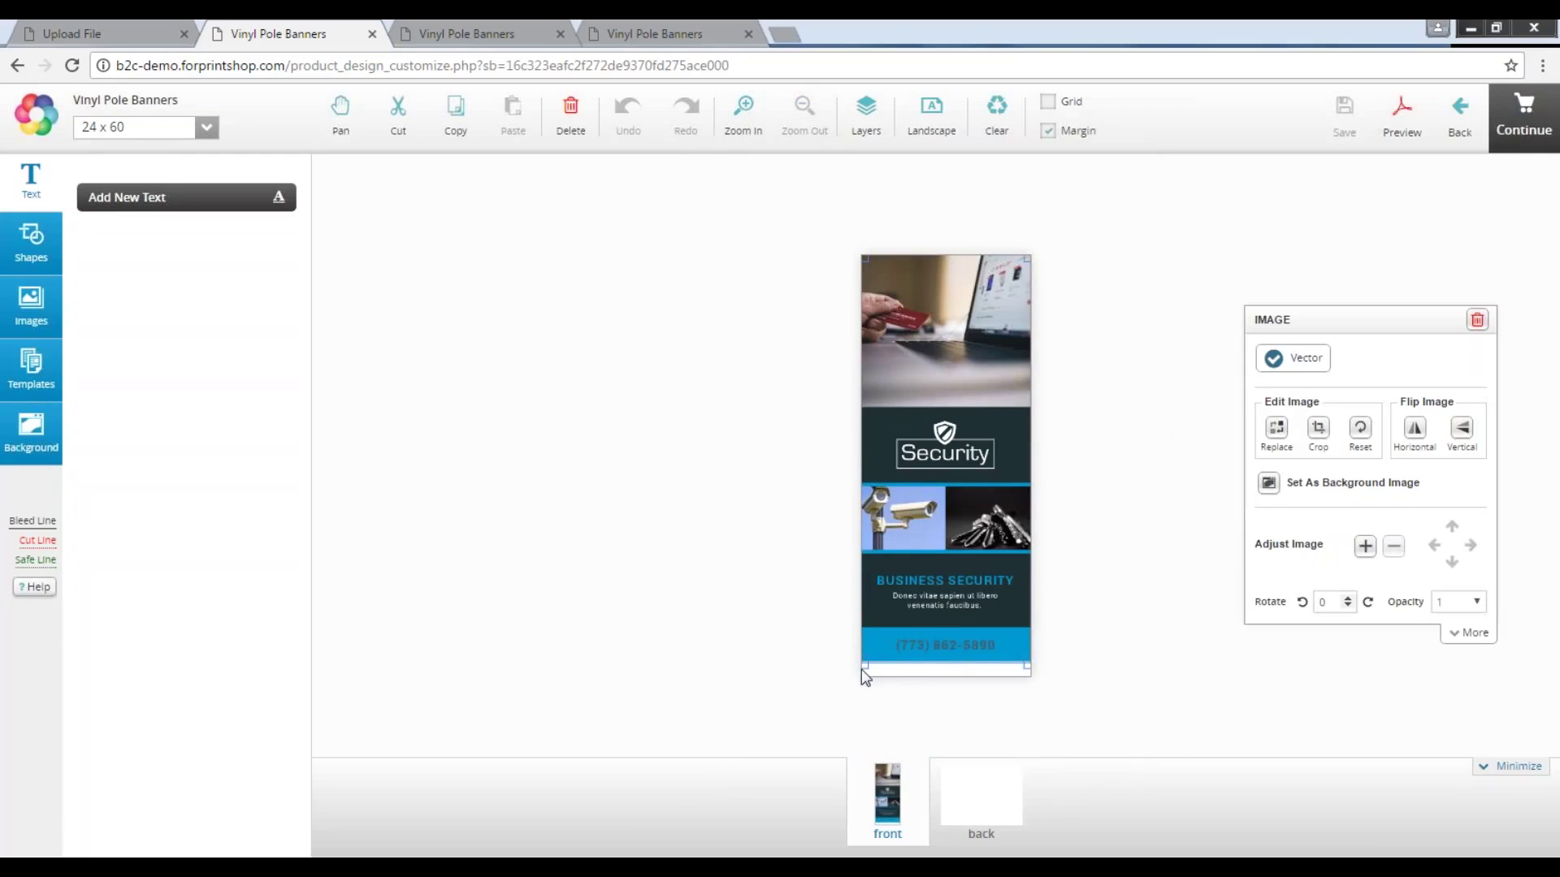
{"action": "left_click_drag", "start_coordinate": [862, 668], "coordinate": [859, 686]}
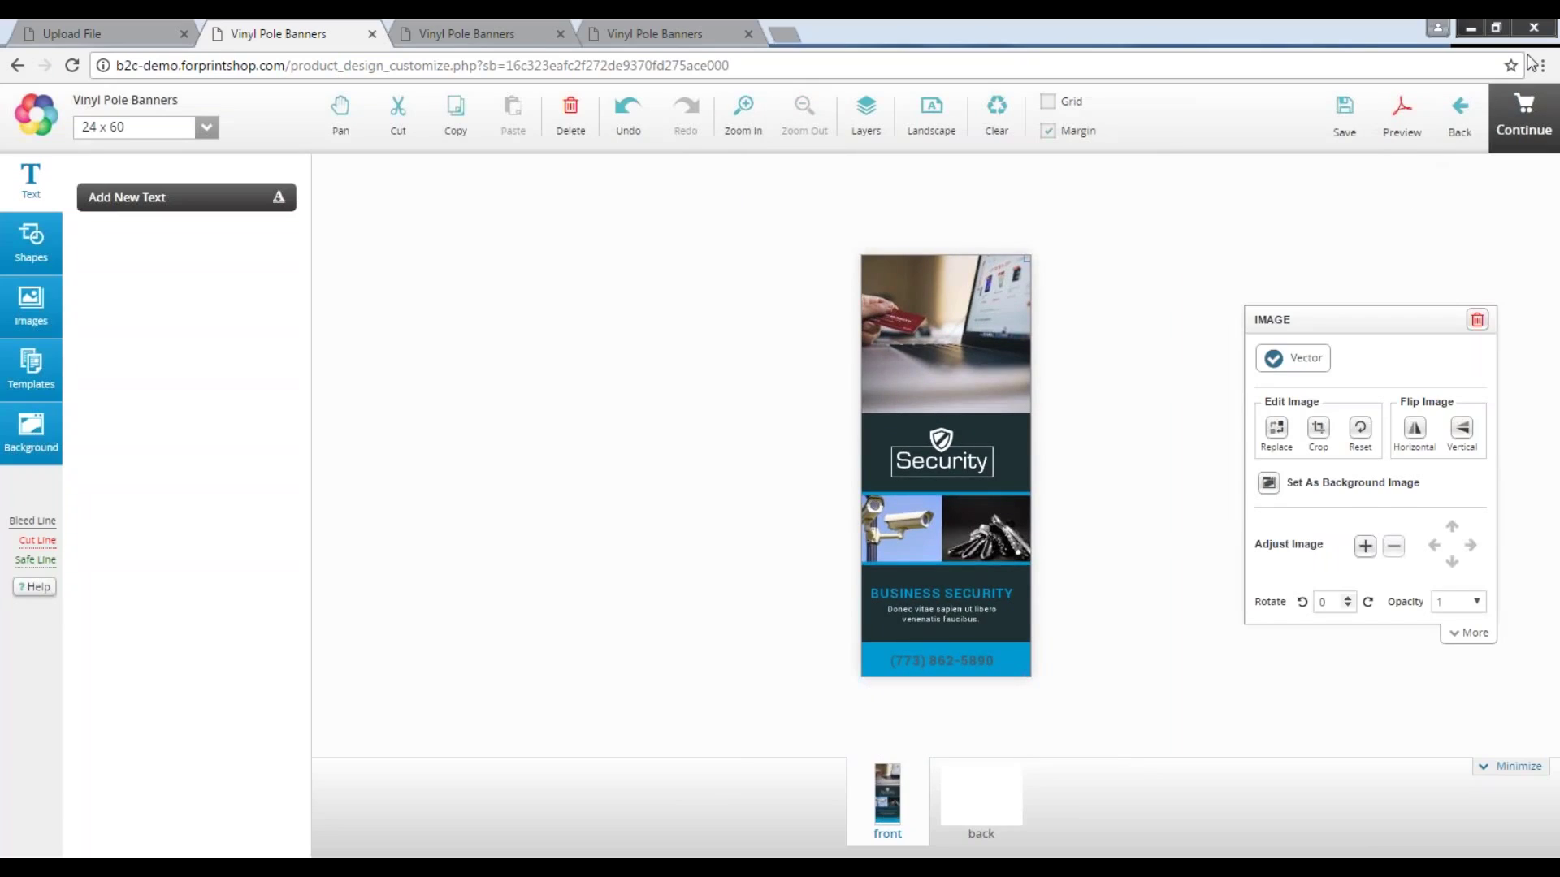
{"action": "left_click", "coordinate": [1542, 104]}
{"action": "left_click", "coordinate": [1522, 130]}
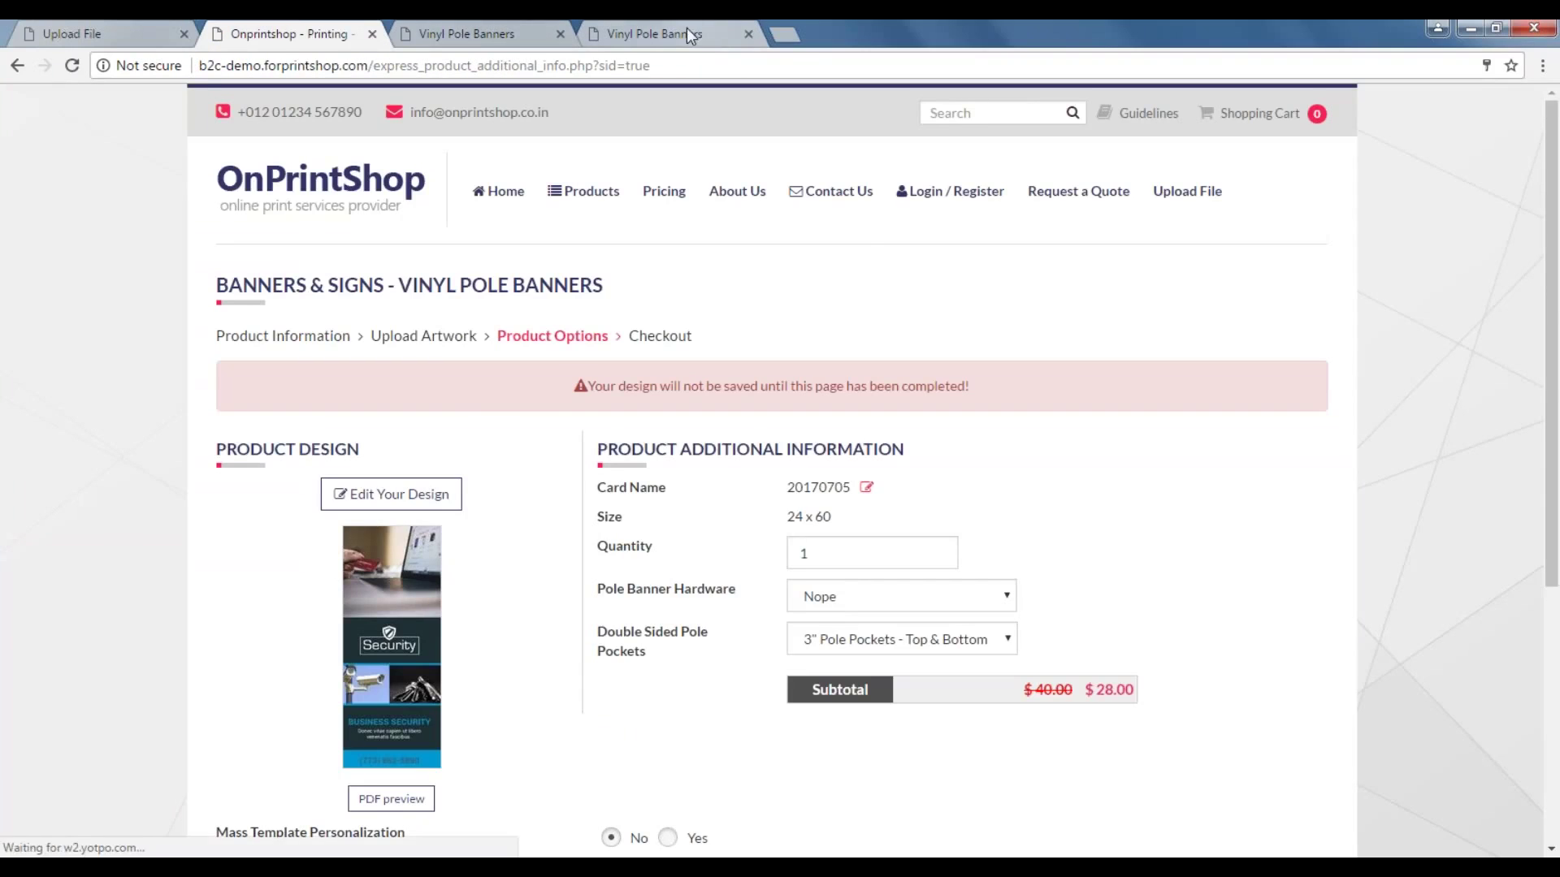
Move through the remaining Vinyl Pole Banners tabs to the design editor tab.
{"action": "left_click", "coordinate": [485, 33]}
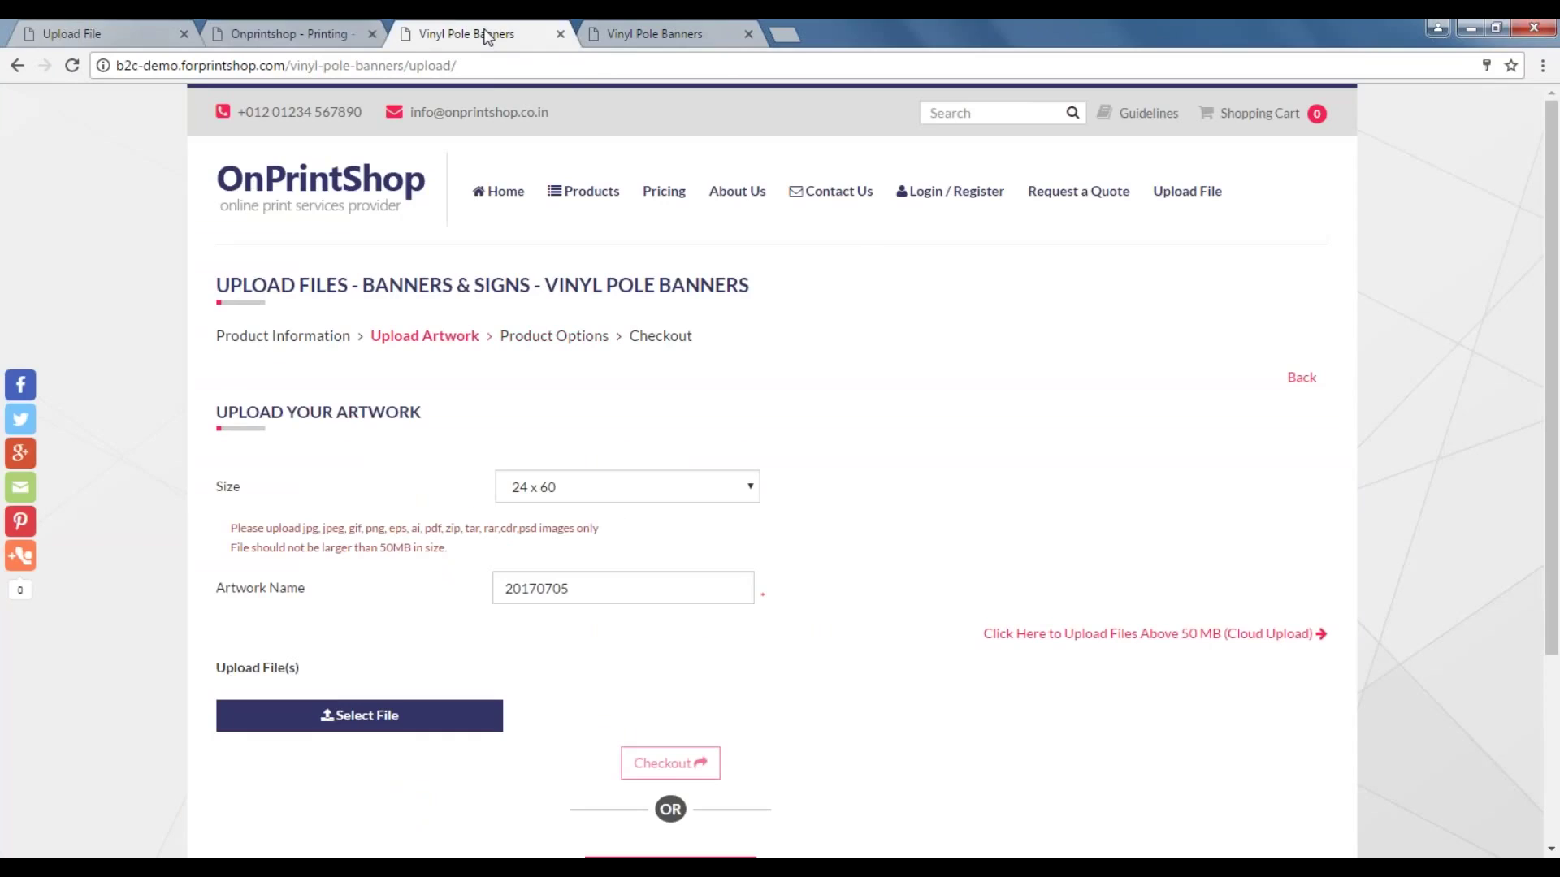
{"action": "left_click", "coordinate": [667, 33]}
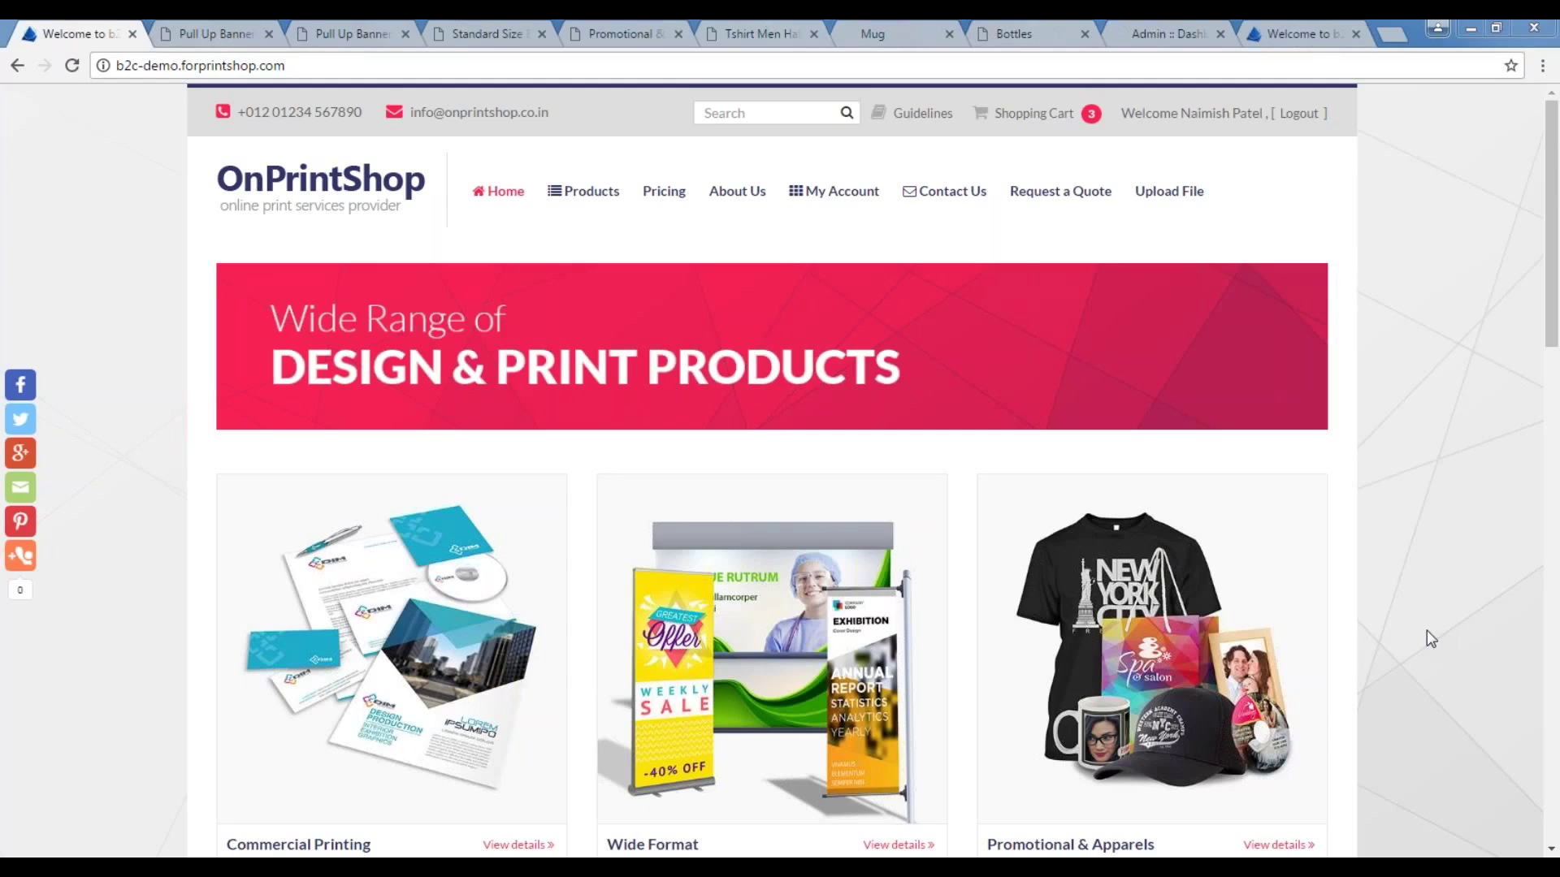
Scroll the current page, then switch to the Pull Up Banner product page.
{"action": "scroll", "coordinate": [1427, 637], "scroll_direction": "down", "scroll_amount": 6}
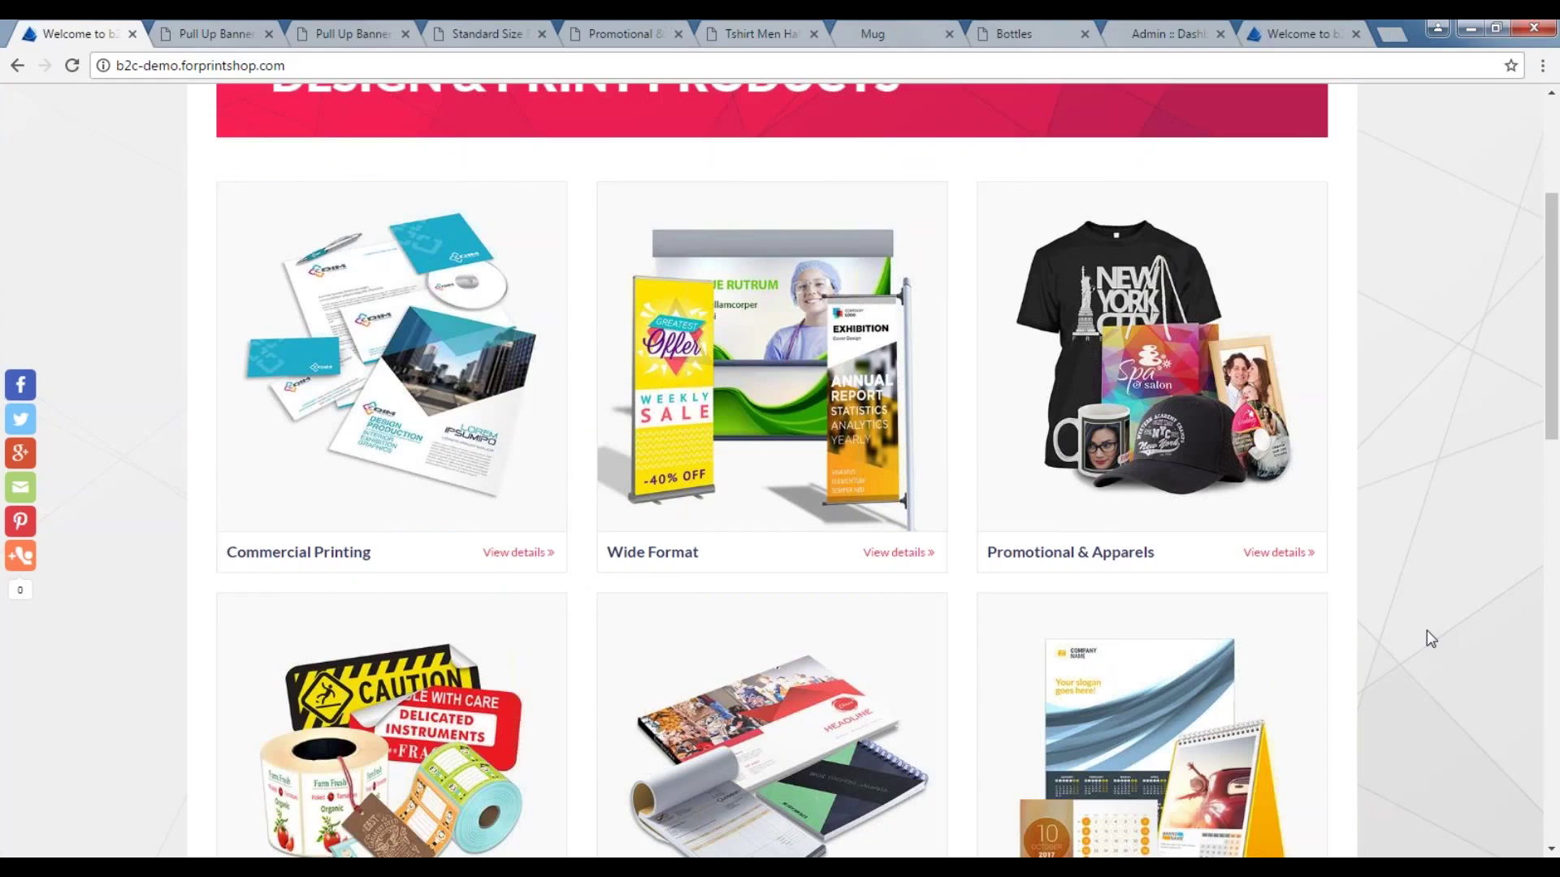
{"action": "scroll", "coordinate": [1428, 635], "scroll_direction": "down", "scroll_amount": 1}
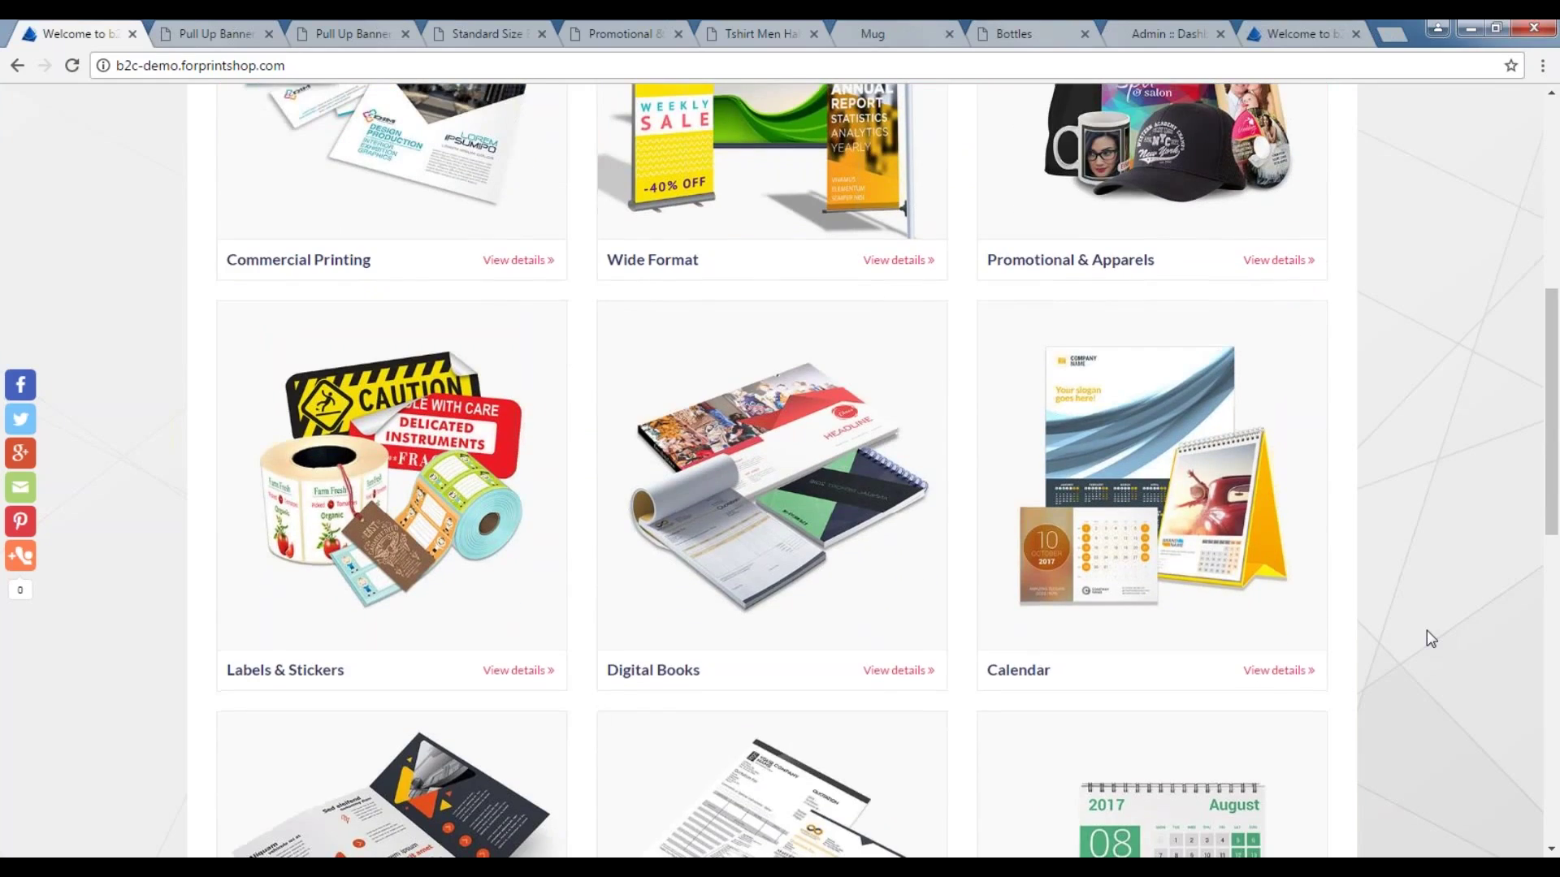
{"action": "scroll", "coordinate": [1426, 631], "scroll_direction": "down", "scroll_amount": 8}
{"action": "scroll", "coordinate": [1426, 630], "scroll_direction": "down", "scroll_amount": 4}
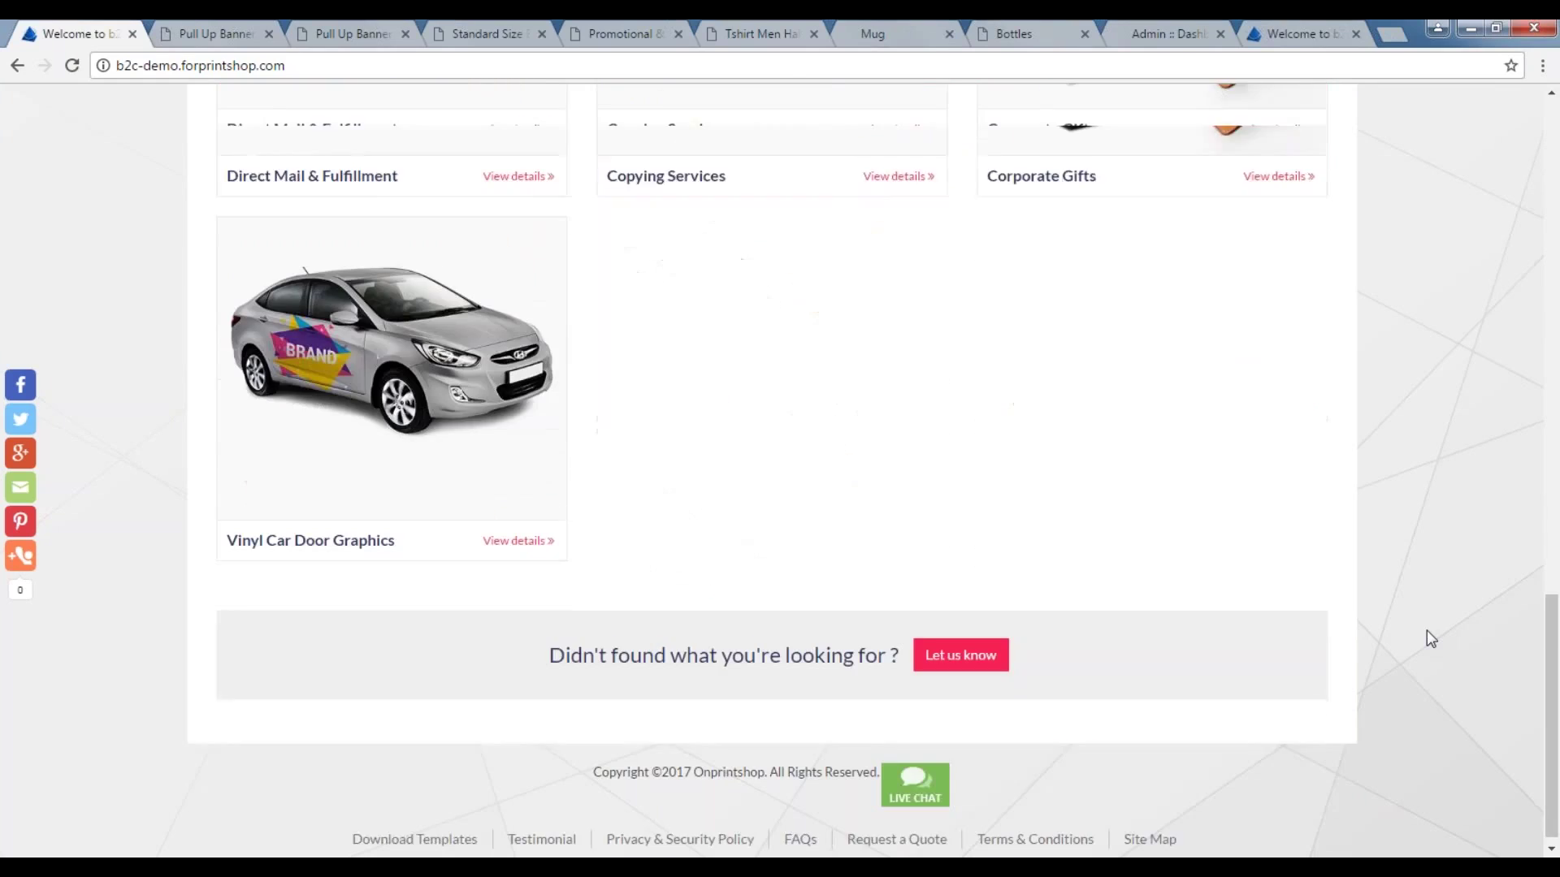
{"action": "scroll", "coordinate": [1426, 630], "scroll_direction": "up", "scroll_amount": 15}
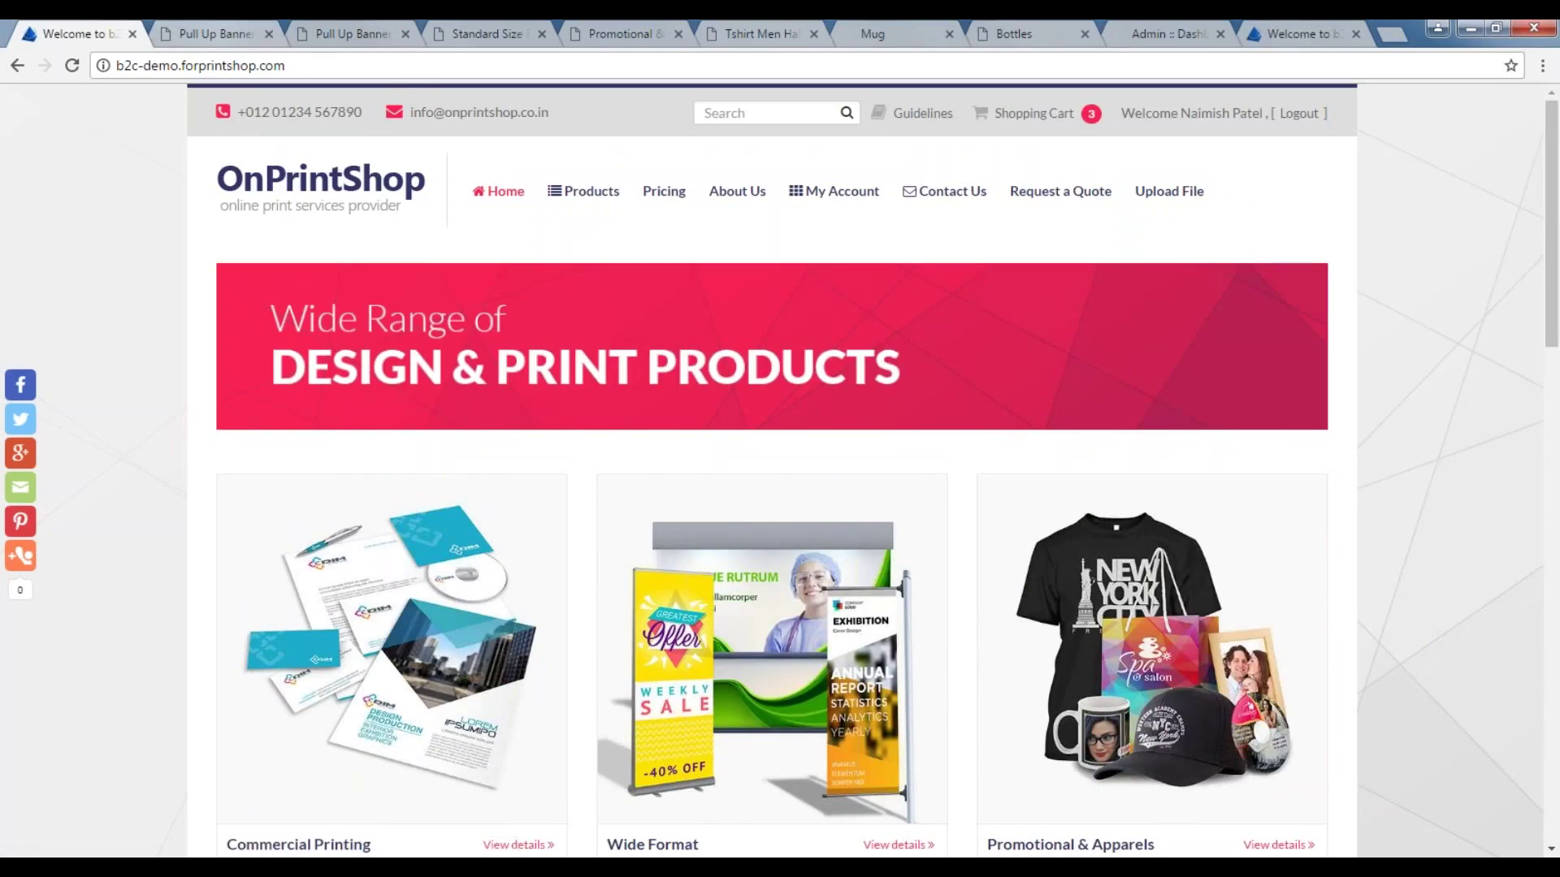
{"action": "key", "text": "ctrl+Tab"}
{"action": "scroll", "coordinate": [349, 343], "scroll_direction": "up", "scroll_amount": 5}
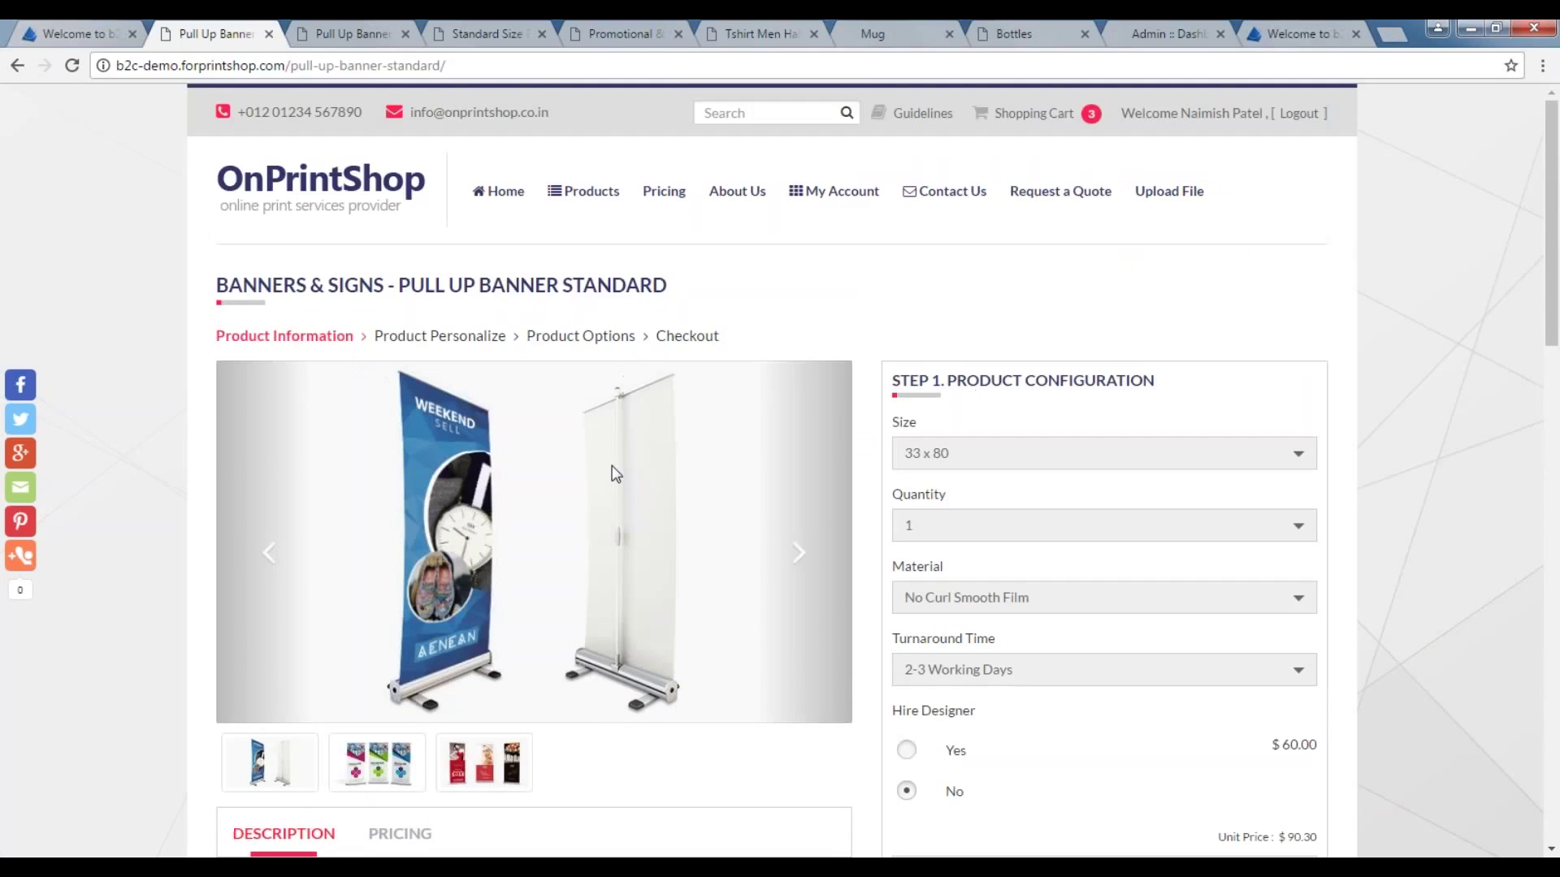
{"action": "scroll", "coordinate": [616, 473], "scroll_direction": "down", "scroll_amount": 12}
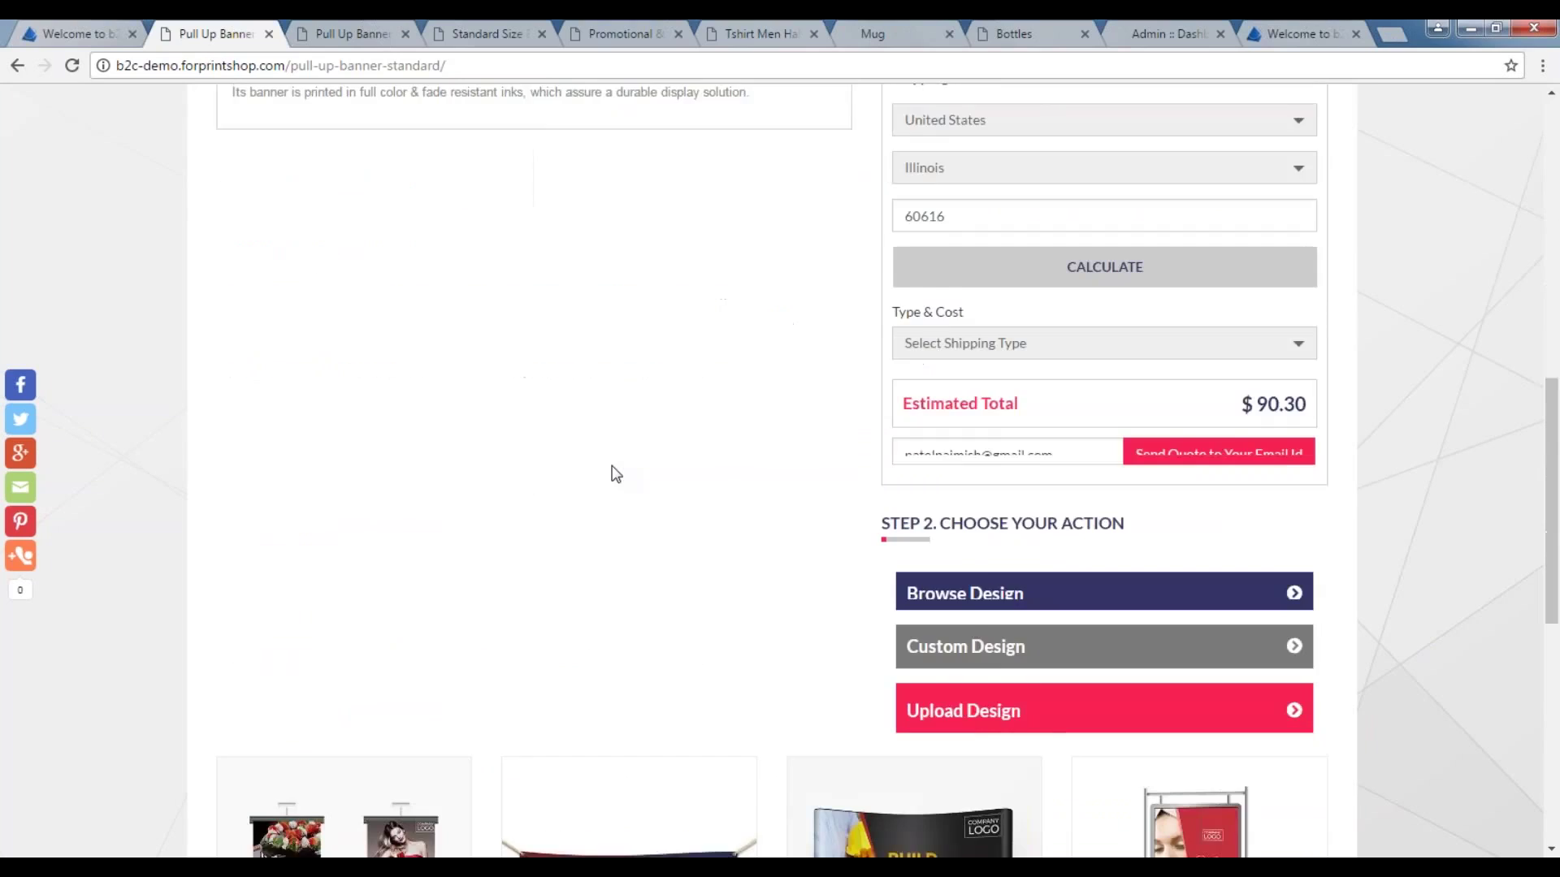
{"action": "scroll", "coordinate": [930, 568], "scroll_direction": "down", "scroll_amount": 1}
Open the Pull Up Banner Standard ready-made designs and scroll through the template grid.
{"action": "left_click", "coordinate": [933, 390]}
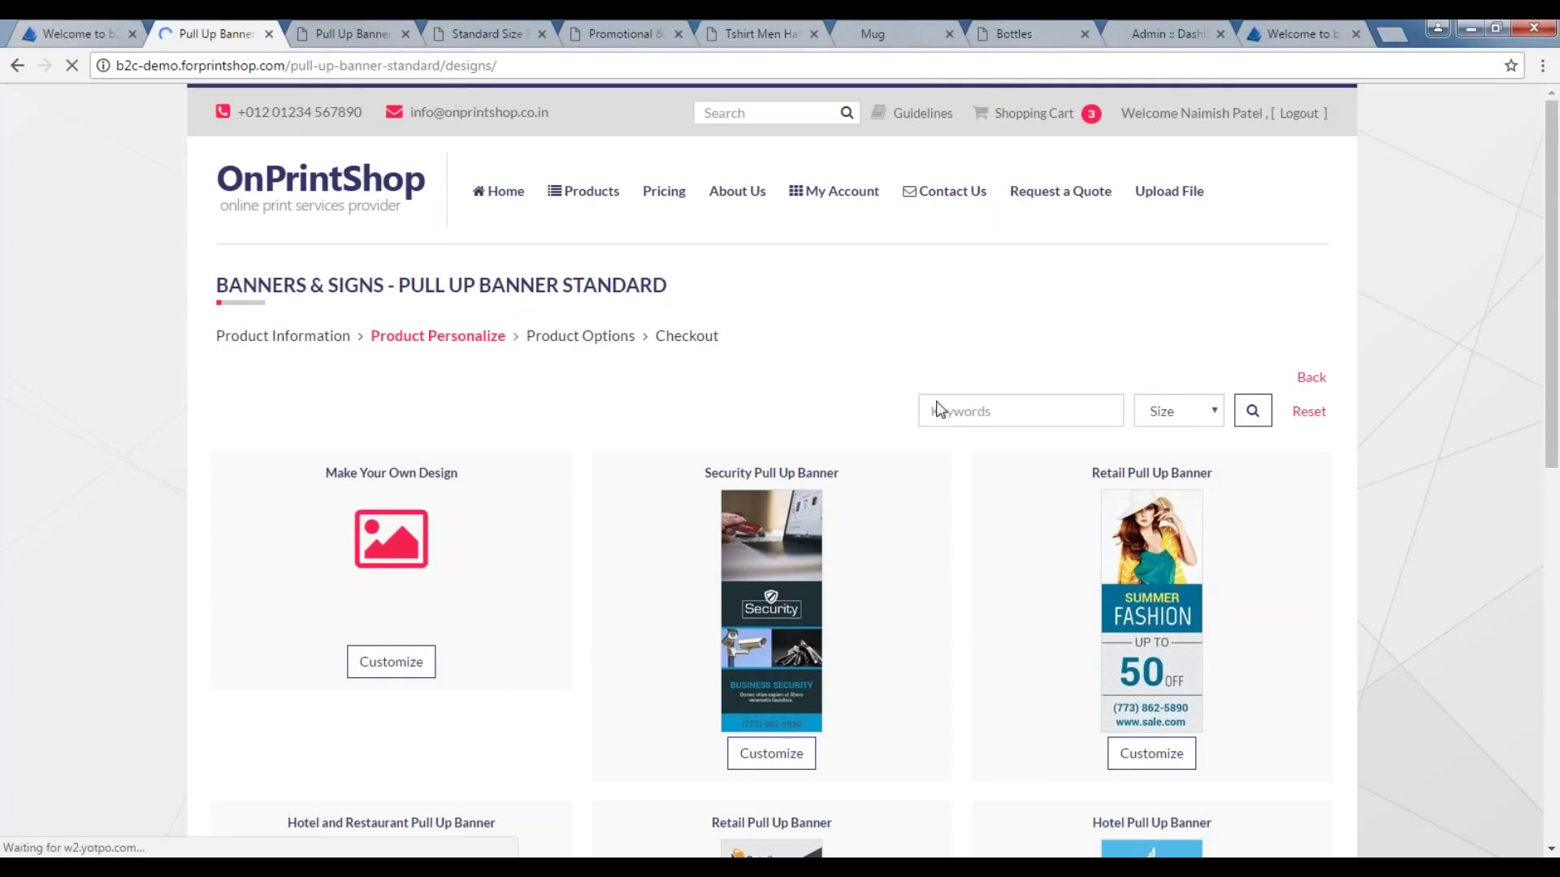
{"action": "scroll", "coordinate": [976, 521], "scroll_direction": "down", "scroll_amount": 1}
{"action": "scroll", "coordinate": [977, 521], "scroll_direction": "down", "scroll_amount": 8}
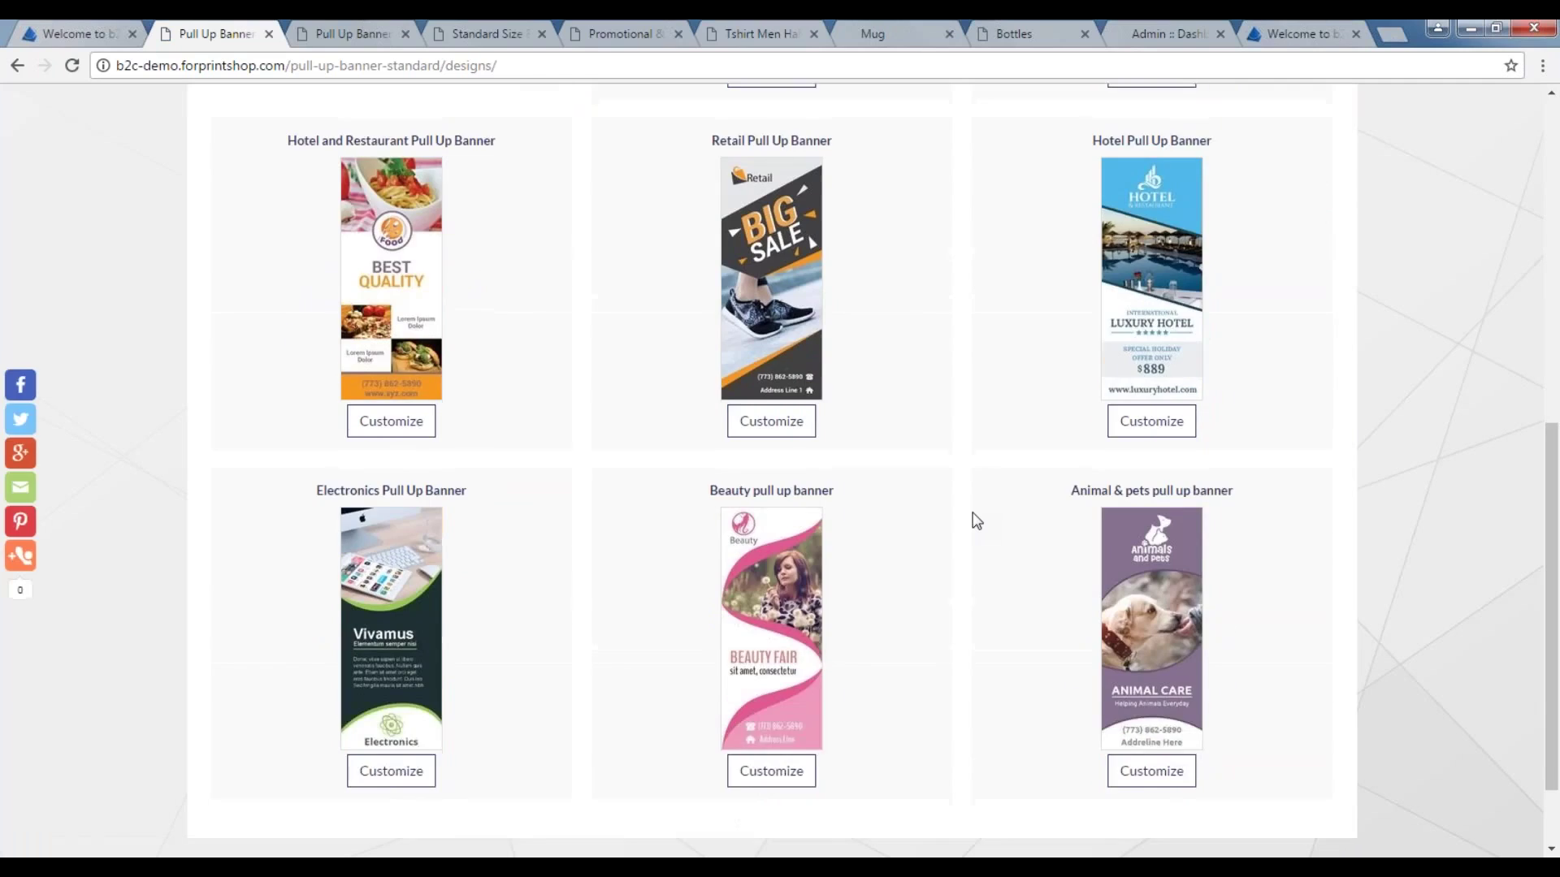
{"action": "scroll", "coordinate": [977, 521], "scroll_direction": "down", "scroll_amount": 2}
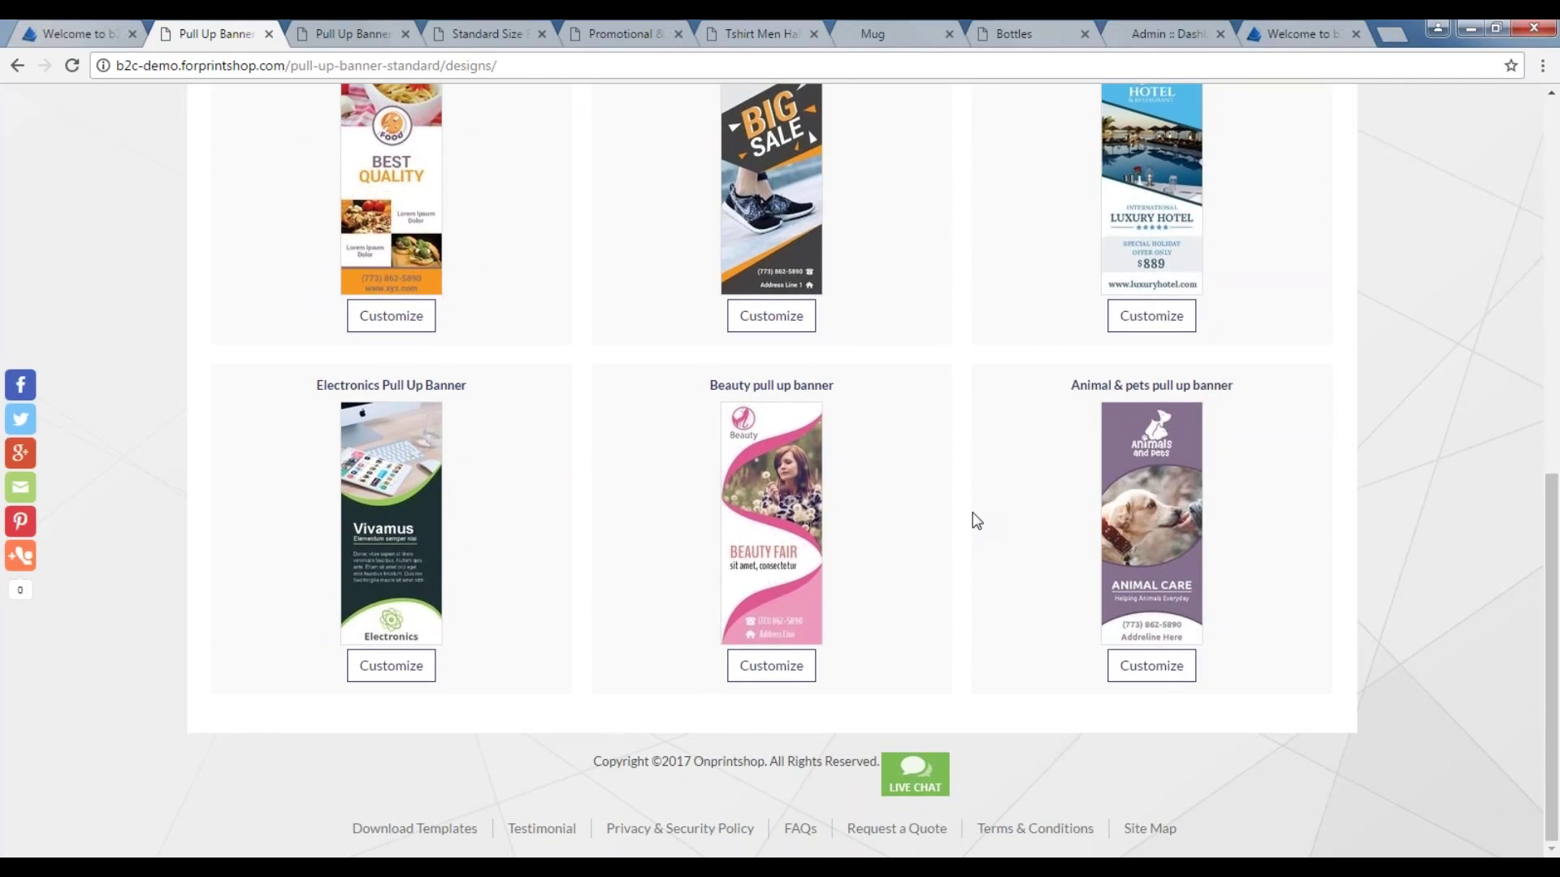
{"action": "scroll", "coordinate": [977, 521], "scroll_direction": "up", "scroll_amount": 5}
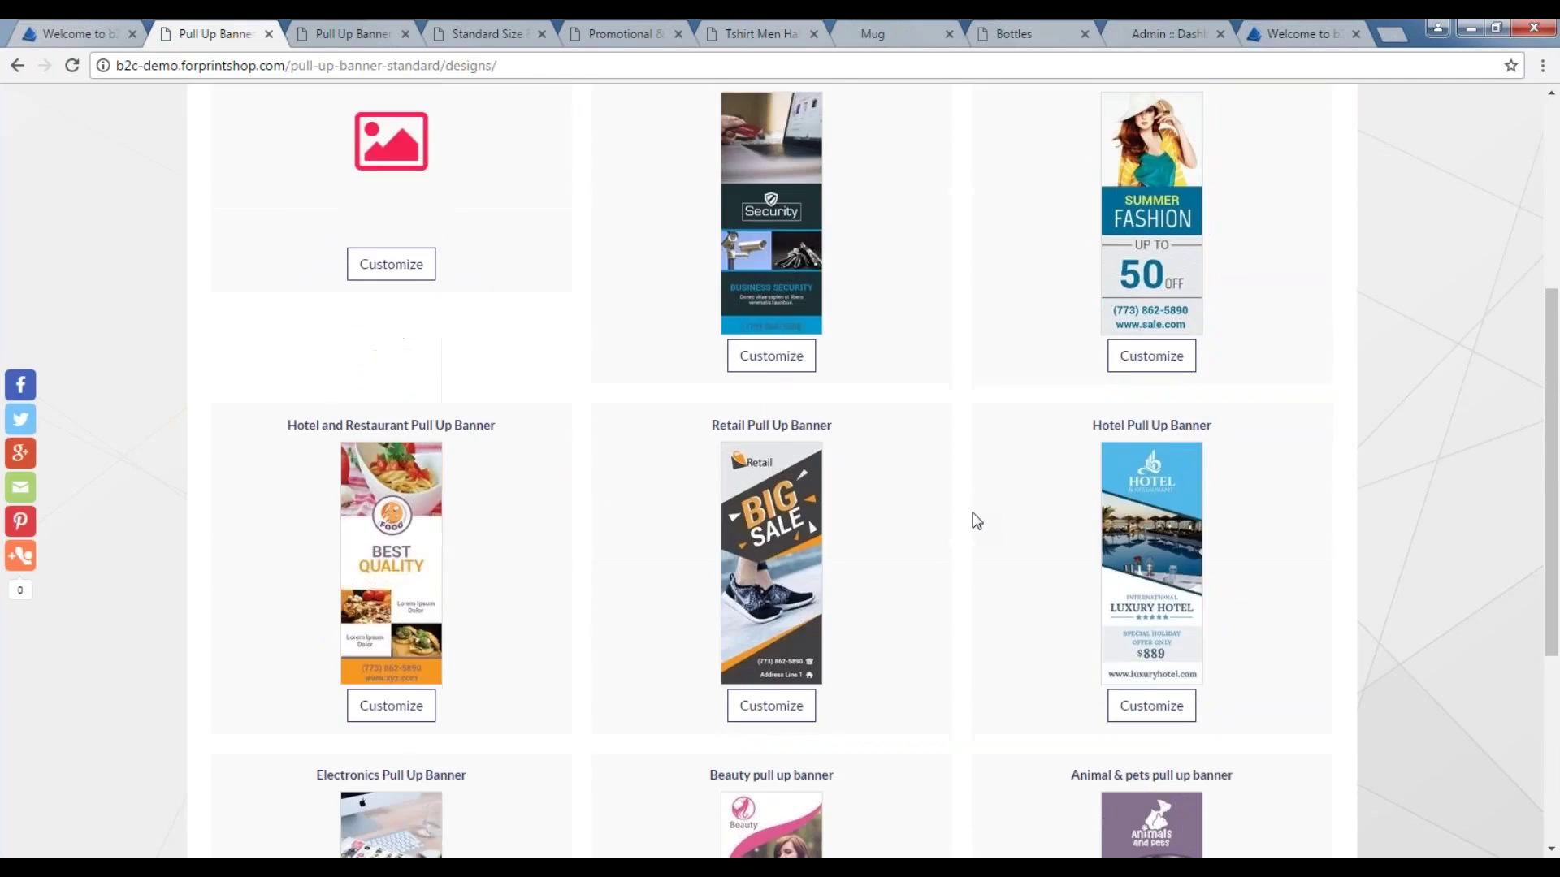
{"action": "scroll", "coordinate": [976, 521], "scroll_direction": "up", "scroll_amount": 4}
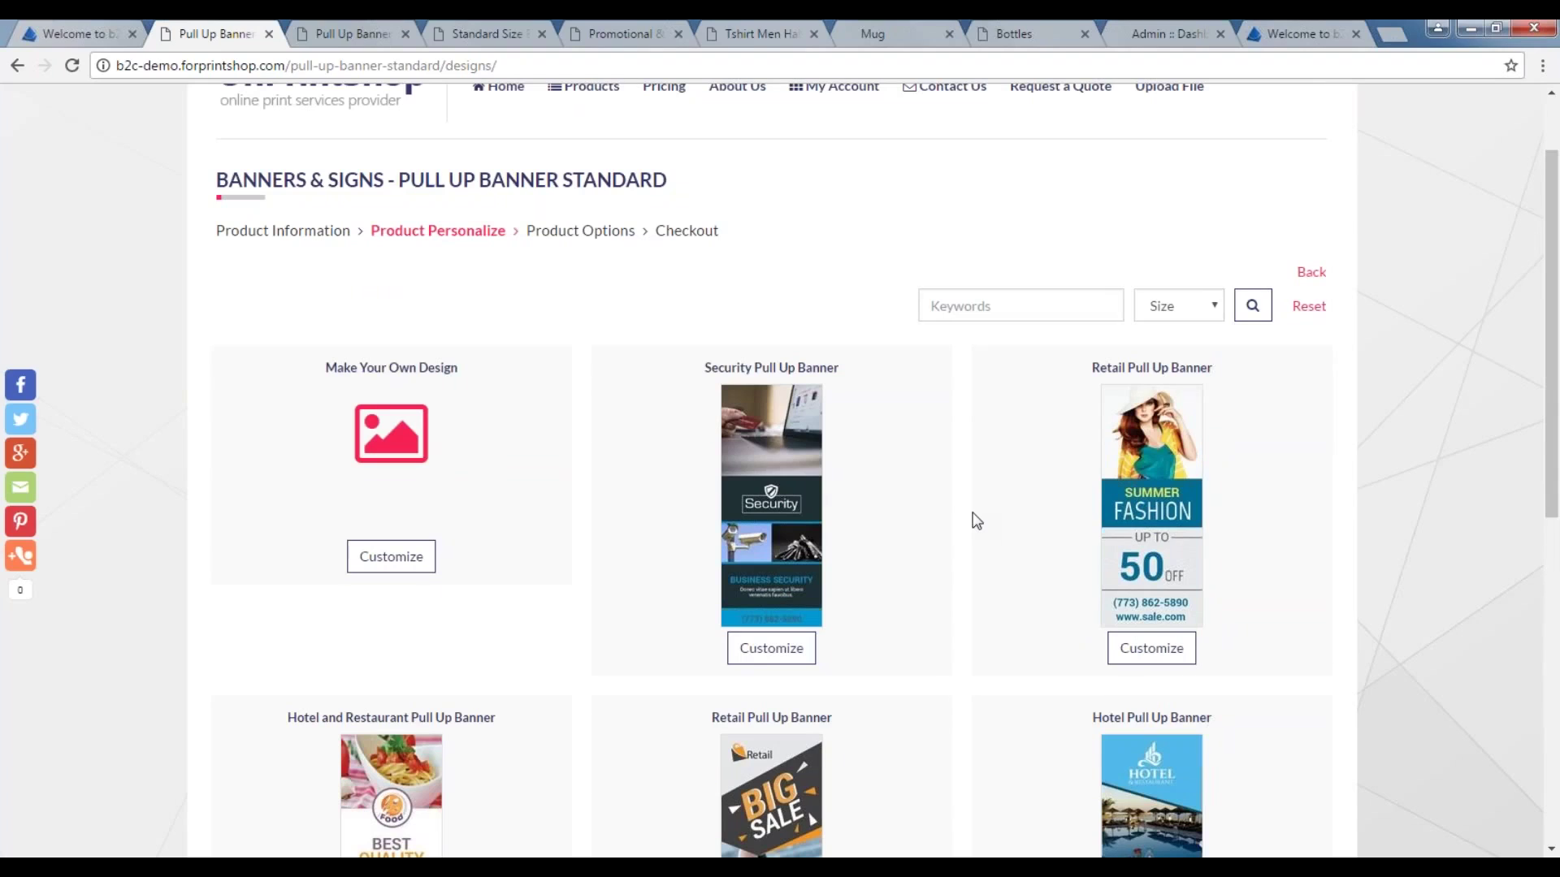
{"action": "scroll", "coordinate": [977, 520], "scroll_direction": "down", "scroll_amount": 1}
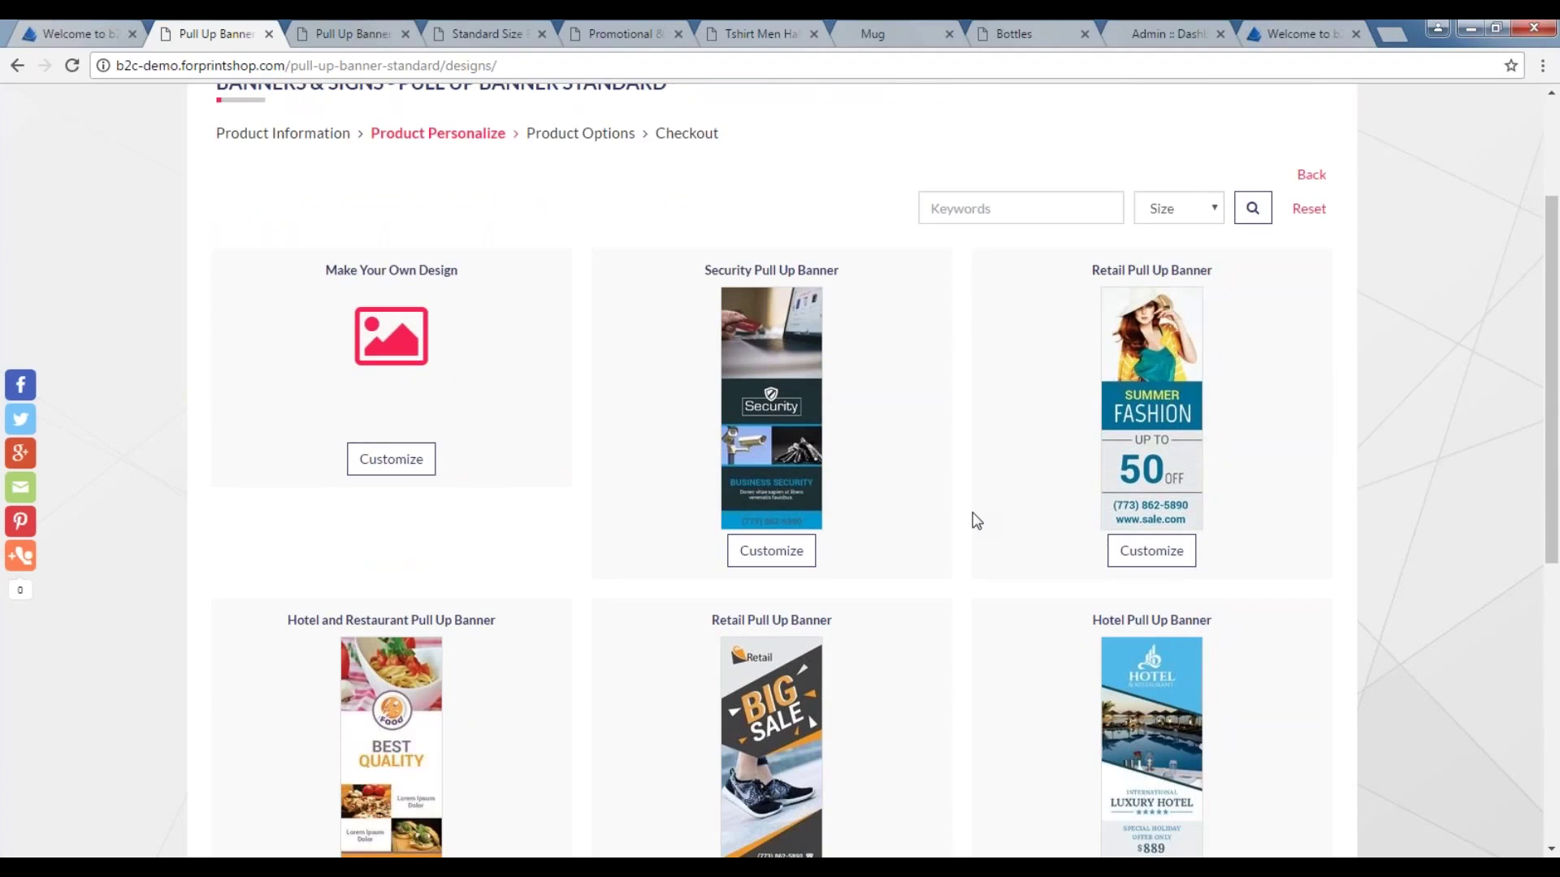
{"action": "scroll", "coordinate": [976, 521], "scroll_direction": "up", "scroll_amount": 2}
Customize the Summer Fashion retail banner and change its 50 offer text to 70.
{"action": "left_click", "coordinate": [1151, 744]}
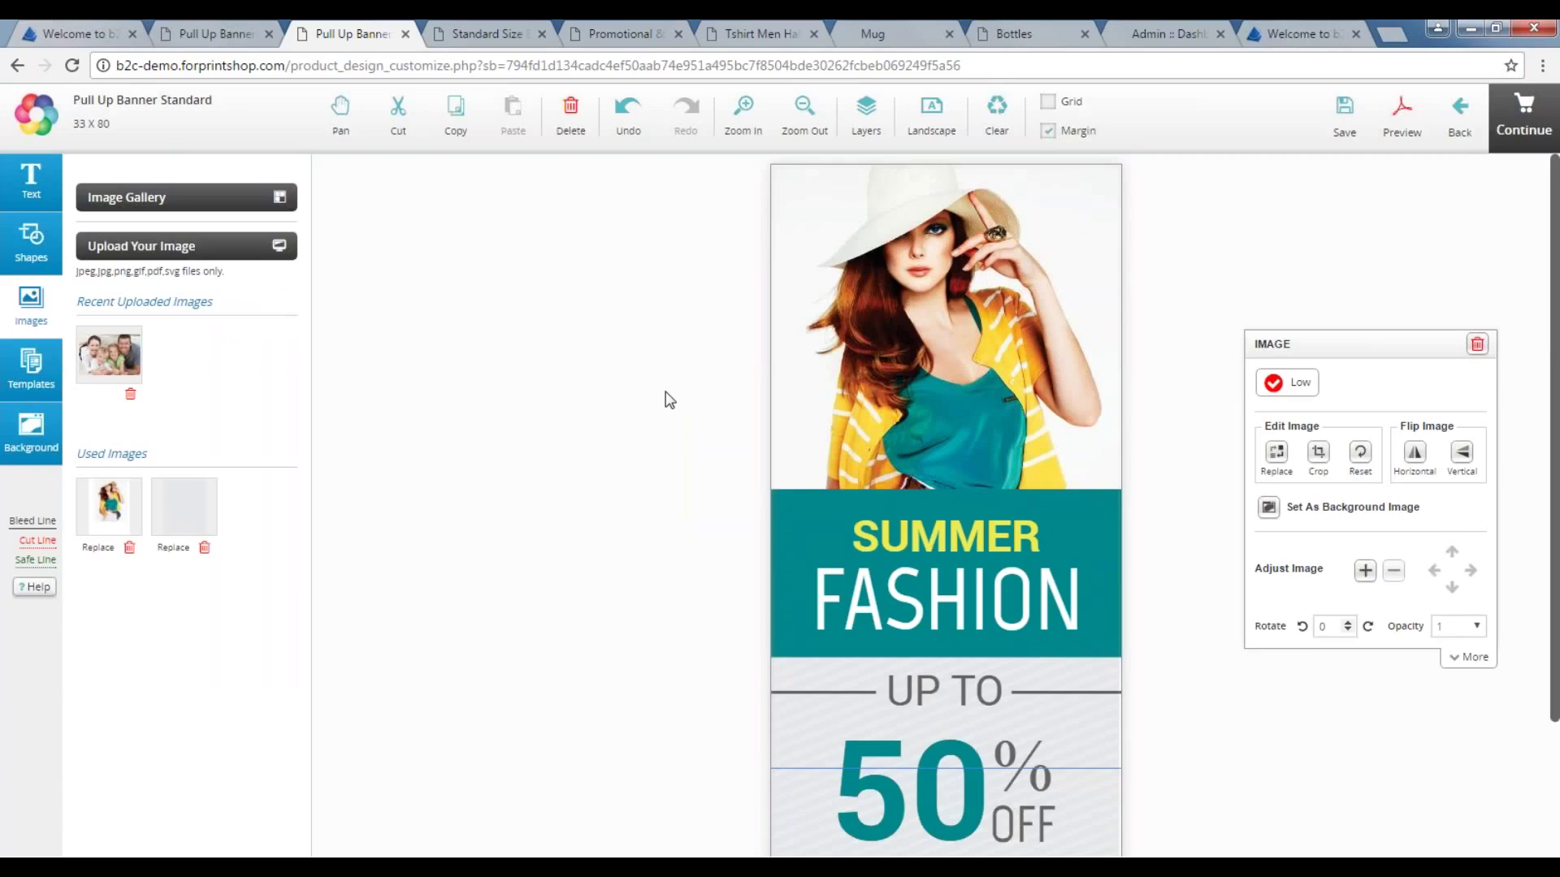
{"action": "left_click", "coordinate": [851, 802]}
{"action": "left_click", "coordinate": [859, 778]}
{"action": "left_click_drag", "start_coordinate": [846, 780], "coordinate": [964, 776]}
{"action": "type", "text": "70"}
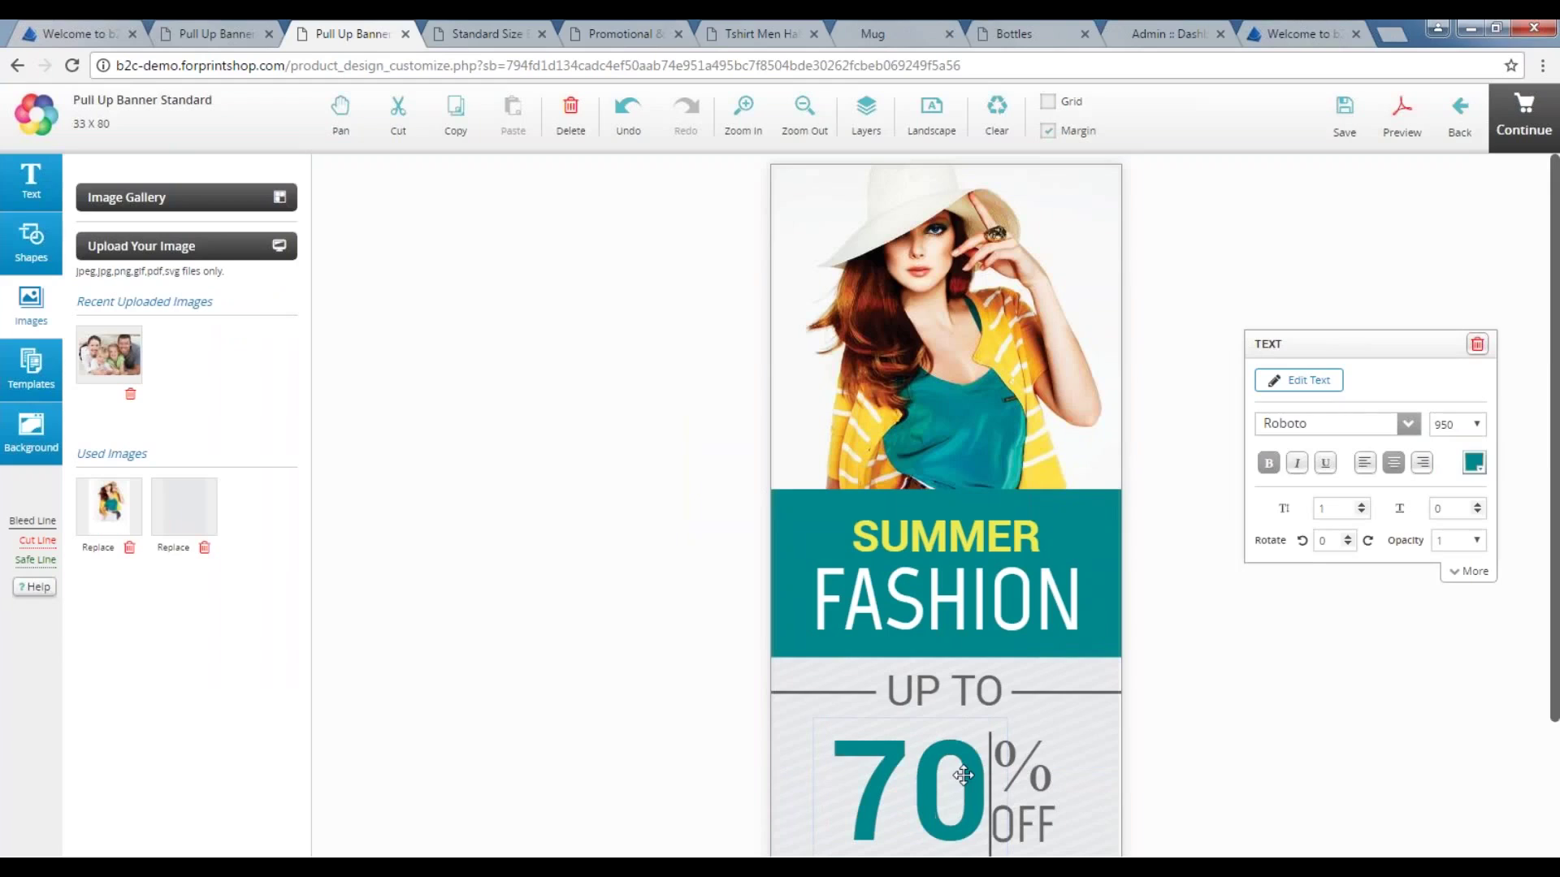
Make the 70 text red, then select the fashion photo and open the Image Gallery.
{"action": "left_click", "coordinate": [1474, 463]}
{"action": "left_click", "coordinate": [1368, 614]}
{"action": "left_click", "coordinate": [1325, 815]}
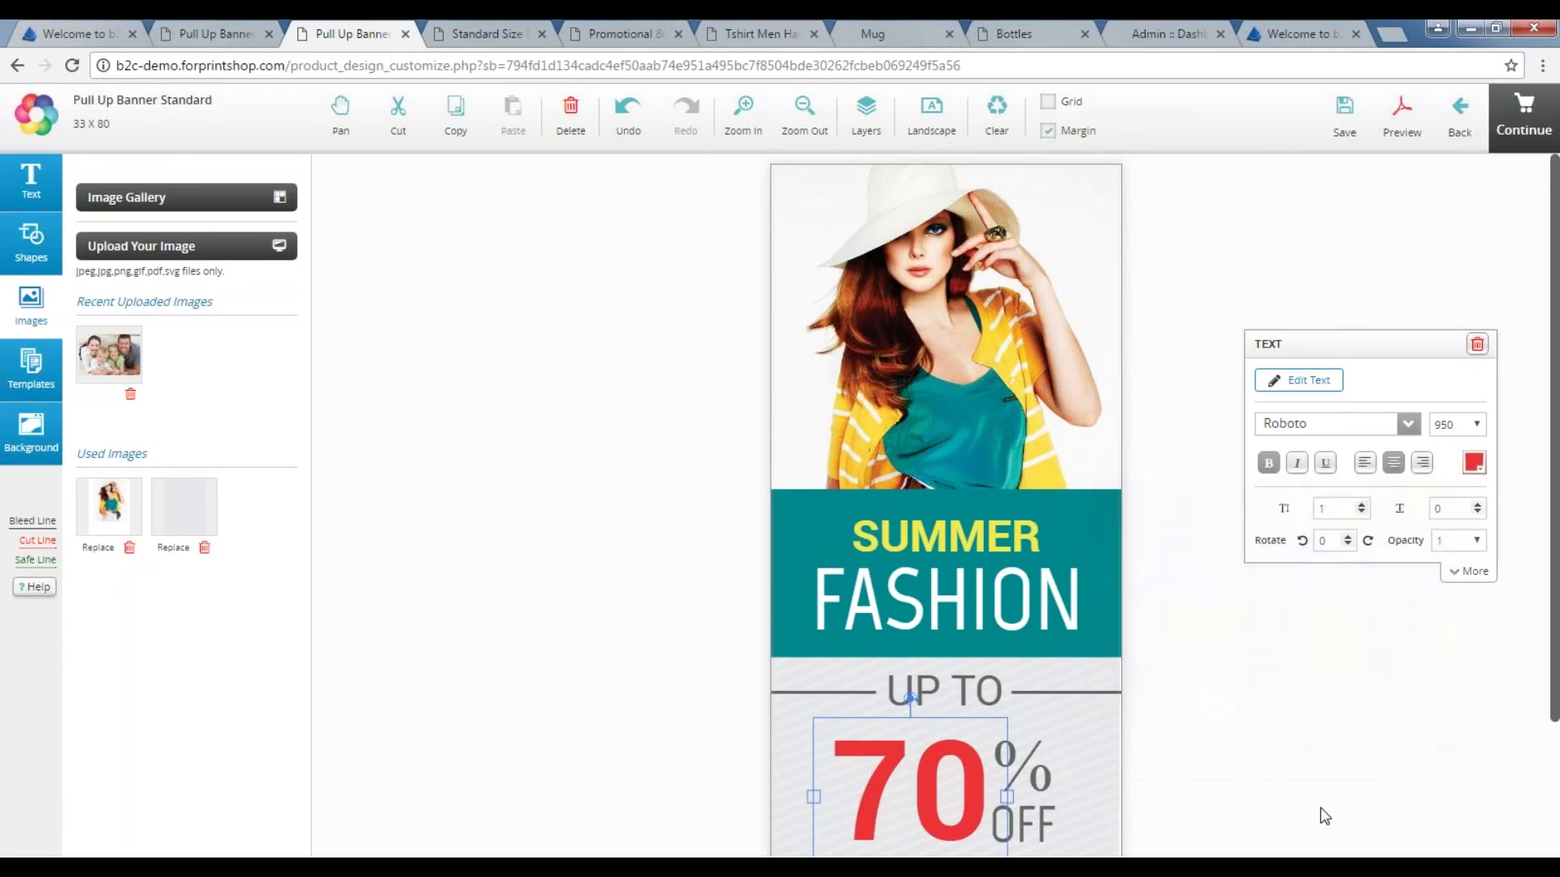
{"action": "left_click", "coordinate": [886, 386]}
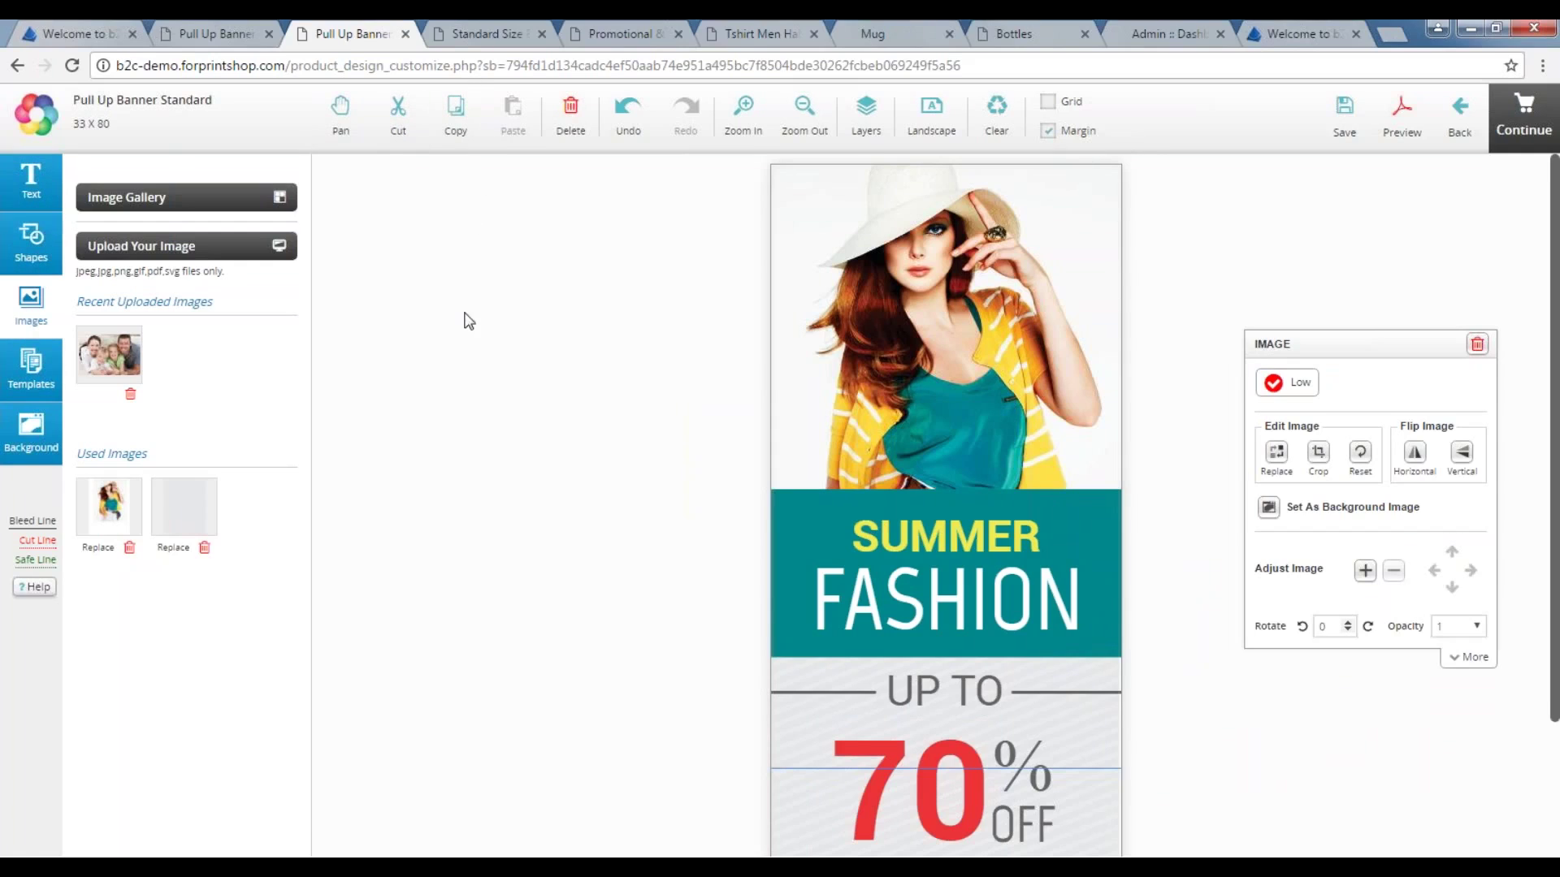
{"action": "left_click", "coordinate": [187, 196]}
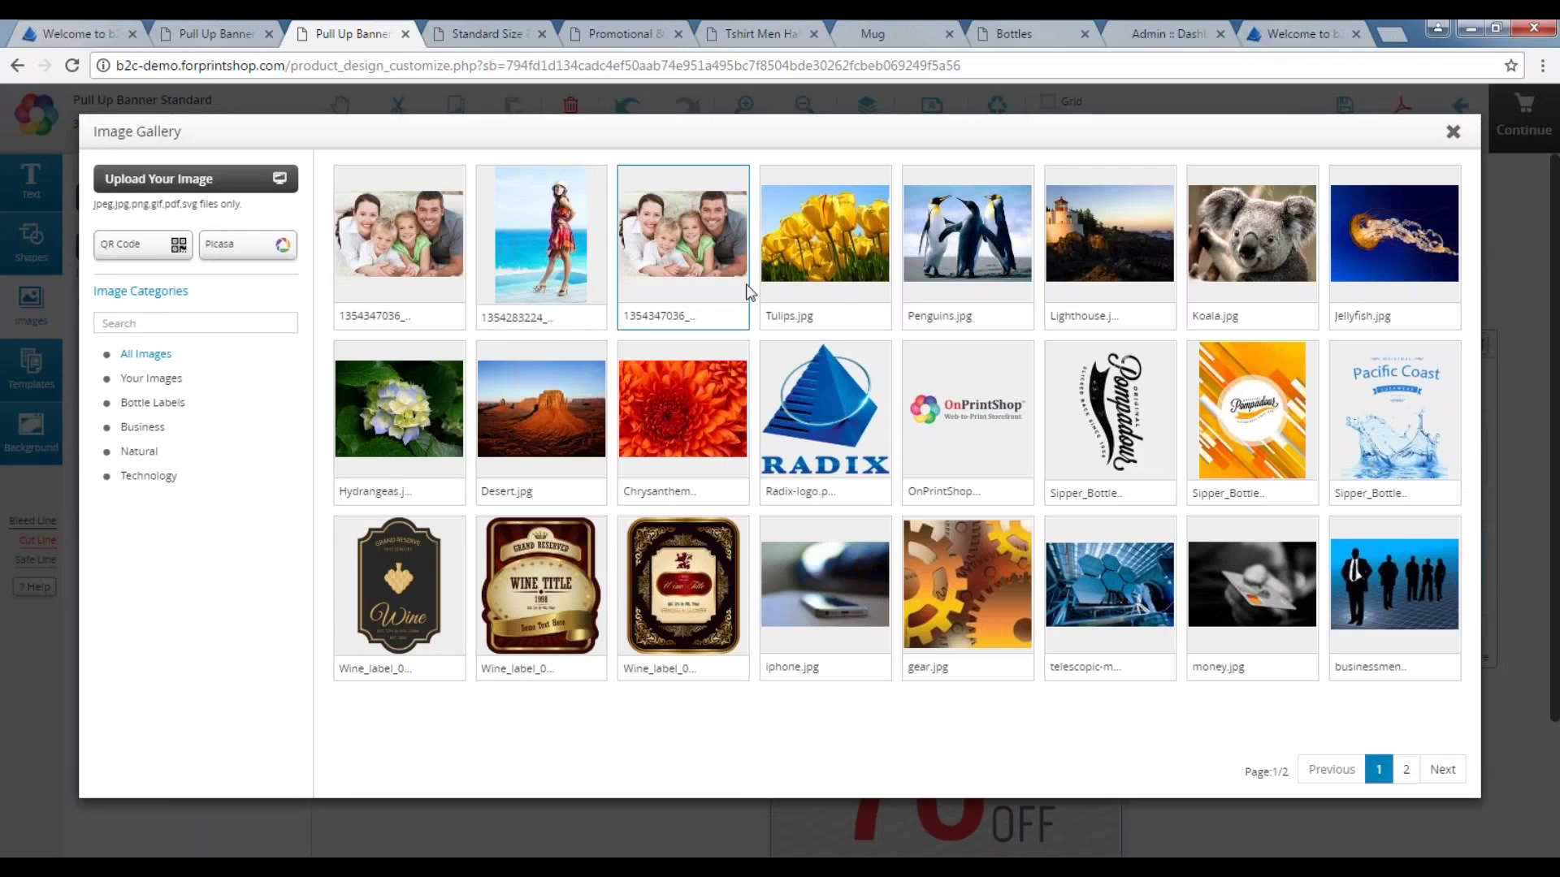
Insert the beach photo, then delete the desert image from the banner.
{"action": "left_click", "coordinate": [541, 244]}
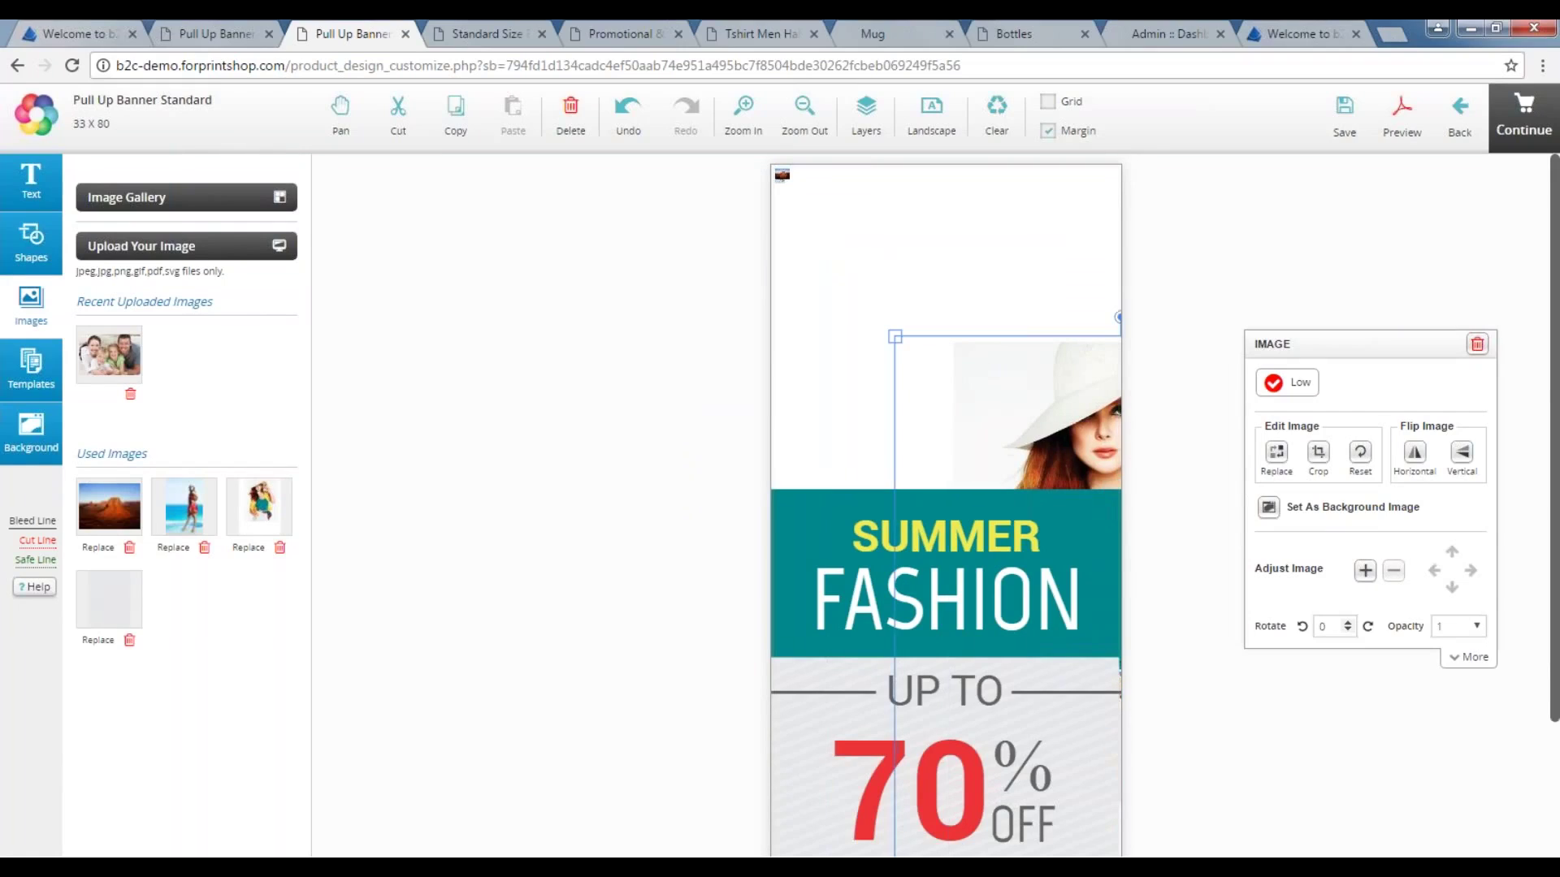
{"action": "left_click", "coordinate": [787, 177]}
{"action": "left_click_drag", "start_coordinate": [790, 183], "coordinate": [975, 318]}
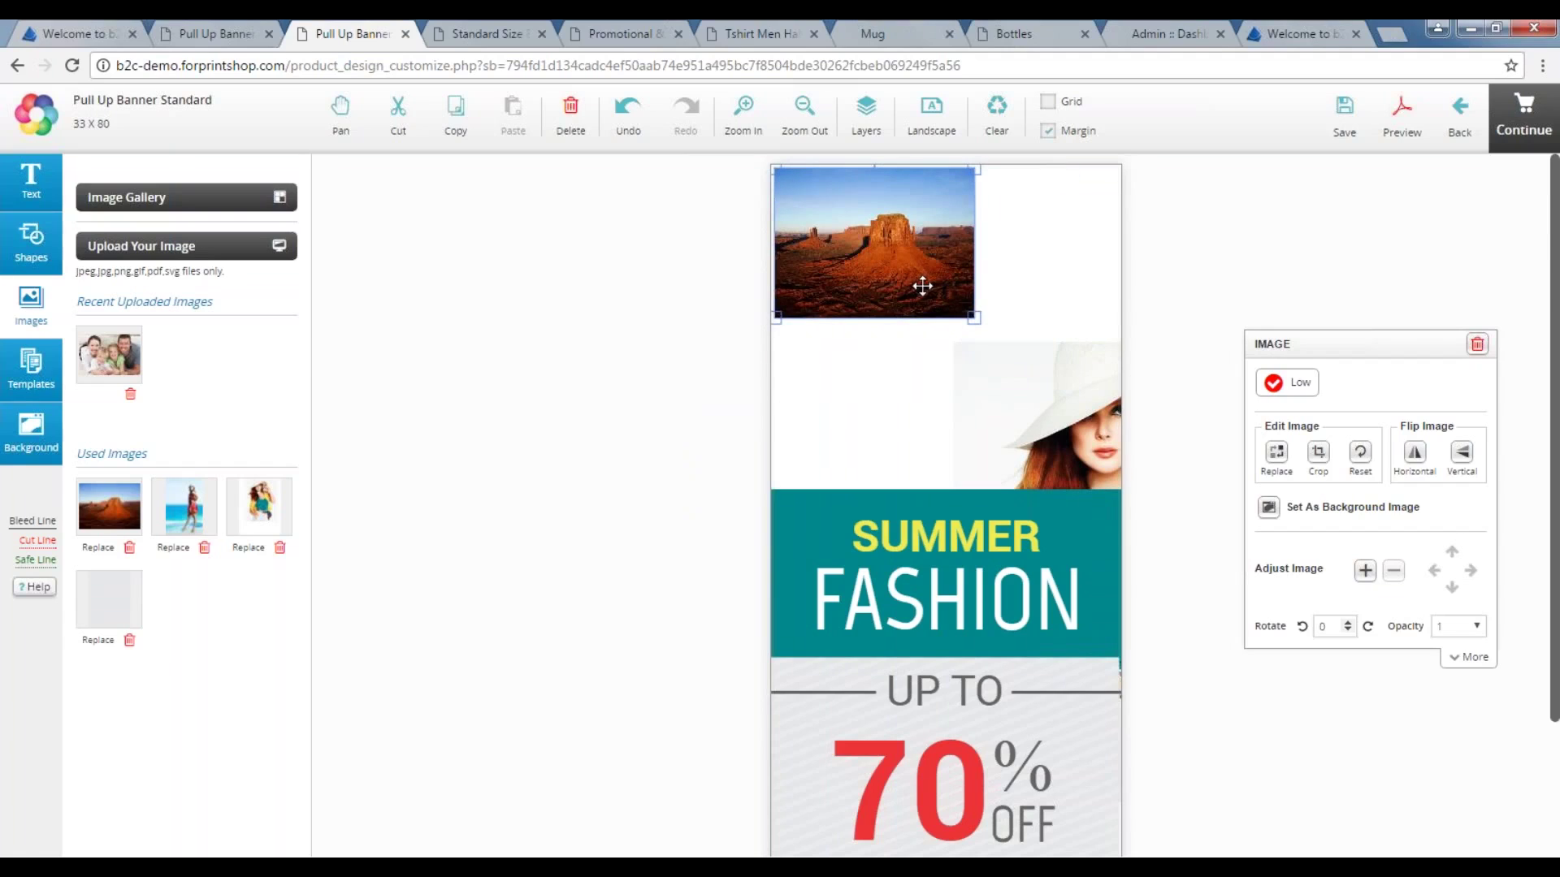
{"action": "key", "text": "Delete"}
Move the fashion photo to the banner's top and delete the leftover small top-left image.
{"action": "left_click_drag", "start_coordinate": [1048, 383], "coordinate": [930, 195]}
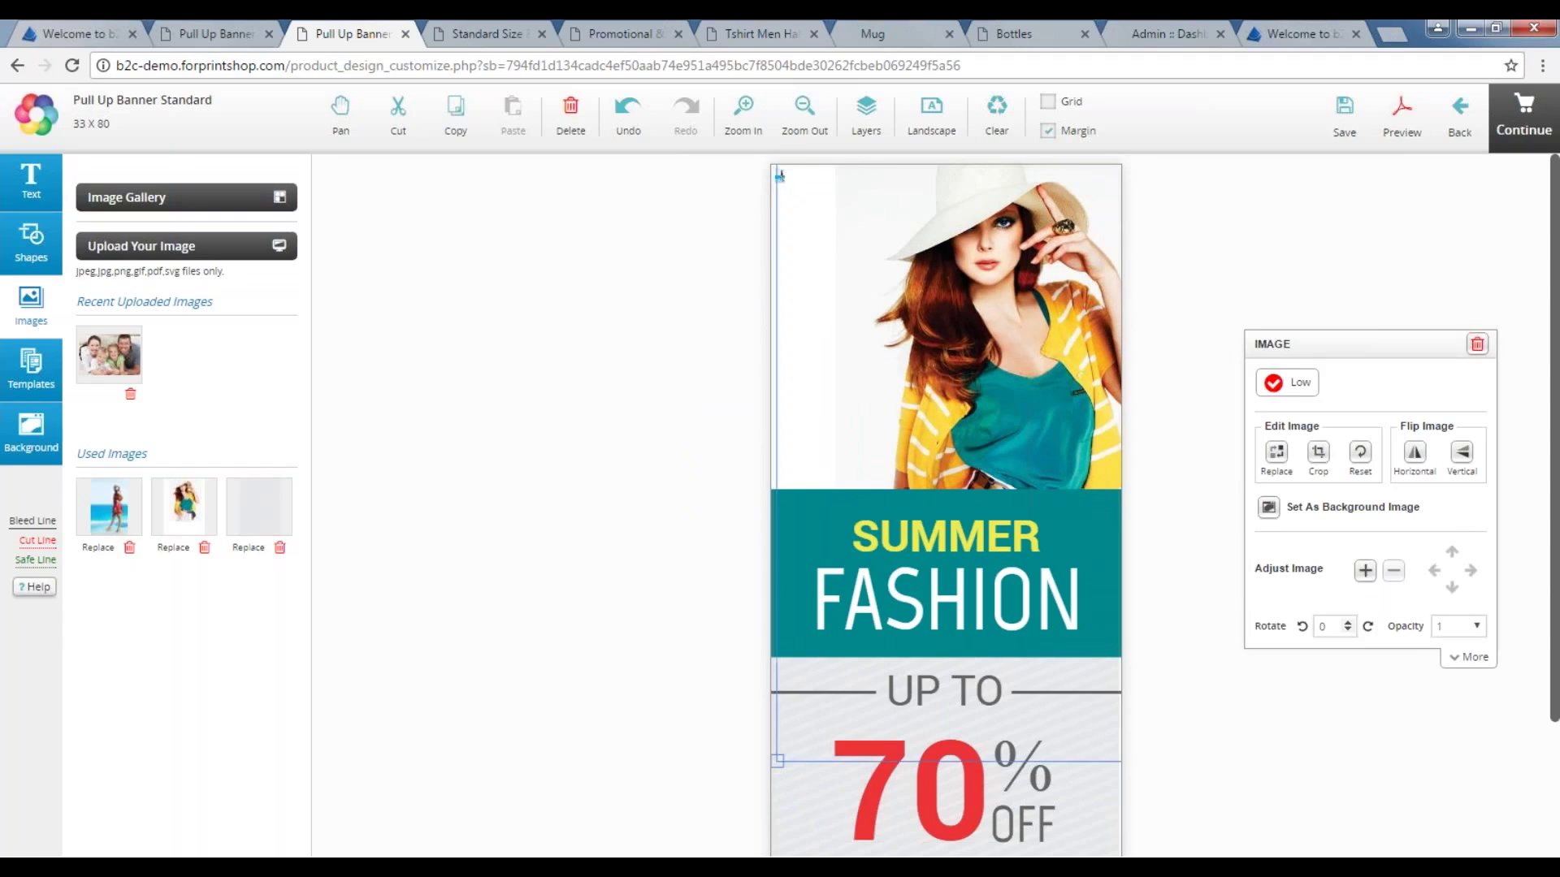
{"action": "key", "text": "Delete"}
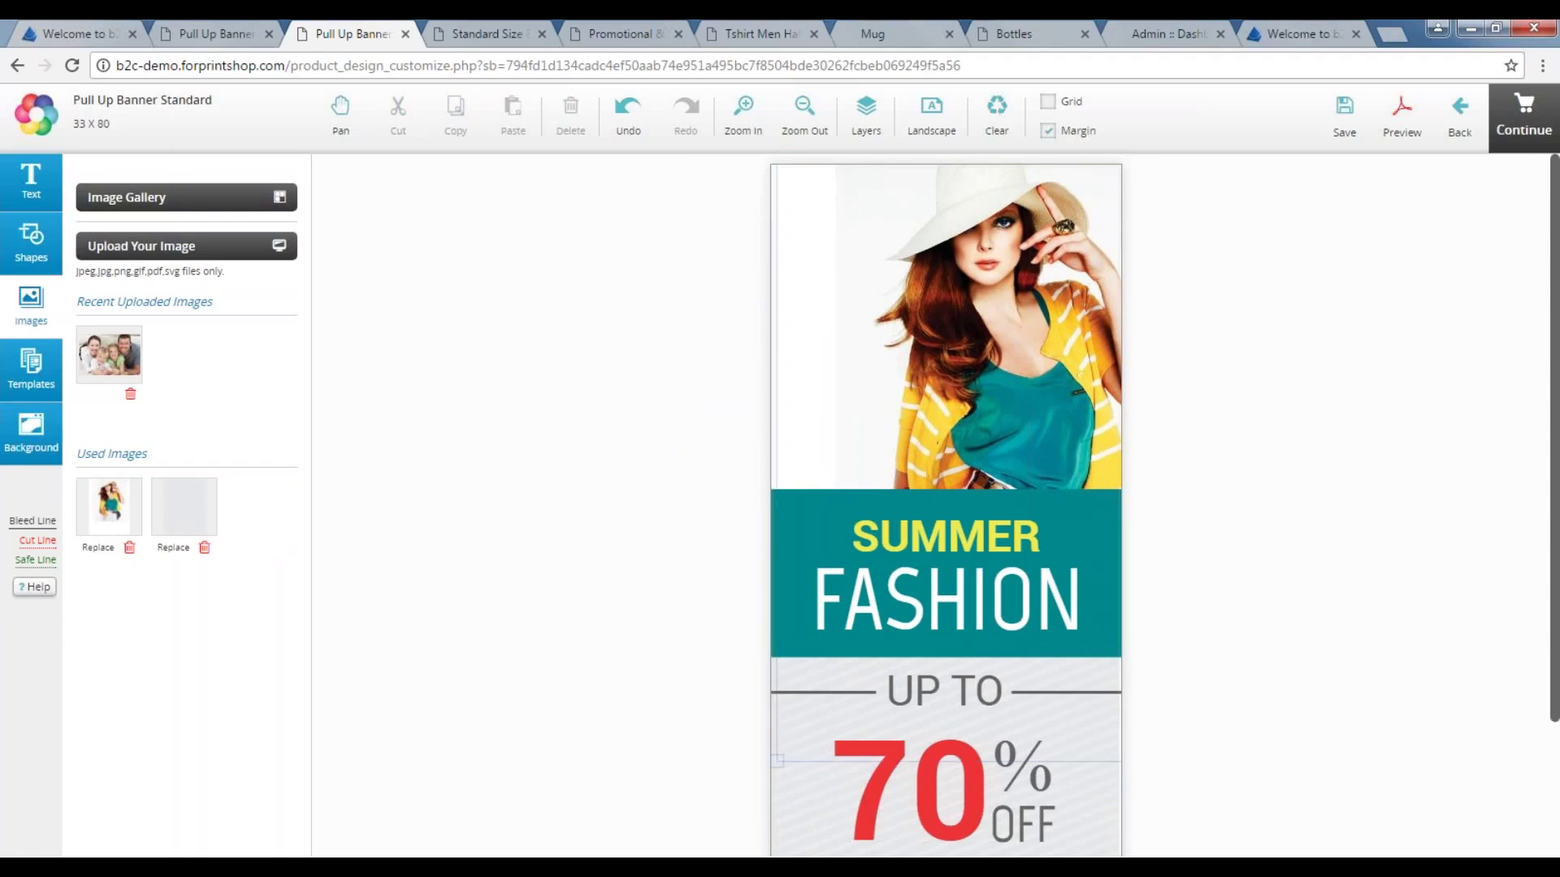
{"action": "left_click_drag", "start_coordinate": [975, 351], "coordinate": [946, 345]}
Insert the Email QR code from the gallery and place it enlarged above the SUMMER band.
{"action": "left_click", "coordinate": [186, 196]}
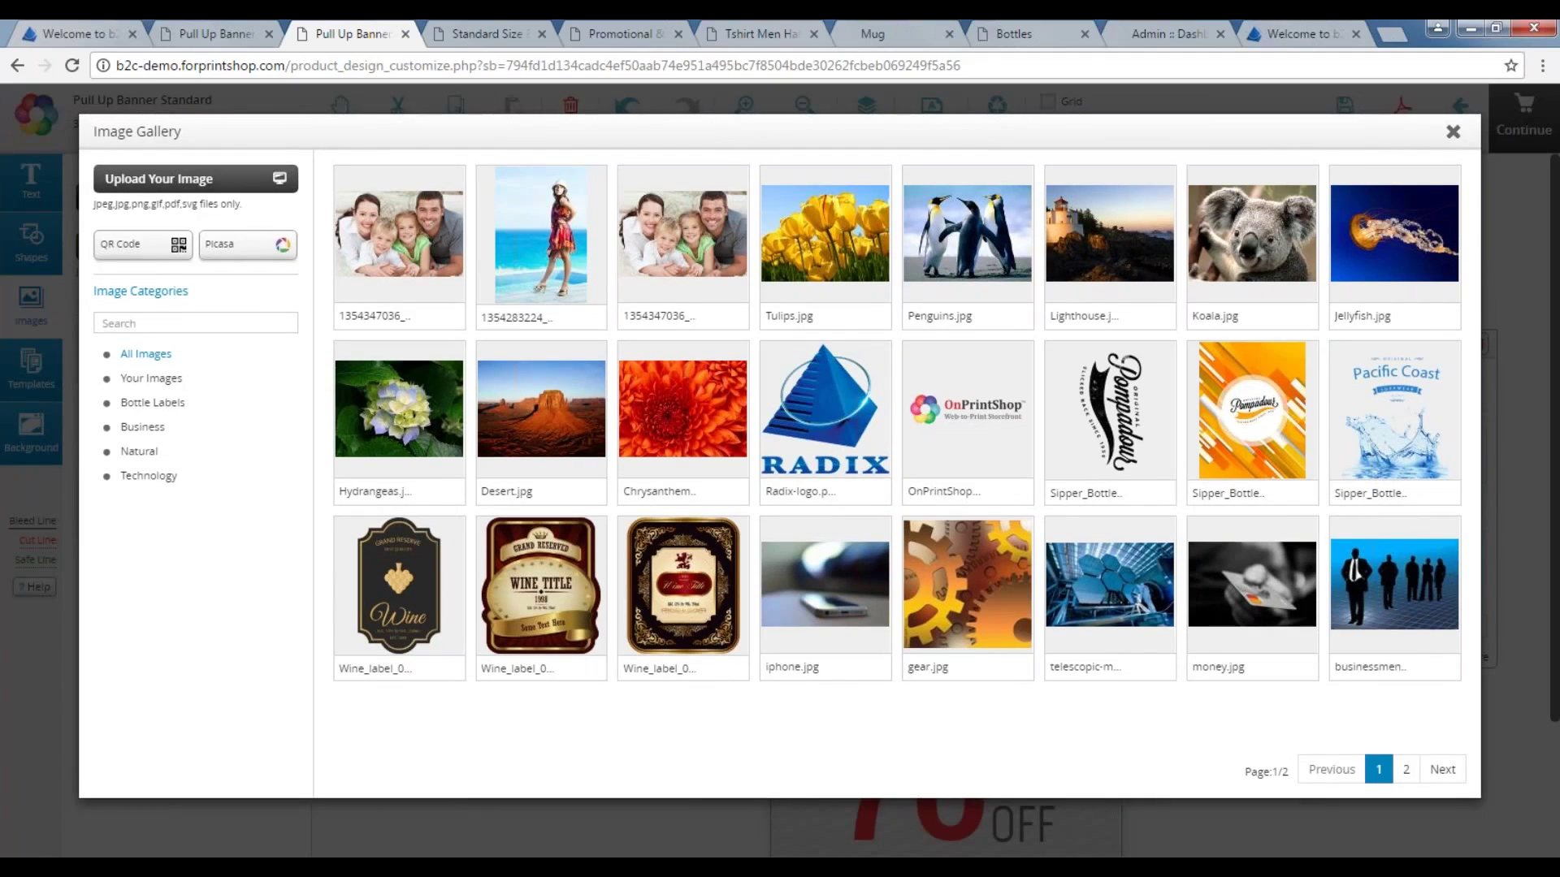
{"action": "left_click", "coordinate": [155, 255]}
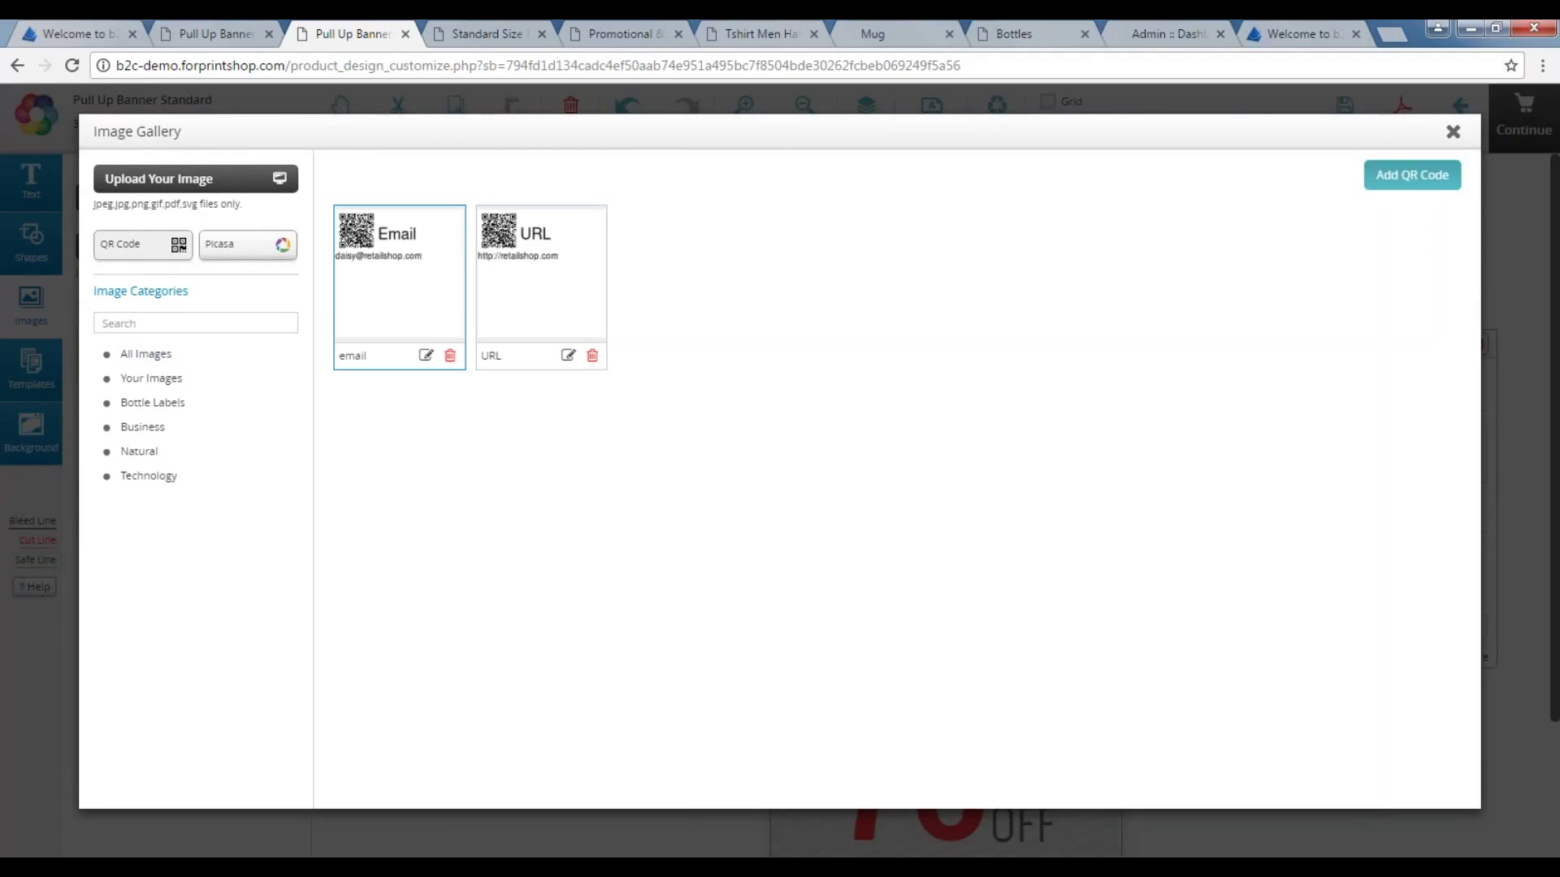
{"action": "left_click", "coordinate": [404, 264]}
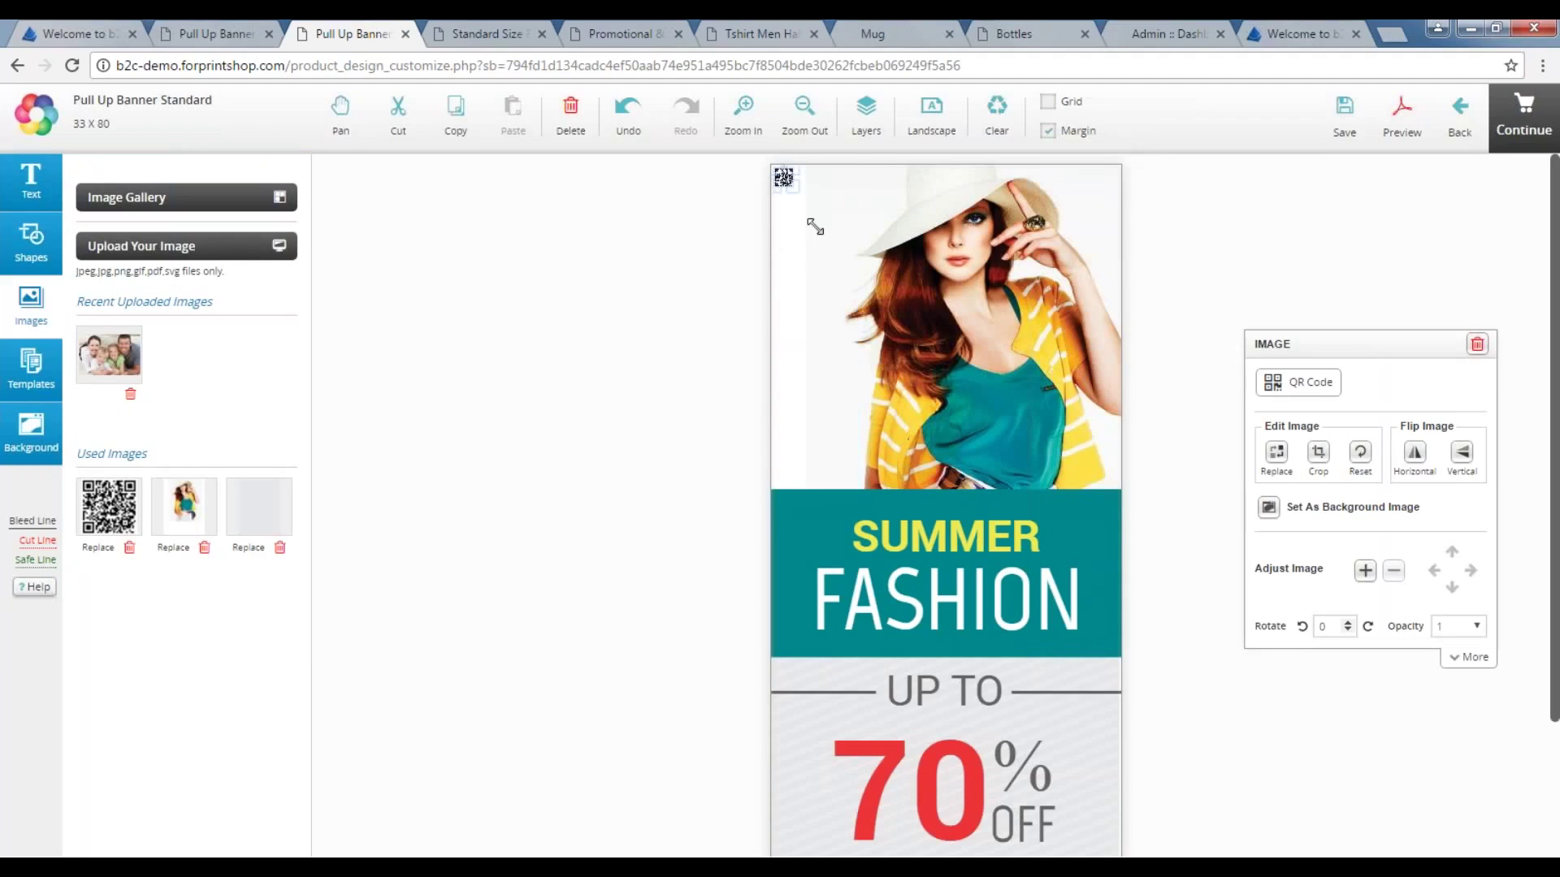
{"action": "left_click_drag", "start_coordinate": [836, 242], "coordinate": [847, 449]}
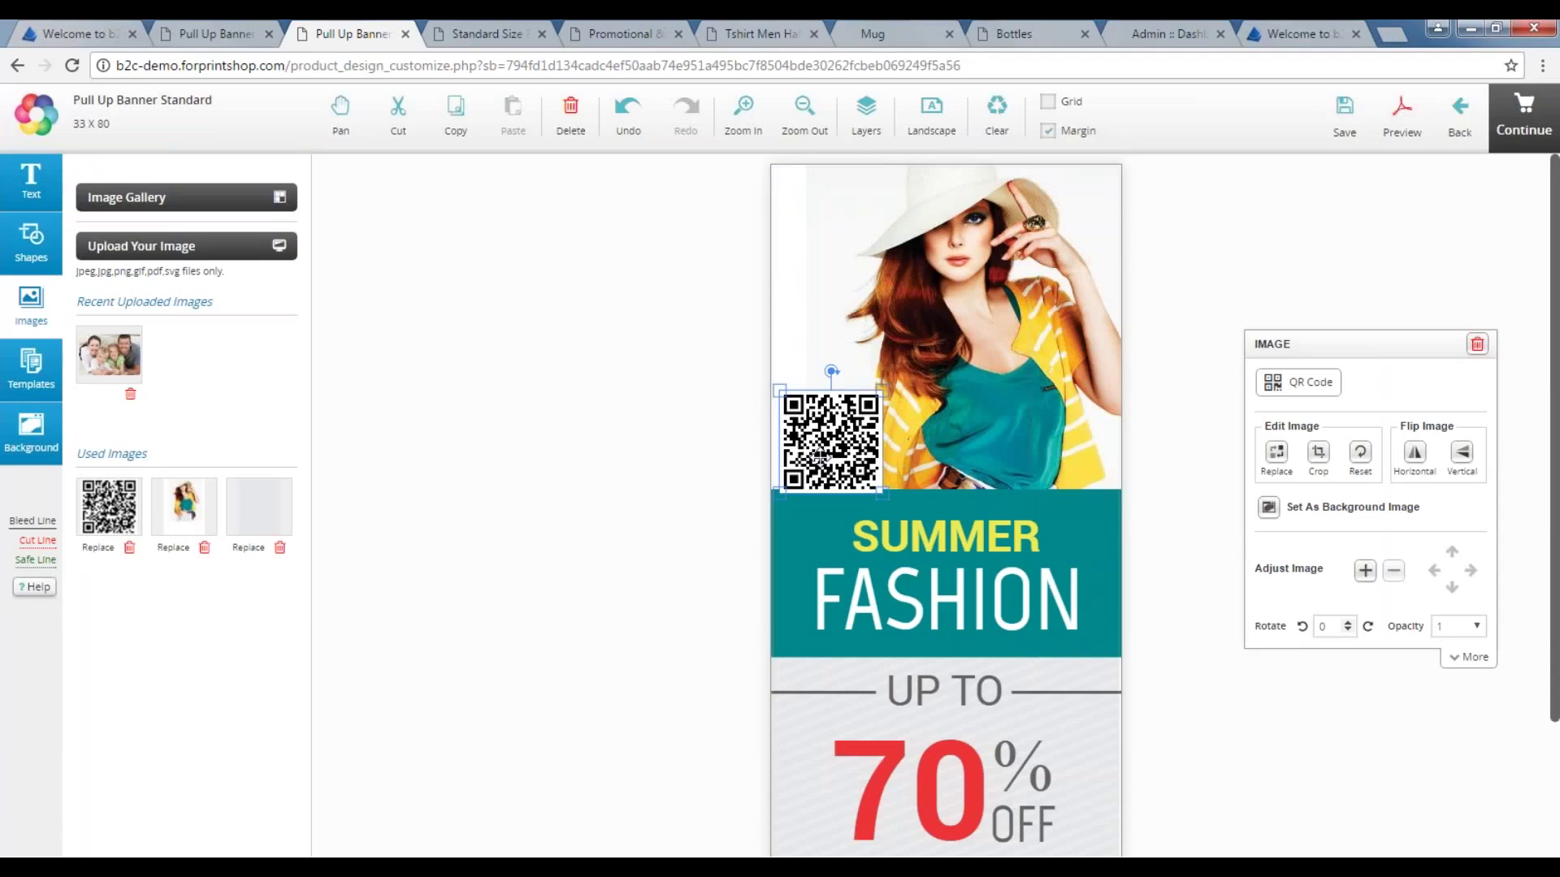
{"action": "left_click", "coordinate": [794, 113]}
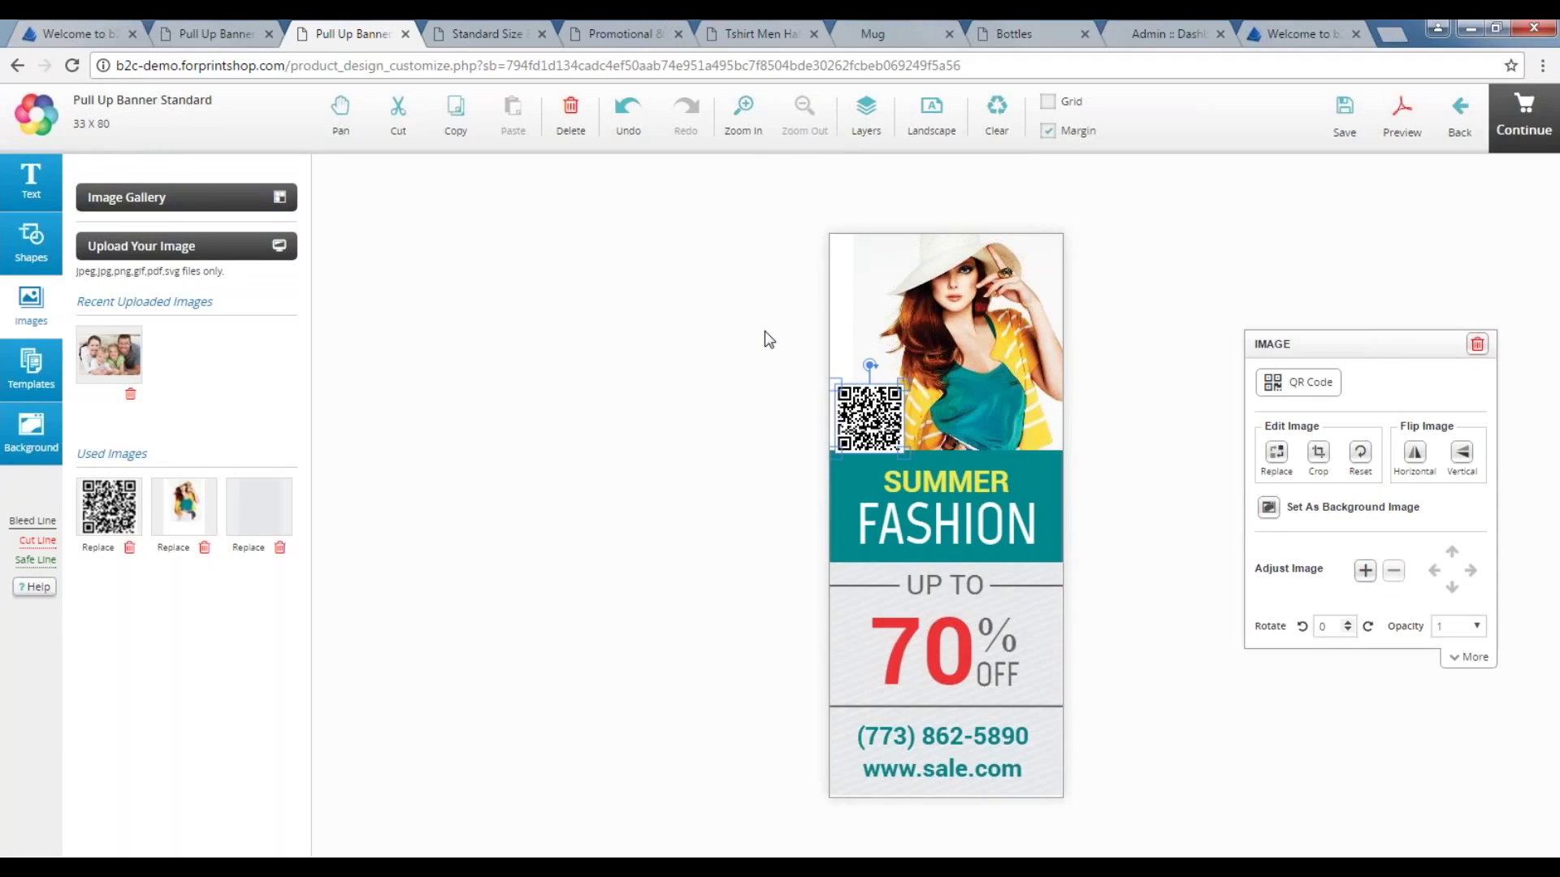
{"action": "left_click", "coordinate": [830, 334]}
{"action": "left_click", "coordinate": [947, 529]}
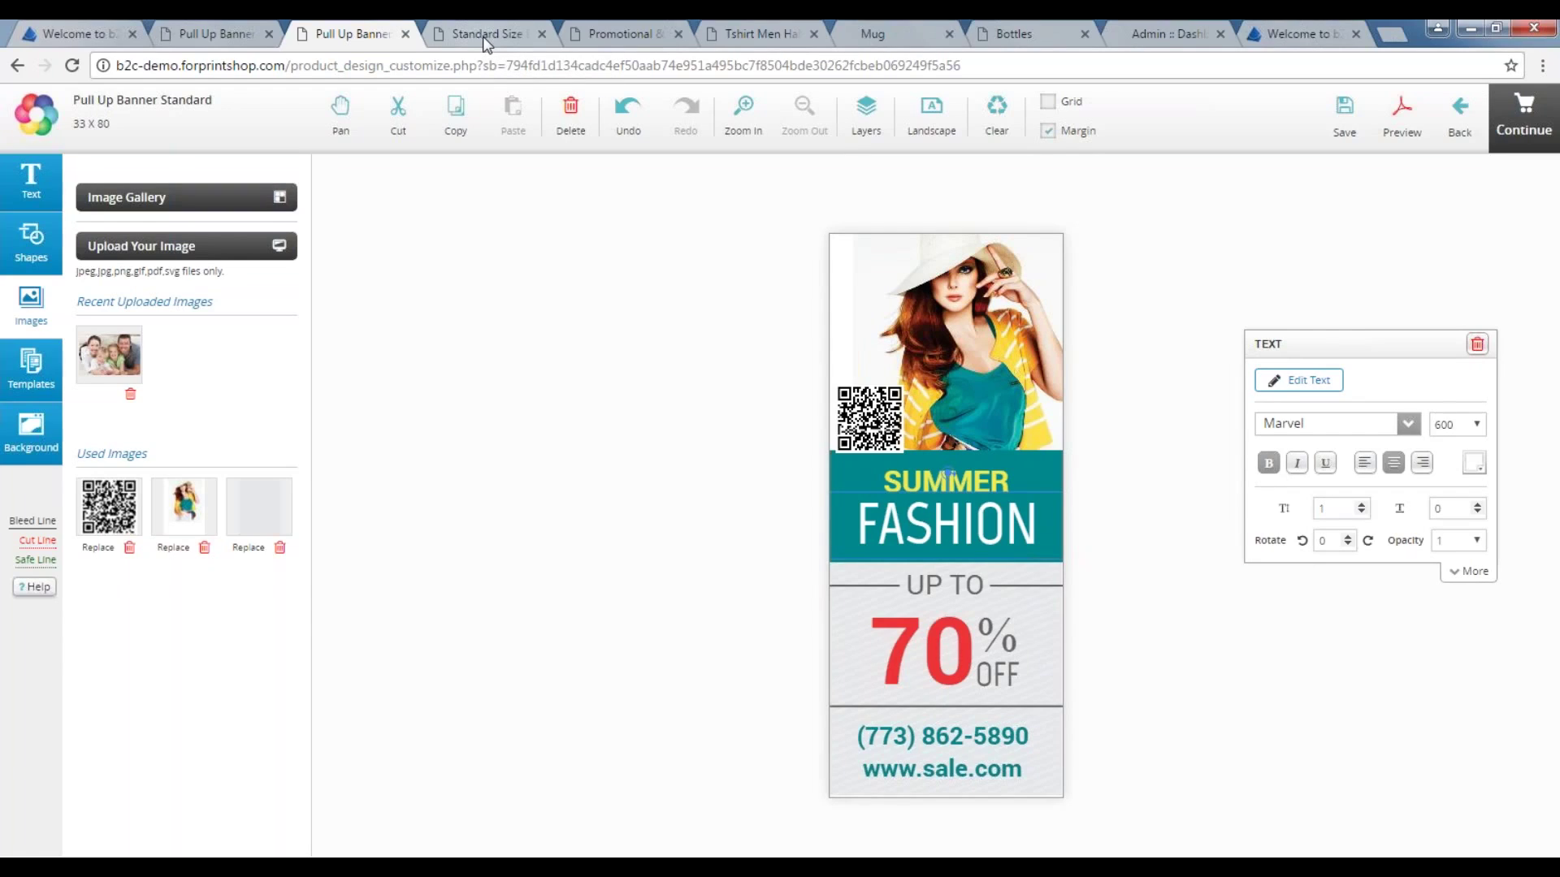
Open the SALE standard-size banner design in the designer and zoom out to see it whole.
{"action": "left_click", "coordinate": [482, 36]}
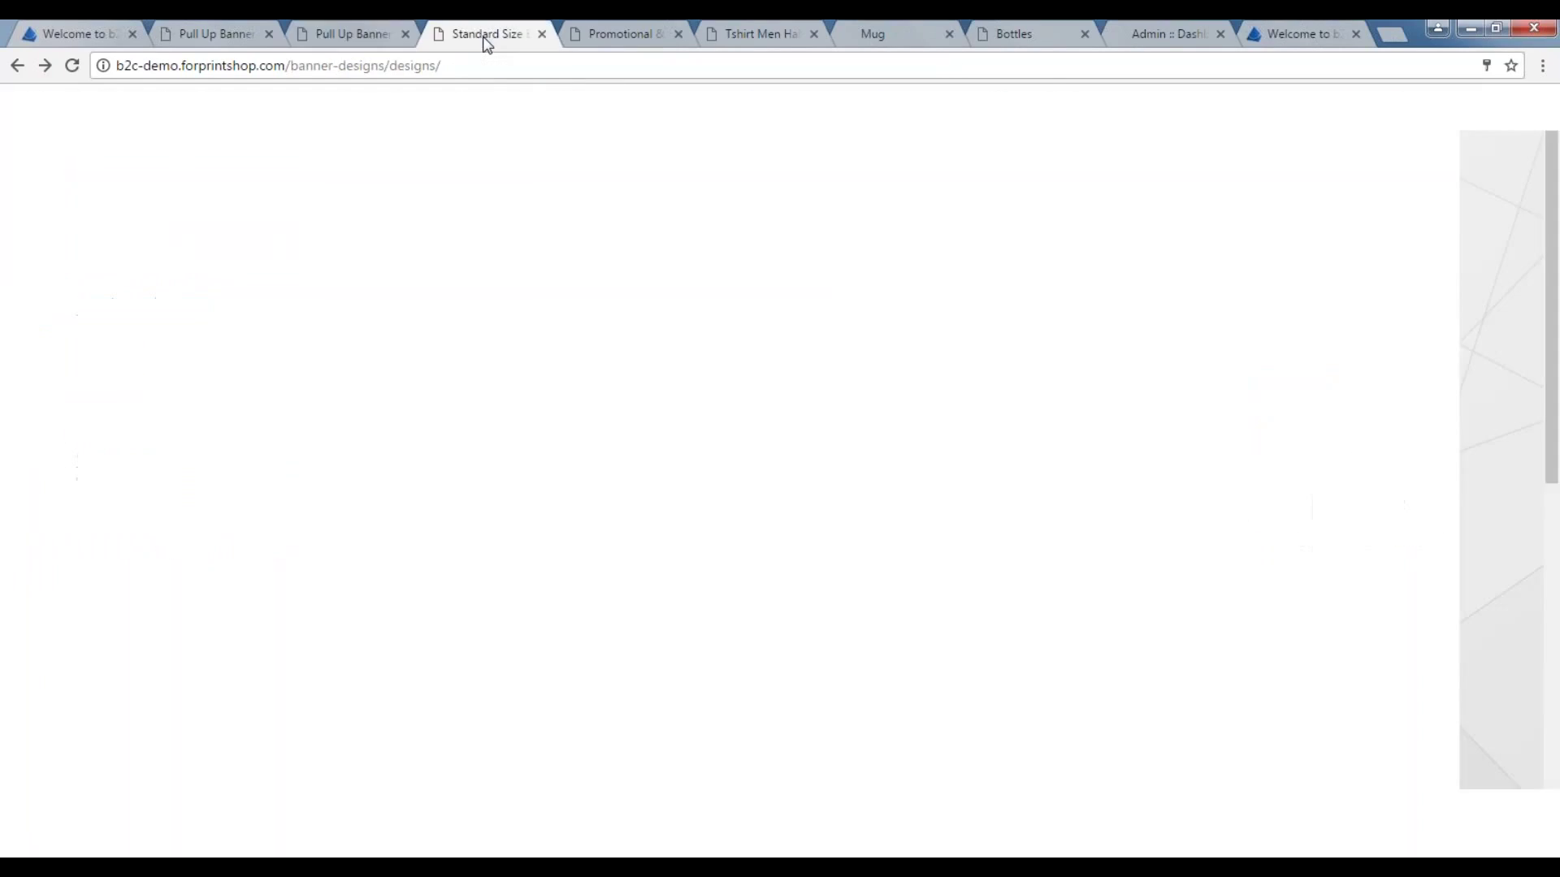
{"action": "left_click", "coordinate": [808, 779]}
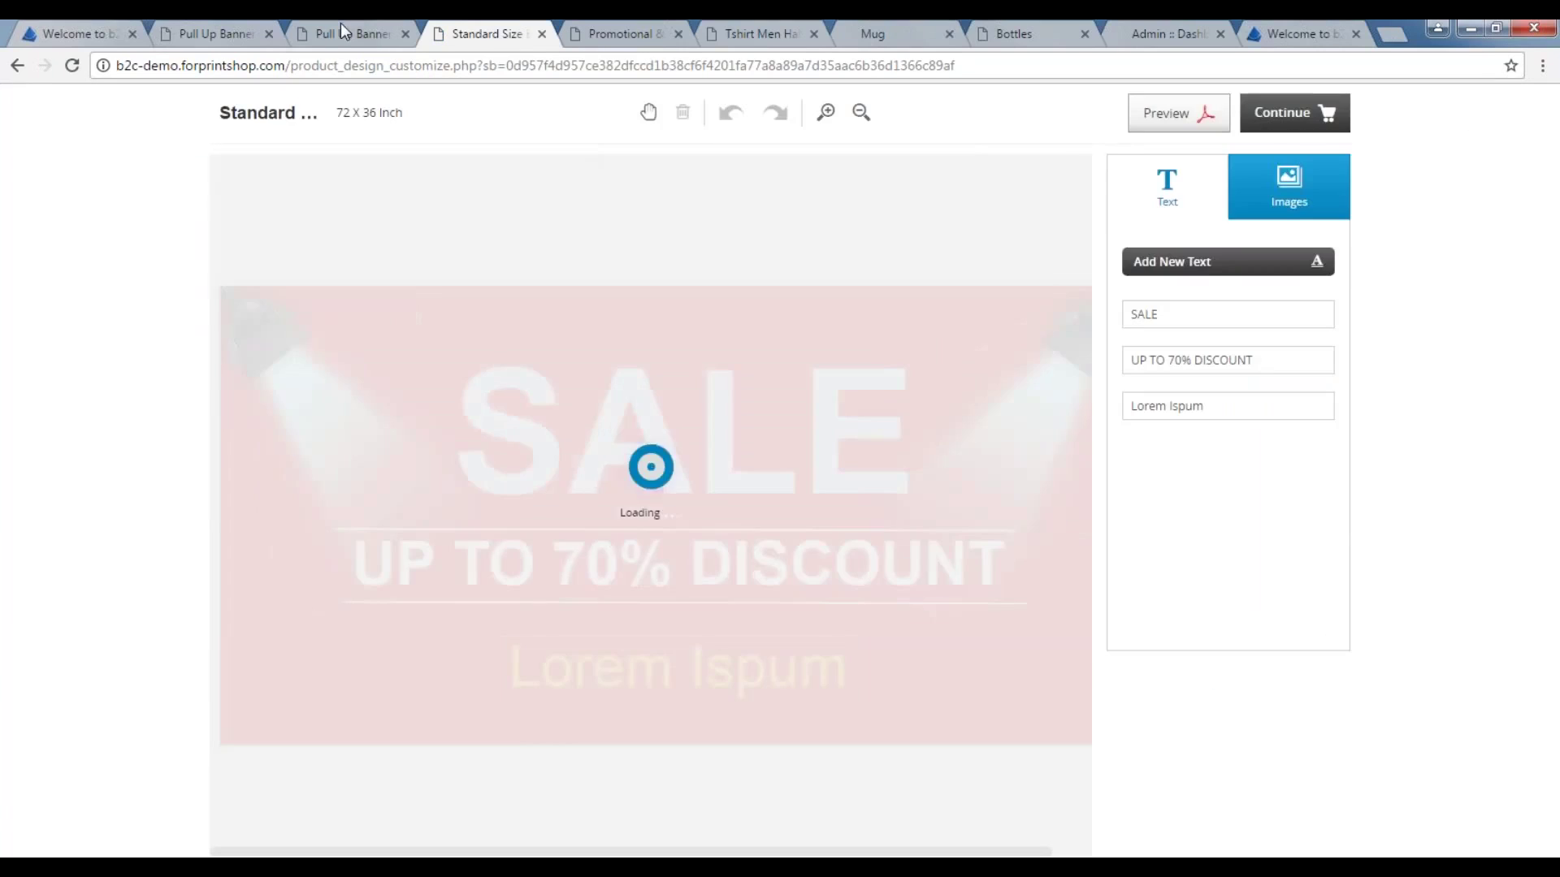
{"action": "left_click", "coordinate": [339, 26]}
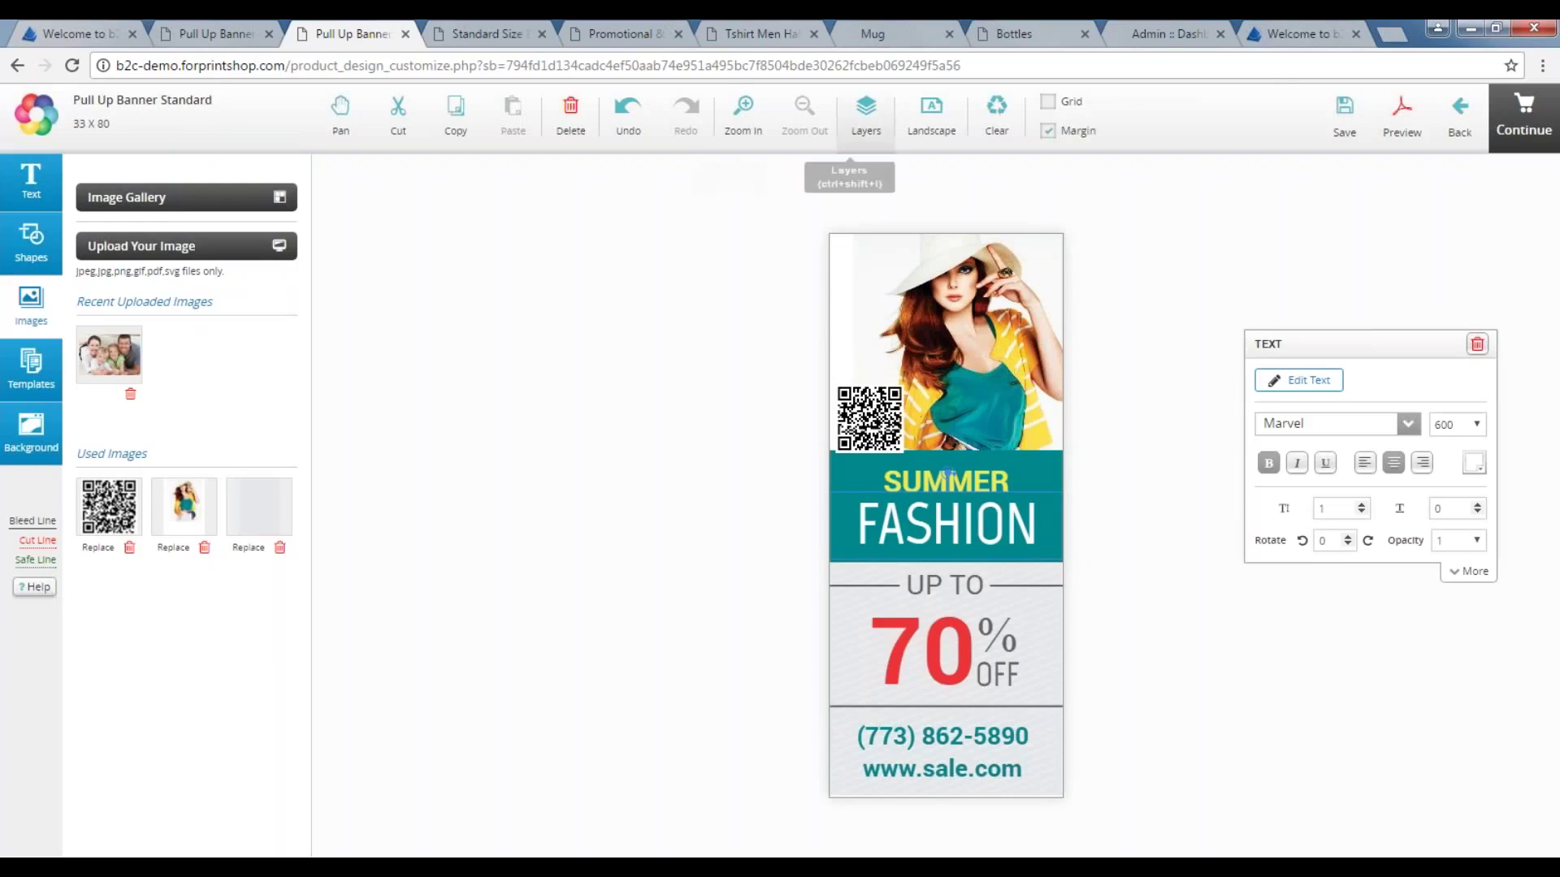
{"action": "left_click", "coordinate": [488, 29]}
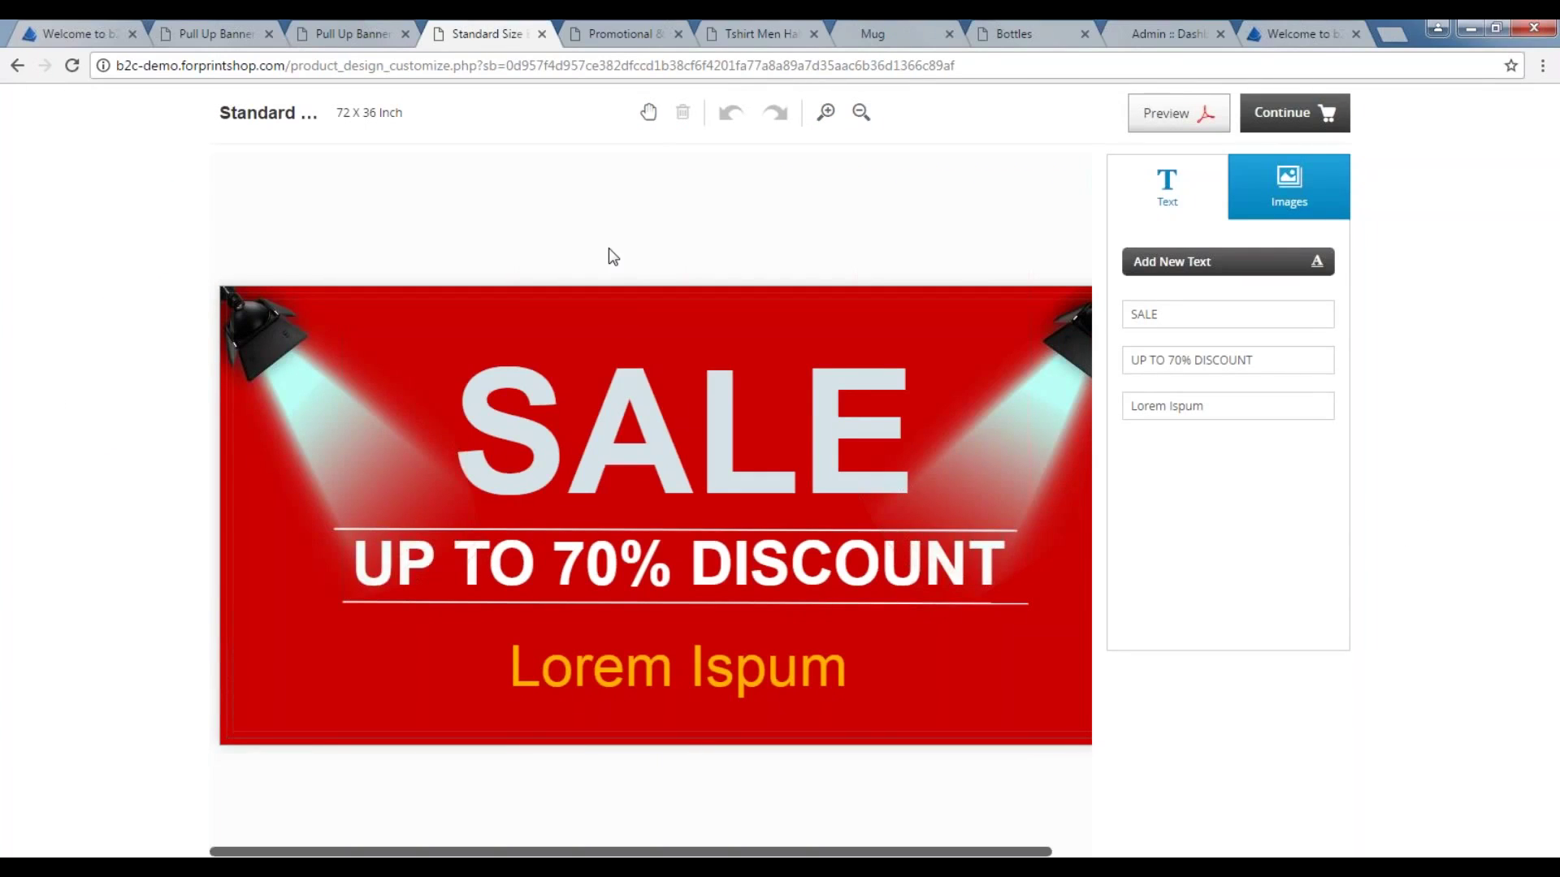
{"action": "left_click", "coordinate": [860, 114]}
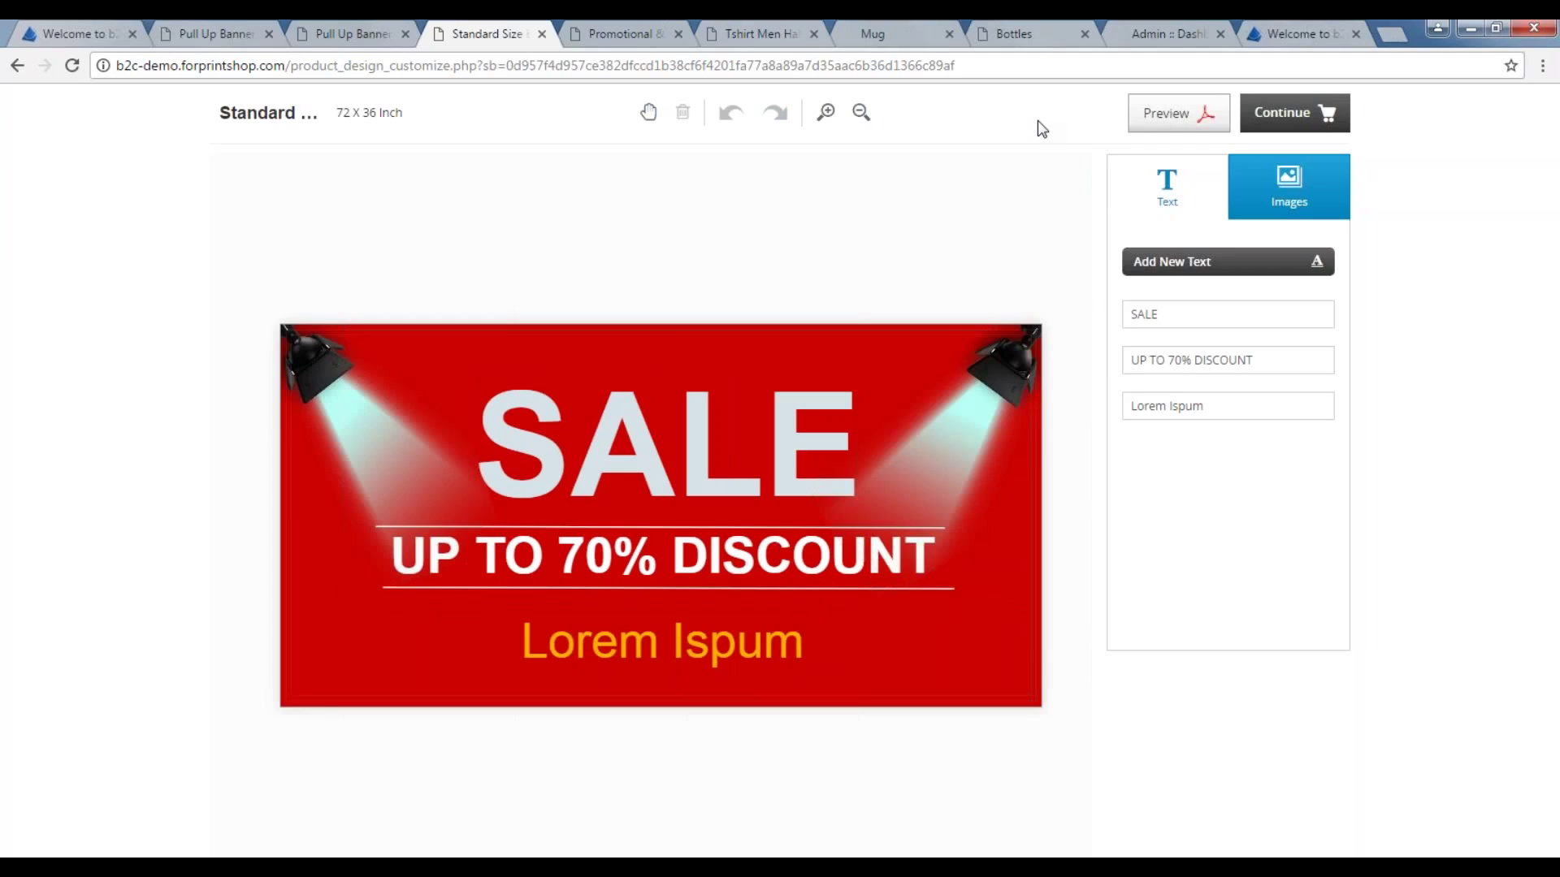
Inspect the SALE, UP TO 70% DISCOUNT and Lorem Ispum texts, then go to Promotional & Apparels.
{"action": "left_click", "coordinate": [620, 453]}
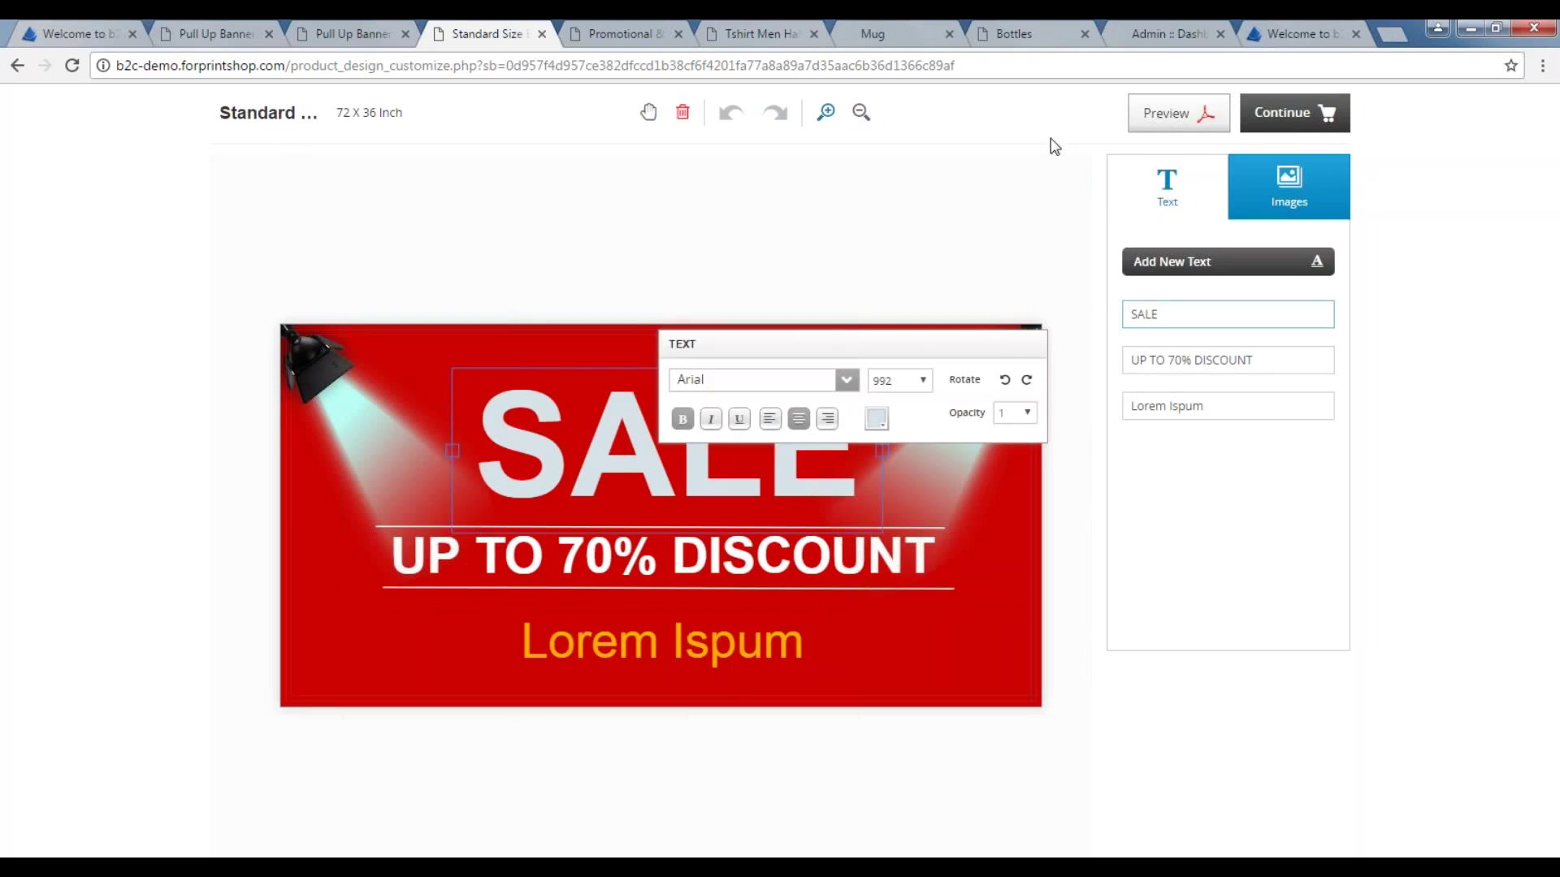
{"action": "left_click", "coordinate": [765, 568]}
{"action": "left_click", "coordinate": [724, 649]}
{"action": "left_click", "coordinate": [616, 421]}
{"action": "left_click", "coordinate": [628, 32]}
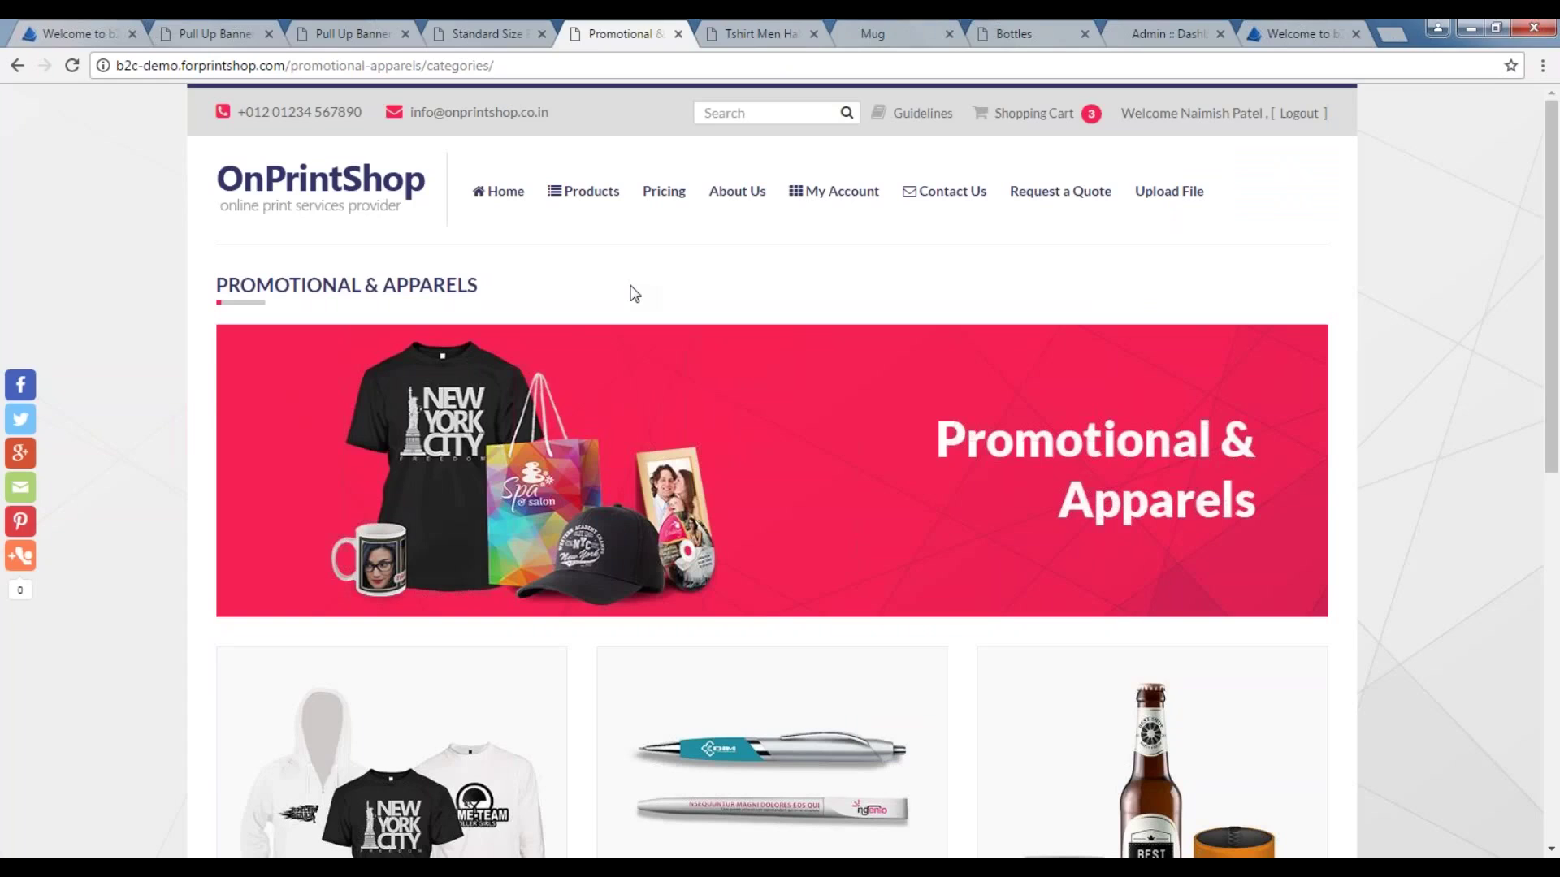
Scroll through the Promotional & Apparels categories, then switch to the Tshirt Men designer tab.
{"action": "scroll", "coordinate": [635, 294], "scroll_direction": "down", "scroll_amount": 3}
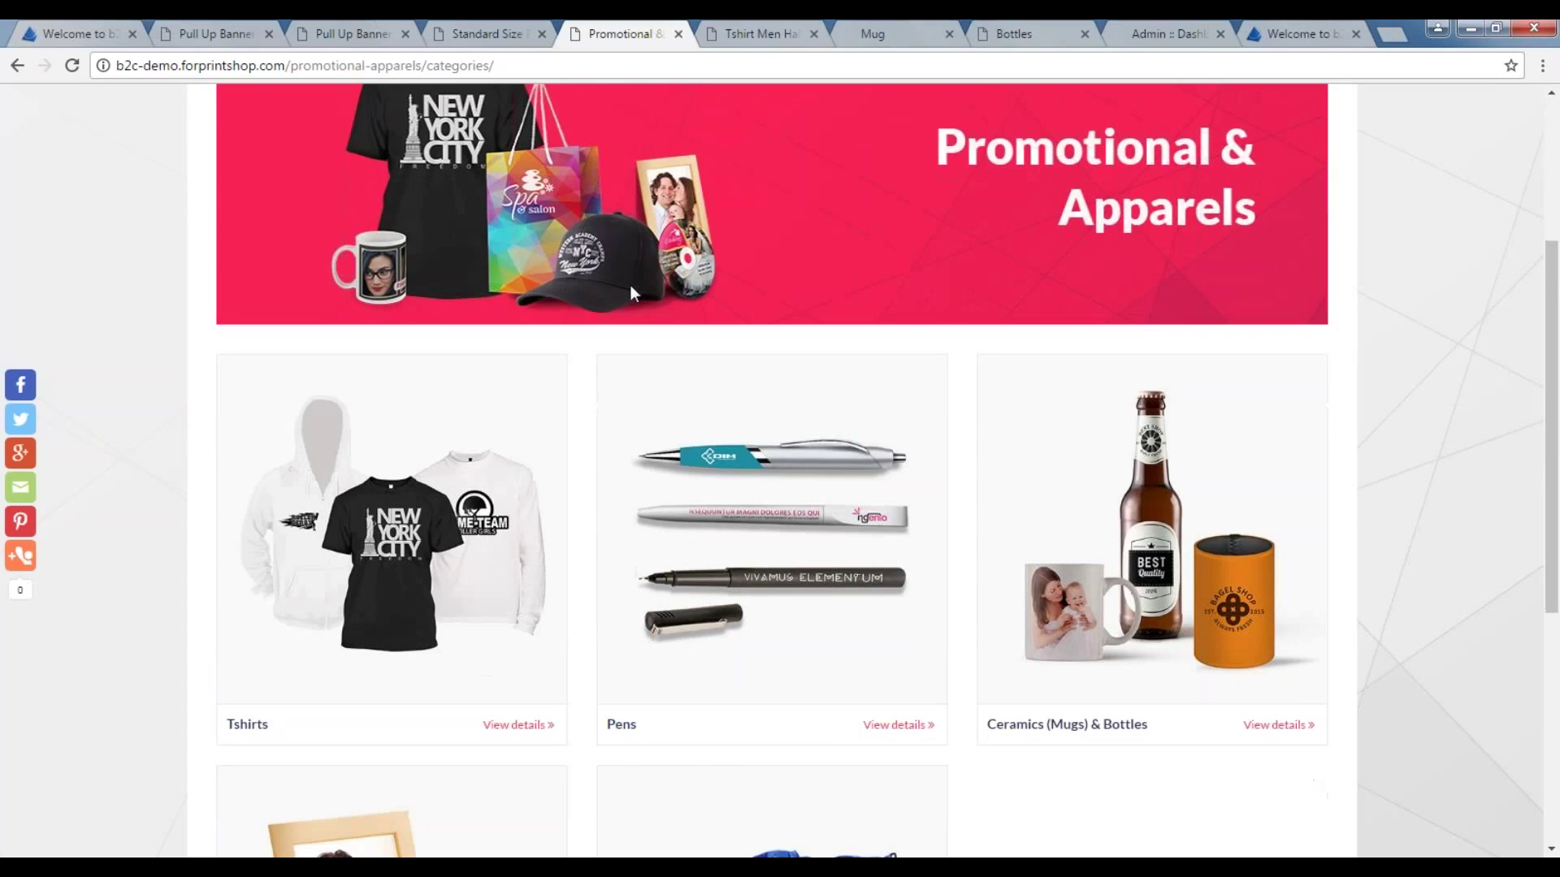
{"action": "scroll", "coordinate": [630, 284], "scroll_direction": "down", "scroll_amount": 1}
{"action": "scroll", "coordinate": [631, 285], "scroll_direction": "down", "scroll_amount": 2}
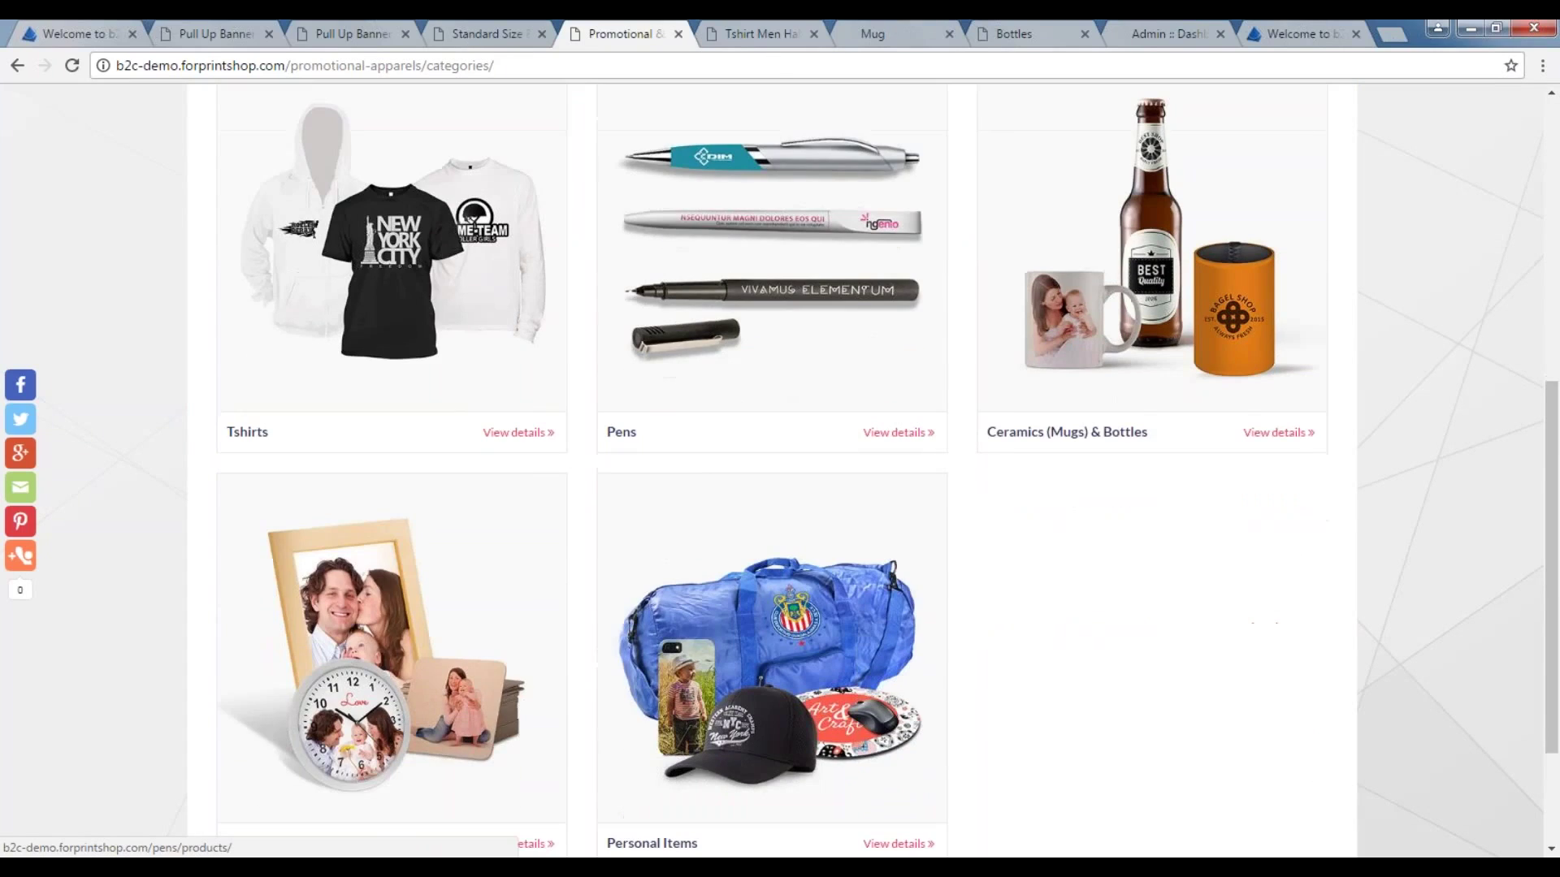
{"action": "scroll", "coordinate": [630, 284], "scroll_direction": "up", "scroll_amount": 2}
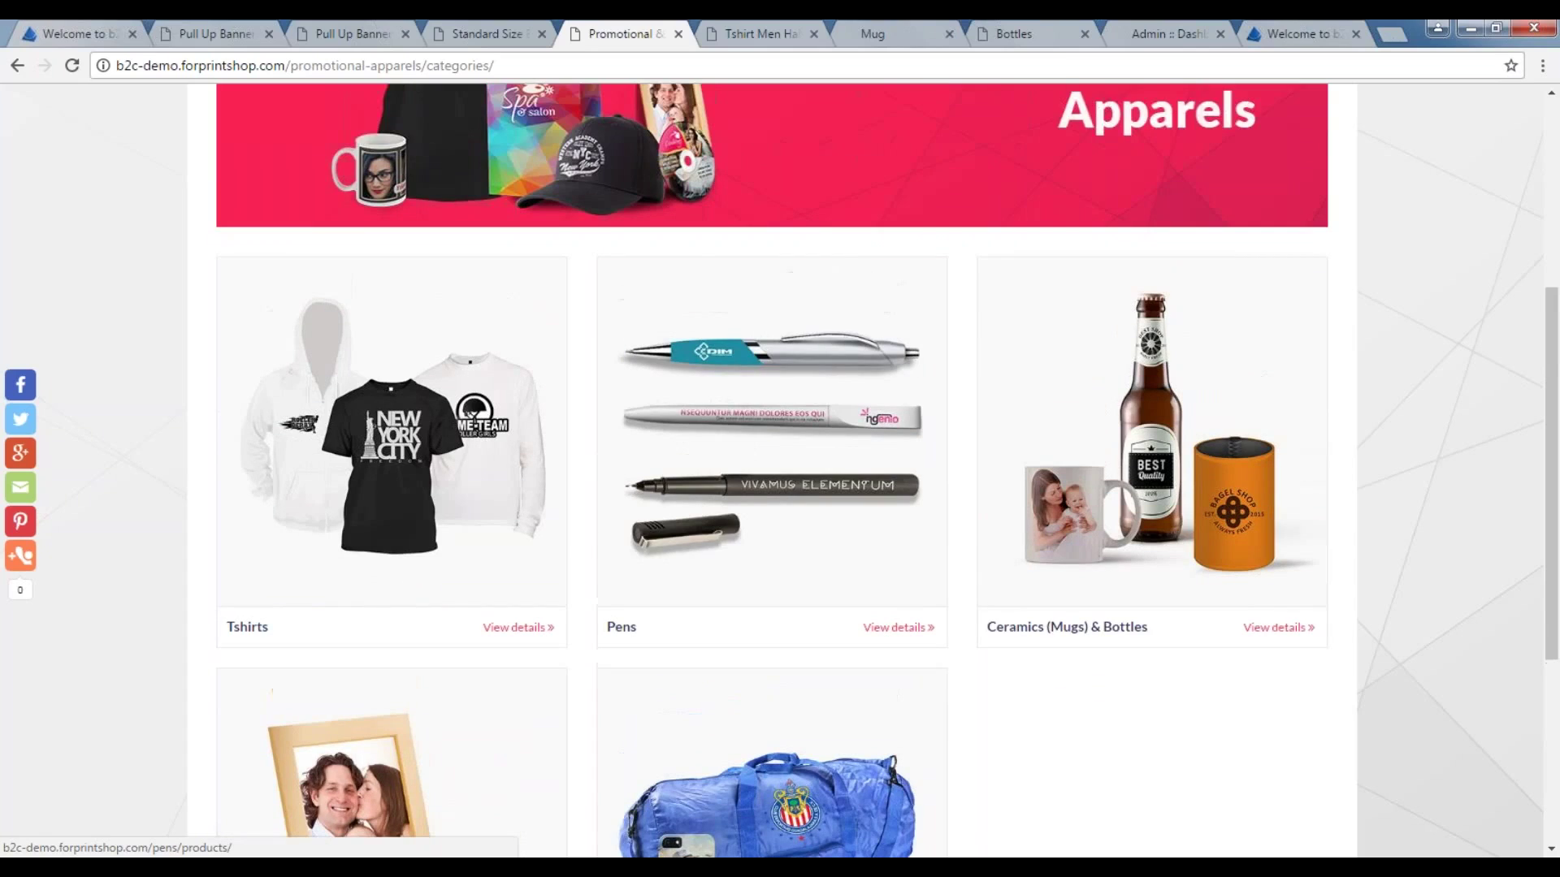
{"action": "scroll", "coordinate": [632, 345], "scroll_direction": "up", "scroll_amount": 3}
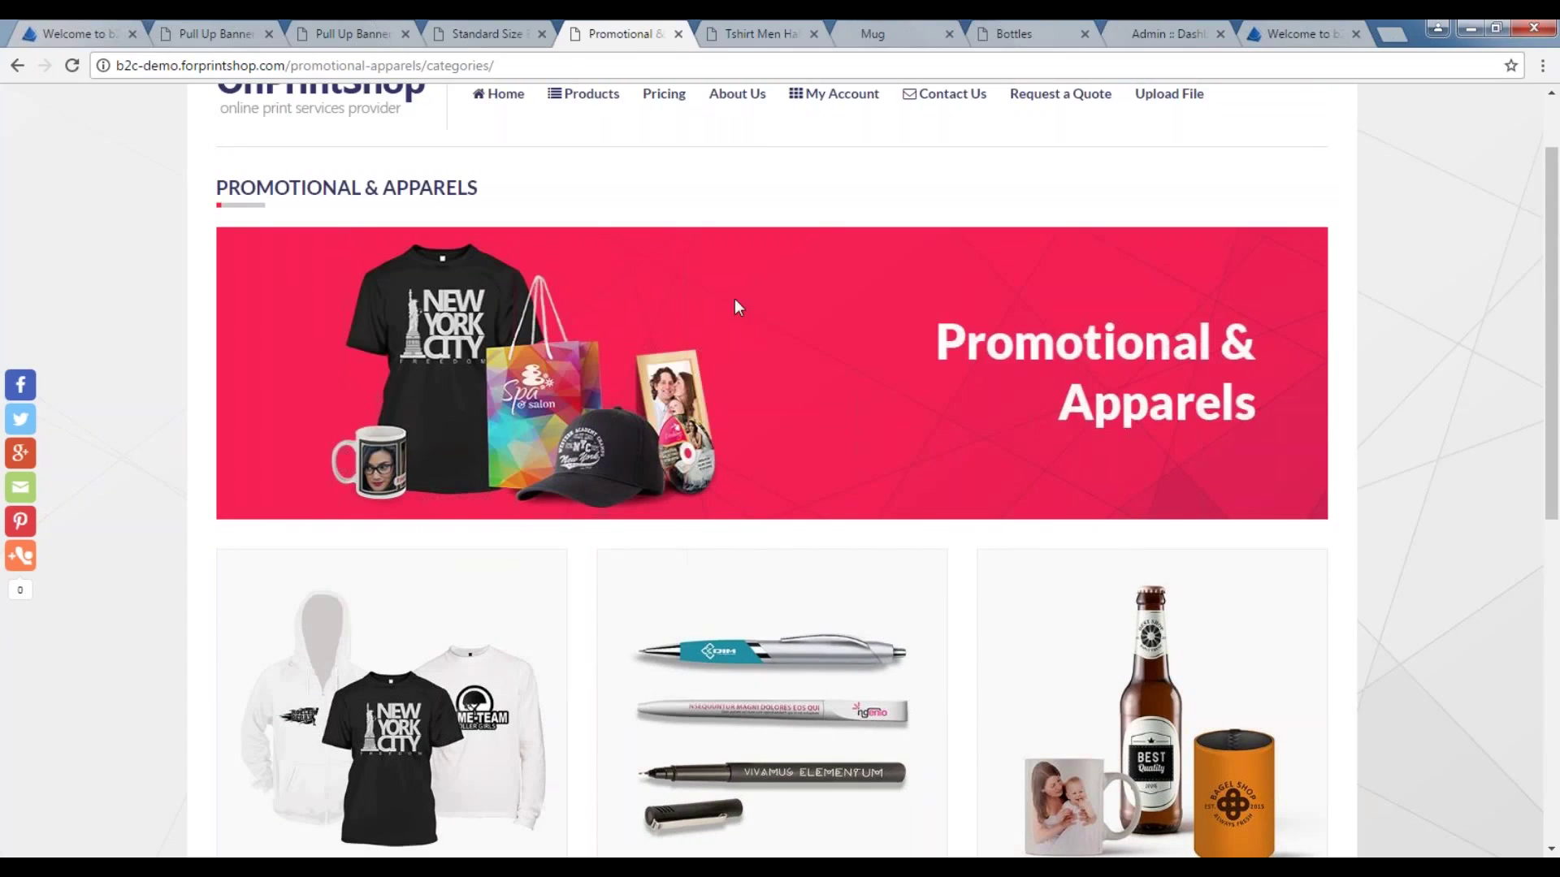
{"action": "scroll", "coordinate": [791, 260], "scroll_direction": "up", "scroll_amount": 1}
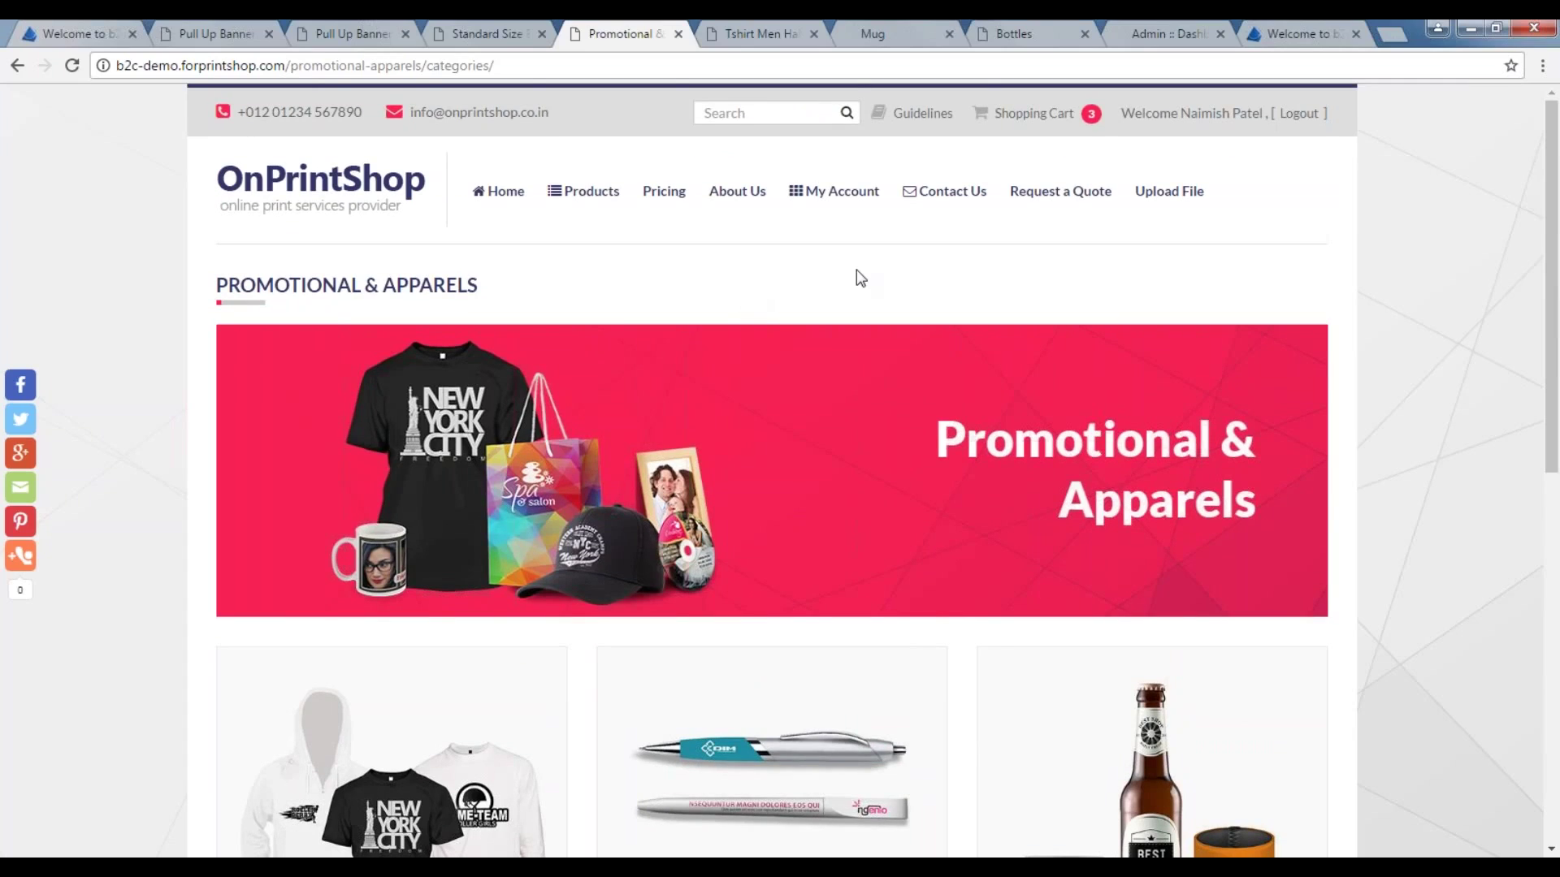
{"action": "key", "text": "ctrl+Tab"}
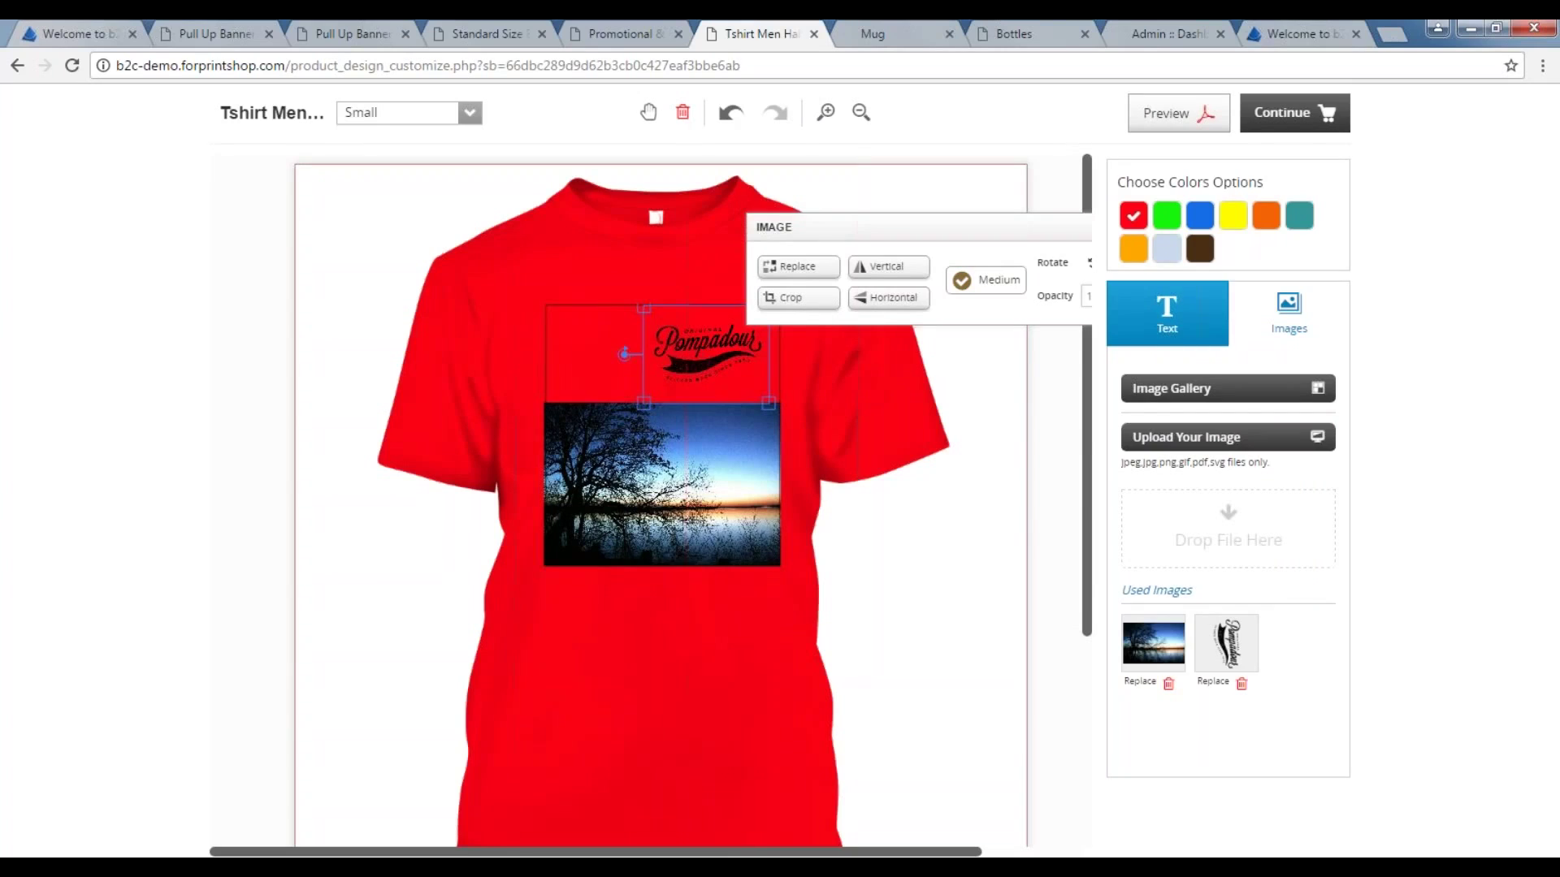
Try the T-shirt in blue, yellow, orange, teal, brown, light blue and red, ending on green.
{"action": "left_click", "coordinate": [1167, 216]}
{"action": "left_click", "coordinate": [1202, 218]}
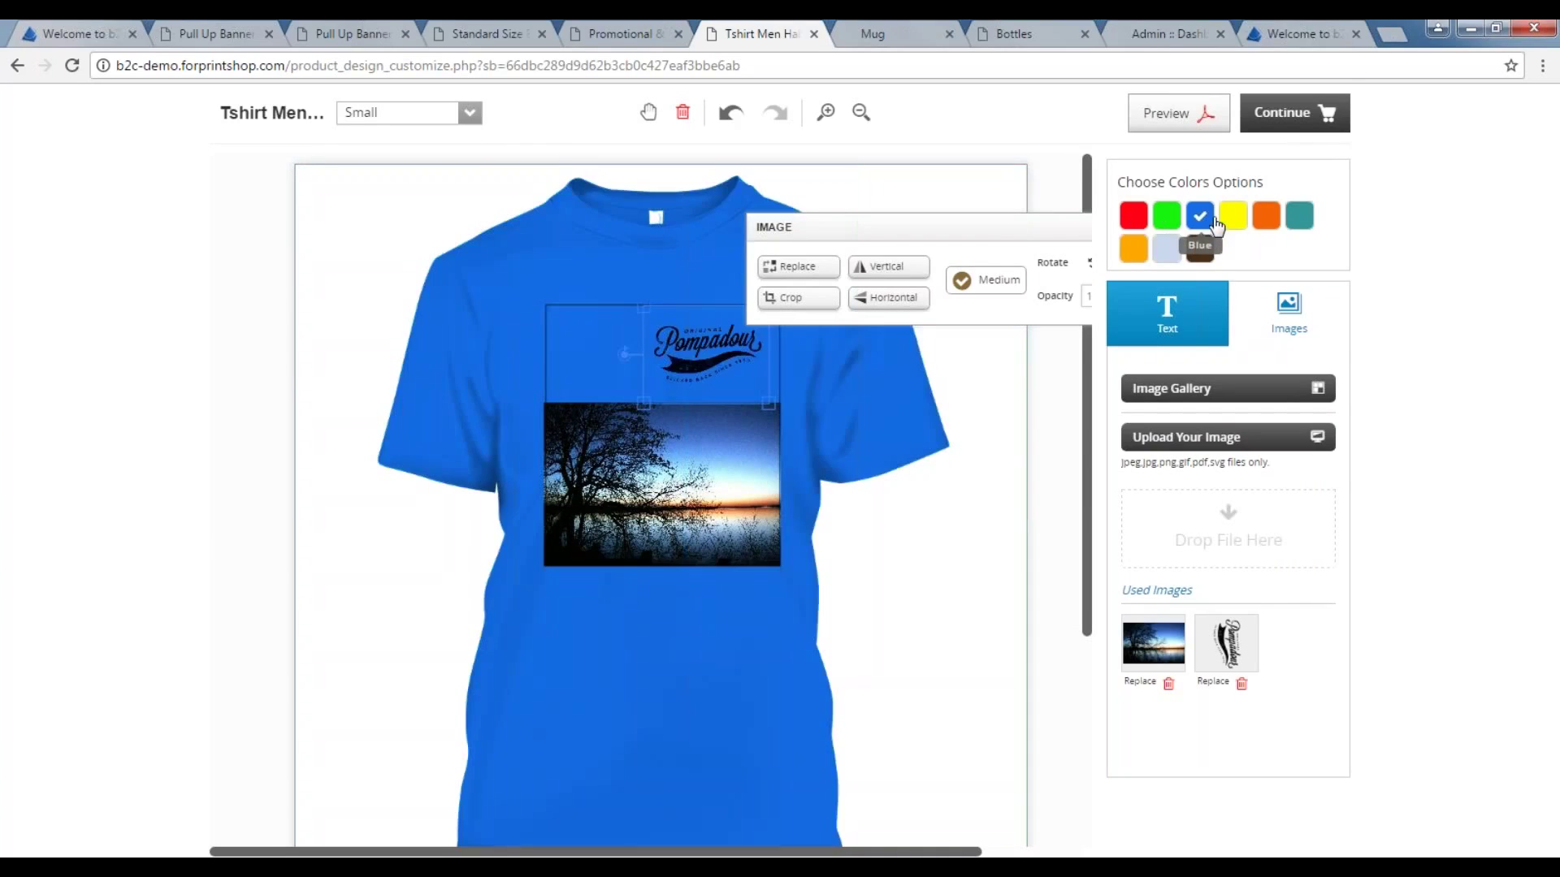
{"action": "left_click", "coordinate": [1233, 216]}
{"action": "left_click", "coordinate": [1265, 216]}
{"action": "left_click", "coordinate": [1299, 216]}
{"action": "left_click", "coordinate": [1200, 248]}
{"action": "left_click", "coordinate": [1166, 248]}
{"action": "left_click", "coordinate": [1133, 248]}
{"action": "left_click", "coordinate": [1133, 216]}
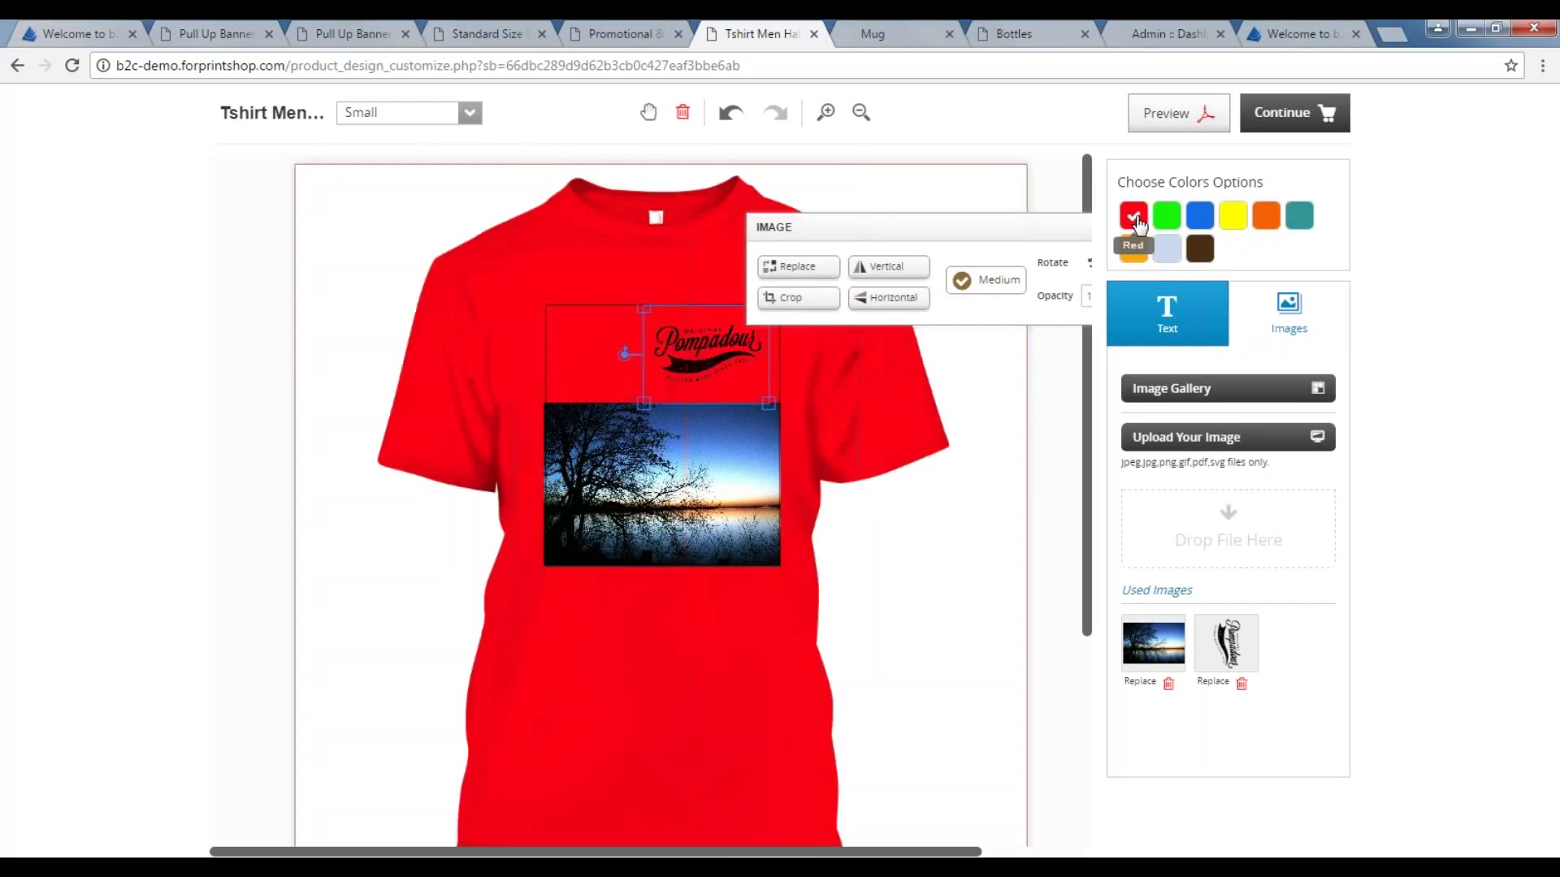
{"action": "left_click", "coordinate": [1167, 216]}
Move the sunset photo slightly lower, select the Pompadour logo, and switch to the Mug design.
{"action": "left_click_drag", "start_coordinate": [691, 464], "coordinate": [737, 494]}
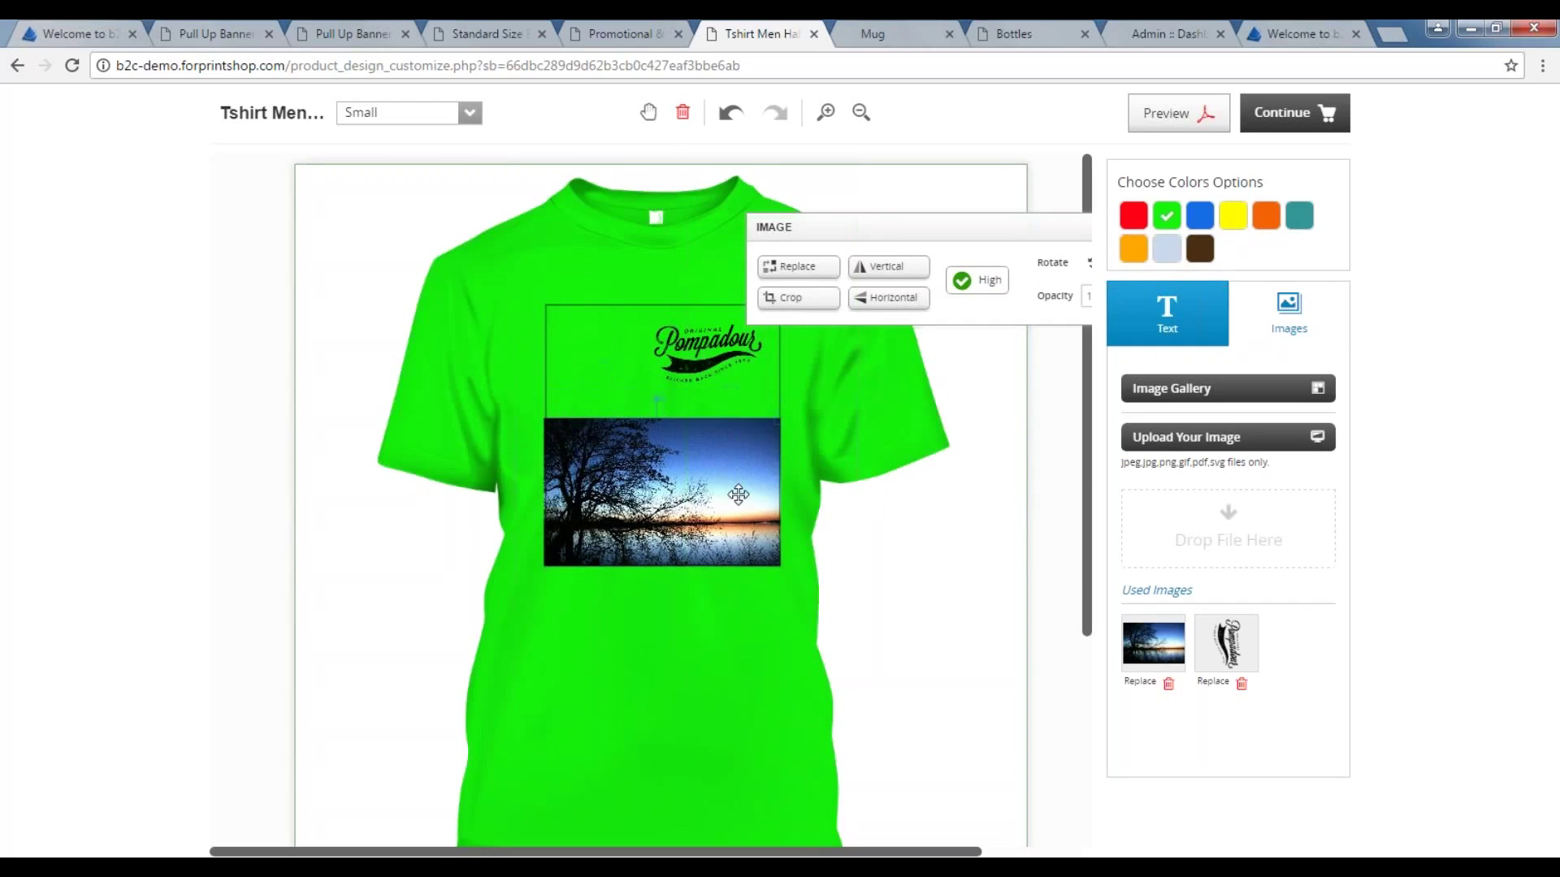
{"action": "left_click", "coordinate": [686, 343]}
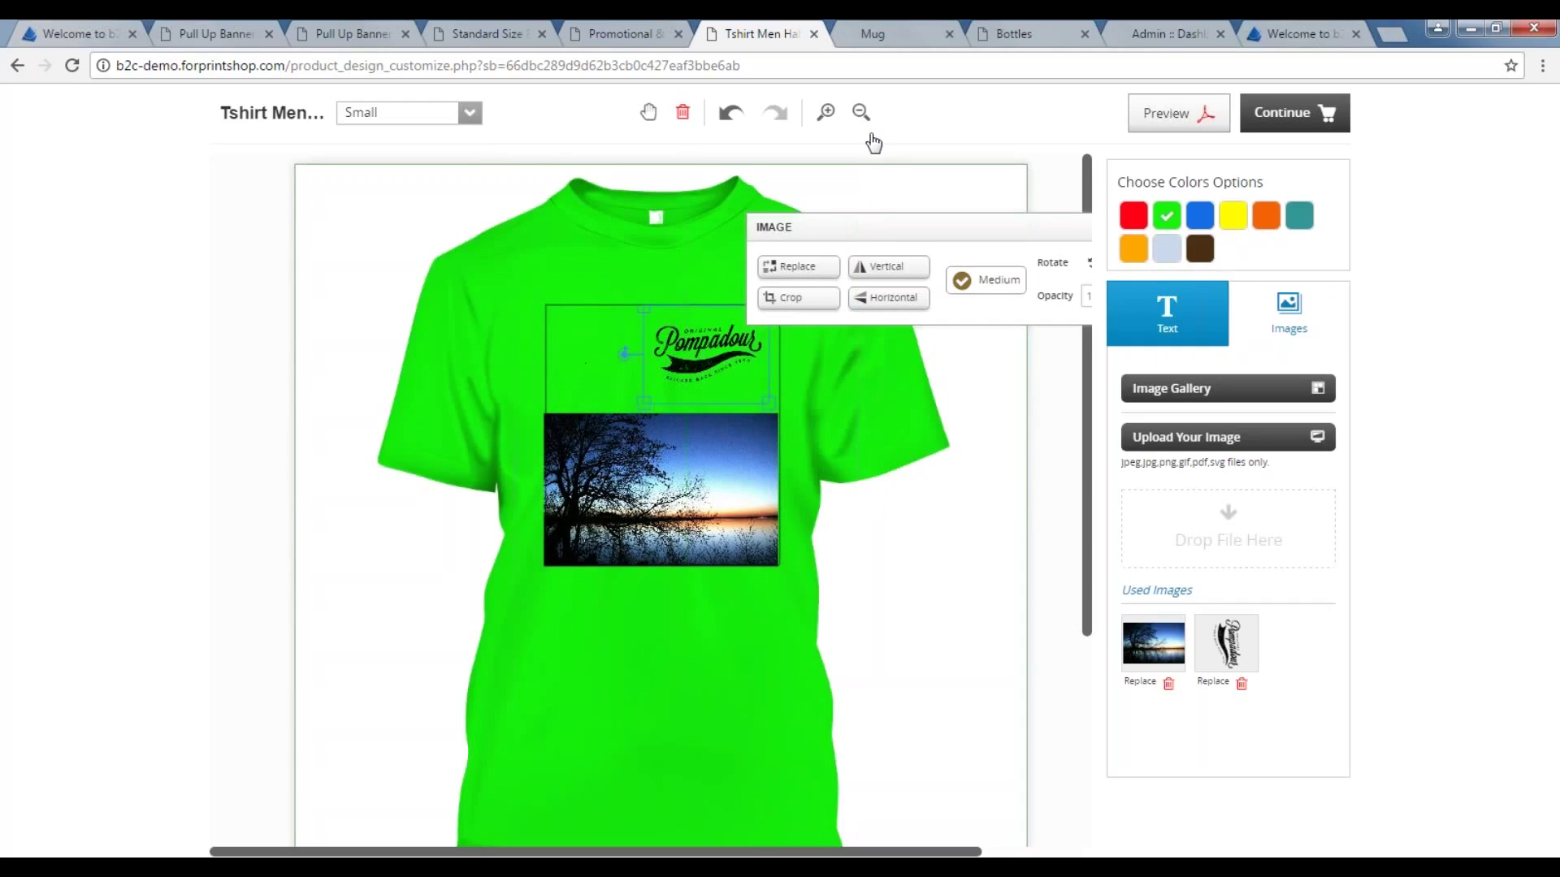
{"action": "left_click", "coordinate": [880, 32]}
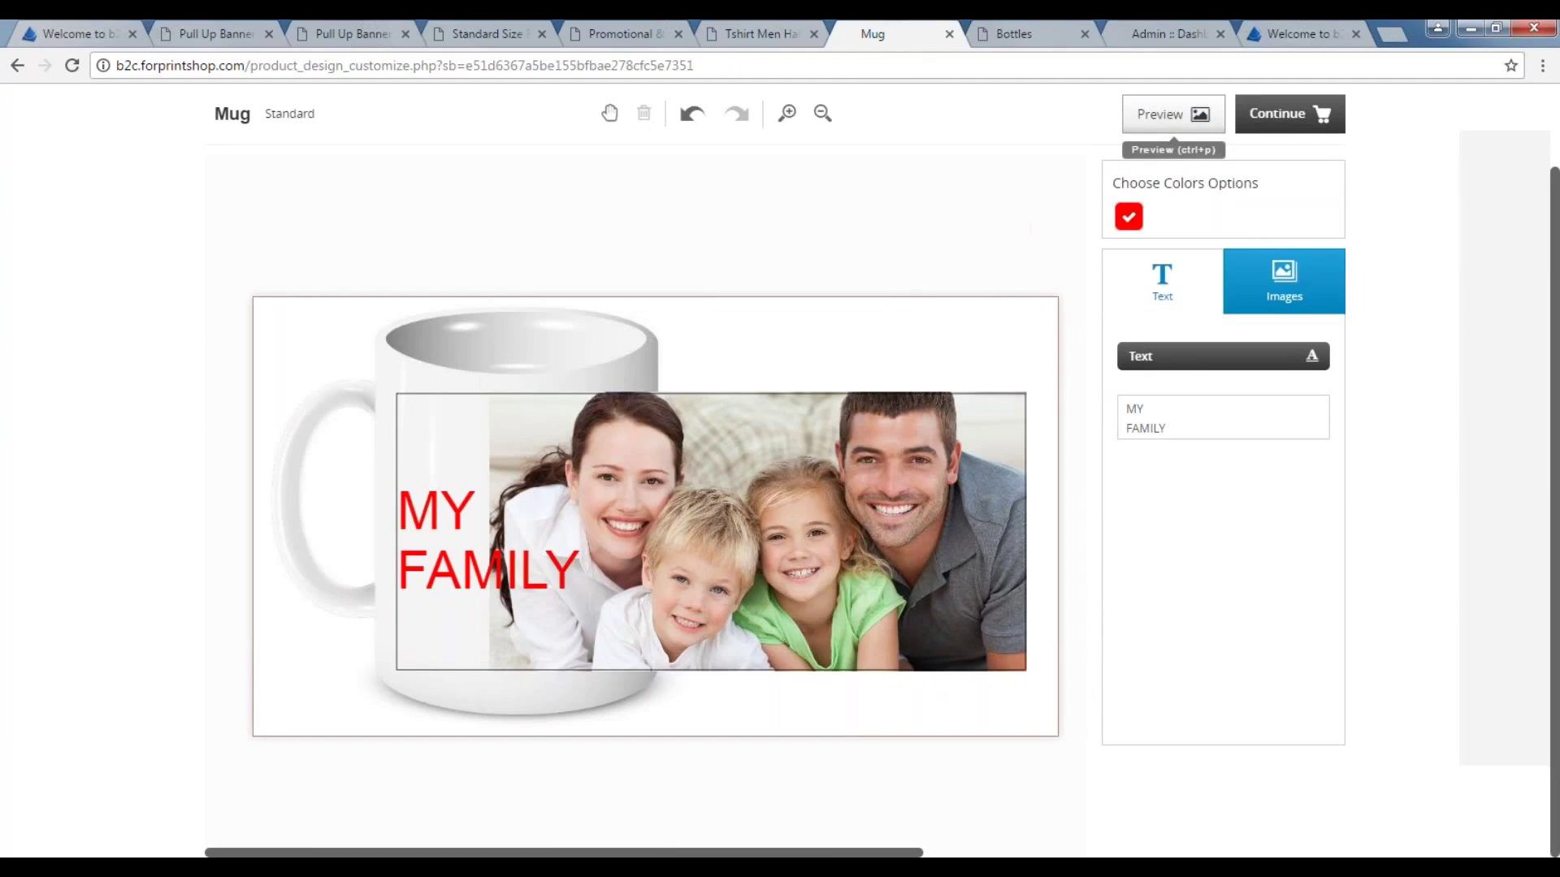
Generate the MY FAMILY mug preview, view all three thumbnails, then switch to the Bottles designer.
{"action": "left_click", "coordinate": [1161, 115]}
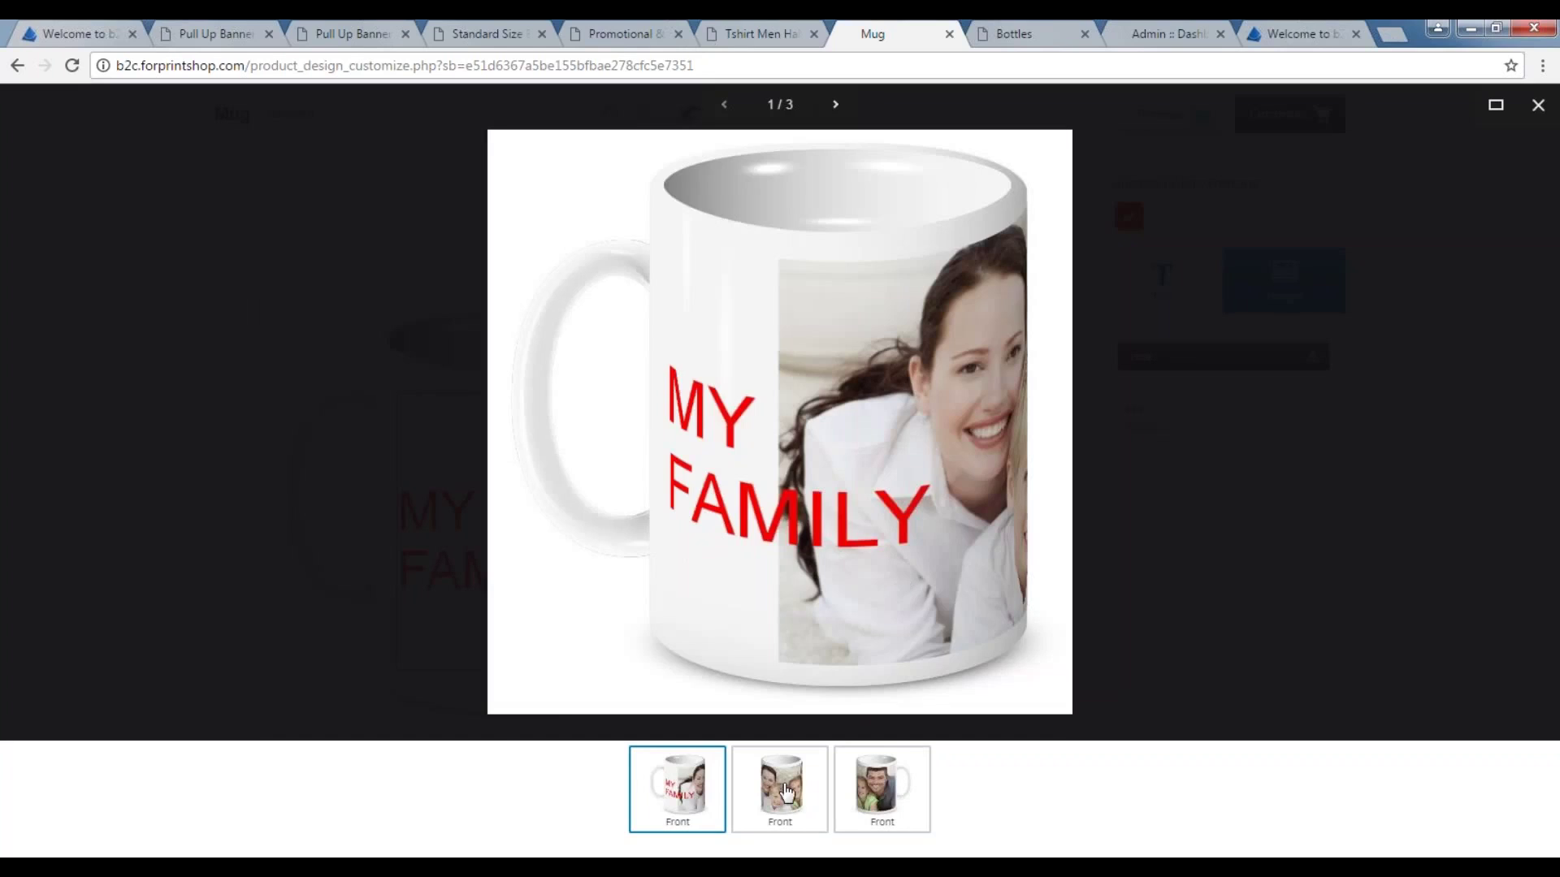
{"action": "left_click", "coordinate": [780, 792]}
{"action": "left_click", "coordinate": [875, 786]}
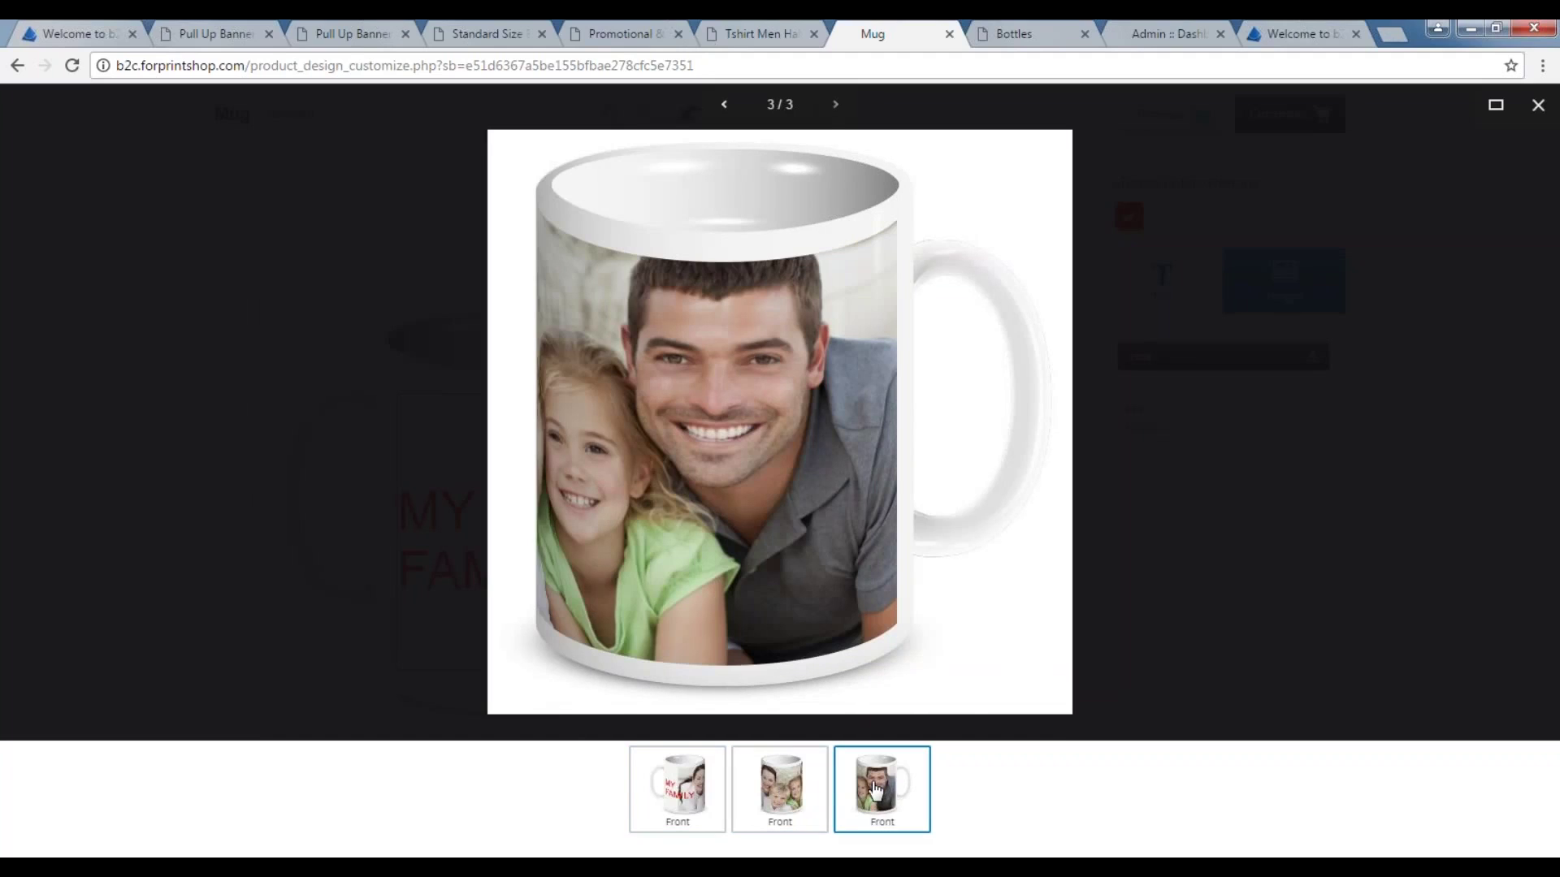
{"action": "left_click", "coordinate": [710, 801]}
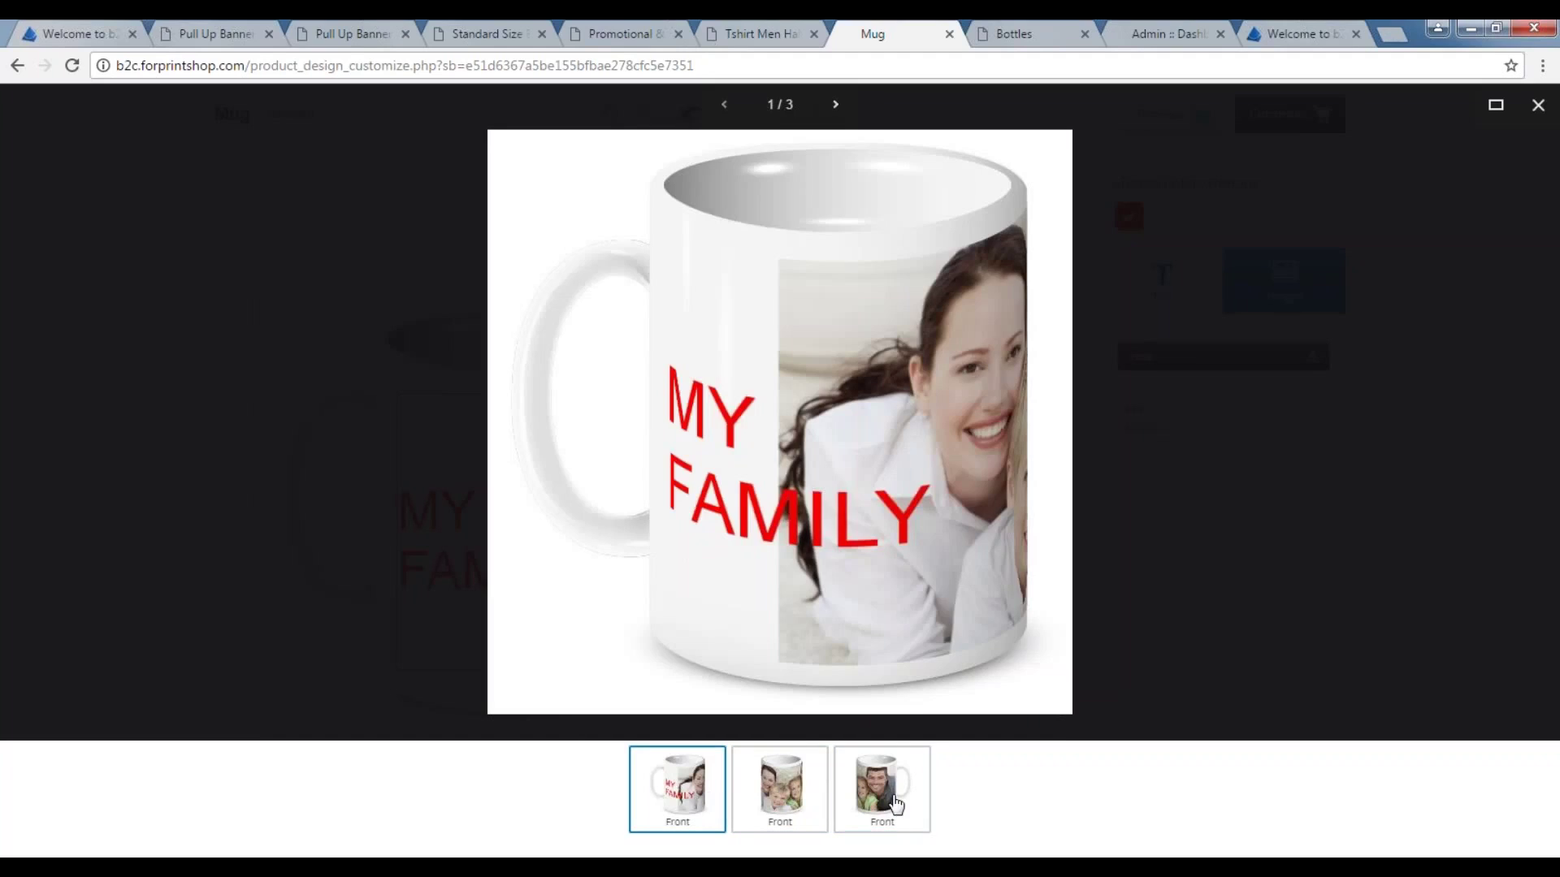
{"action": "left_click", "coordinate": [1025, 36]}
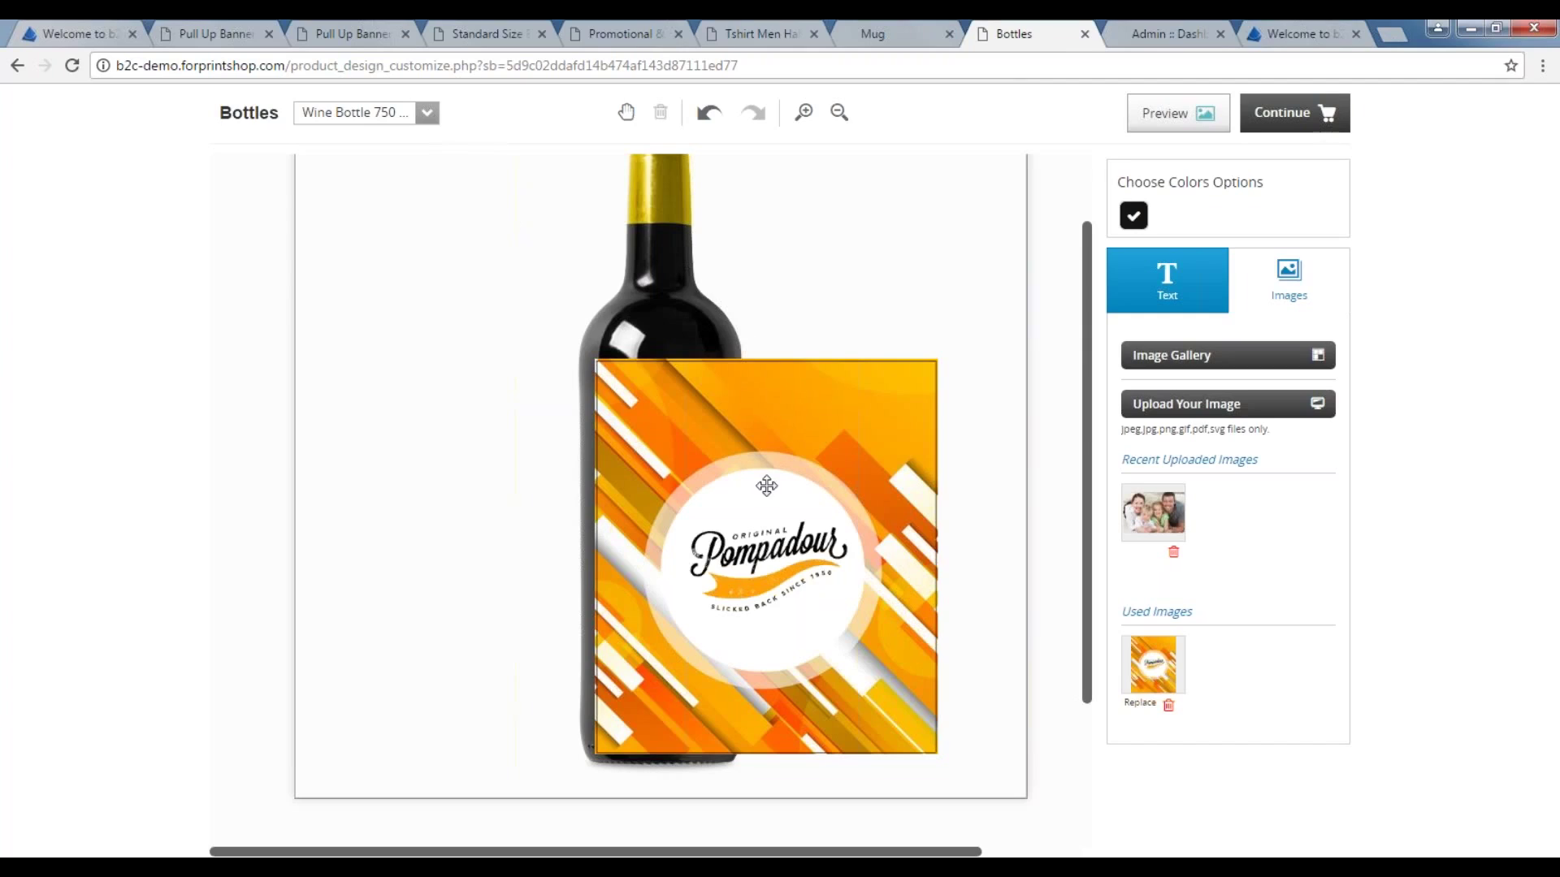
Generate the Pompadour wine bottle preview, step through its three views, and close the lightbox.
{"action": "left_click", "coordinate": [1176, 117]}
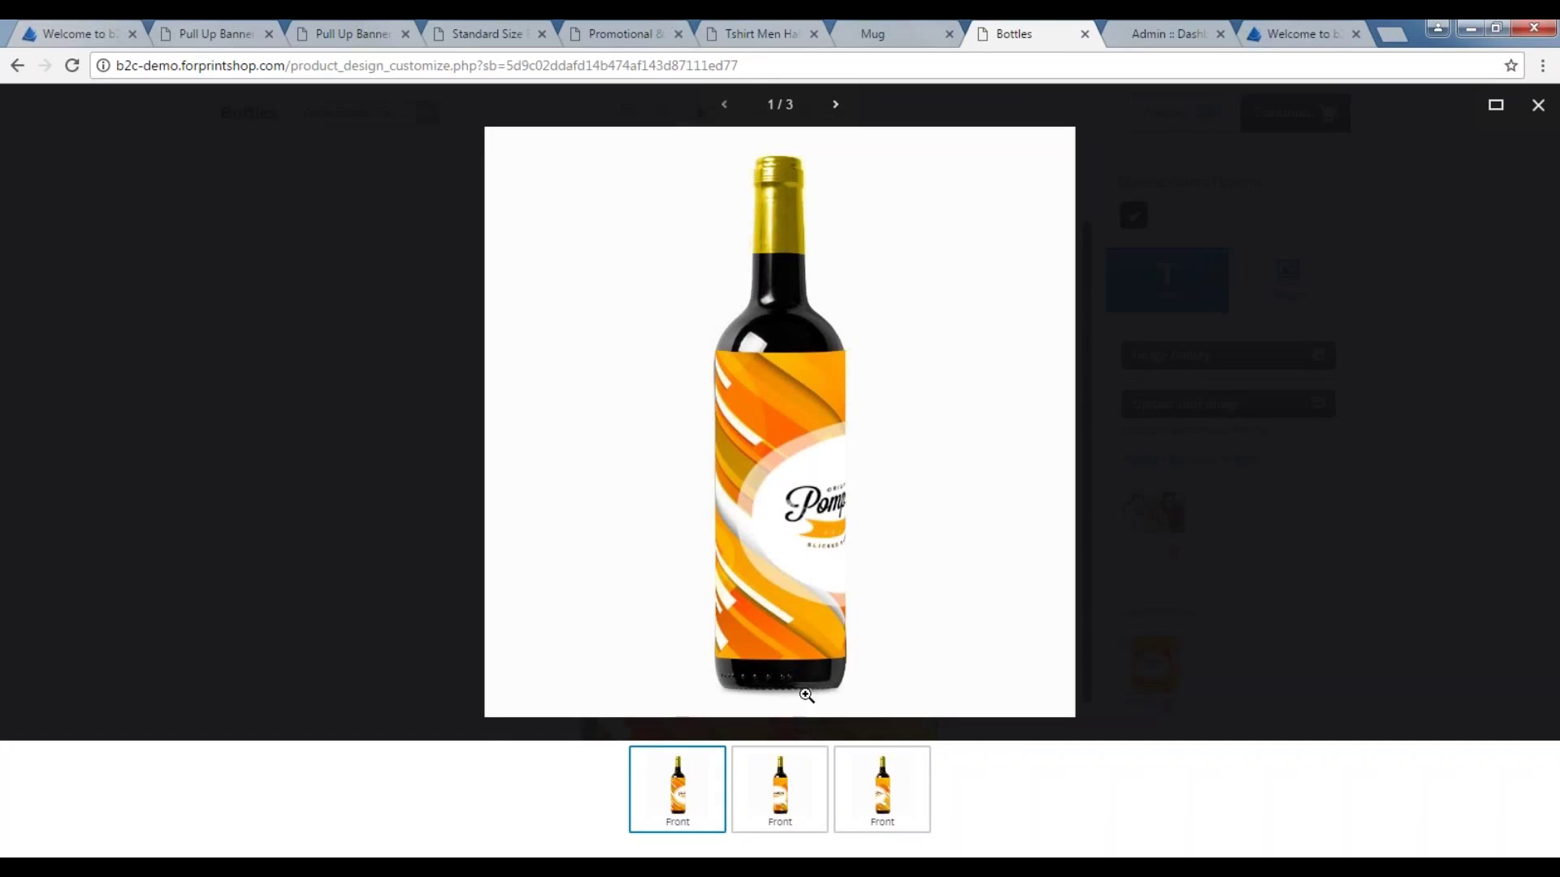
{"action": "left_click", "coordinate": [781, 785]}
{"action": "key", "text": "Right"}
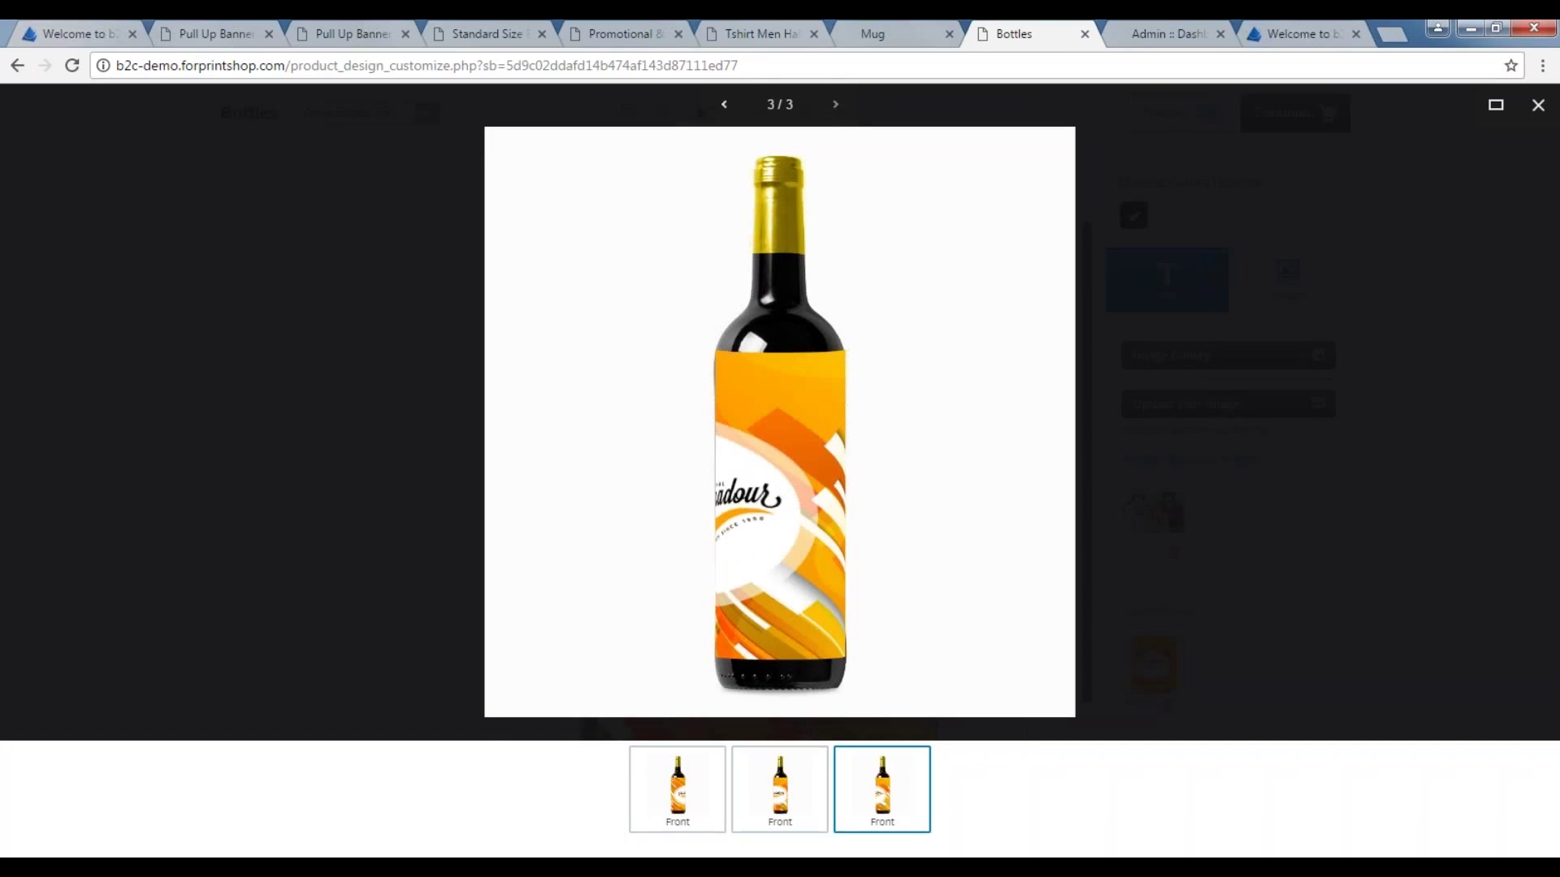
{"action": "left_click", "coordinate": [776, 798]}
{"action": "left_click", "coordinate": [682, 808]}
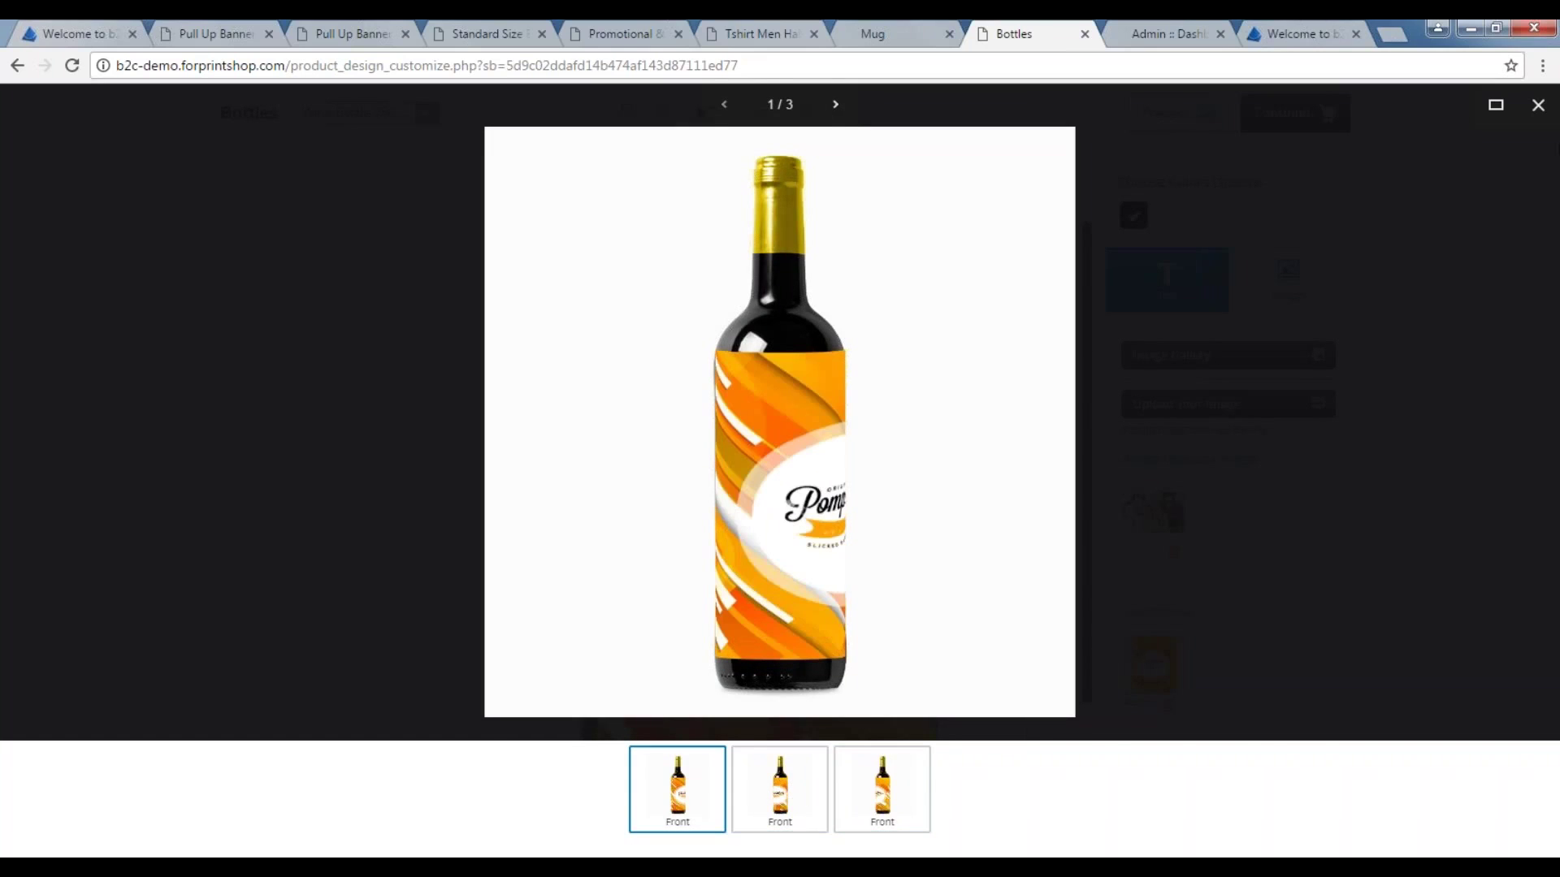
{"action": "left_click", "coordinate": [1538, 107]}
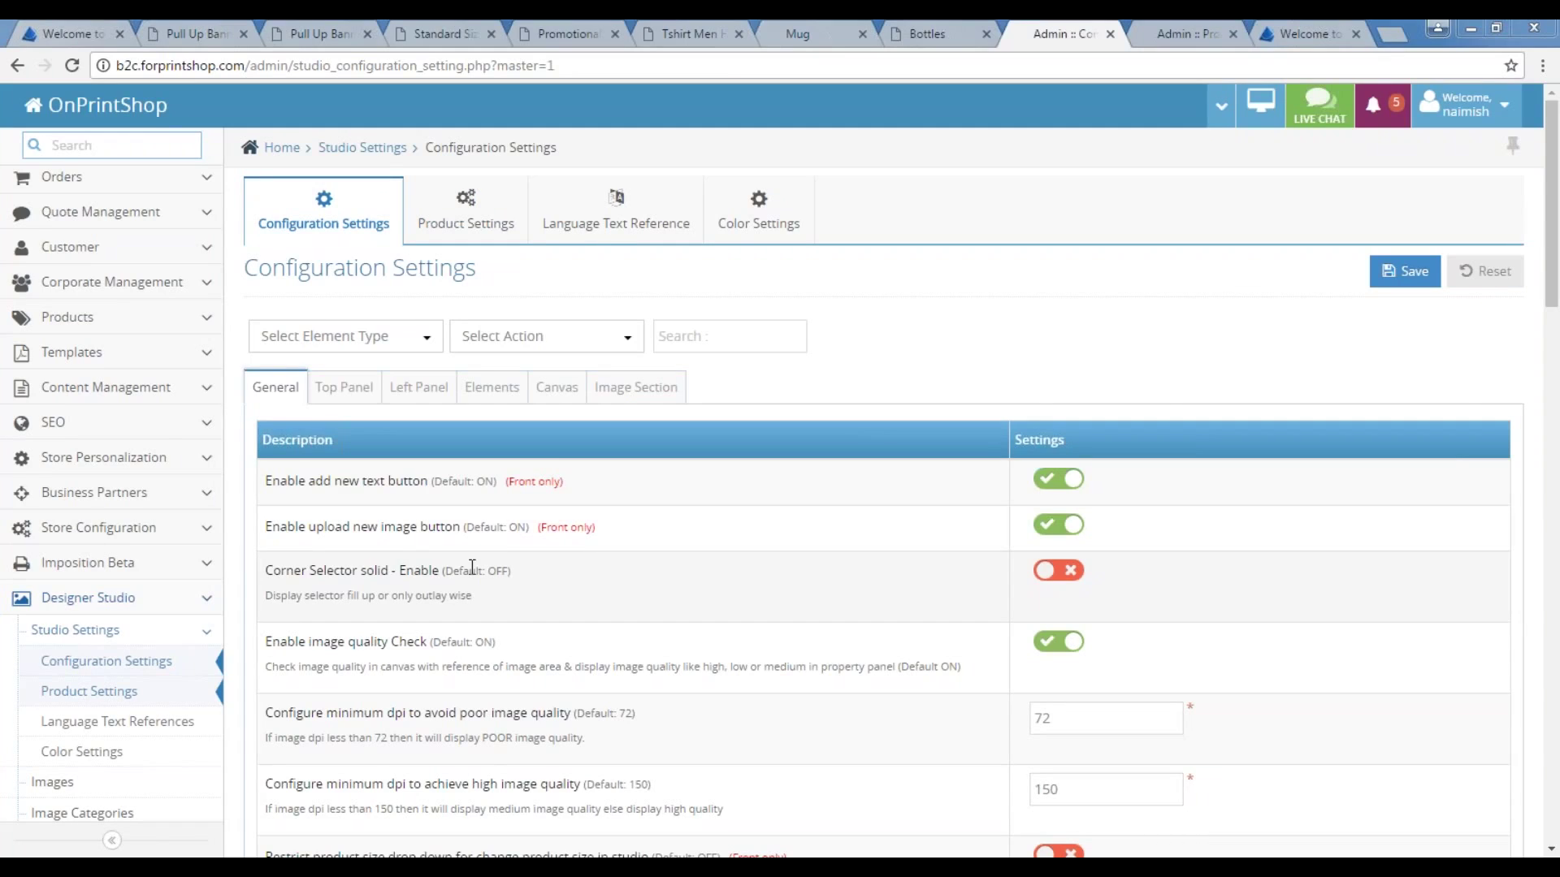
{"action": "scroll", "coordinate": [1084, 367], "scroll_direction": "down", "scroll_amount": 1}
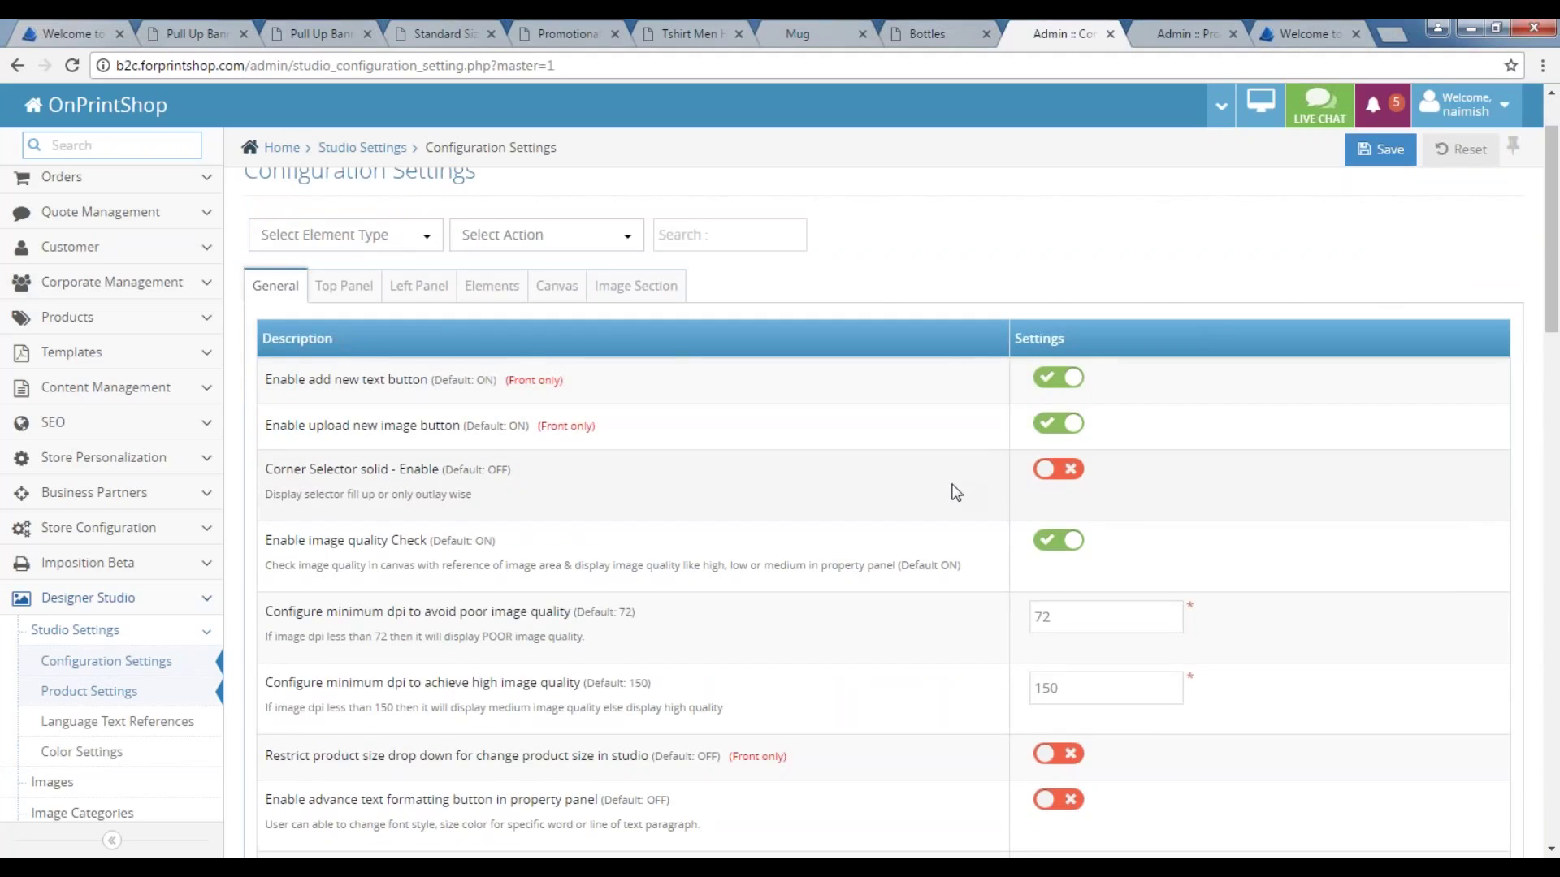
{"action": "left_click_drag", "start_coordinate": [310, 540], "coordinate": [451, 542]}
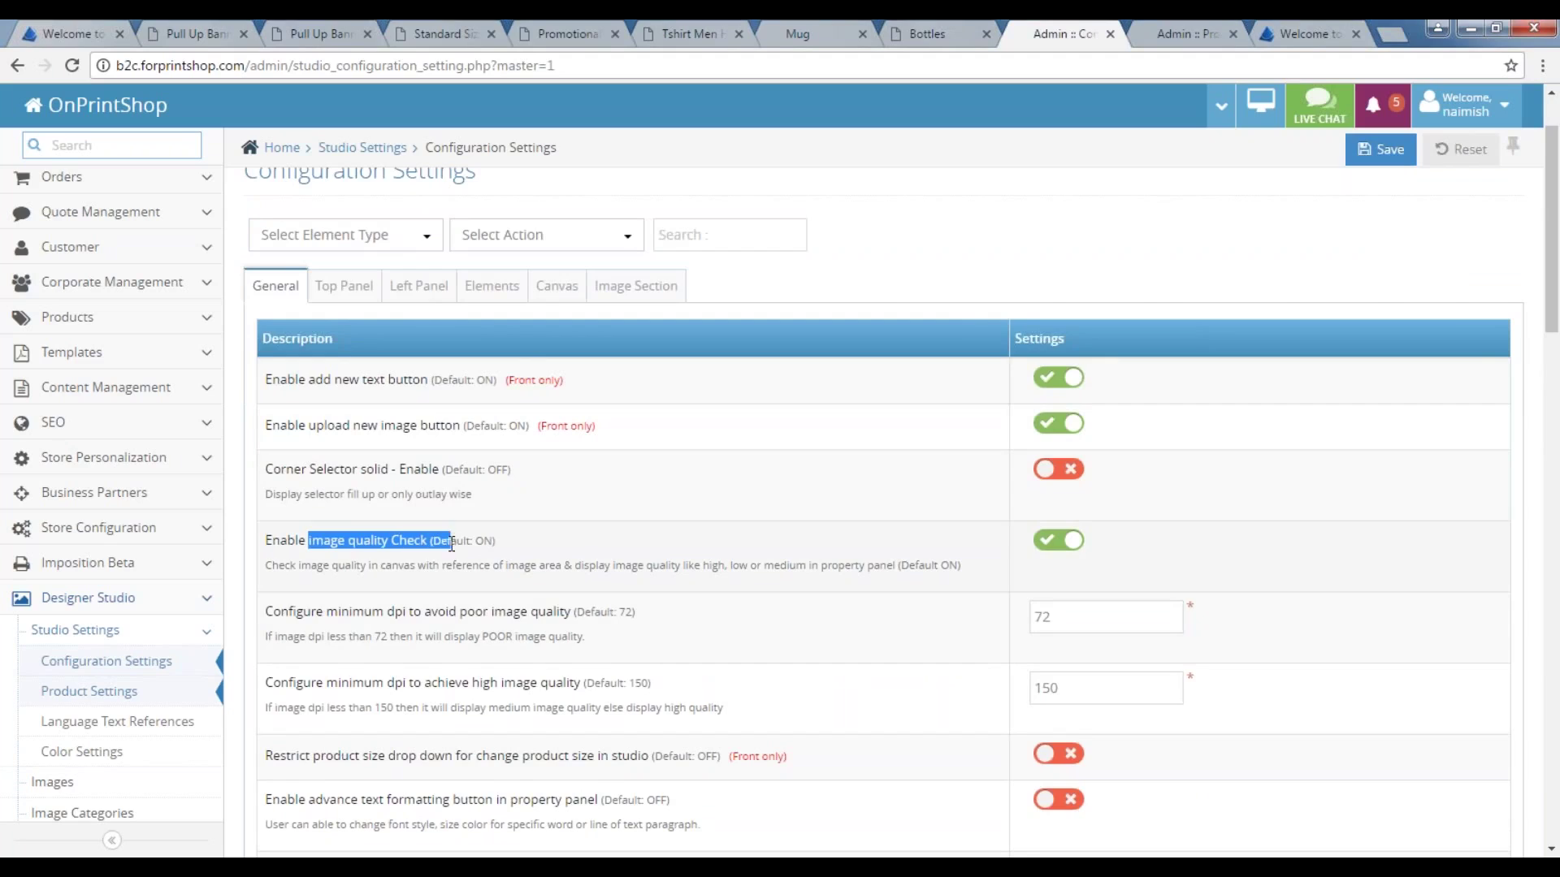
{"action": "scroll", "coordinate": [849, 631], "scroll_direction": "down", "scroll_amount": 1}
{"action": "left_click", "coordinate": [1093, 519]}
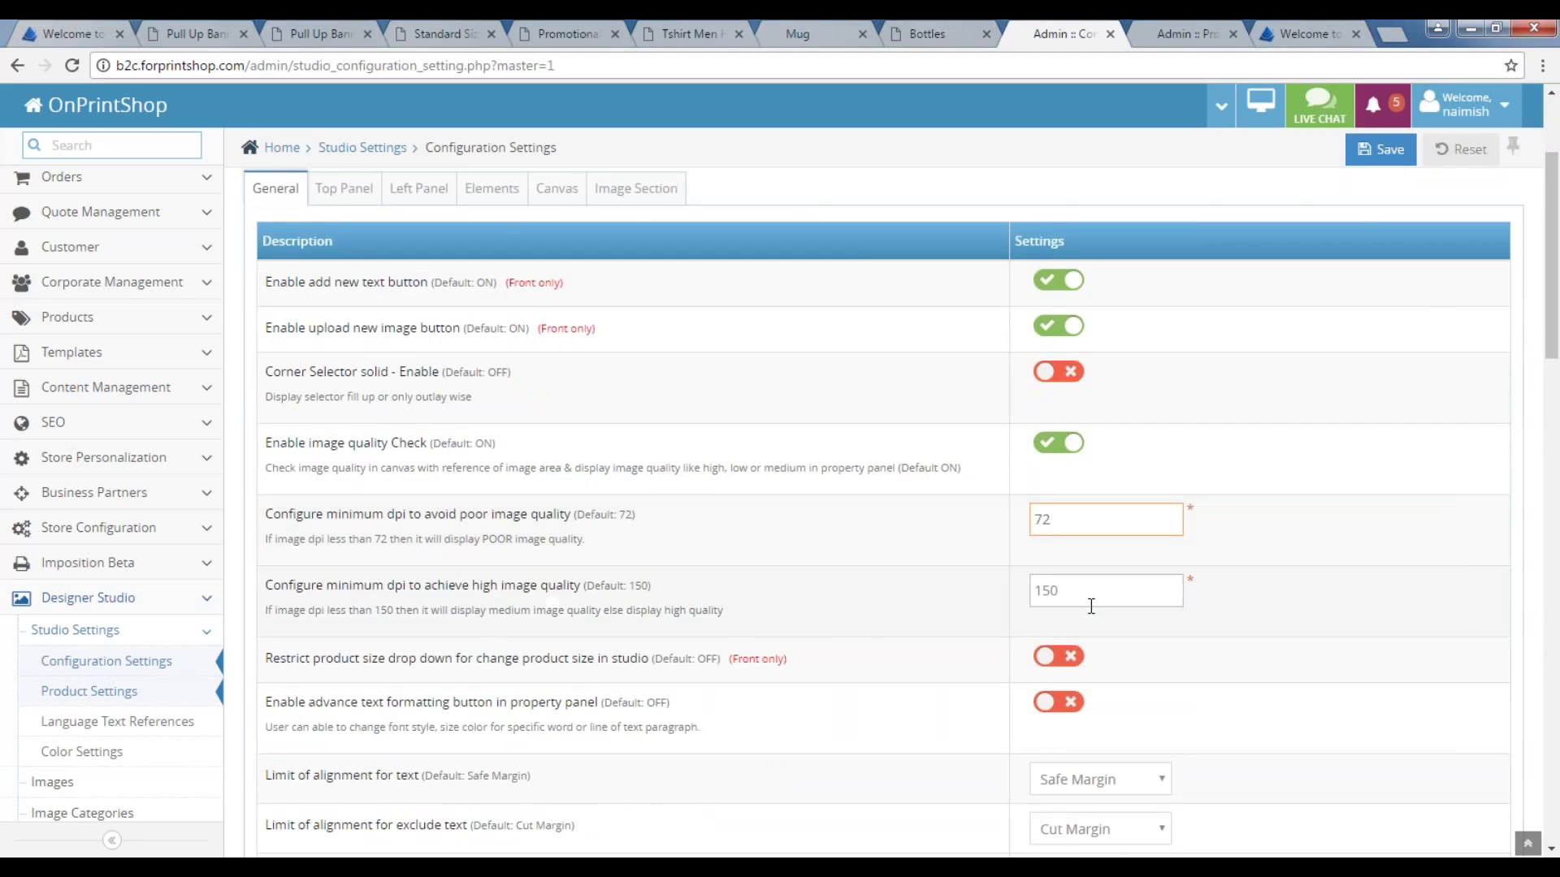
{"action": "scroll", "coordinate": [1069, 601], "scroll_direction": "down", "scroll_amount": 2}
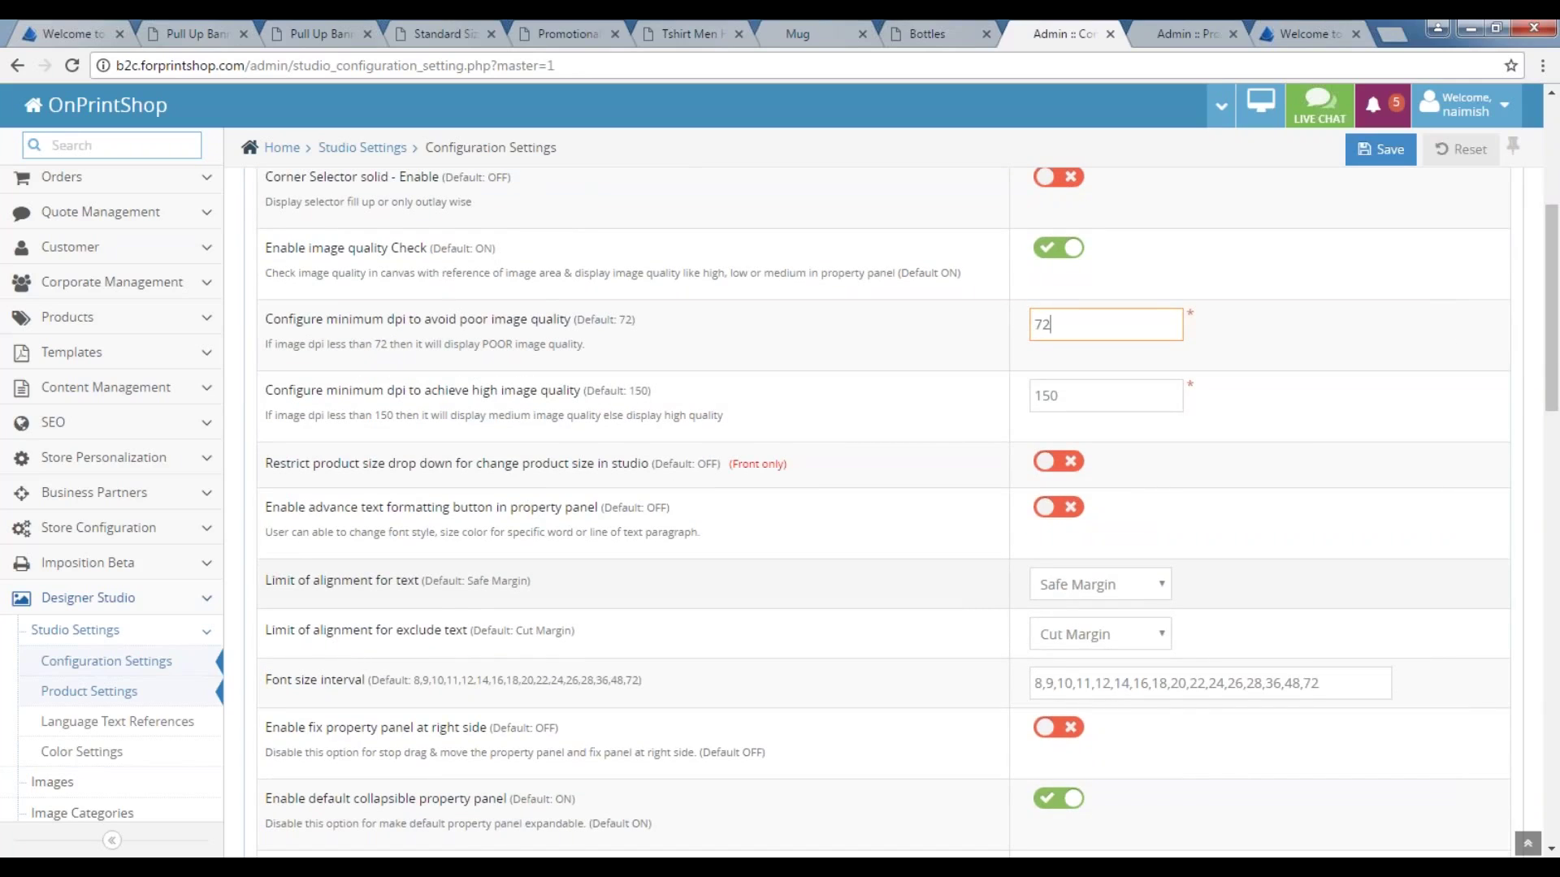
{"action": "scroll", "coordinate": [884, 512], "scroll_direction": "down", "scroll_amount": 1}
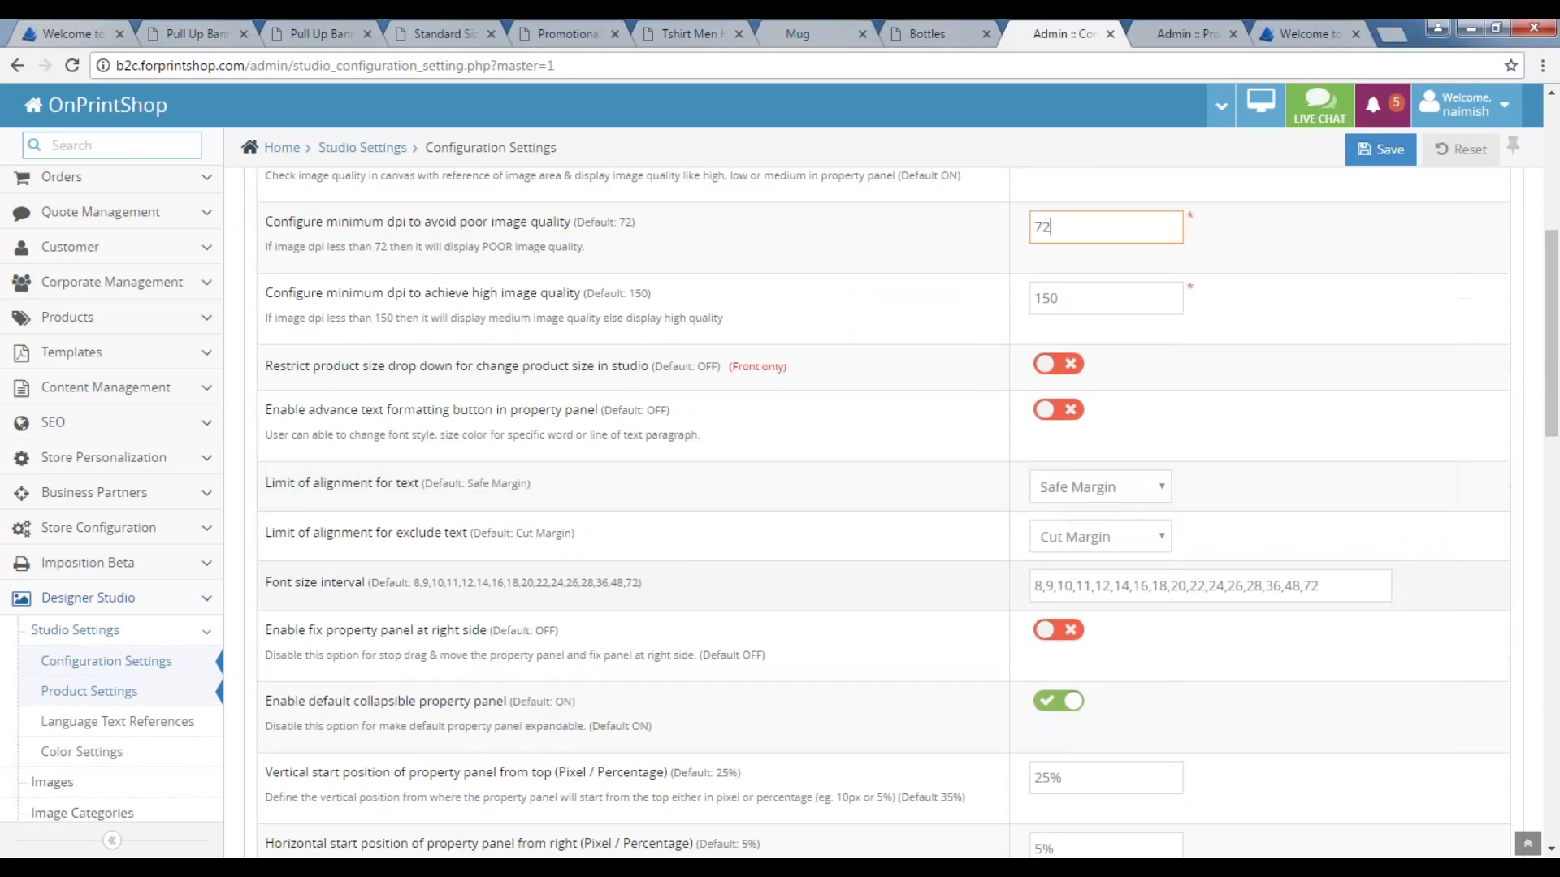
{"action": "scroll", "coordinate": [1120, 618], "scroll_direction": "down", "scroll_amount": 1}
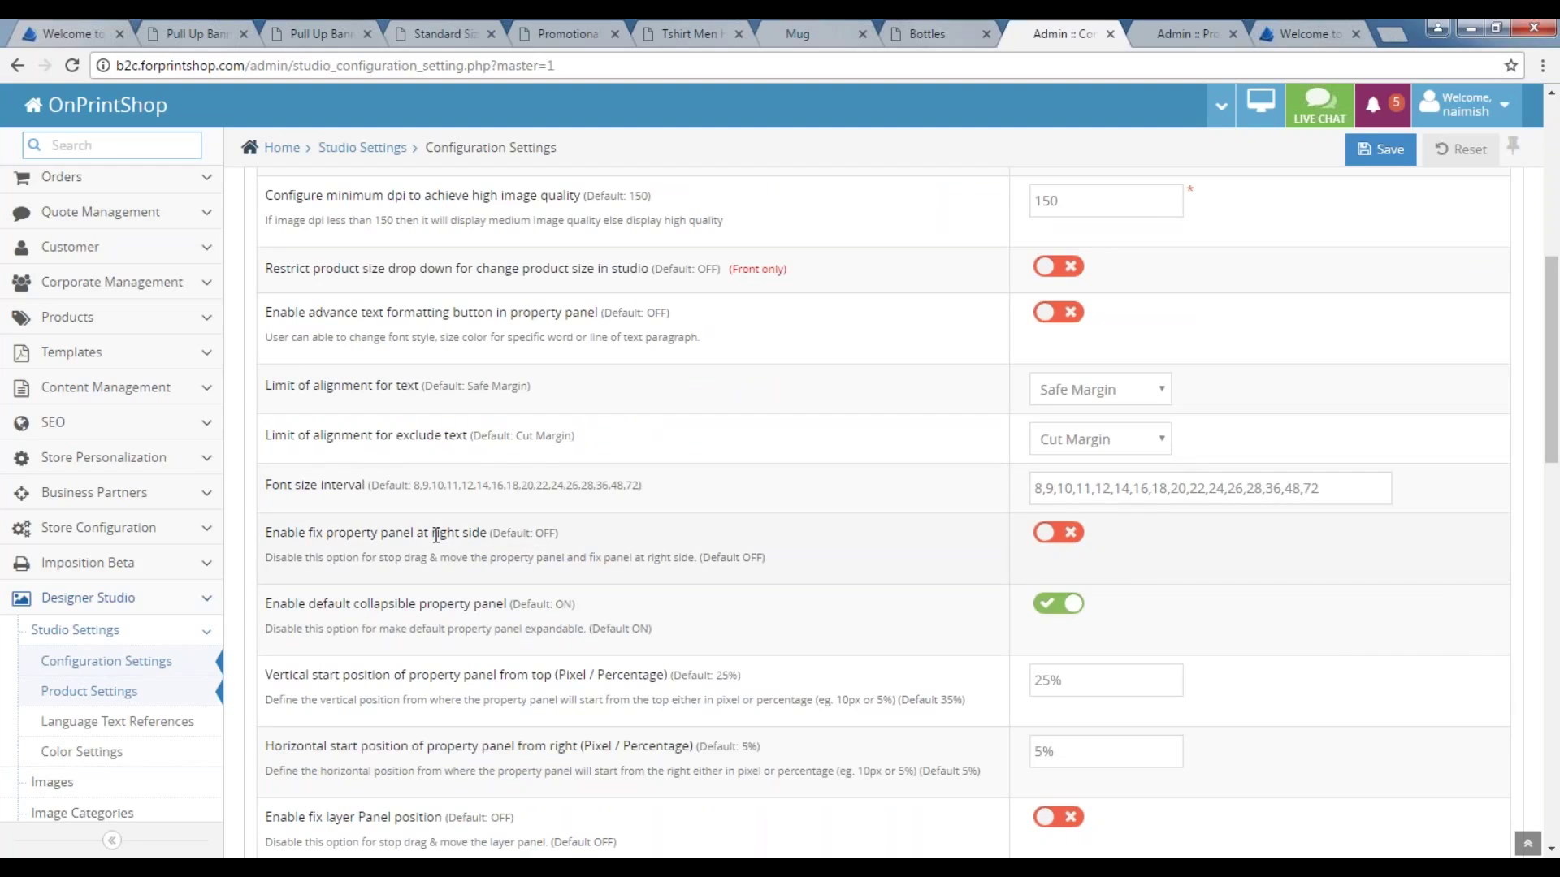
{"action": "scroll", "coordinate": [436, 534], "scroll_direction": "down", "scroll_amount": 1}
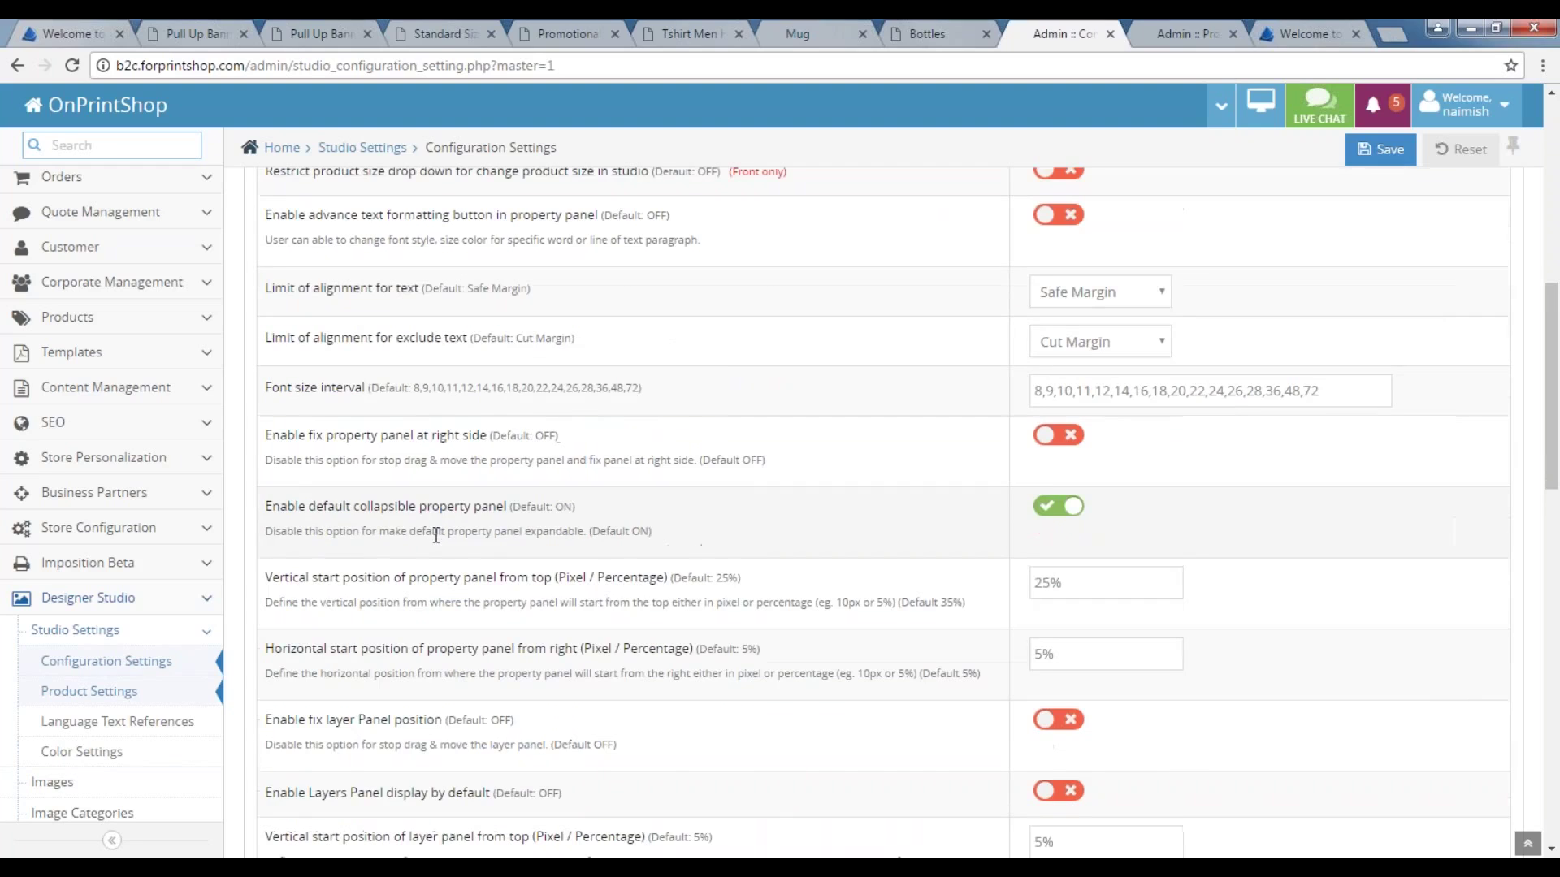
{"action": "scroll", "coordinate": [342, 549], "scroll_direction": "down", "scroll_amount": 1}
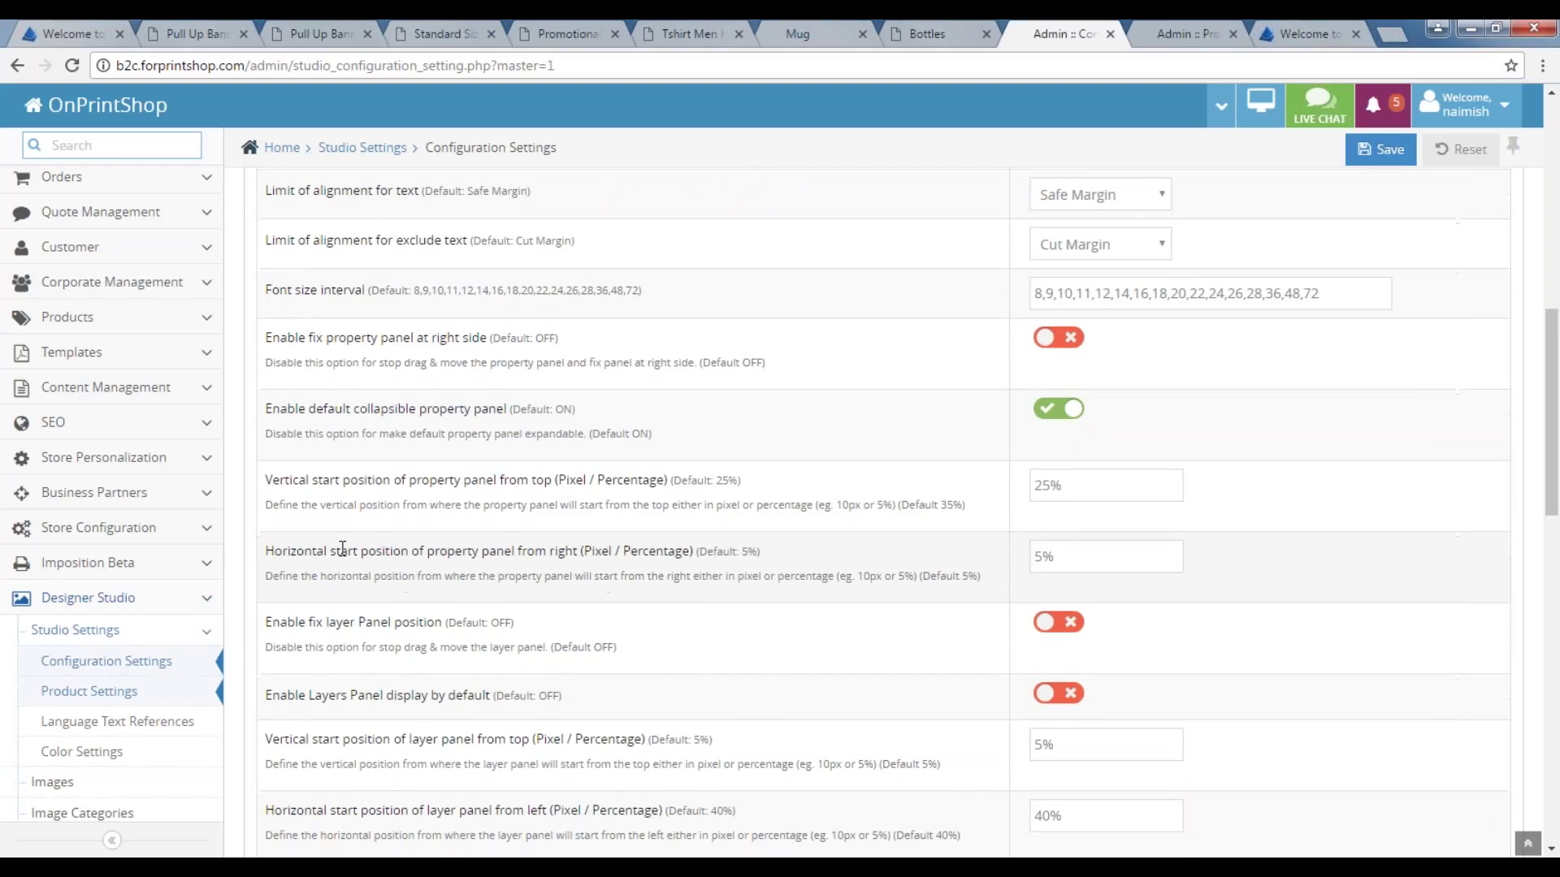
{"action": "scroll", "coordinate": [457, 582], "scroll_direction": "down", "scroll_amount": 3}
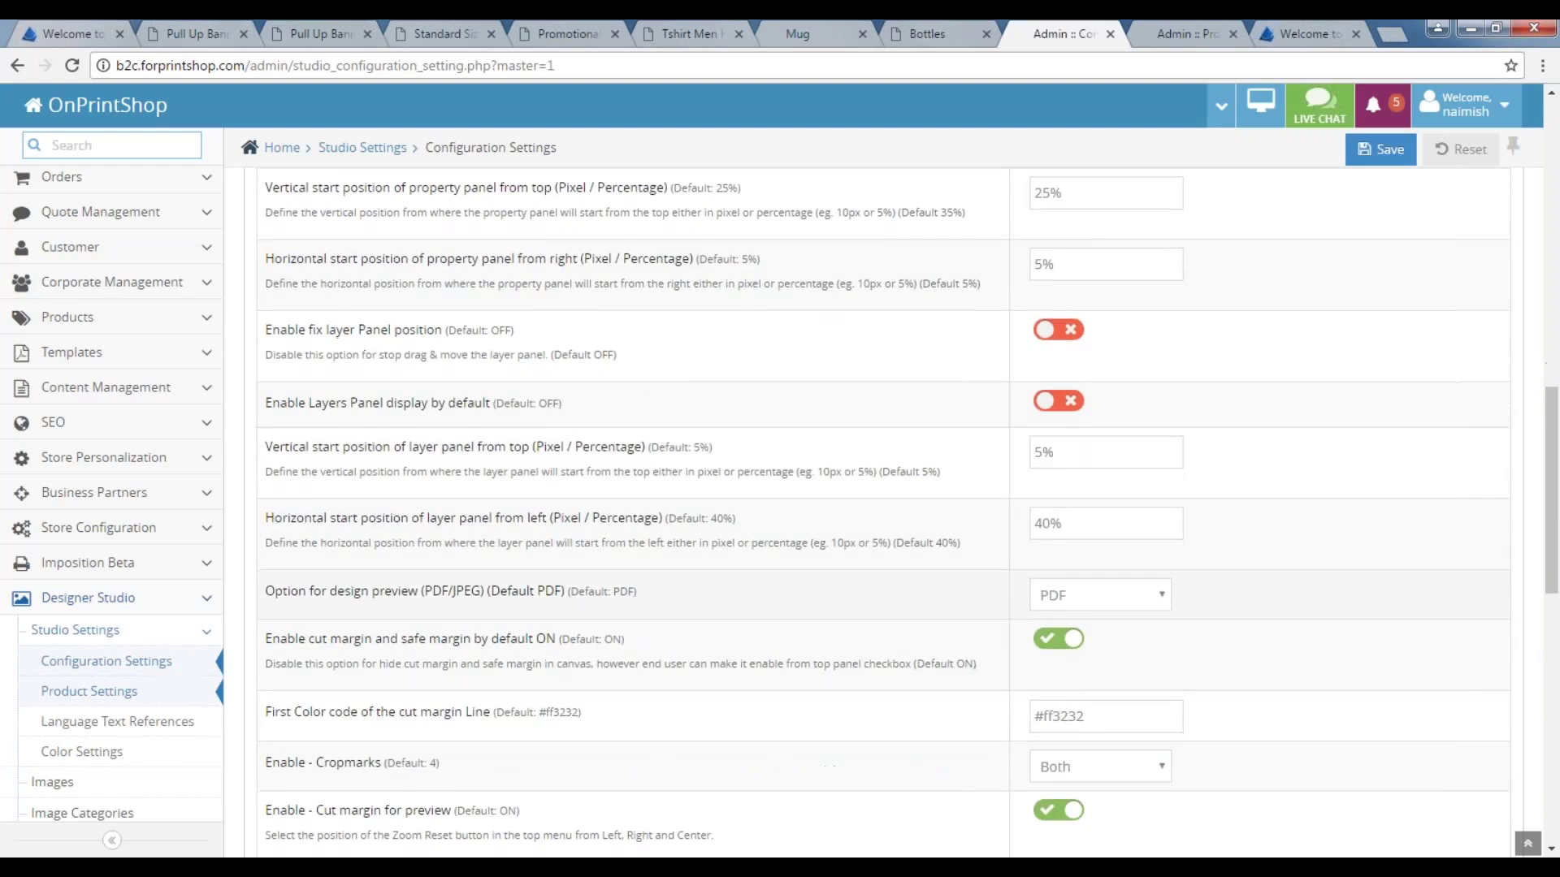
{"action": "scroll", "coordinate": [780, 512], "scroll_direction": "down", "scroll_amount": 1}
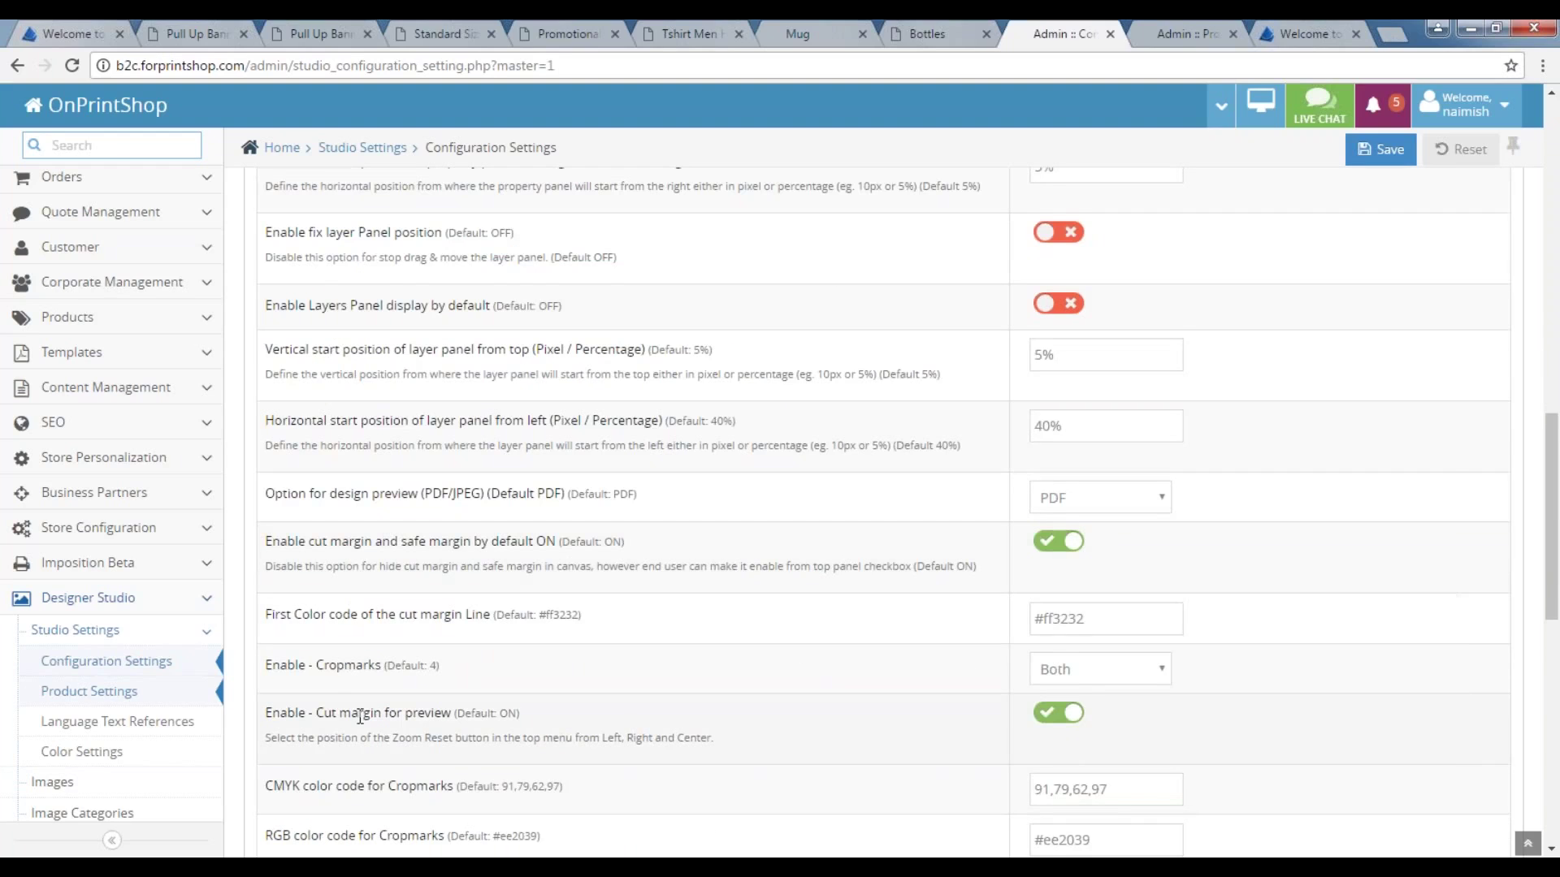
{"action": "scroll", "coordinate": [366, 715], "scroll_direction": "down", "scroll_amount": 1}
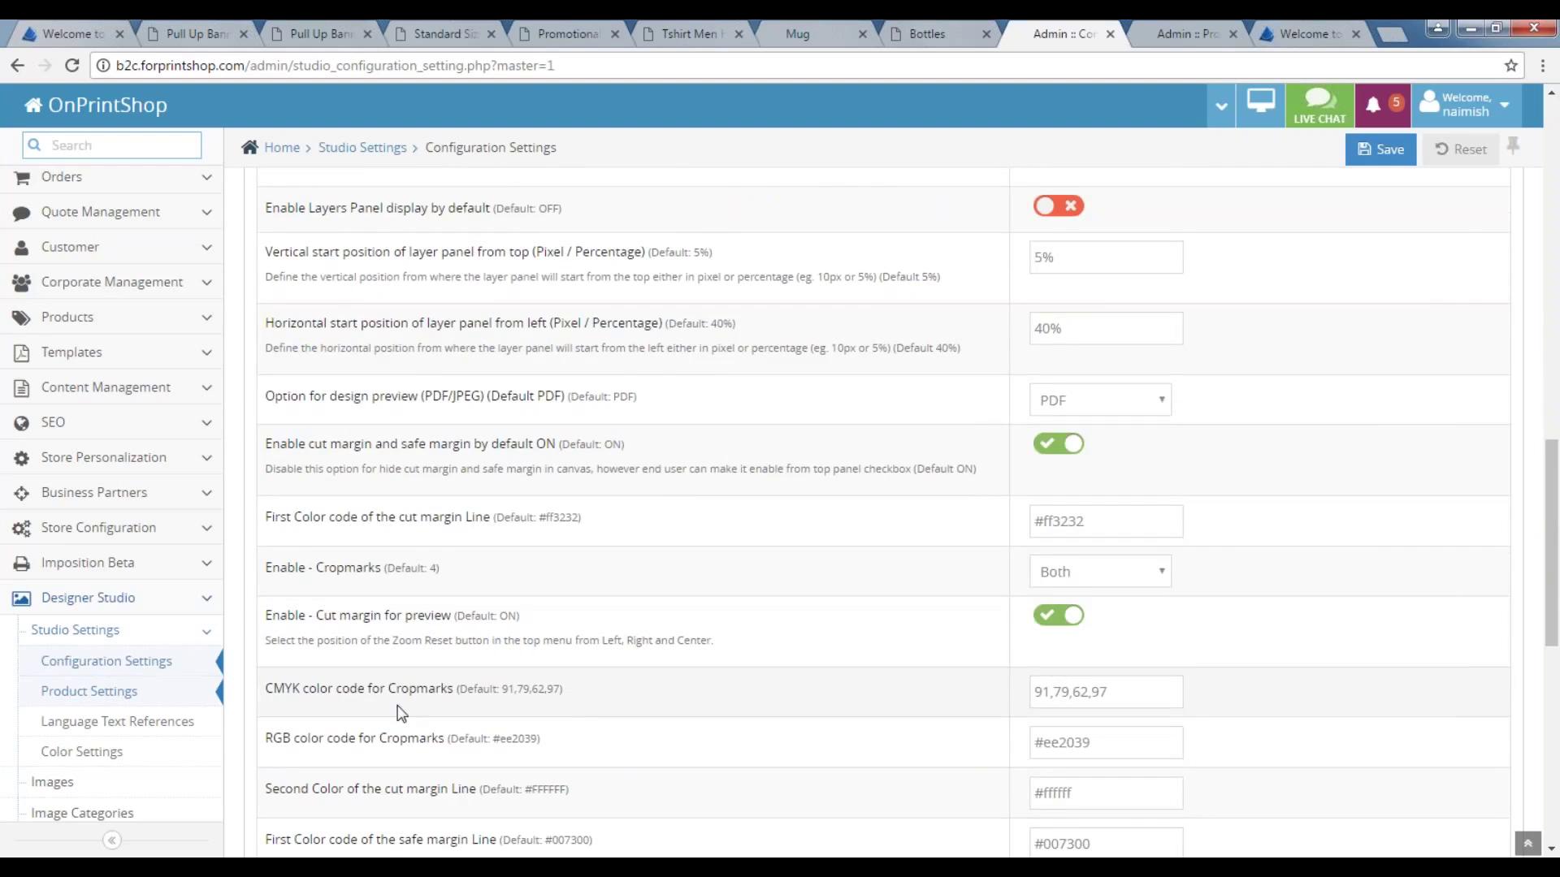
{"action": "scroll", "coordinate": [578, 704], "scroll_direction": "down", "scroll_amount": 1}
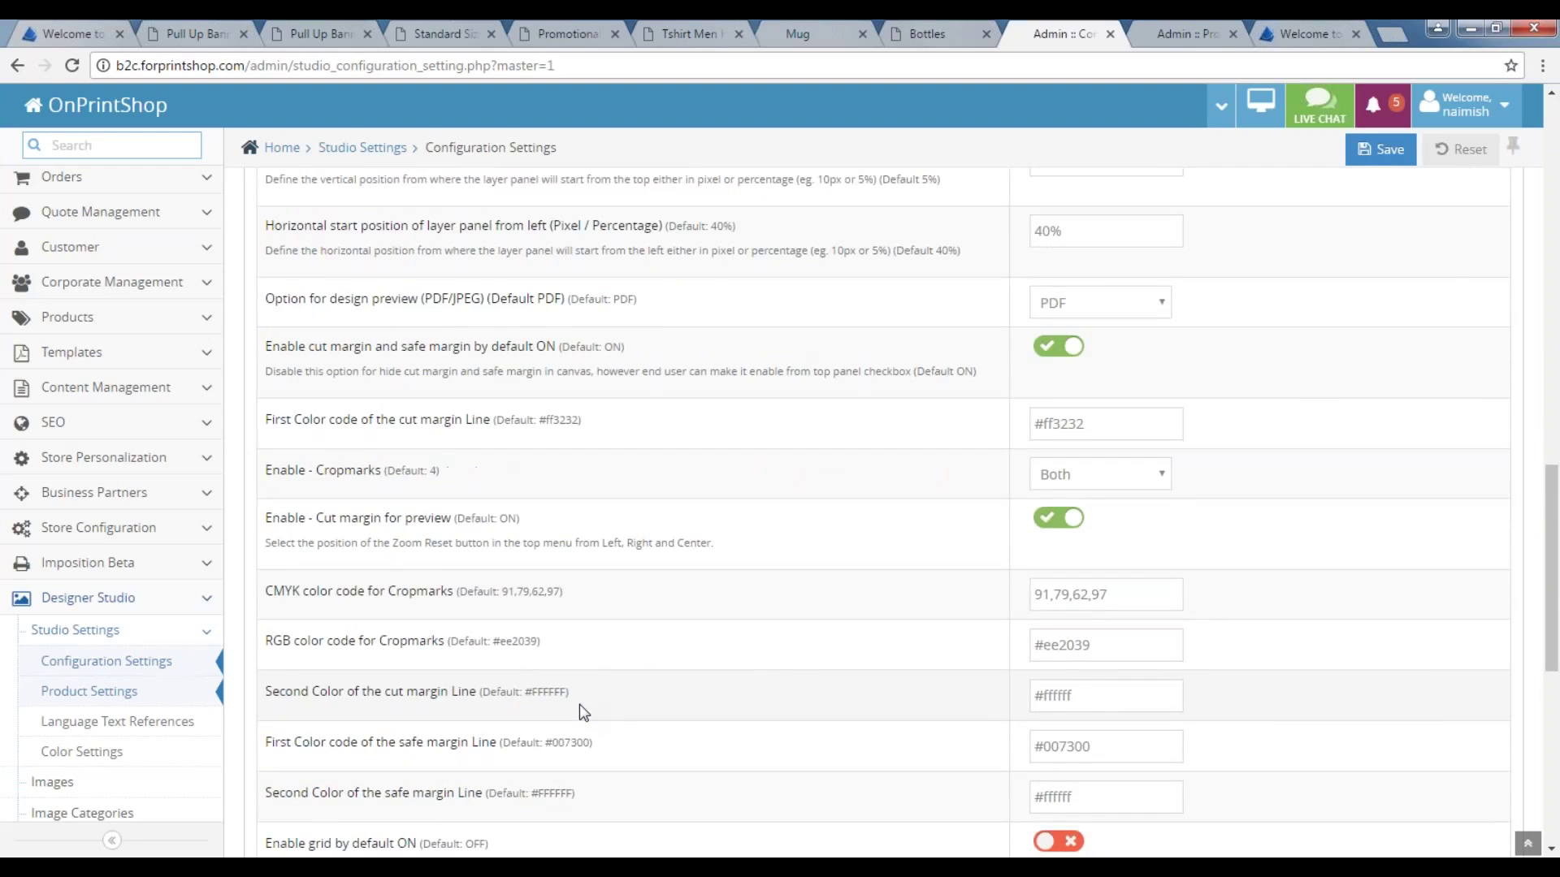
{"action": "scroll", "coordinate": [578, 704], "scroll_direction": "up", "scroll_amount": 15}
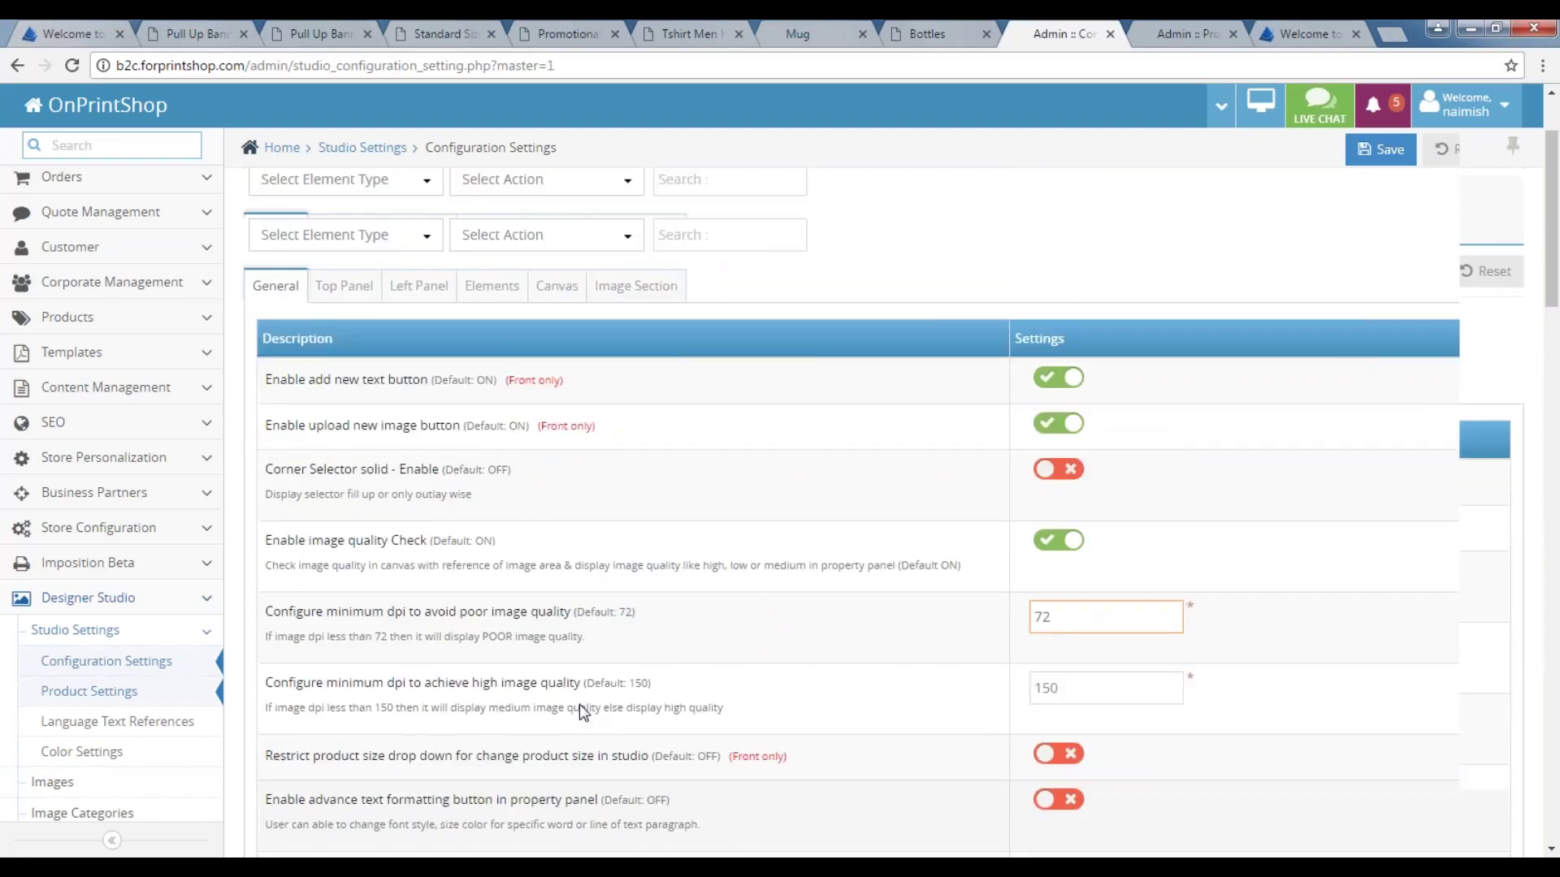
Review the top panel and left panel settings, including the Text Tab sort order value.
{"action": "left_click", "coordinate": [344, 386]}
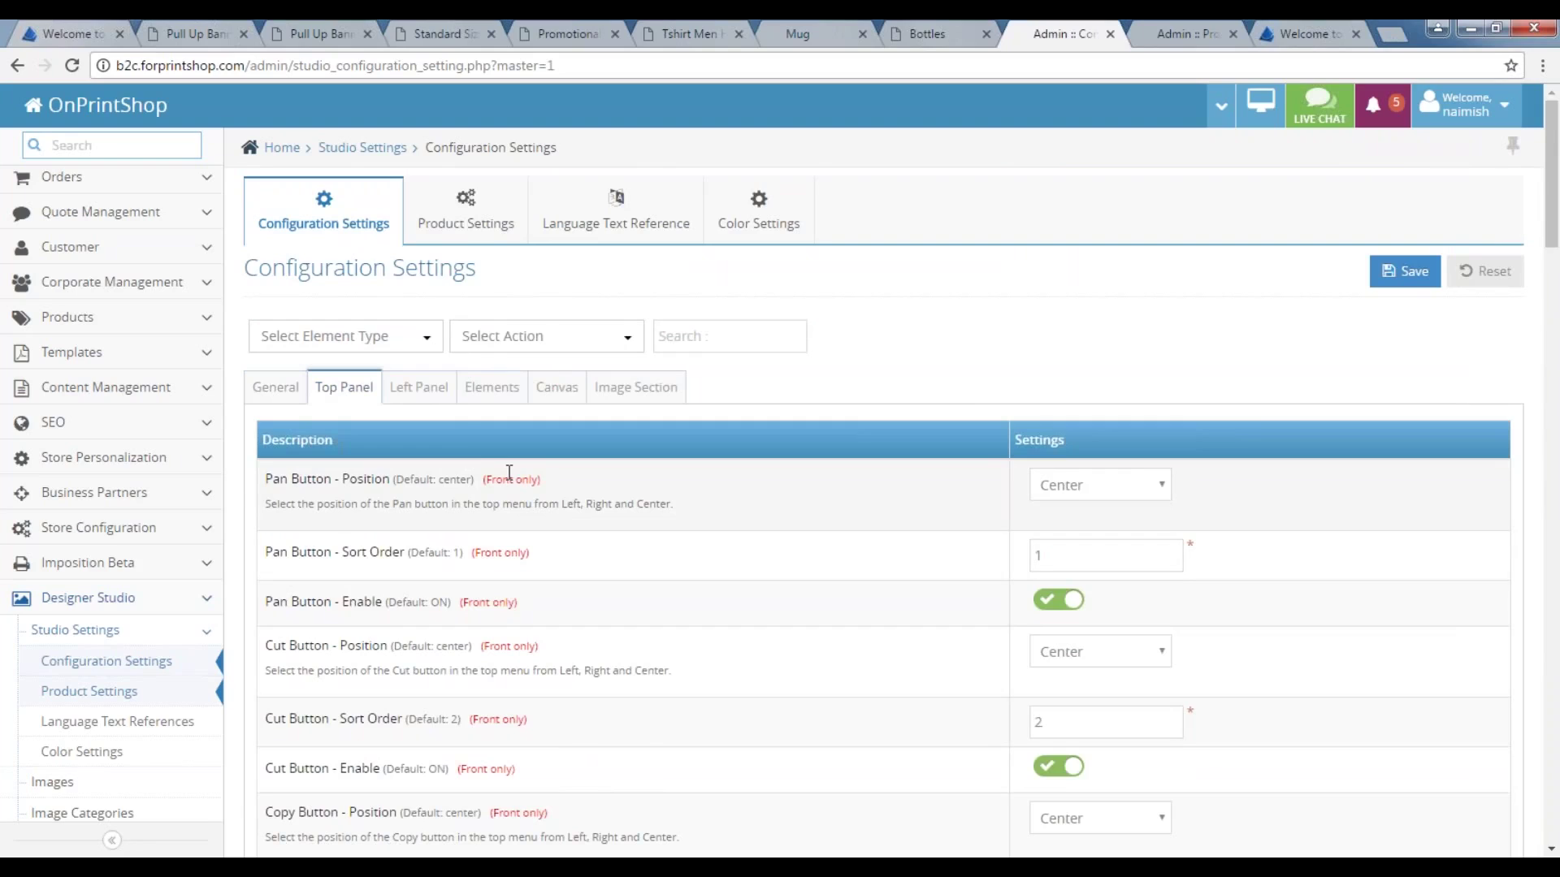
{"action": "scroll", "coordinate": [725, 582], "scroll_direction": "down", "scroll_amount": 1}
{"action": "scroll", "coordinate": [423, 460], "scroll_direction": "up", "scroll_amount": 1}
{"action": "left_click", "coordinate": [418, 386]}
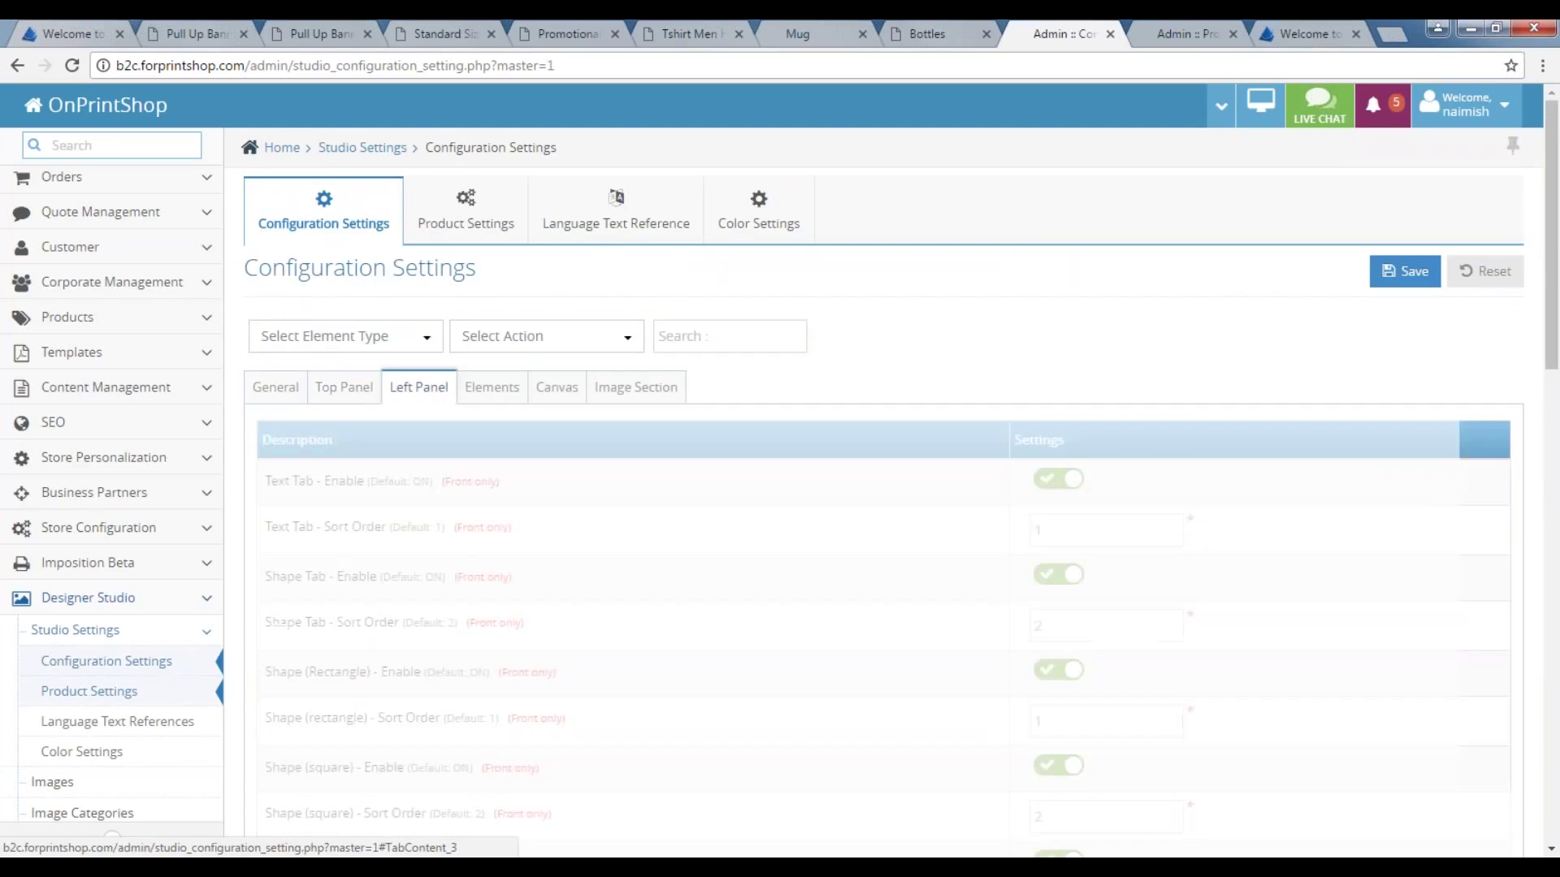
{"action": "scroll", "coordinate": [435, 567], "scroll_direction": "down", "scroll_amount": 1}
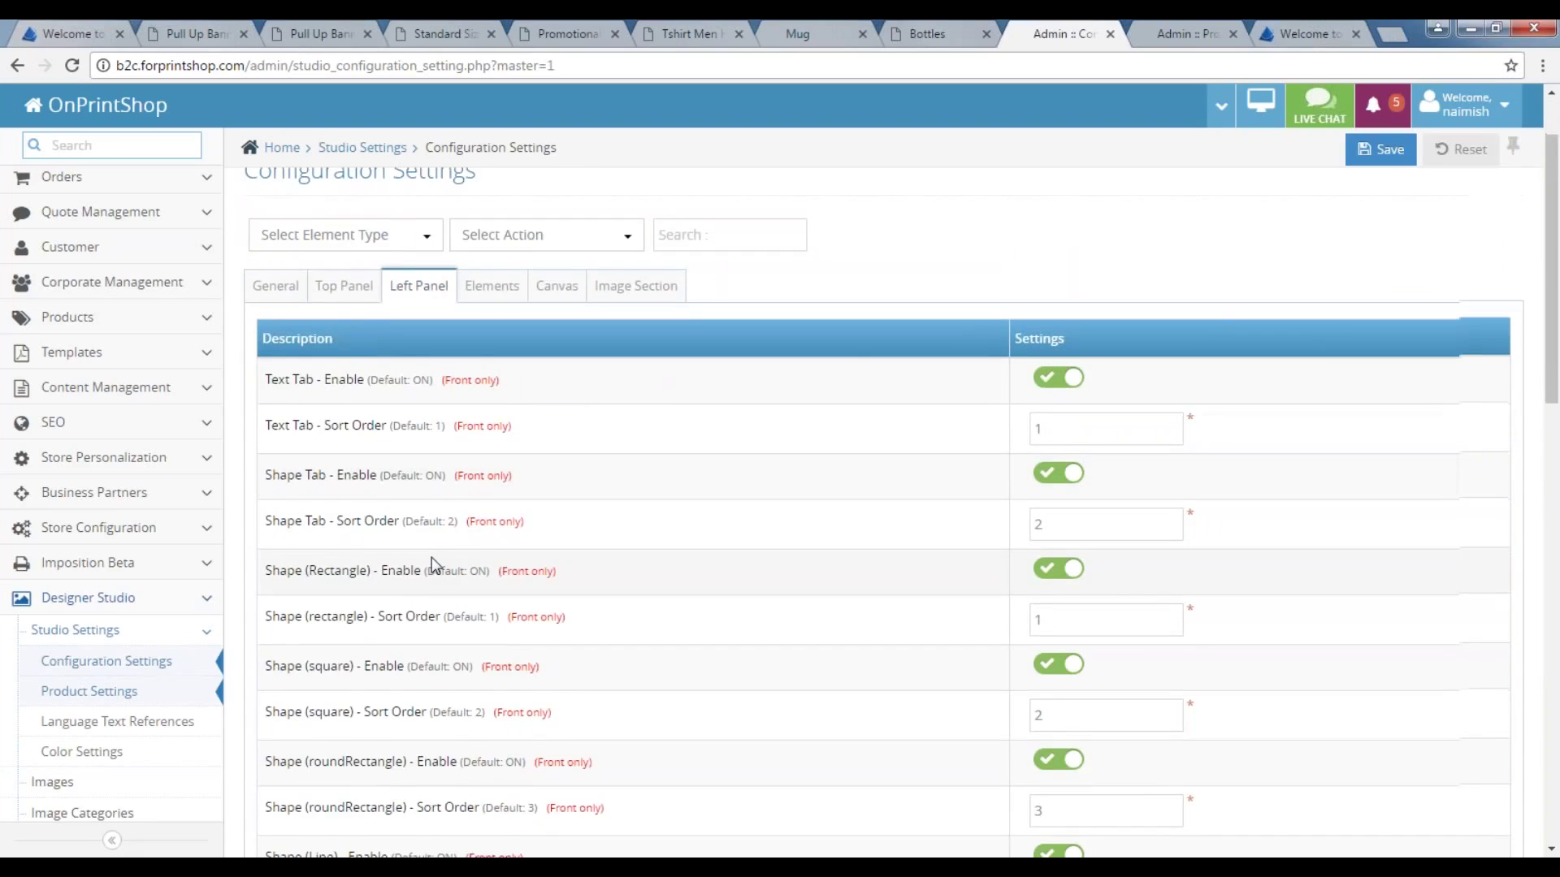
{"action": "scroll", "coordinate": [268, 377], "scroll_direction": "down", "scroll_amount": 1}
{"action": "left_click_drag", "start_coordinate": [268, 377], "coordinate": [319, 378]}
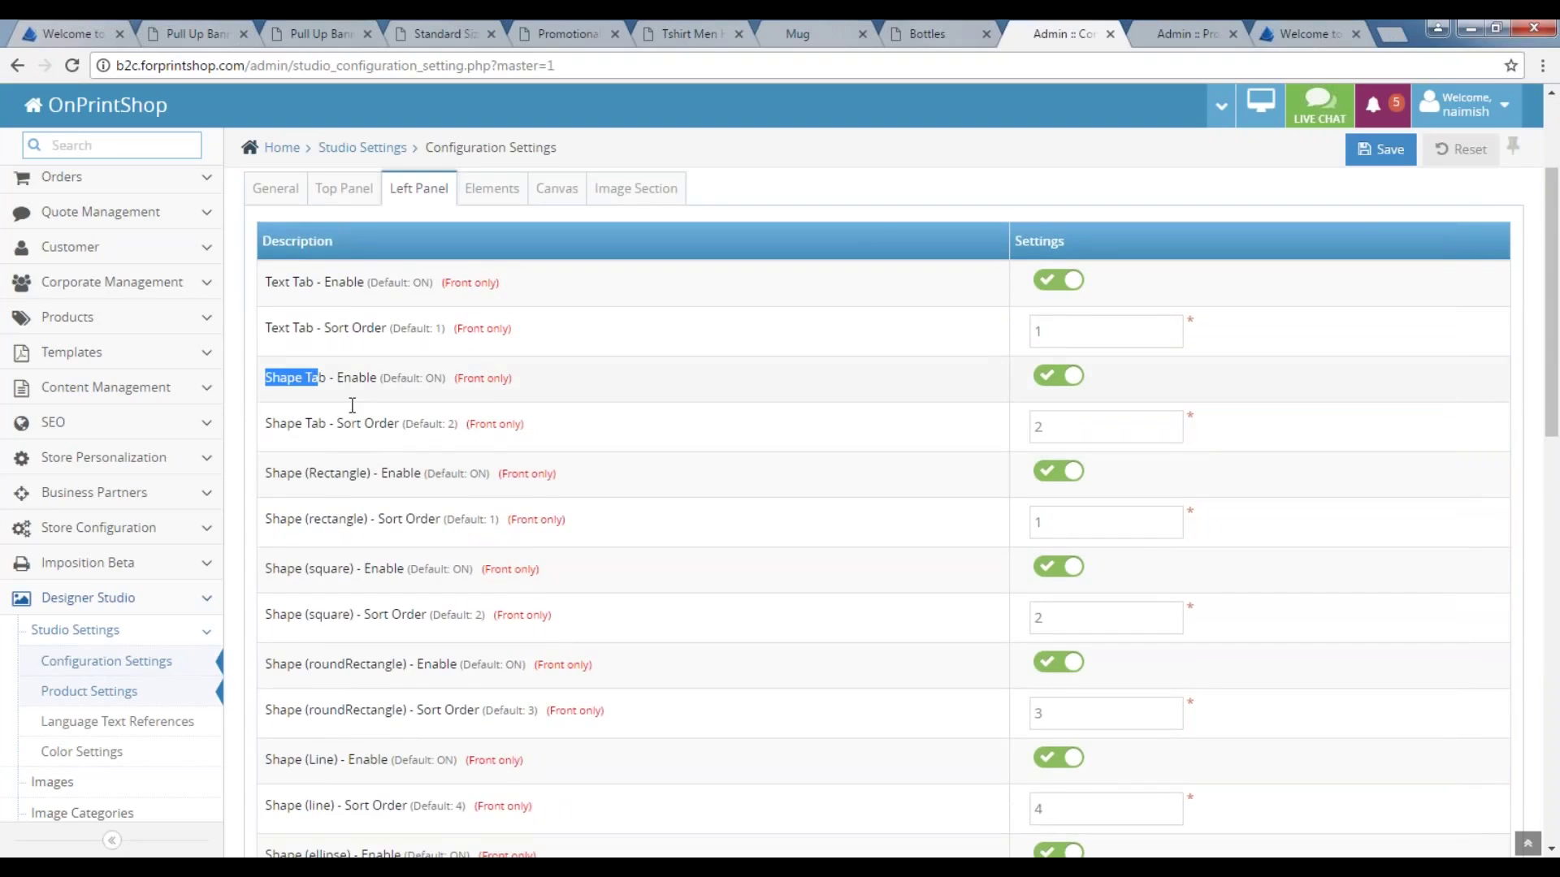
{"action": "scroll", "coordinate": [348, 403], "scroll_direction": "up", "scroll_amount": 1}
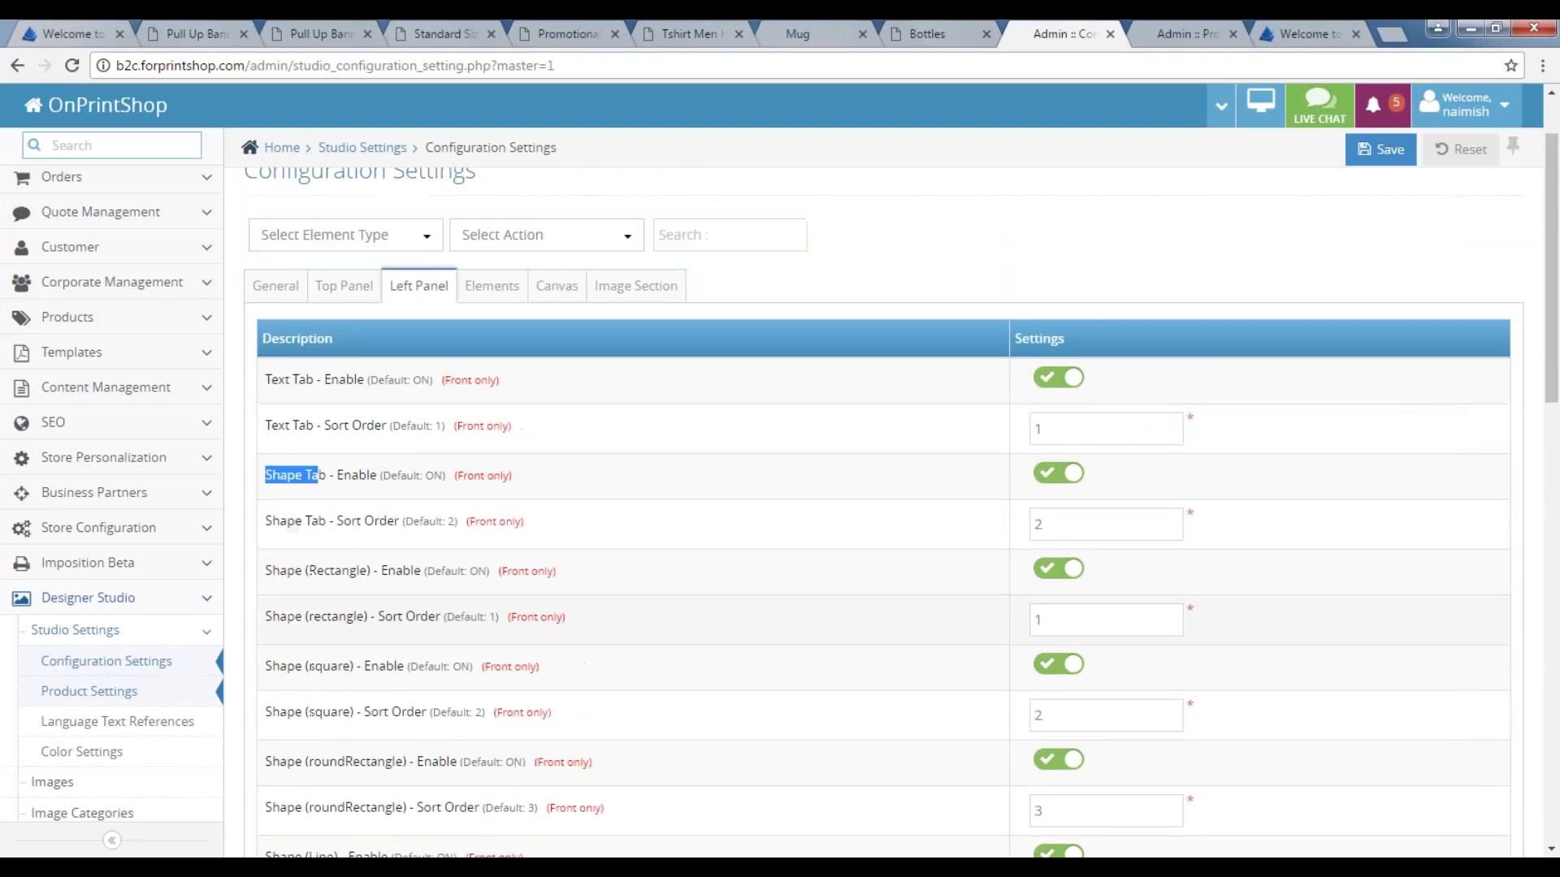
{"action": "double_click", "coordinate": [1055, 424]}
Check the Elements, Canvas zoom and Image Section settings, then open the Product Settings overview.
{"action": "left_click", "coordinate": [491, 286]}
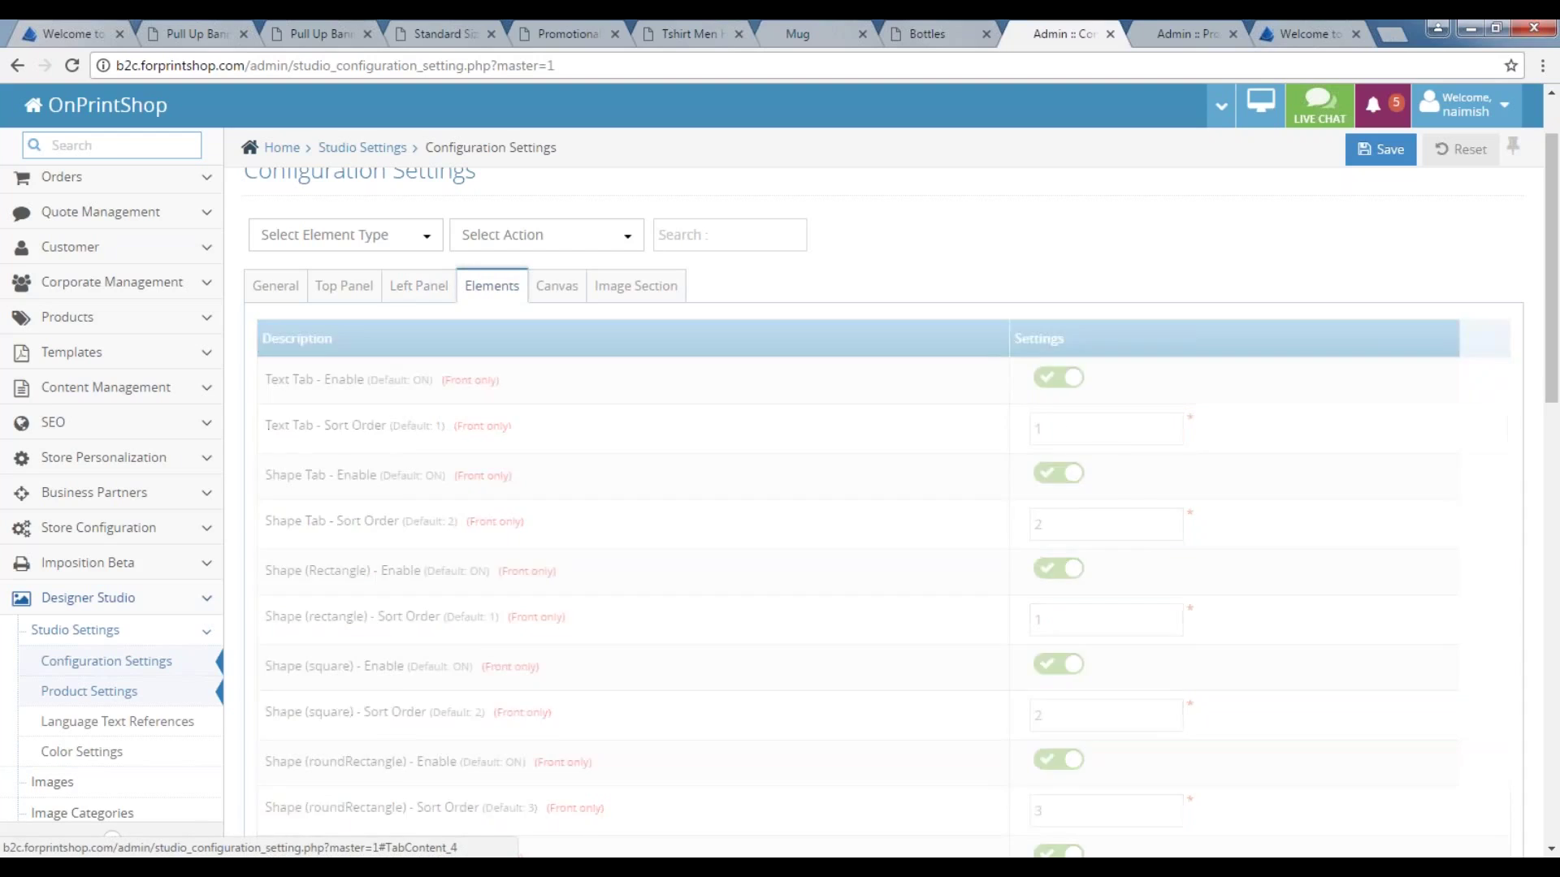
{"action": "left_click", "coordinate": [543, 288]}
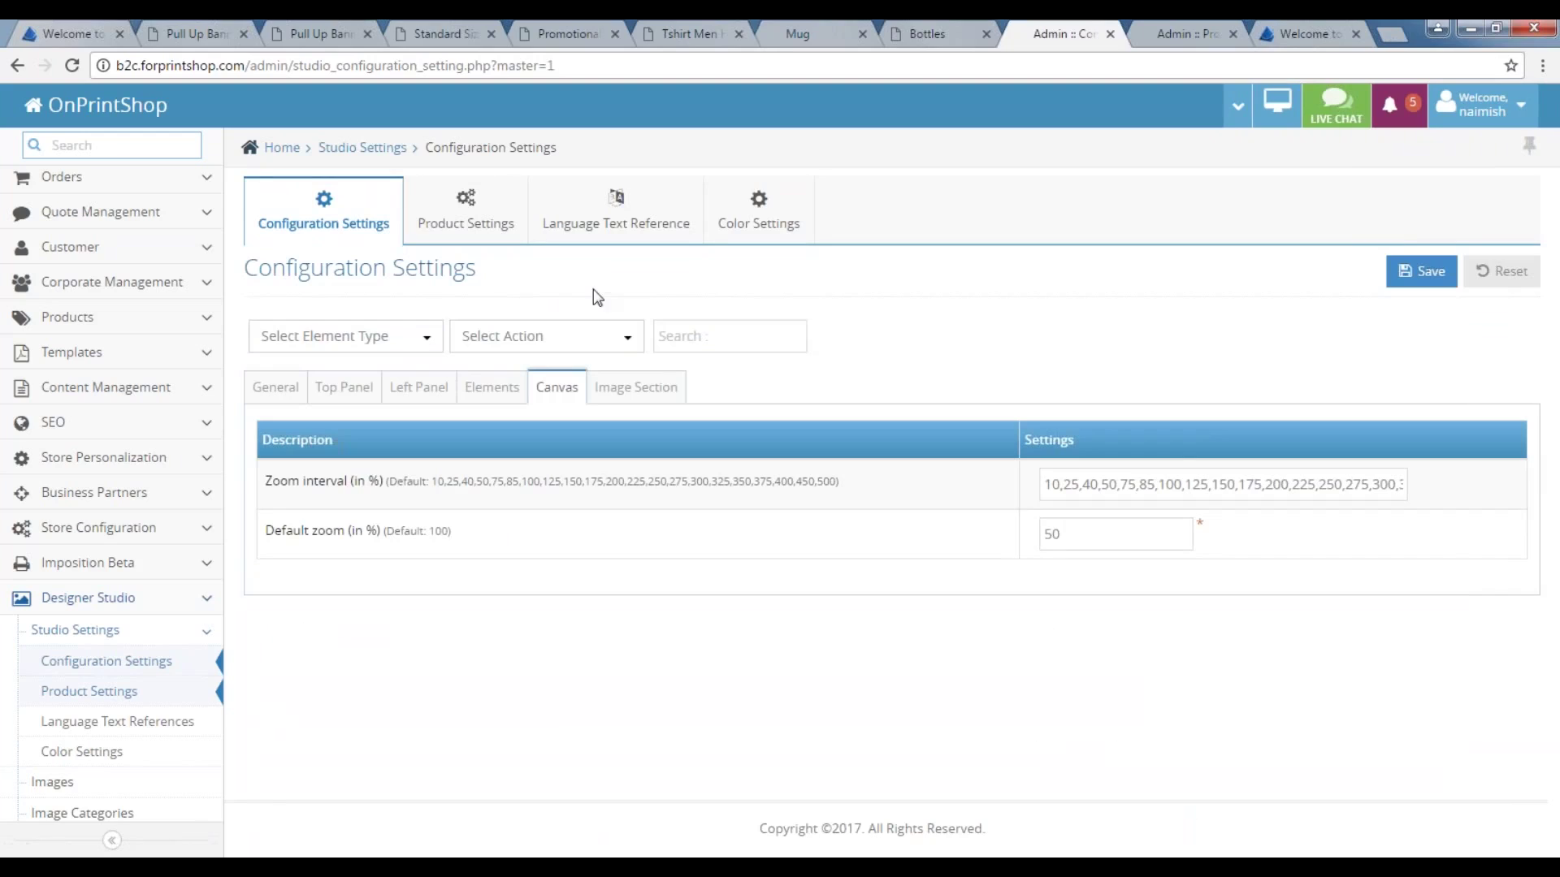
{"action": "left_click", "coordinate": [635, 386]}
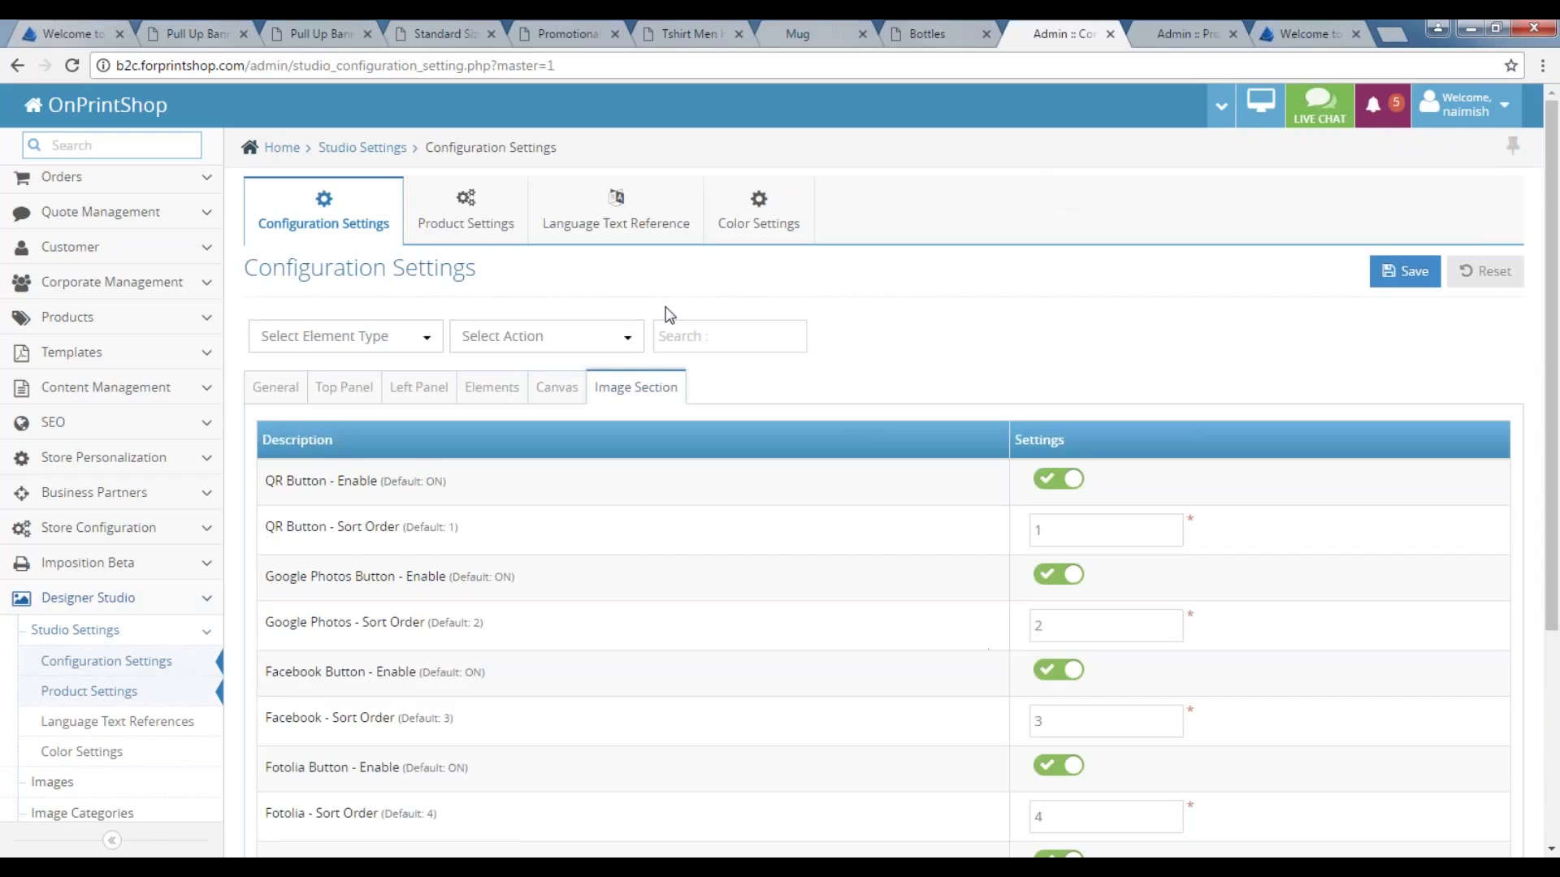
{"action": "left_click", "coordinate": [456, 219]}
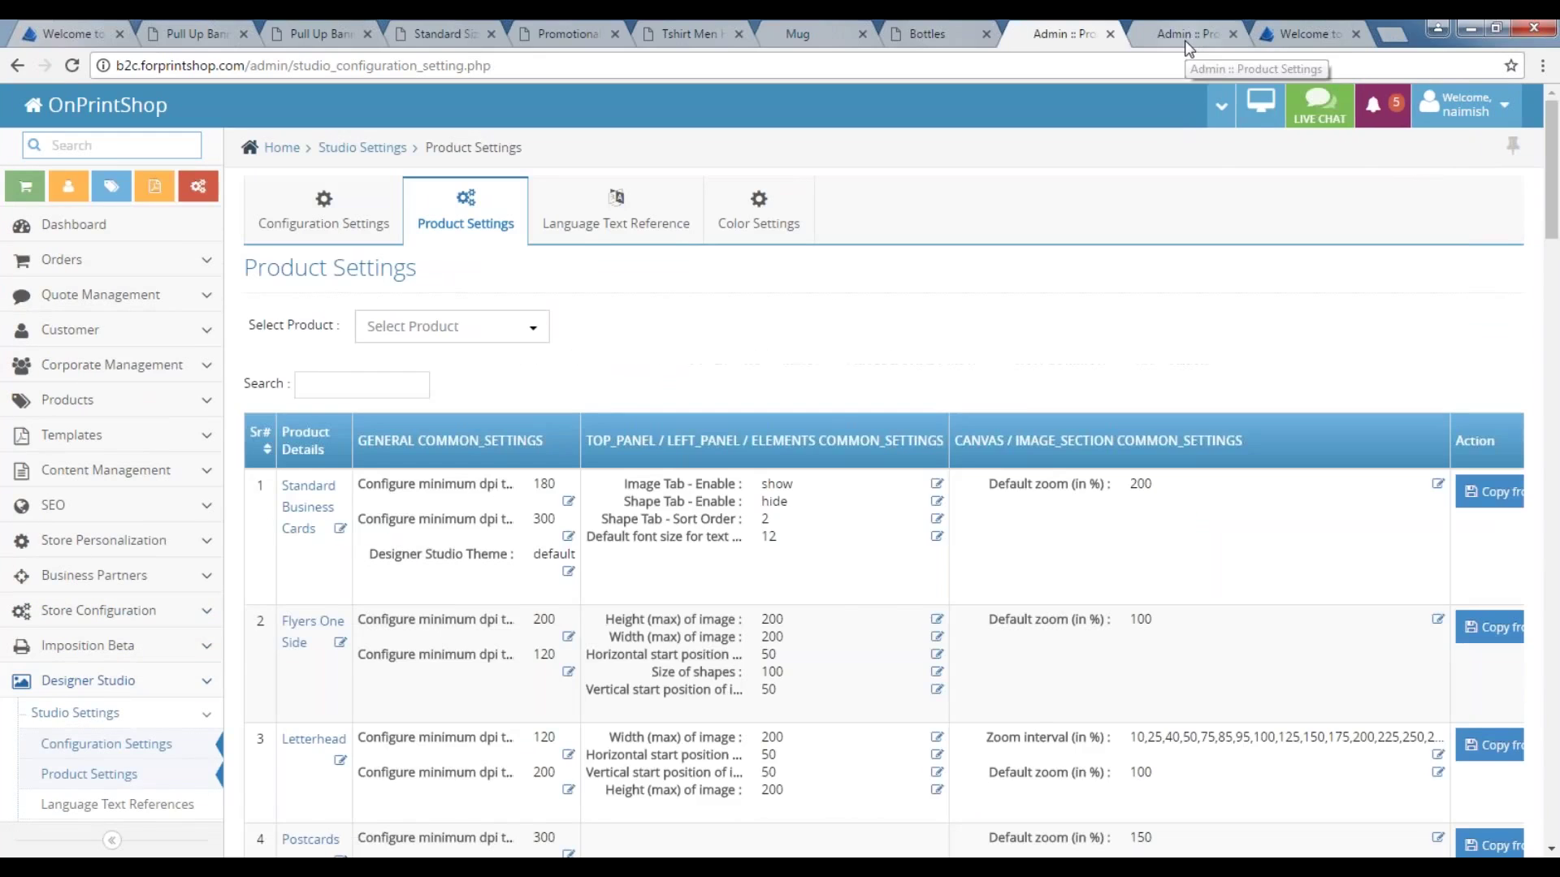
Select Banners as the product and review its minimum dpi 90 and high-quality dpi 150.
{"action": "left_click", "coordinate": [1184, 36]}
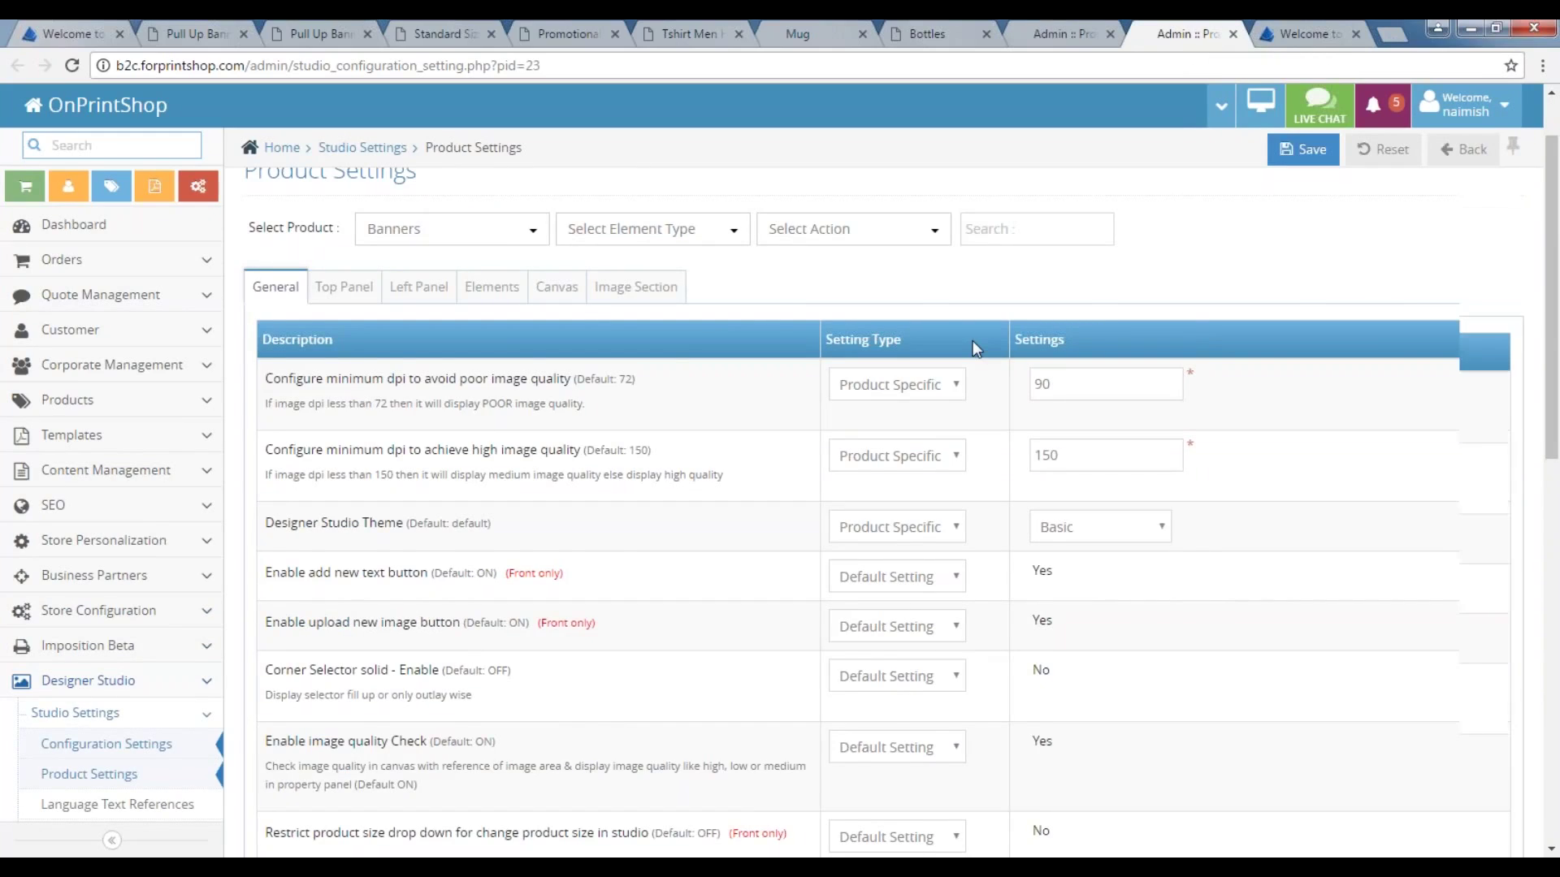
{"action": "scroll", "coordinate": [972, 340], "scroll_direction": "up", "scroll_amount": 2}
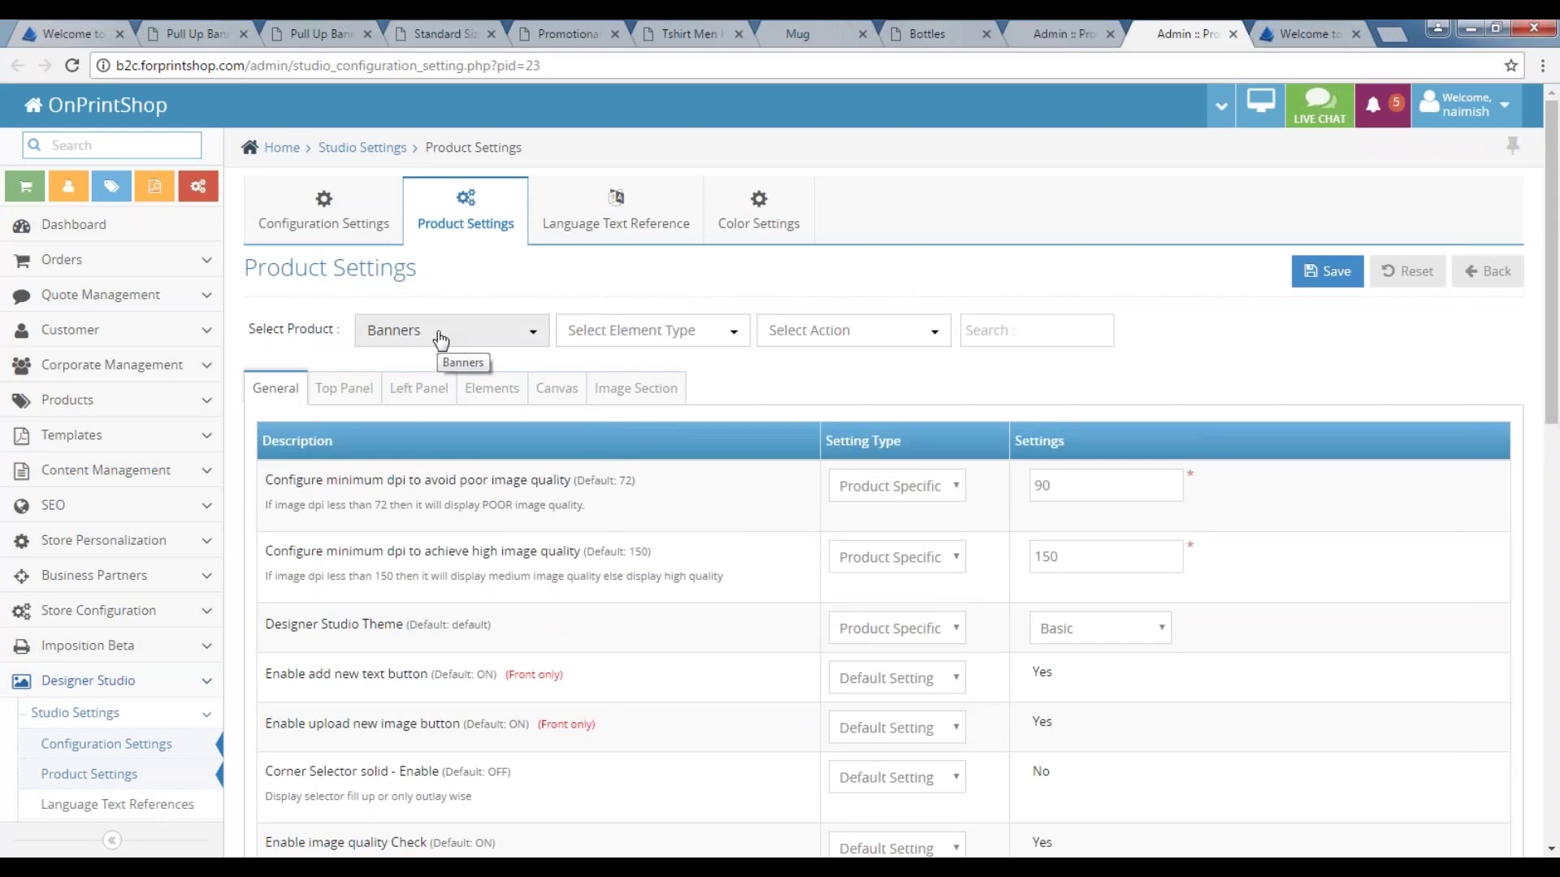
{"action": "left_click", "coordinate": [479, 330]}
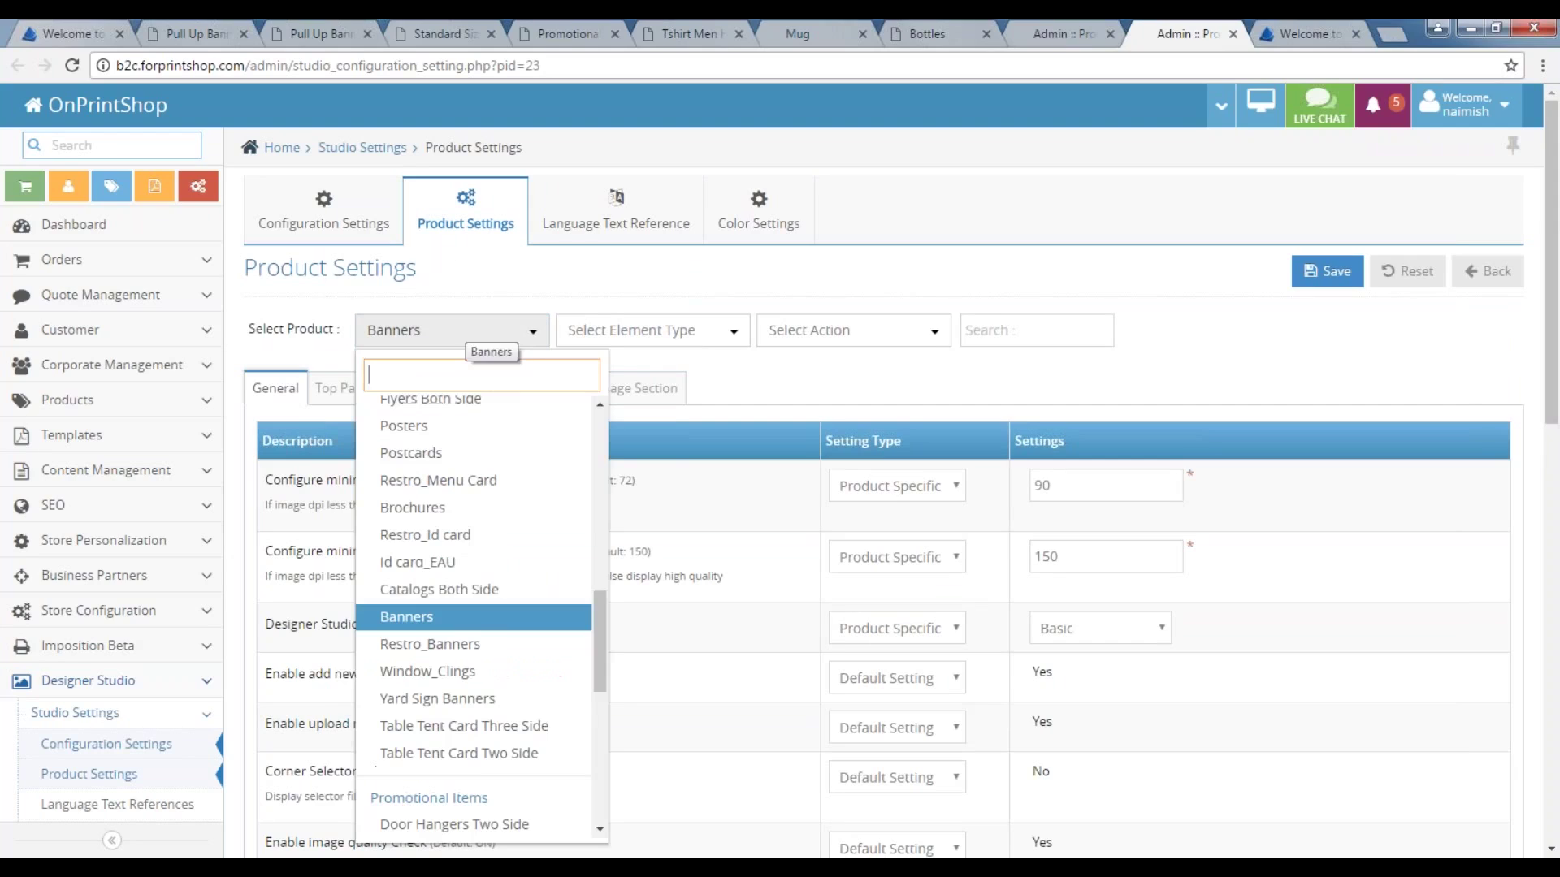
{"action": "left_click", "coordinate": [479, 622]}
{"action": "scroll", "coordinate": [723, 575], "scroll_direction": "down", "scroll_amount": 2}
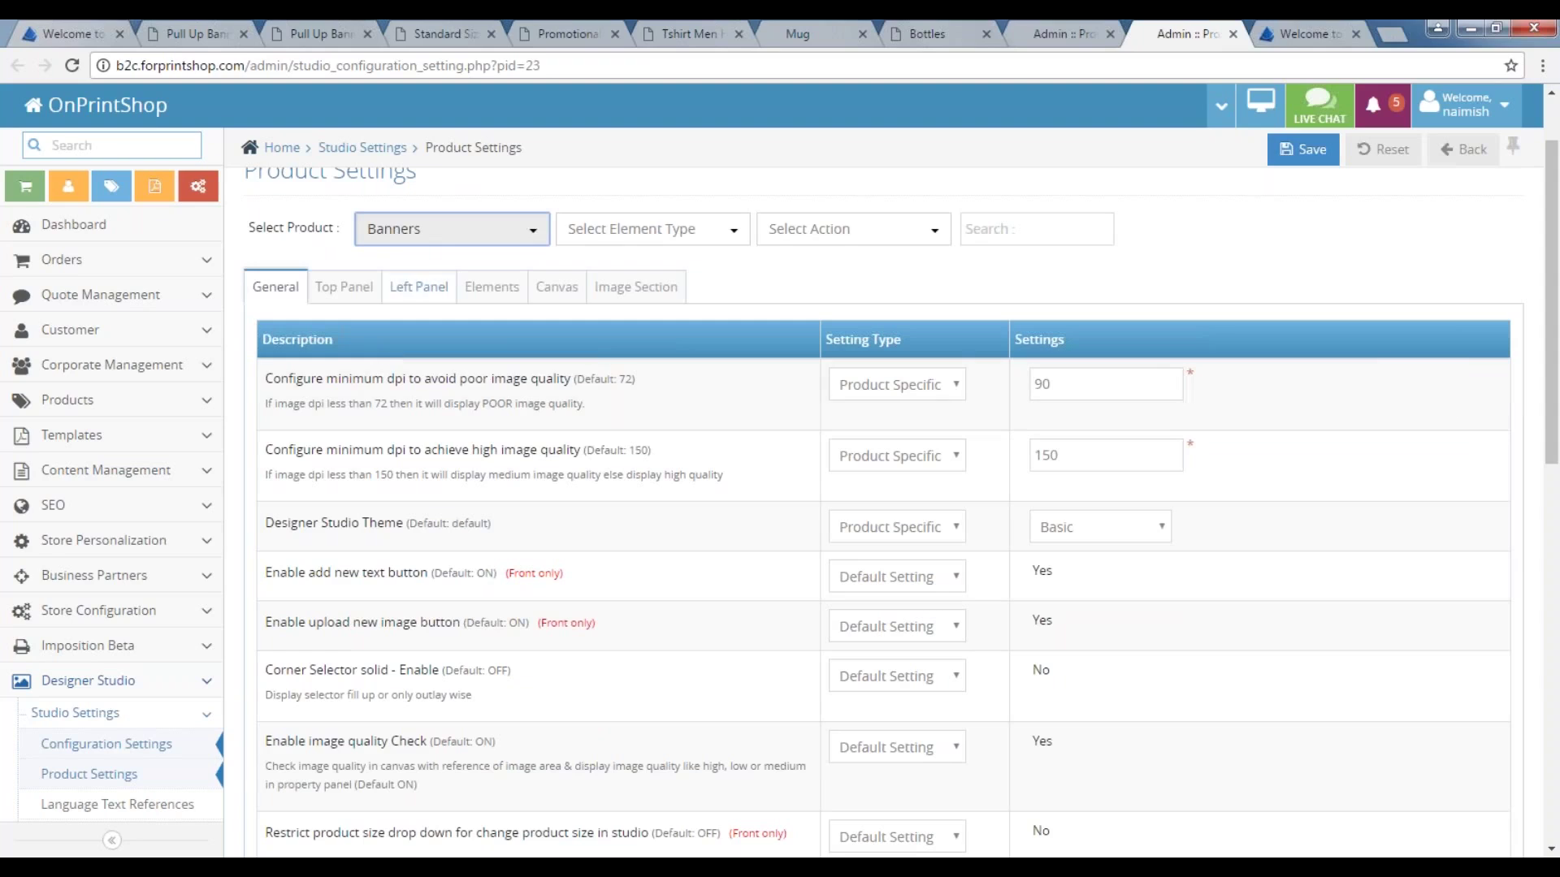
{"action": "left_click", "coordinate": [1048, 383]}
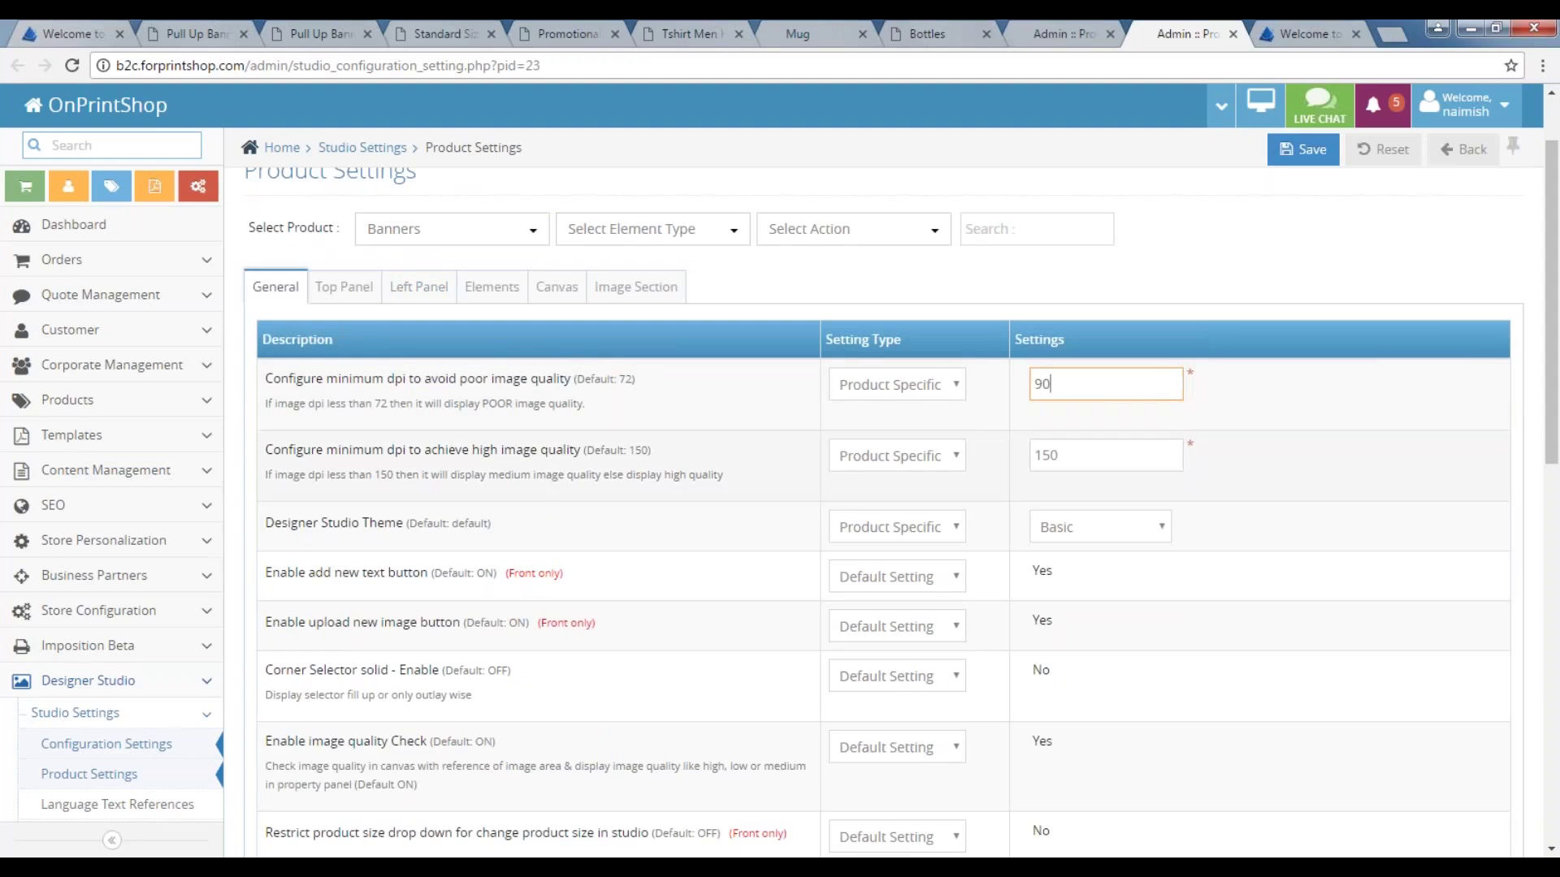
{"action": "left_click", "coordinate": [1097, 455]}
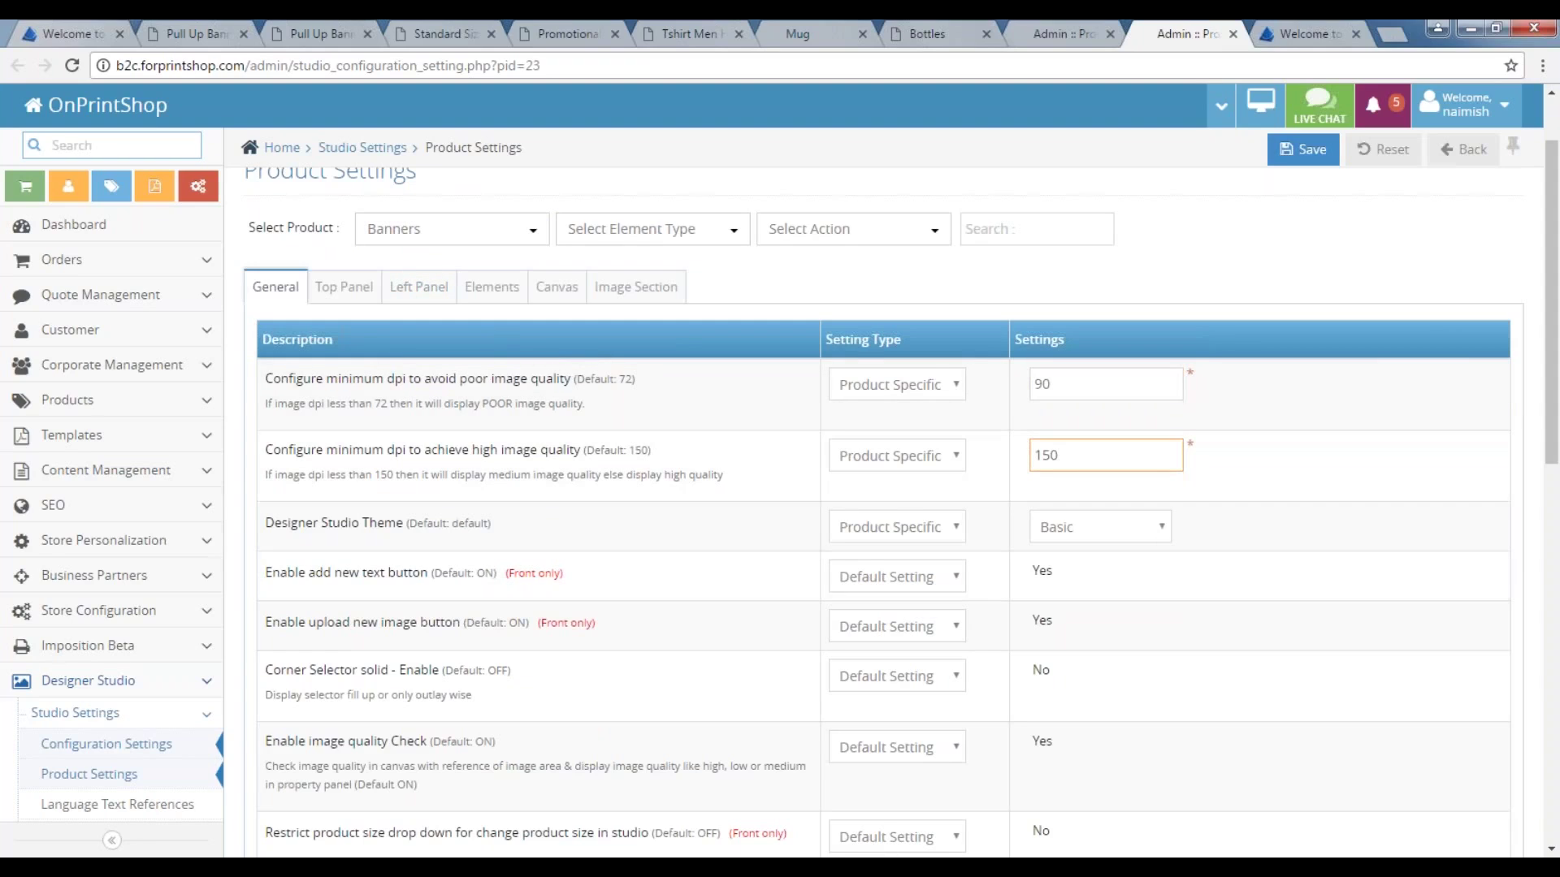
Review the Banners element sizes, canvas default zoom of 25, and image section settings.
{"action": "left_click", "coordinate": [492, 286]}
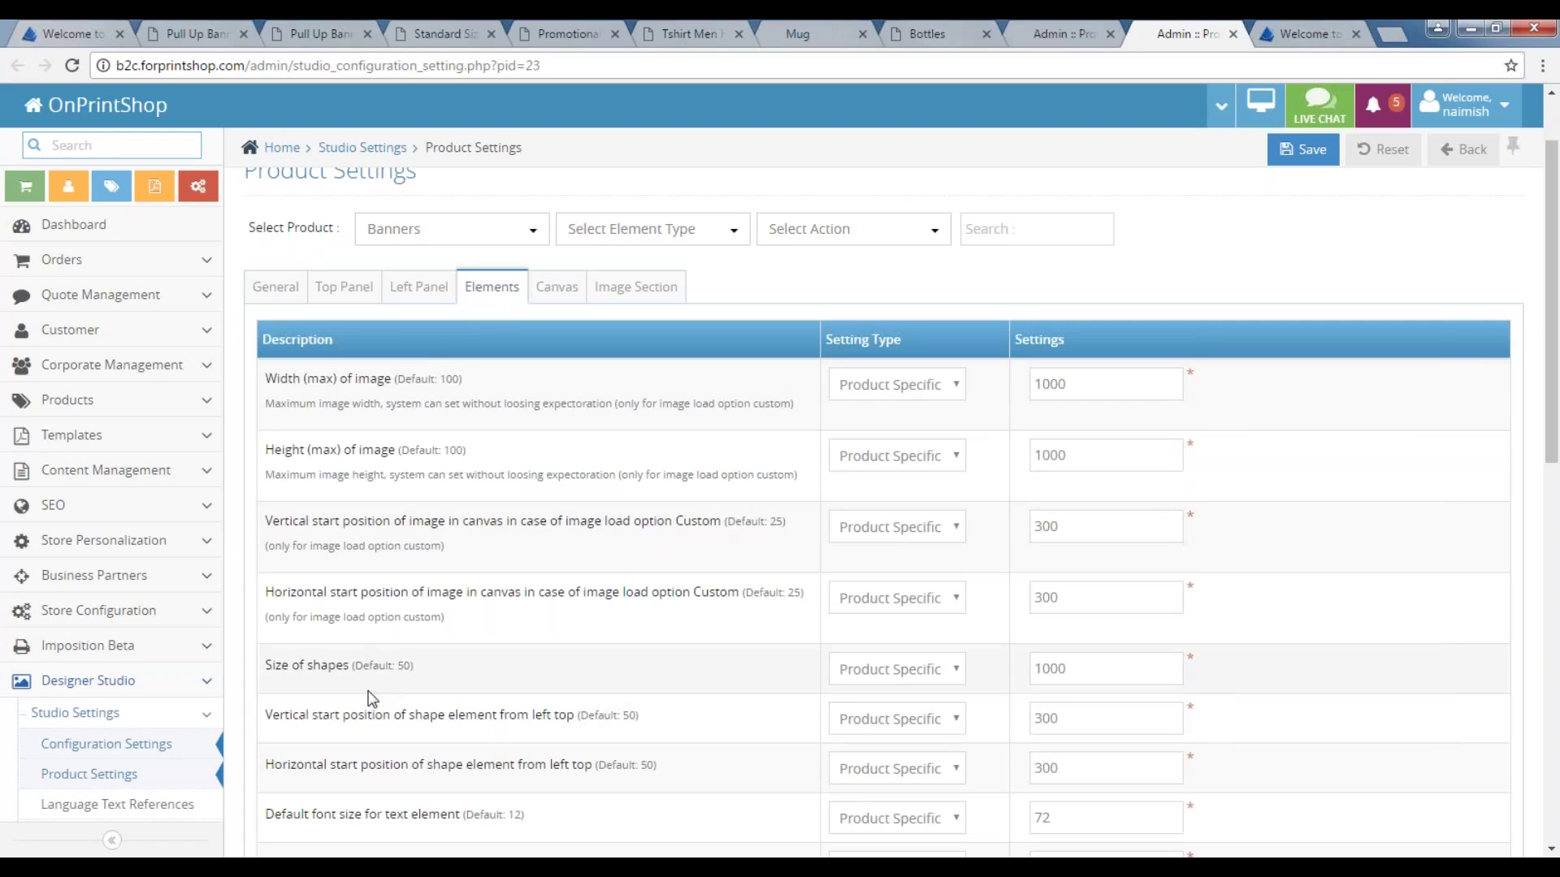
{"action": "left_click", "coordinate": [556, 287]}
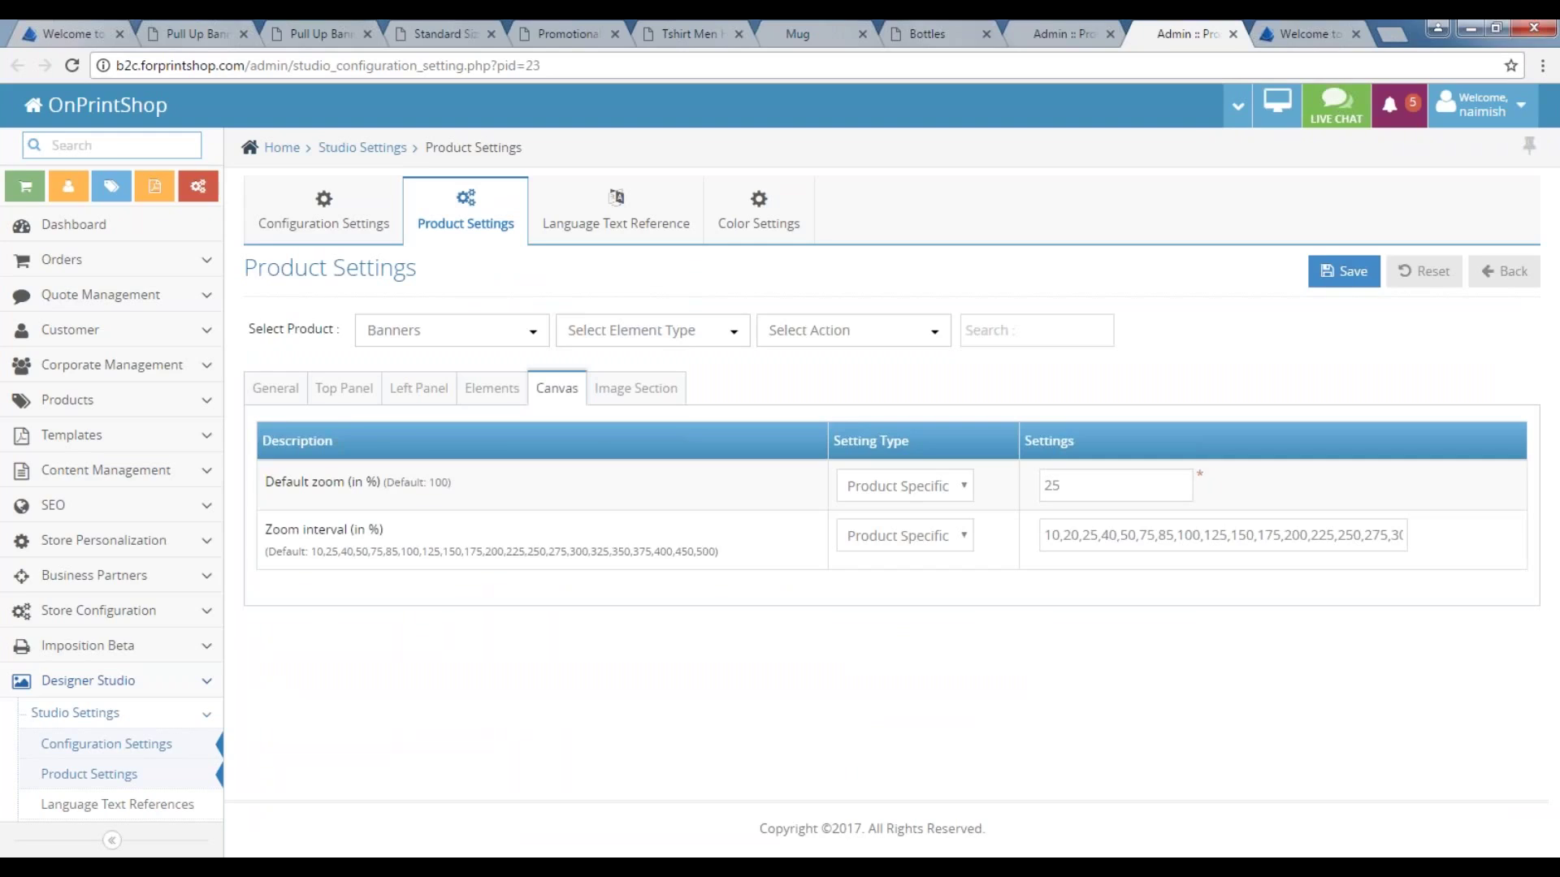
{"action": "left_click_drag", "start_coordinate": [1064, 485], "coordinate": [1040, 485]}
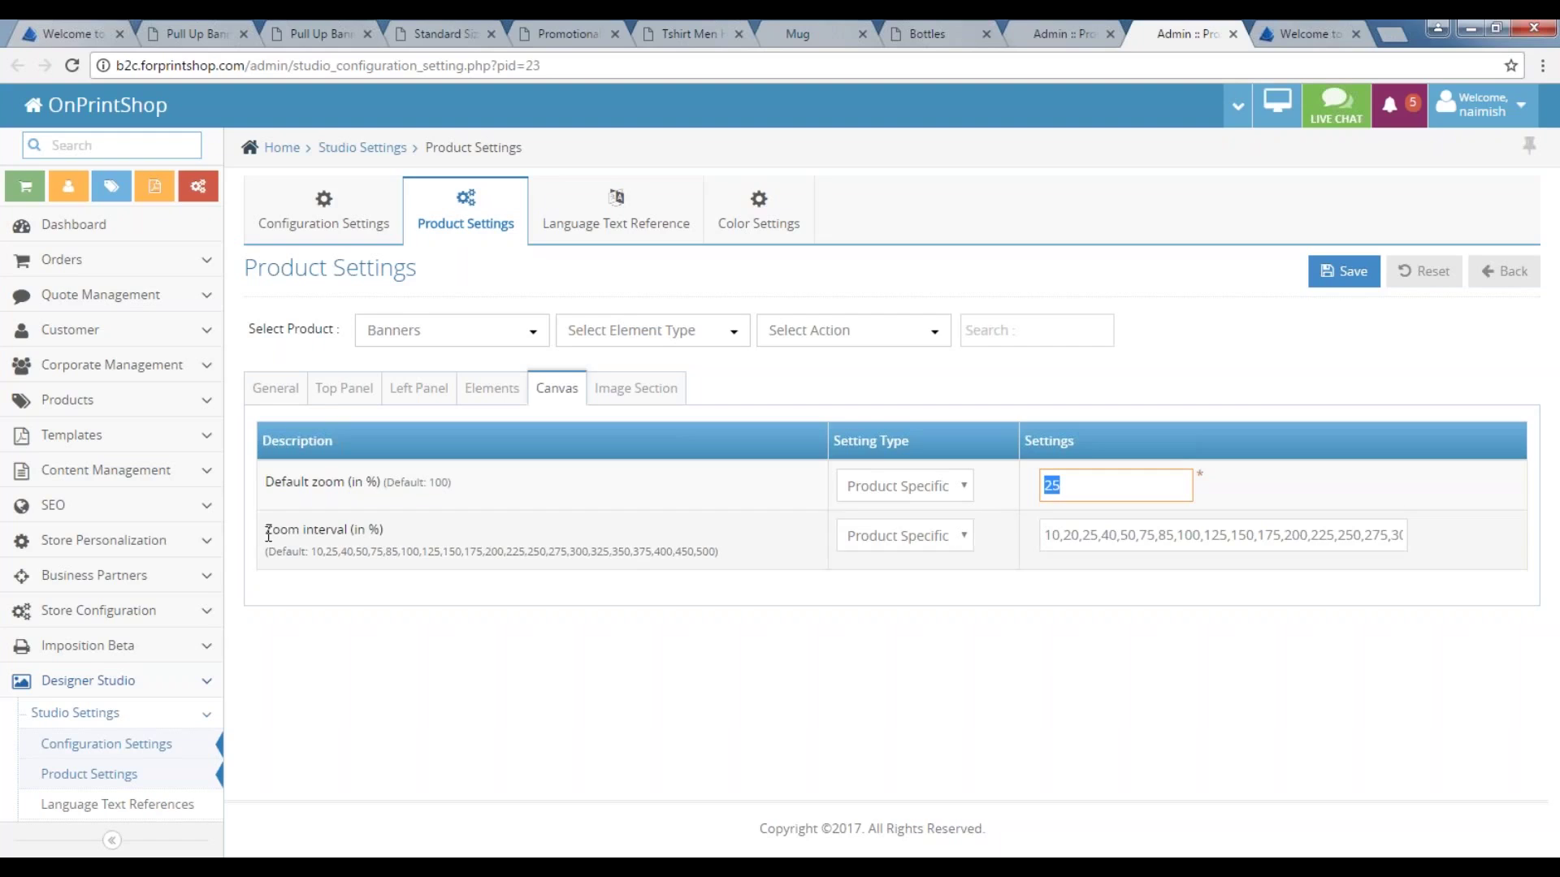
{"action": "left_click", "coordinate": [636, 389]}
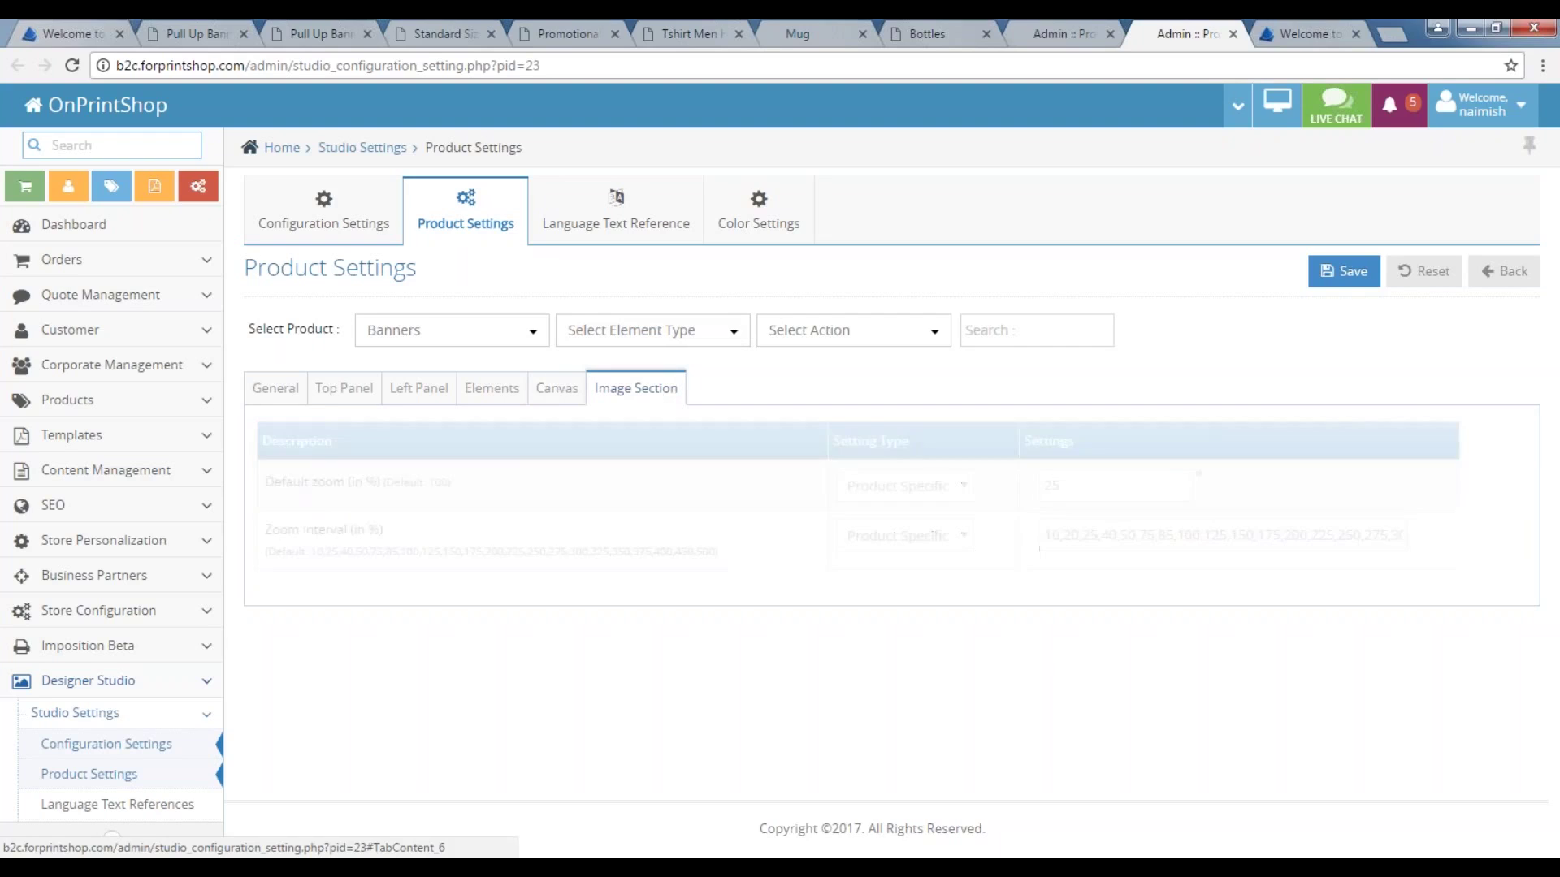
{"action": "left_click", "coordinate": [999, 330]}
Search 'theme', keep the Banners Designer Studio theme as Basic, then open Language Text Reference.
{"action": "type", "text": "theme"}
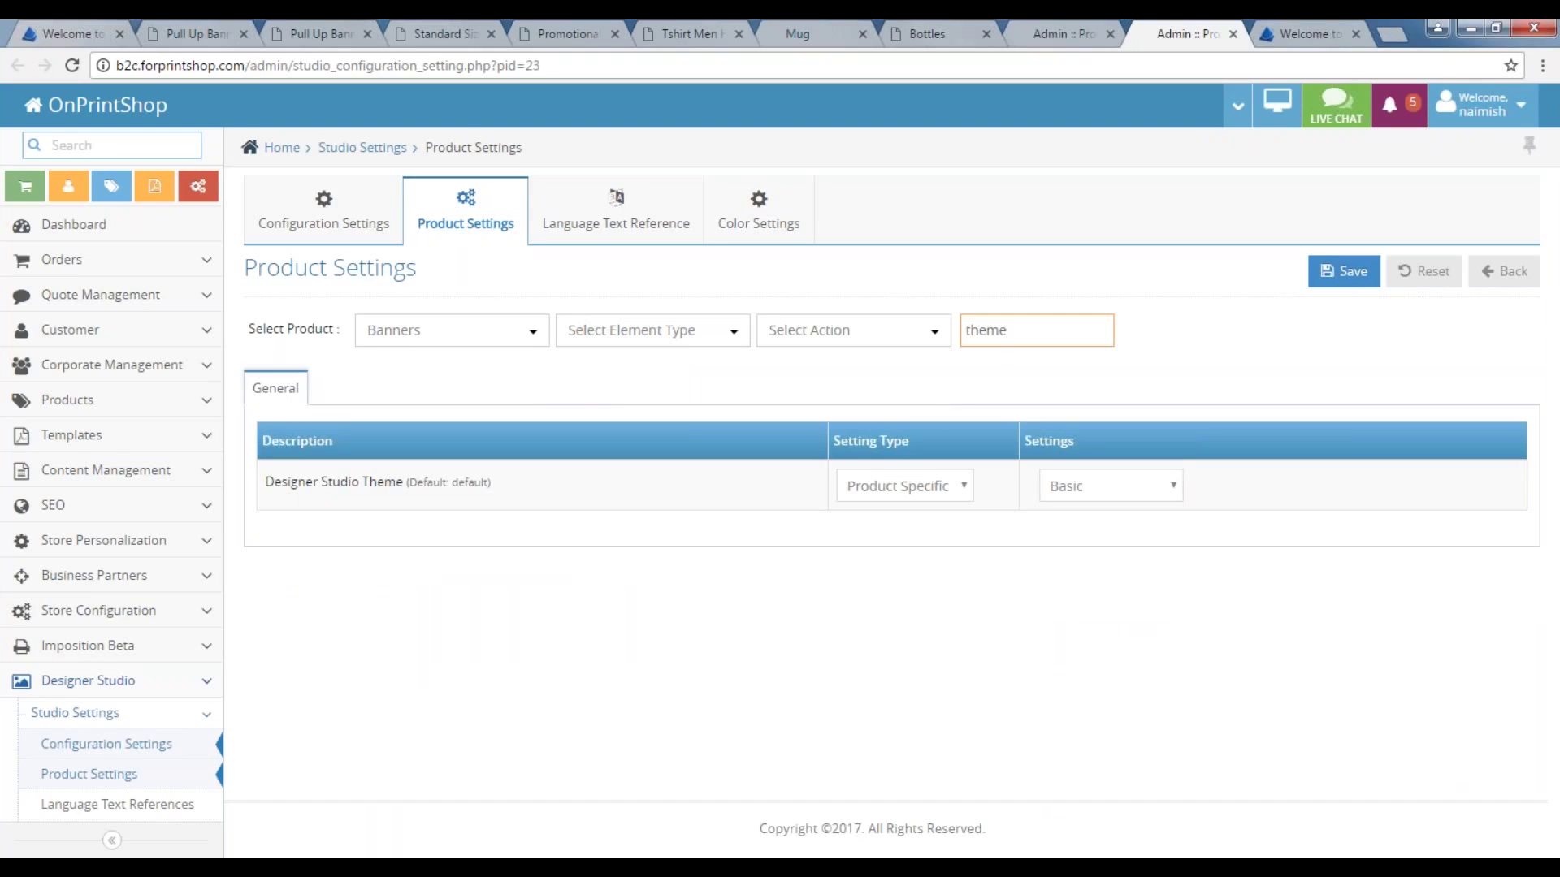
{"action": "left_click", "coordinate": [1134, 491]}
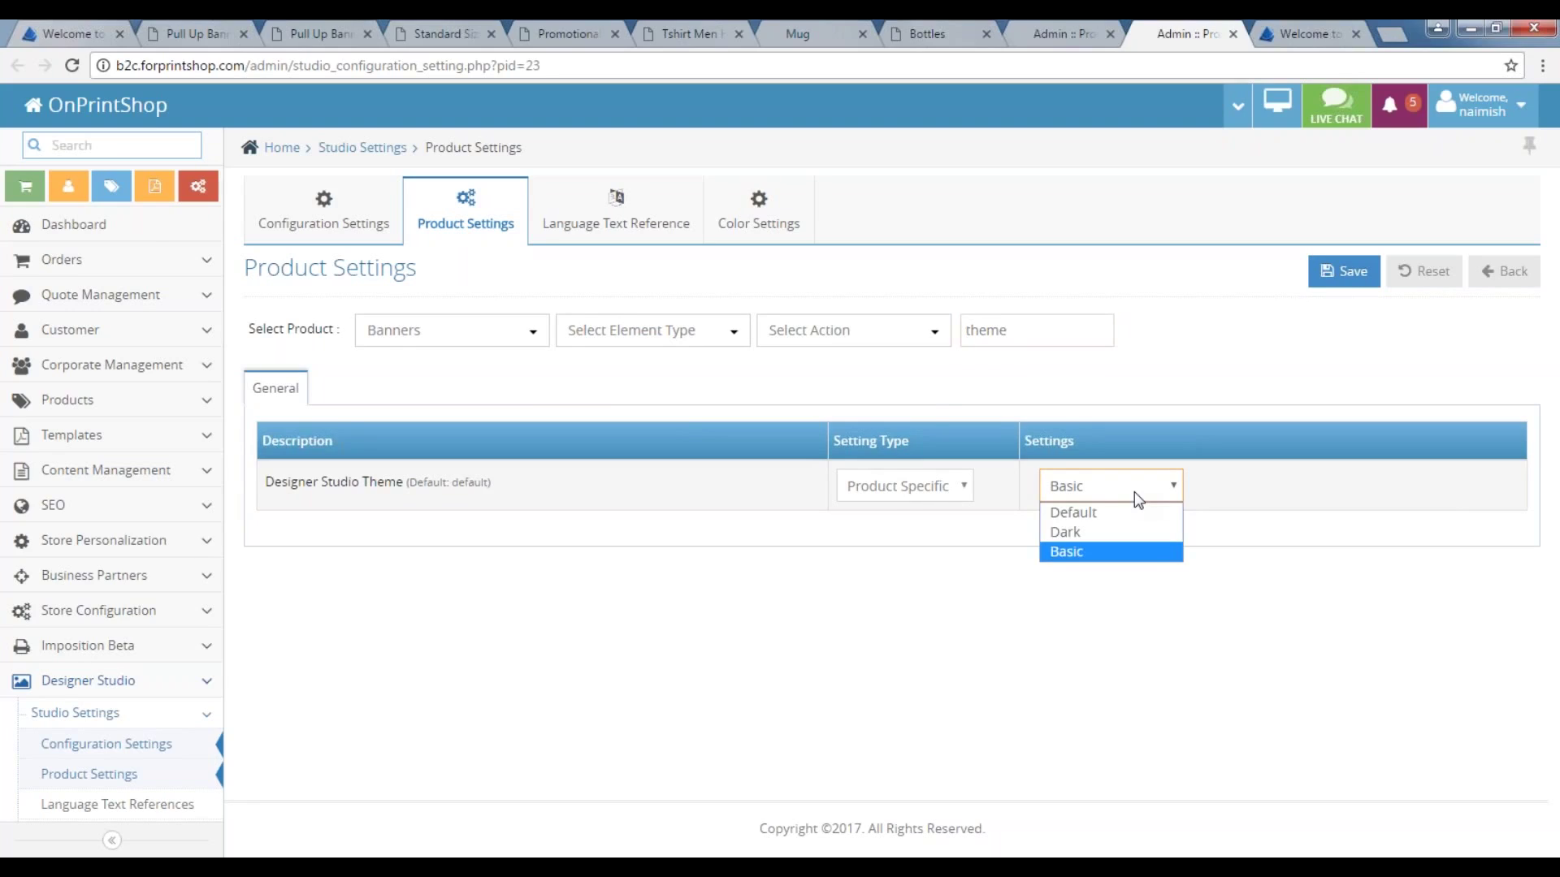
{"action": "left_click", "coordinate": [1078, 558]}
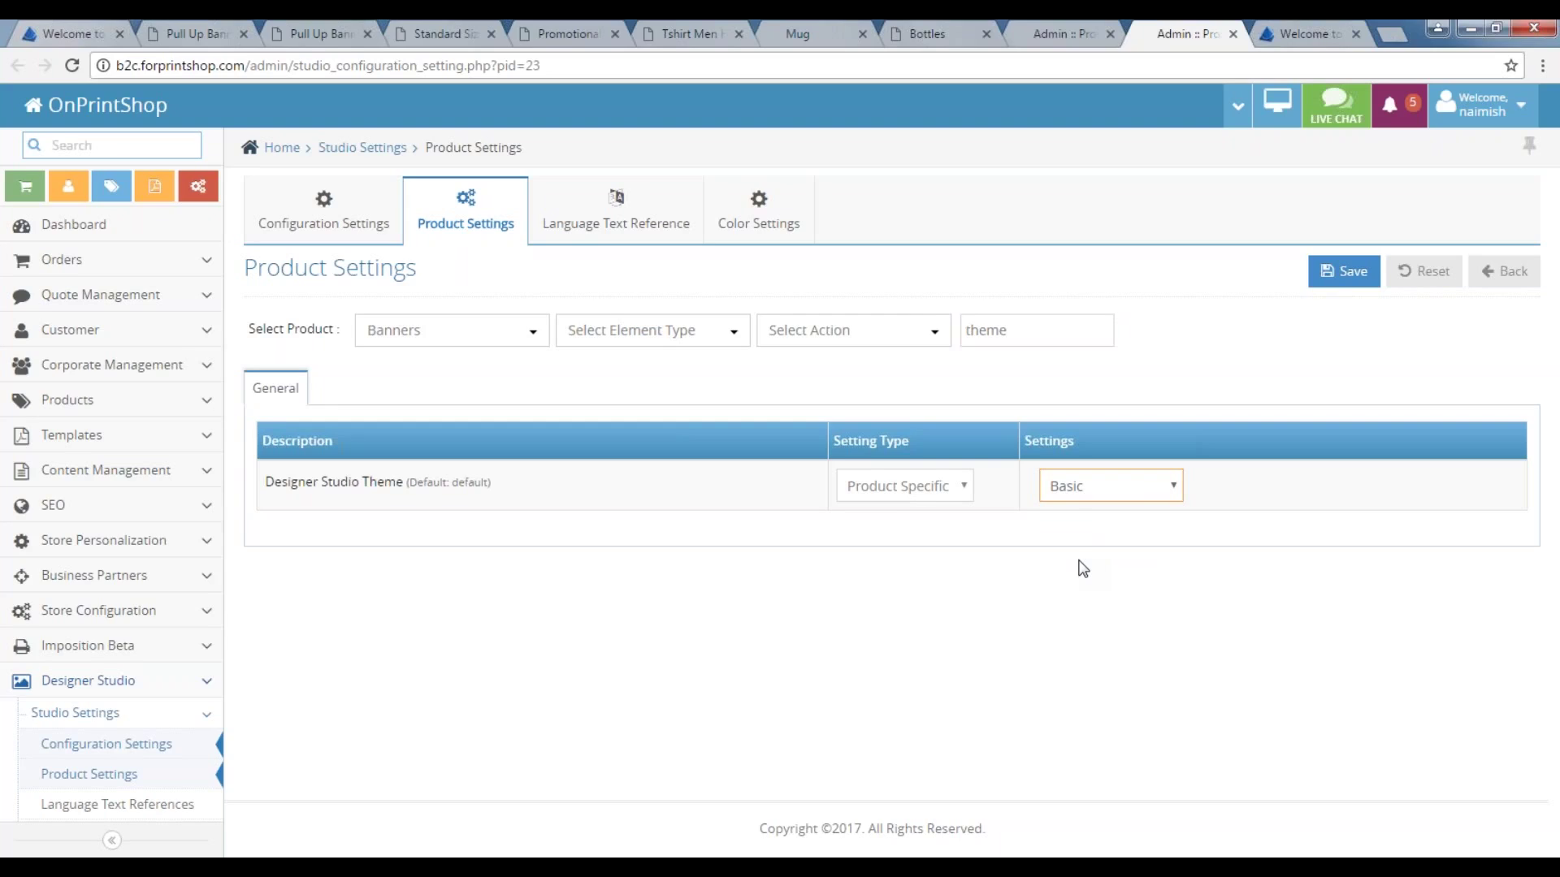
{"action": "left_click", "coordinate": [631, 227]}
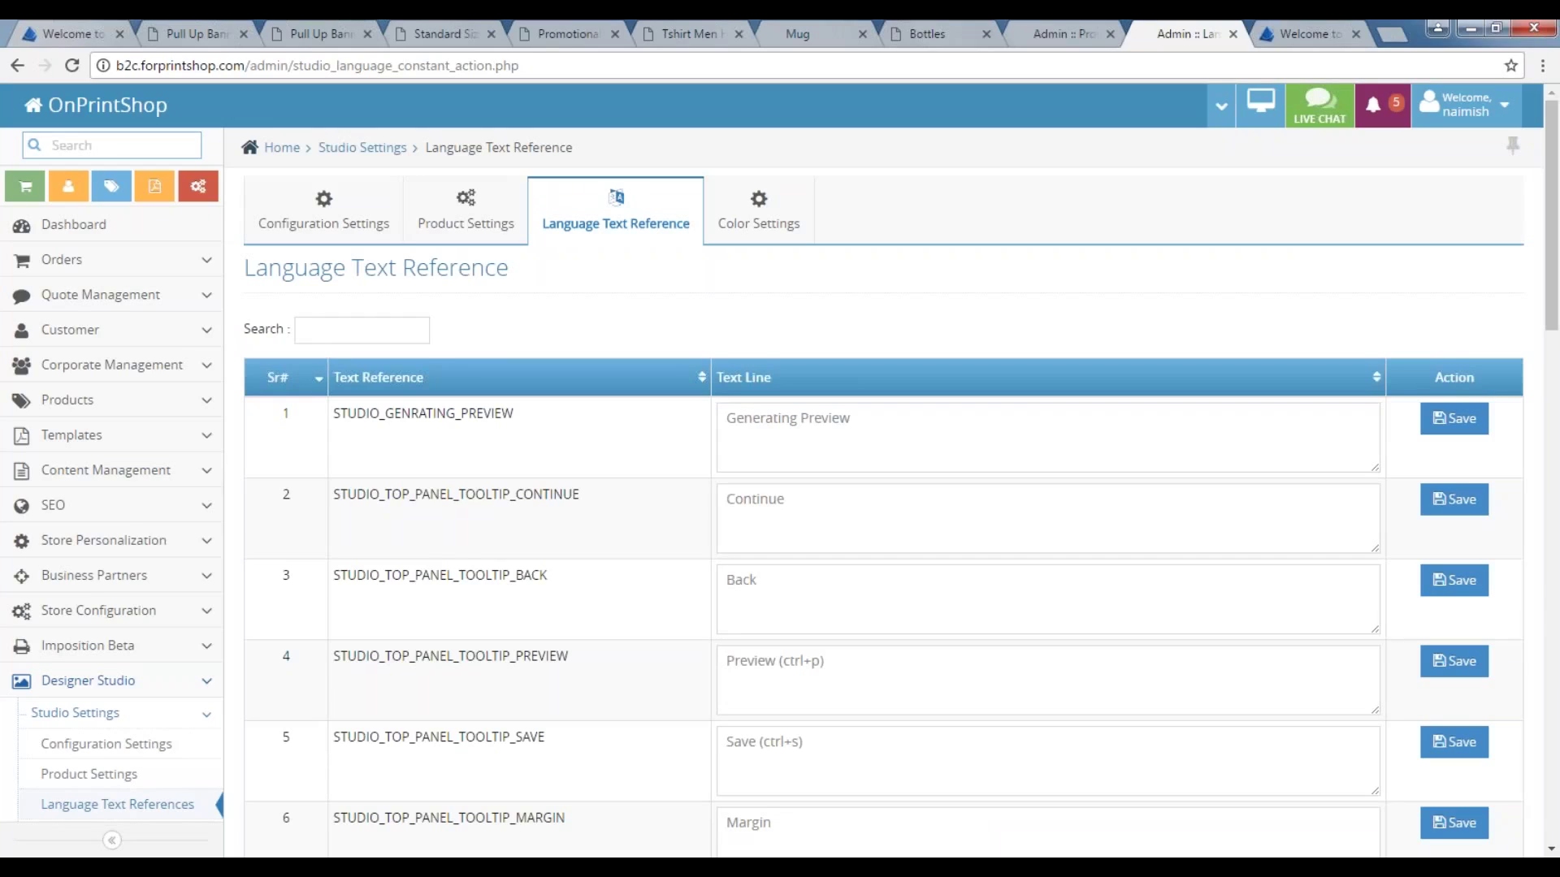
Open Color Settings to list the CMYK, RGB, 2017 CMYK and 2017 RGB palettes.
{"action": "left_click", "coordinate": [760, 233]}
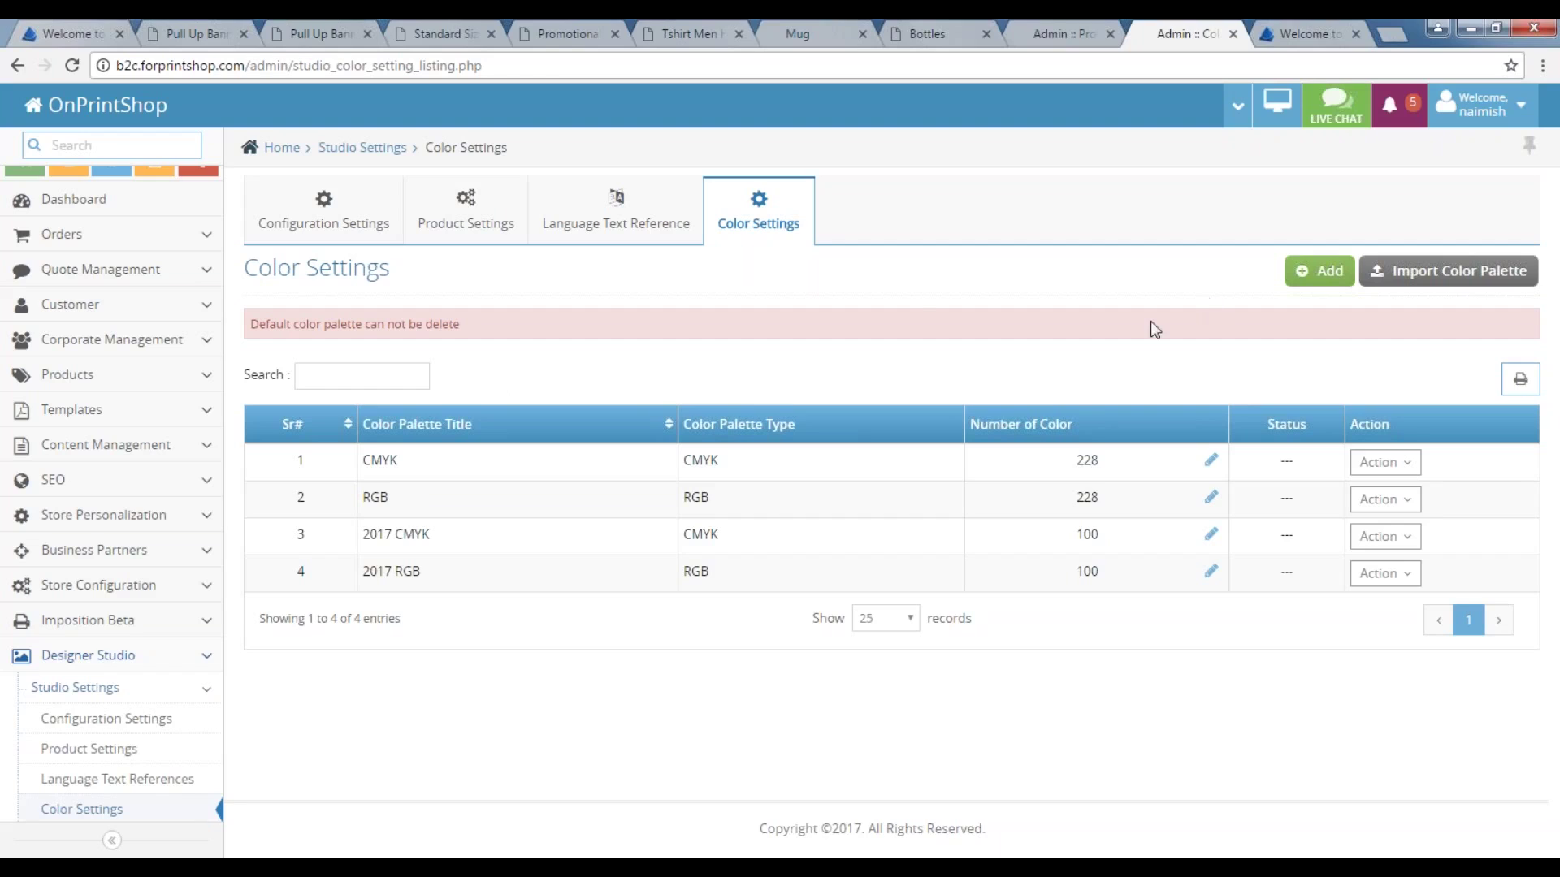
Add a new 20-colour palette with red #ff0000 as the first colour.
{"action": "left_click", "coordinate": [1324, 271]}
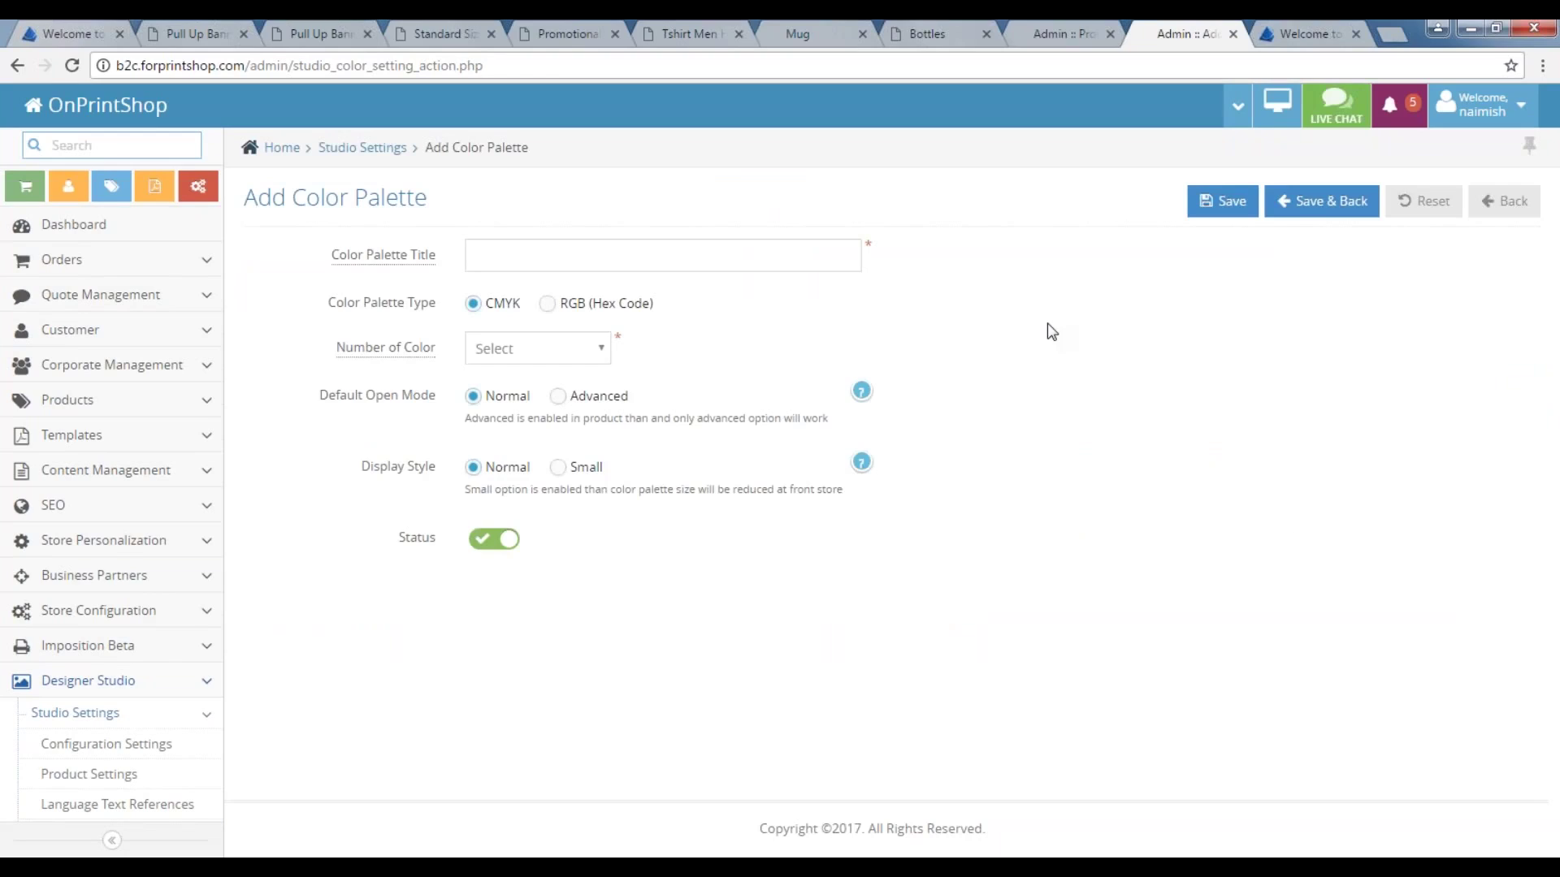
{"action": "left_click", "coordinate": [536, 349]}
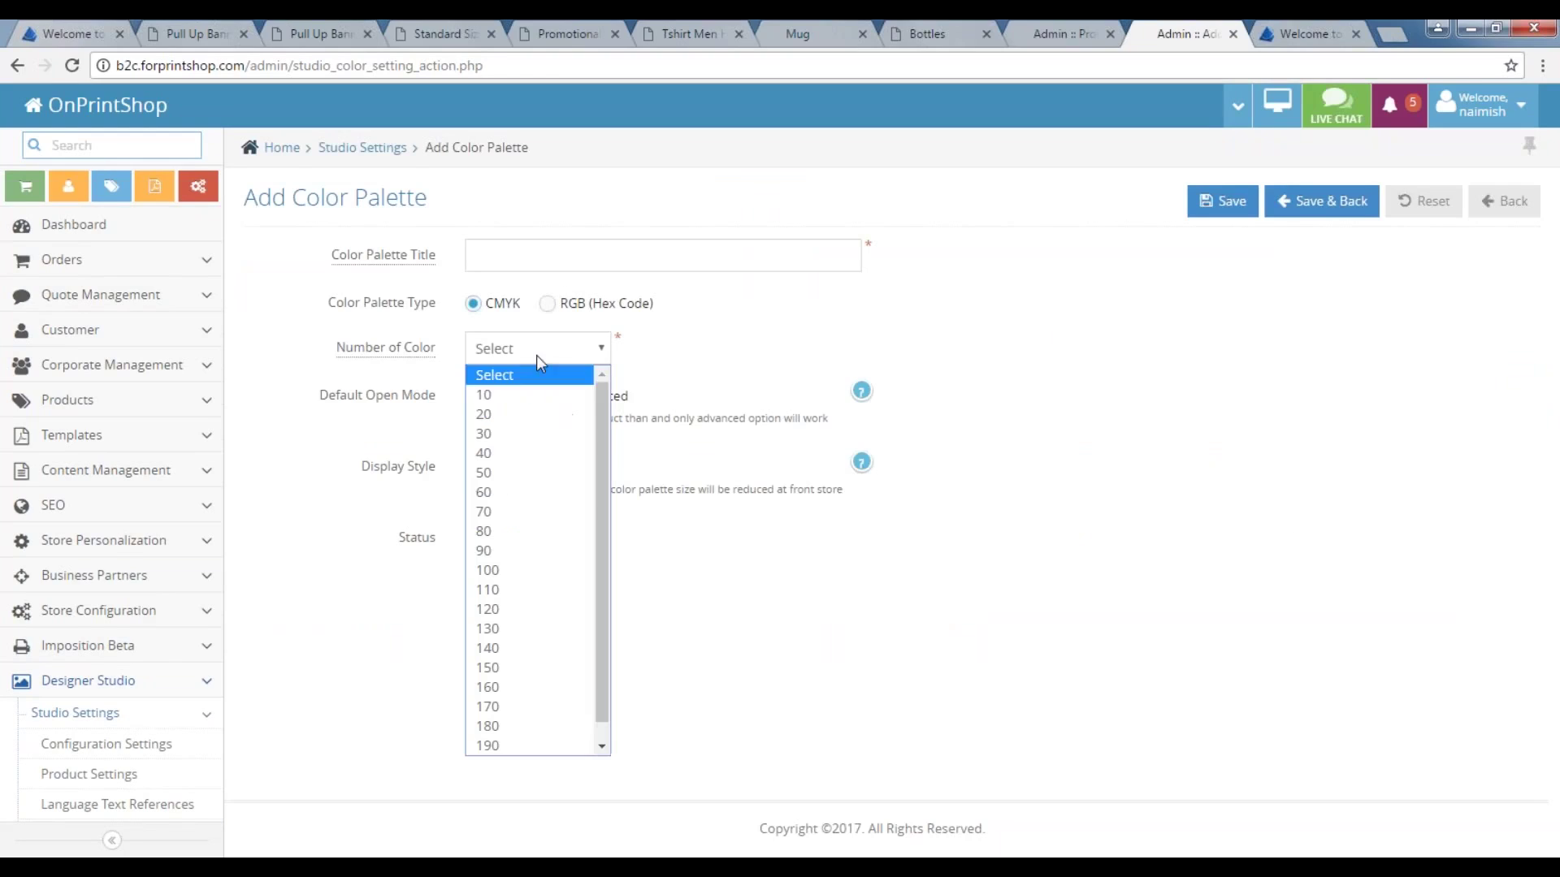
{"action": "left_click", "coordinate": [500, 407]}
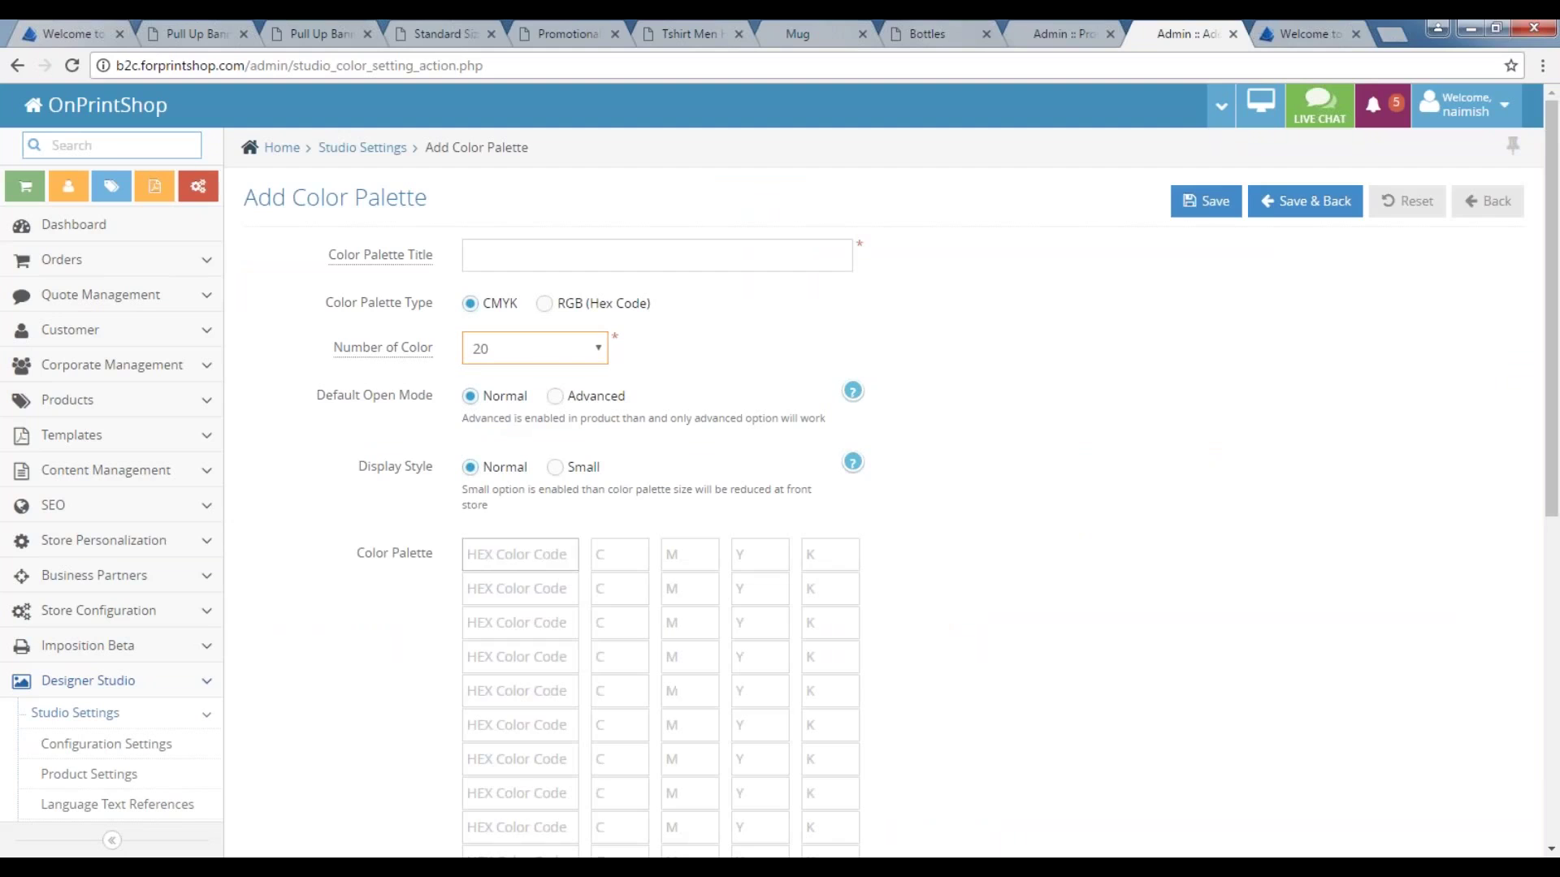
{"action": "left_click", "coordinate": [520, 554]}
{"action": "left_click", "coordinate": [619, 554]}
{"action": "scroll", "coordinate": [616, 590], "scroll_direction": "down", "scroll_amount": 7}
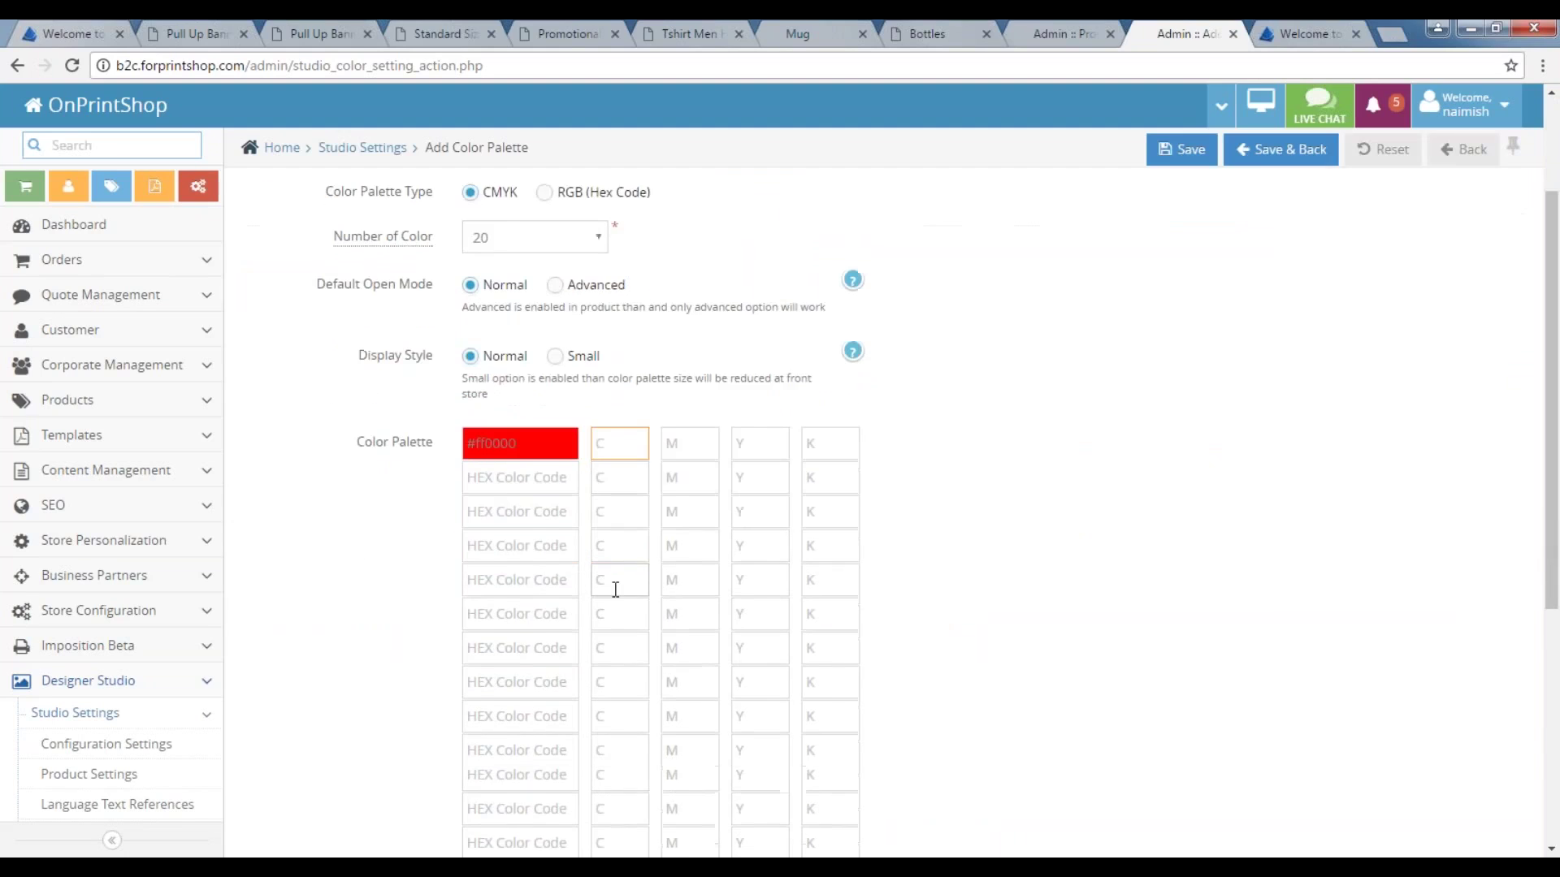
{"action": "scroll", "coordinate": [616, 590], "scroll_direction": "up", "scroll_amount": 7}
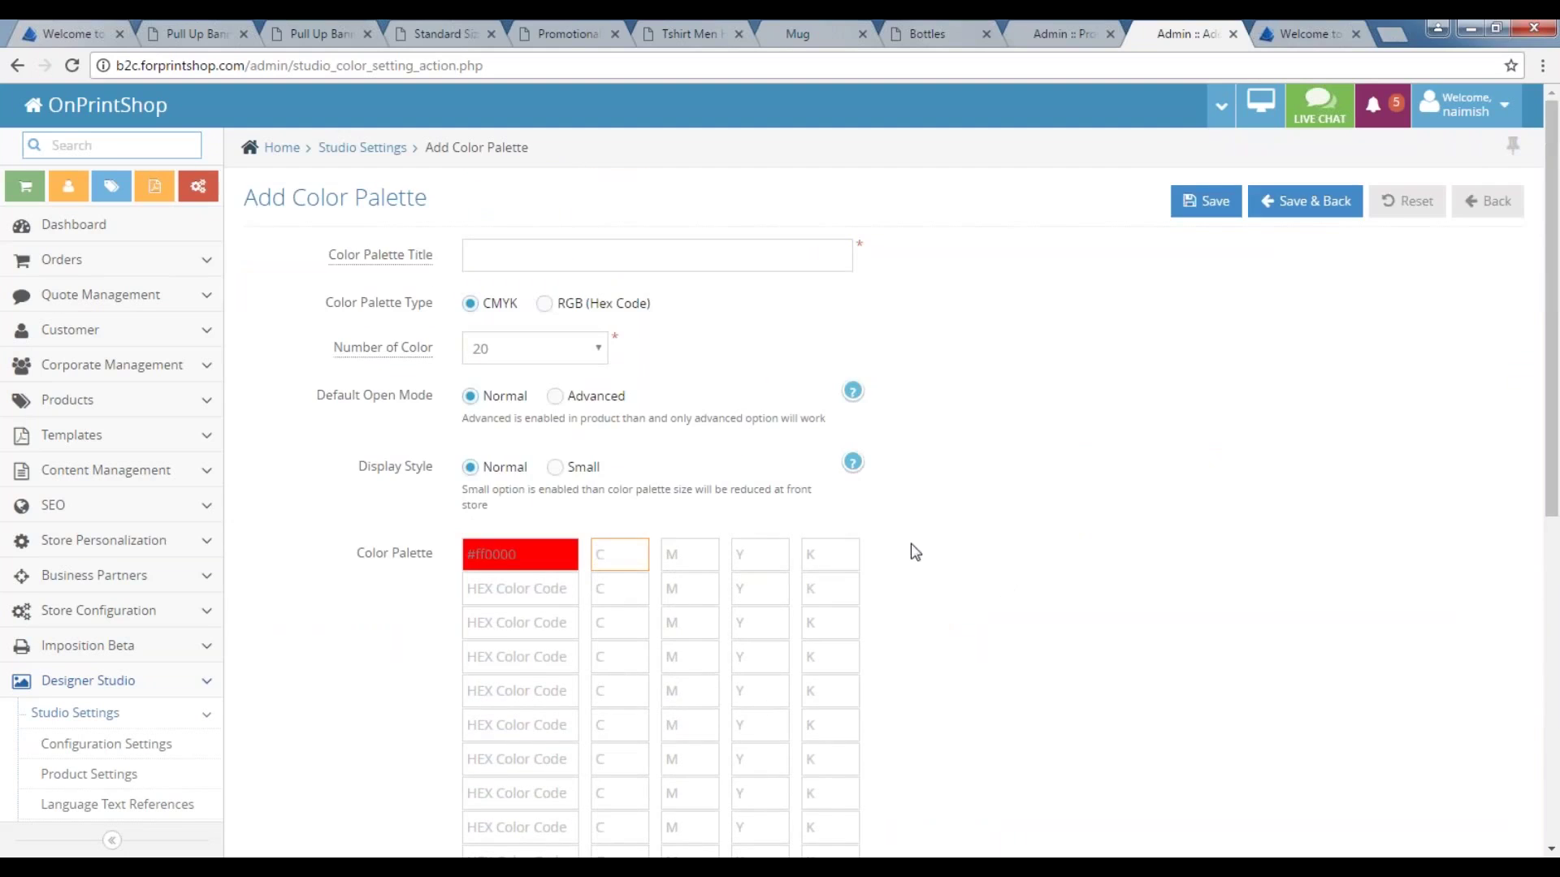
{"action": "scroll", "coordinate": [297, 714], "scroll_direction": "down", "scroll_amount": 1}
{"action": "scroll", "coordinate": [338, 700], "scroll_direction": "down", "scroll_amount": 1}
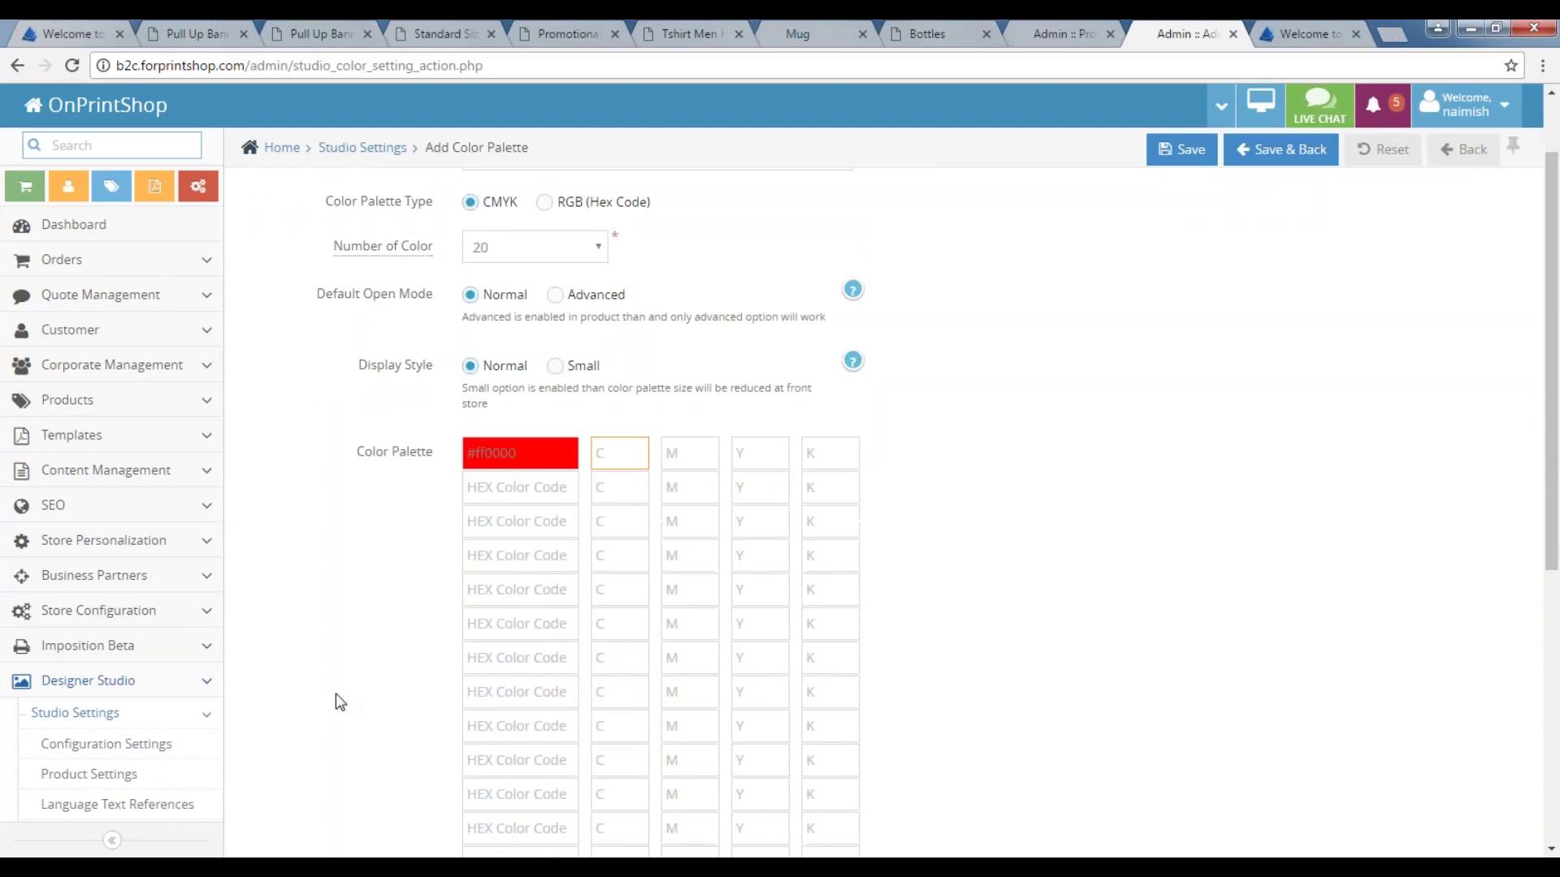
{"action": "scroll", "coordinate": [338, 700], "scroll_direction": "up", "scroll_amount": 2}
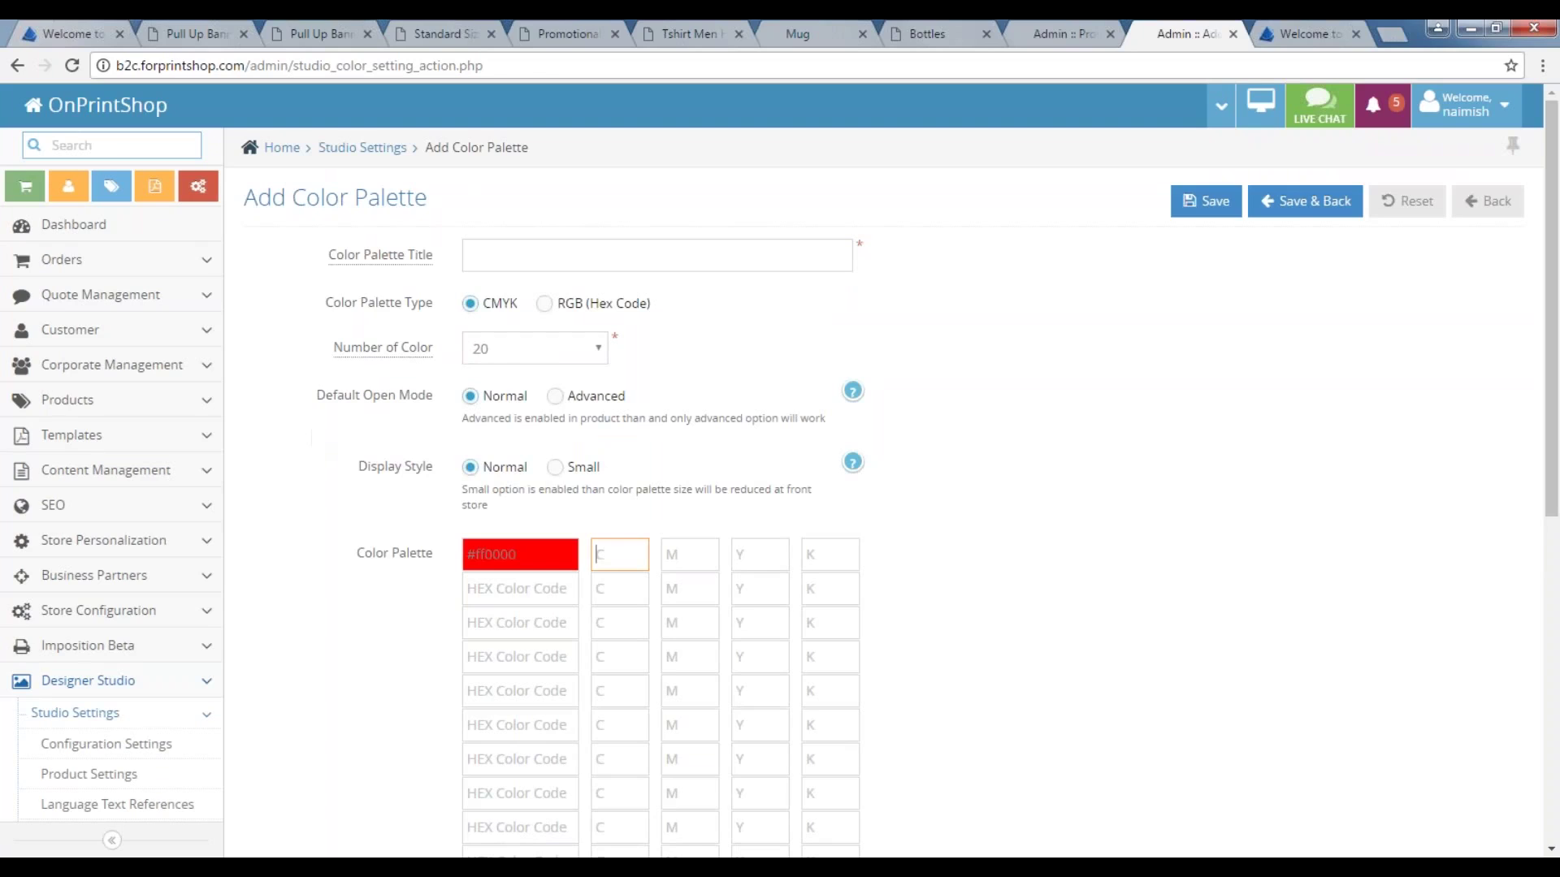
Go to Templates > Product Master Templates in the admin sidebar.
{"action": "left_click", "coordinate": [104, 439]}
{"action": "left_click", "coordinate": [88, 487]}
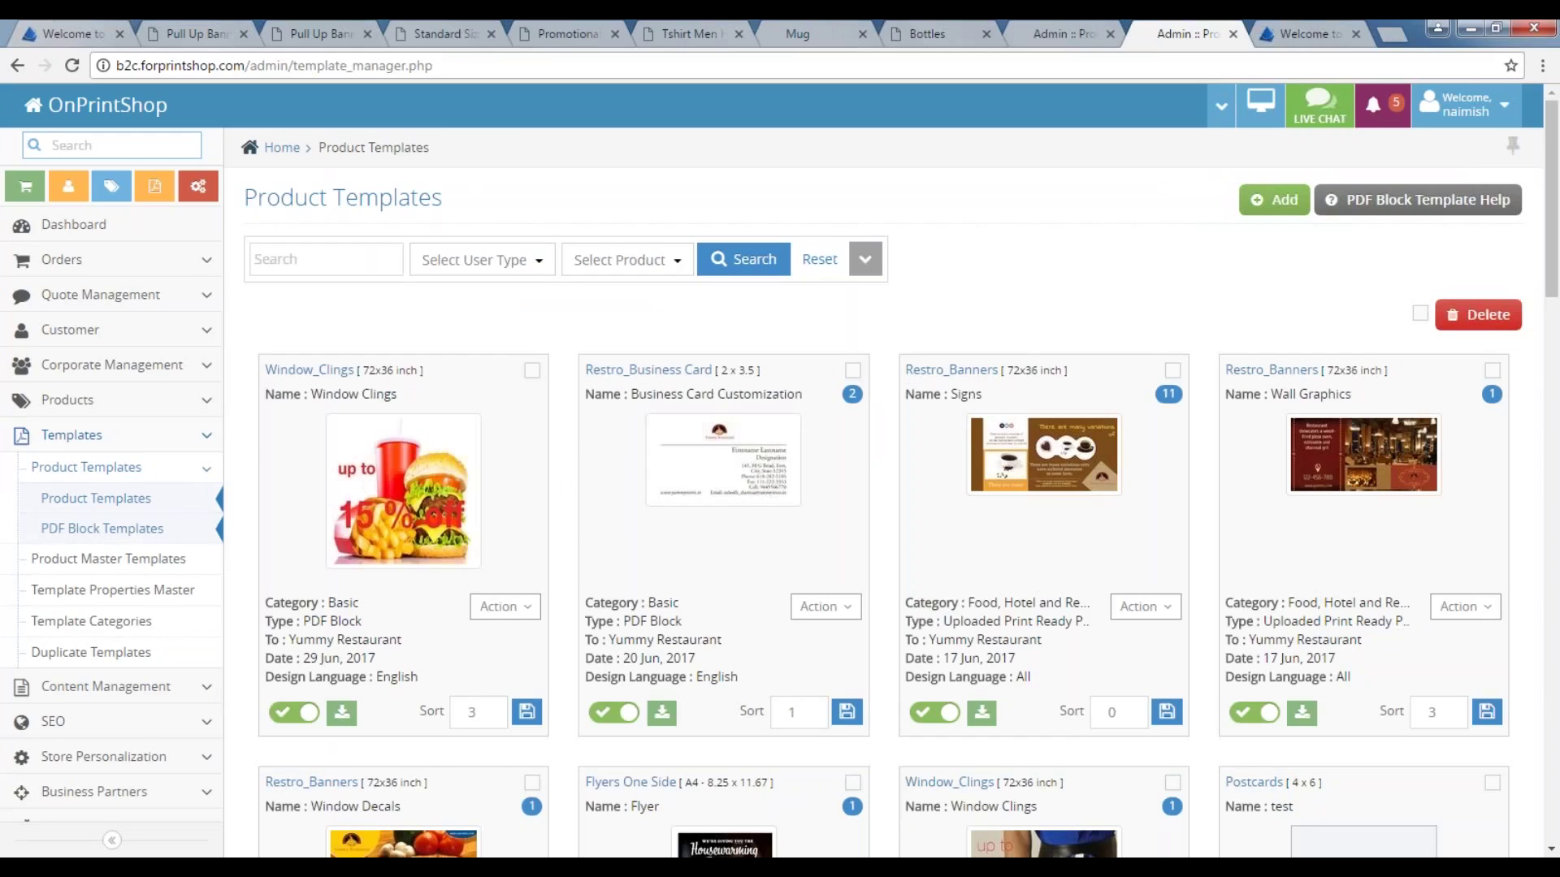
{"action": "left_click", "coordinate": [130, 558]}
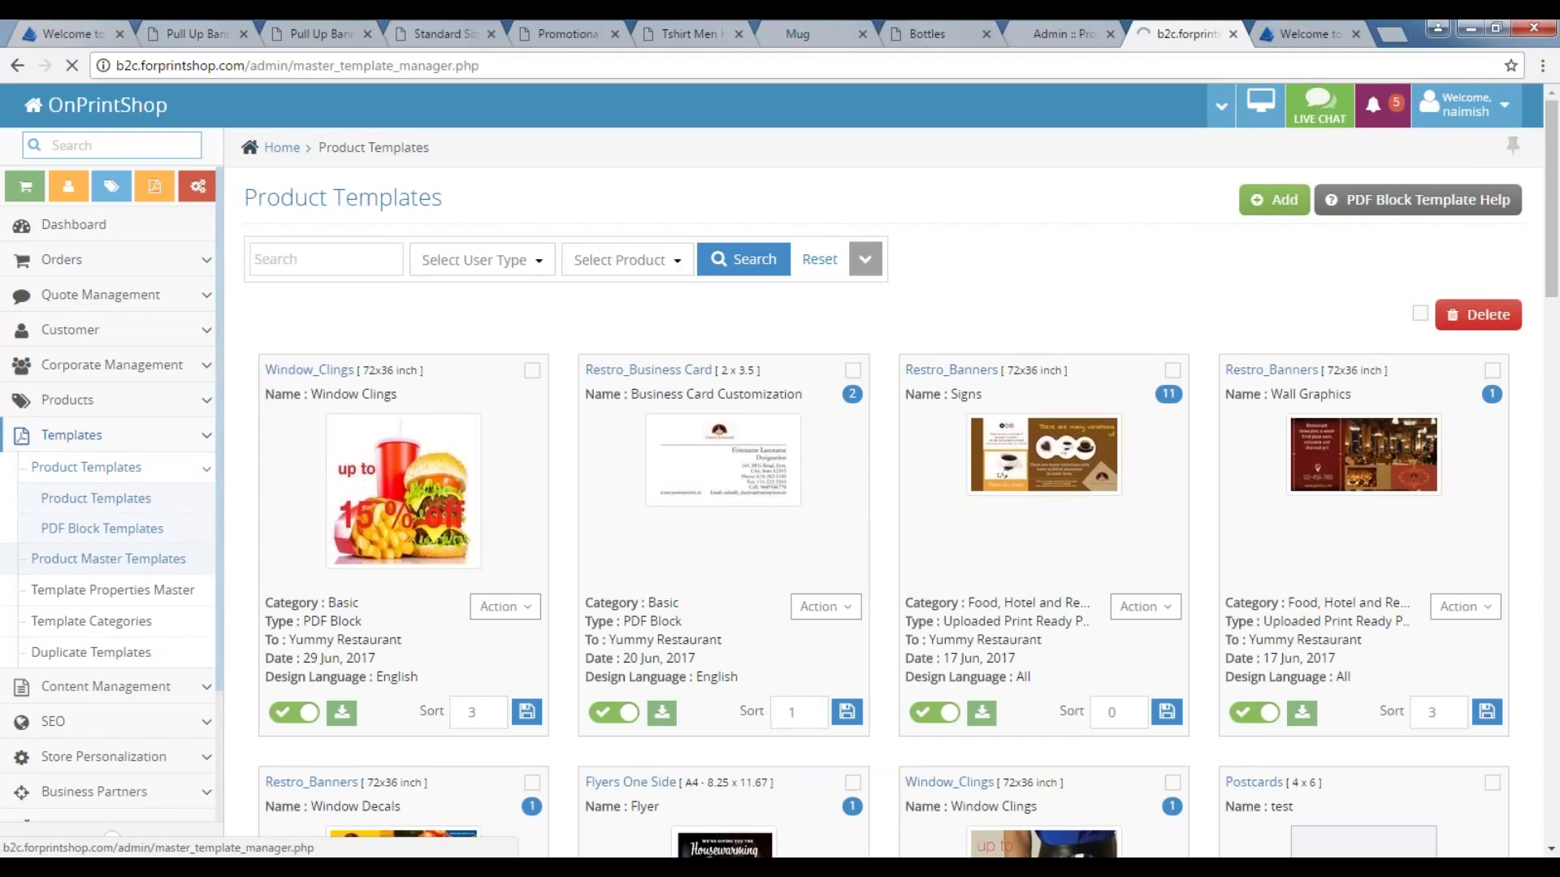
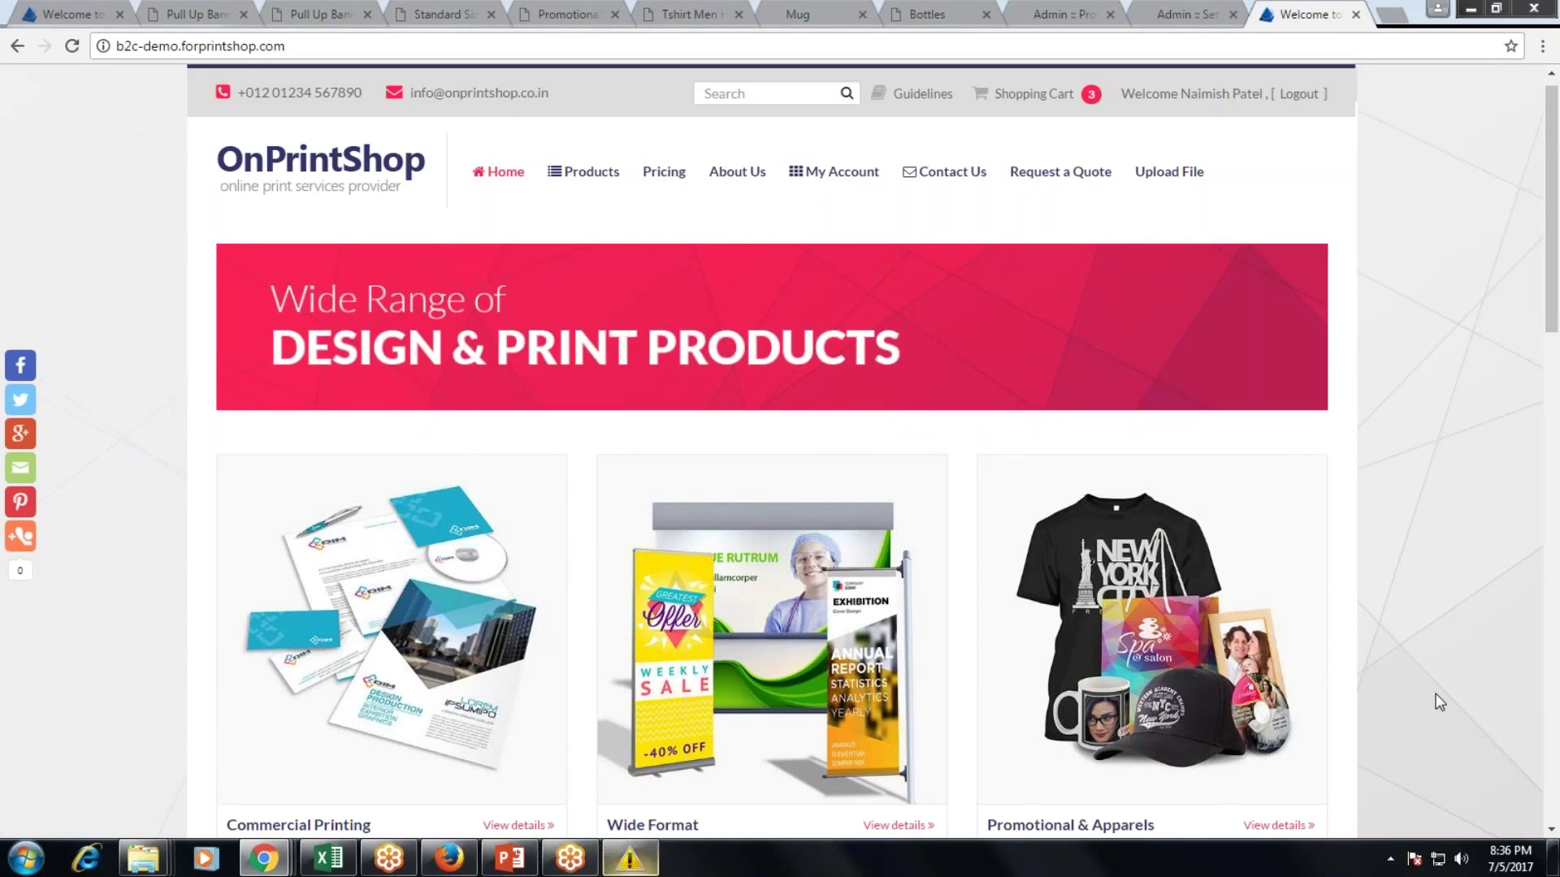
Check My Account's Quotes list for the pending Exhibition Banner quote (10, 15, 20 quantities).
{"action": "scroll", "coordinate": [1436, 702], "scroll_direction": "down", "scroll_amount": 3}
{"action": "scroll", "coordinate": [1439, 702], "scroll_direction": "down", "scroll_amount": 13}
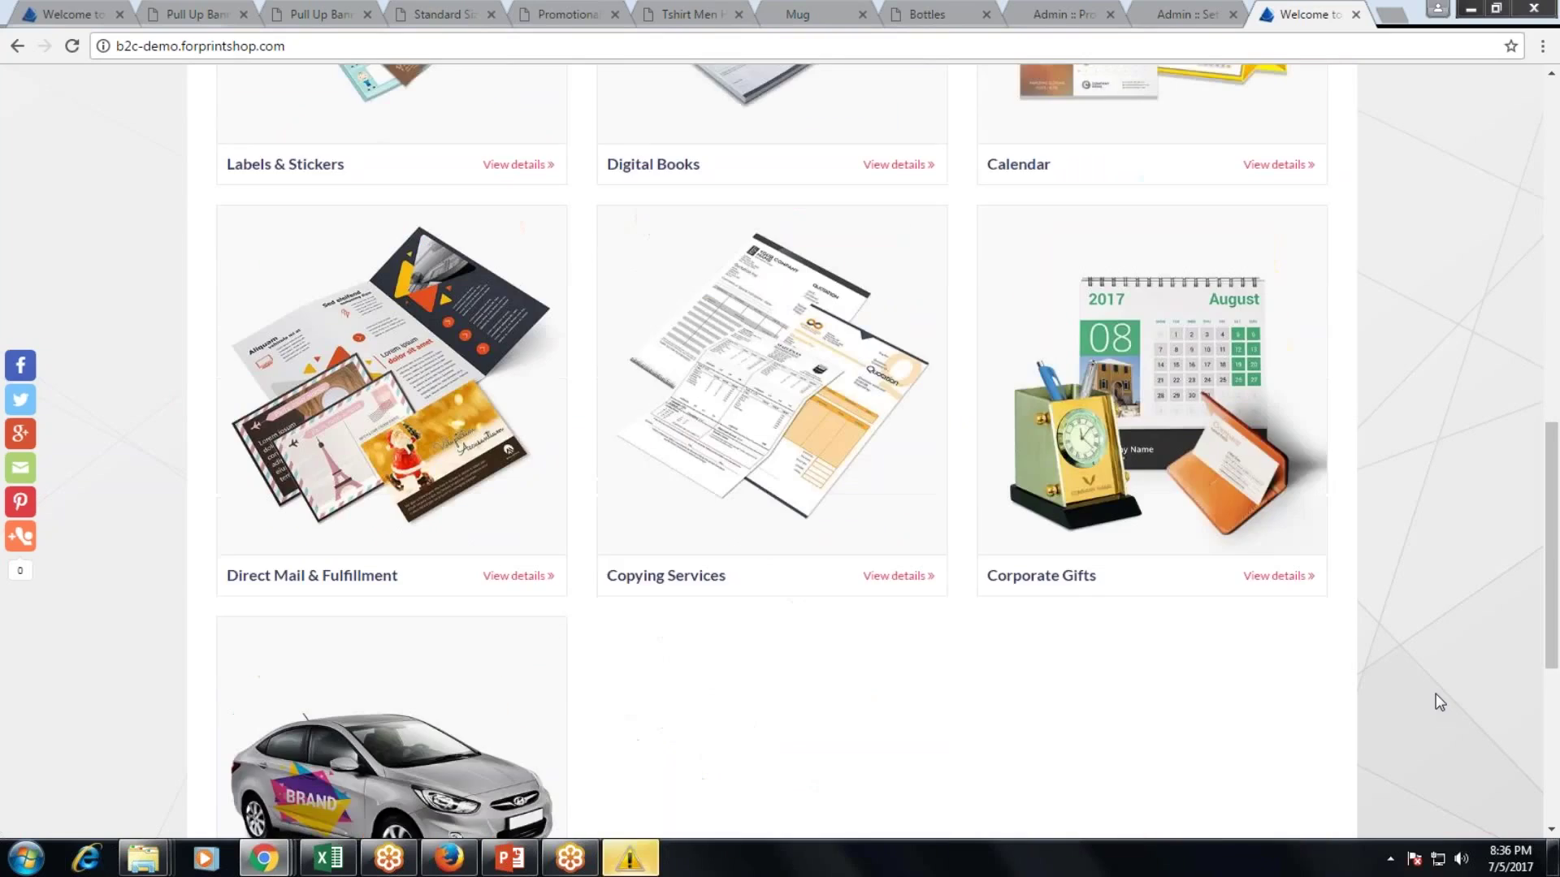
{"action": "scroll", "coordinate": [1439, 701], "scroll_direction": "down", "scroll_amount": 2}
{"action": "scroll", "coordinate": [1436, 700], "scroll_direction": "up", "scroll_amount": 3}
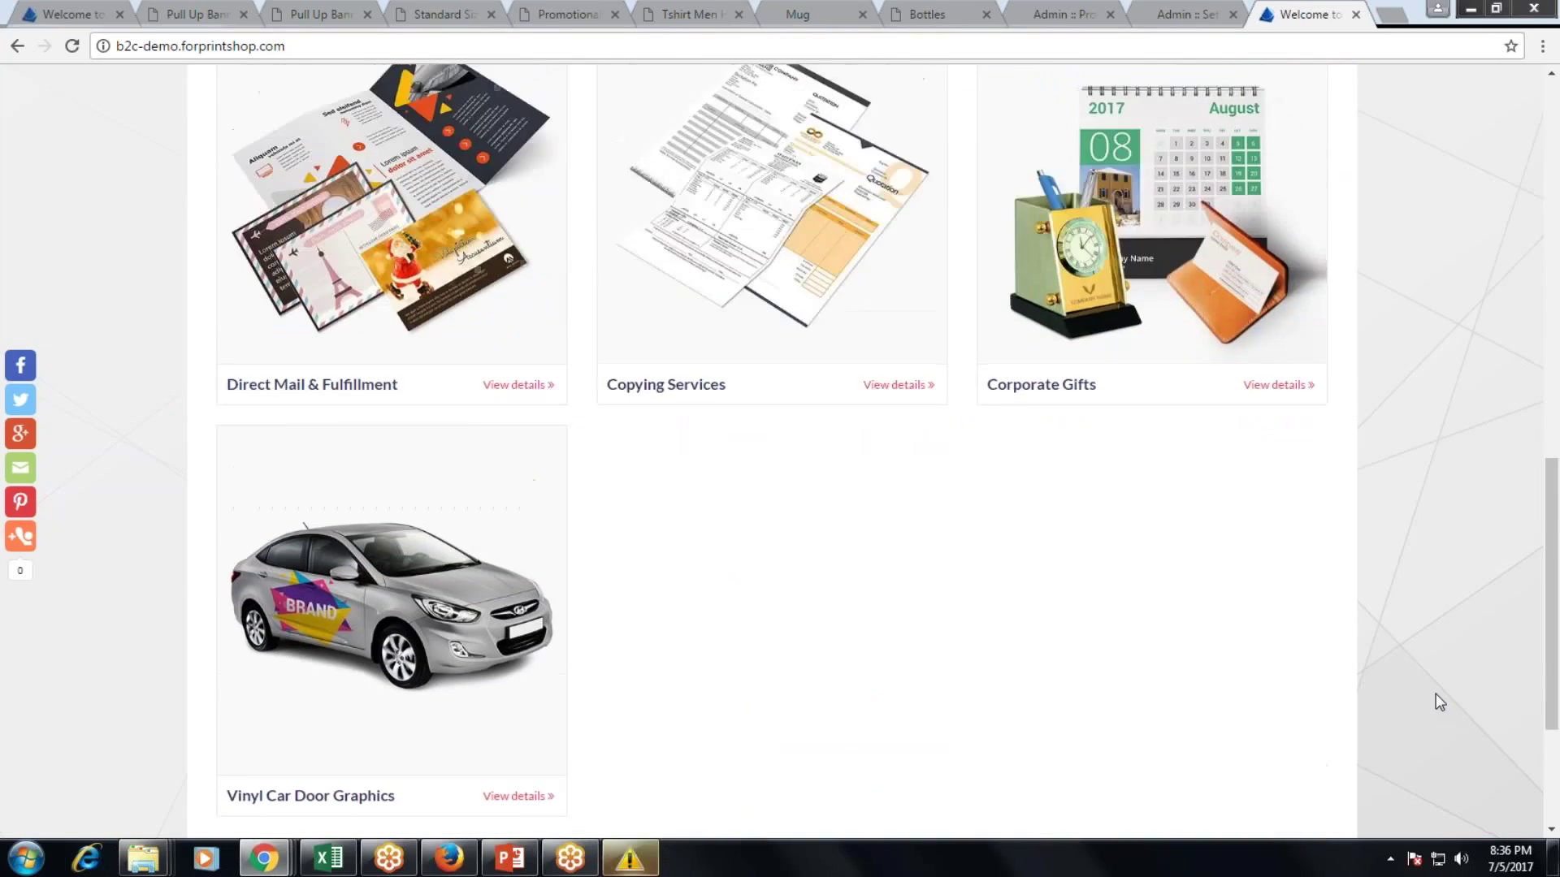
{"action": "scroll", "coordinate": [1440, 702], "scroll_direction": "up", "scroll_amount": 14}
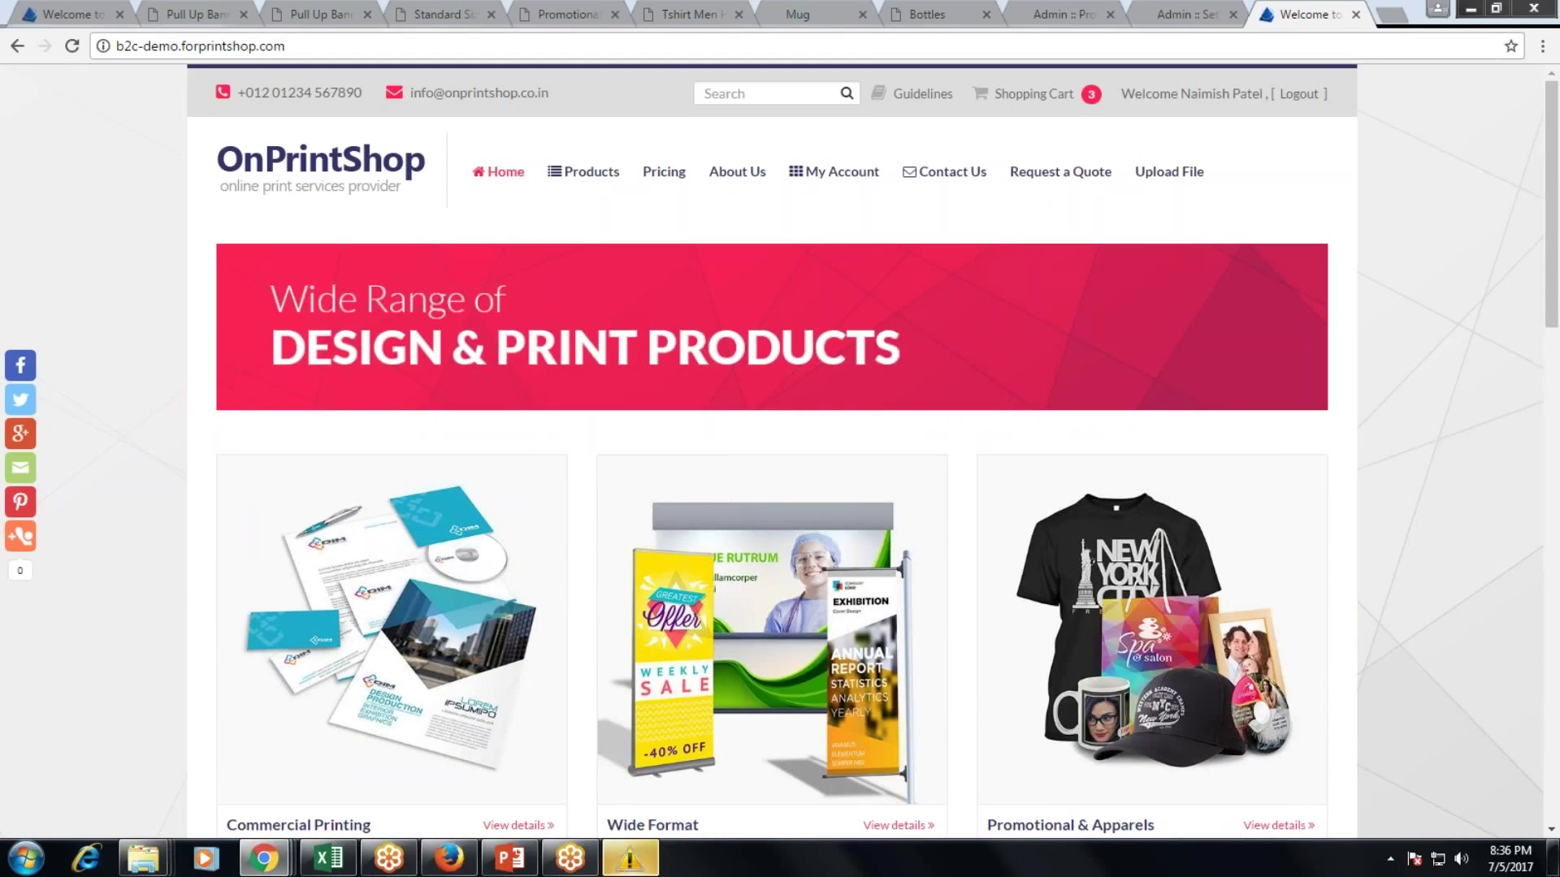
{"action": "left_click", "coordinate": [846, 184]}
{"action": "left_click", "coordinate": [835, 208]}
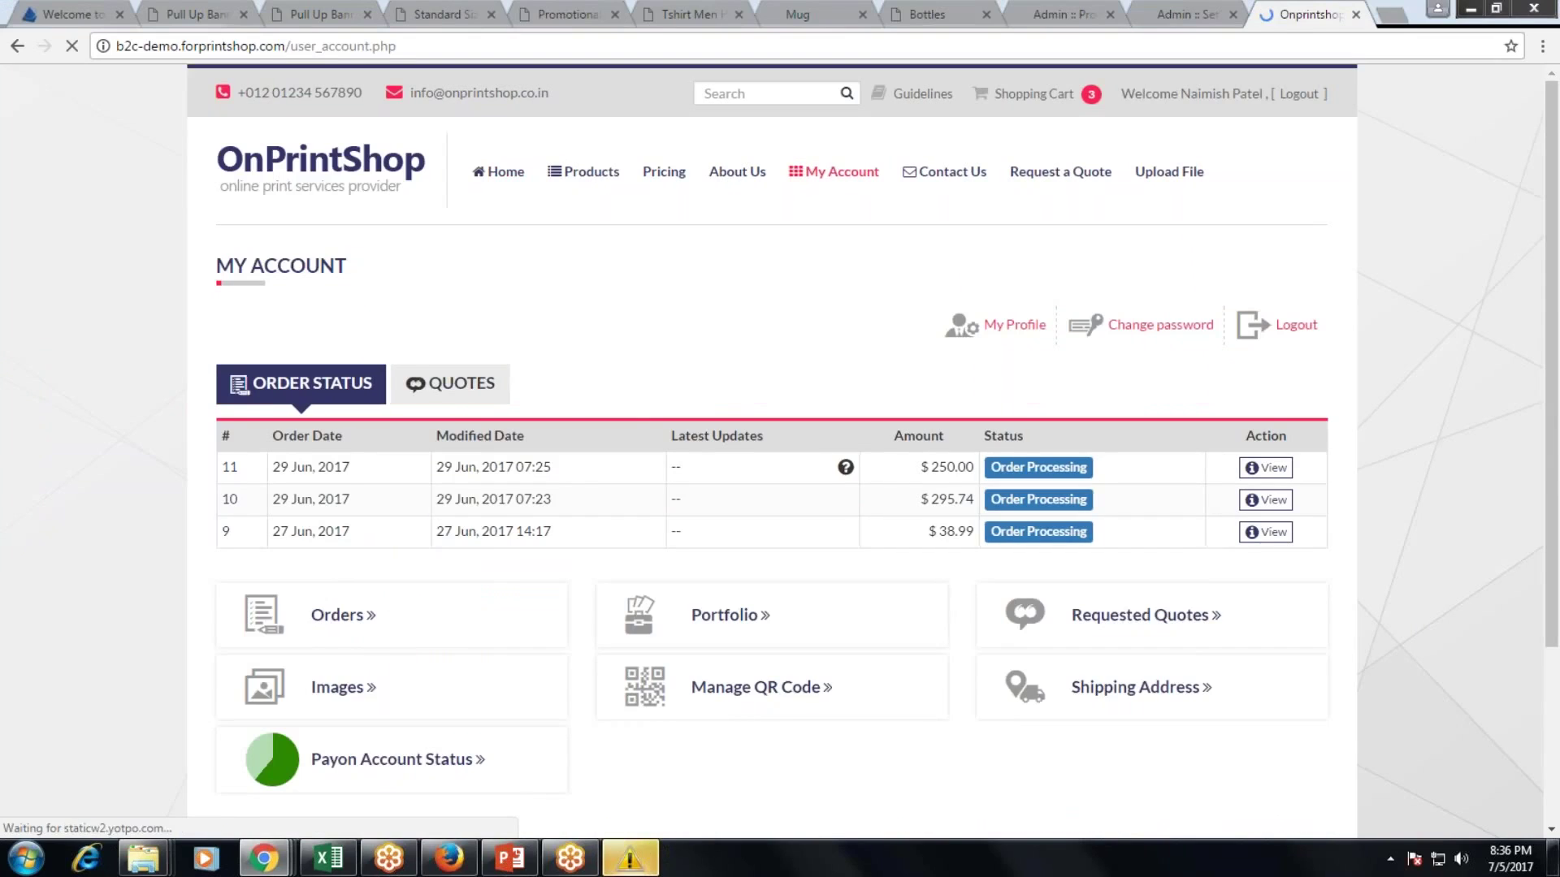
{"action": "left_click", "coordinate": [454, 385]}
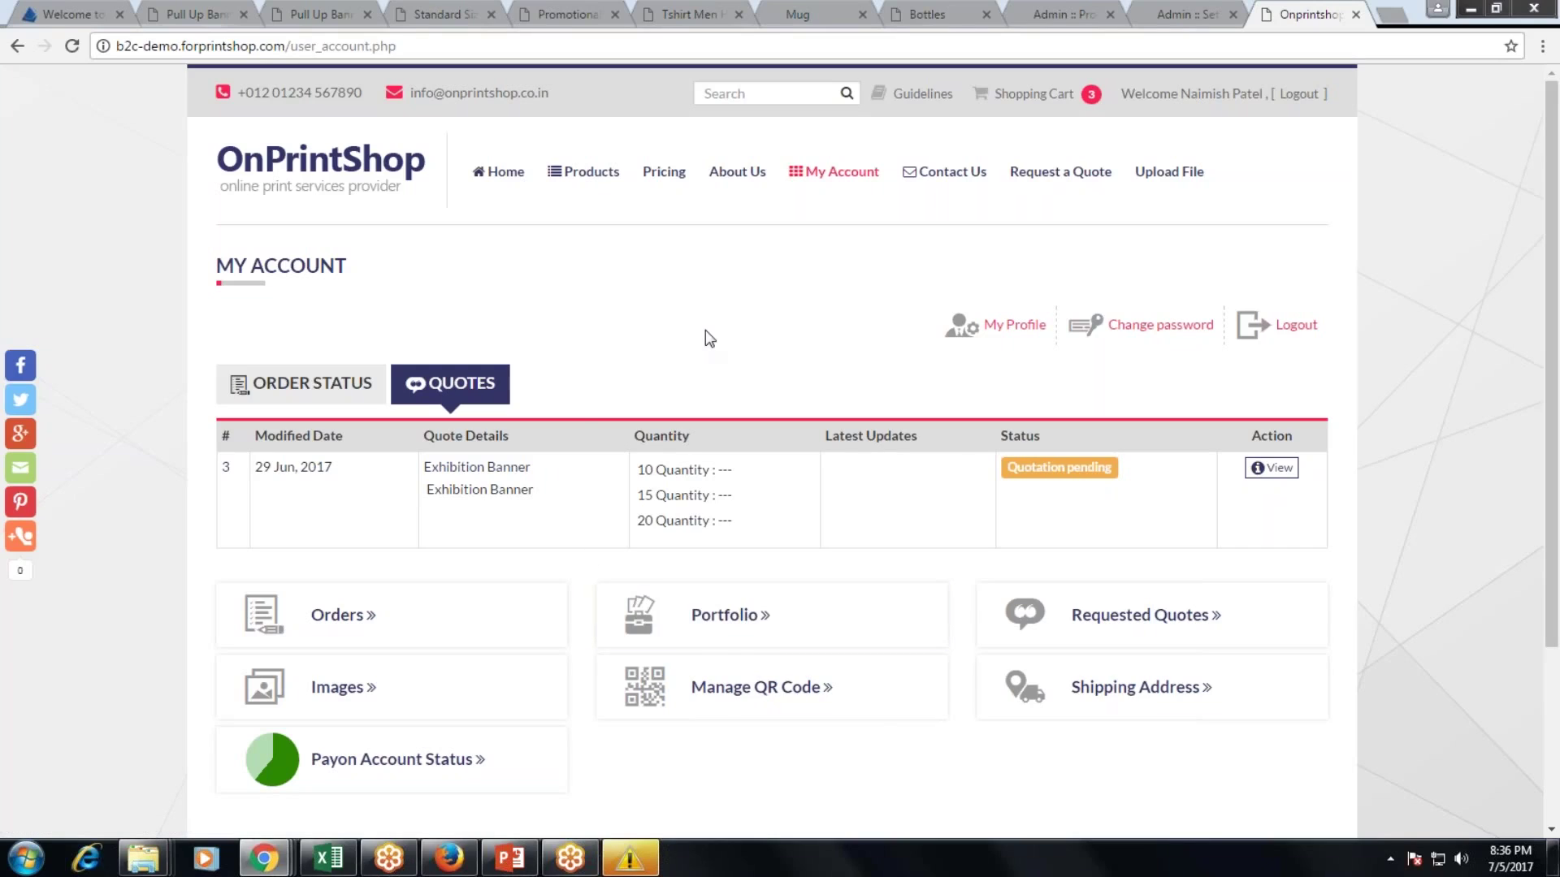
{"action": "left_click", "coordinate": [449, 859]}
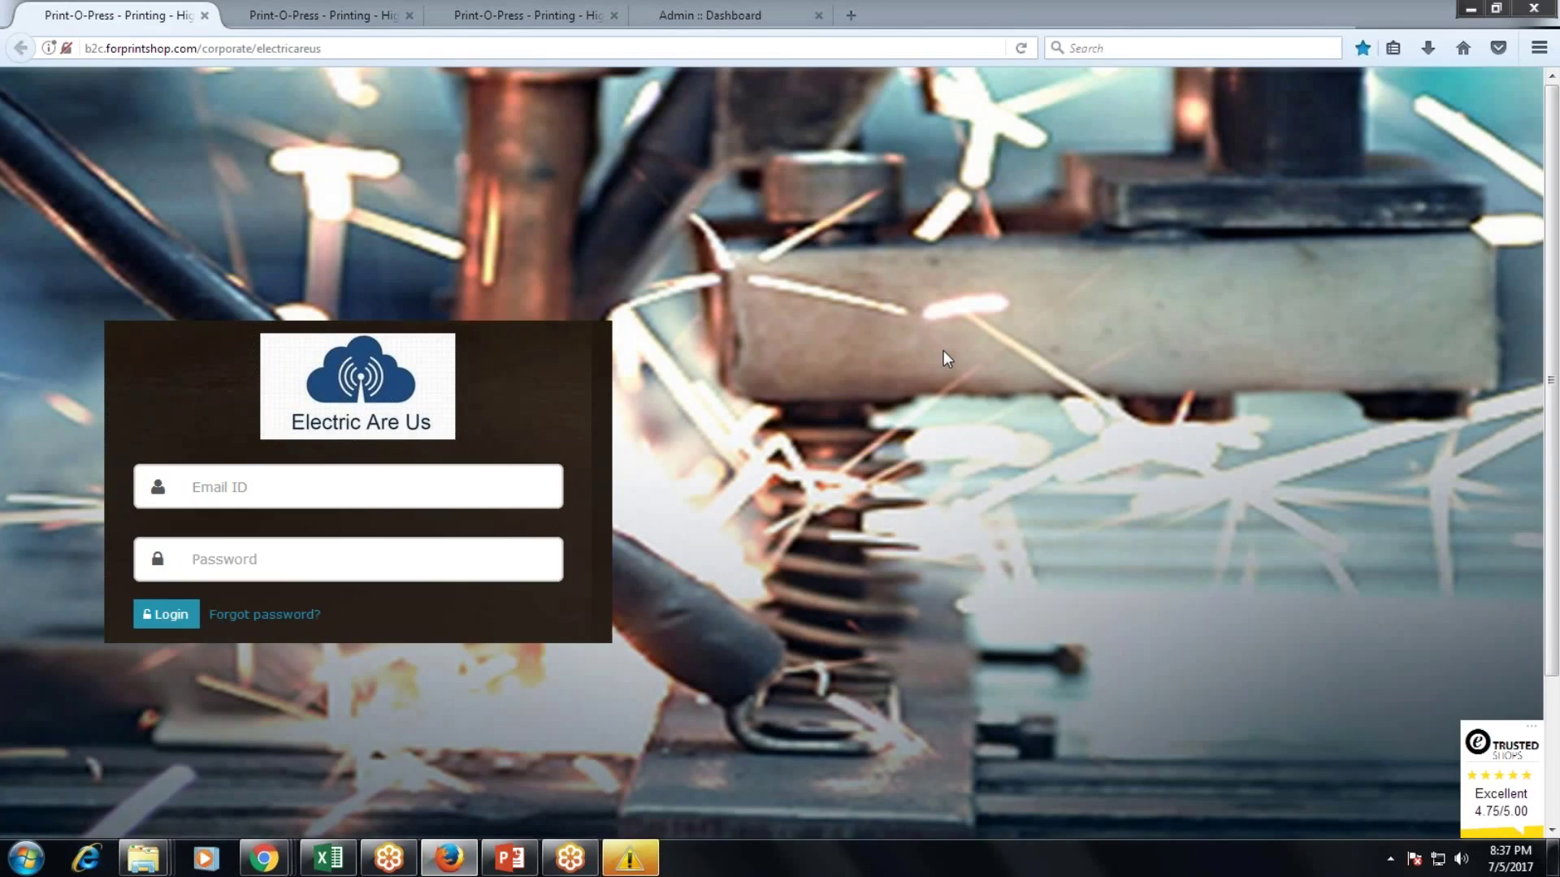
Sign in to the Yummy Restaurant corporate store with the saved restaurant user's login.
{"action": "left_click", "coordinate": [283, 29]}
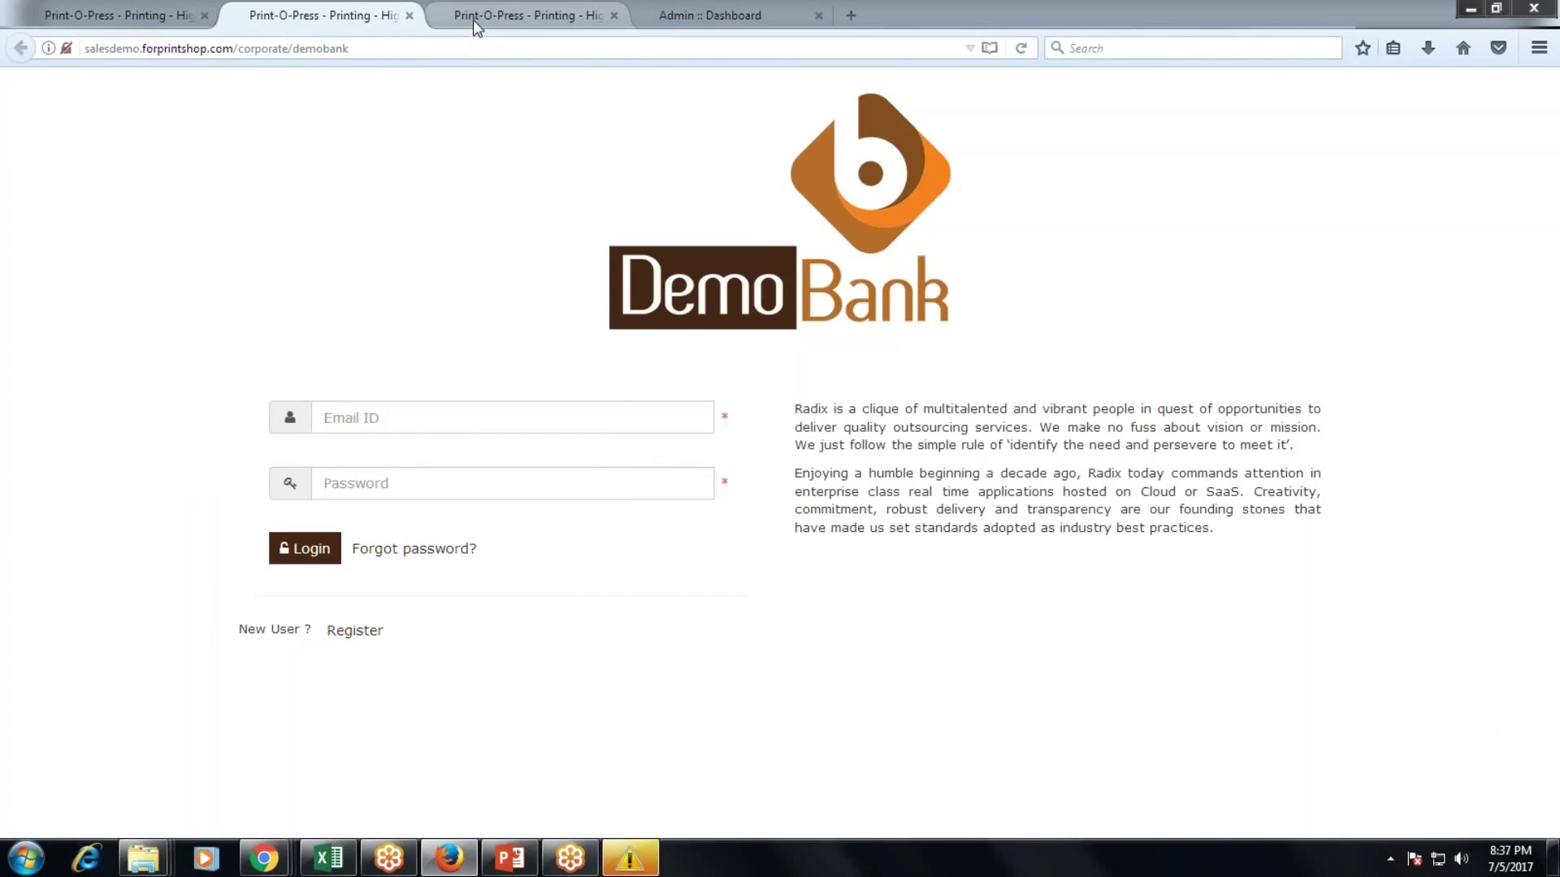
{"action": "left_click", "coordinate": [472, 20]}
{"action": "left_click", "coordinate": [369, 503]}
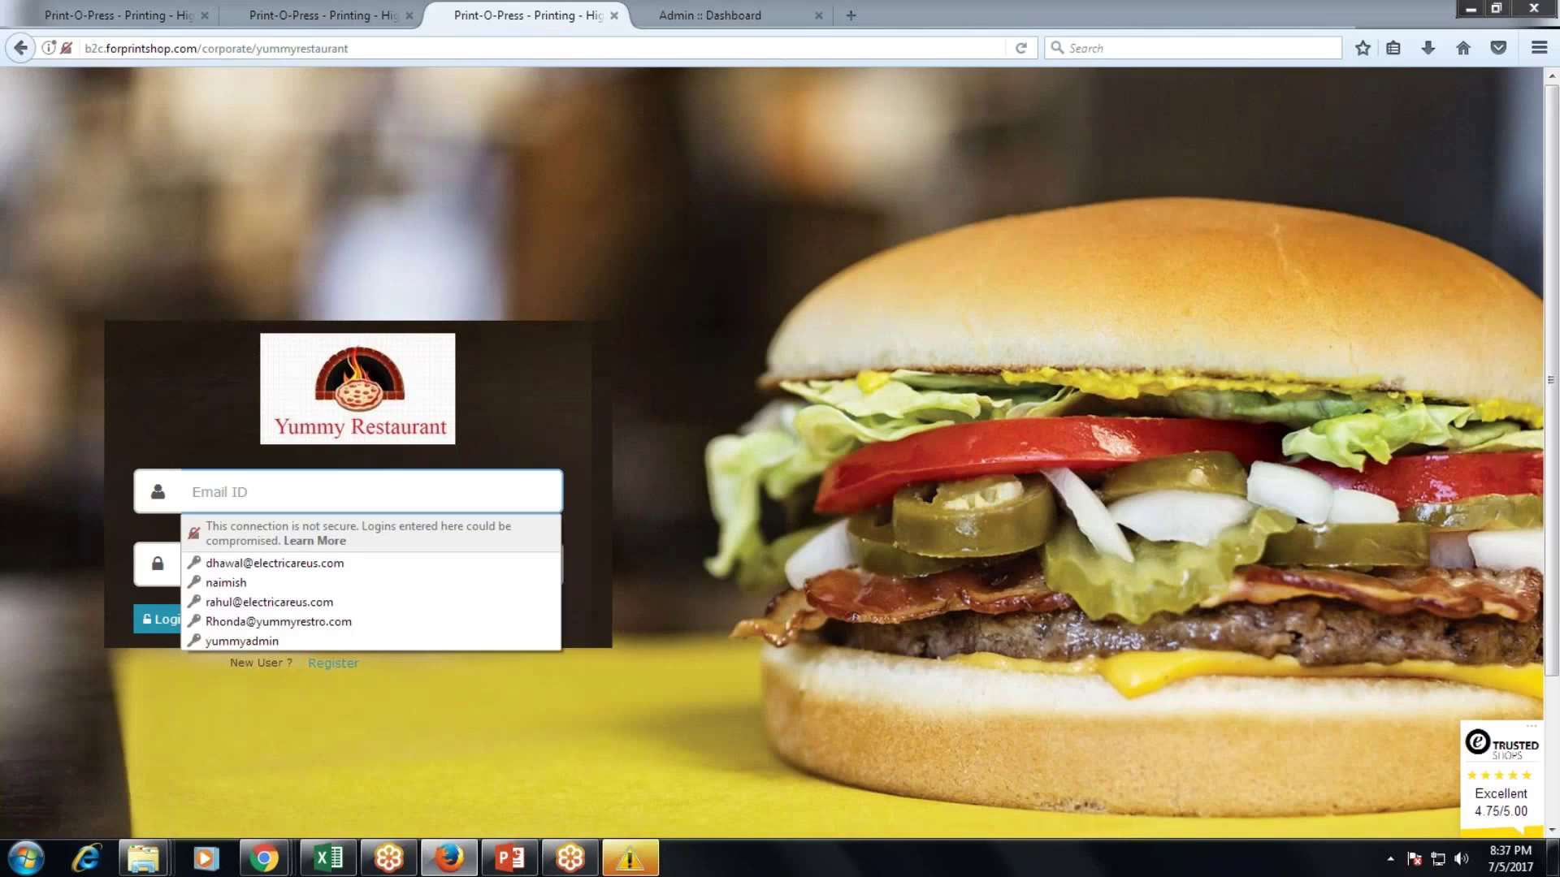
{"action": "left_click", "coordinate": [308, 622]}
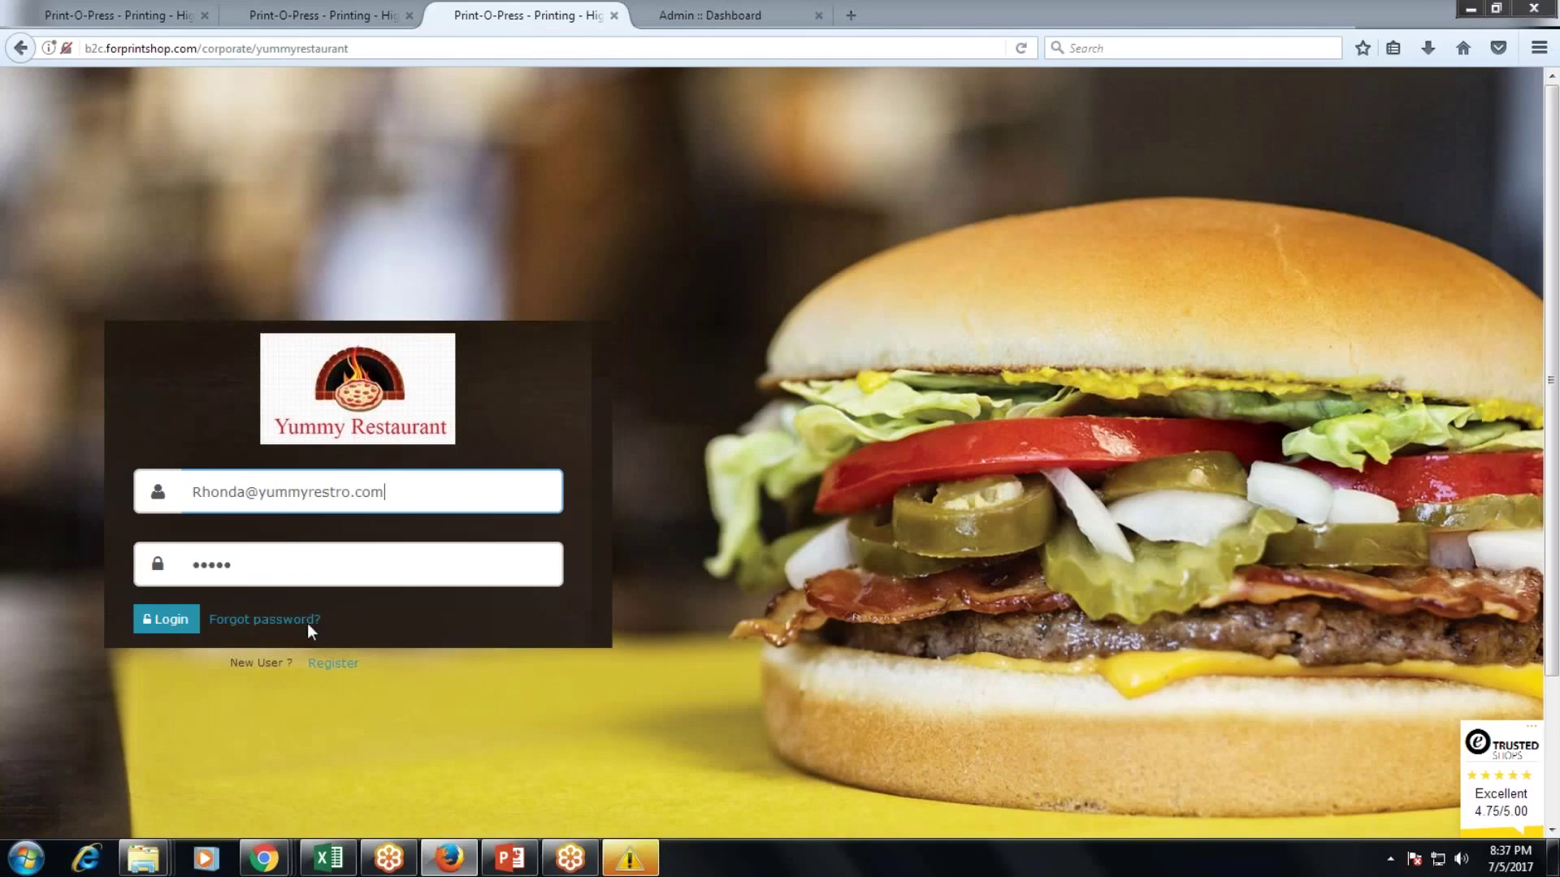
{"action": "left_click", "coordinate": [183, 624]}
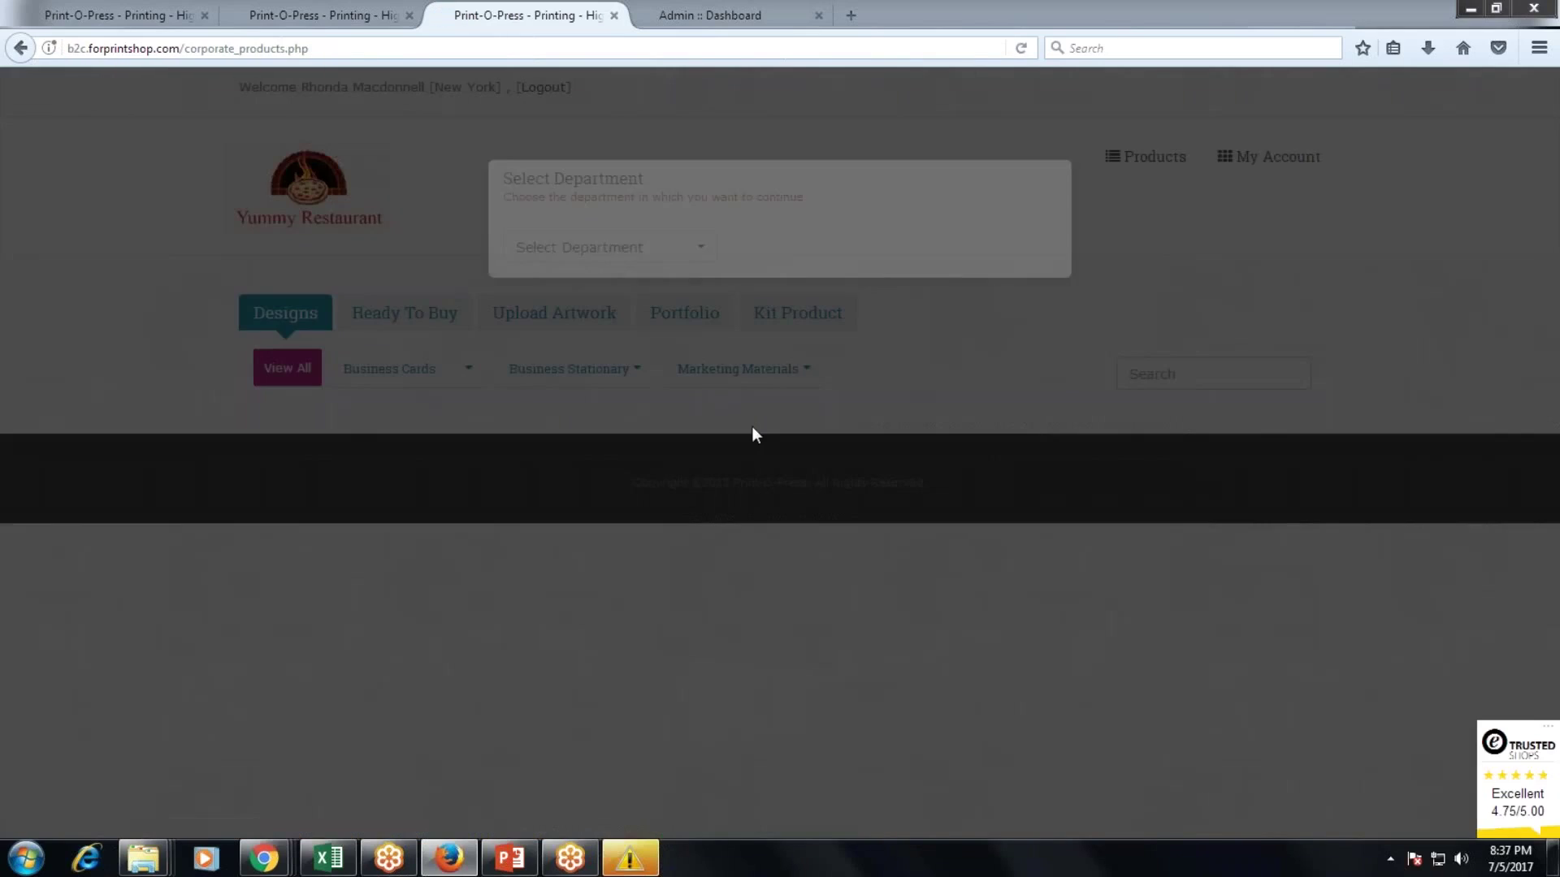
Choose Ohio as the department in the department dialog.
{"action": "left_click", "coordinate": [569, 272]}
{"action": "left_click", "coordinate": [535, 342]}
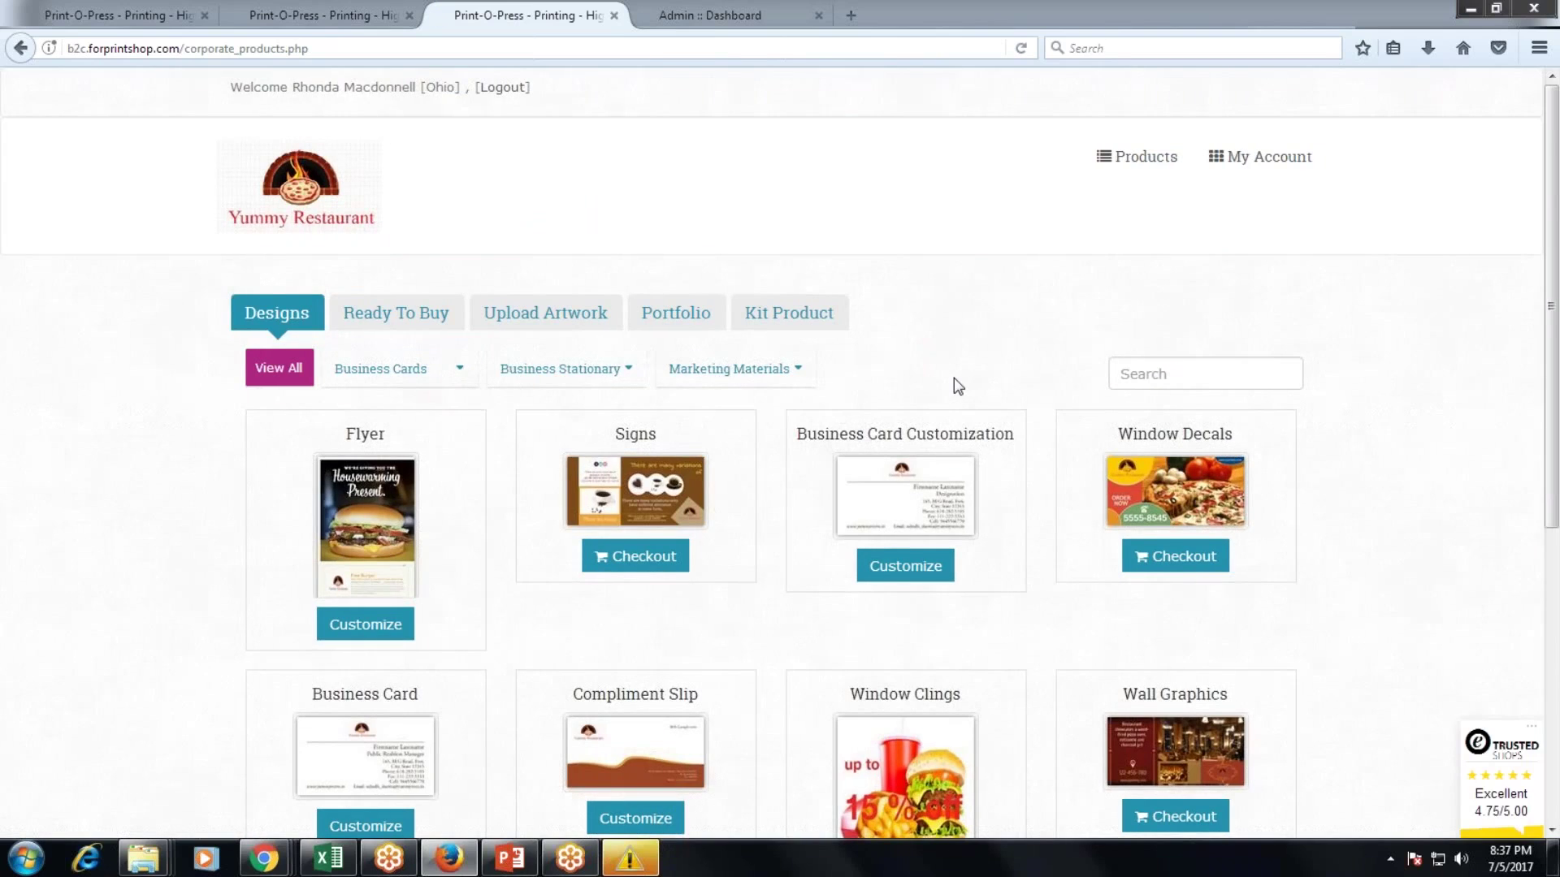
{"action": "scroll", "coordinate": [954, 377], "scroll_direction": "down", "scroll_amount": 5}
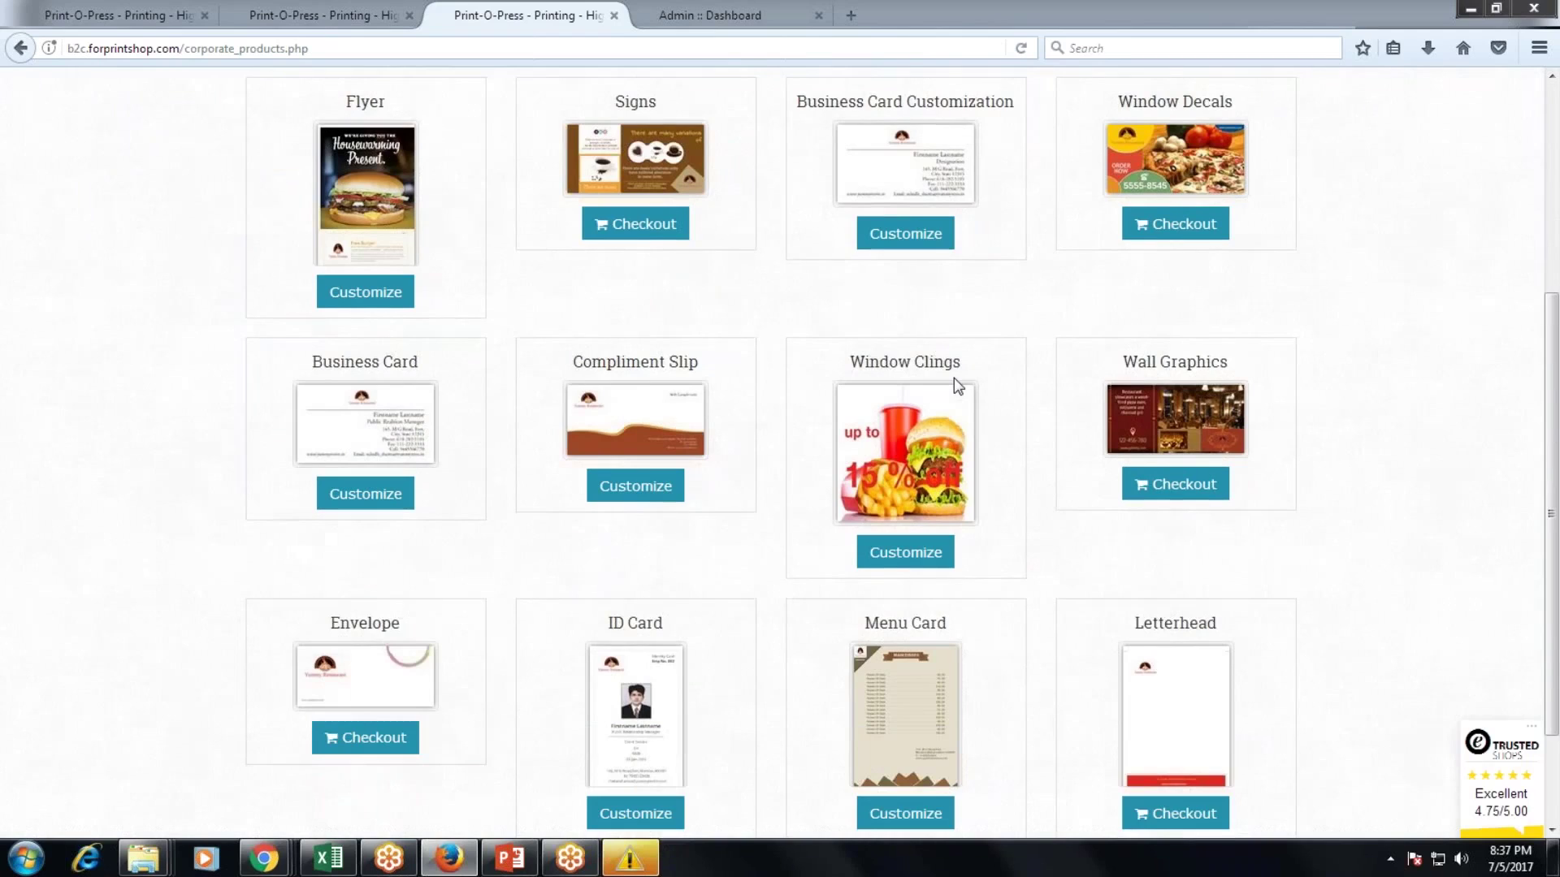
Preview the Business Card Customization in a new tab, filled from a stored employee profile.
{"action": "right_click", "coordinate": [901, 233]}
{"action": "key", "text": "Escape"}
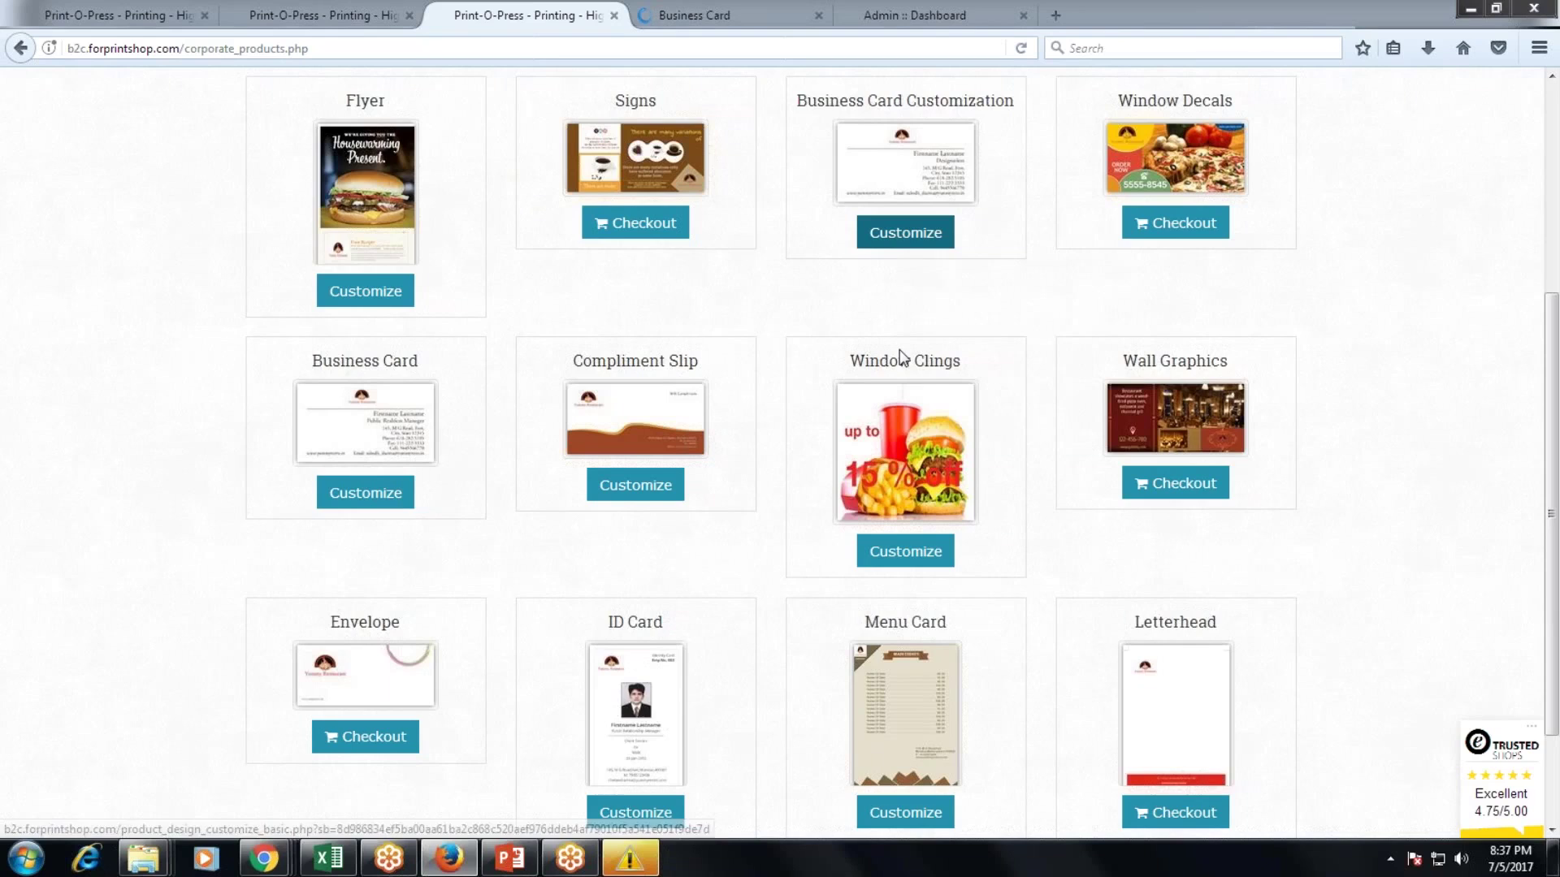
{"action": "scroll", "coordinate": [899, 353], "scroll_direction": "up", "scroll_amount": 2}
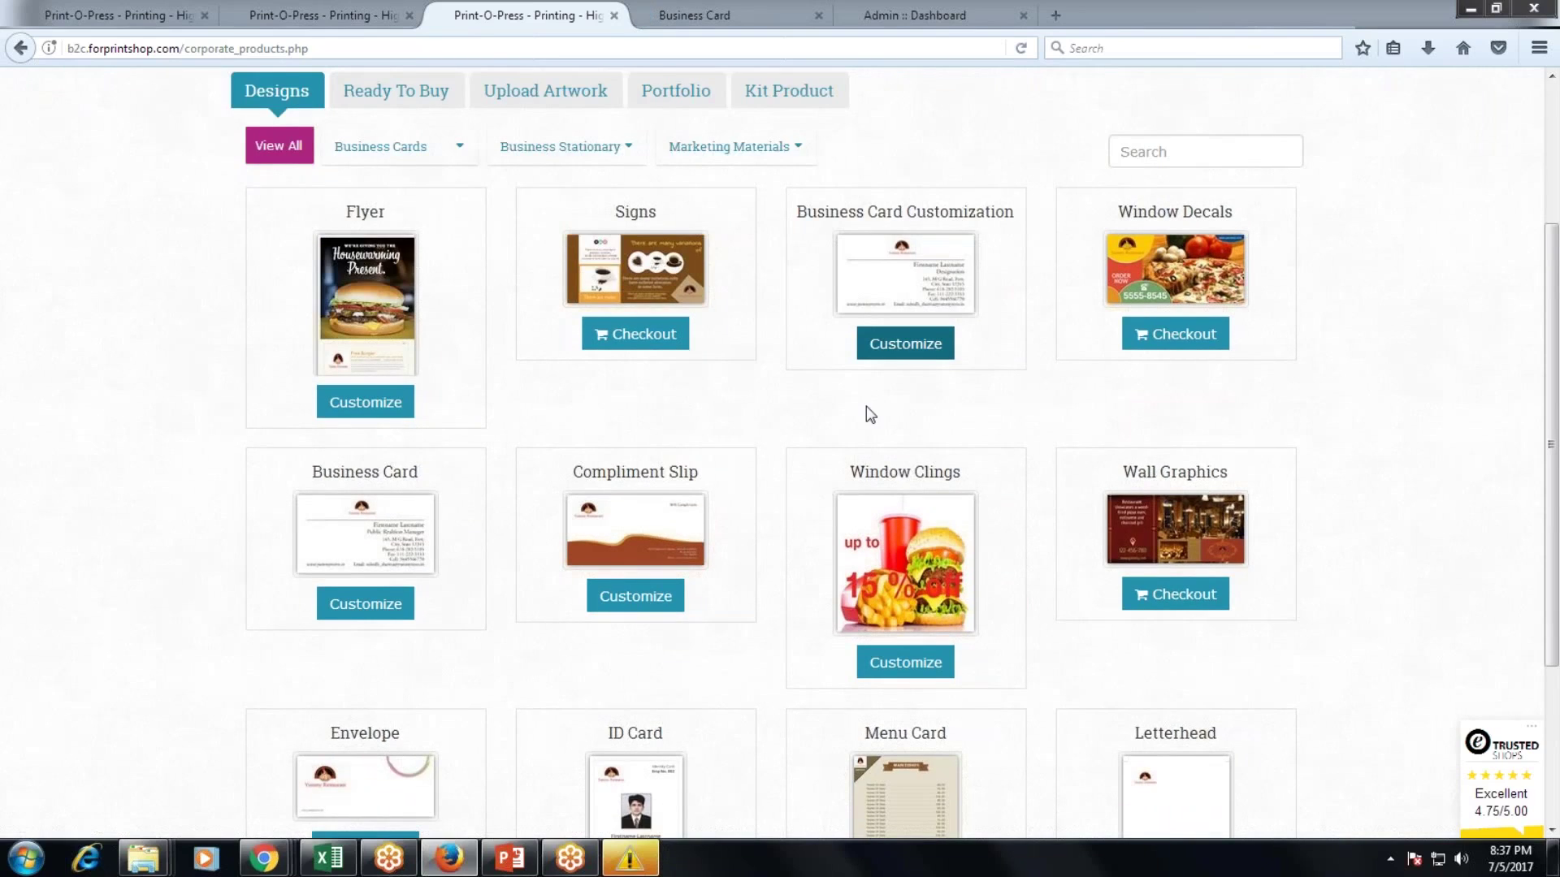
{"action": "key", "text": "ctrl+Tab"}
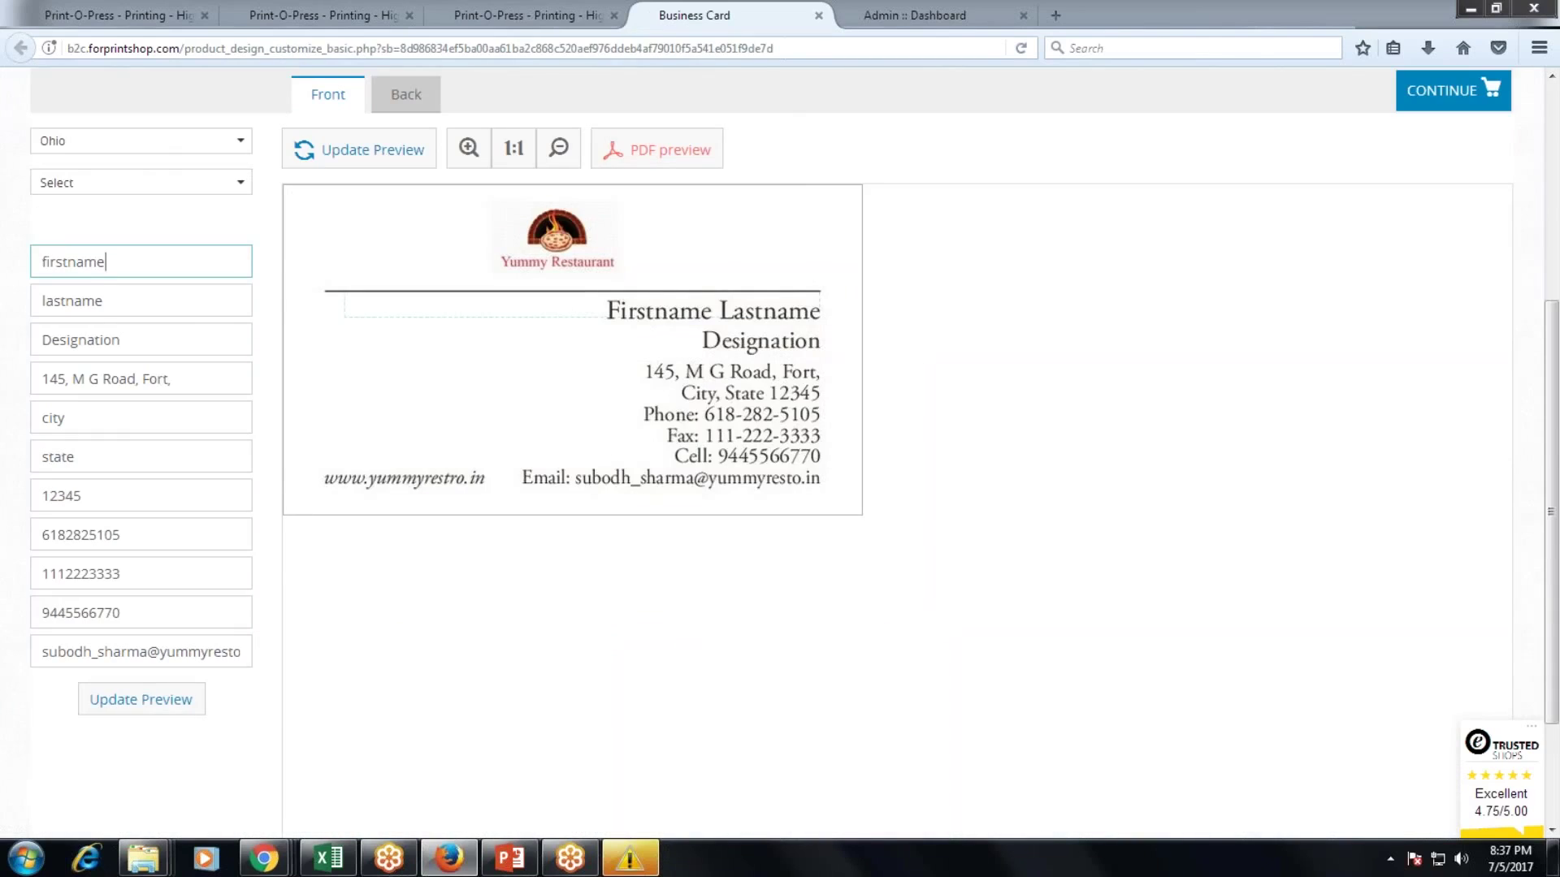
{"action": "left_click", "coordinate": [142, 182]}
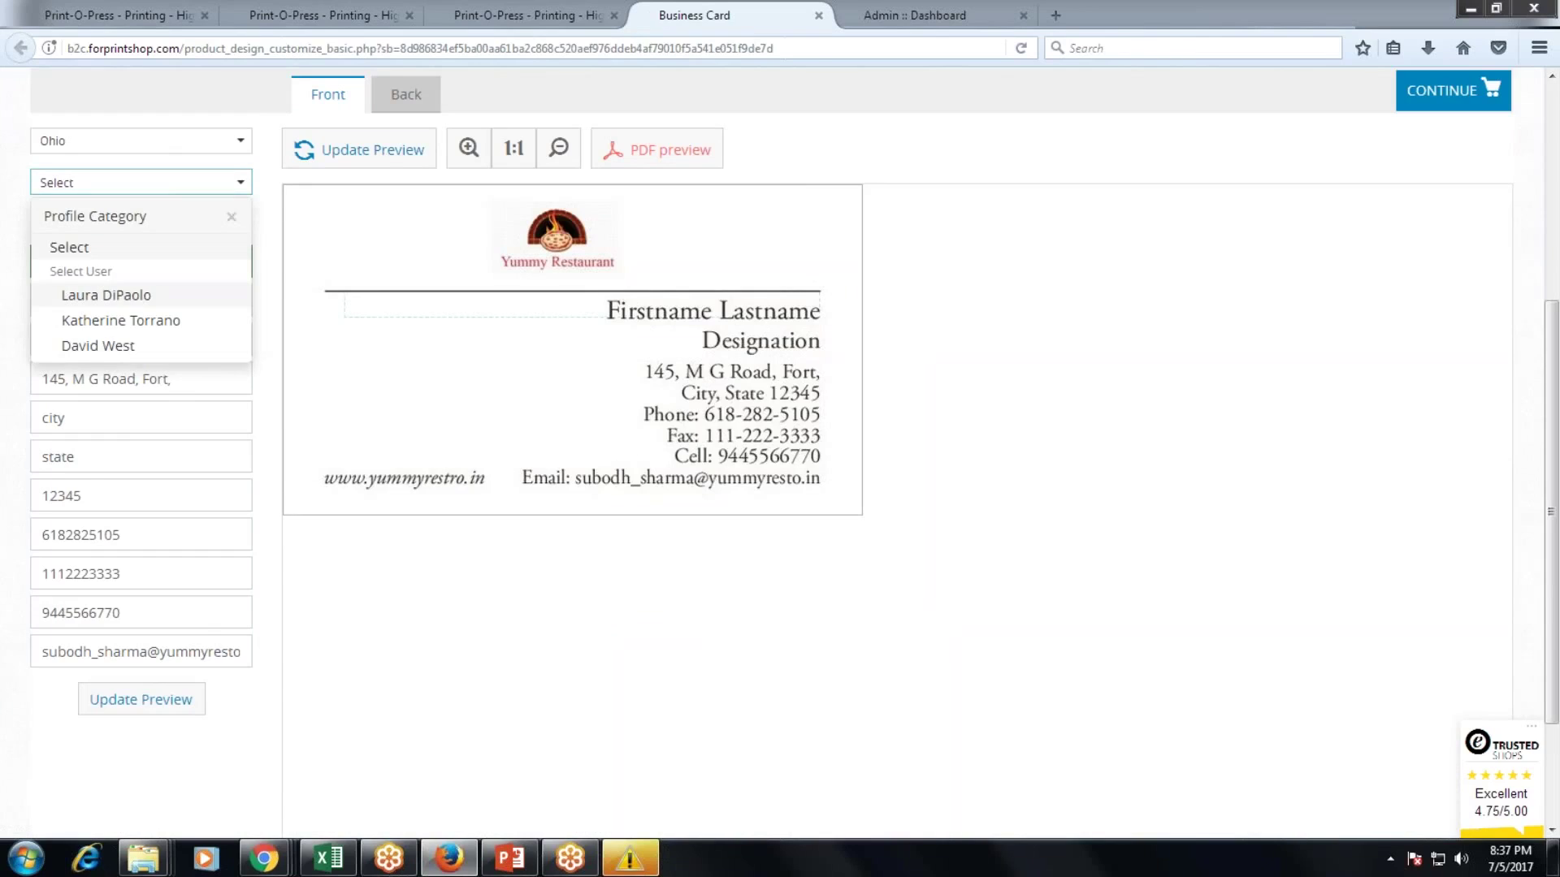
{"action": "left_click", "coordinate": [81, 296]}
{"action": "left_click", "coordinate": [362, 160]}
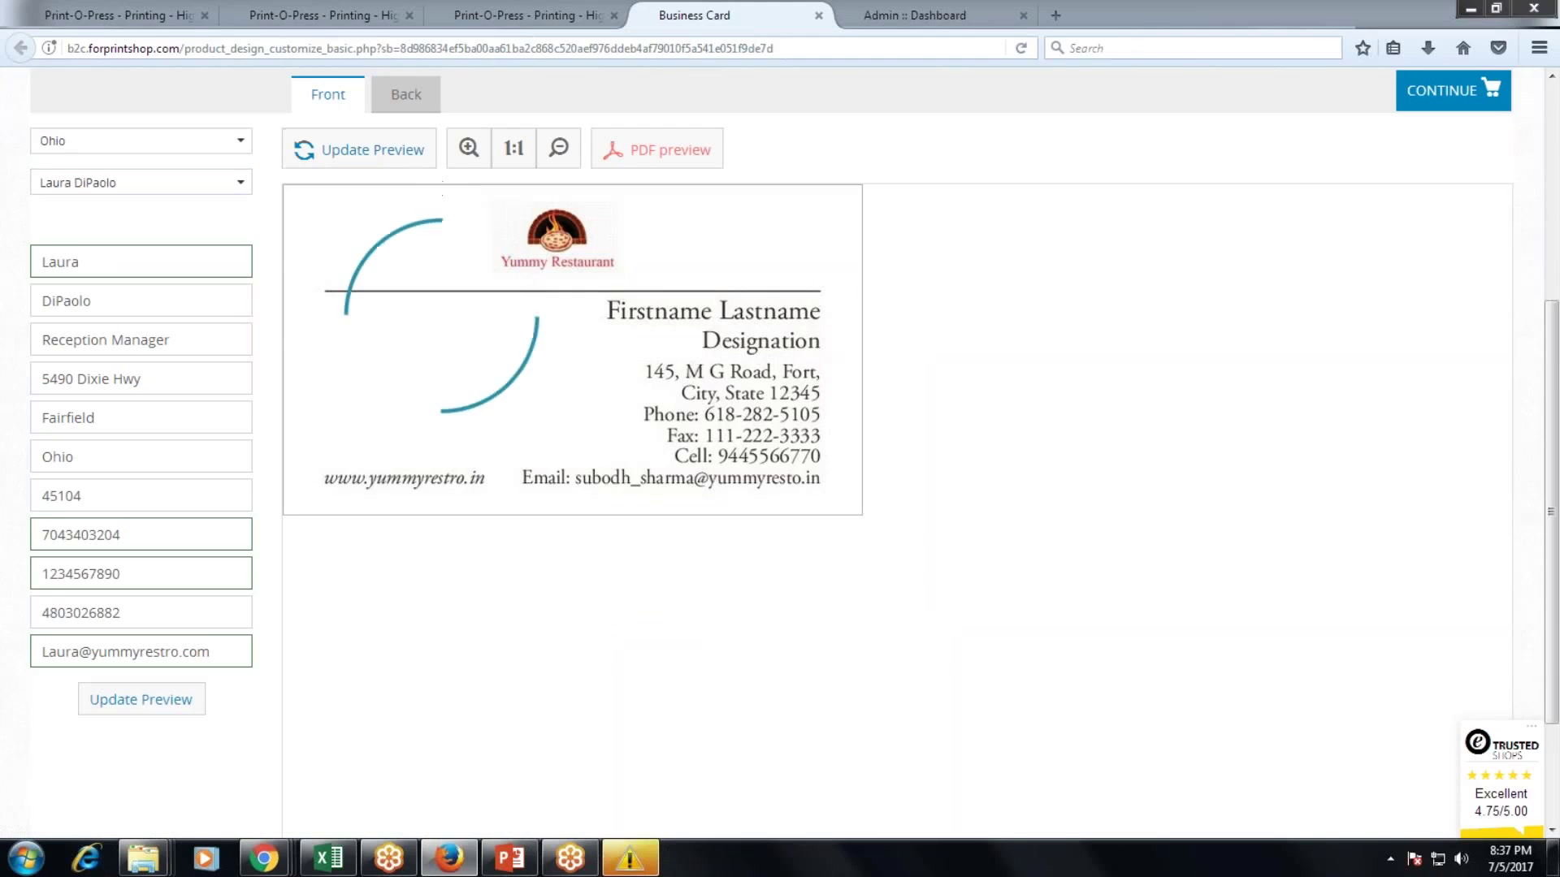
{"action": "left_click", "coordinate": [526, 16]}
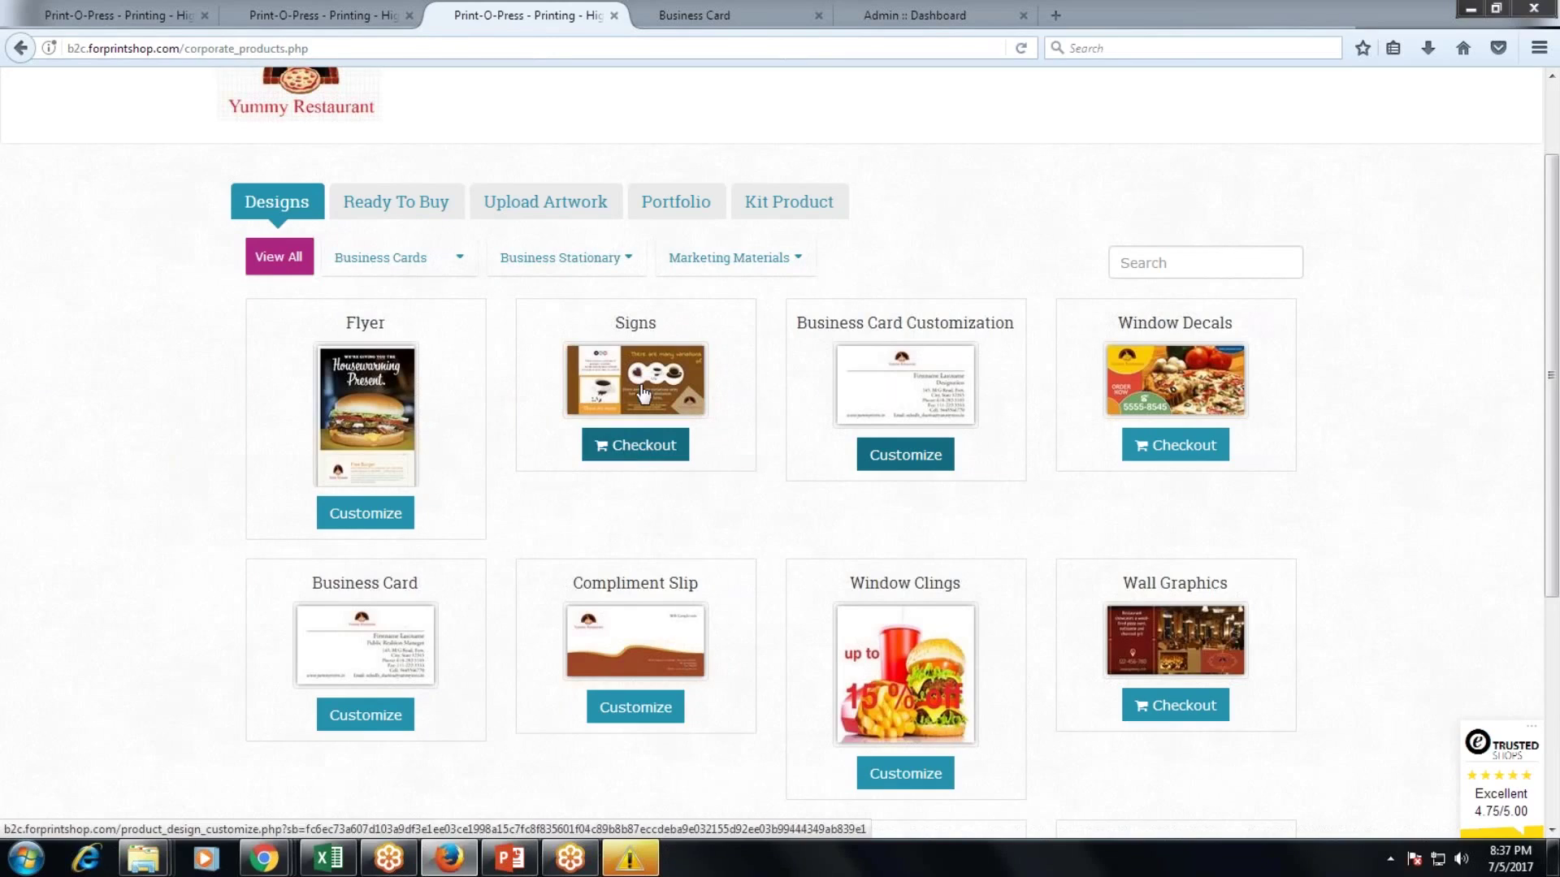
Add the 72x36 inch Signs banner to the cart after agreeing to the Terms of Use.
{"action": "left_click", "coordinate": [636, 454]}
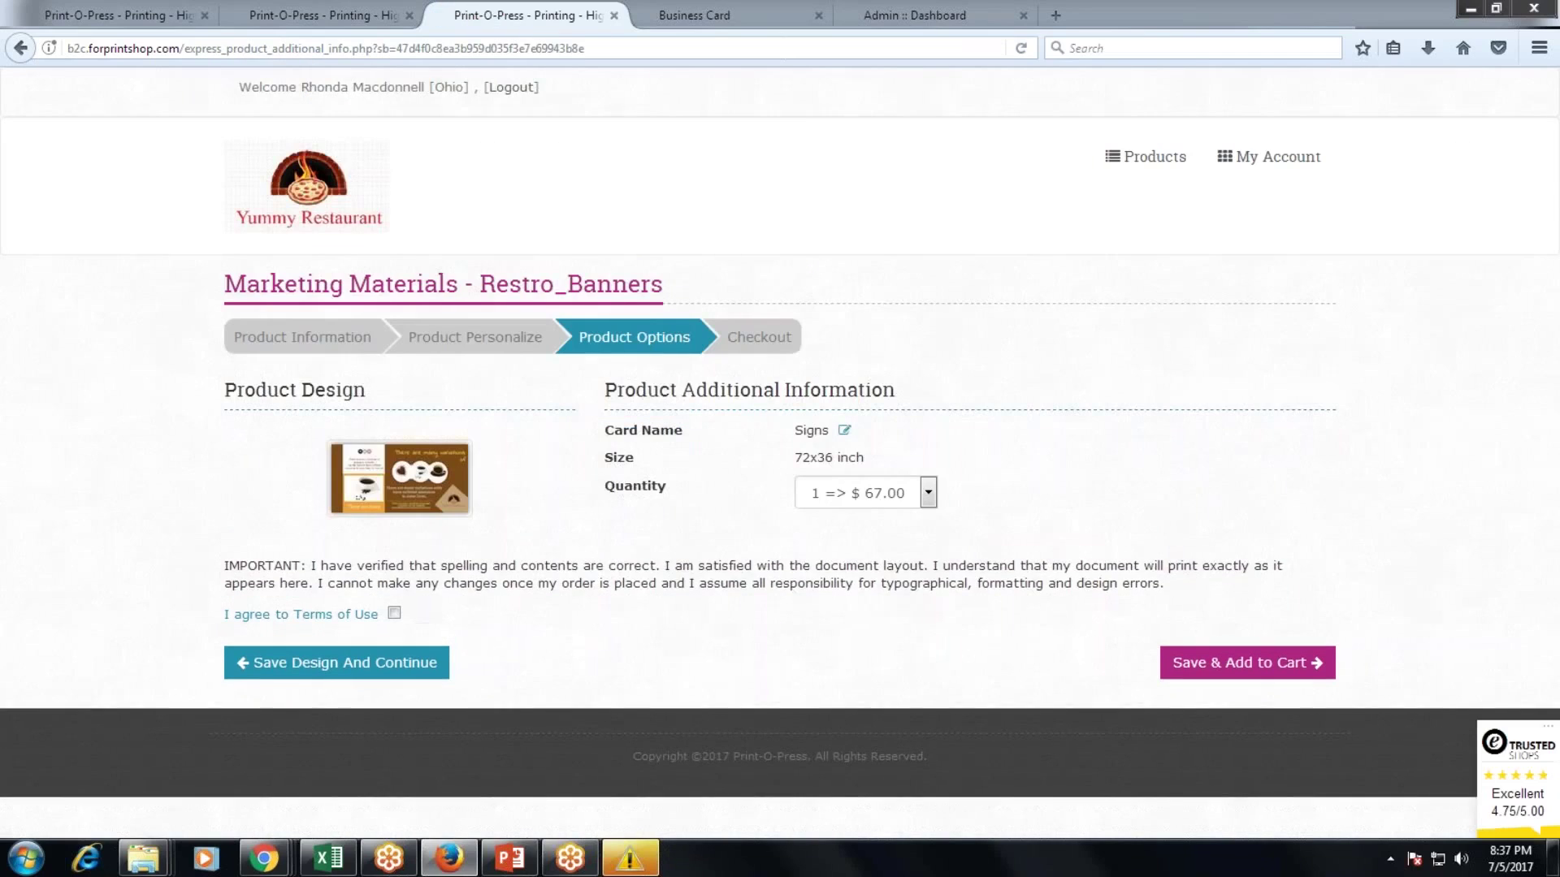
{"action": "left_click", "coordinate": [393, 633]}
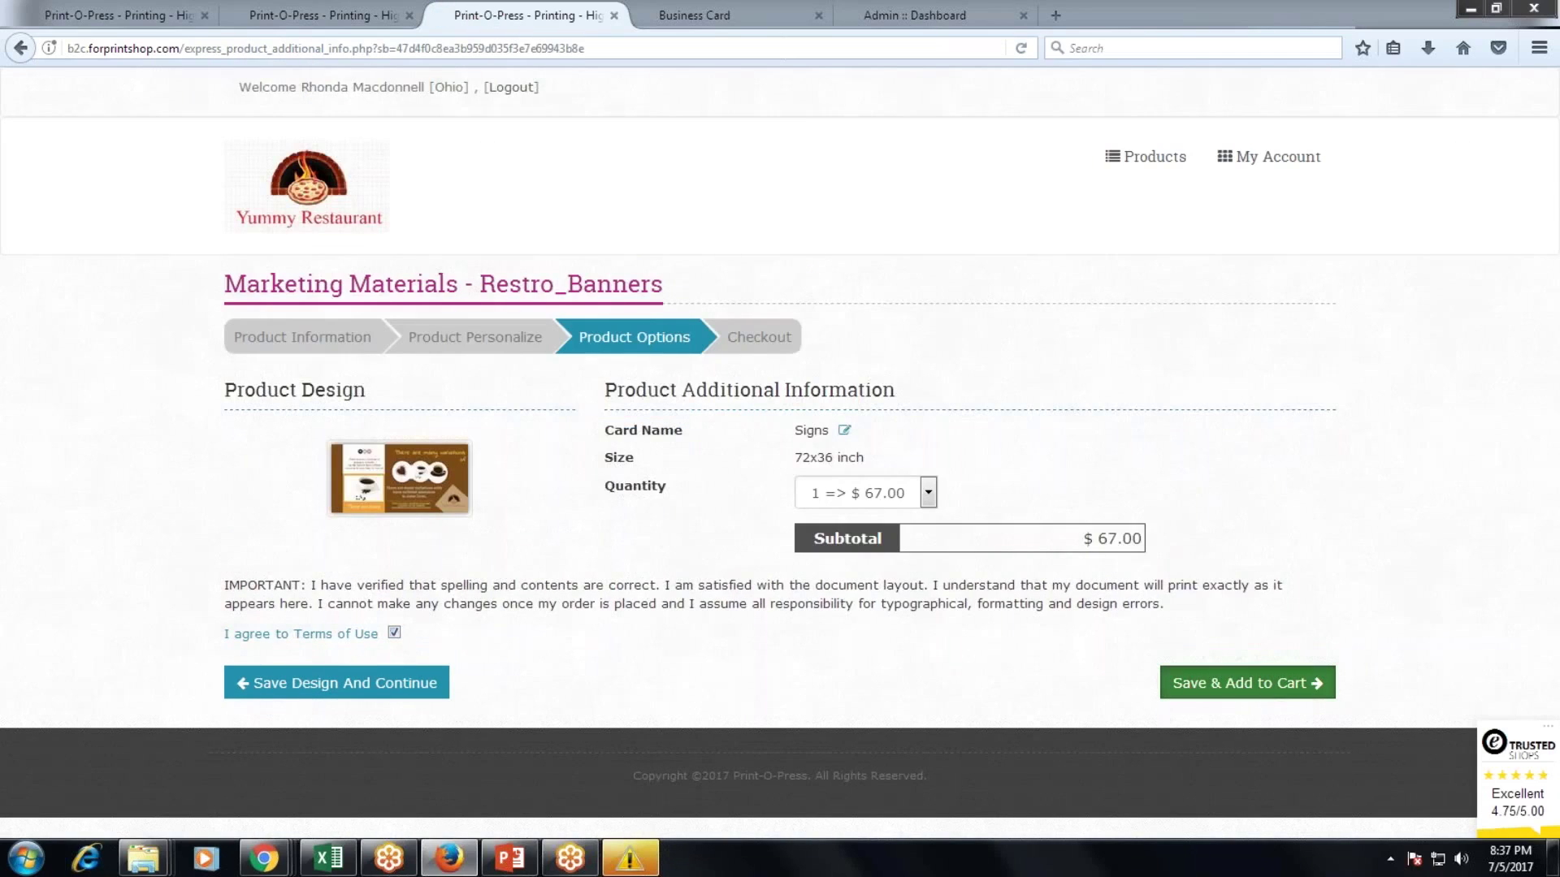
{"action": "left_click", "coordinate": [1218, 687]}
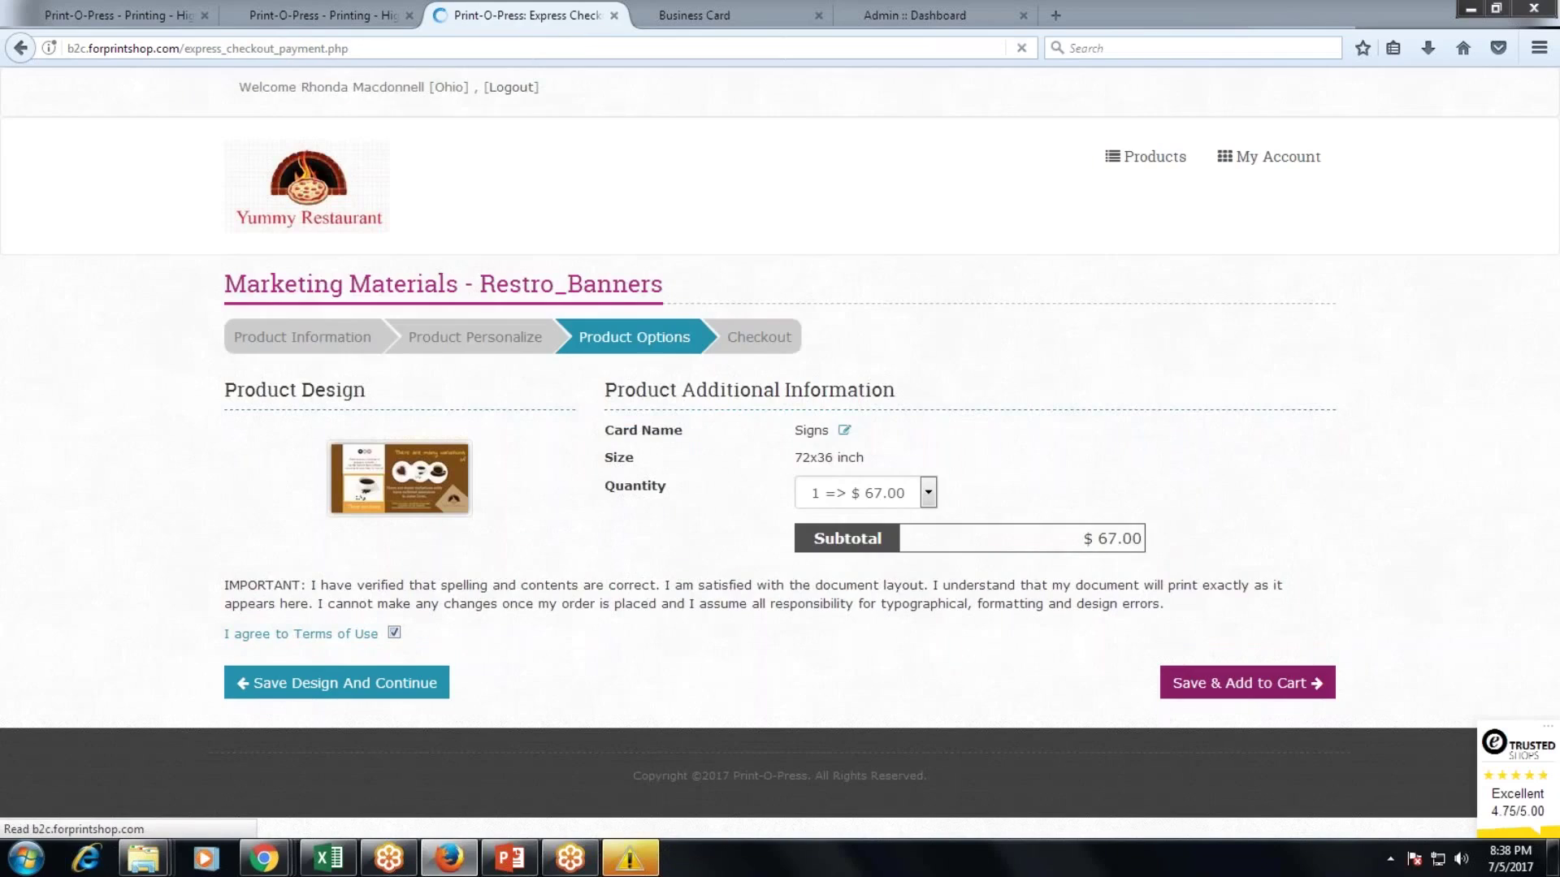
Return to the product catalogue and list the Business Stationary categories.
{"action": "scroll", "coordinate": [1141, 627], "scroll_direction": "down", "scroll_amount": 1}
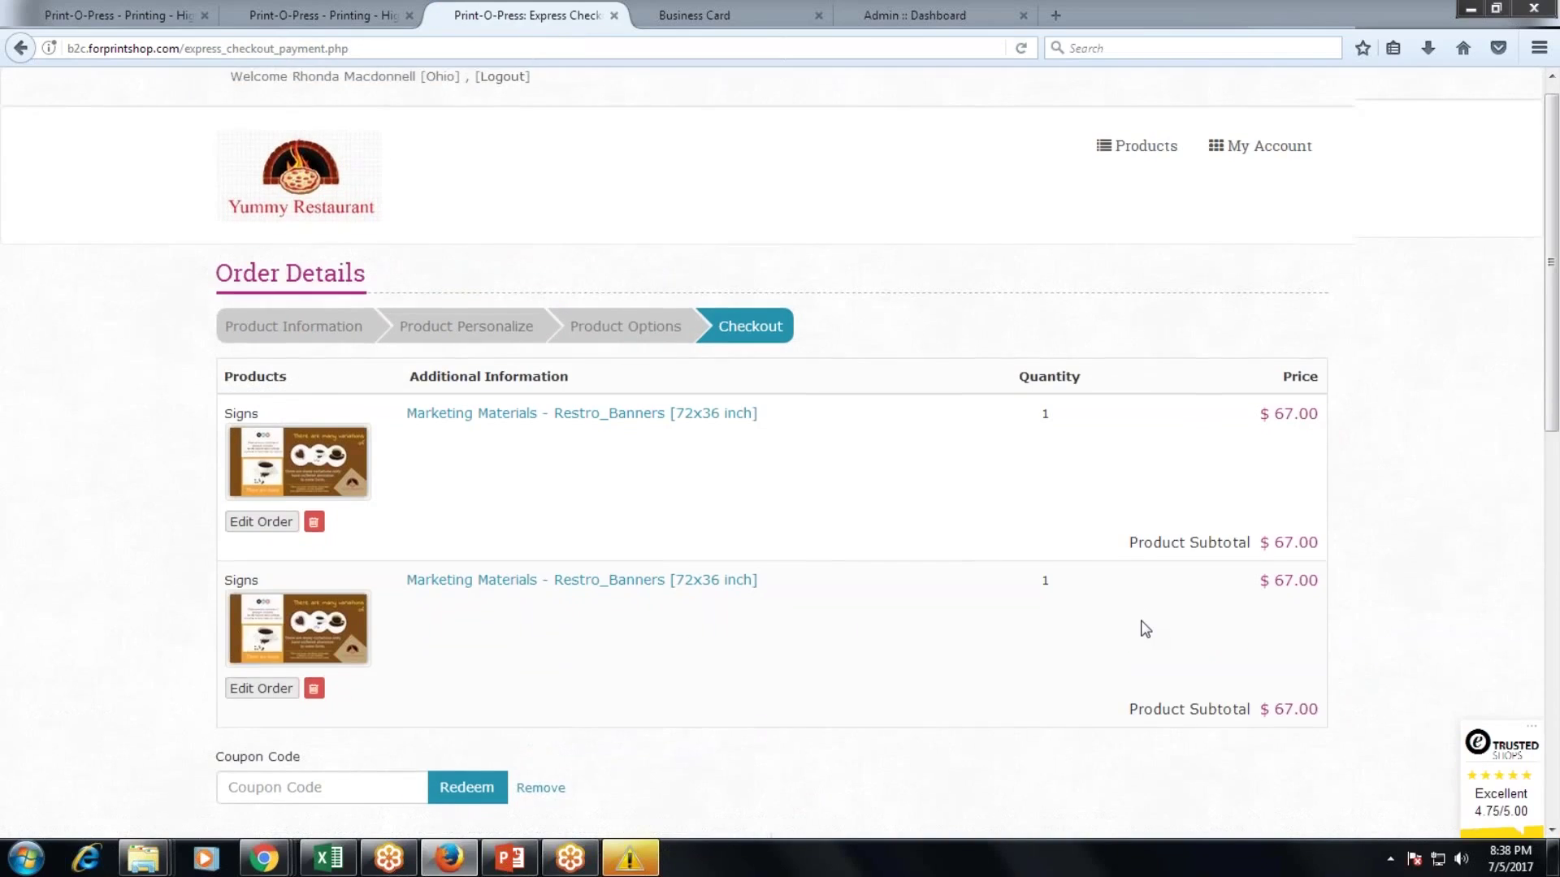
{"action": "scroll", "coordinate": [1142, 629], "scroll_direction": "down", "scroll_amount": 5}
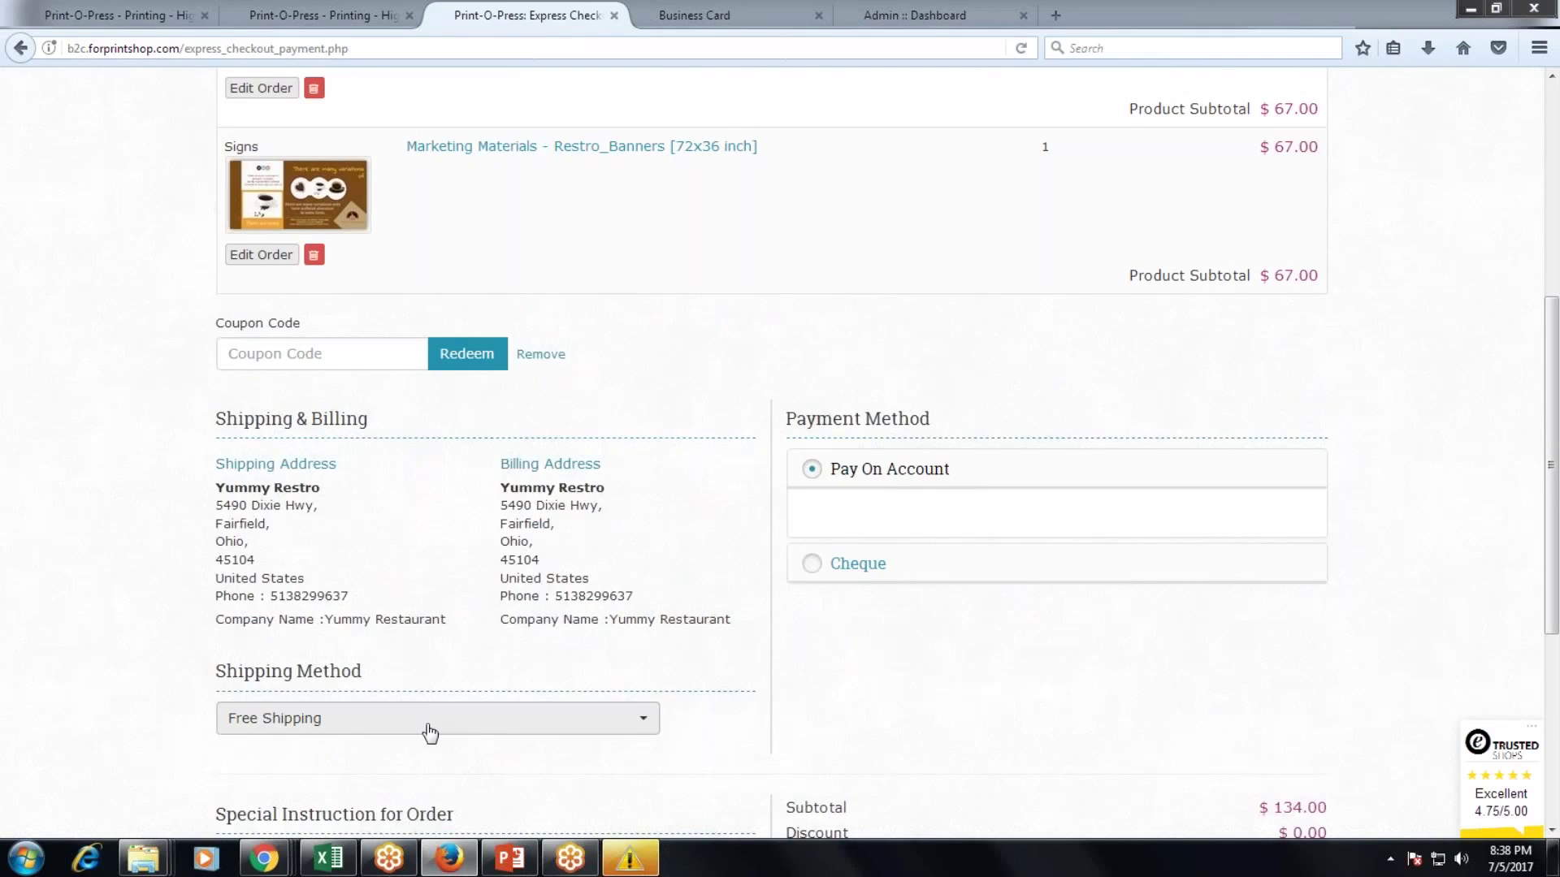
{"action": "scroll", "coordinate": [431, 729], "scroll_direction": "up", "scroll_amount": 6}
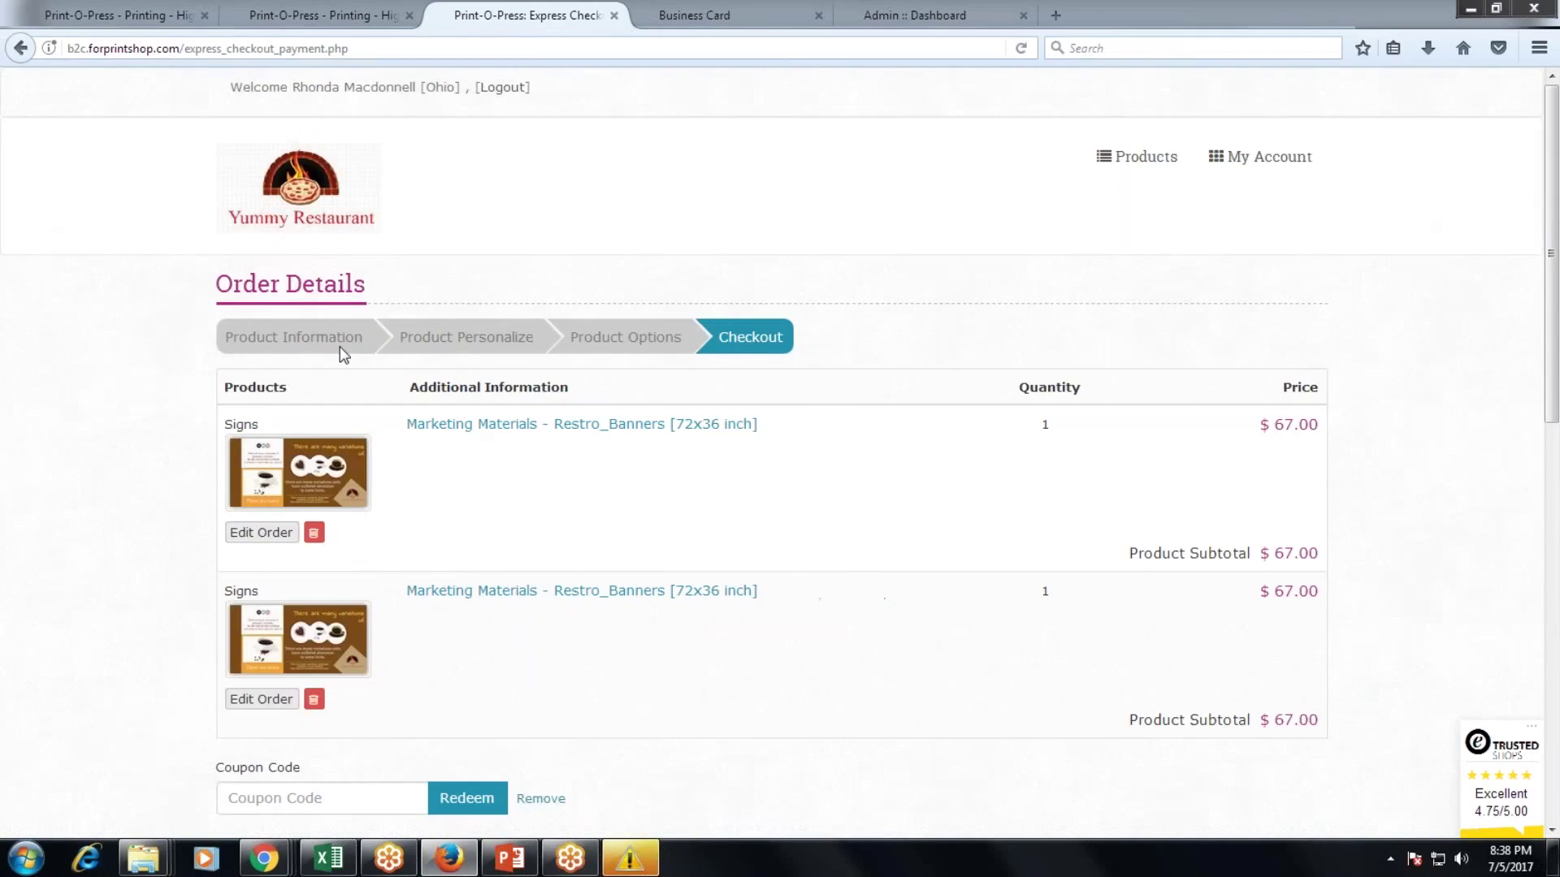
{"action": "left_click", "coordinate": [296, 195]}
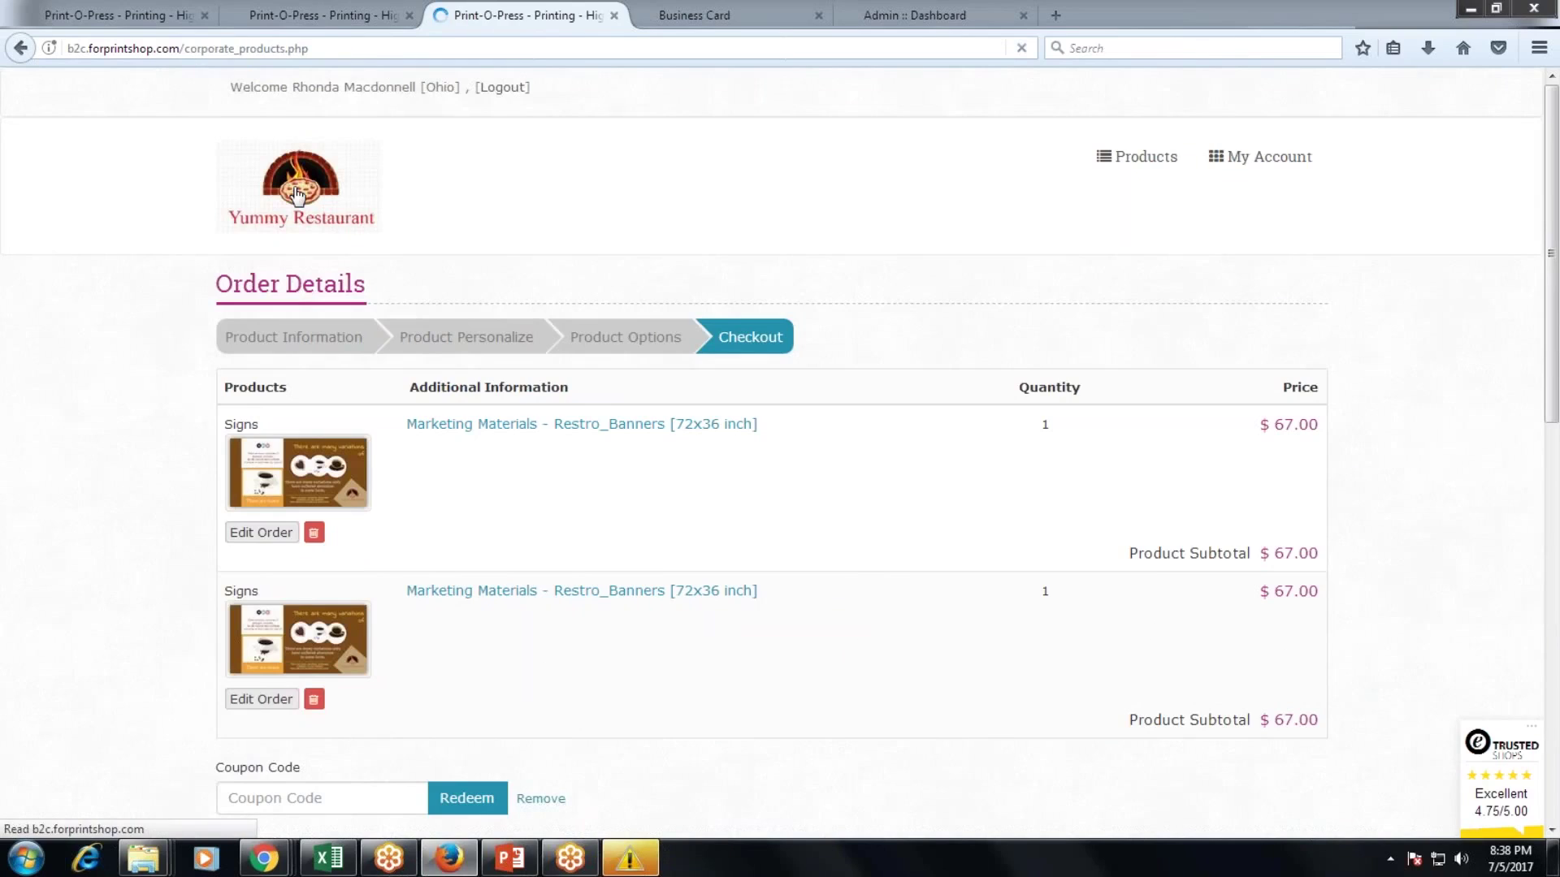
{"action": "left_click", "coordinate": [528, 367]}
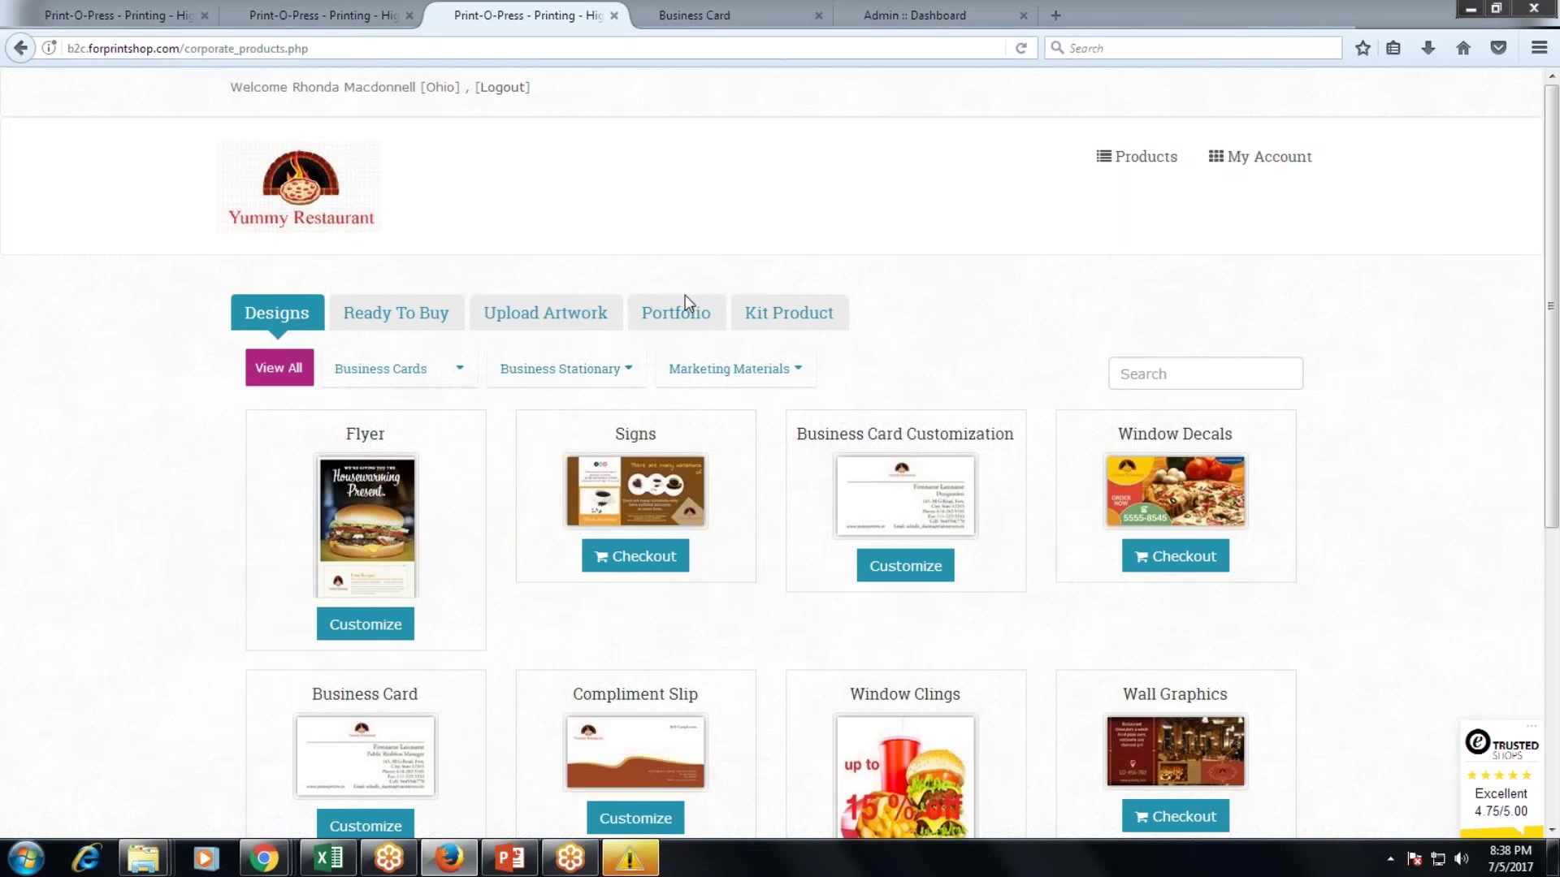
Open the Restaurant Kit product, set its total kit quantity to 2, then show Ready To Buy products.
{"action": "left_click", "coordinate": [779, 321]}
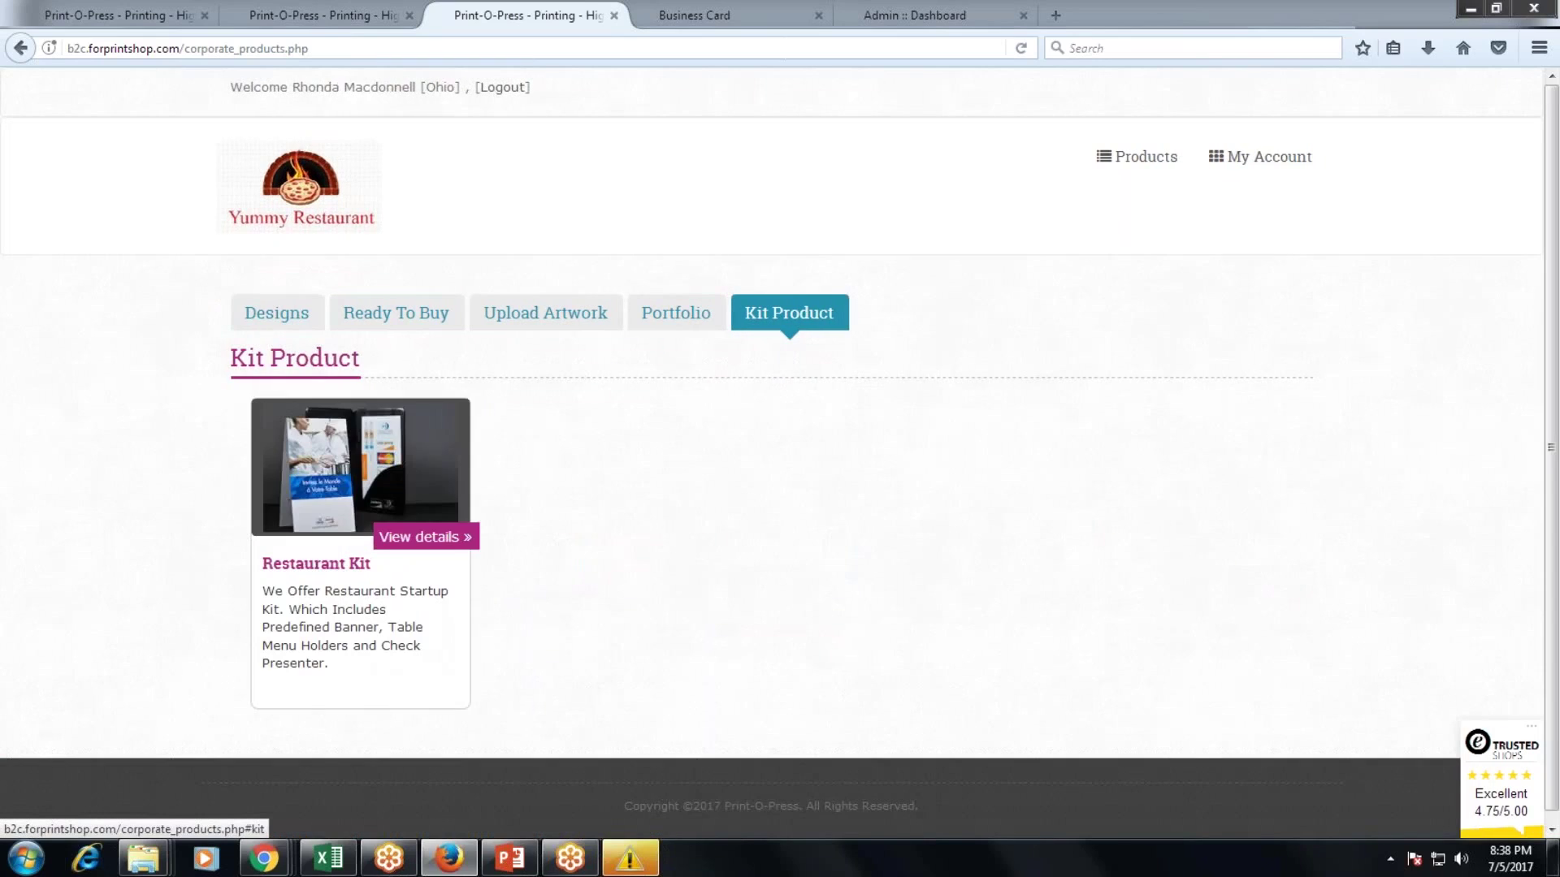
{"action": "left_click", "coordinate": [342, 435]}
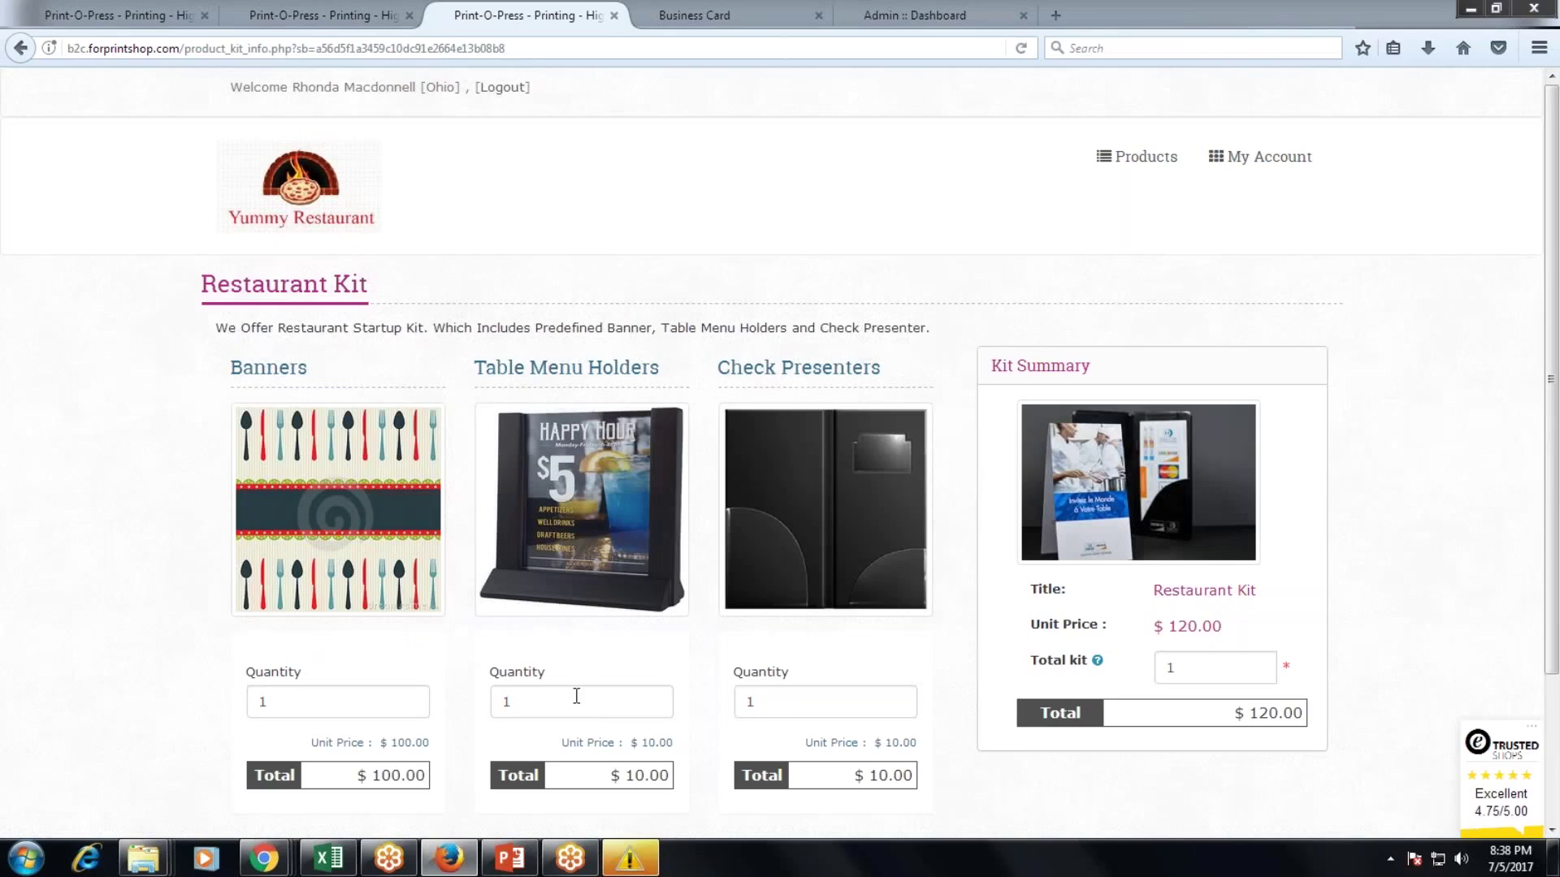
{"action": "double_click", "coordinate": [1203, 680]}
{"action": "type", "text": "2"}
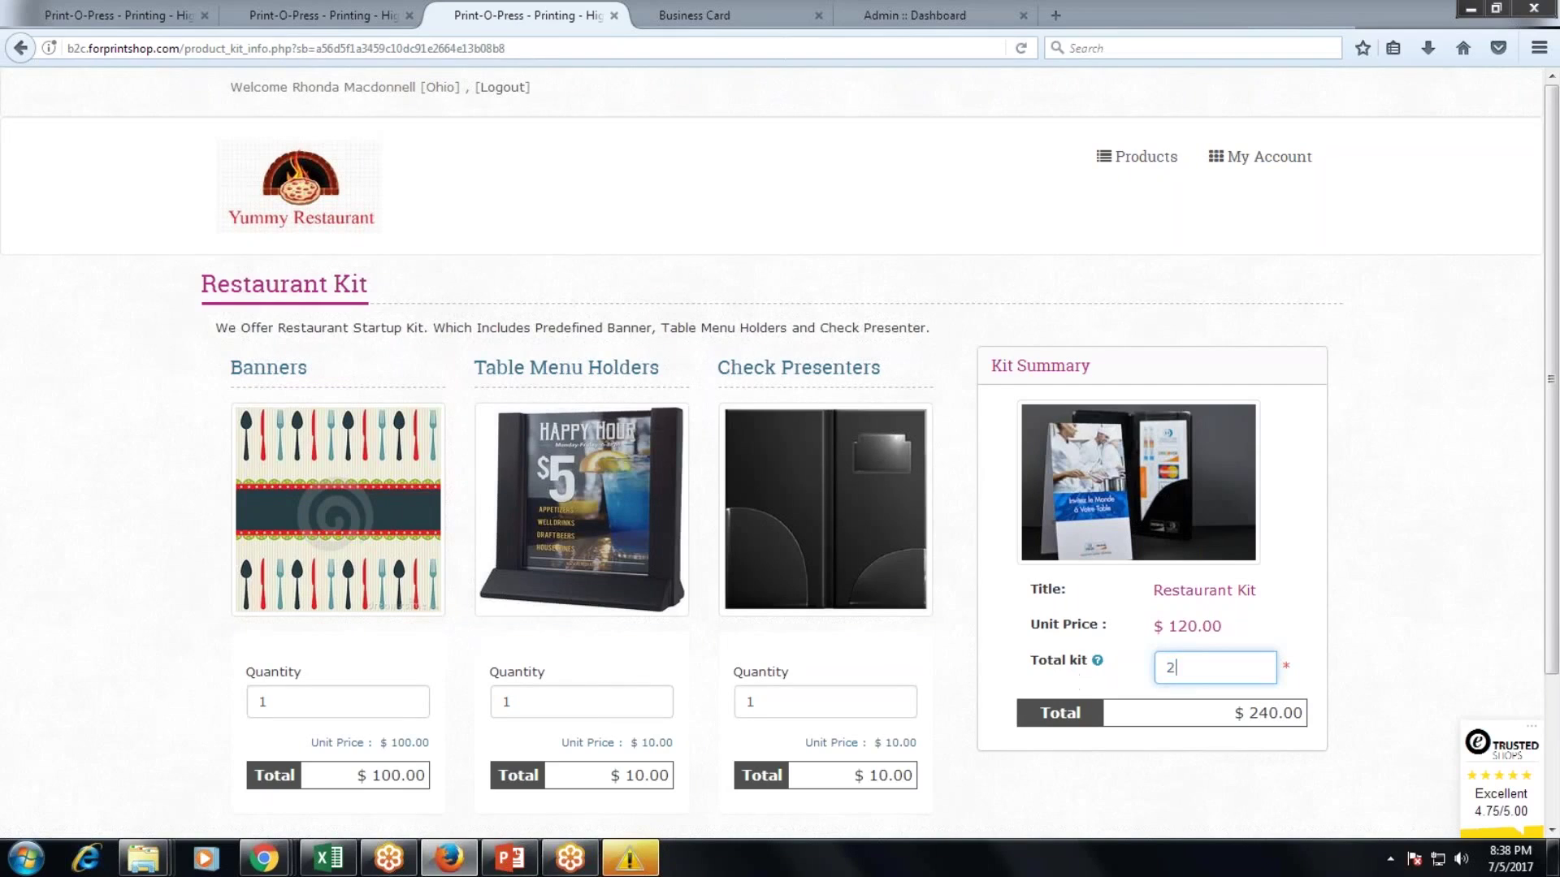
{"action": "left_click", "coordinate": [319, 216]}
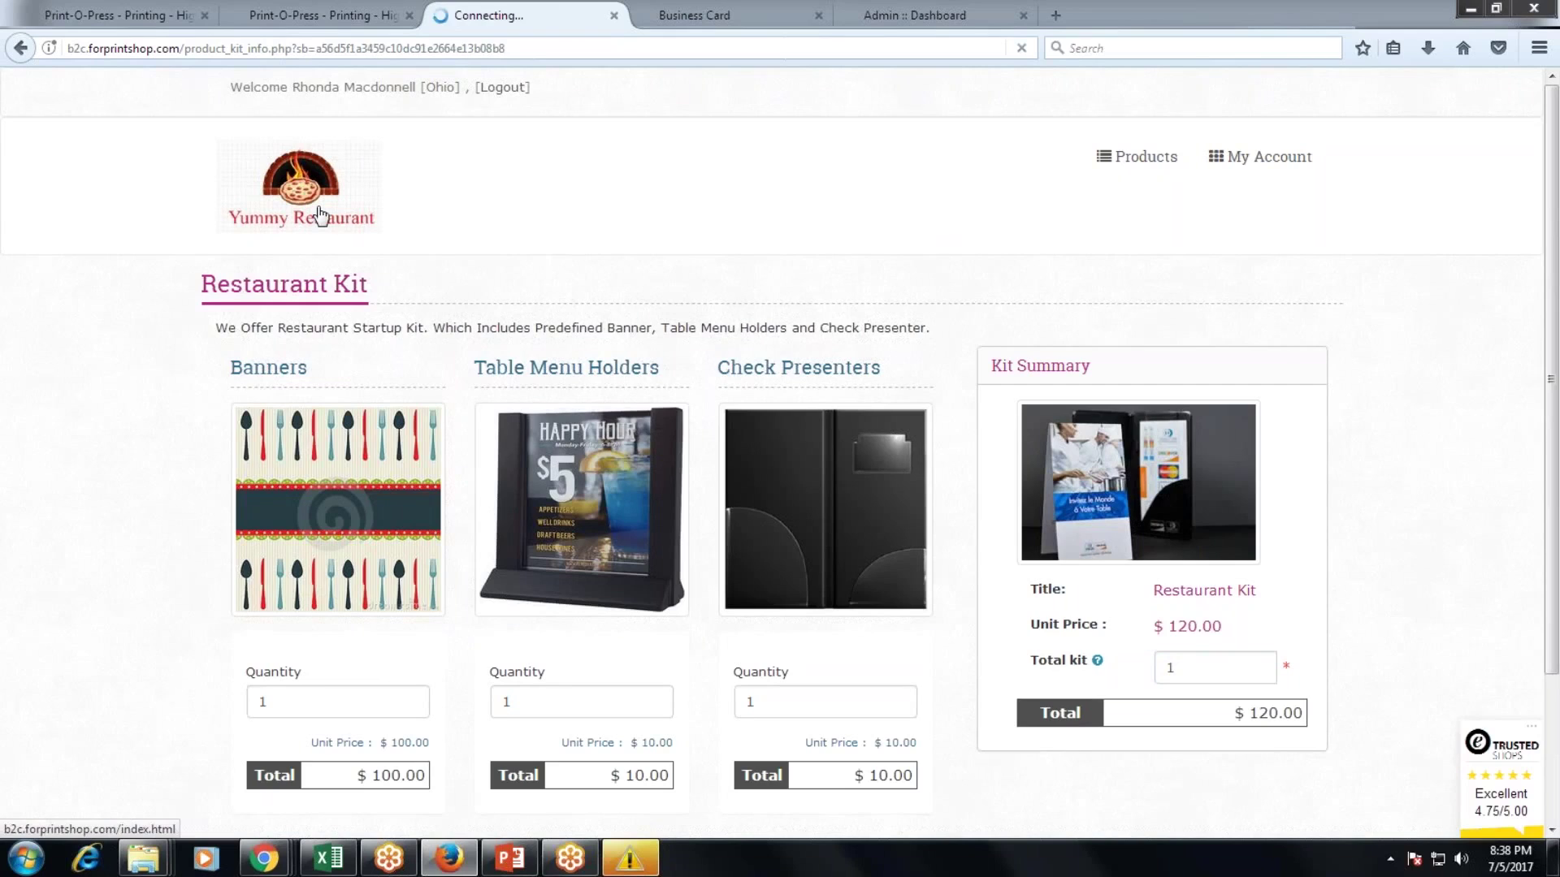
{"action": "left_click", "coordinate": [430, 309]}
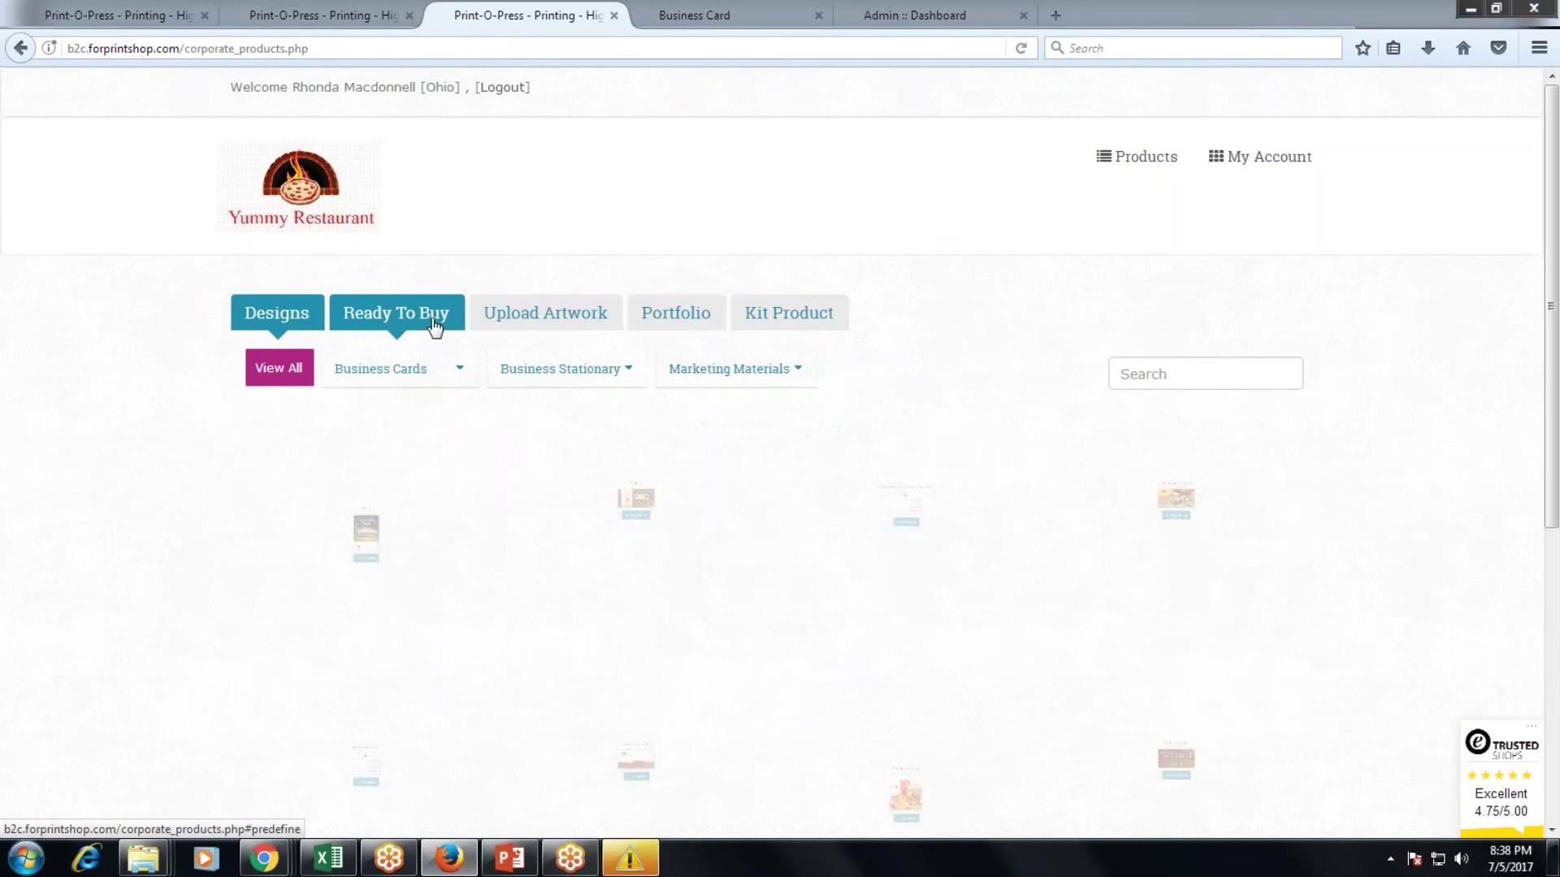
Set the Installation Form to quantity 1, Exterior Installation, and Wall Graphics.
{"action": "left_click", "coordinate": [592, 508]}
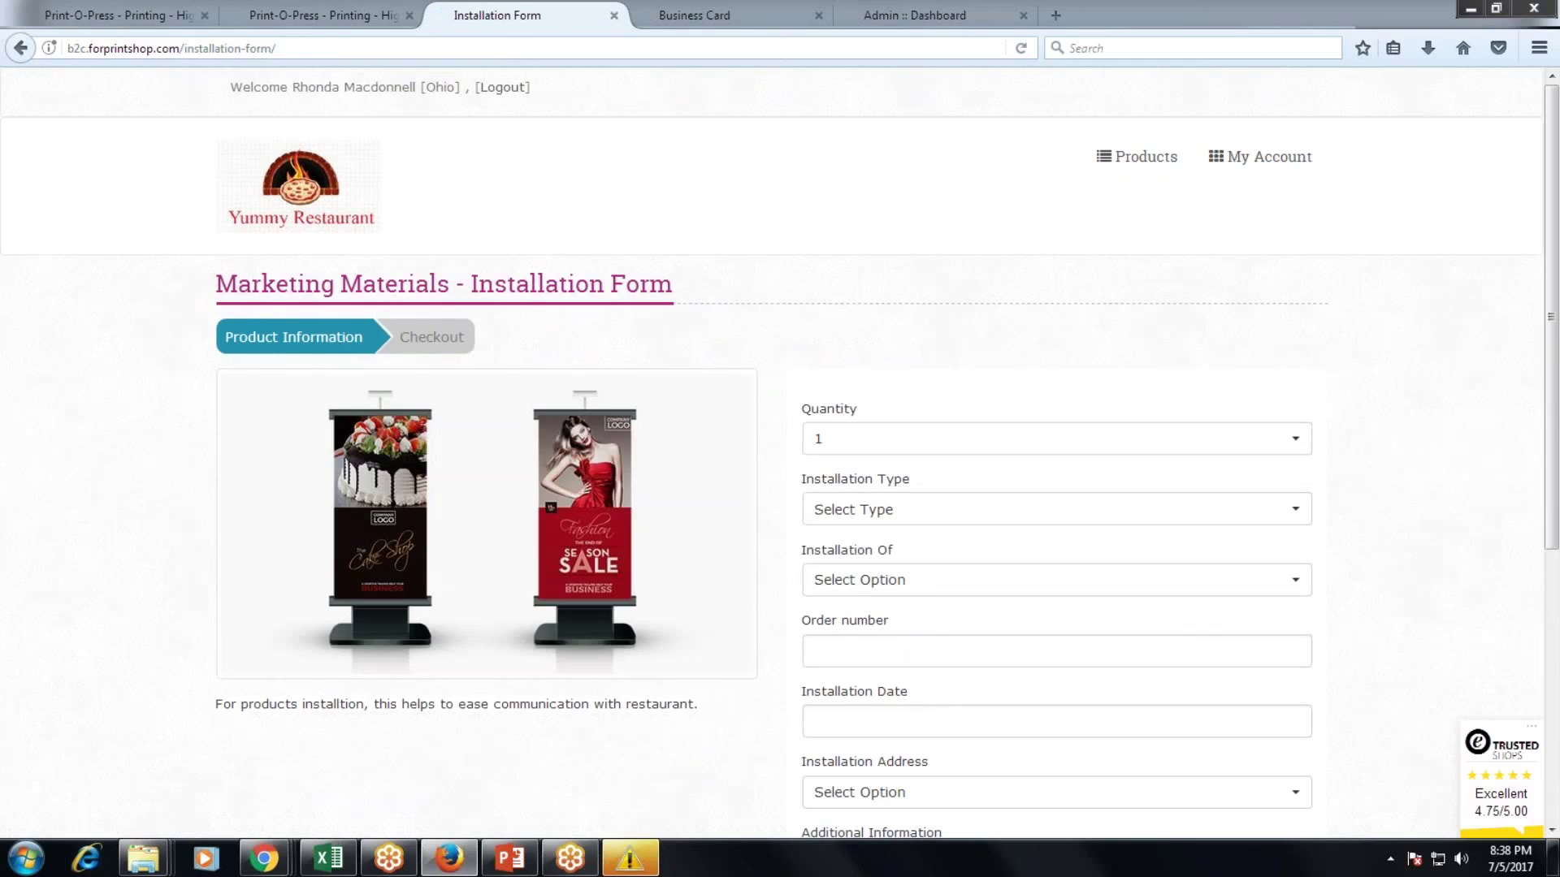
{"action": "left_click", "coordinate": [899, 438]}
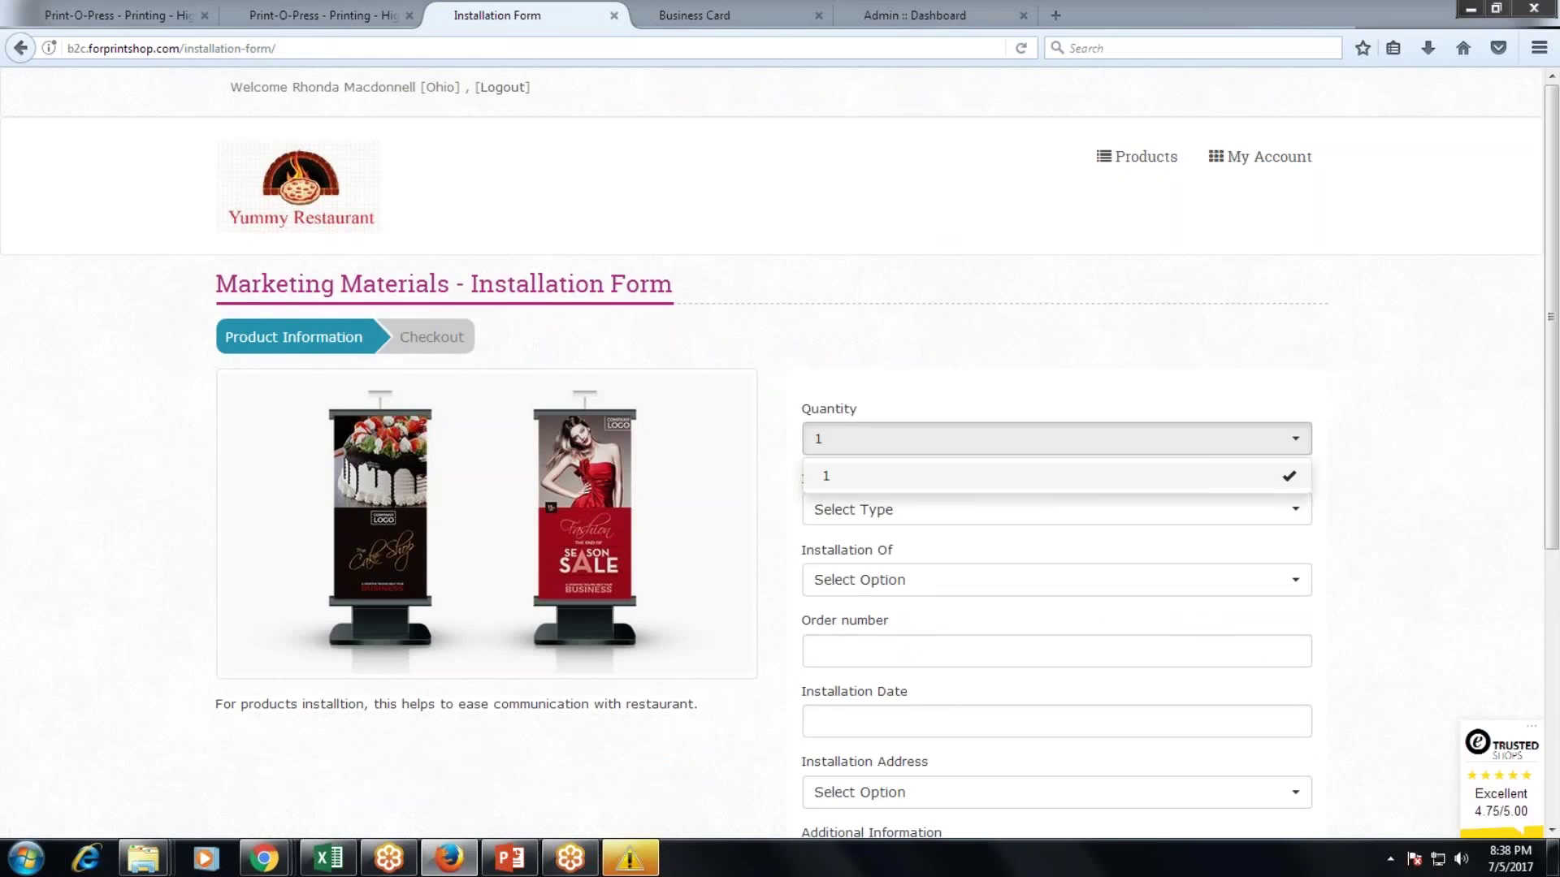
{"action": "left_click", "coordinate": [890, 478]}
{"action": "scroll", "coordinate": [890, 455], "scroll_direction": "down", "scroll_amount": 3}
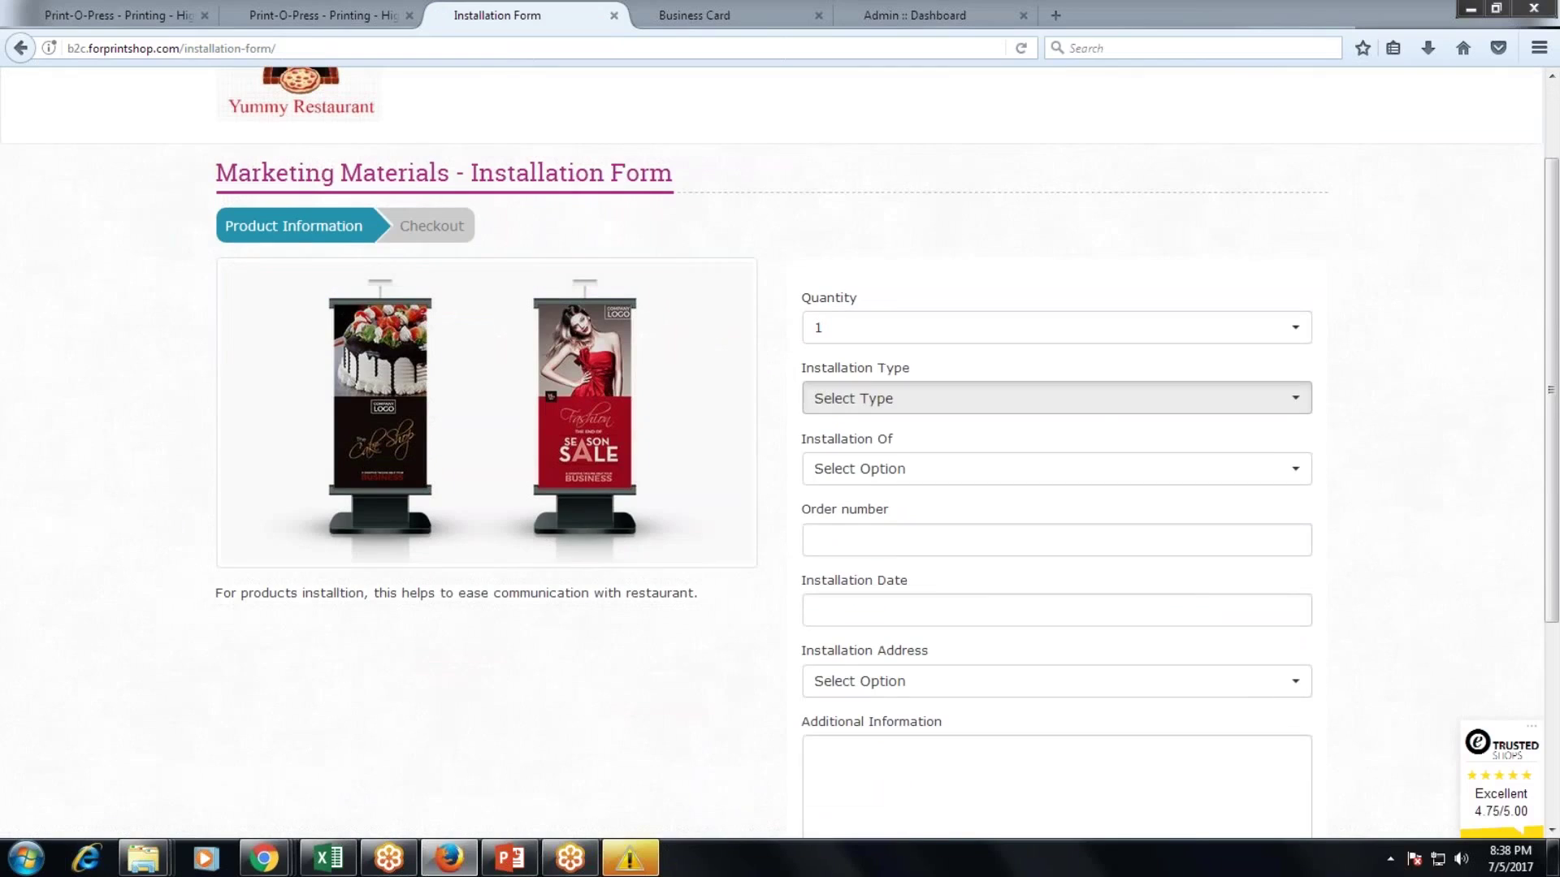
{"action": "left_click", "coordinate": [887, 399]}
{"action": "left_click", "coordinate": [887, 460]}
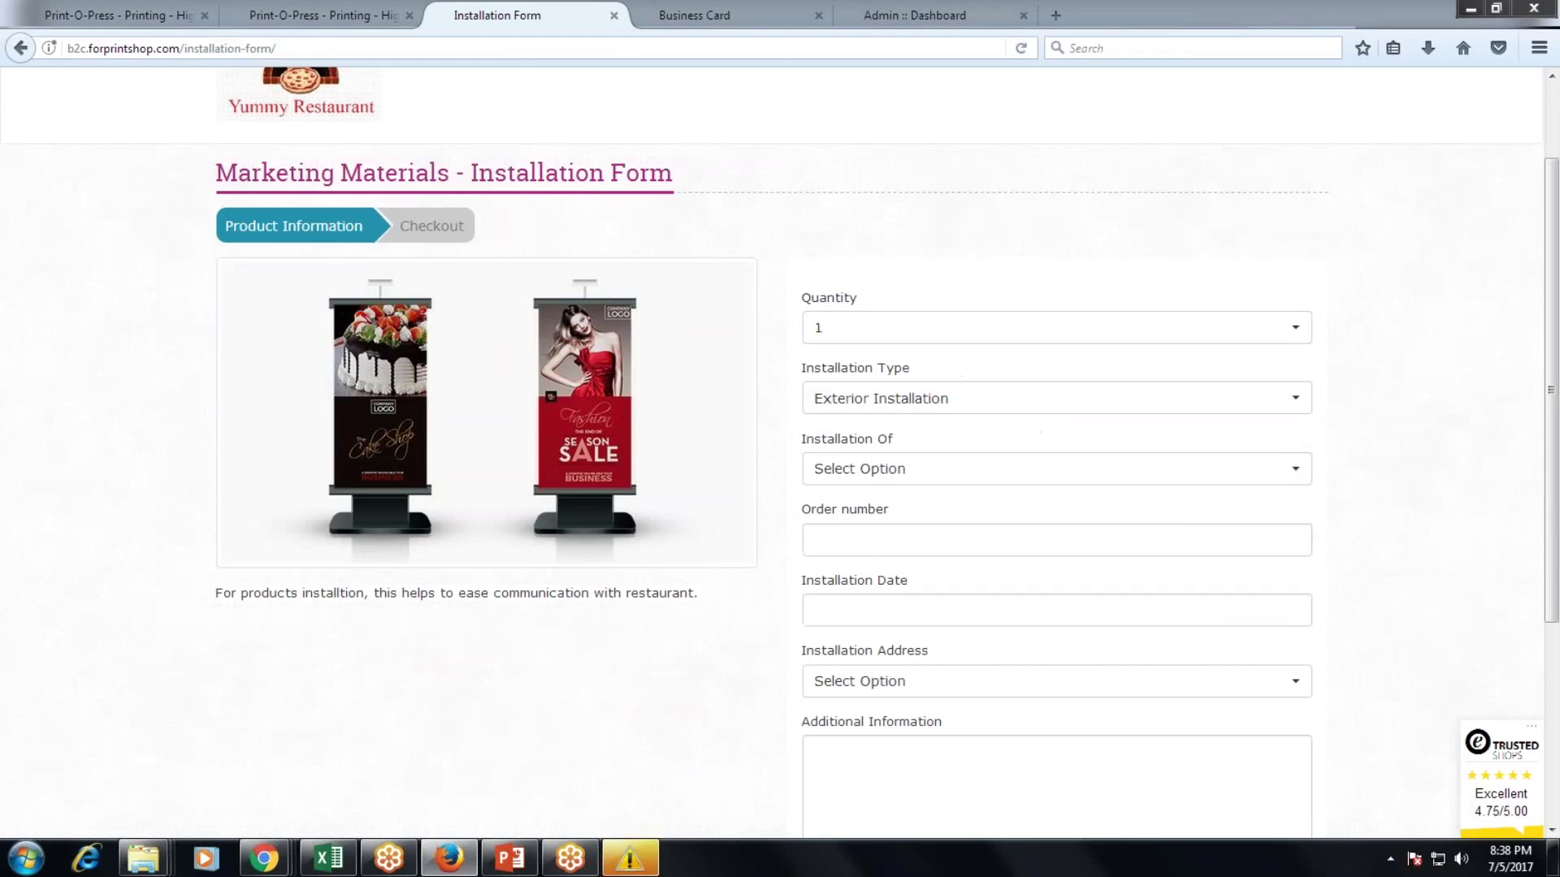
{"action": "left_click", "coordinate": [884, 477]}
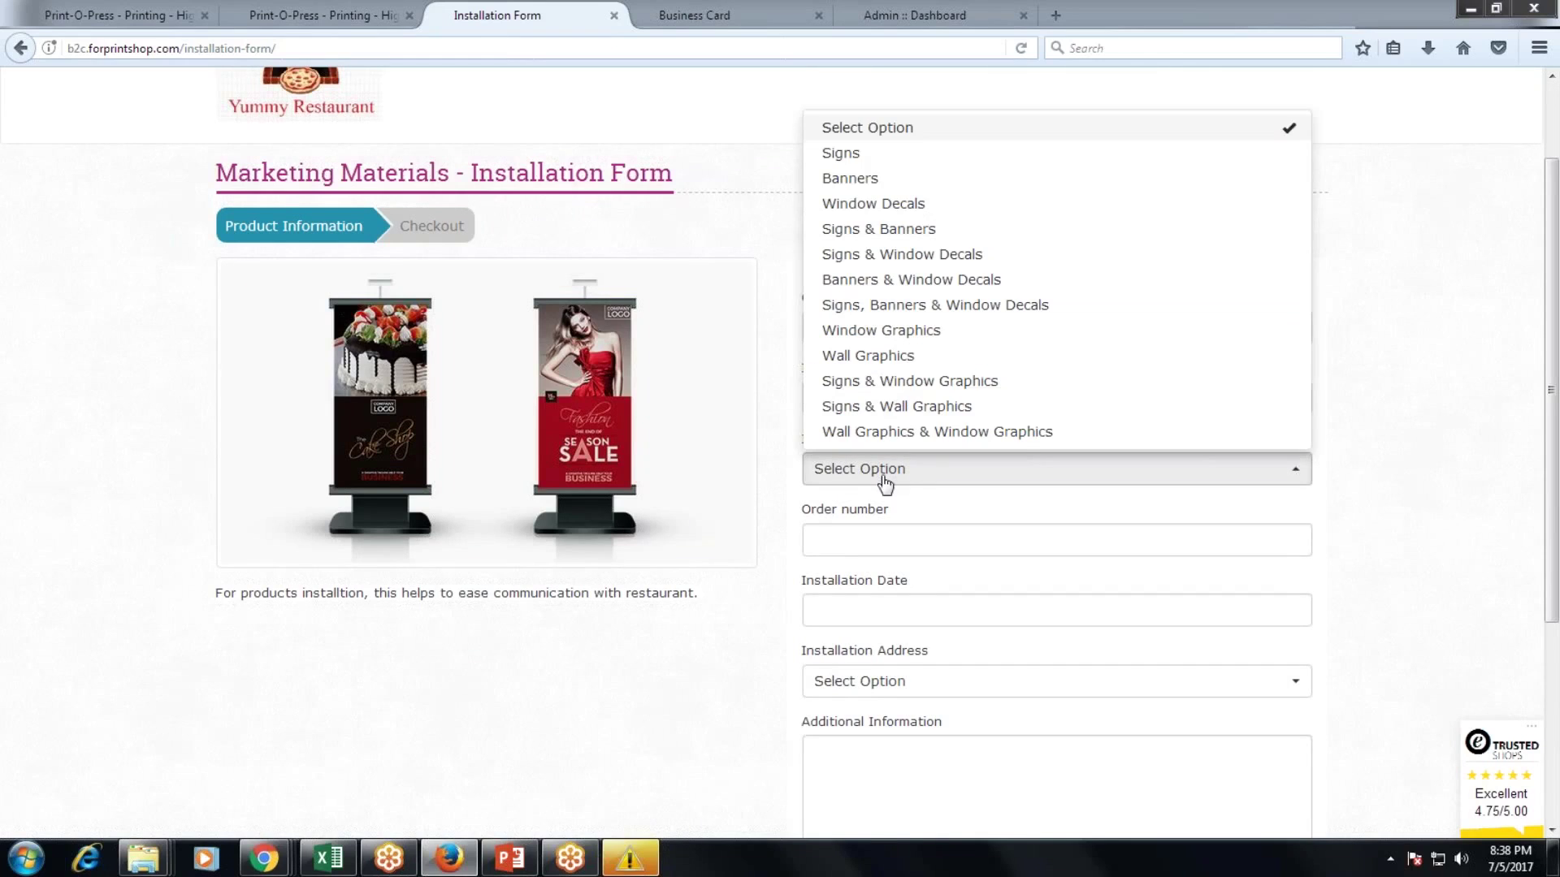
{"action": "left_click", "coordinate": [881, 358]}
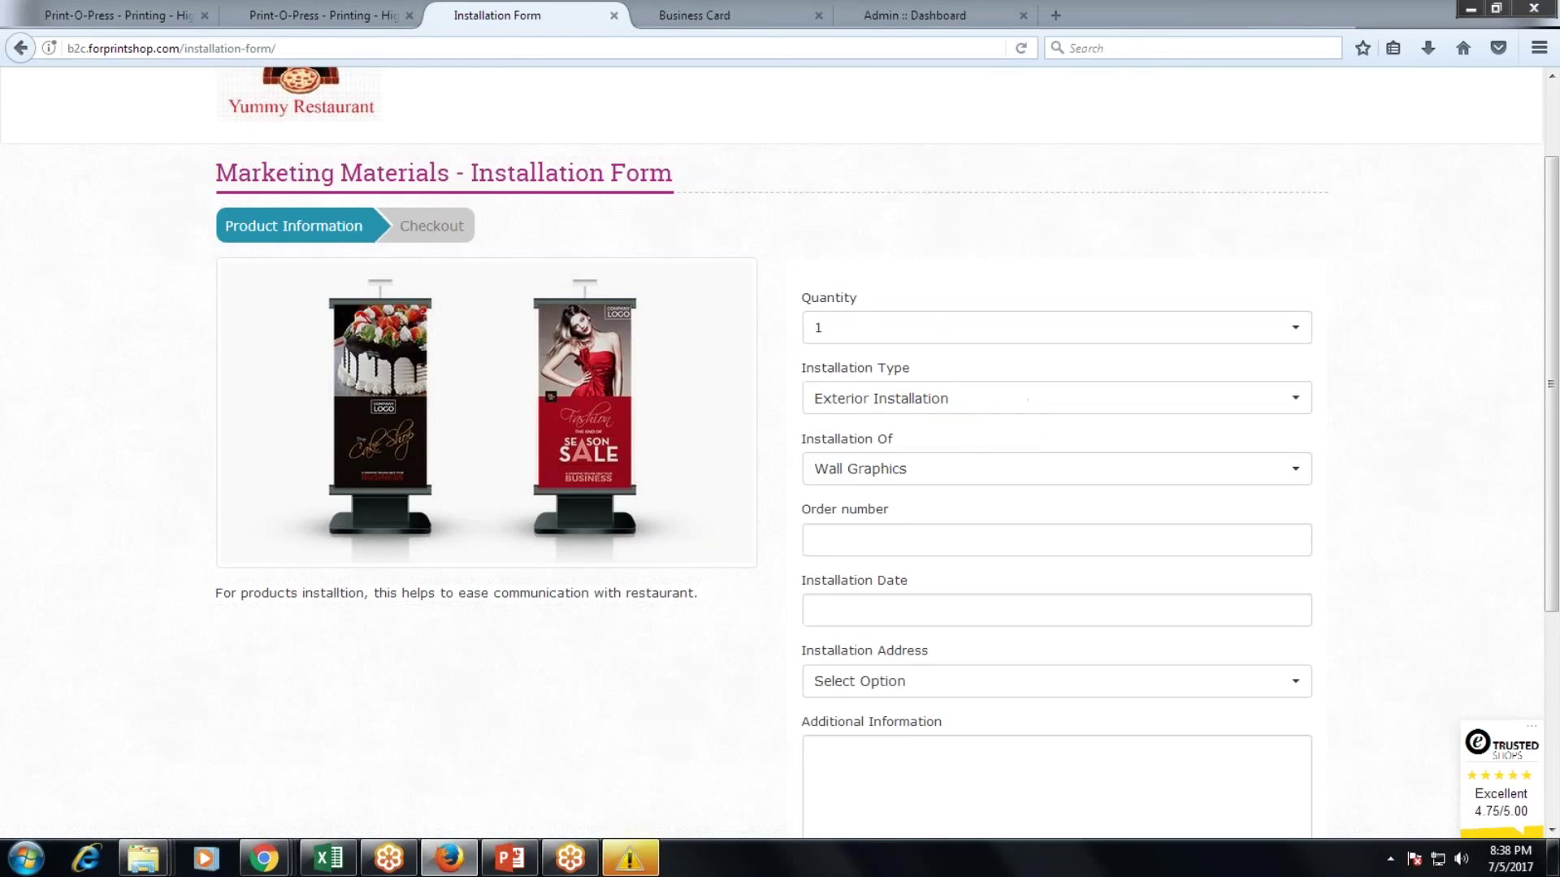
Enter the order number, choose the restaurant's installation address, and return to the Designs list.
{"action": "left_click", "coordinate": [815, 539]}
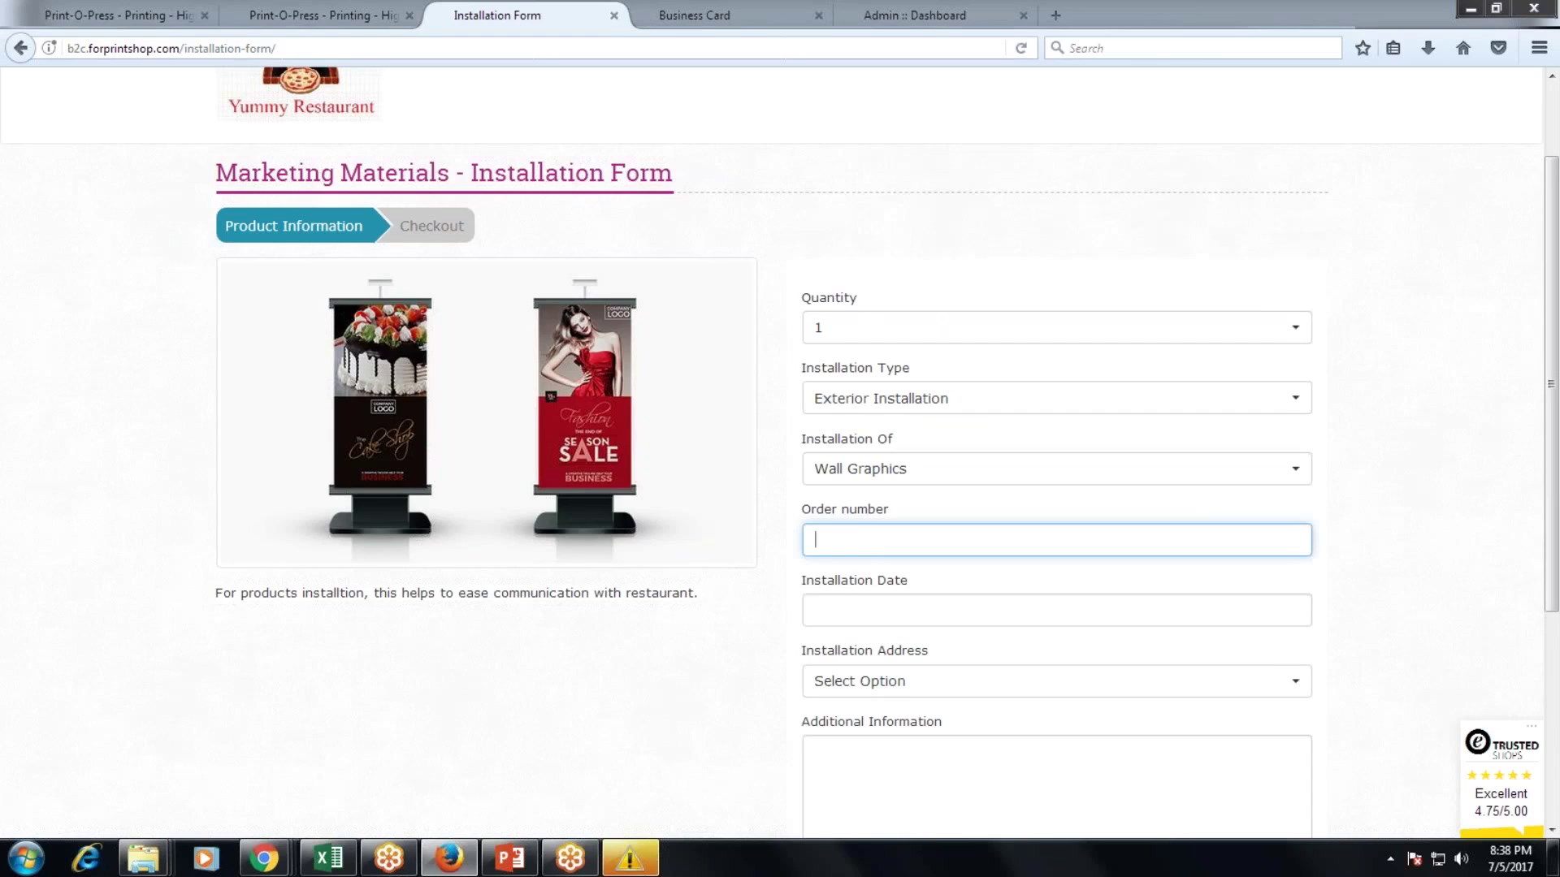
{"action": "scroll", "coordinate": [886, 541], "scroll_direction": "up", "scroll_amount": 3}
{"action": "scroll", "coordinate": [885, 541], "scroll_direction": "down", "scroll_amount": 5}
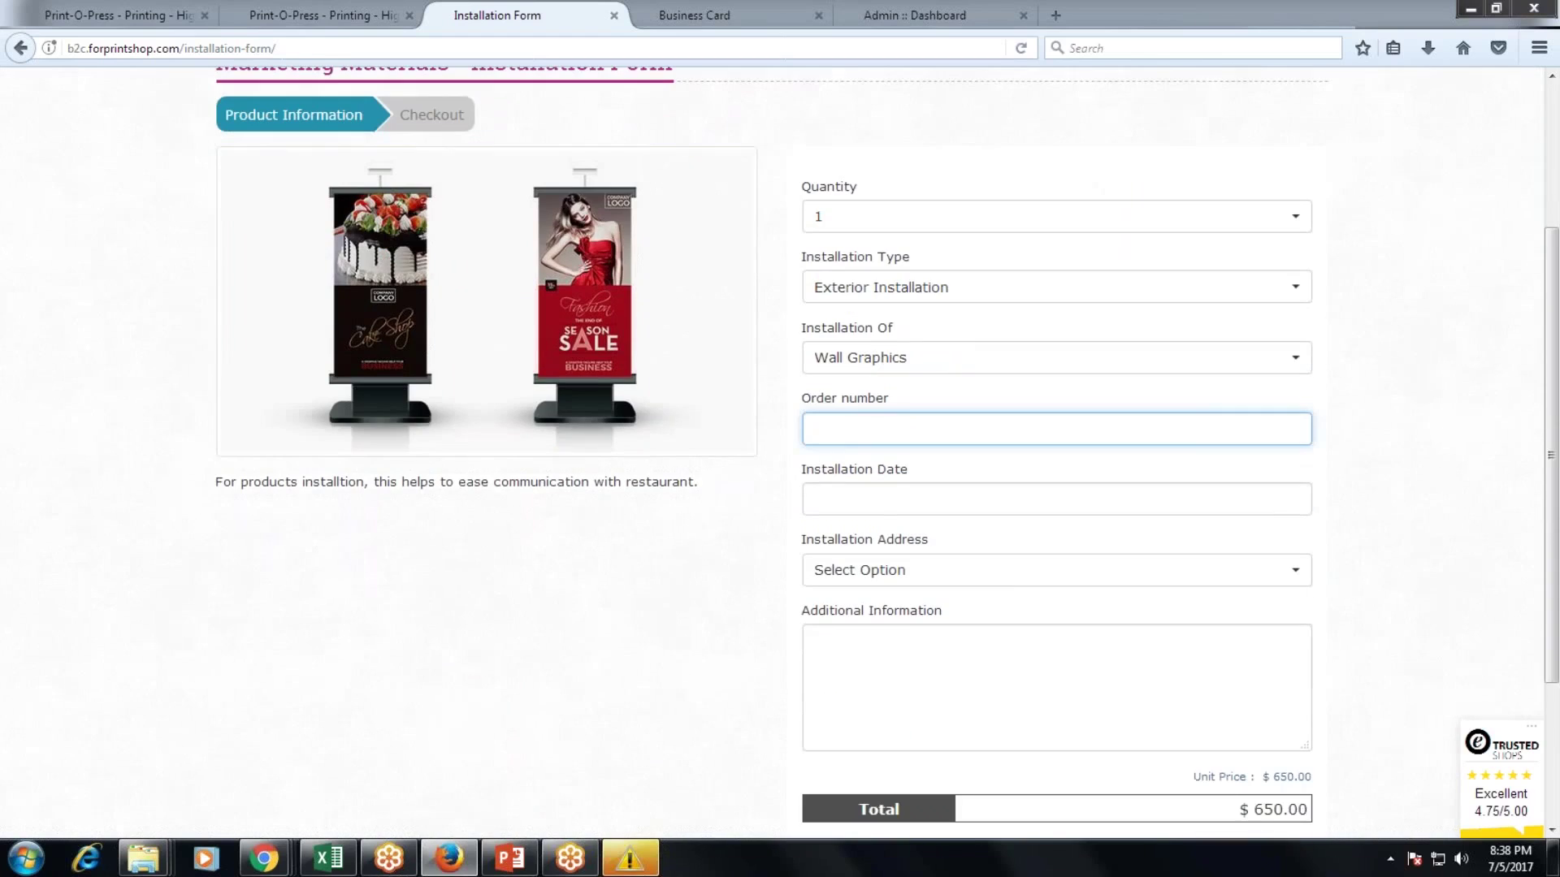
{"action": "scroll", "coordinate": [886, 541], "scroll_direction": "up", "scroll_amount": 3}
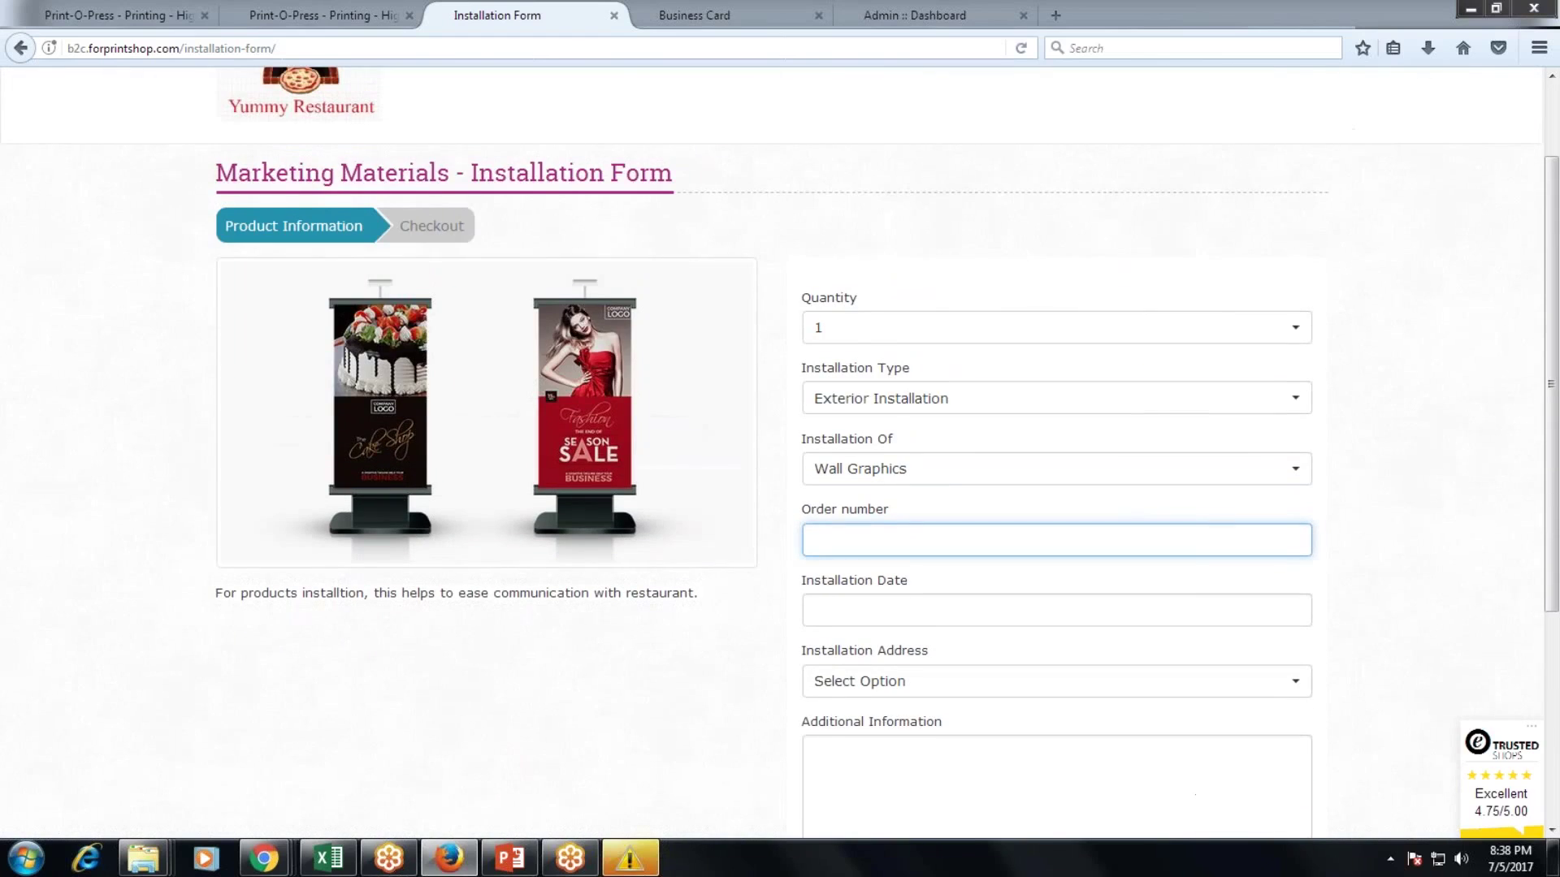
{"action": "type", "text": "102"}
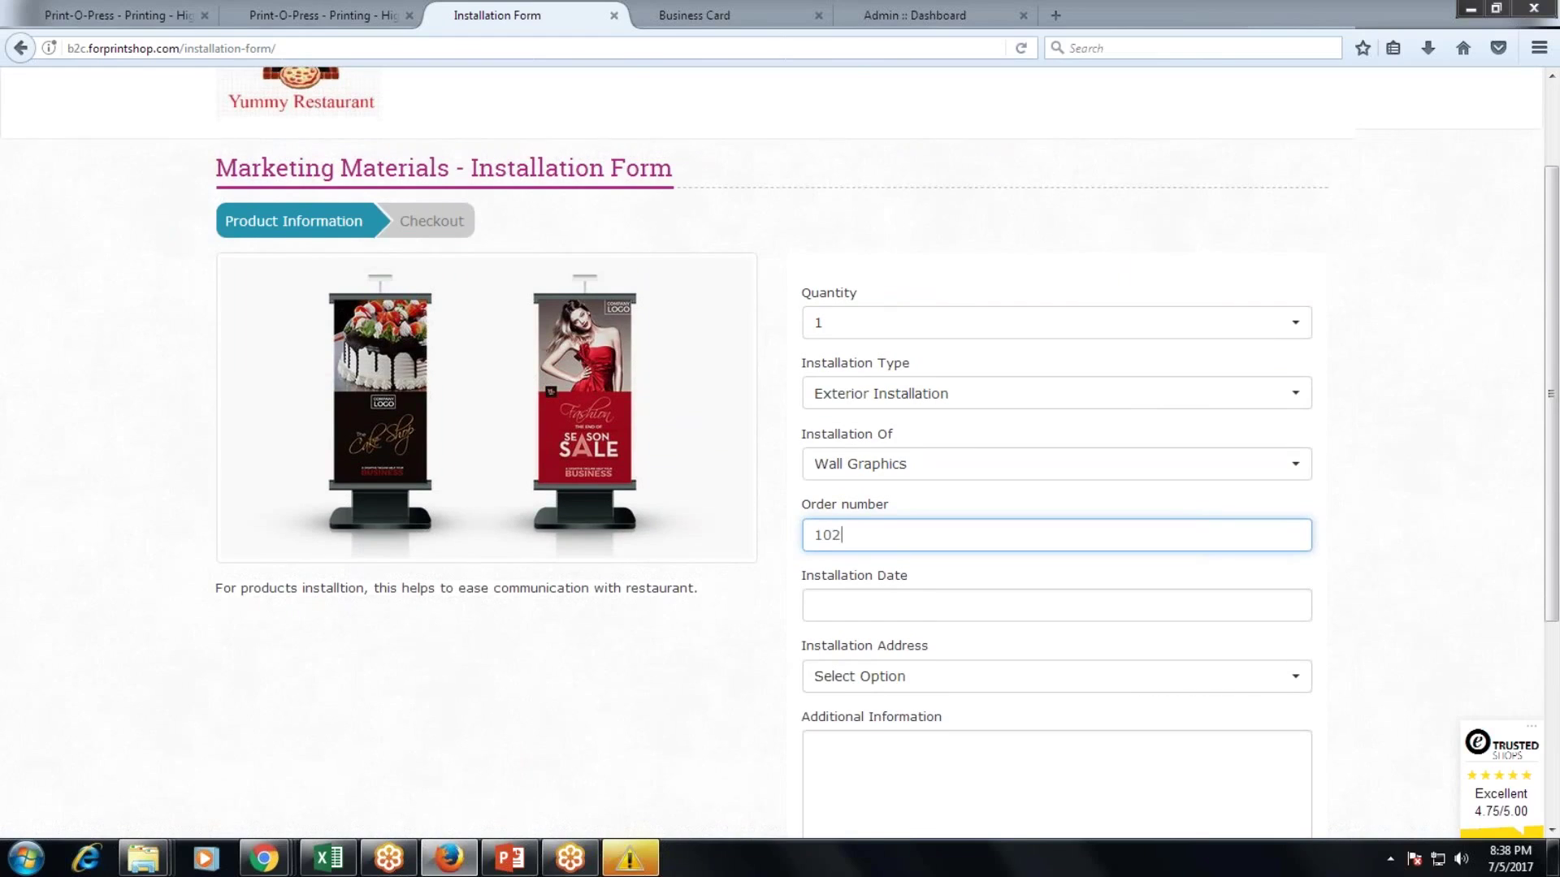
{"action": "scroll", "coordinate": [908, 477], "scroll_direction": "down", "scroll_amount": 5}
{"action": "left_click", "coordinate": [908, 478]}
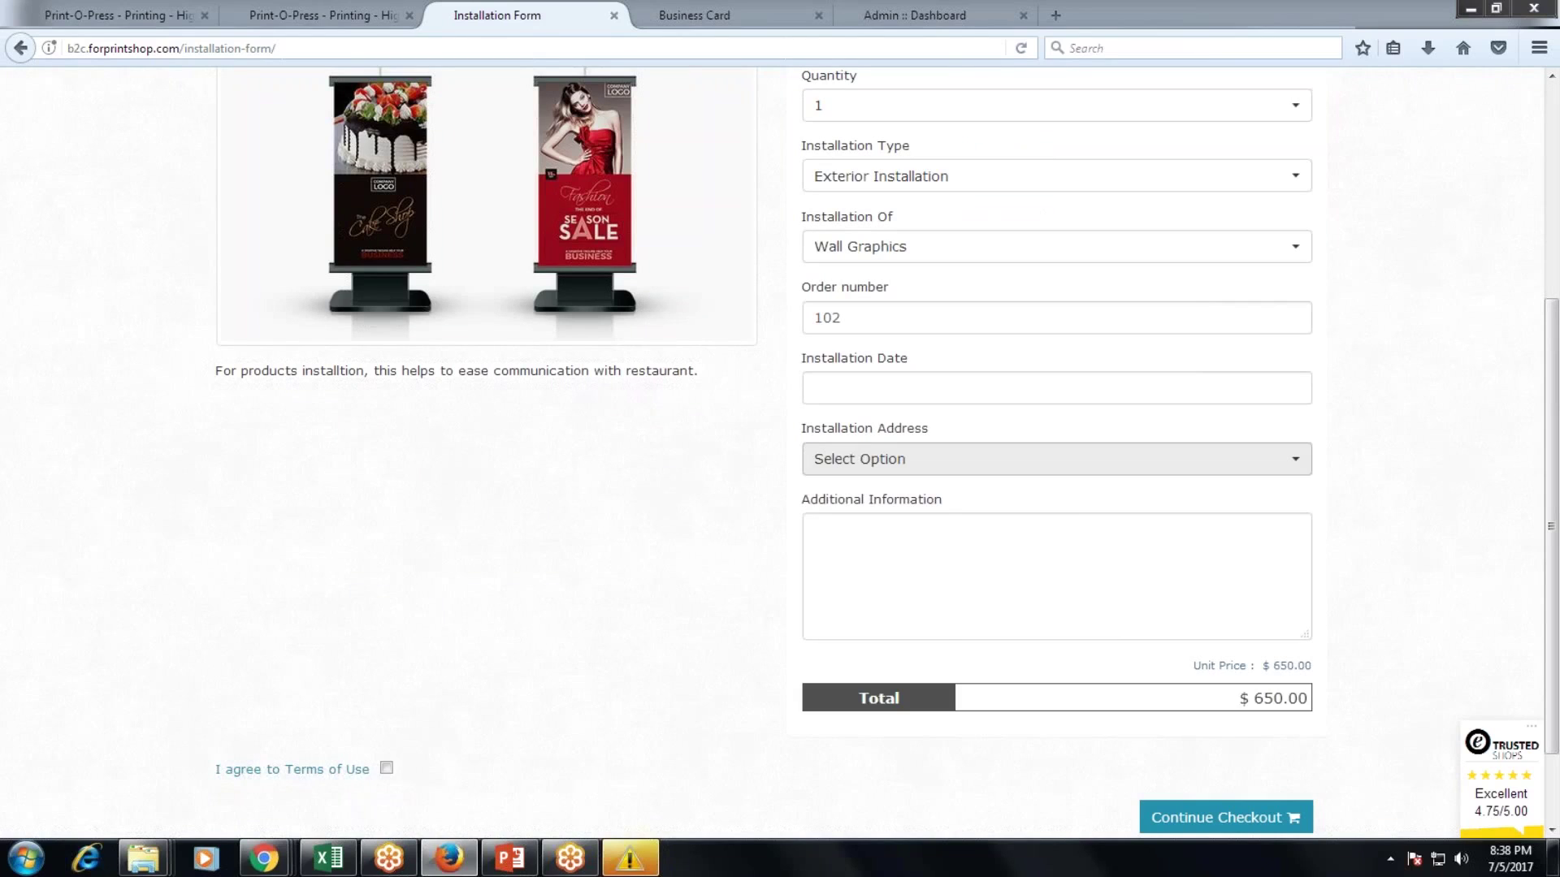
{"action": "left_click", "coordinate": [904, 471]}
{"action": "left_click", "coordinate": [904, 546]}
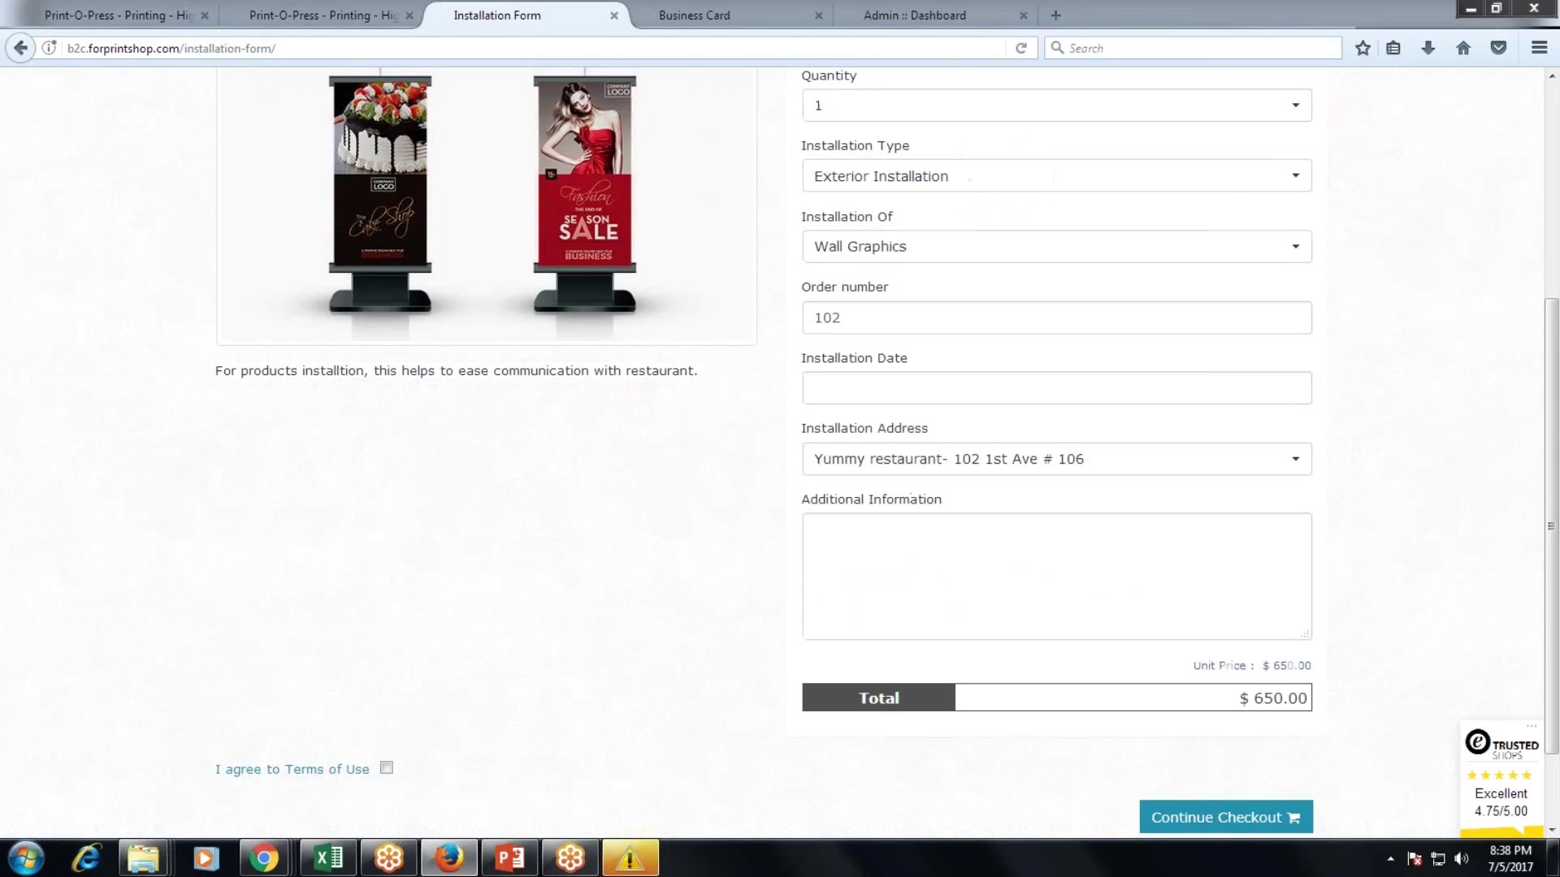
{"action": "scroll", "coordinate": [863, 542], "scroll_direction": "up", "scroll_amount": 3}
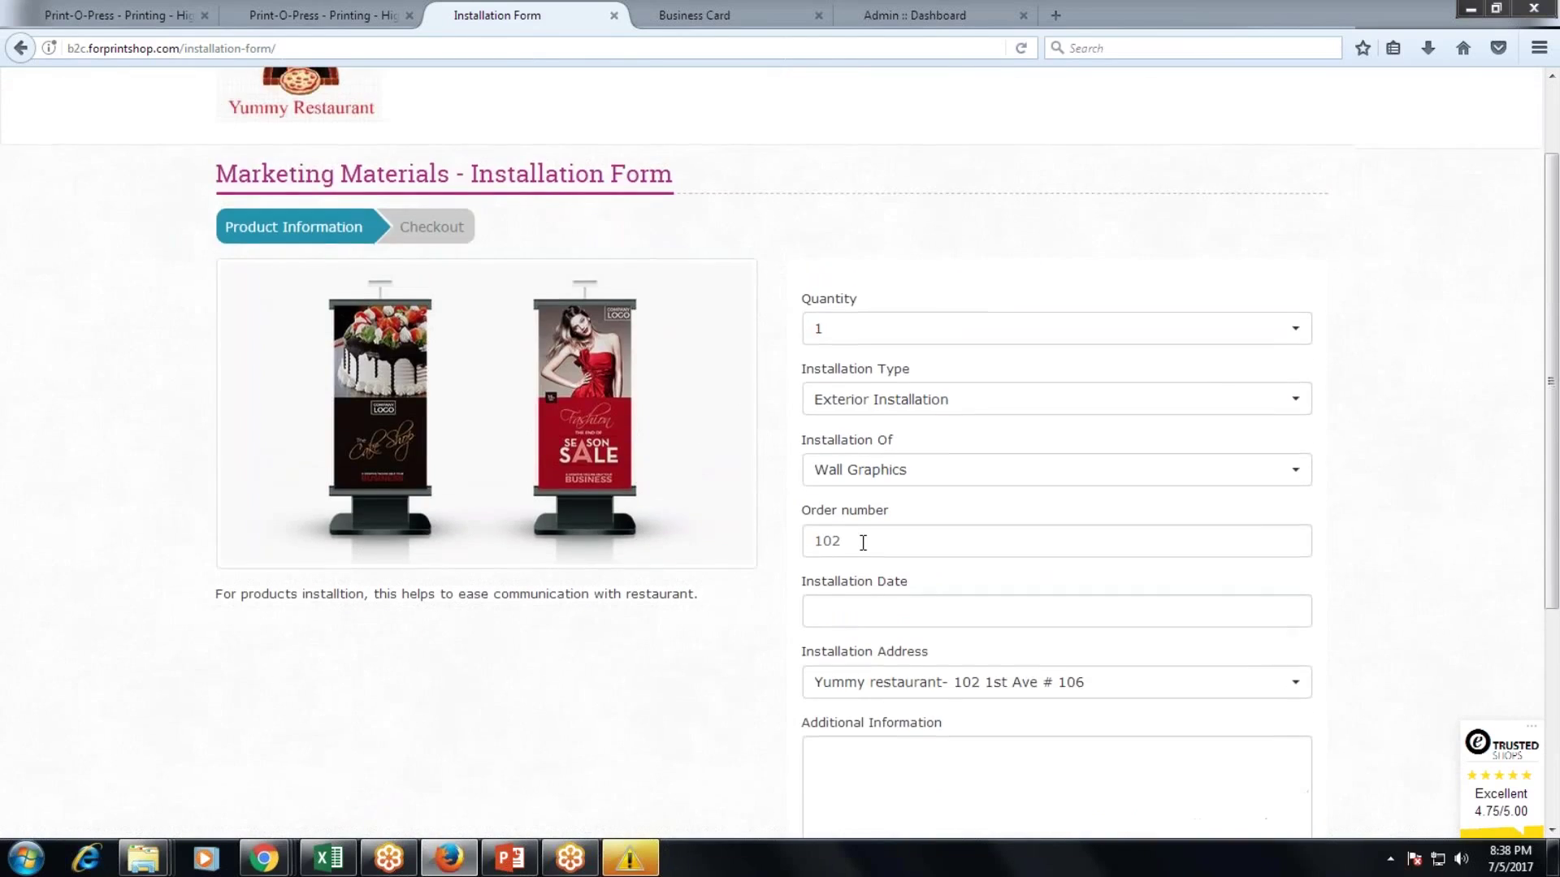
{"action": "scroll", "coordinate": [352, 195], "scroll_direction": "up", "scroll_amount": 2}
{"action": "left_click", "coordinate": [355, 195]}
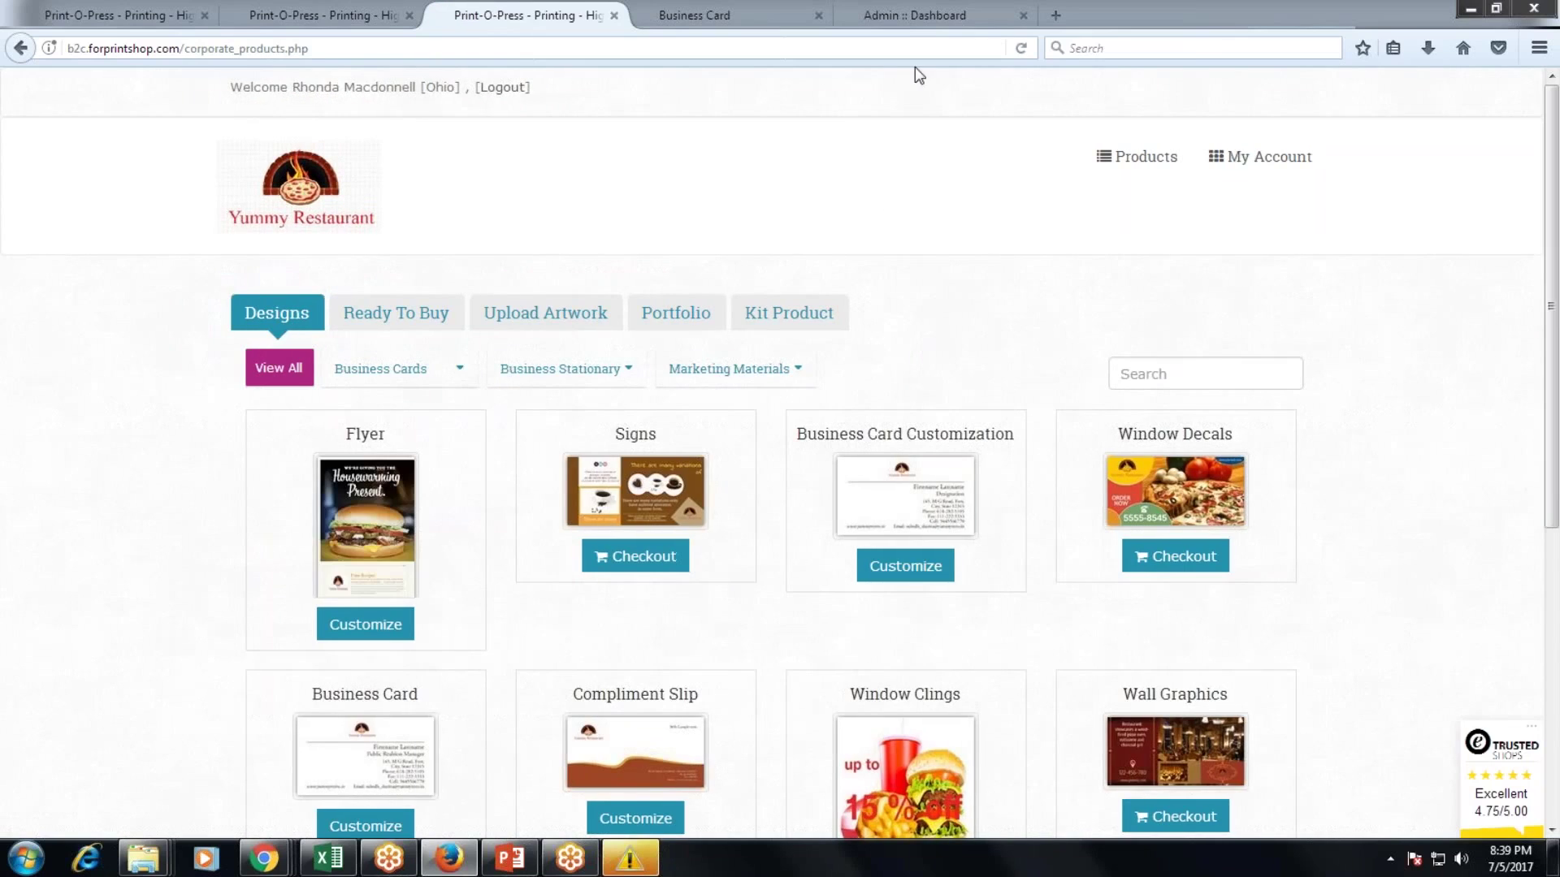
From the admin dashboard, open Reports > Sales > Order Detail.
{"action": "left_click", "coordinate": [917, 16]}
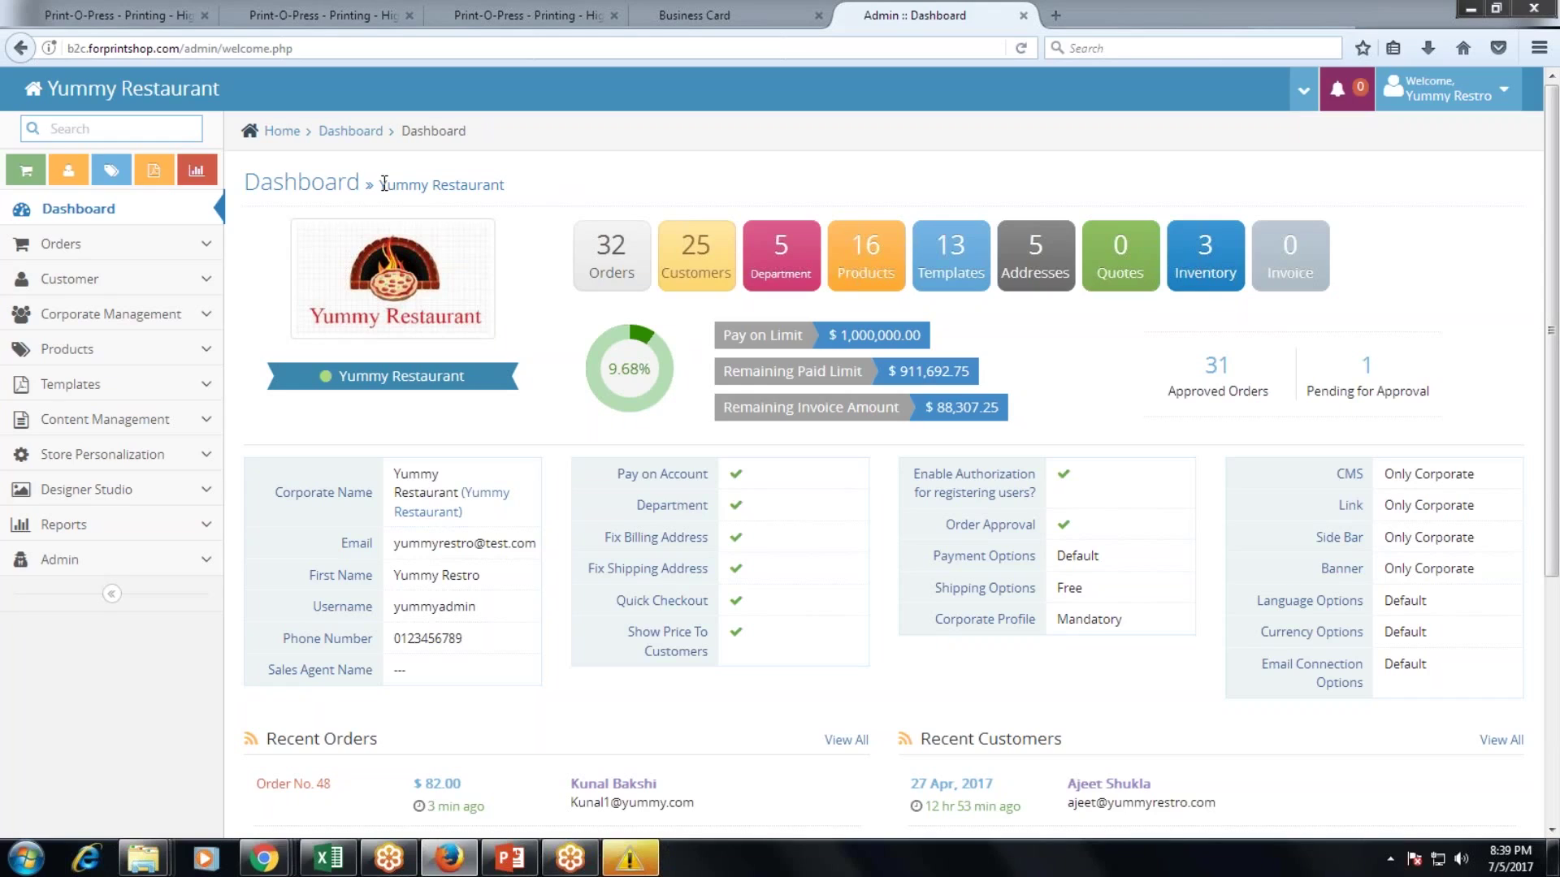
{"action": "left_click_drag", "start_coordinate": [380, 185], "coordinate": [505, 185]}
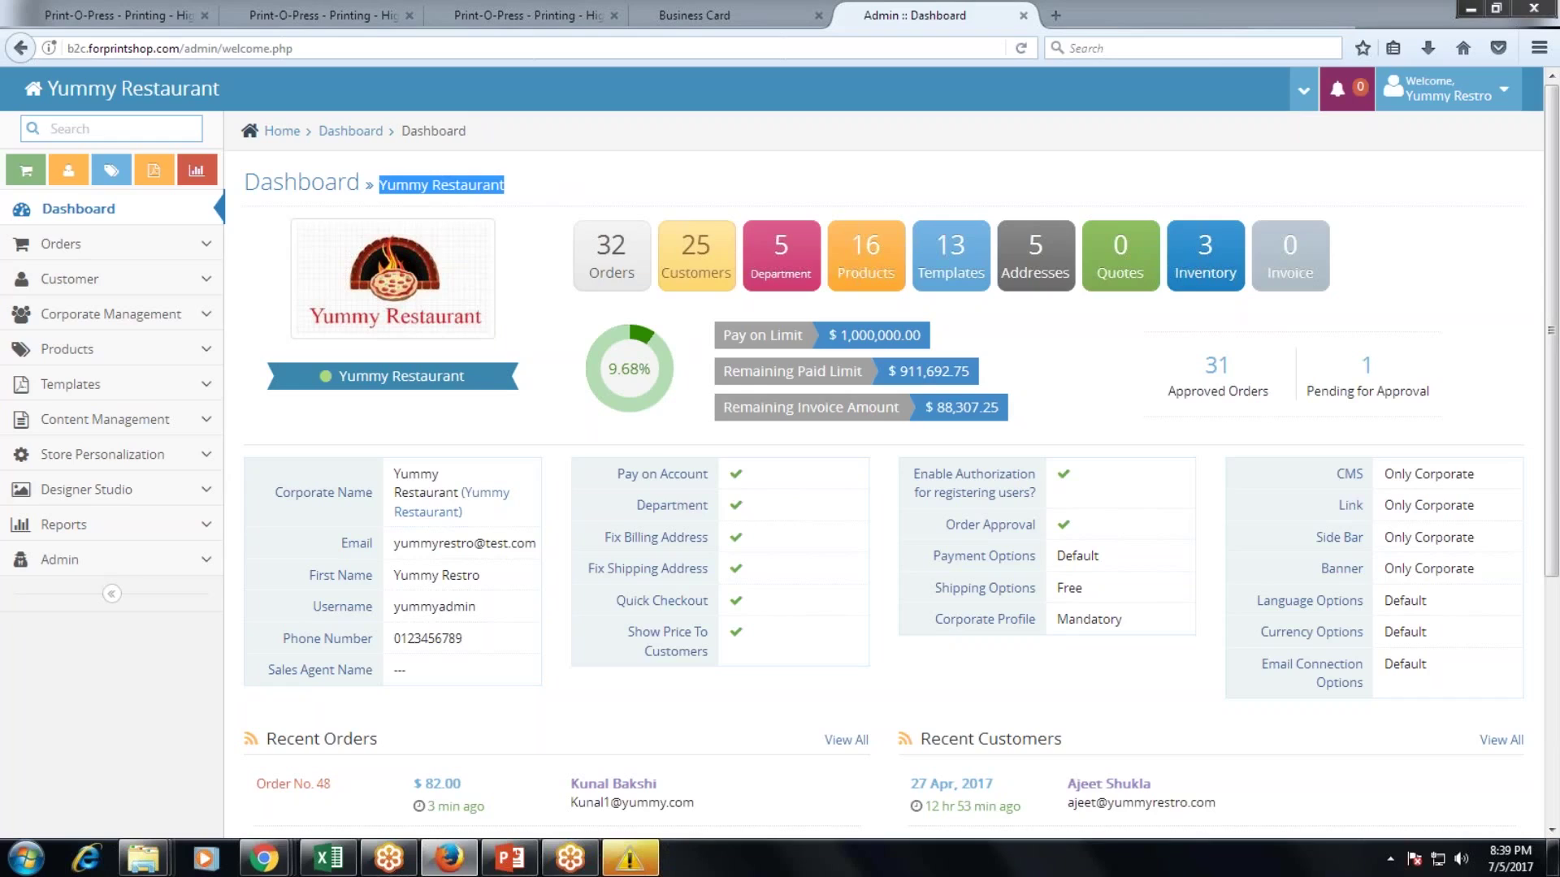
{"action": "left_click", "coordinate": [540, 200]}
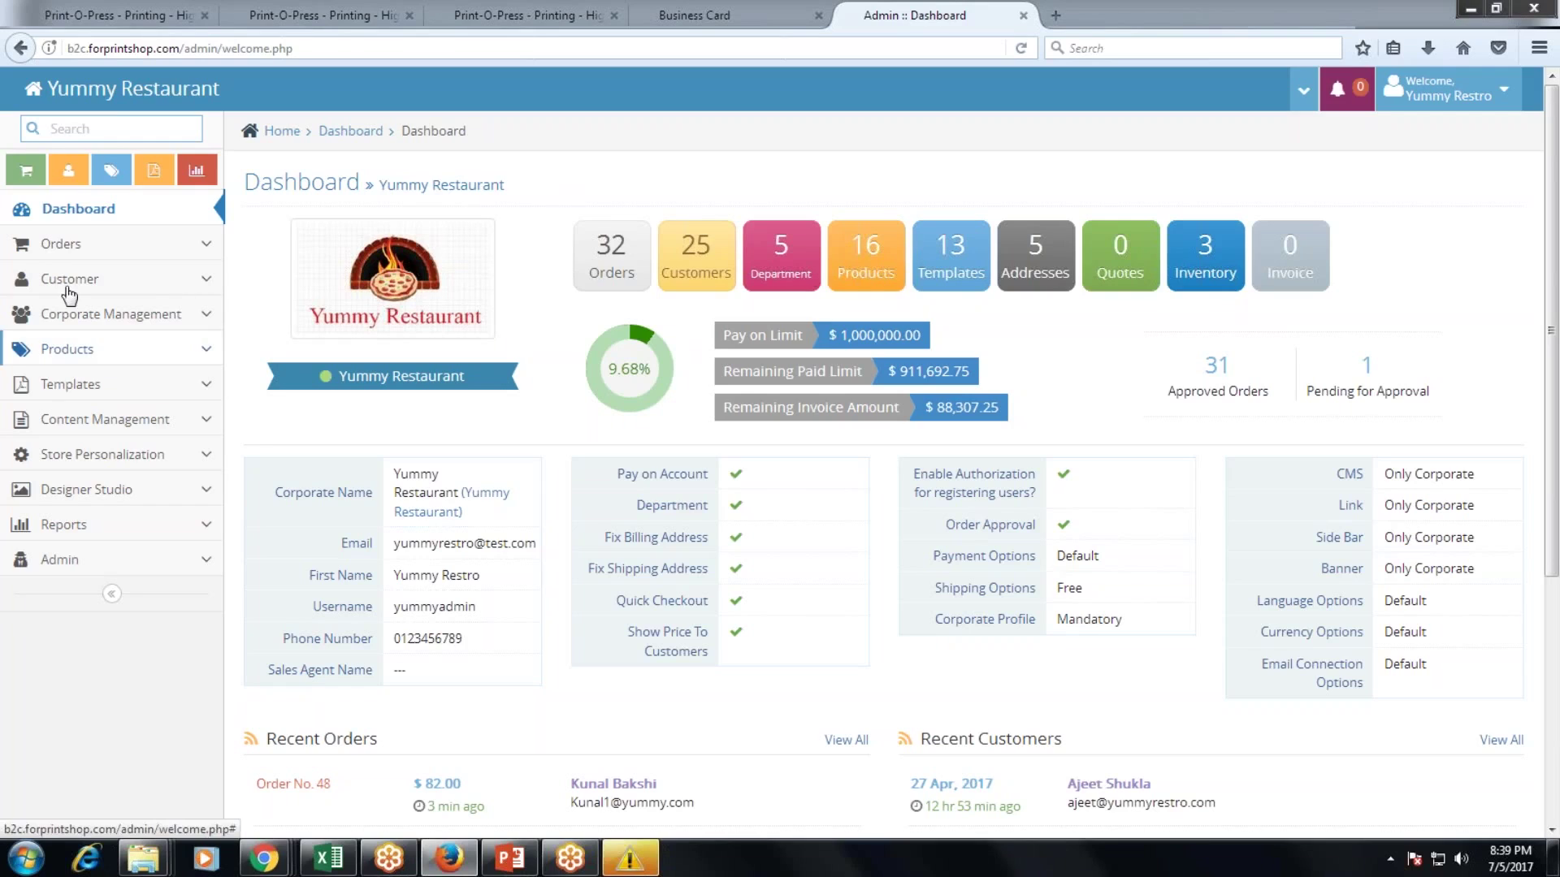
{"action": "left_click", "coordinate": [140, 526]}
{"action": "left_click", "coordinate": [105, 615]}
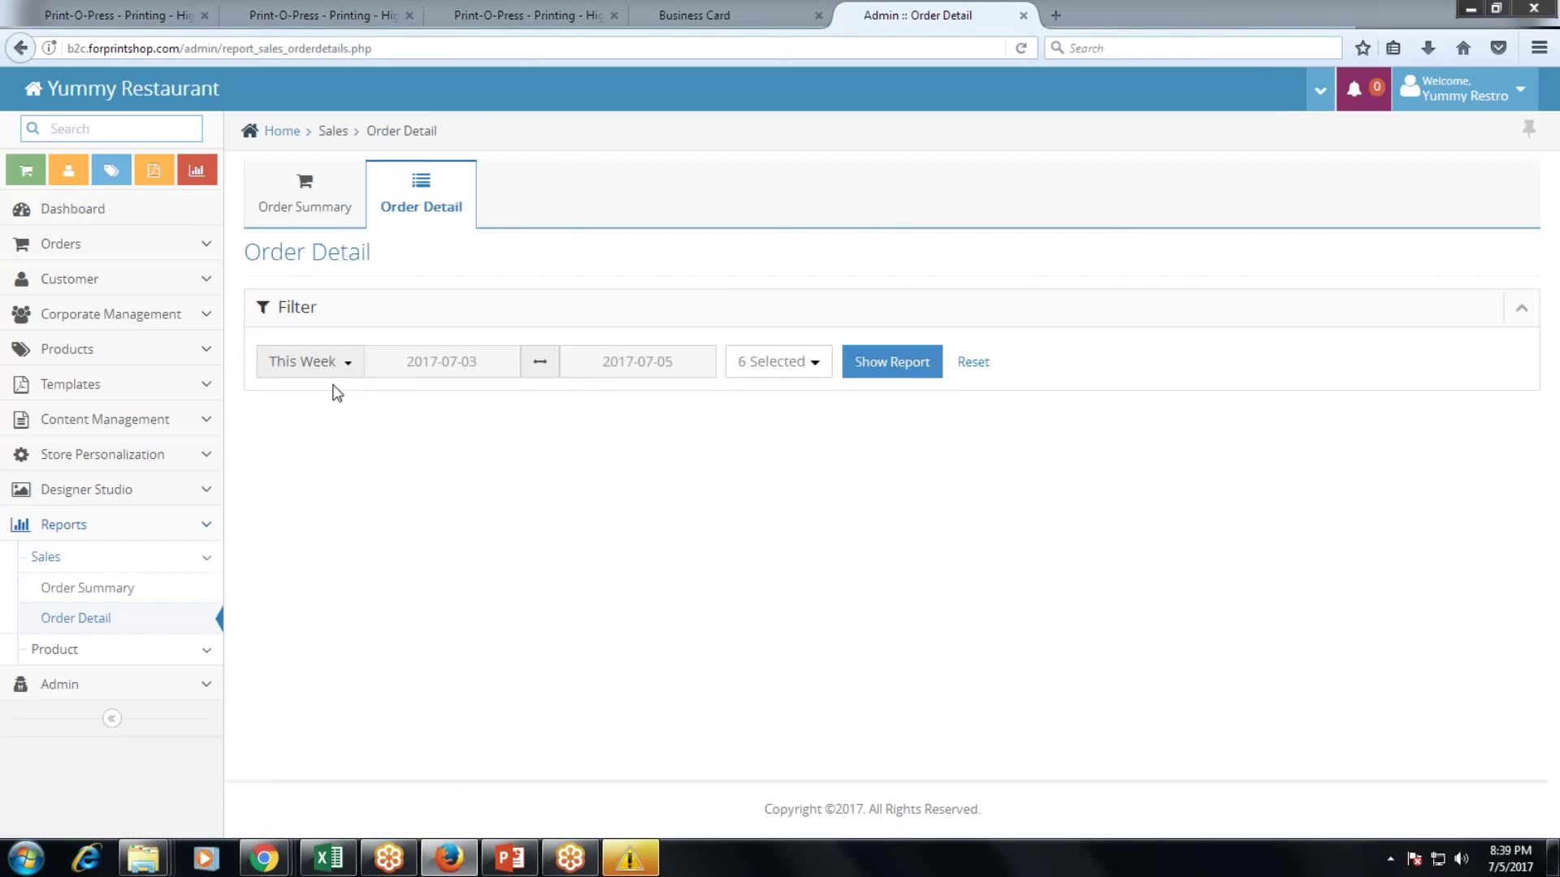
Generate the Order Detail report for This Year and scroll through its results.
{"action": "left_click", "coordinate": [343, 367]}
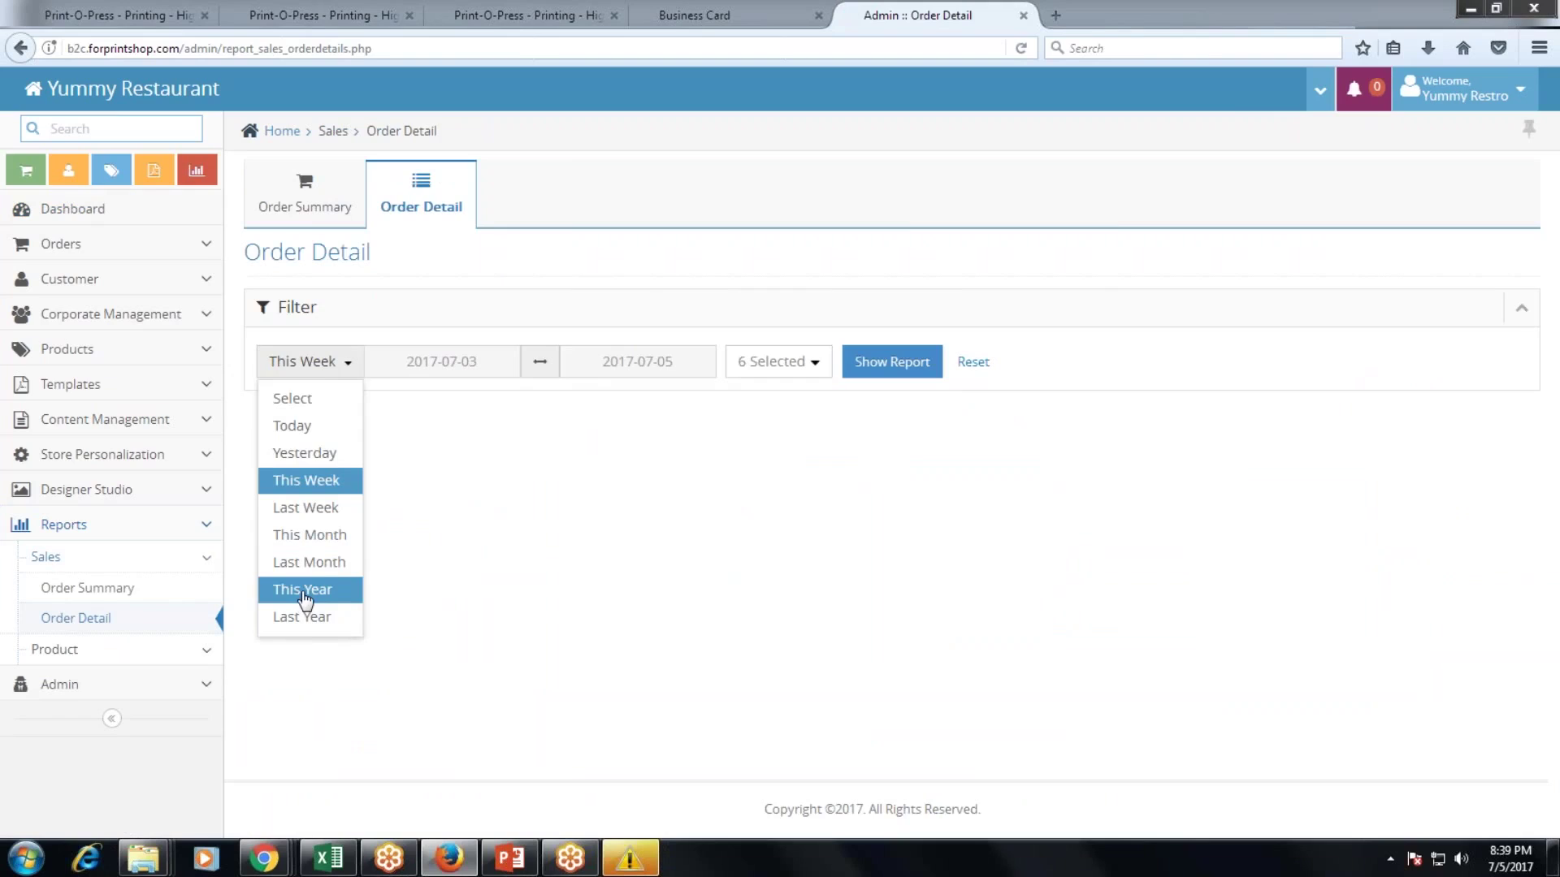
{"action": "left_click", "coordinate": [303, 596]}
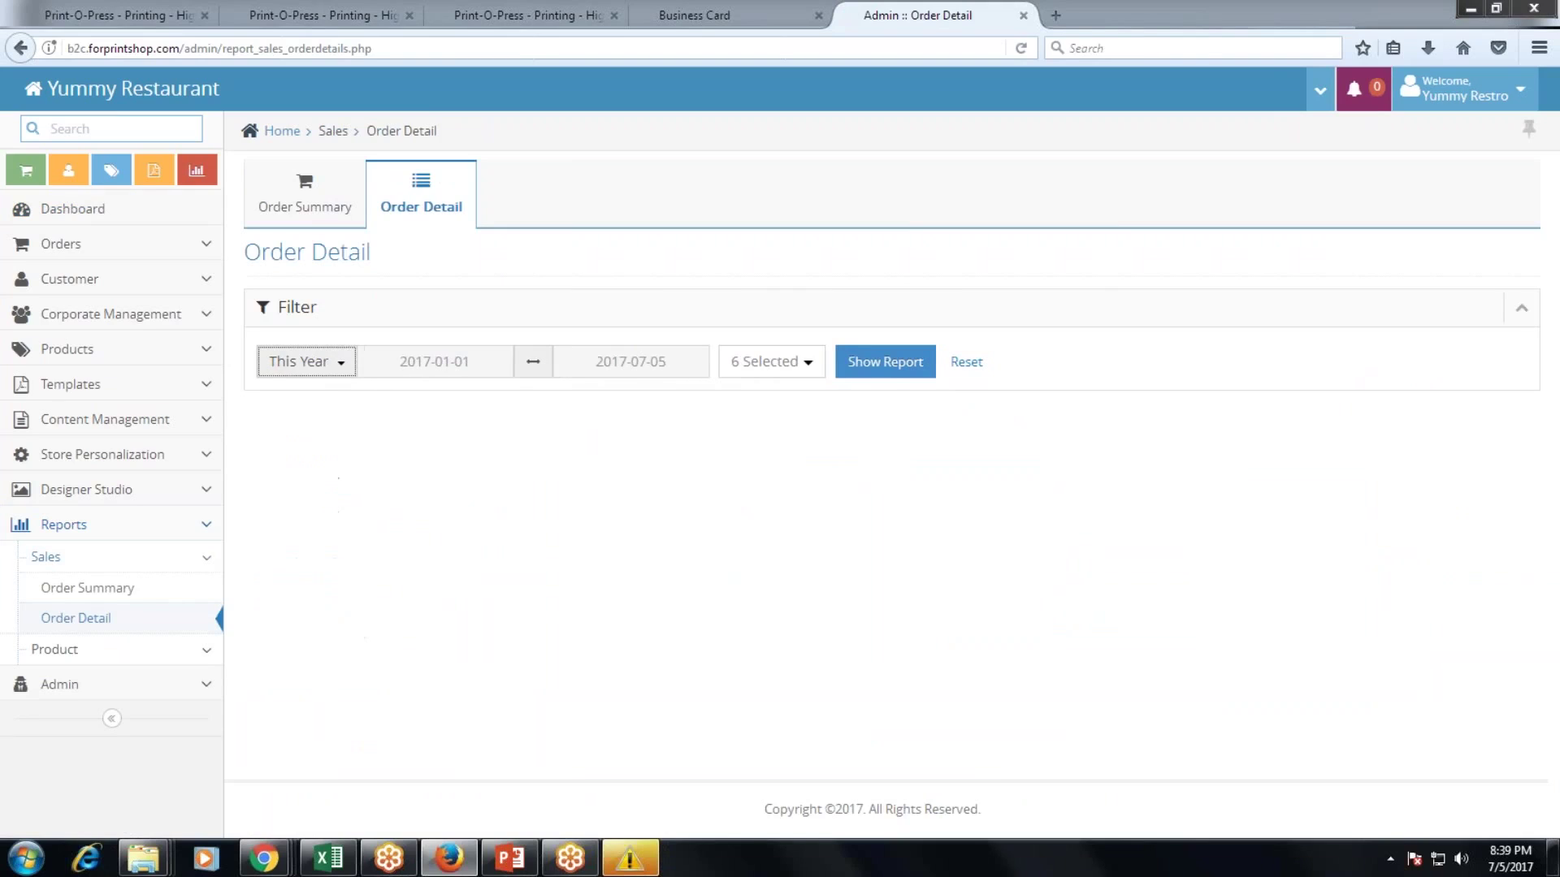
{"action": "left_click", "coordinate": [888, 366]}
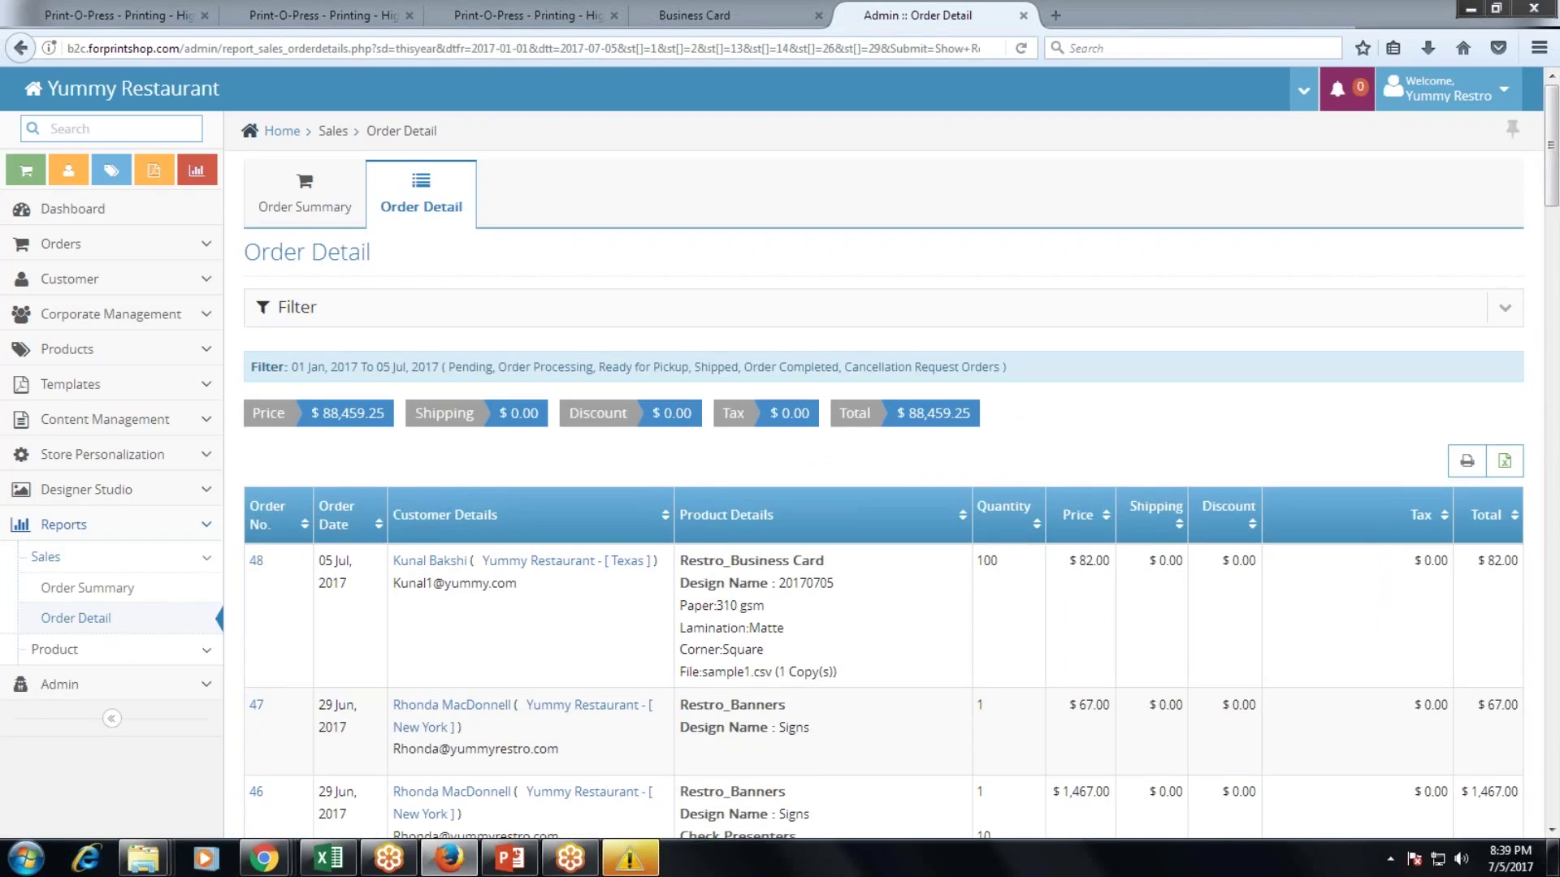
{"action": "scroll", "coordinate": [888, 427], "scroll_direction": "down", "scroll_amount": 3}
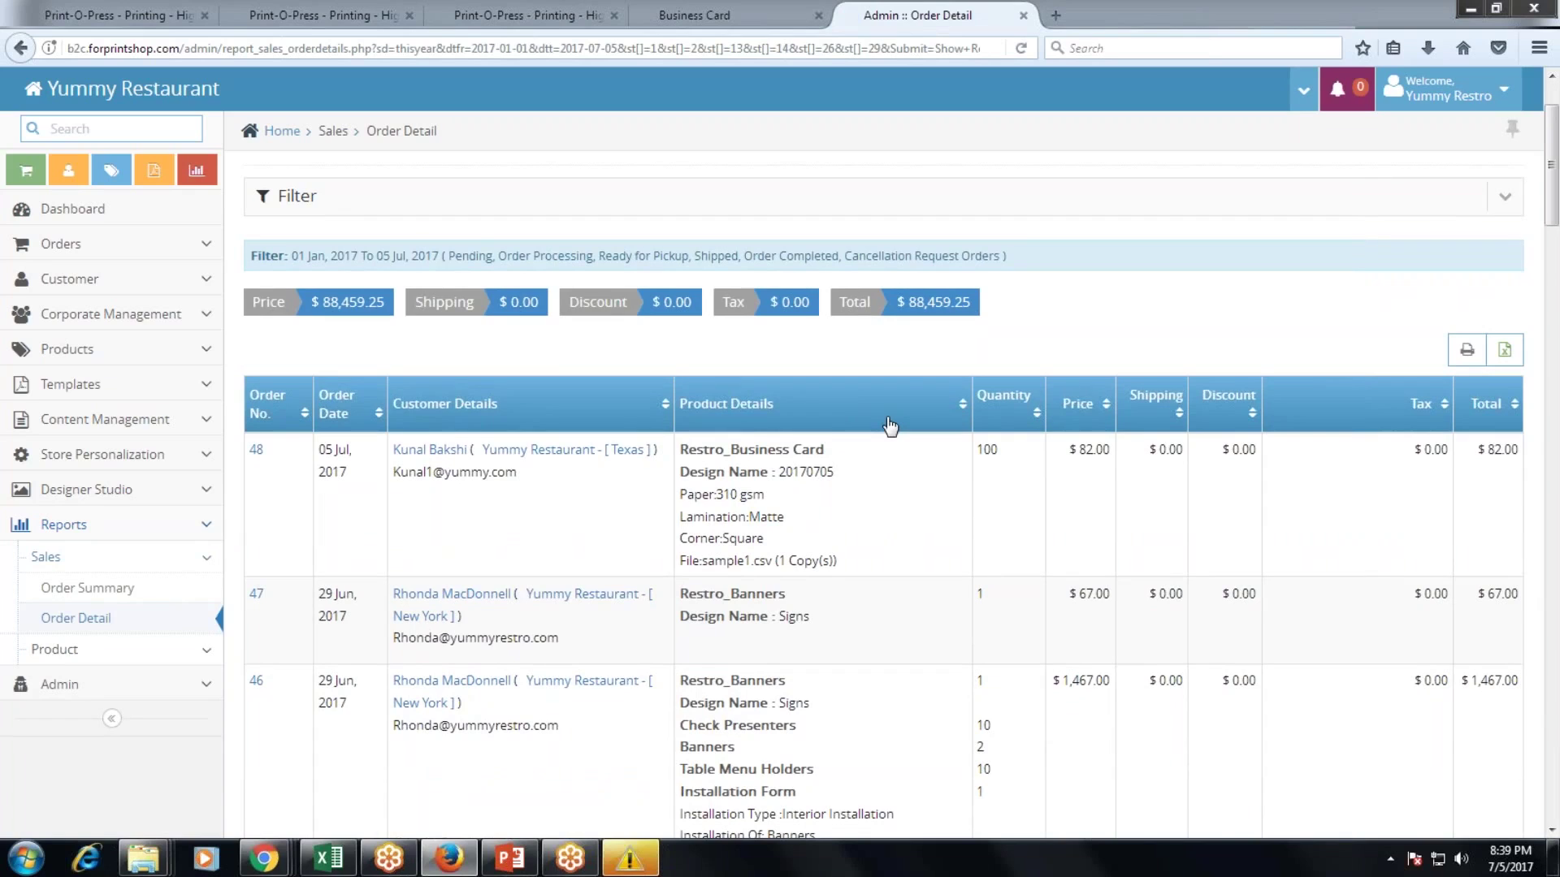
{"action": "scroll", "coordinate": [889, 426], "scroll_direction": "down", "scroll_amount": 9}
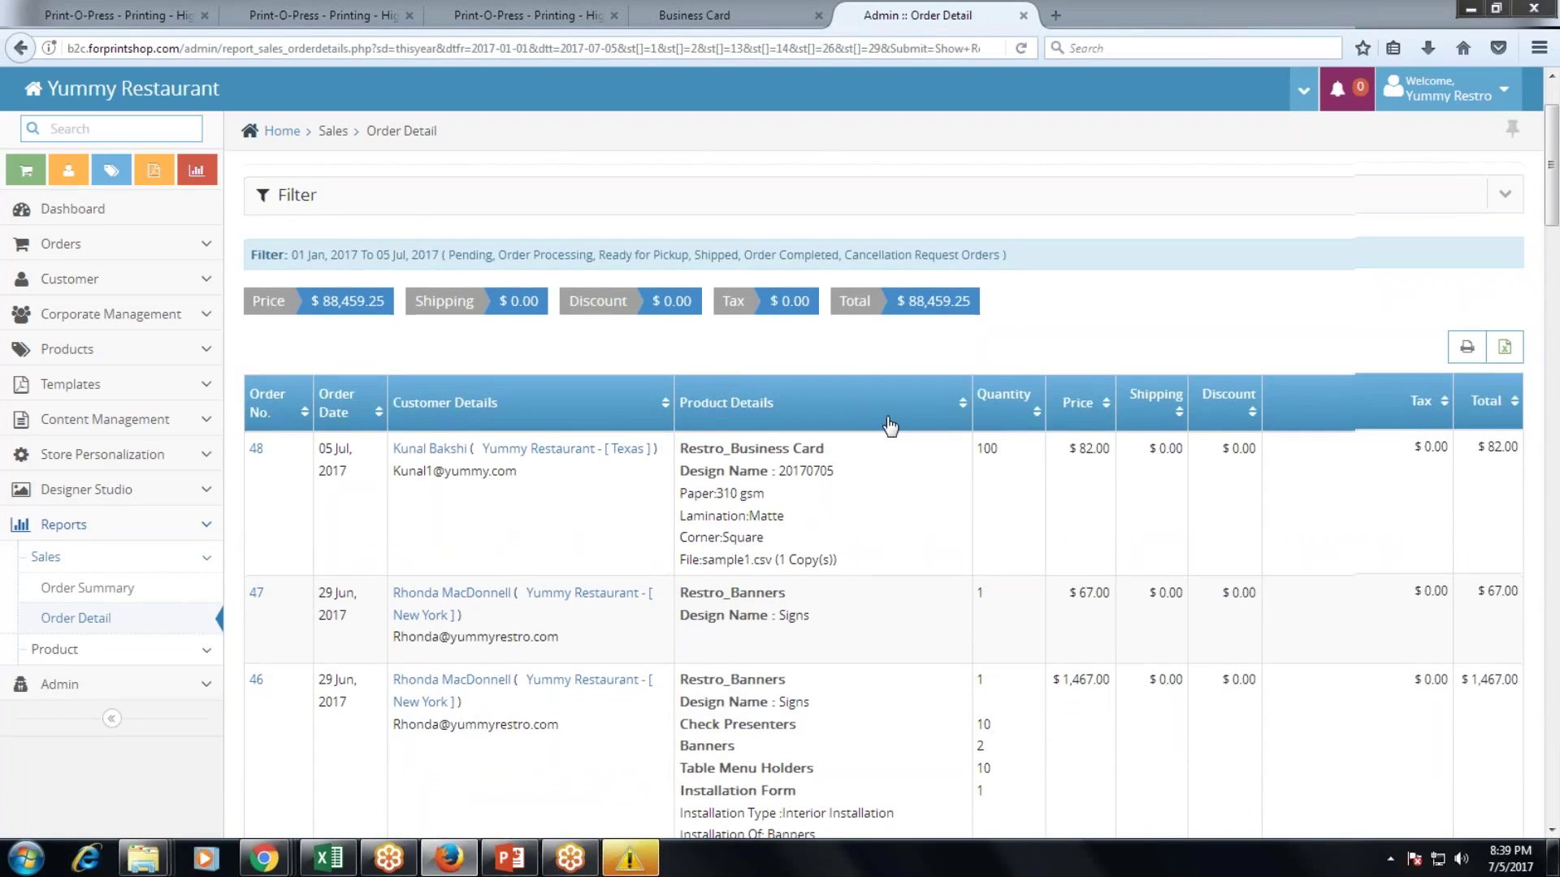
{"action": "scroll", "coordinate": [877, 453], "scroll_direction": "up", "scroll_amount": 12}
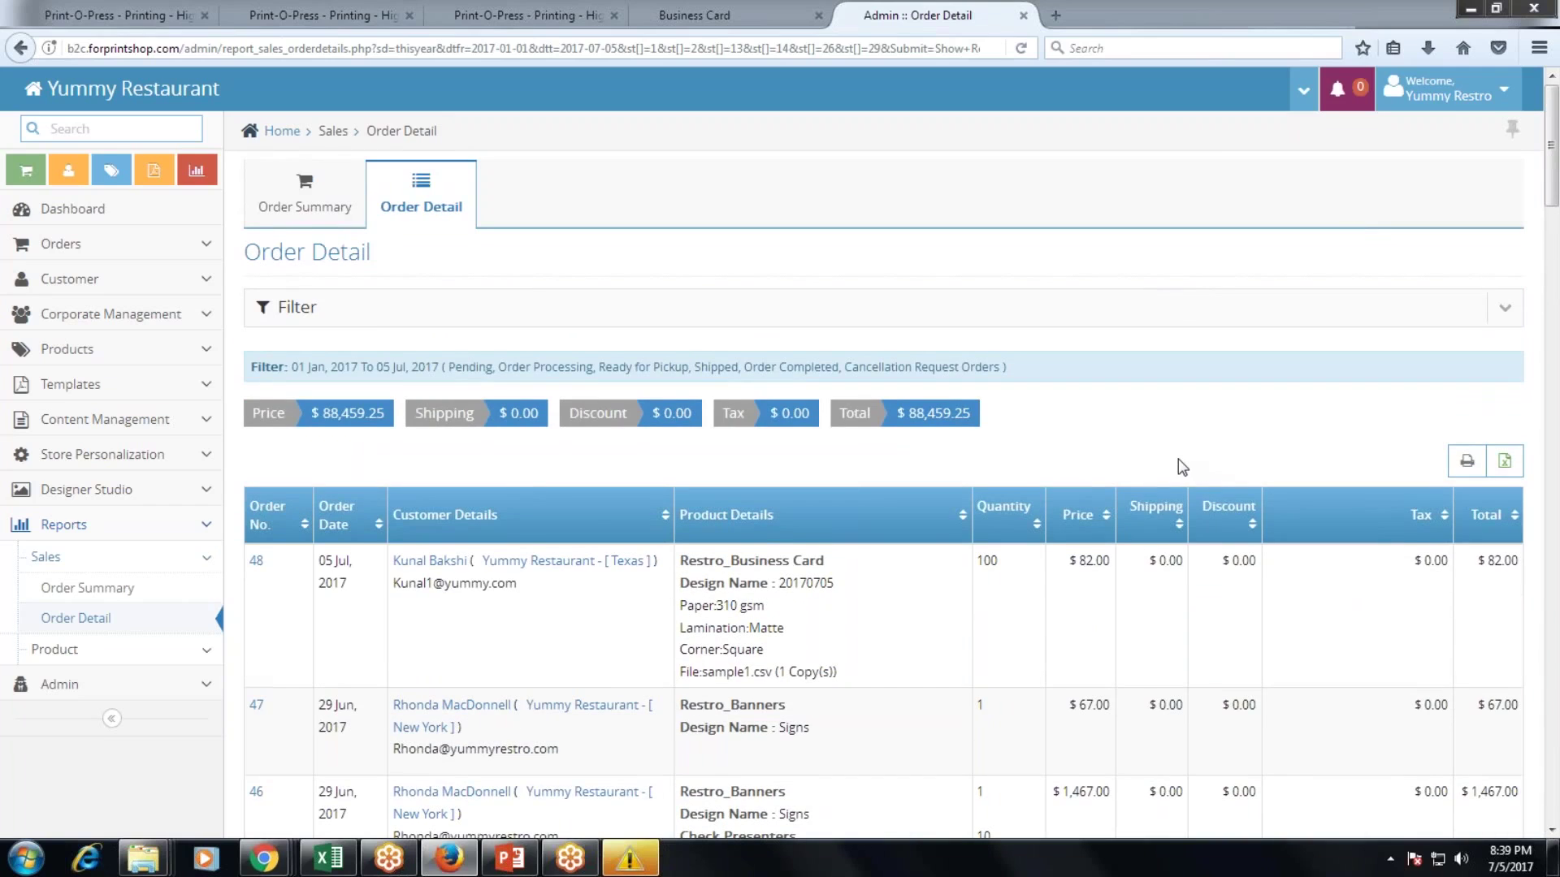
{"action": "scroll", "coordinate": [1030, 461], "scroll_direction": "down", "scroll_amount": 3}
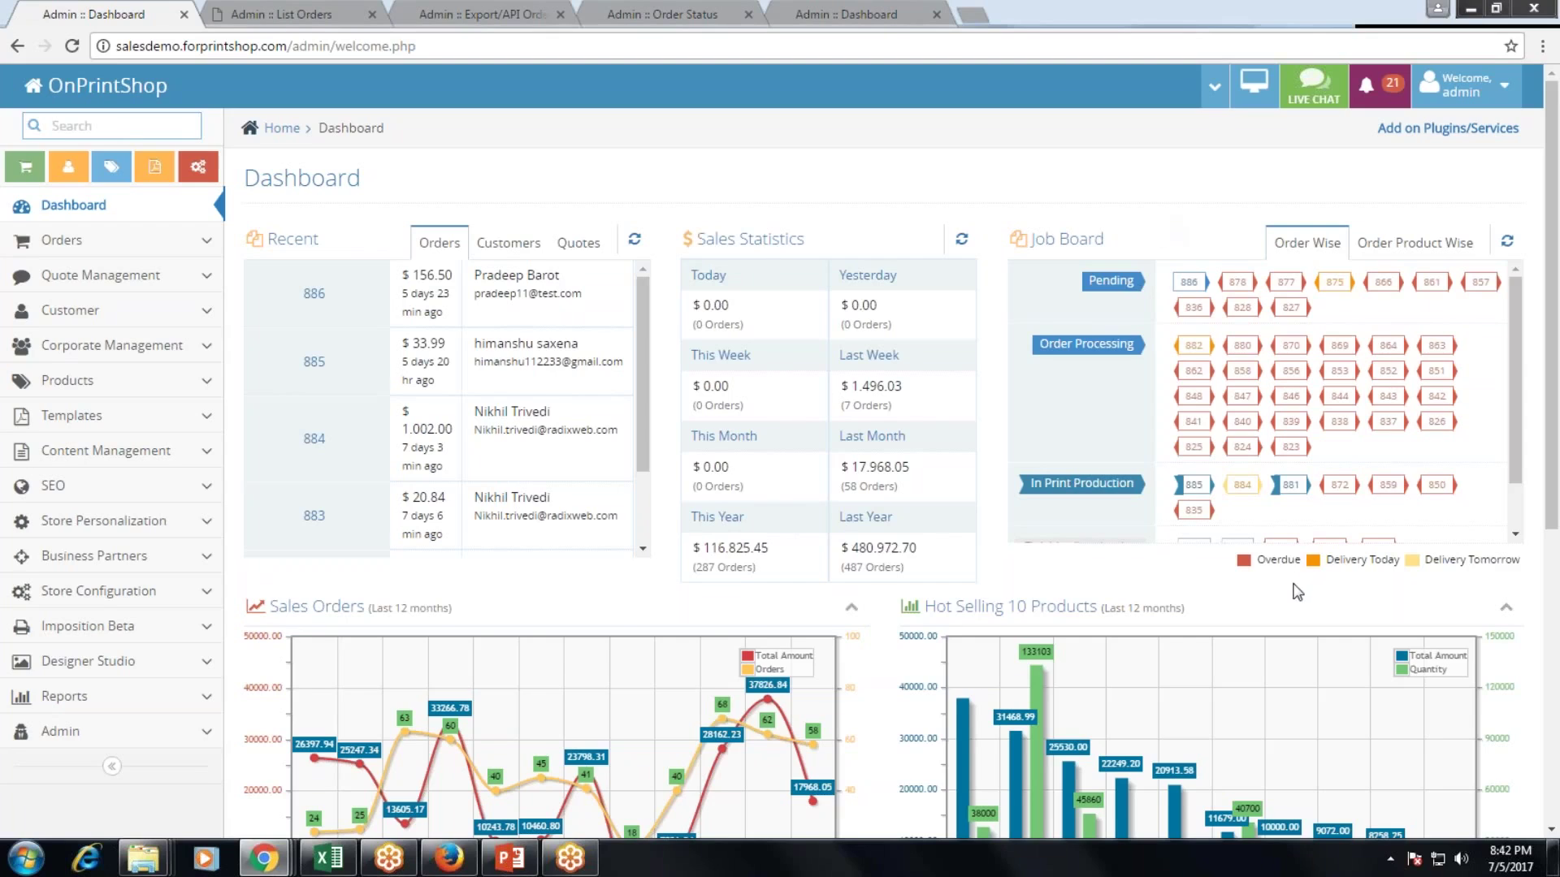
Scroll to the dashboard's sales and best-seller charts, then switch to the List Orders page.
{"action": "scroll", "coordinate": [1299, 569], "scroll_direction": "down", "scroll_amount": 1}
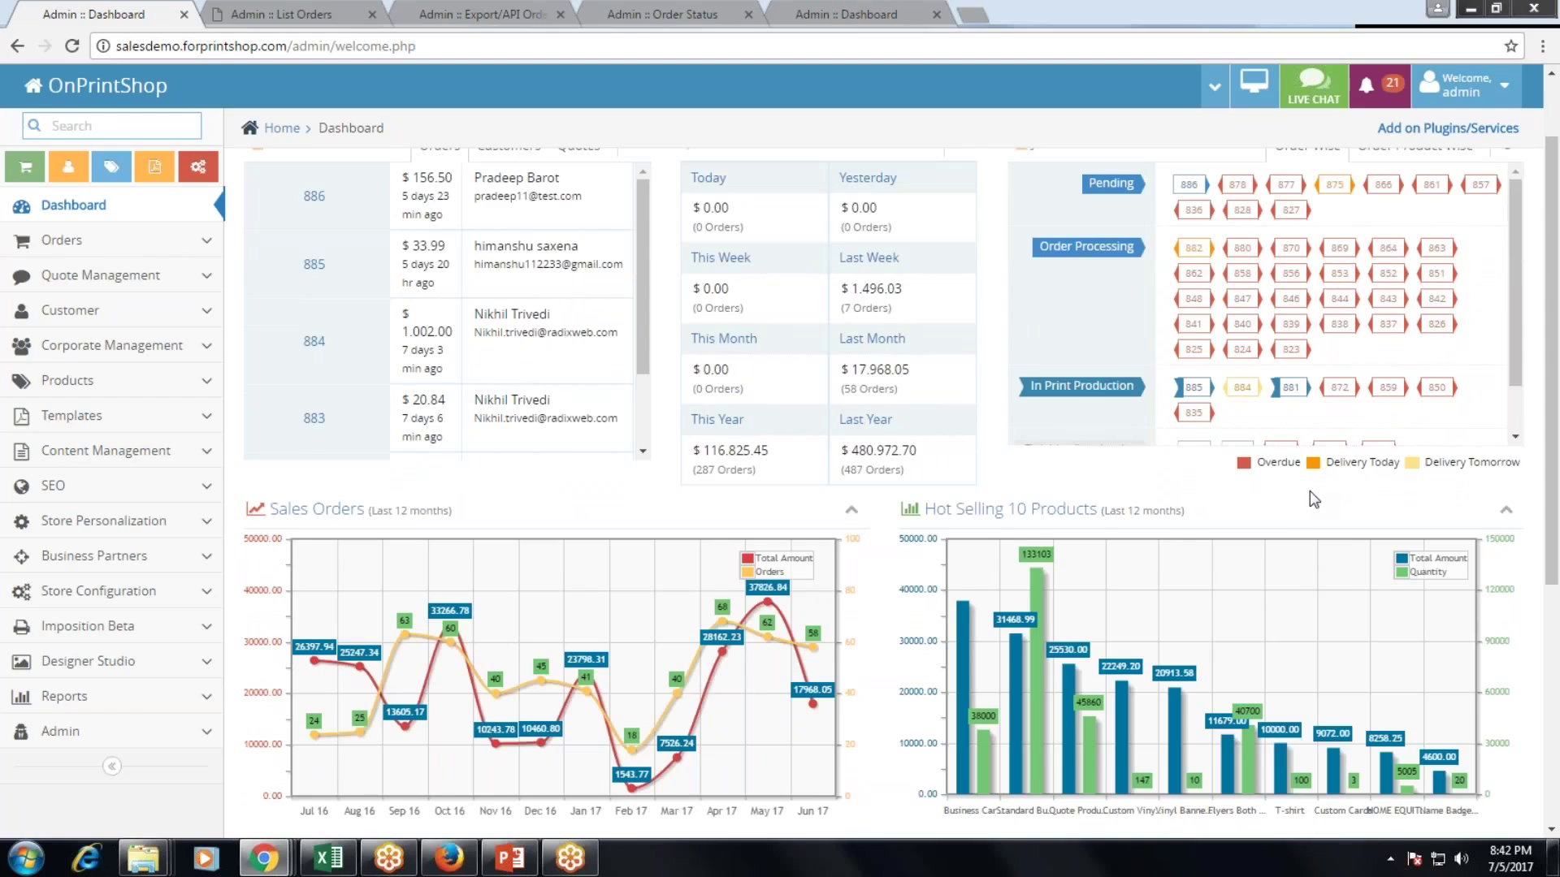
{"action": "scroll", "coordinate": [1314, 500], "scroll_direction": "down", "scroll_amount": 1}
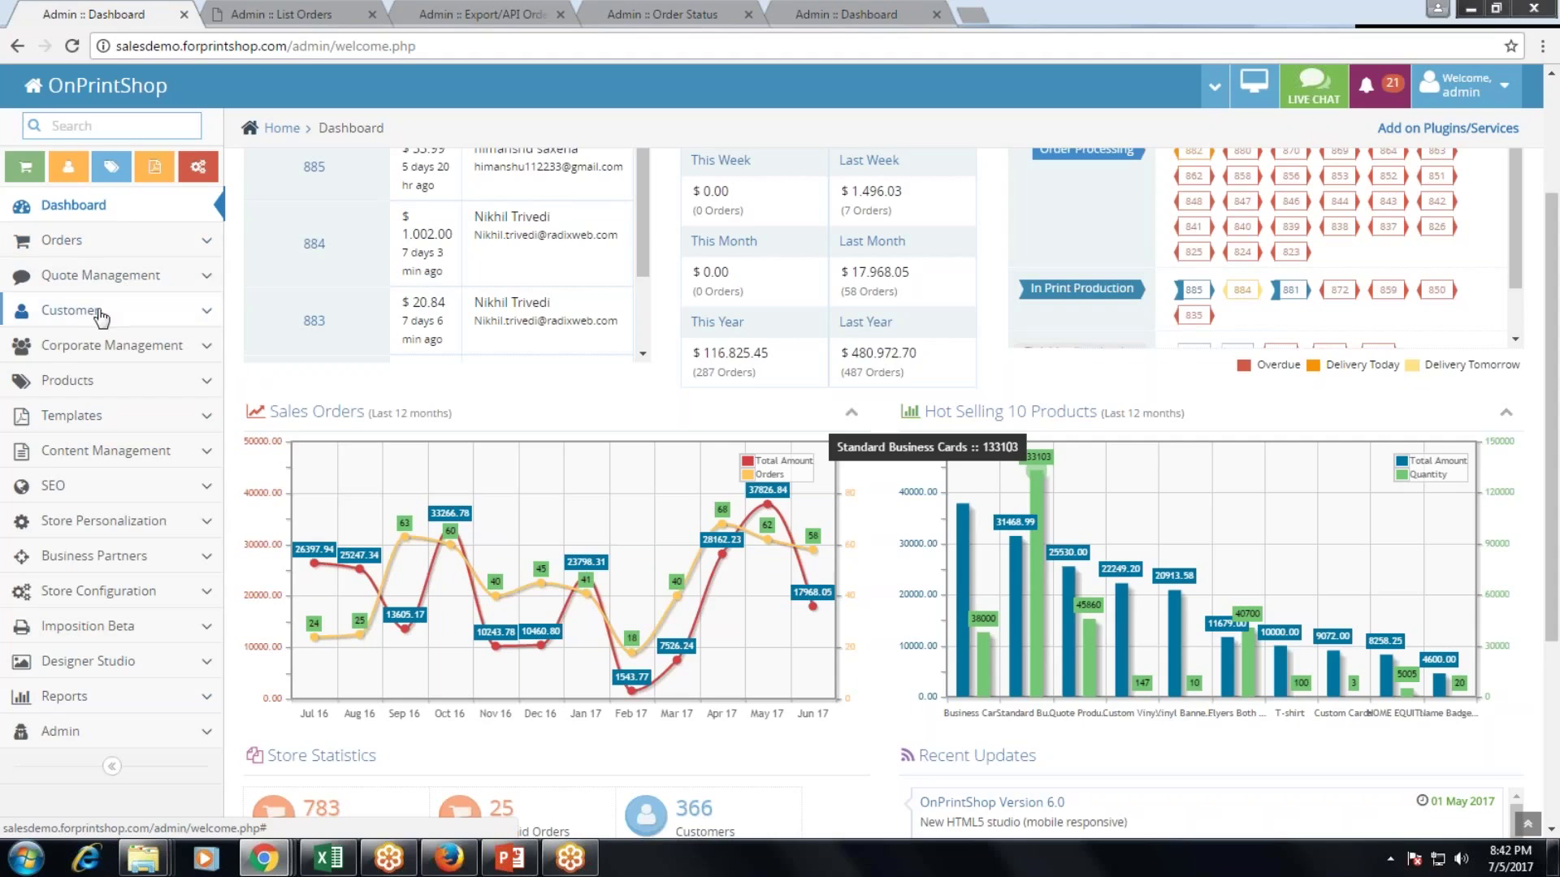
{"action": "left_click", "coordinate": [298, 16]}
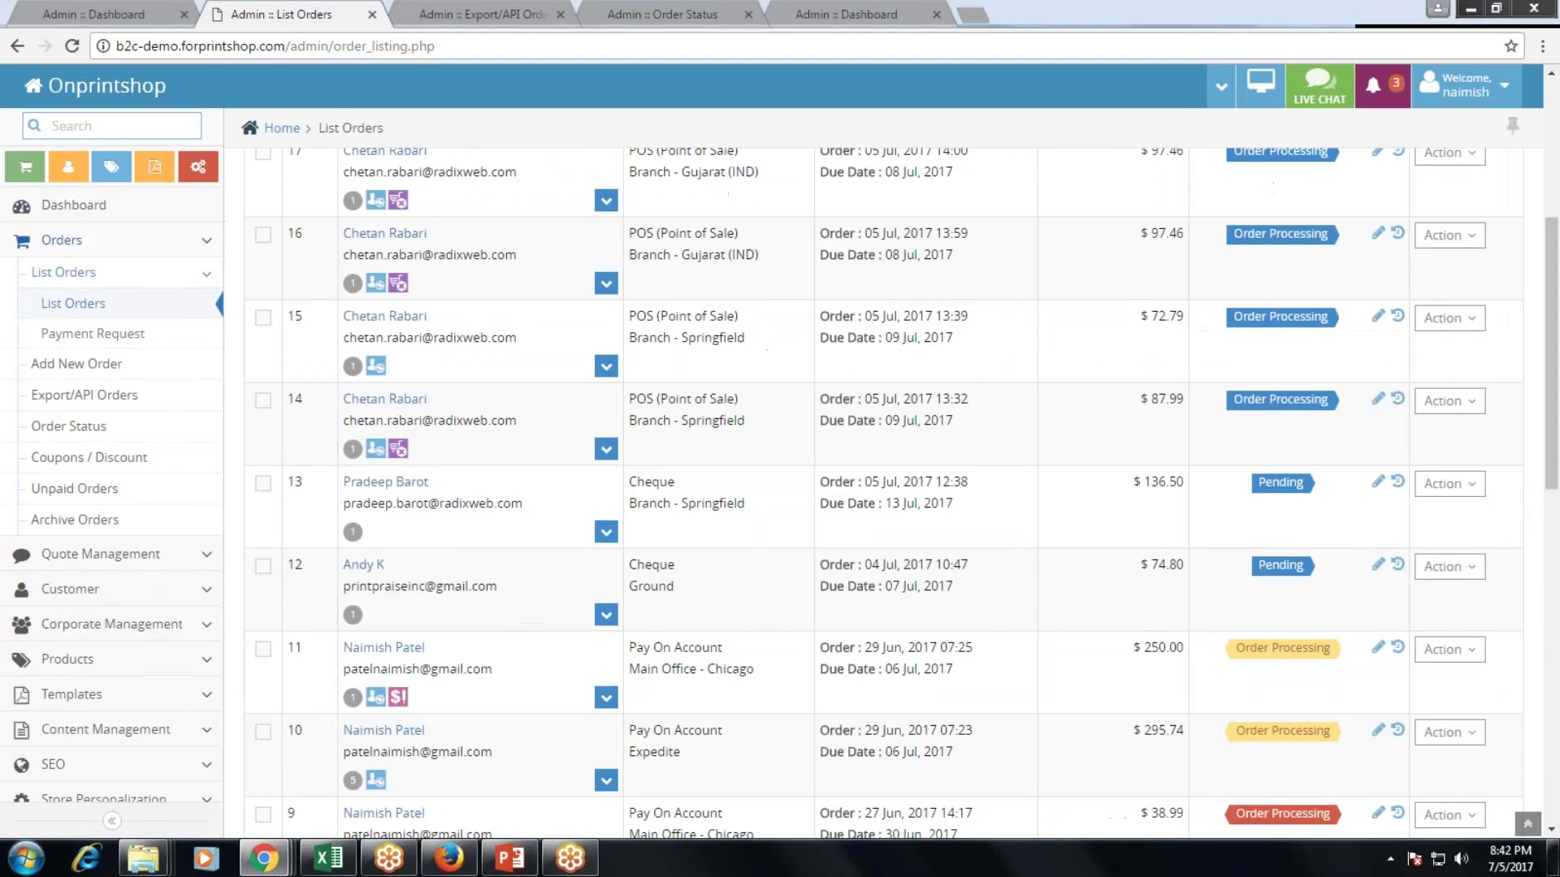
Expand the $295.74 Pay On Account order and download its invoice.
{"action": "scroll", "coordinate": [410, 159], "scroll_direction": "up", "scroll_amount": 5}
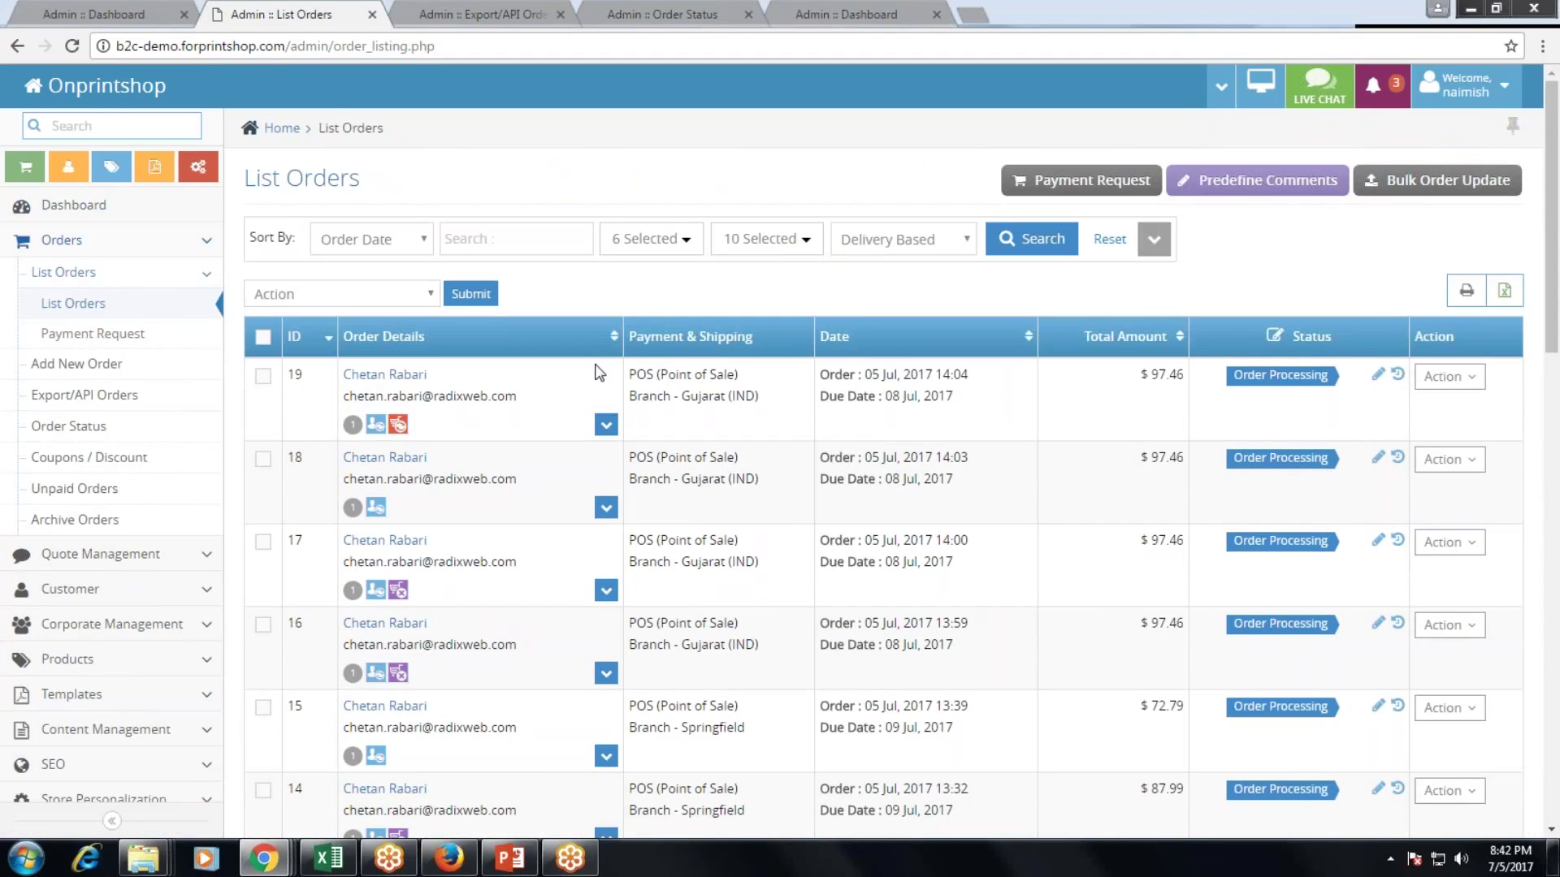
{"action": "scroll", "coordinate": [530, 509], "scroll_direction": "down", "scroll_amount": 5}
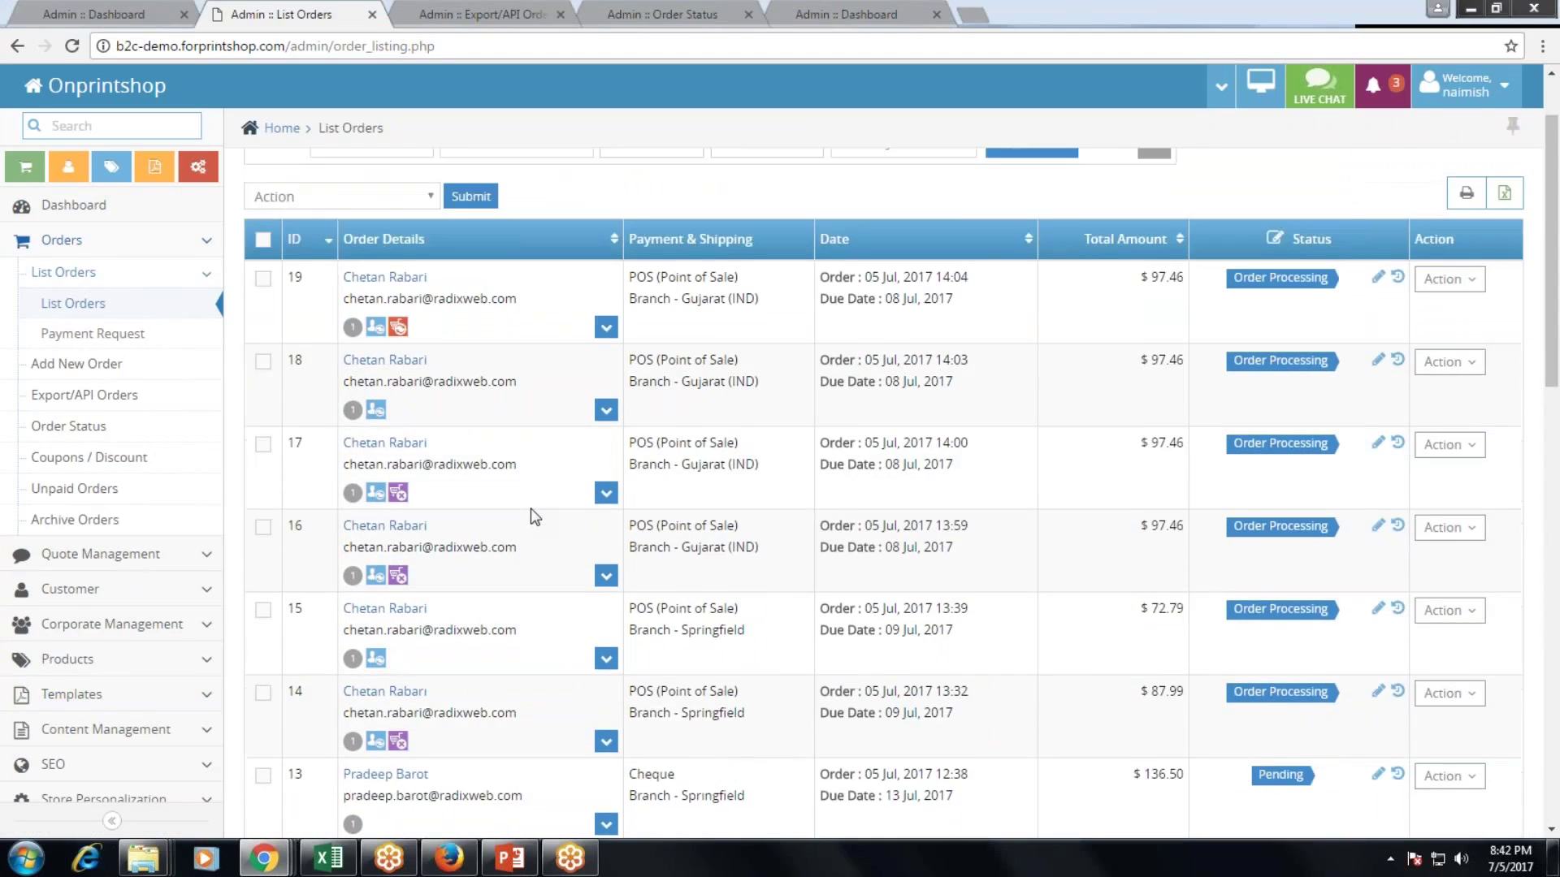
{"action": "scroll", "coordinate": [534, 516], "scroll_direction": "down", "scroll_amount": 3}
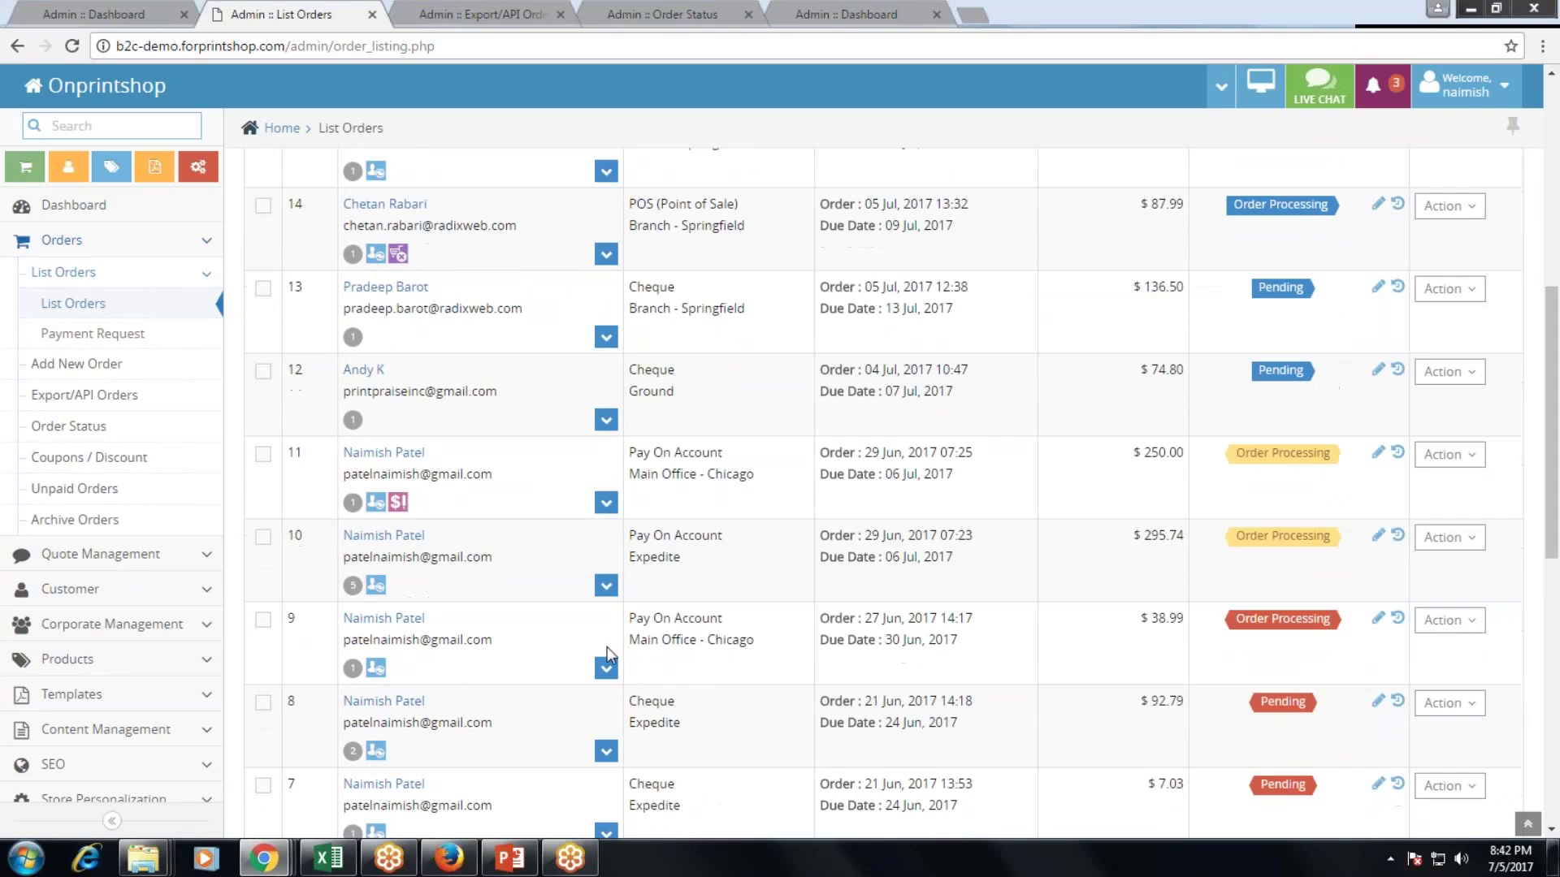
{"action": "left_click", "coordinate": [605, 586]}
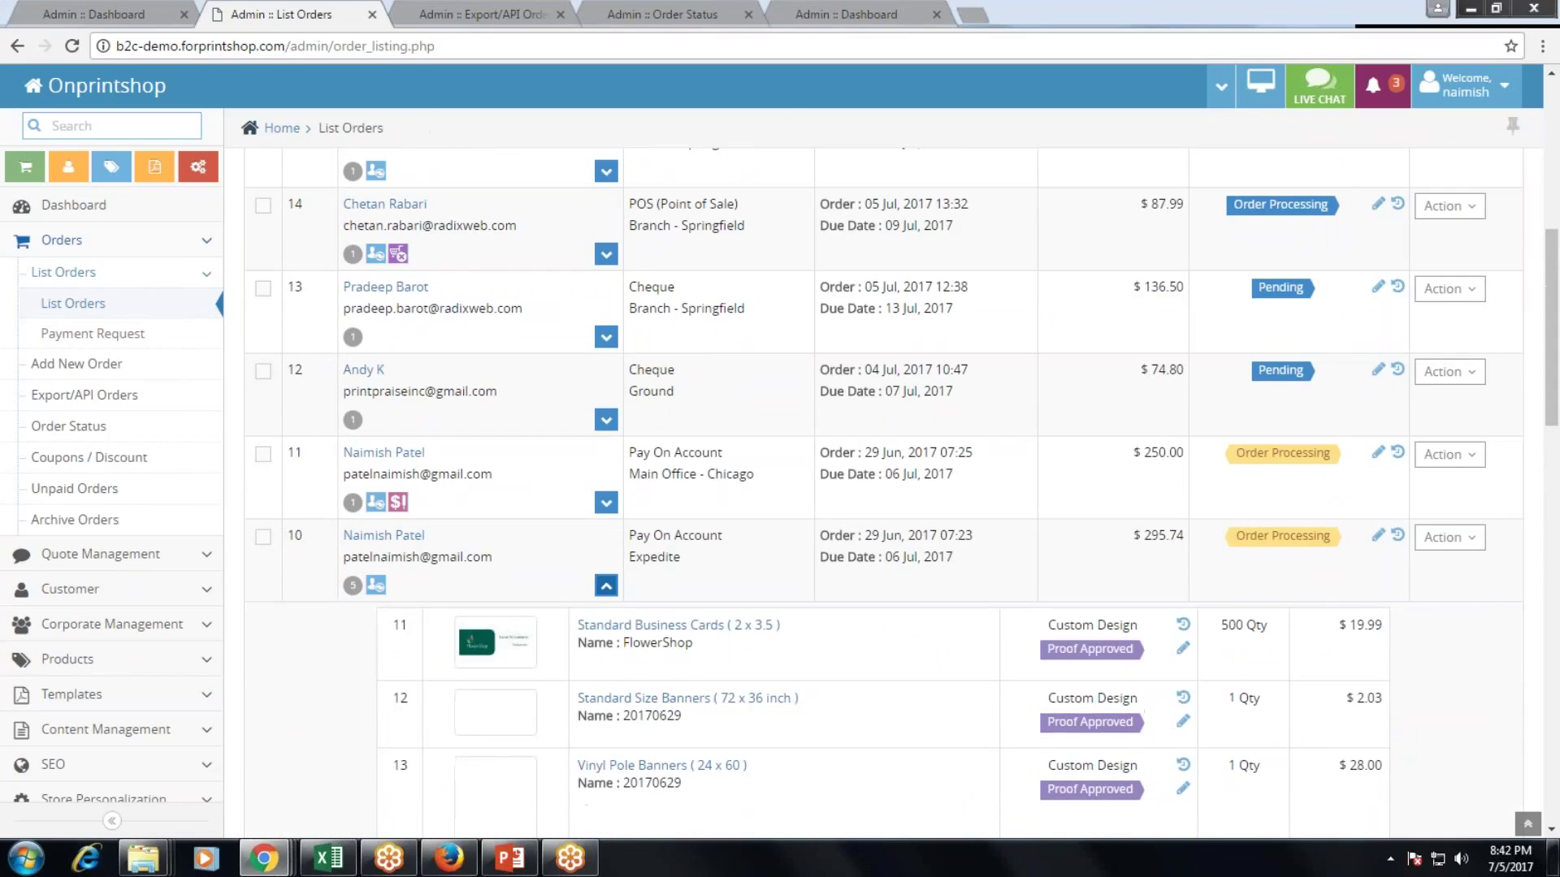
{"action": "scroll", "coordinate": [605, 586], "scroll_direction": "down", "scroll_amount": 1}
{"action": "scroll", "coordinate": [902, 495], "scroll_direction": "down", "scroll_amount": 1}
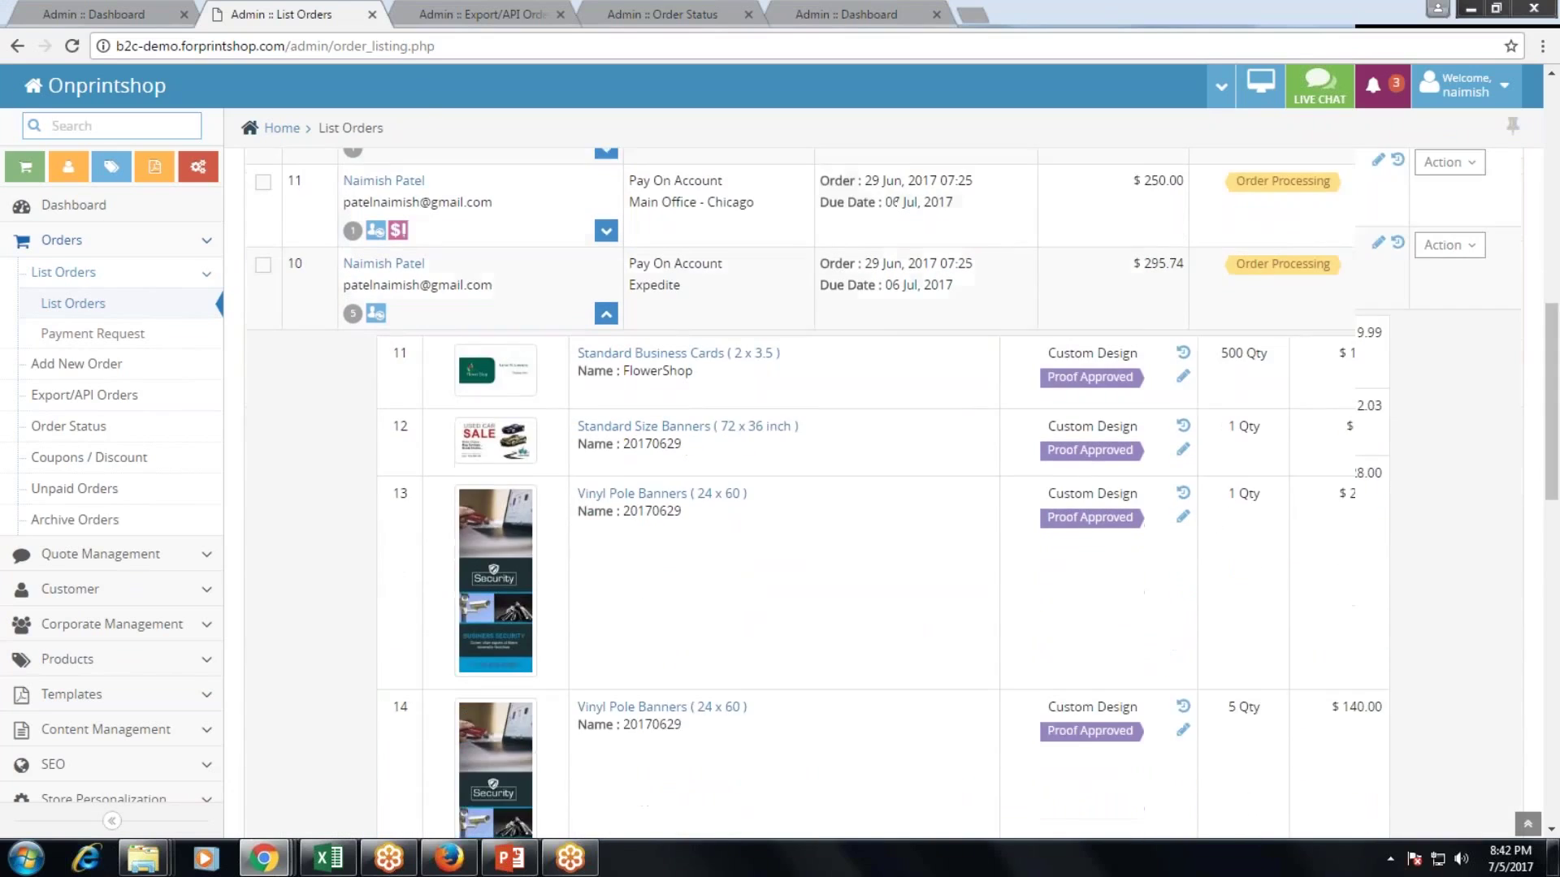
{"action": "scroll", "coordinate": [902, 496], "scroll_direction": "up", "scroll_amount": 1}
{"action": "scroll", "coordinate": [1056, 690], "scroll_direction": "up", "scroll_amount": 4}
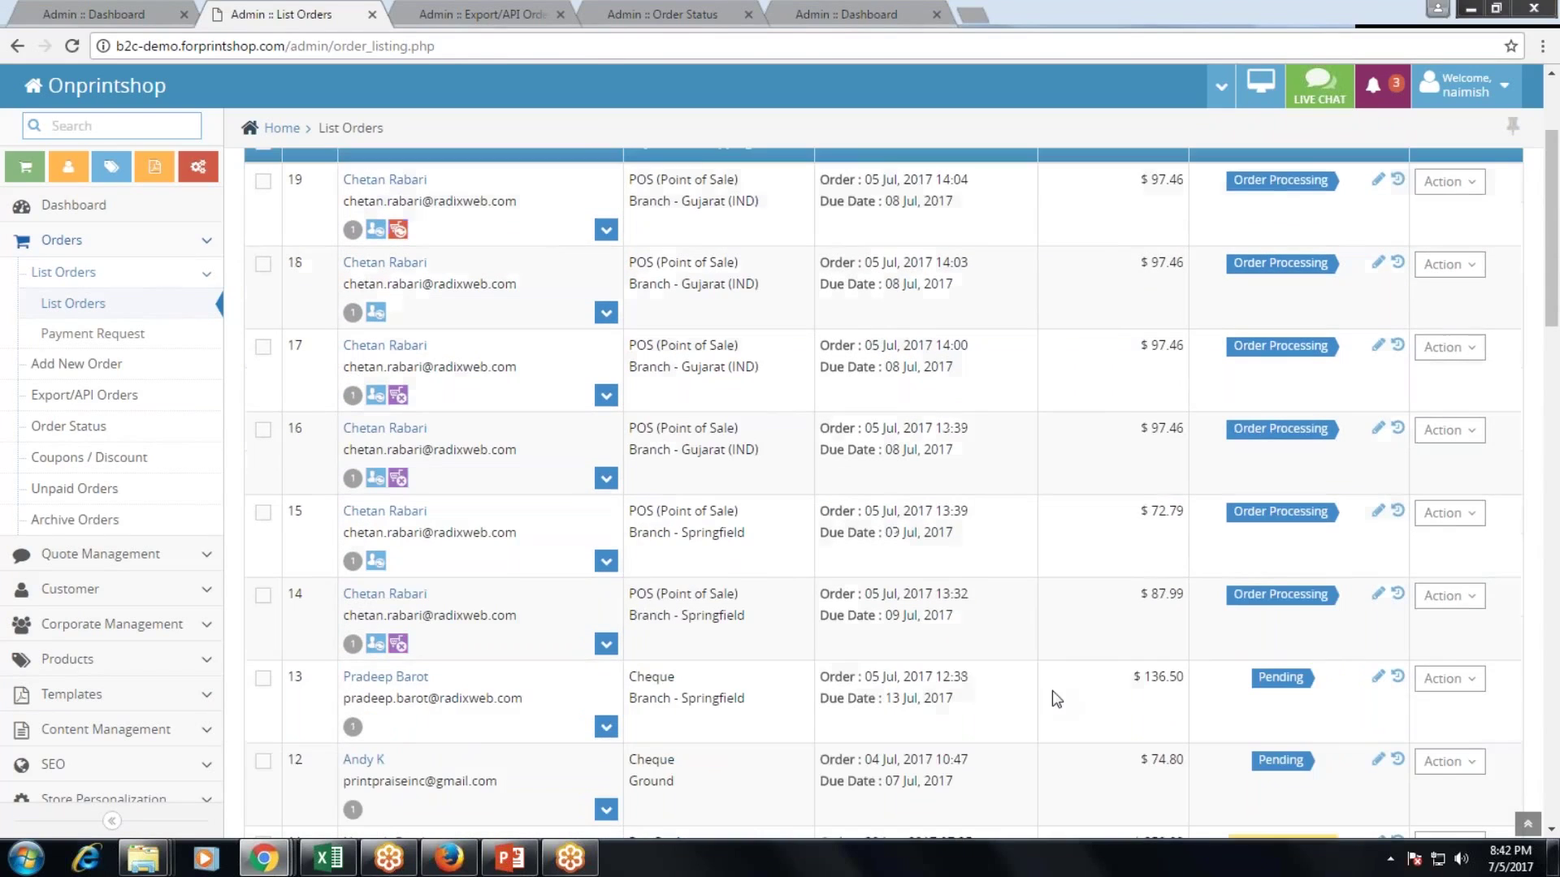
{"action": "scroll", "coordinate": [1086, 700], "scroll_direction": "down", "scroll_amount": 1}
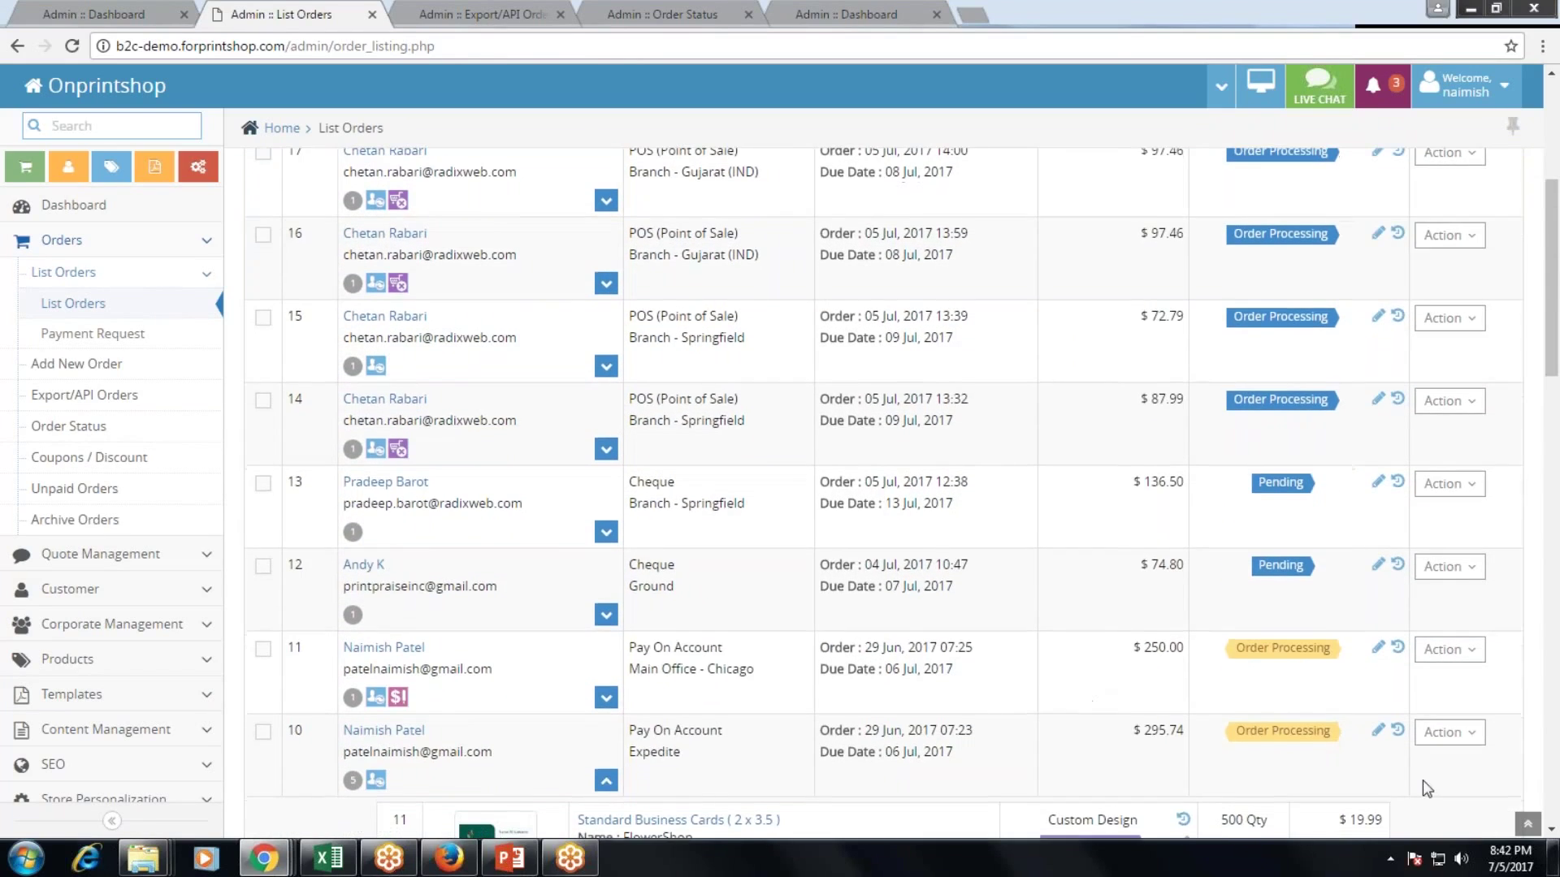
{"action": "left_click", "coordinate": [1449, 732]}
{"action": "scroll", "coordinate": [1381, 726], "scroll_direction": "down", "scroll_amount": 1}
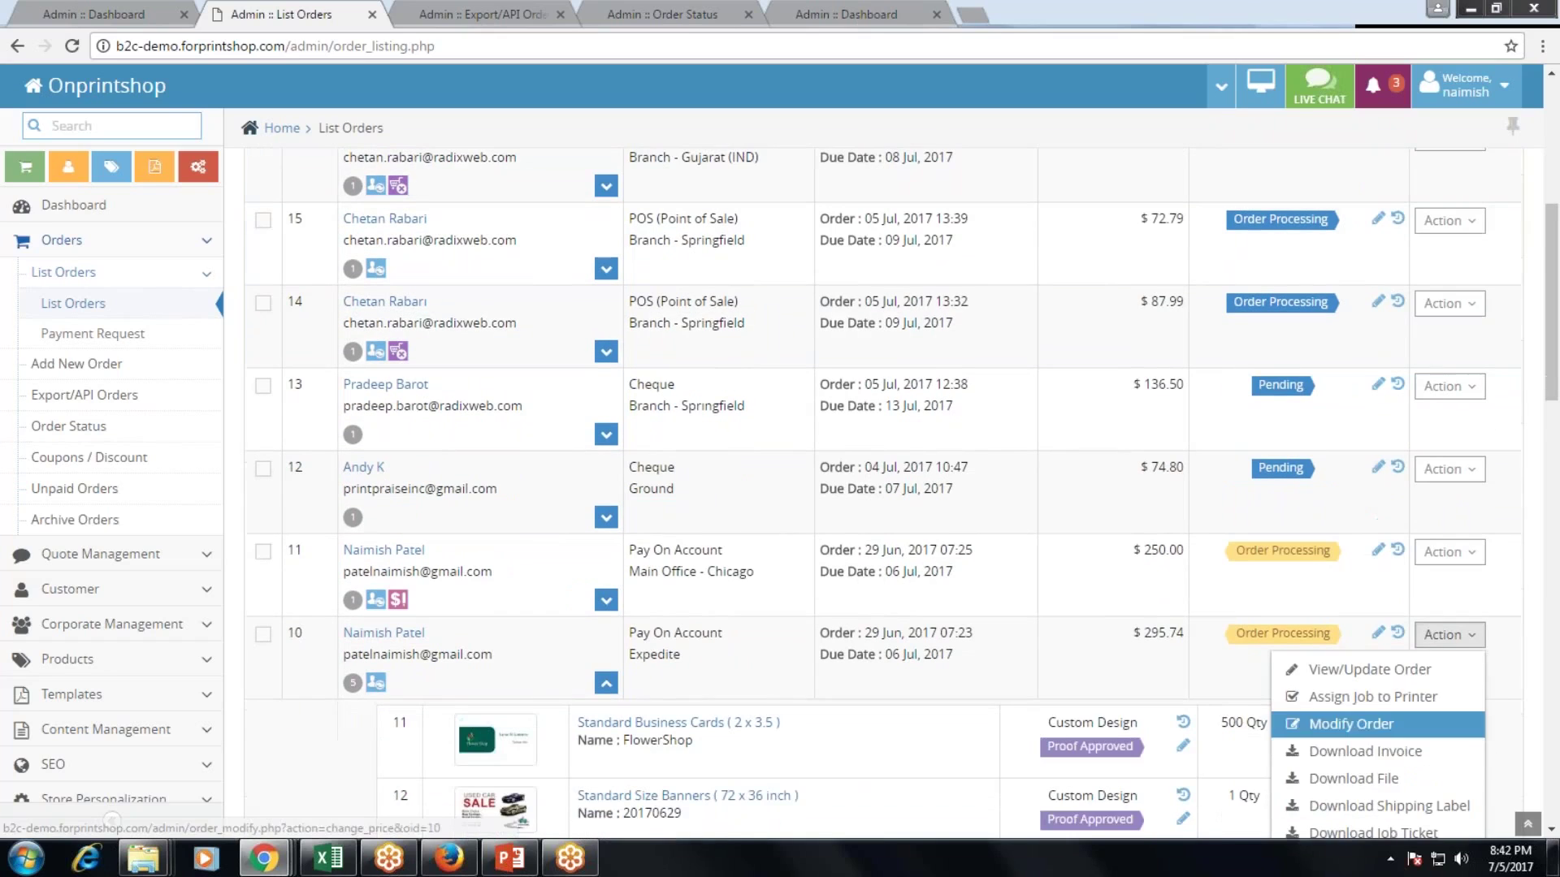
{"action": "scroll", "coordinate": [1385, 708], "scroll_direction": "down", "scroll_amount": 1}
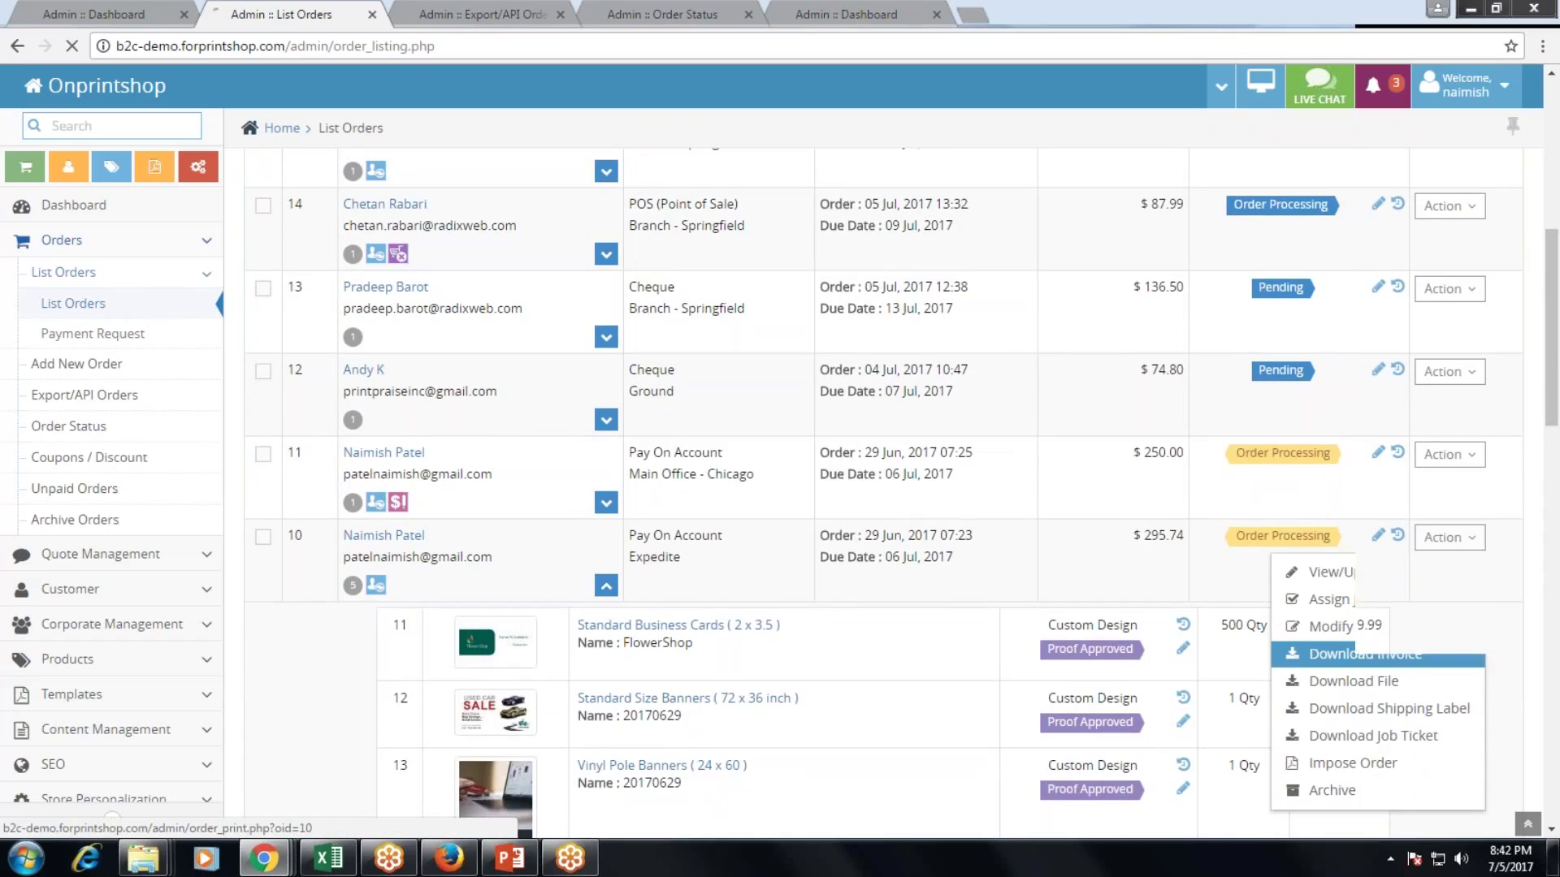
{"action": "left_click", "coordinate": [1384, 667]}
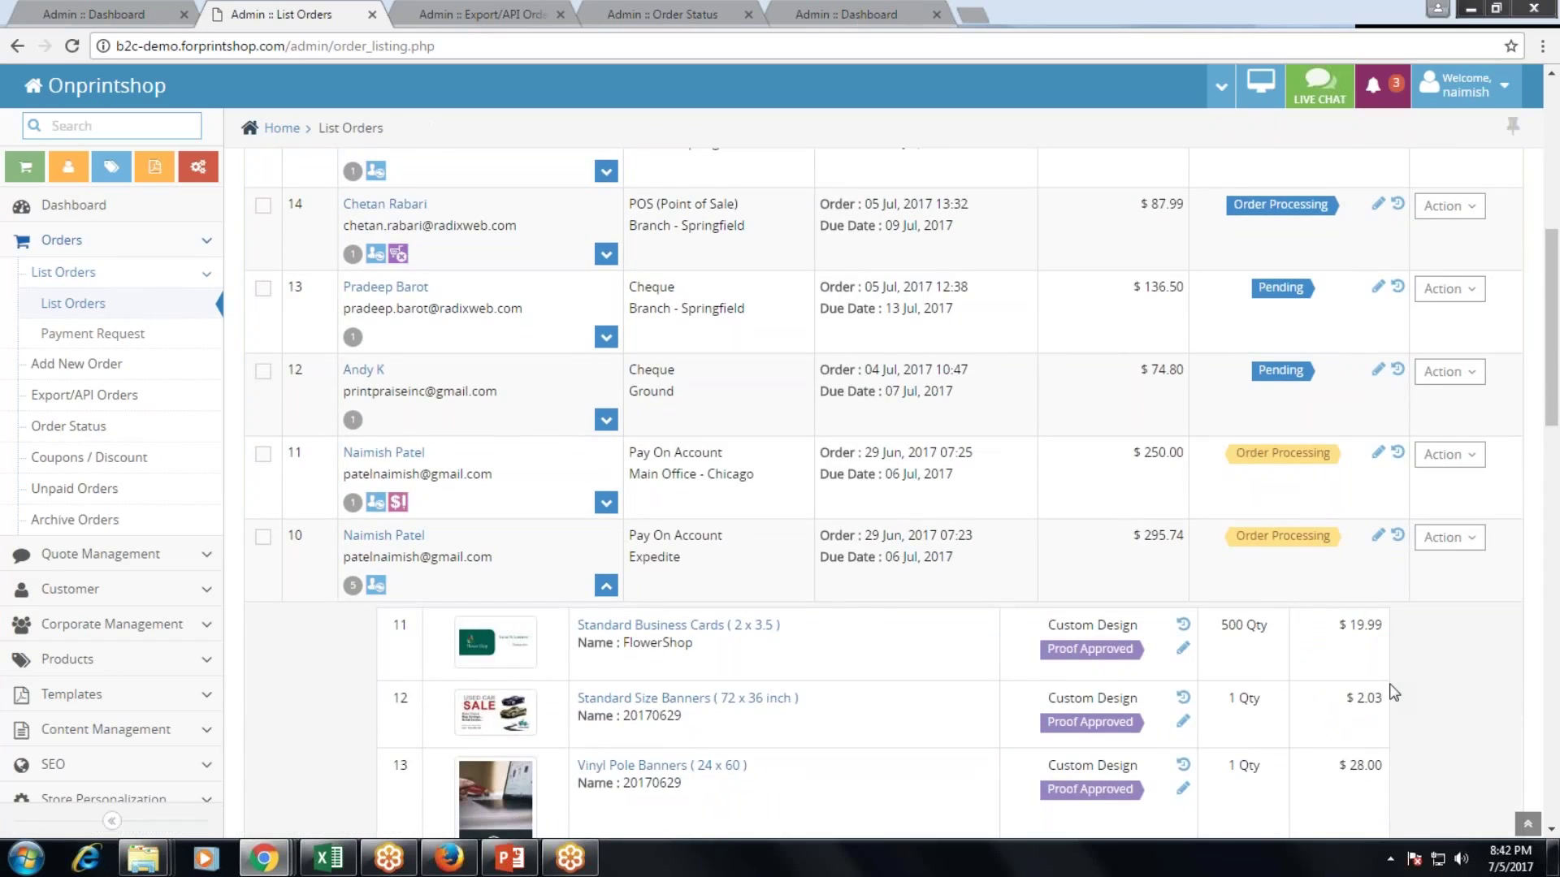
Download the order's job ticket and open the downloaded invoice PDF.
{"action": "scroll", "coordinate": [1392, 687], "scroll_direction": "up", "scroll_amount": 2}
{"action": "left_click", "coordinate": [1438, 640]}
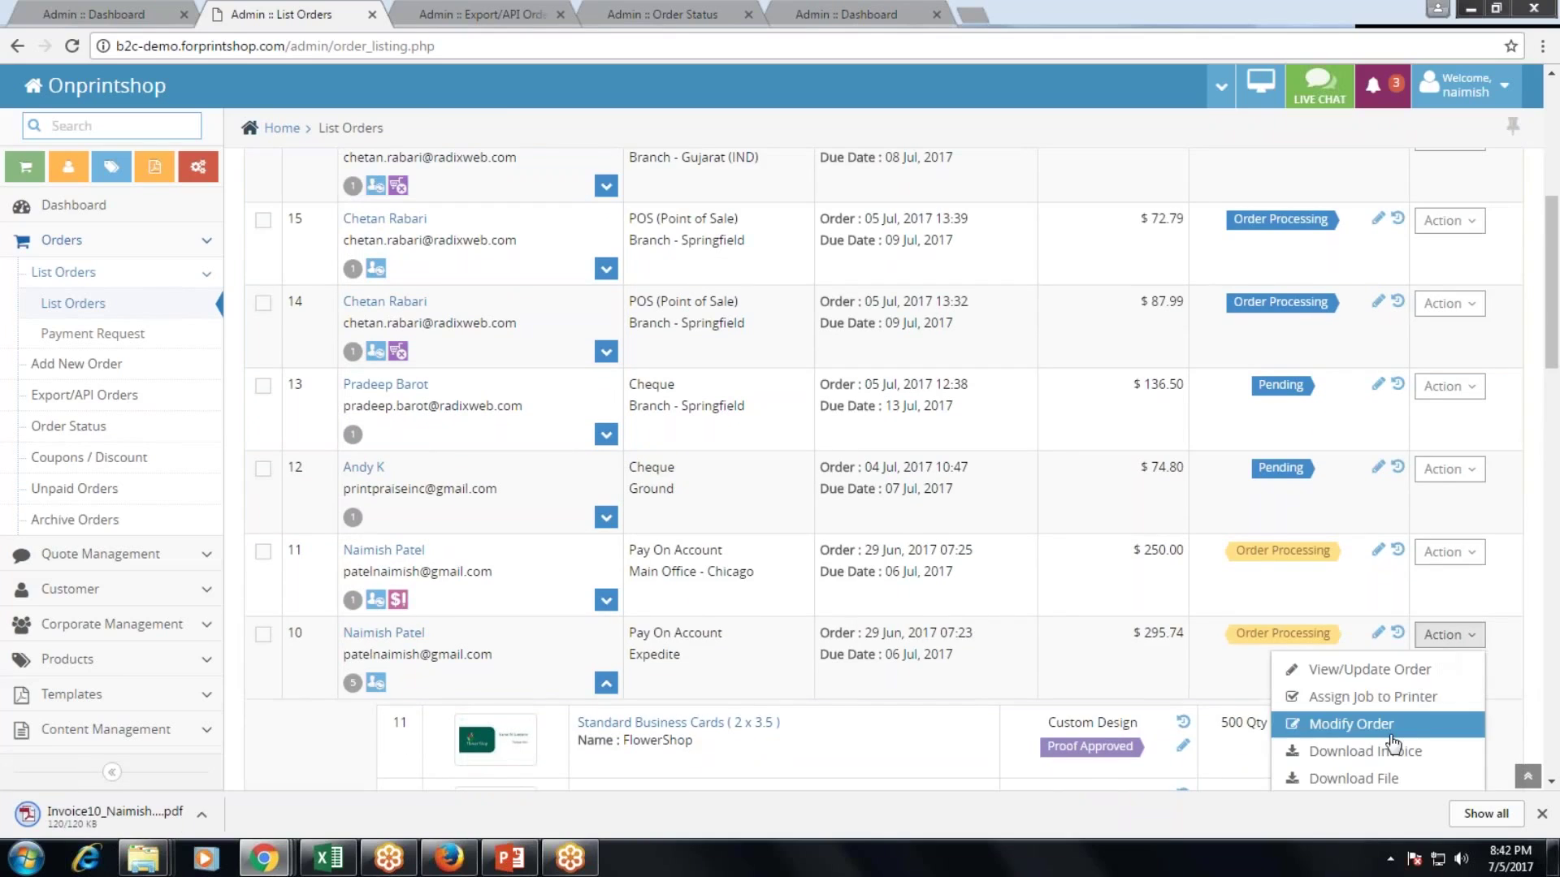
{"action": "scroll", "coordinate": [1389, 727], "scroll_direction": "down", "scroll_amount": 1}
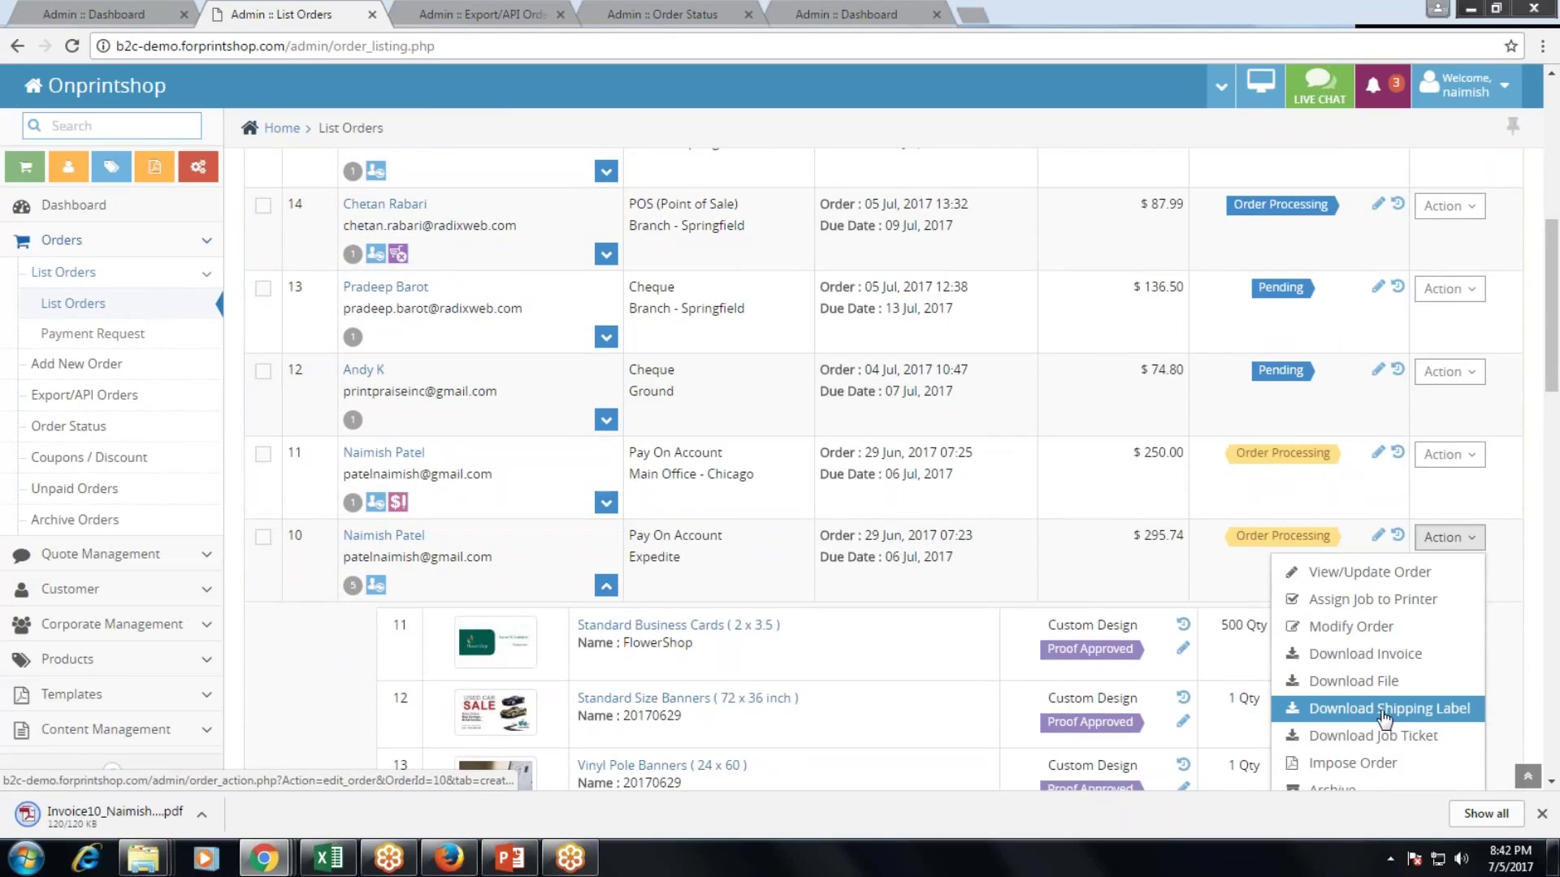
{"action": "left_click", "coordinate": [1383, 709]}
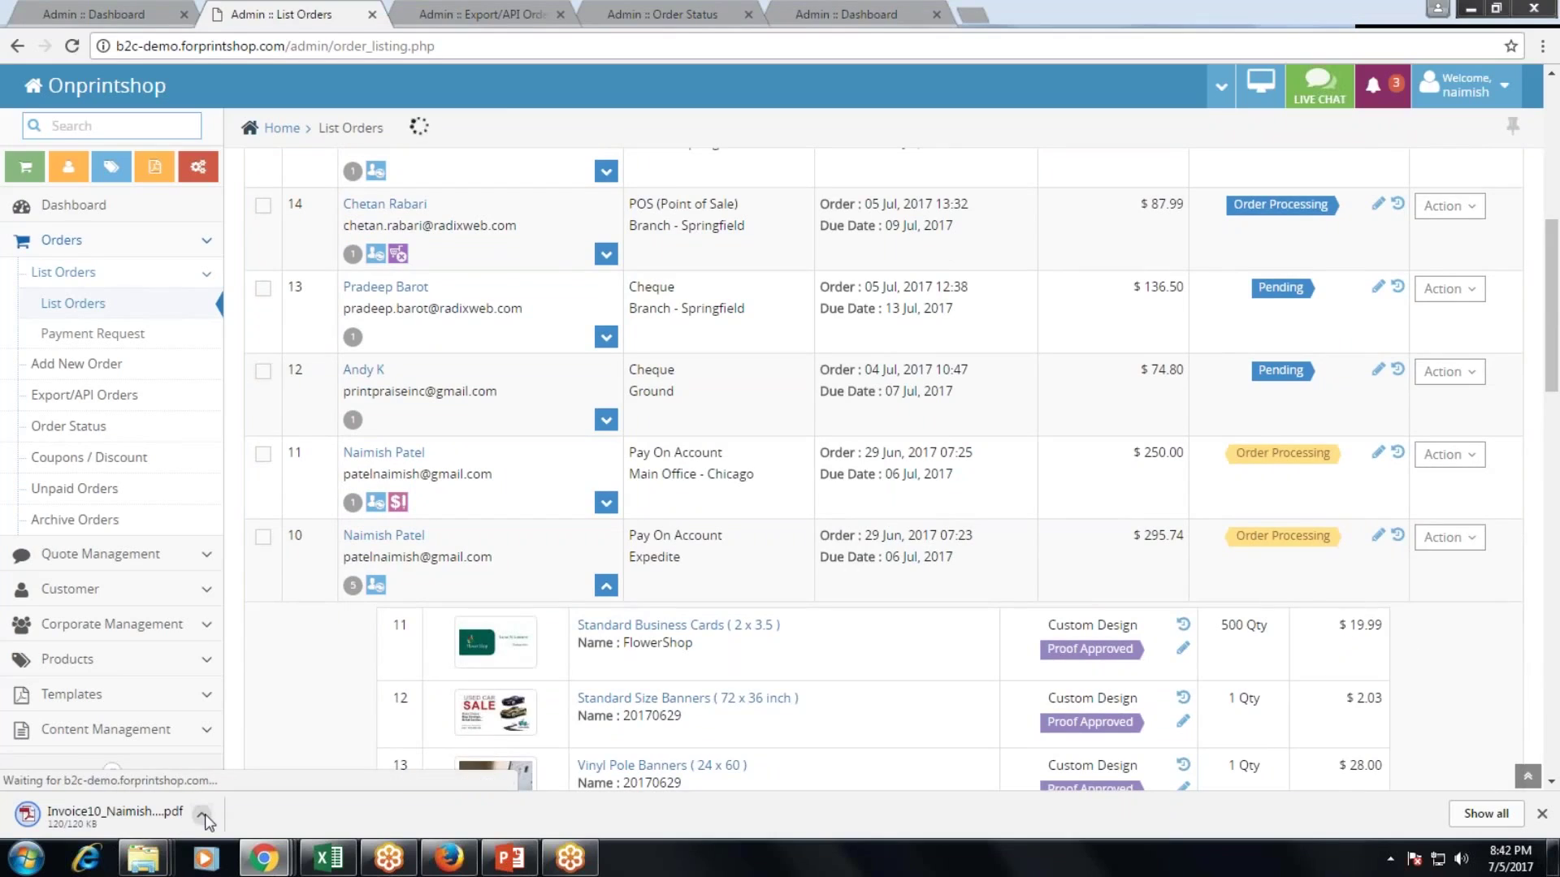
{"action": "left_click", "coordinate": [201, 815]}
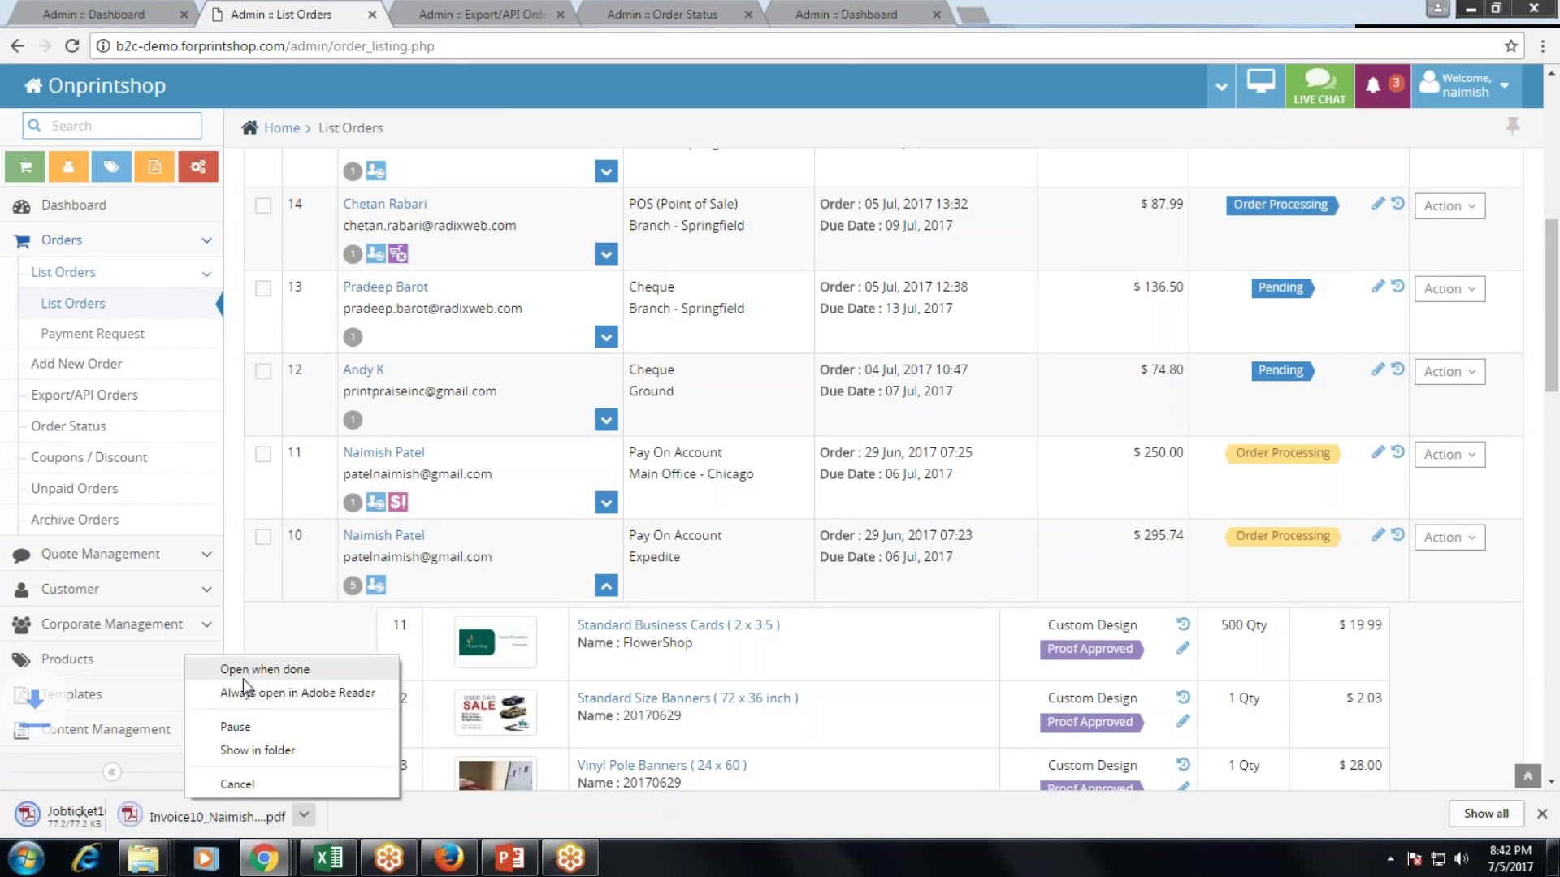
{"action": "left_click", "coordinate": [242, 680]}
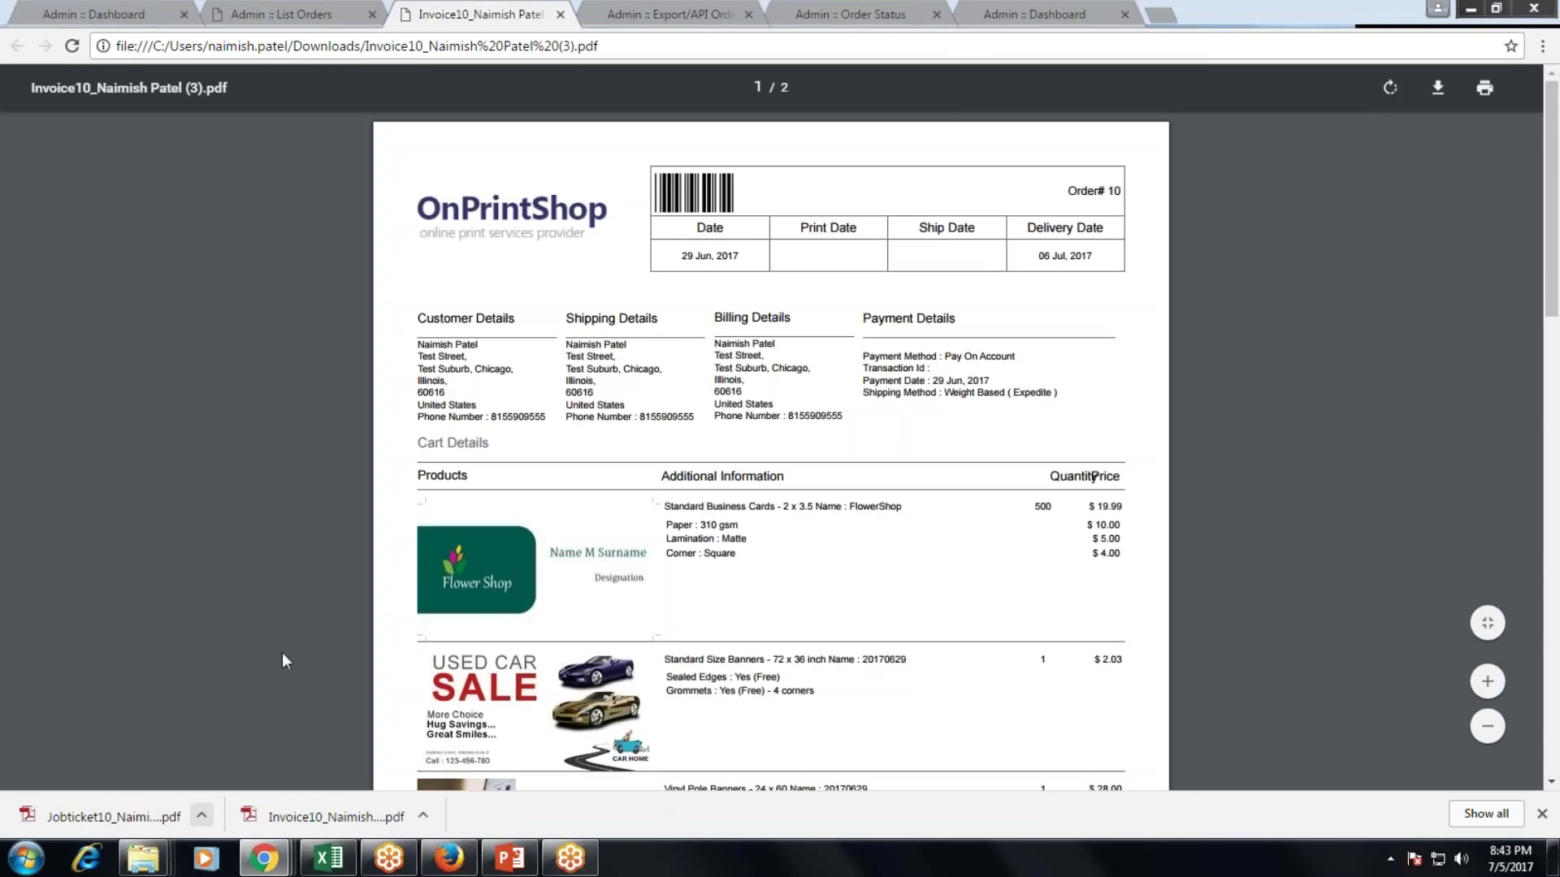
Open order 10's downloaded job ticket PDF, page through it, and return to Admin :: List Orders.
{"action": "left_click", "coordinate": [201, 815]}
{"action": "left_click", "coordinate": [233, 670]}
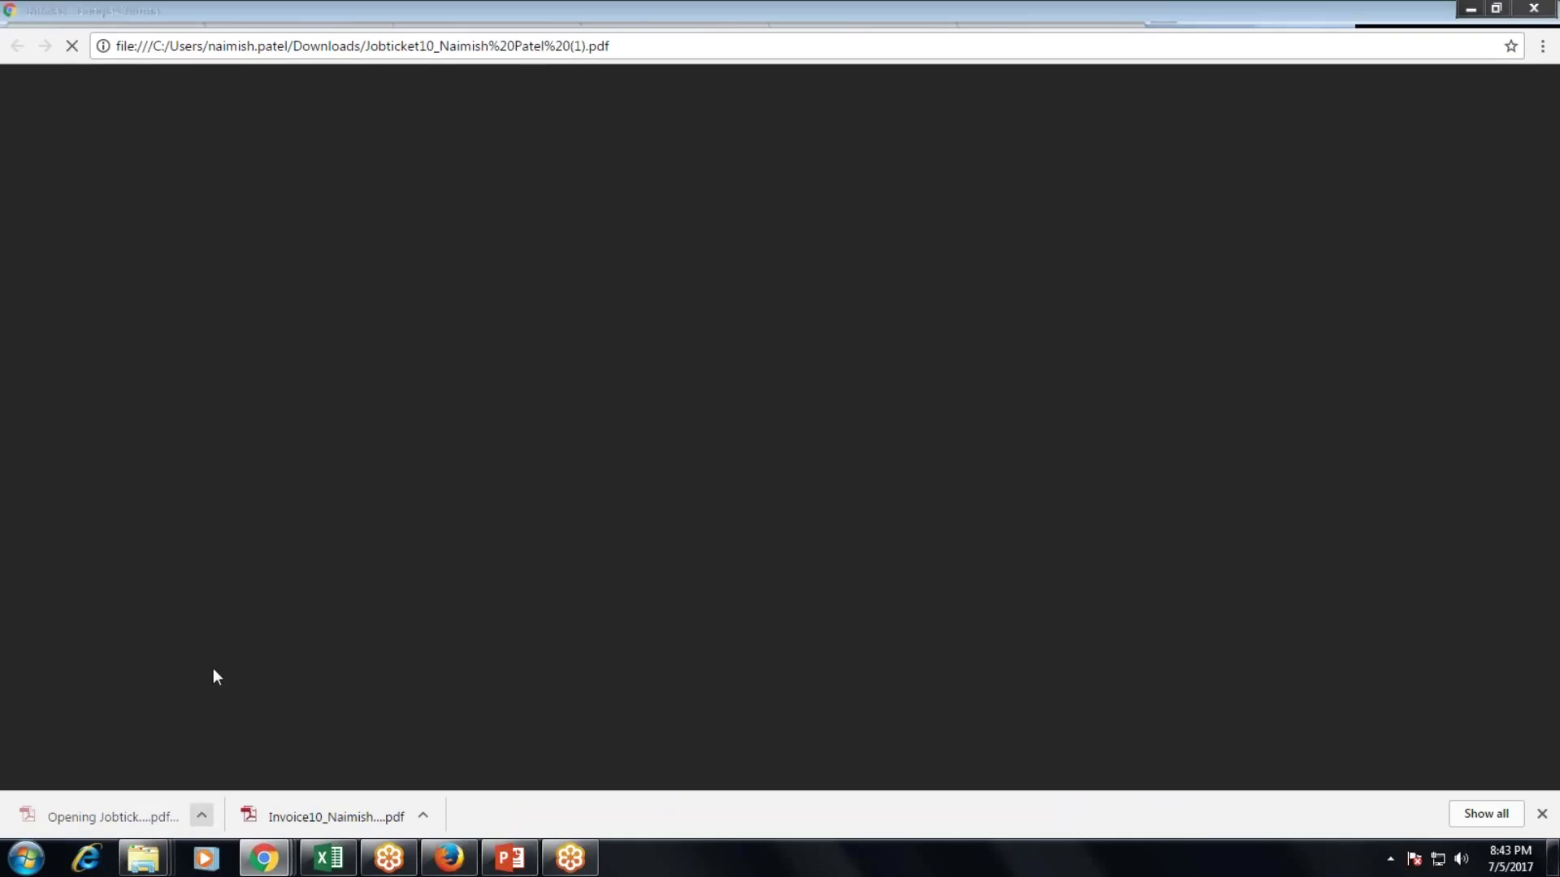
{"action": "scroll", "coordinate": [668, 578], "scroll_direction": "down", "scroll_amount": 15}
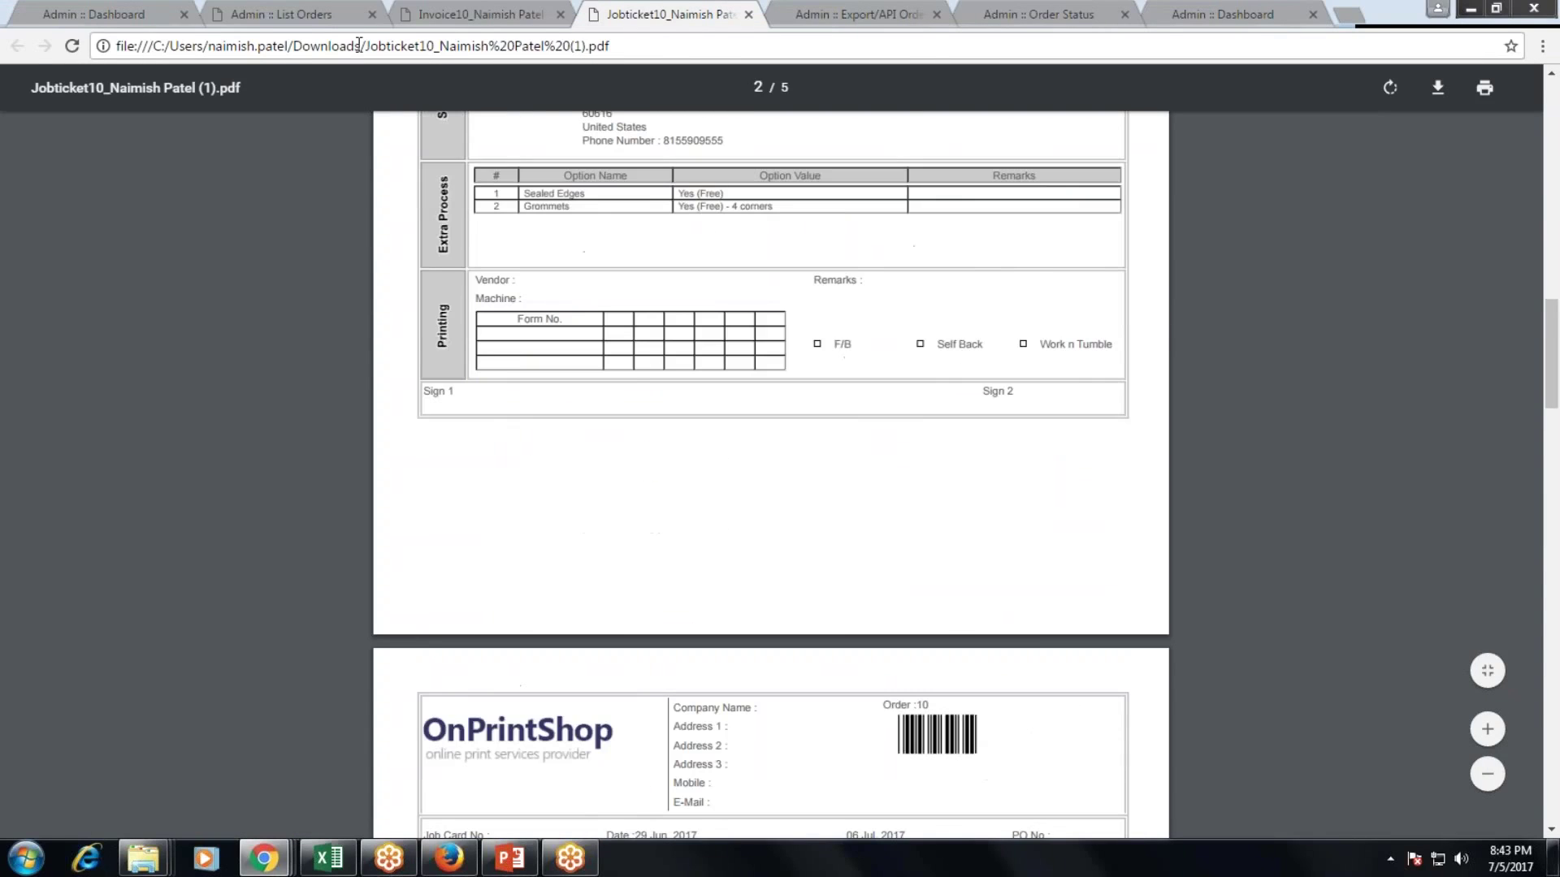
{"action": "scroll", "coordinate": [640, 393], "scroll_direction": "down", "scroll_amount": 3}
{"action": "left_click", "coordinate": [304, 14]}
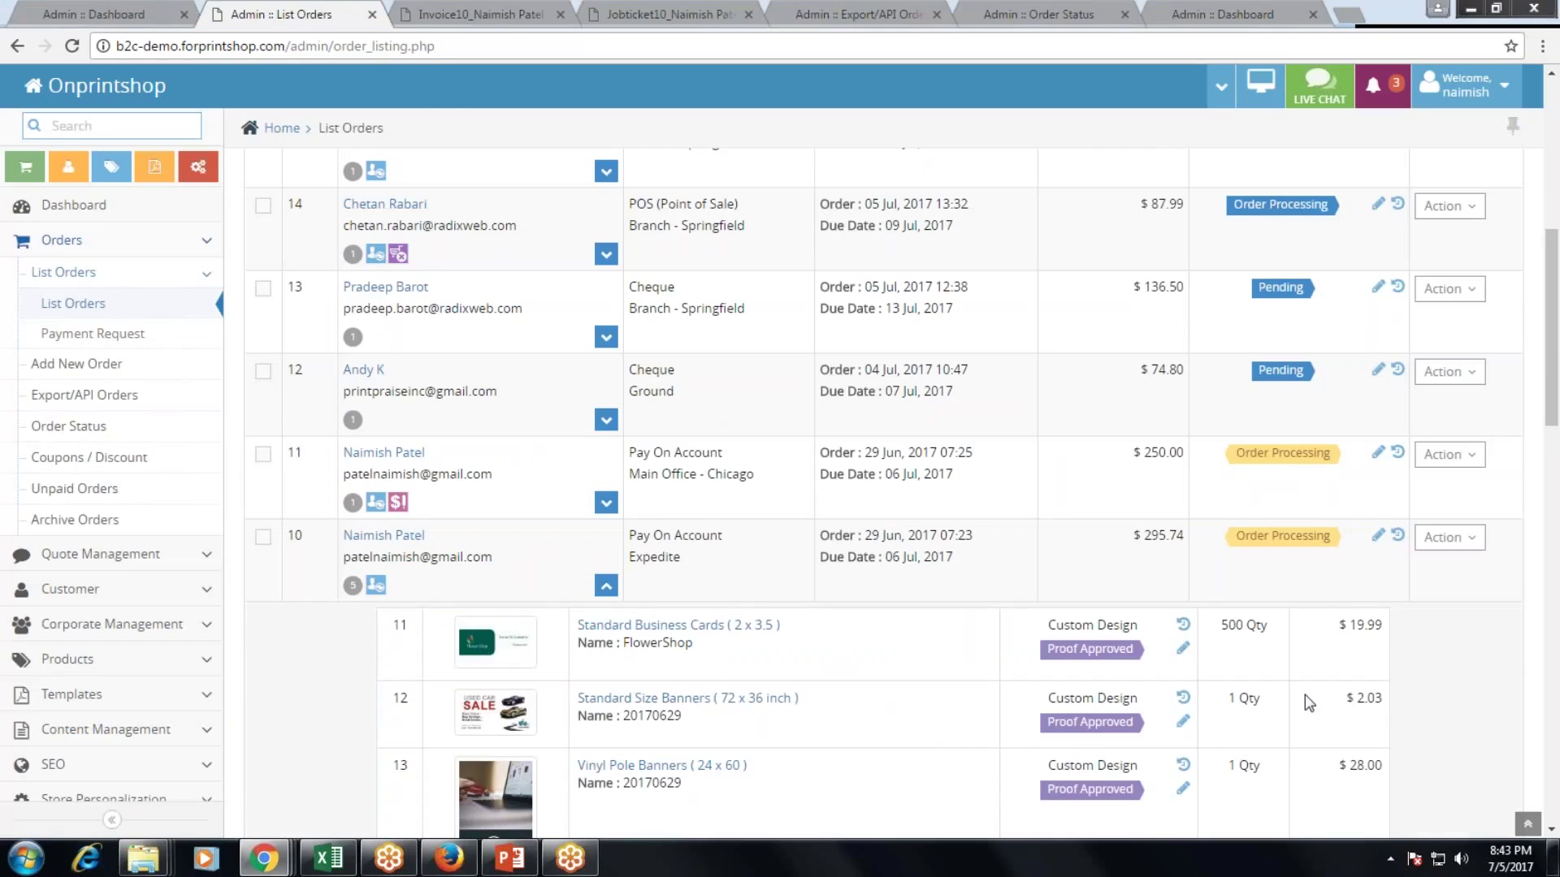
Check order 10's available actions, then begin a new order at the Select Customer step.
{"action": "scroll", "coordinate": [1449, 569], "scroll_direction": "up", "scroll_amount": 2}
{"action": "left_click", "coordinate": [1449, 722]}
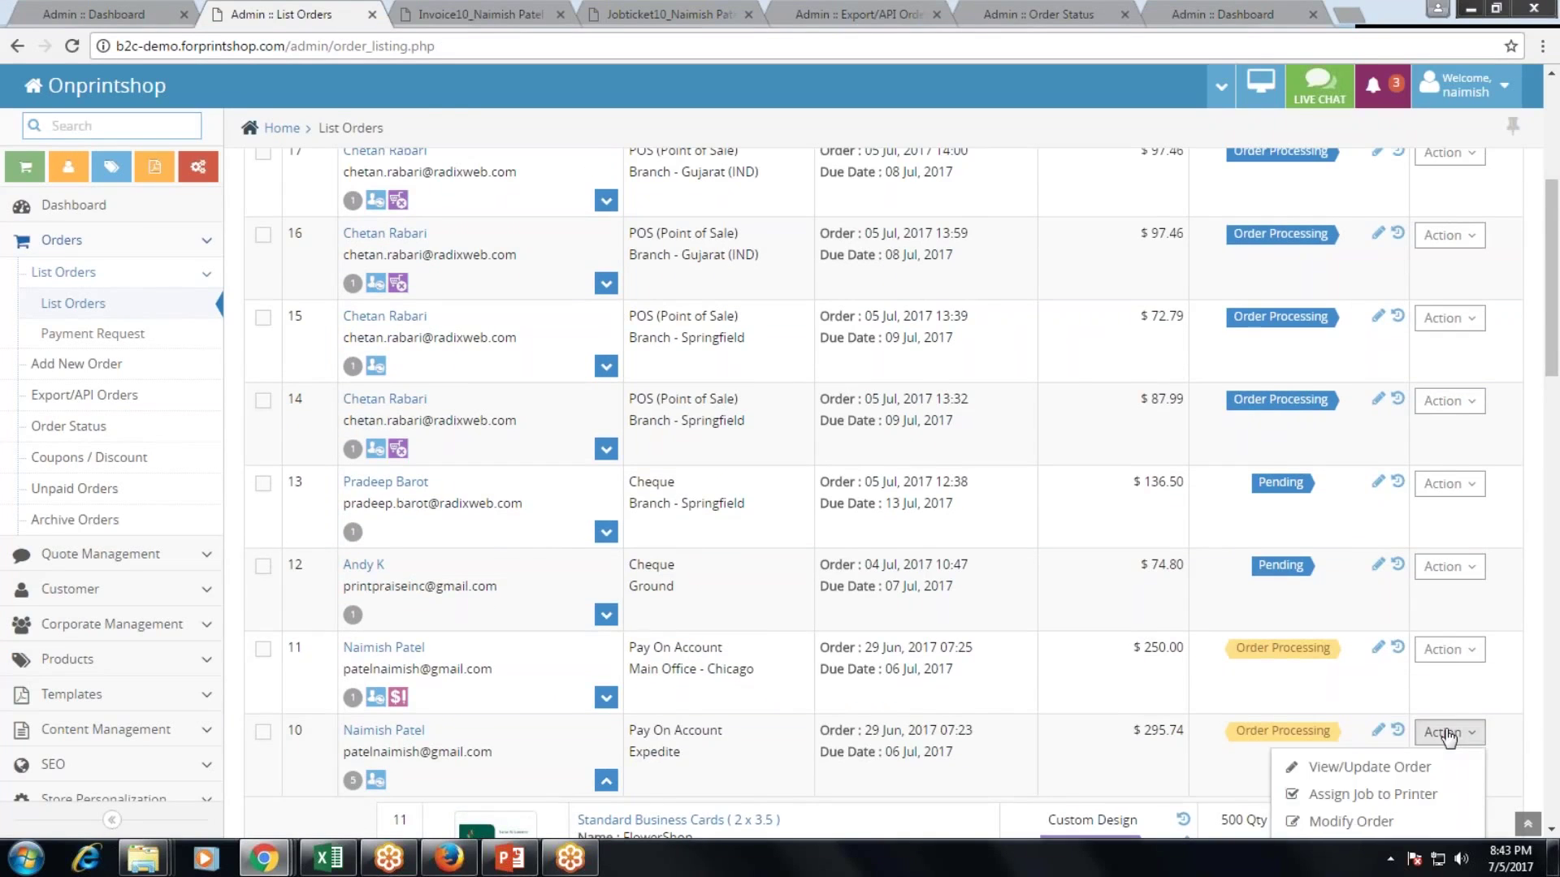
{"action": "scroll", "coordinate": [1450, 722], "scroll_direction": "down", "scroll_amount": 1}
{"action": "scroll", "coordinate": [1381, 727], "scroll_direction": "down", "scroll_amount": 1}
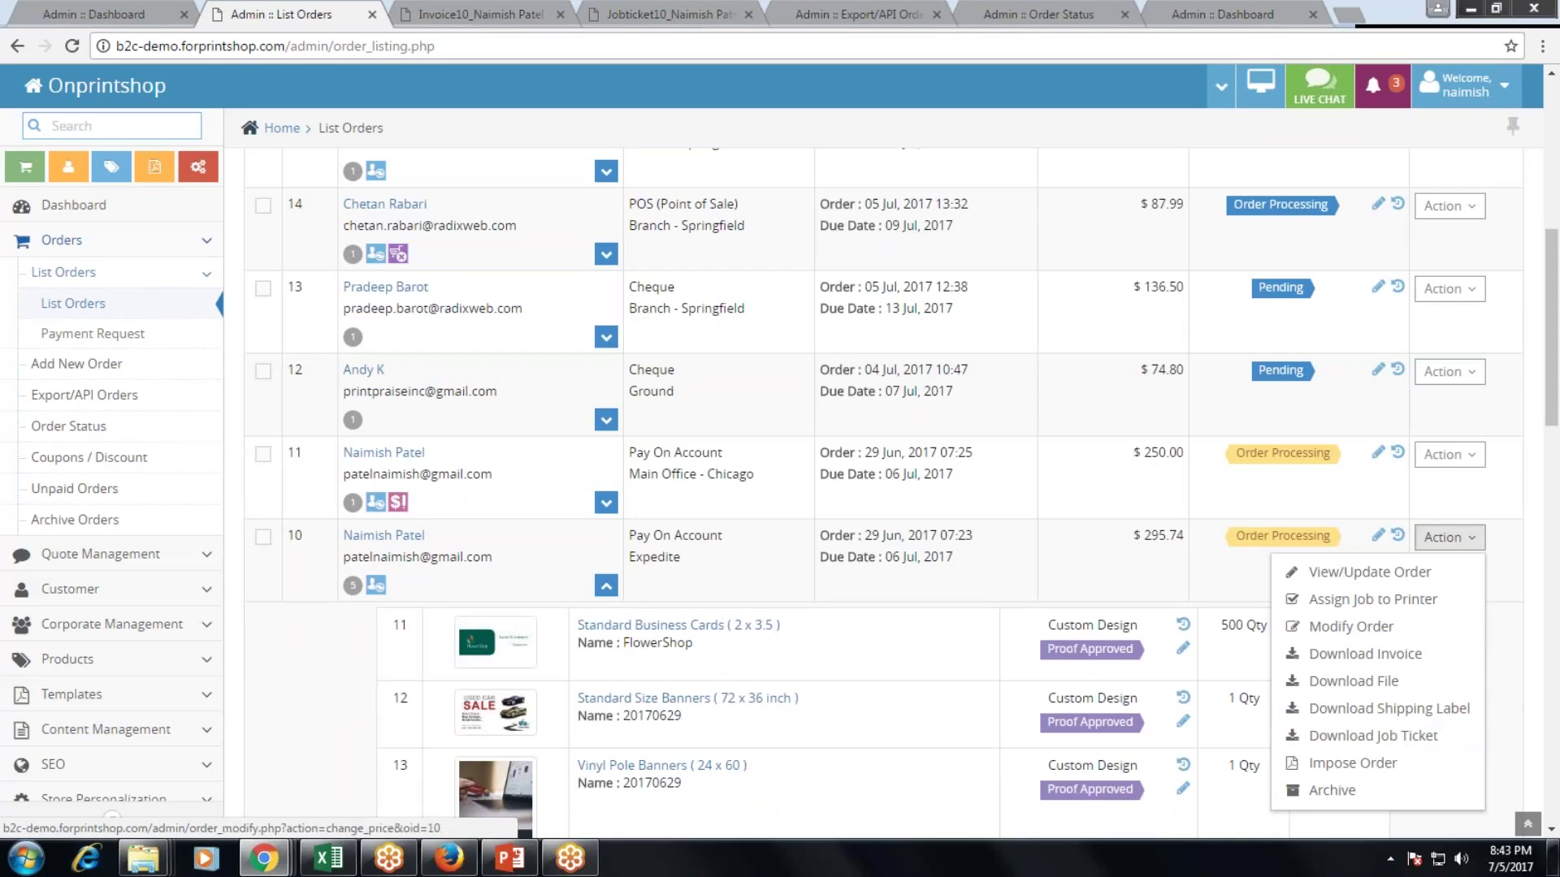
{"action": "left_click", "coordinate": [76, 364]}
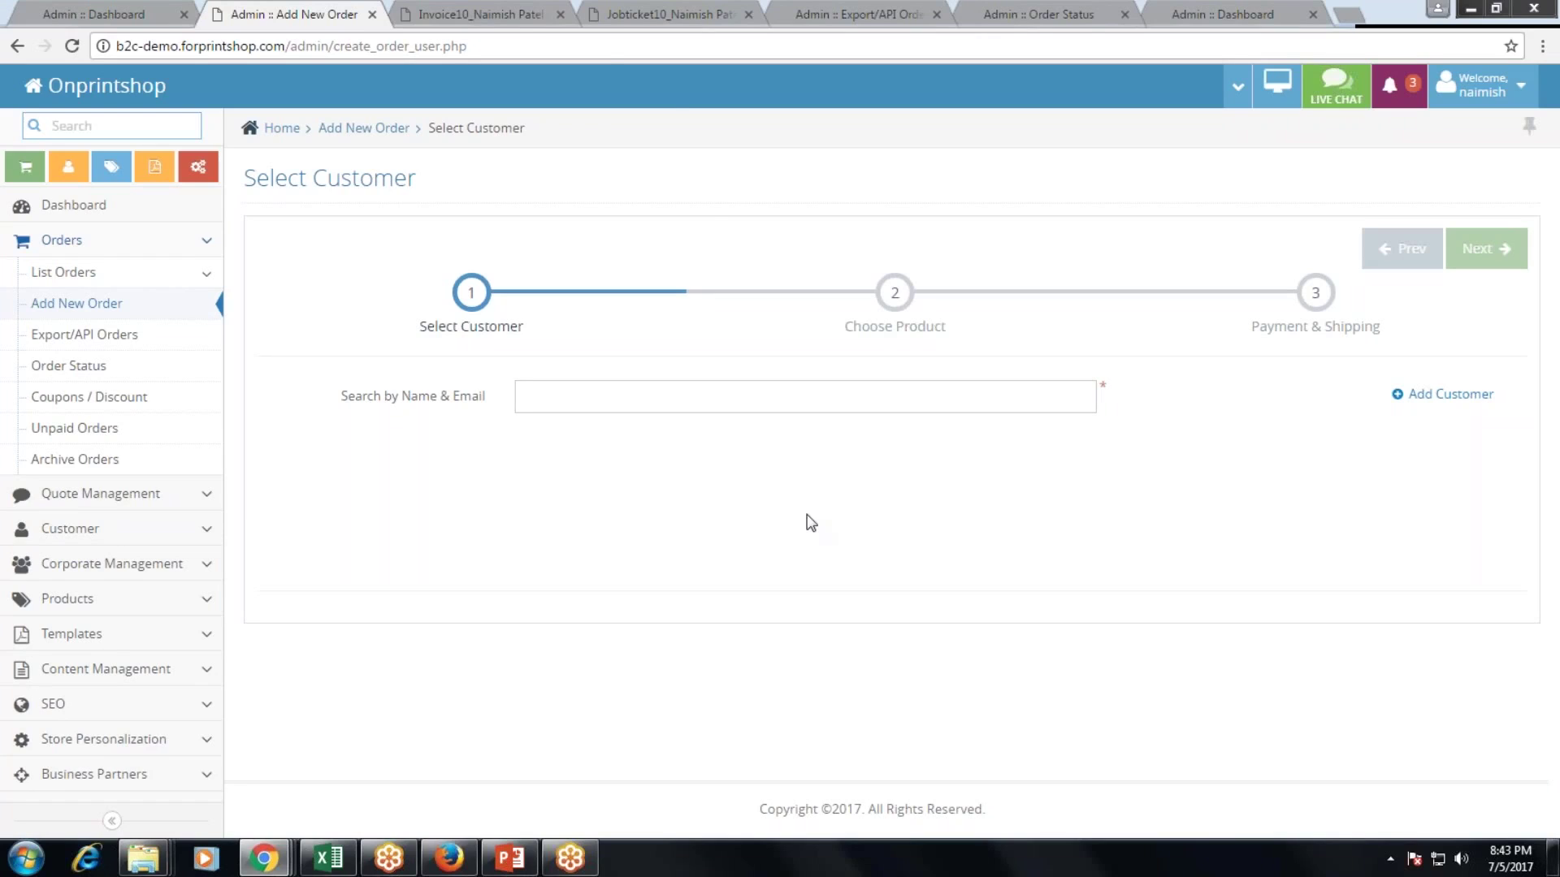
Close the Invoice10 and Jobticket10 PDFs, view Export/API and Hot Folder Settings, then reopen List Orders.
{"action": "left_click", "coordinate": [559, 15]}
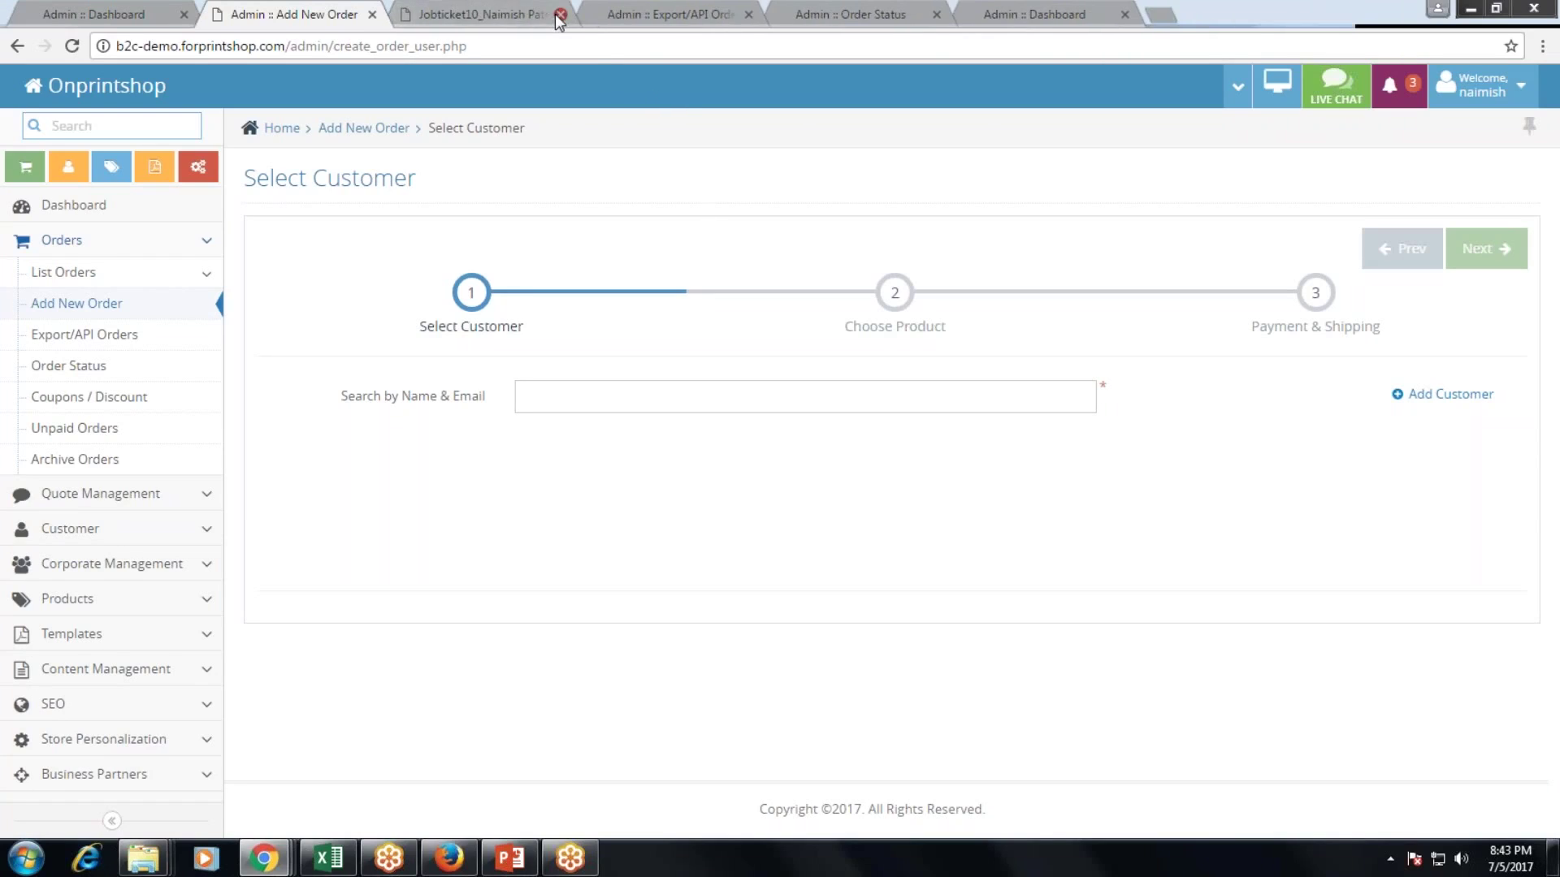
{"action": "left_click", "coordinate": [559, 15]}
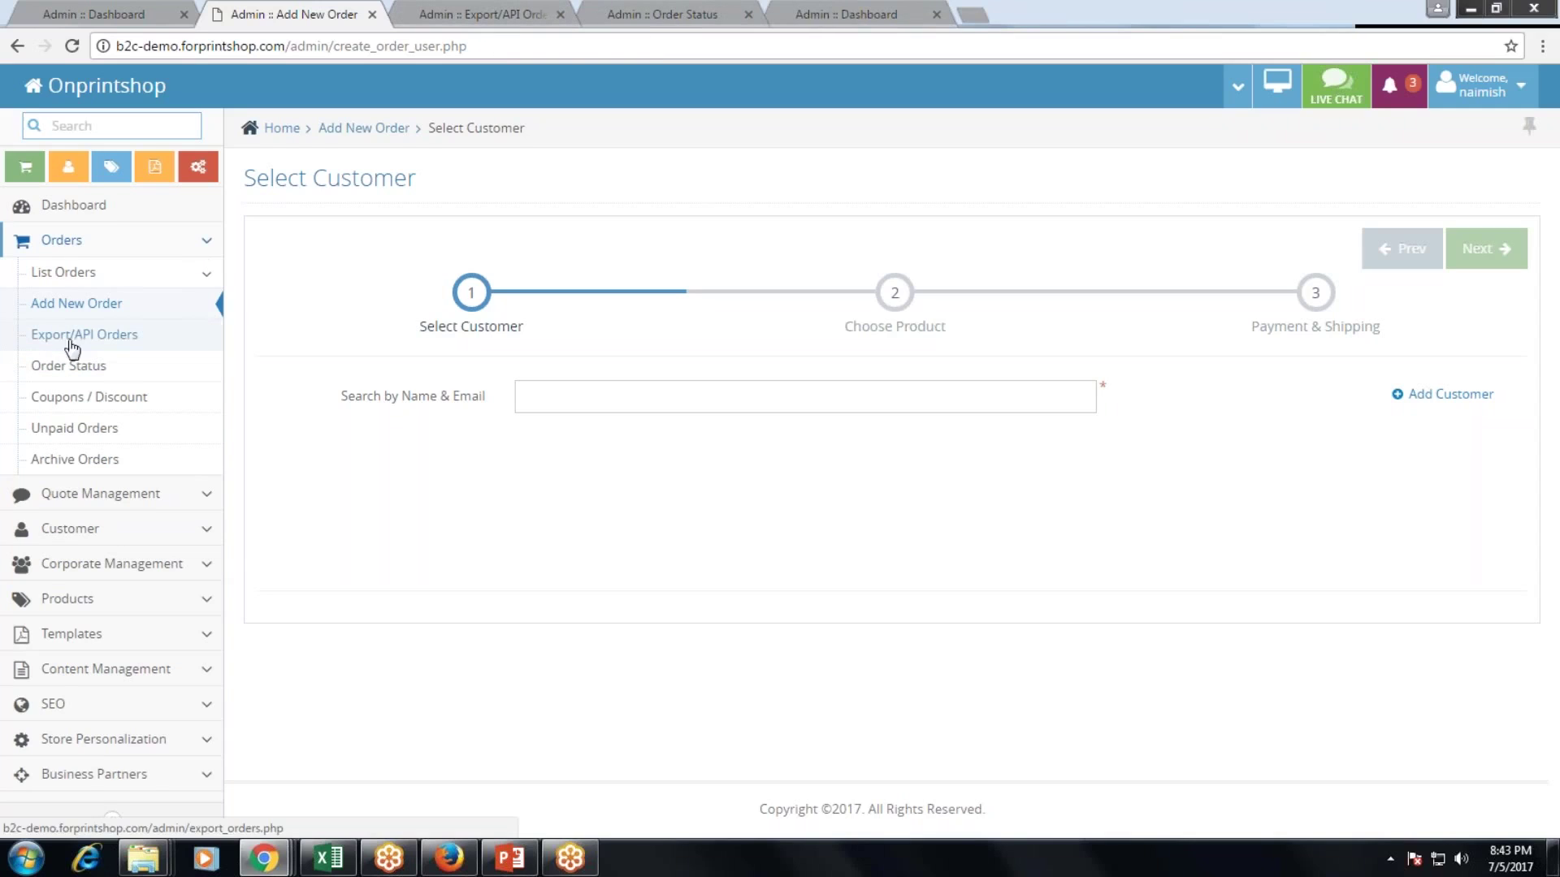
{"action": "left_click", "coordinate": [503, 13]}
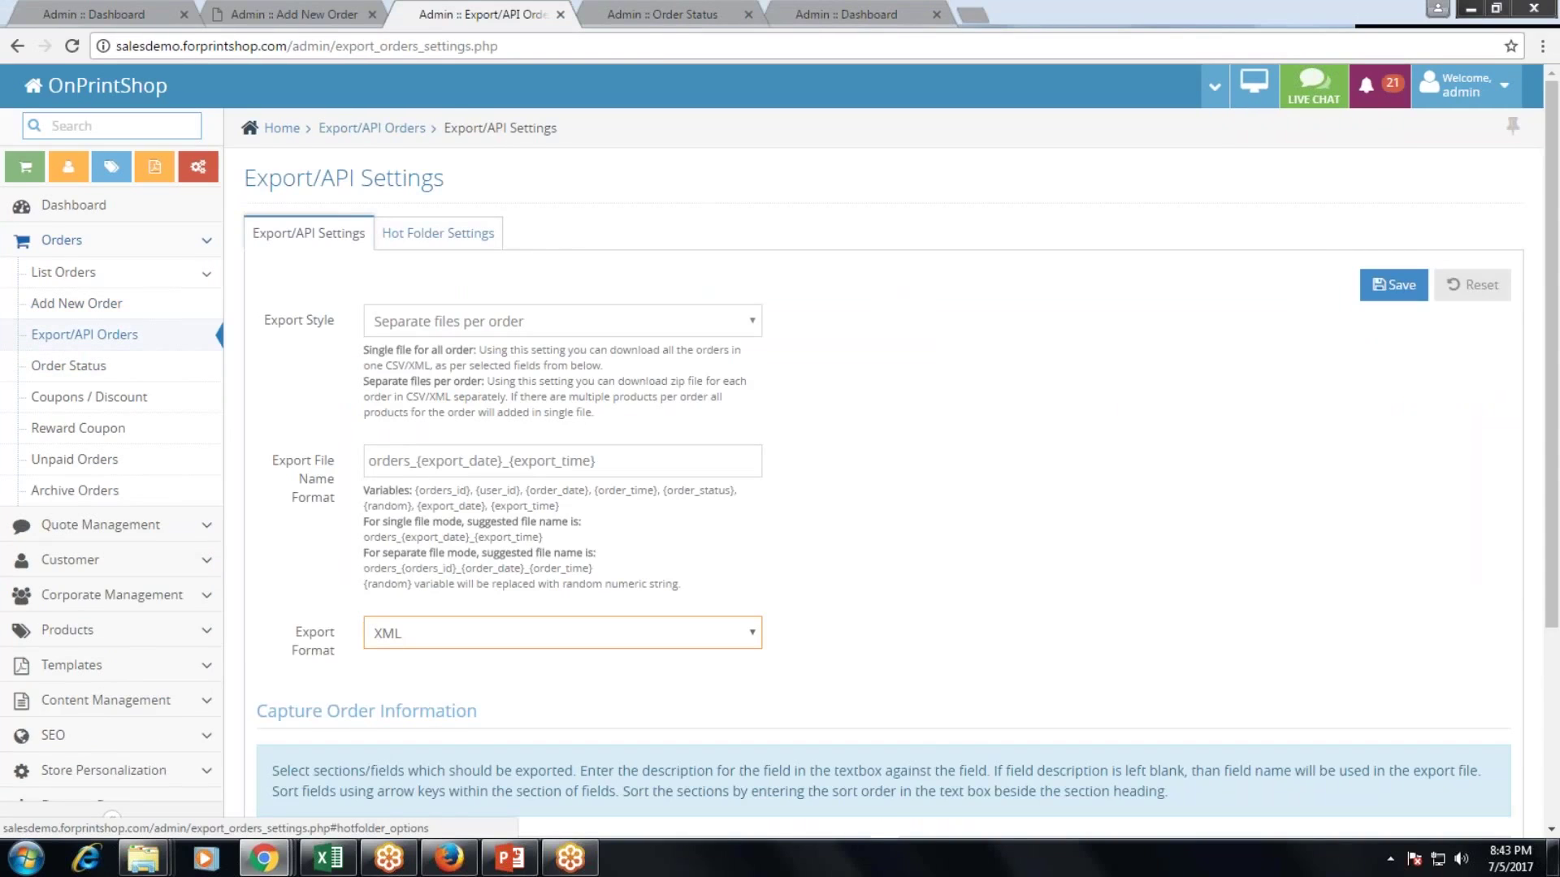
{"action": "left_click", "coordinate": [415, 238]}
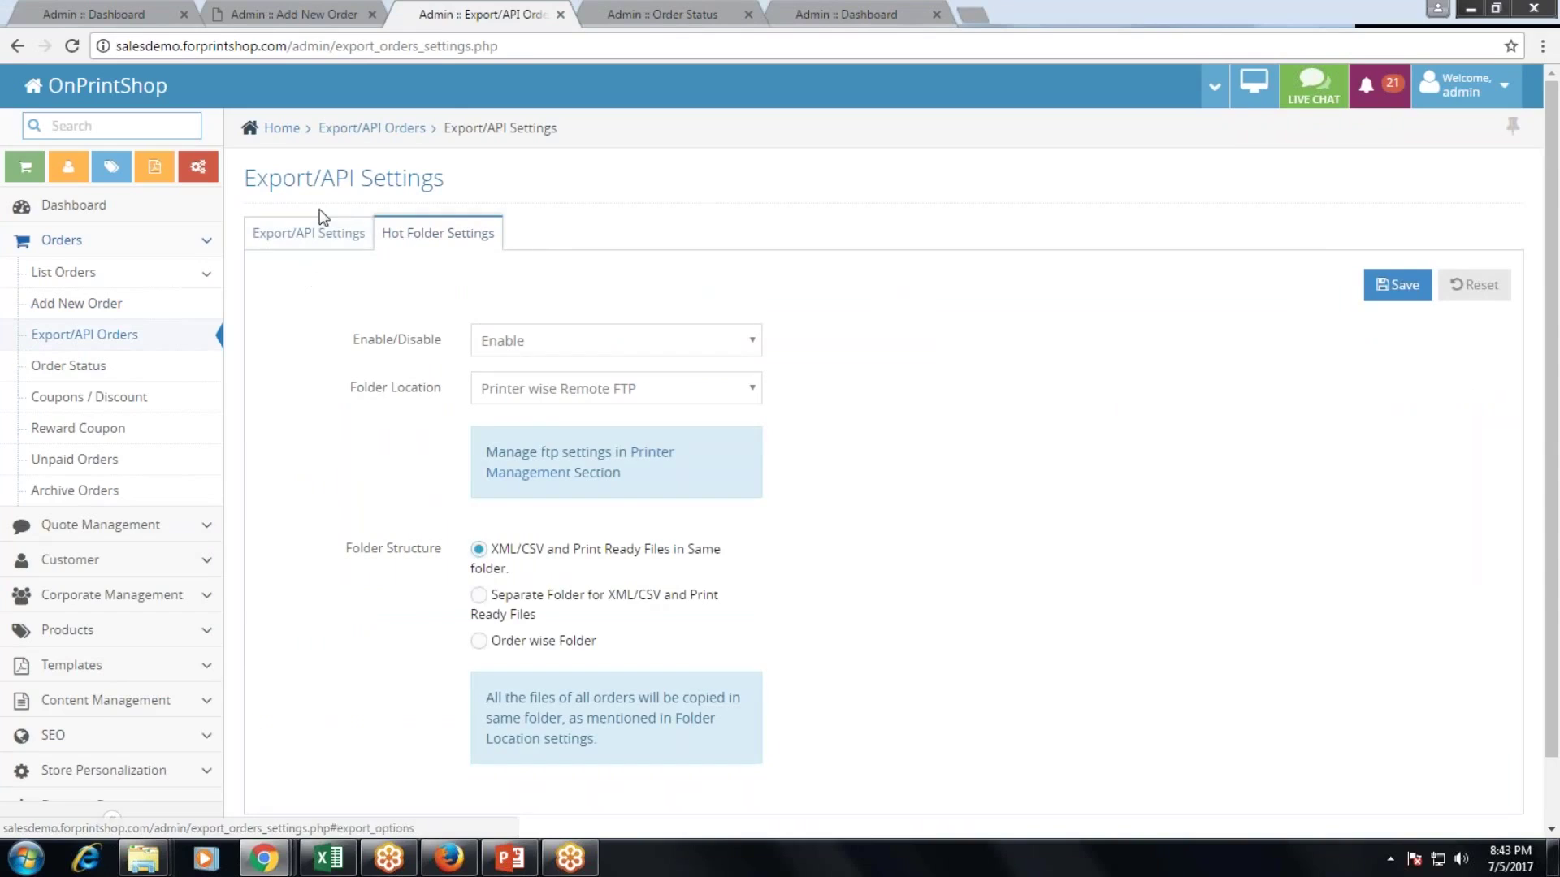
{"action": "left_click", "coordinate": [271, 8]}
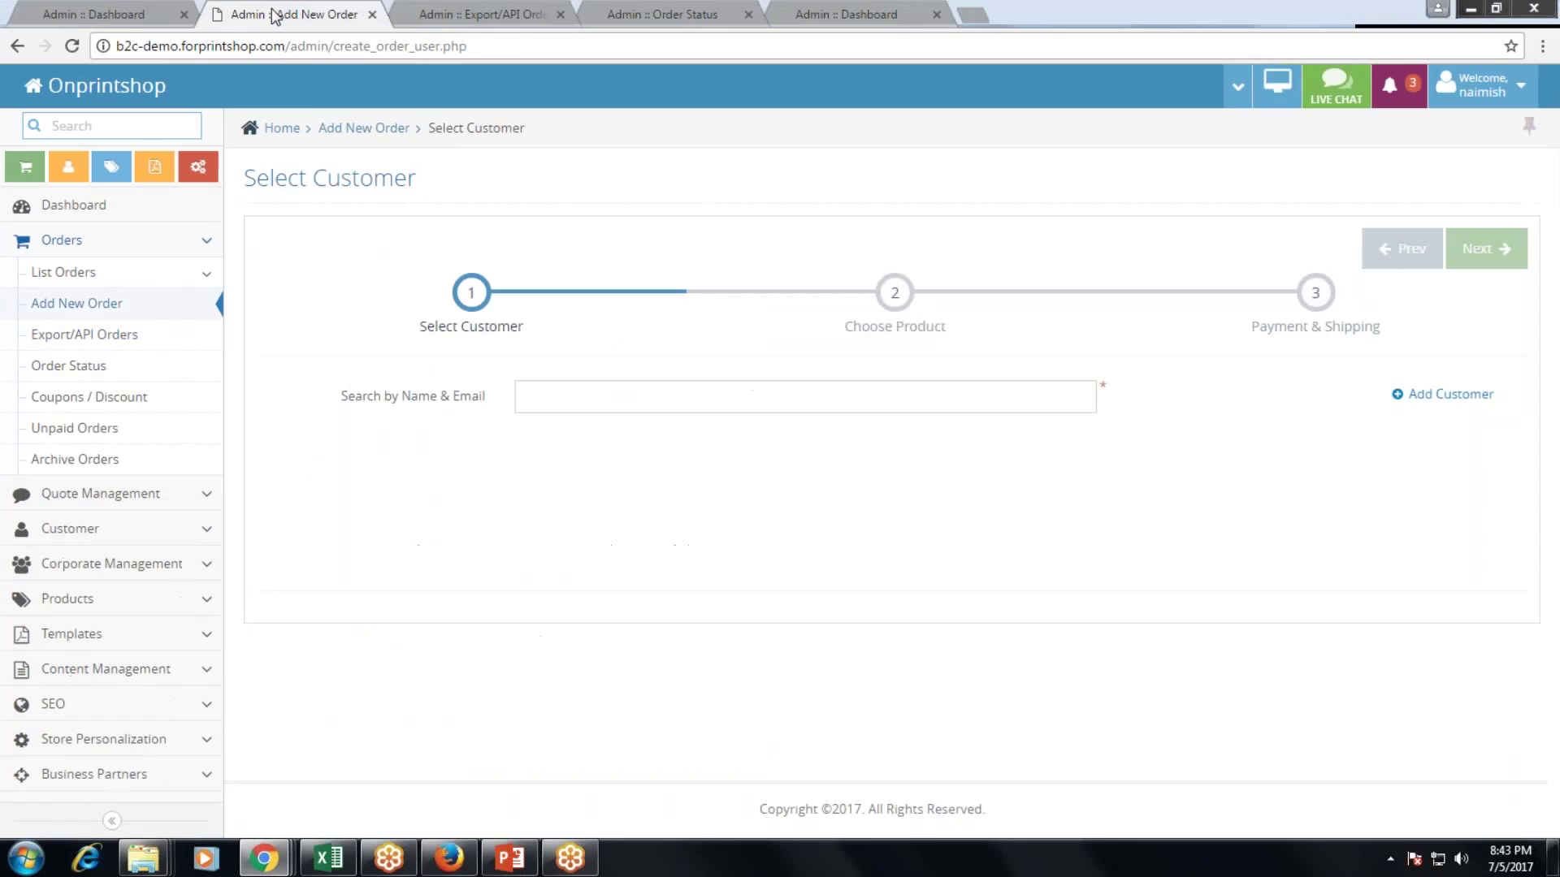
{"action": "left_click", "coordinate": [65, 272]}
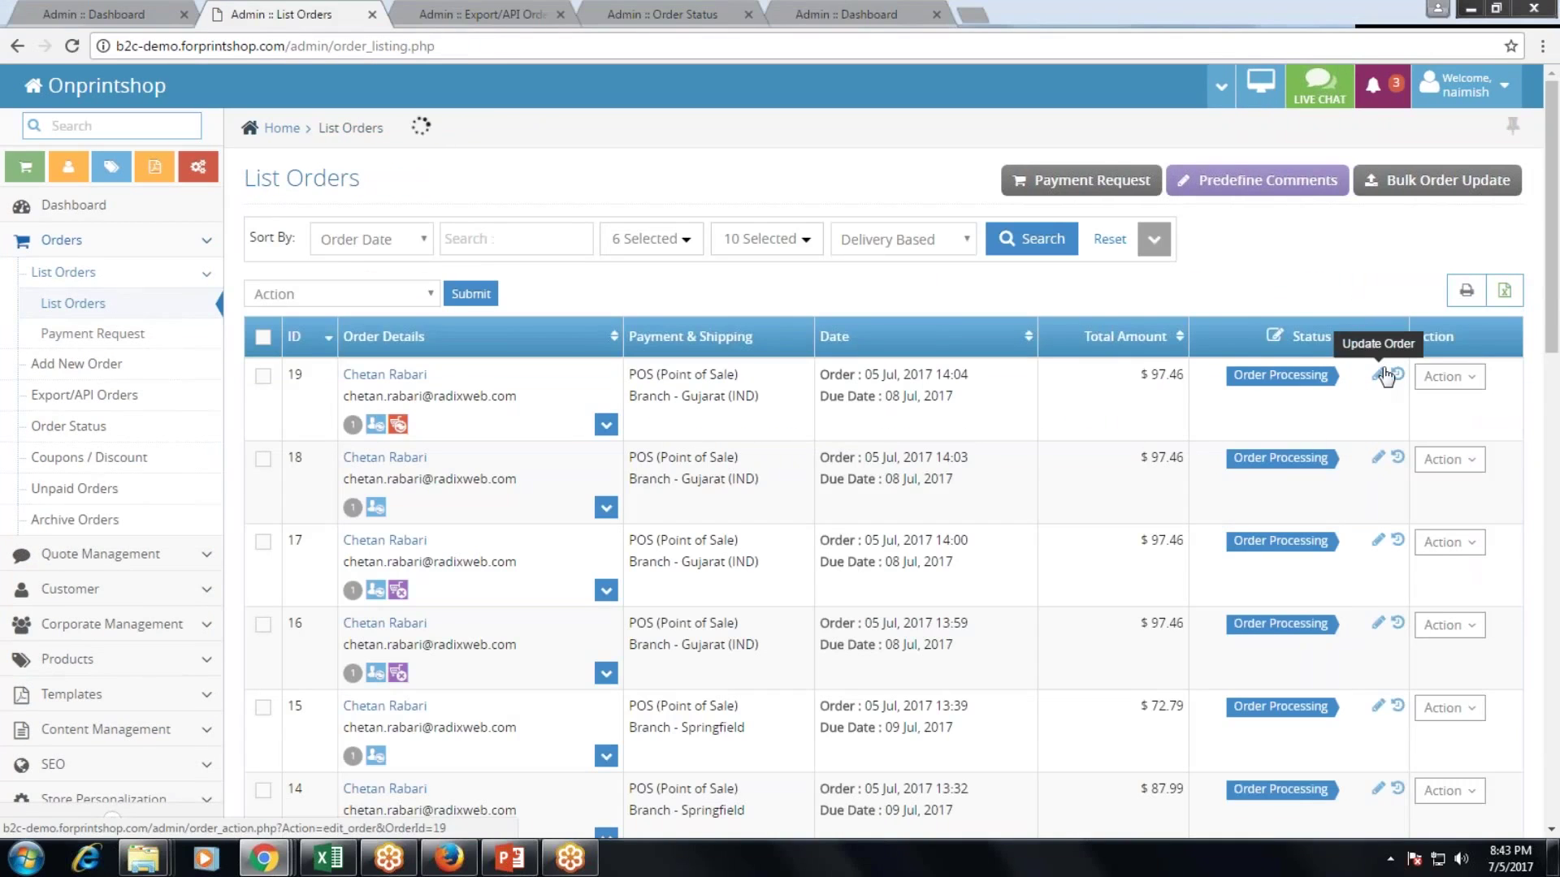
Open the Update Order window for order 19 and expand its Status dropdown.
{"action": "left_click", "coordinate": [1378, 375]}
{"action": "left_click", "coordinate": [552, 210]}
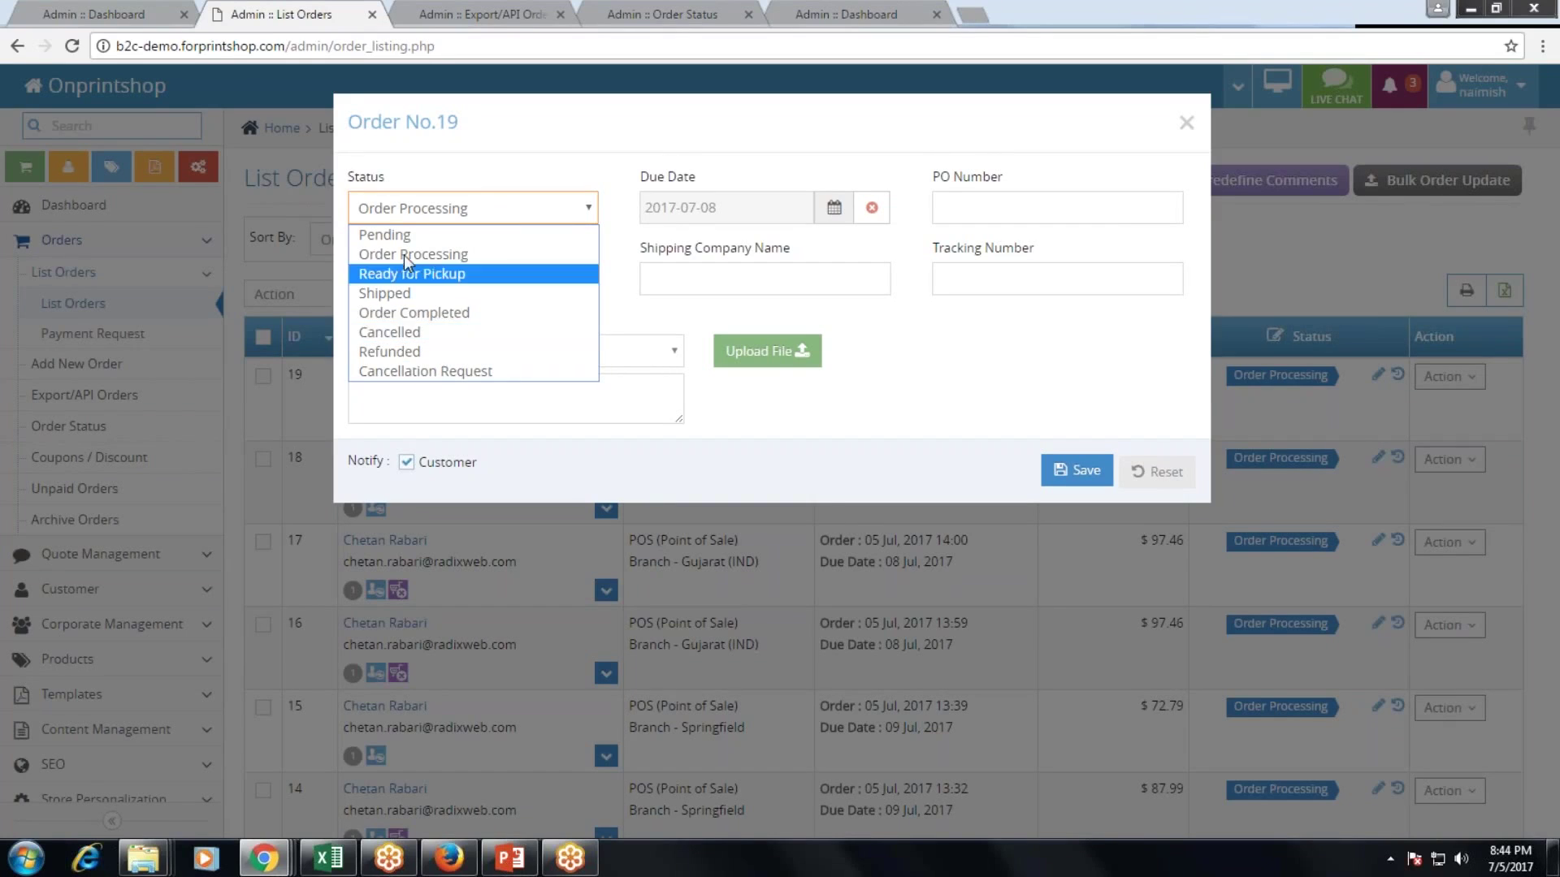
Close order 19's window unsaved, scroll through the Order Status list, then open Admin > Workflow Admin.
{"action": "left_click", "coordinate": [1186, 122]}
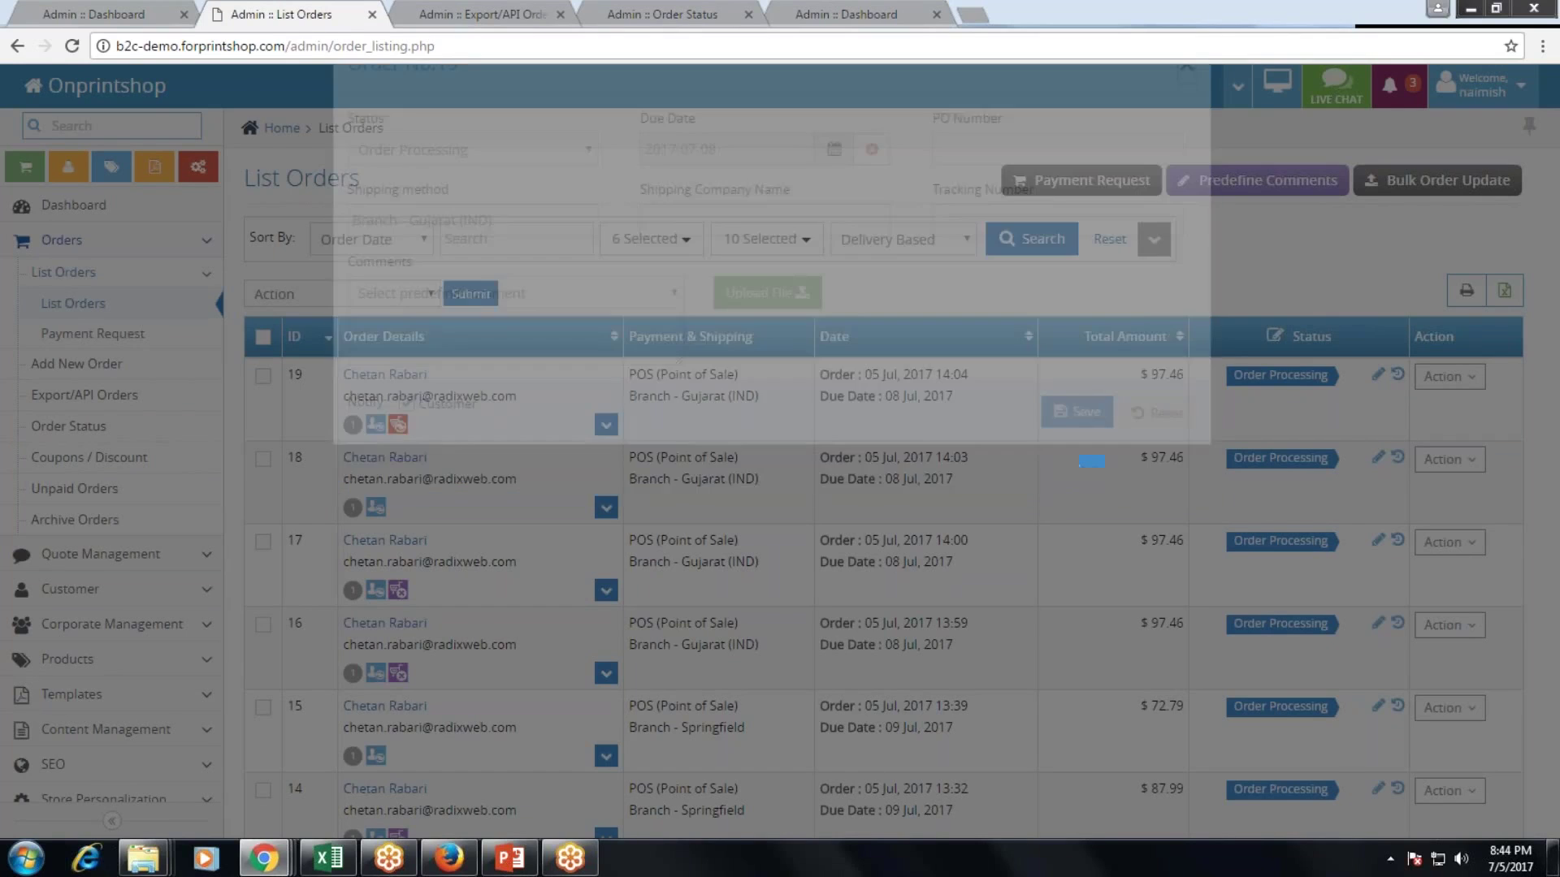
{"action": "left_click", "coordinate": [641, 13]}
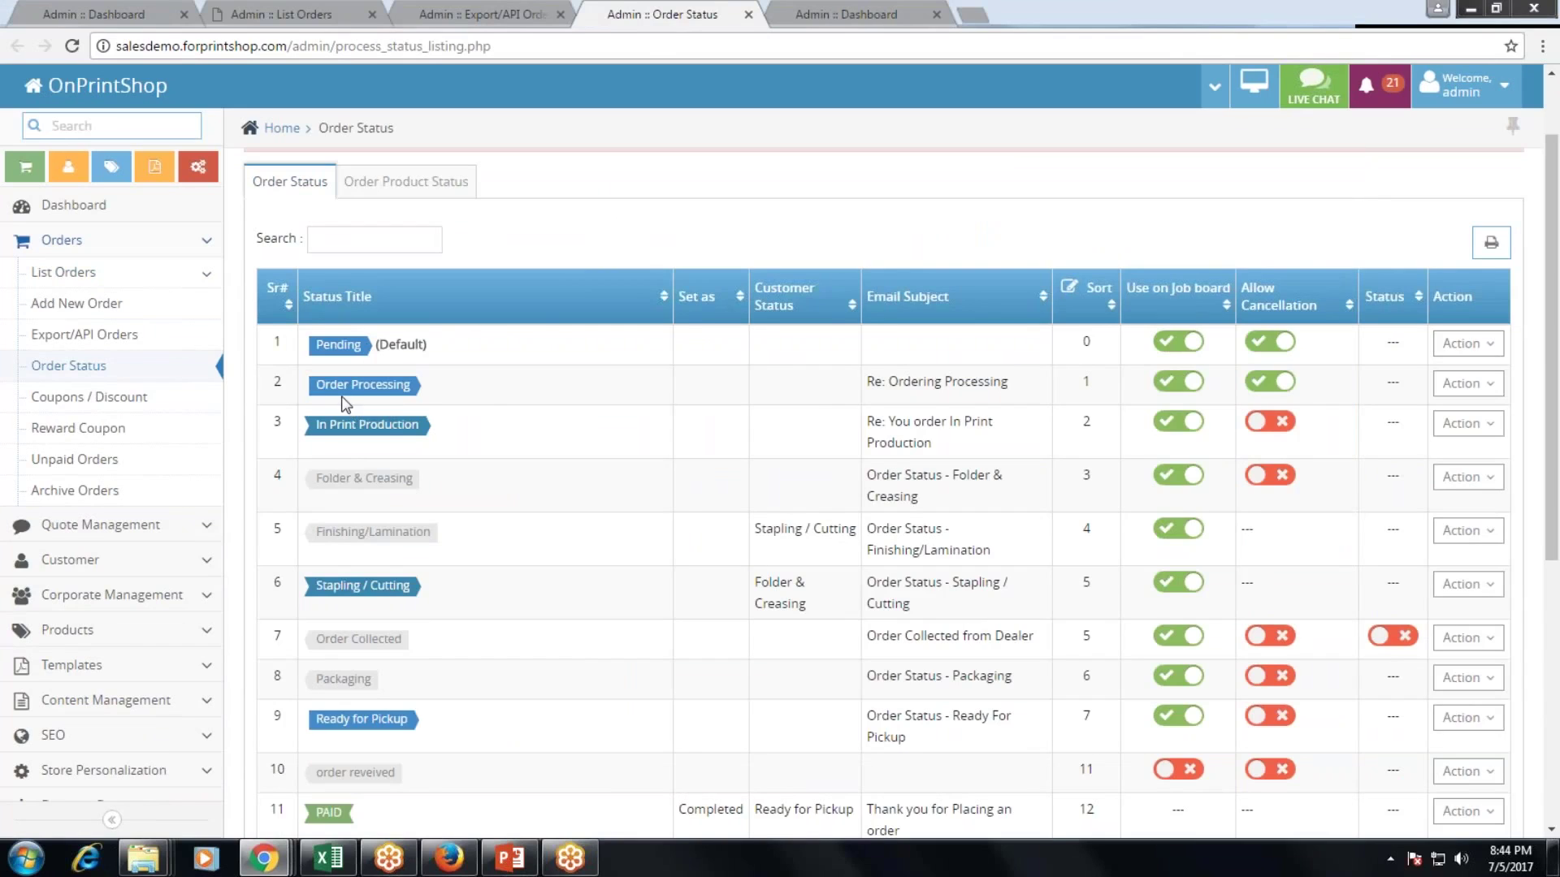
{"action": "scroll", "coordinate": [565, 389], "scroll_direction": "down", "scroll_amount": 1}
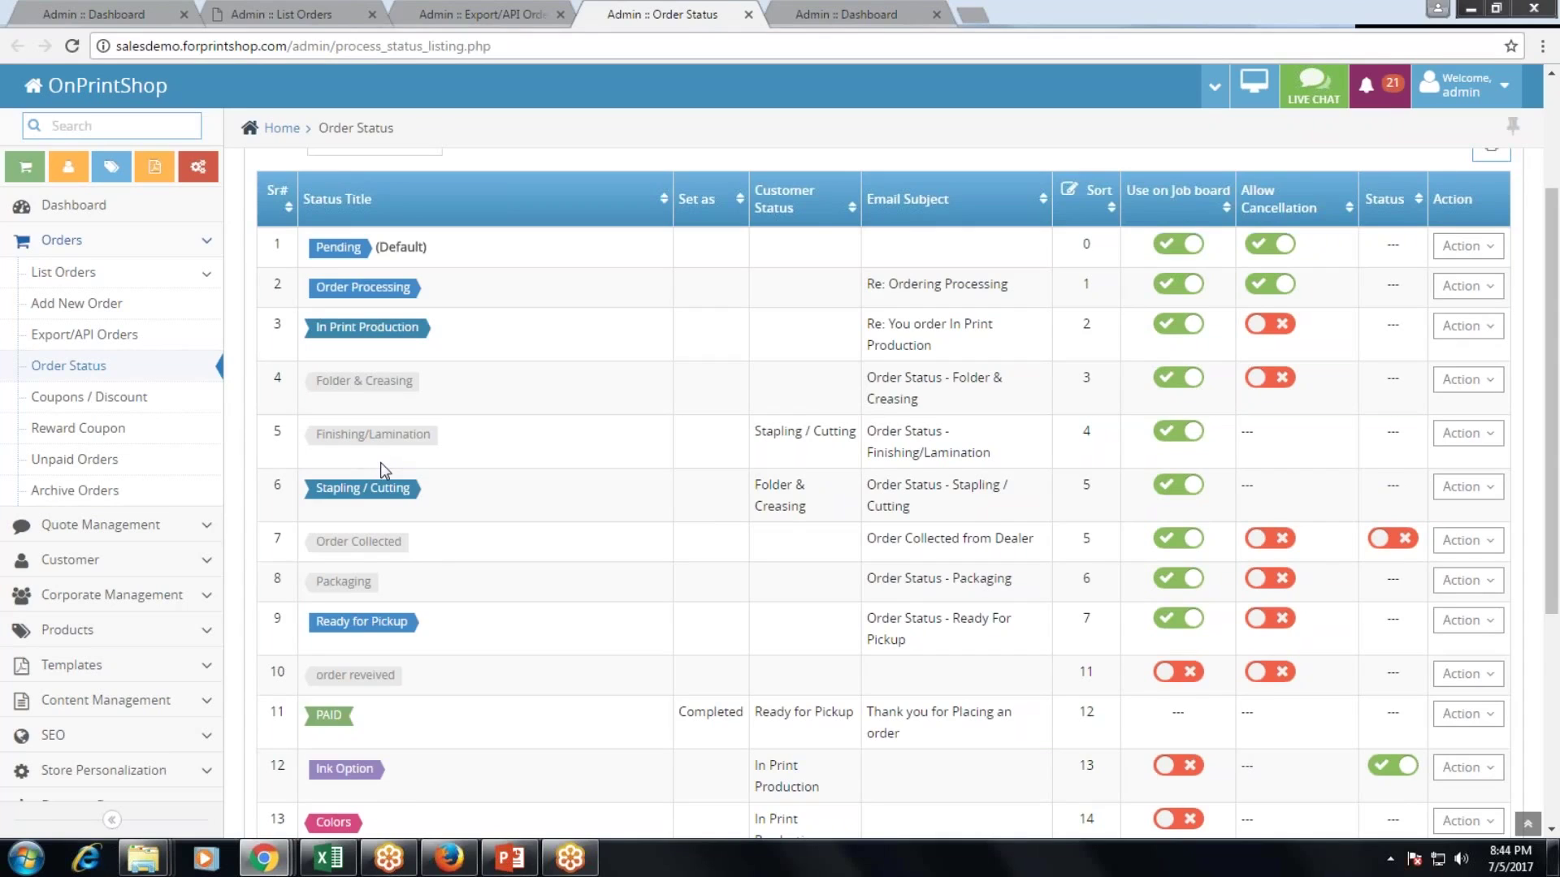
{"action": "scroll", "coordinate": [380, 470], "scroll_direction": "down", "scroll_amount": 1}
{"action": "scroll", "coordinate": [171, 617], "scroll_direction": "down", "scroll_amount": 2}
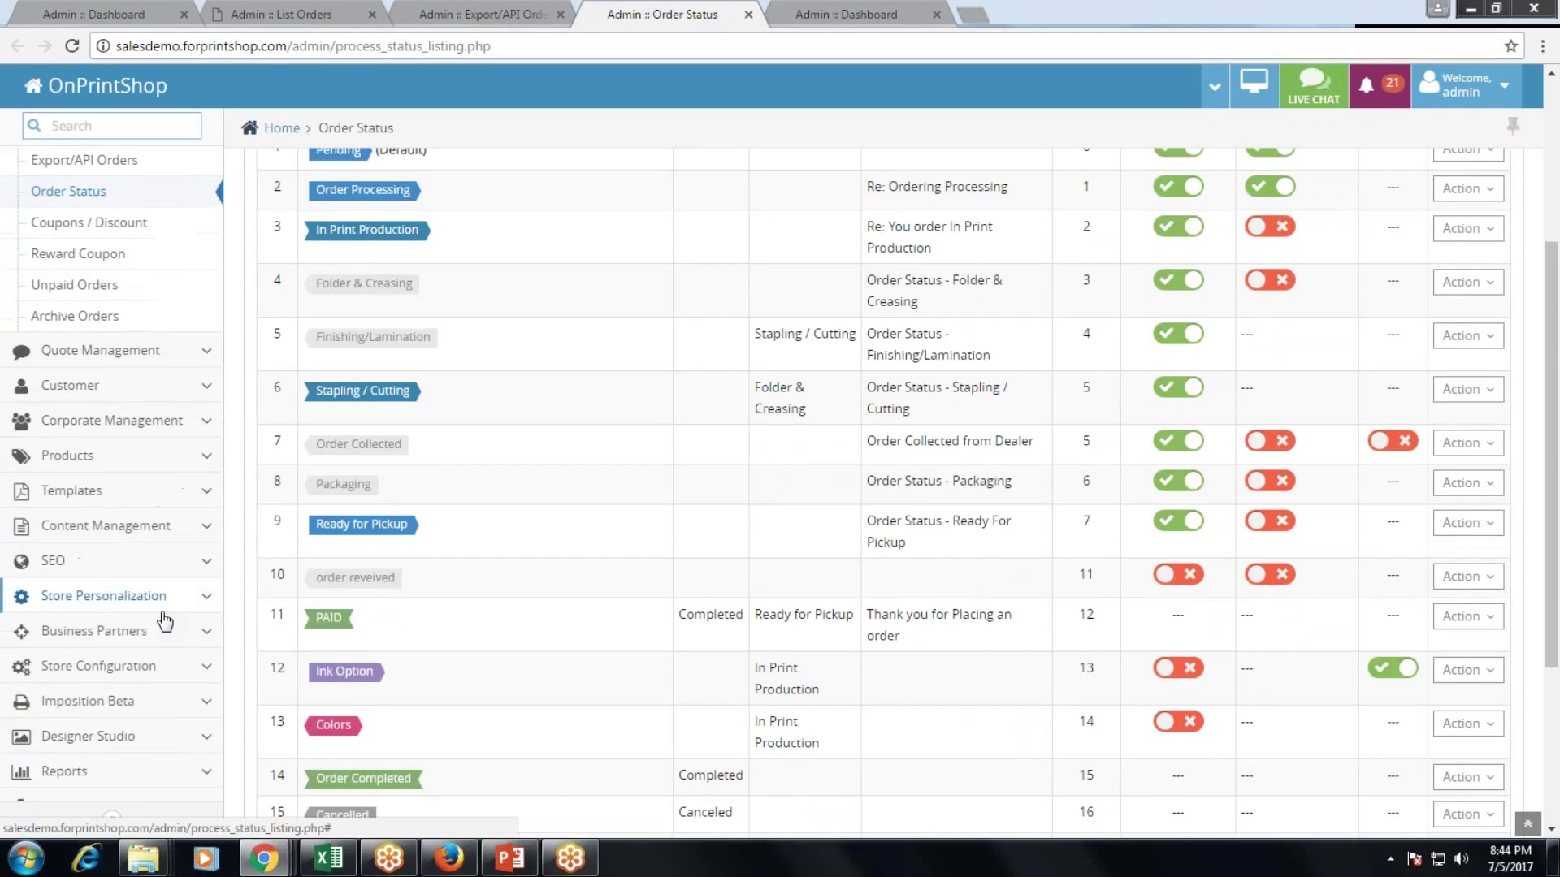
{"action": "left_click", "coordinate": [154, 783]}
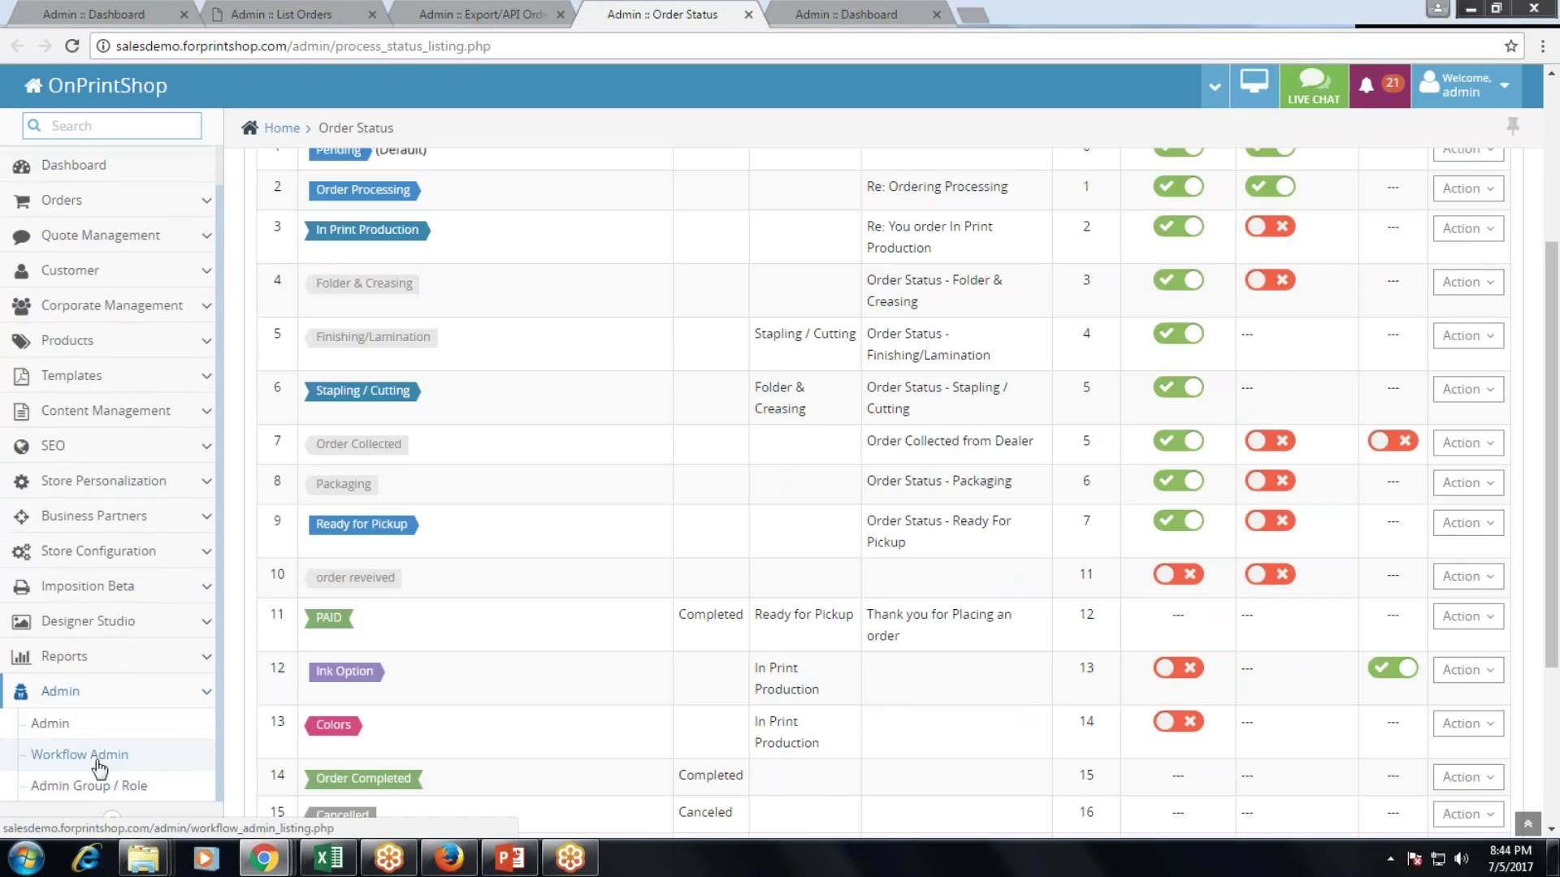
{"action": "left_click", "coordinate": [99, 766]}
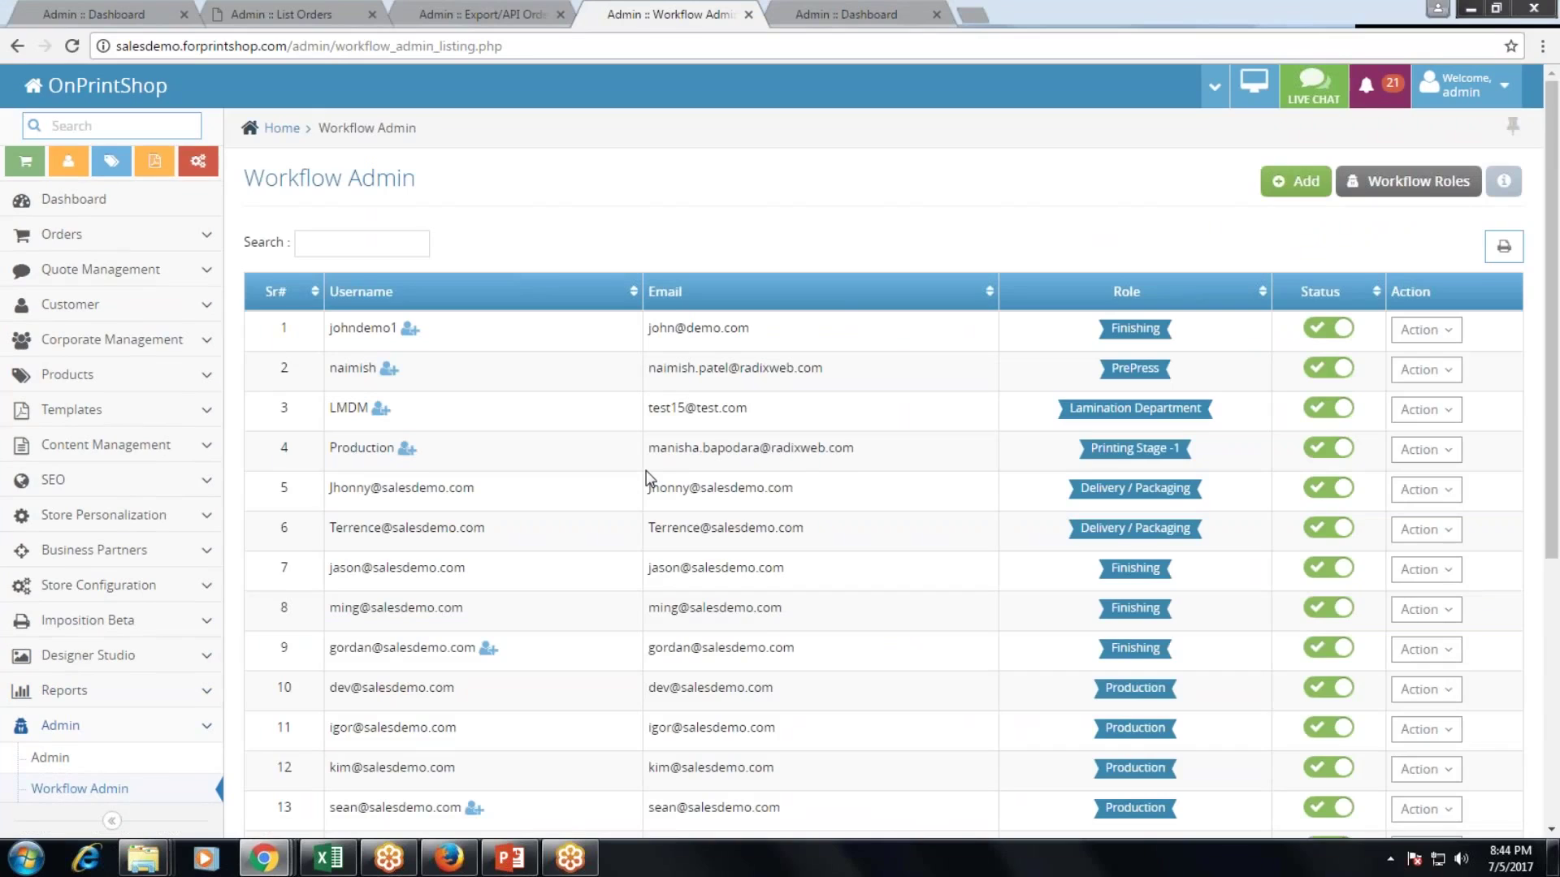
Log in as workflow admin 20, the last PrePress user, confirming with OK.
{"action": "scroll", "coordinate": [648, 478], "scroll_direction": "down", "scroll_amount": 5}
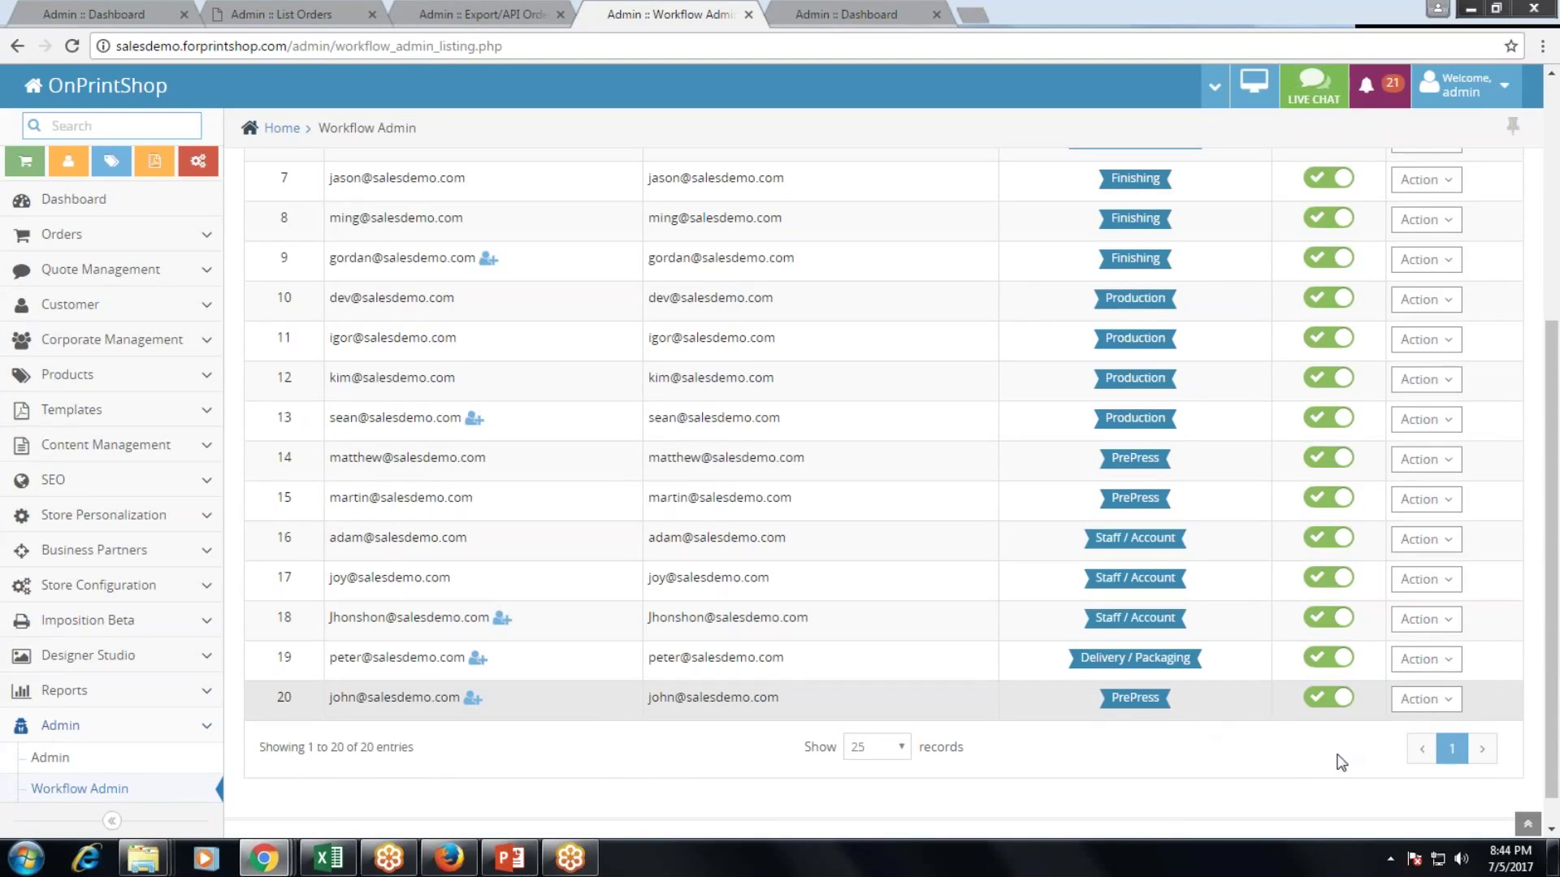
{"action": "left_click", "coordinate": [1424, 700]}
{"action": "left_click", "coordinate": [1358, 760]}
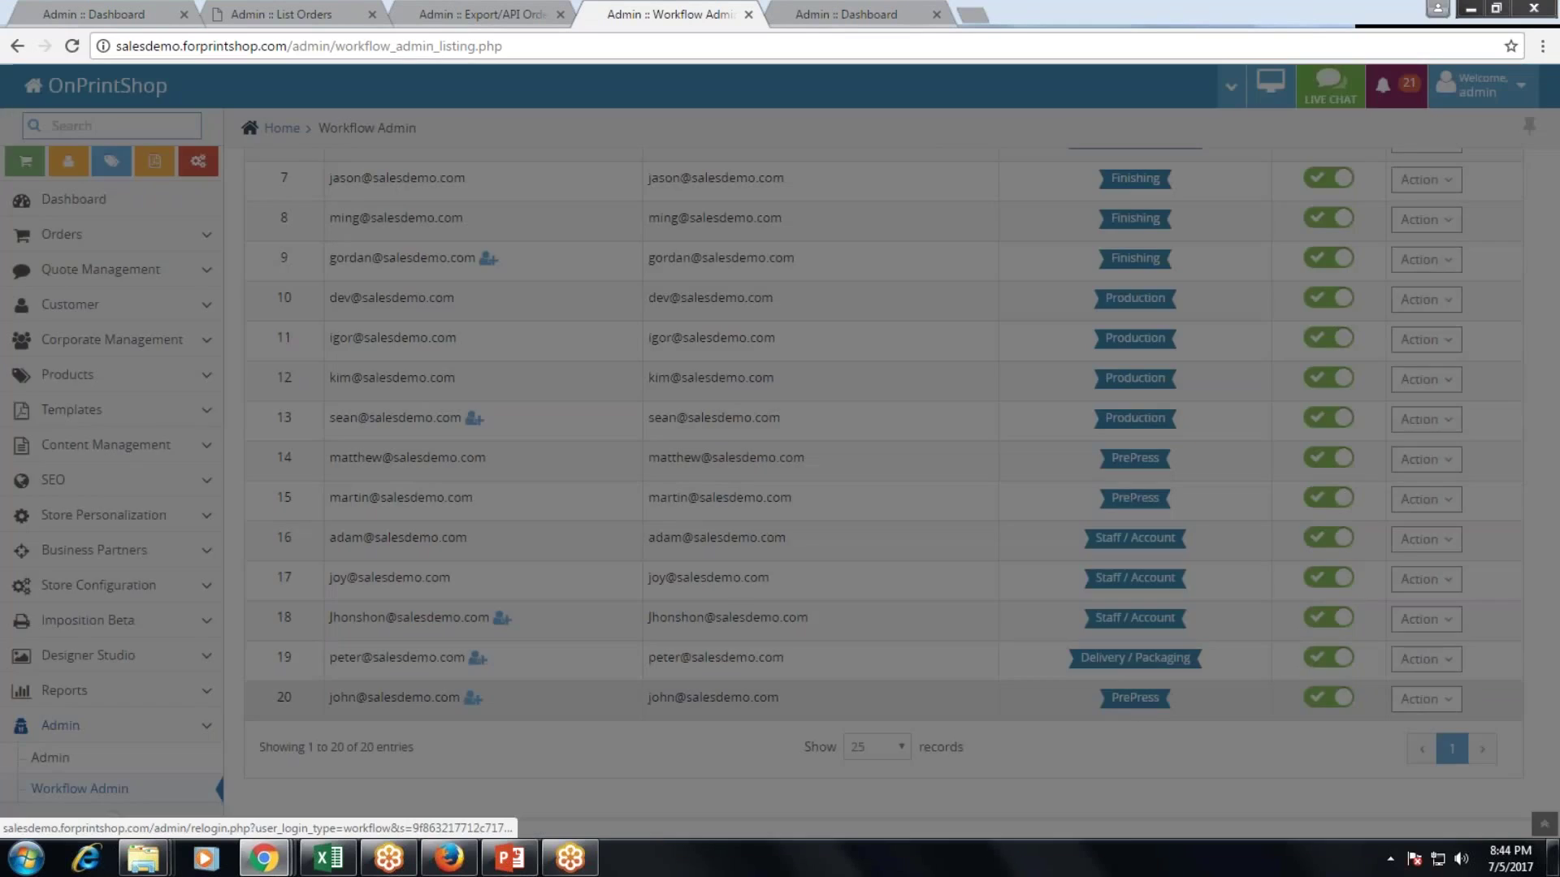
{"action": "left_click", "coordinate": [963, 179]}
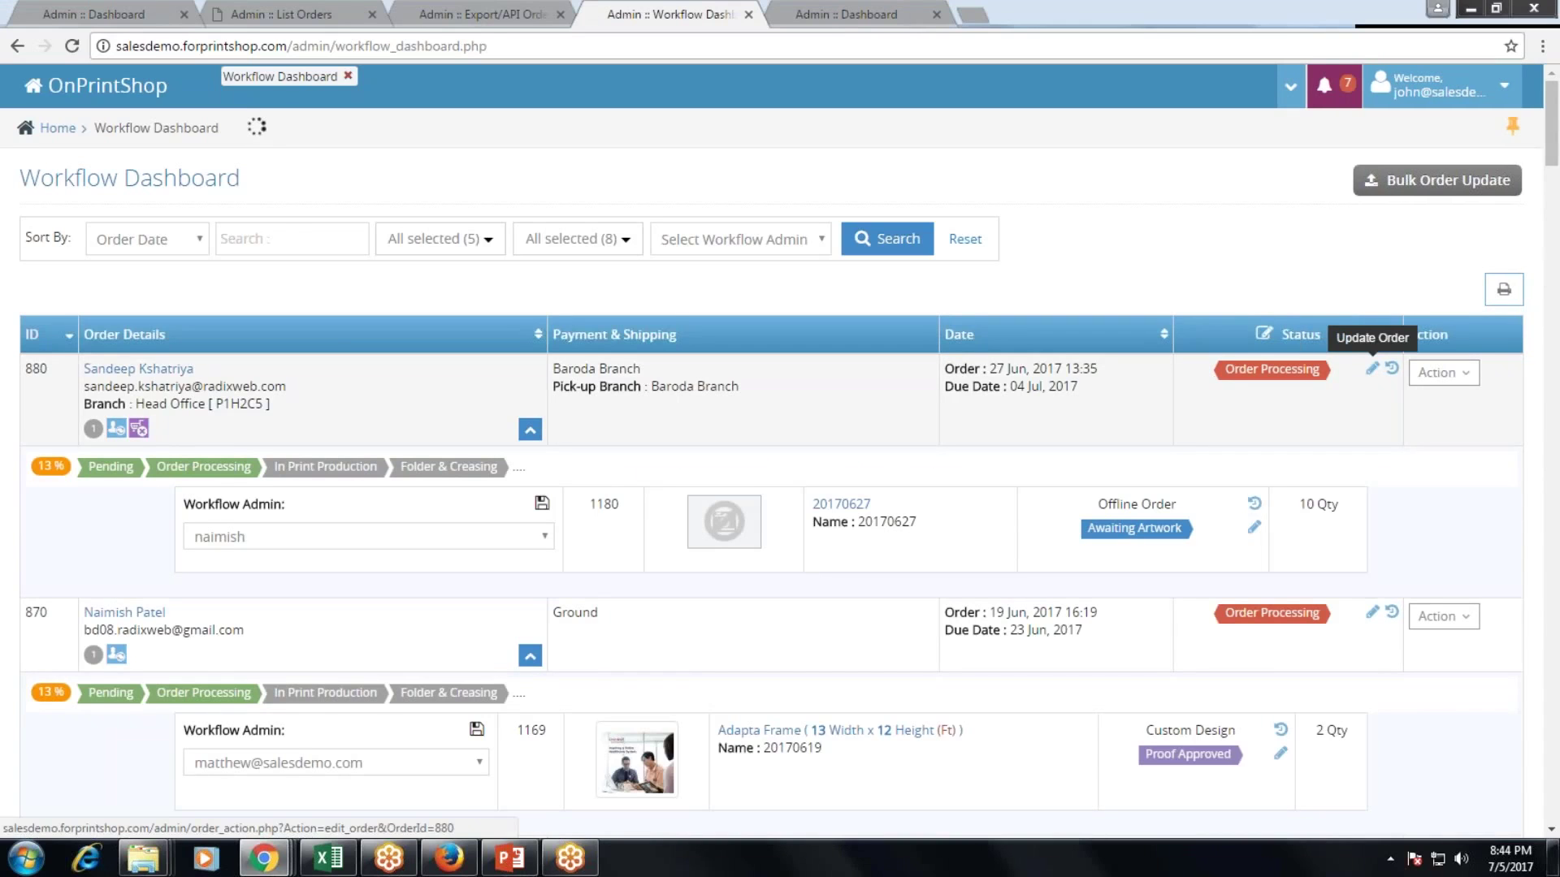
Change order 880's status to Finishing/Lamination and save it.
{"action": "left_click", "coordinate": [1372, 370]}
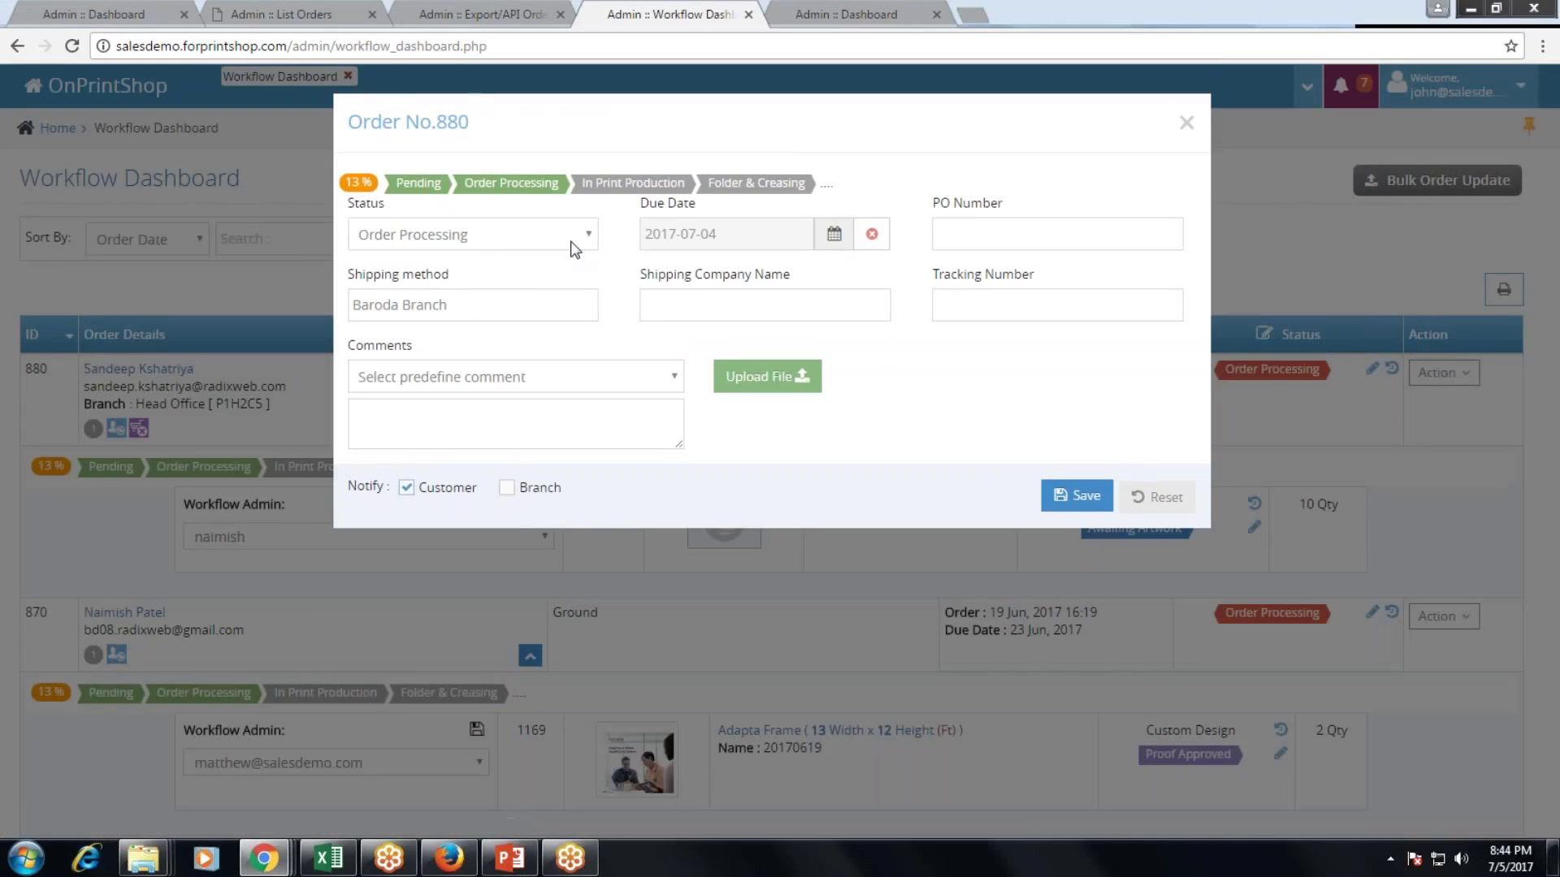
{"action": "left_click", "coordinate": [570, 242]}
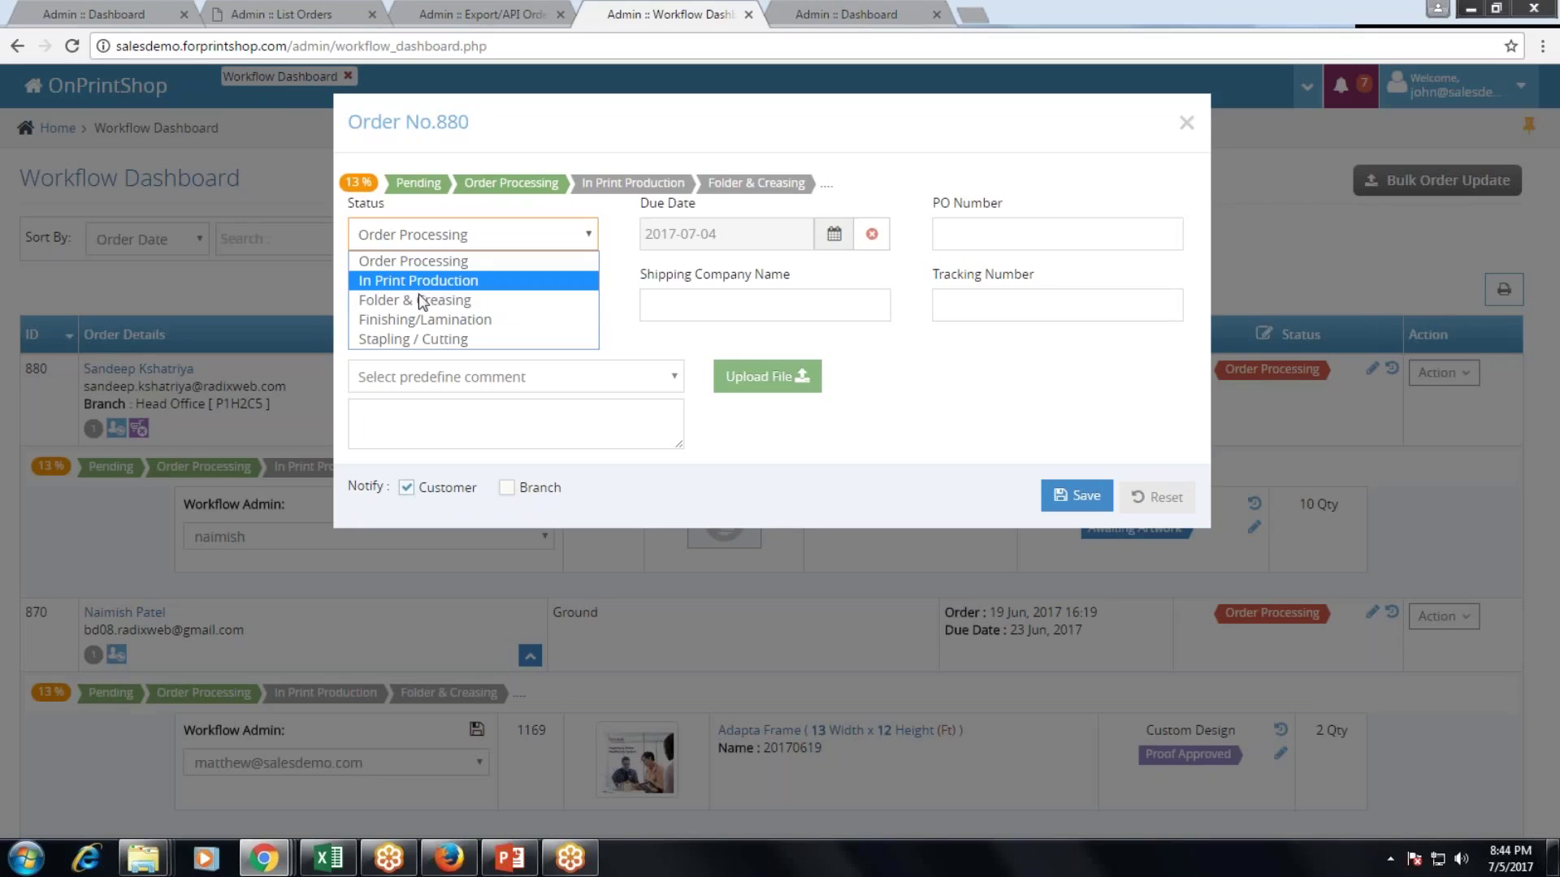
{"action": "left_click", "coordinate": [422, 317]}
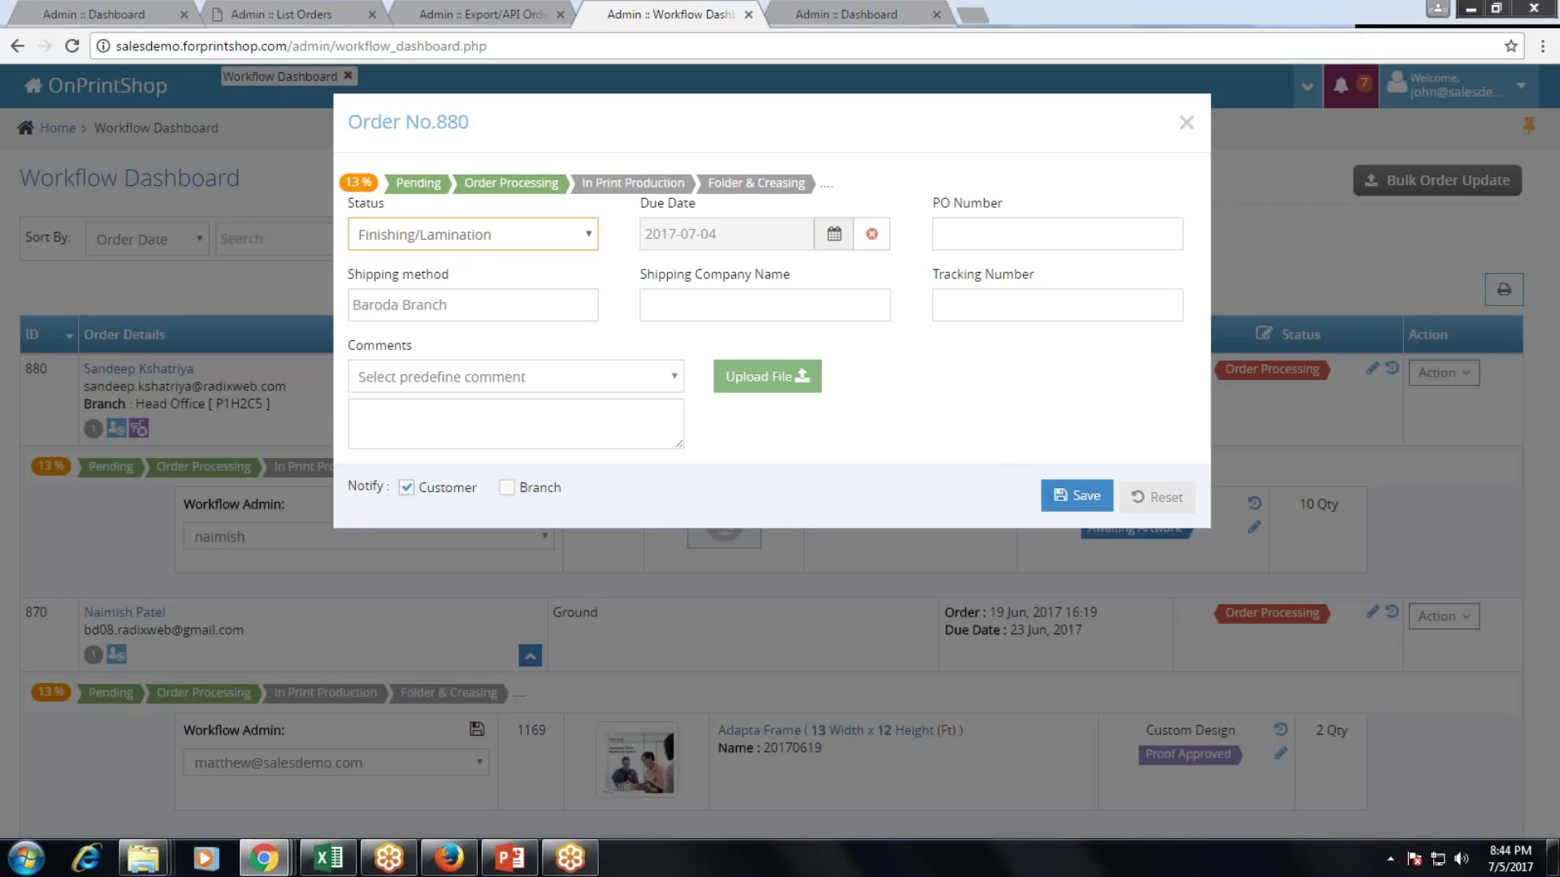
{"action": "left_click", "coordinate": [1087, 498]}
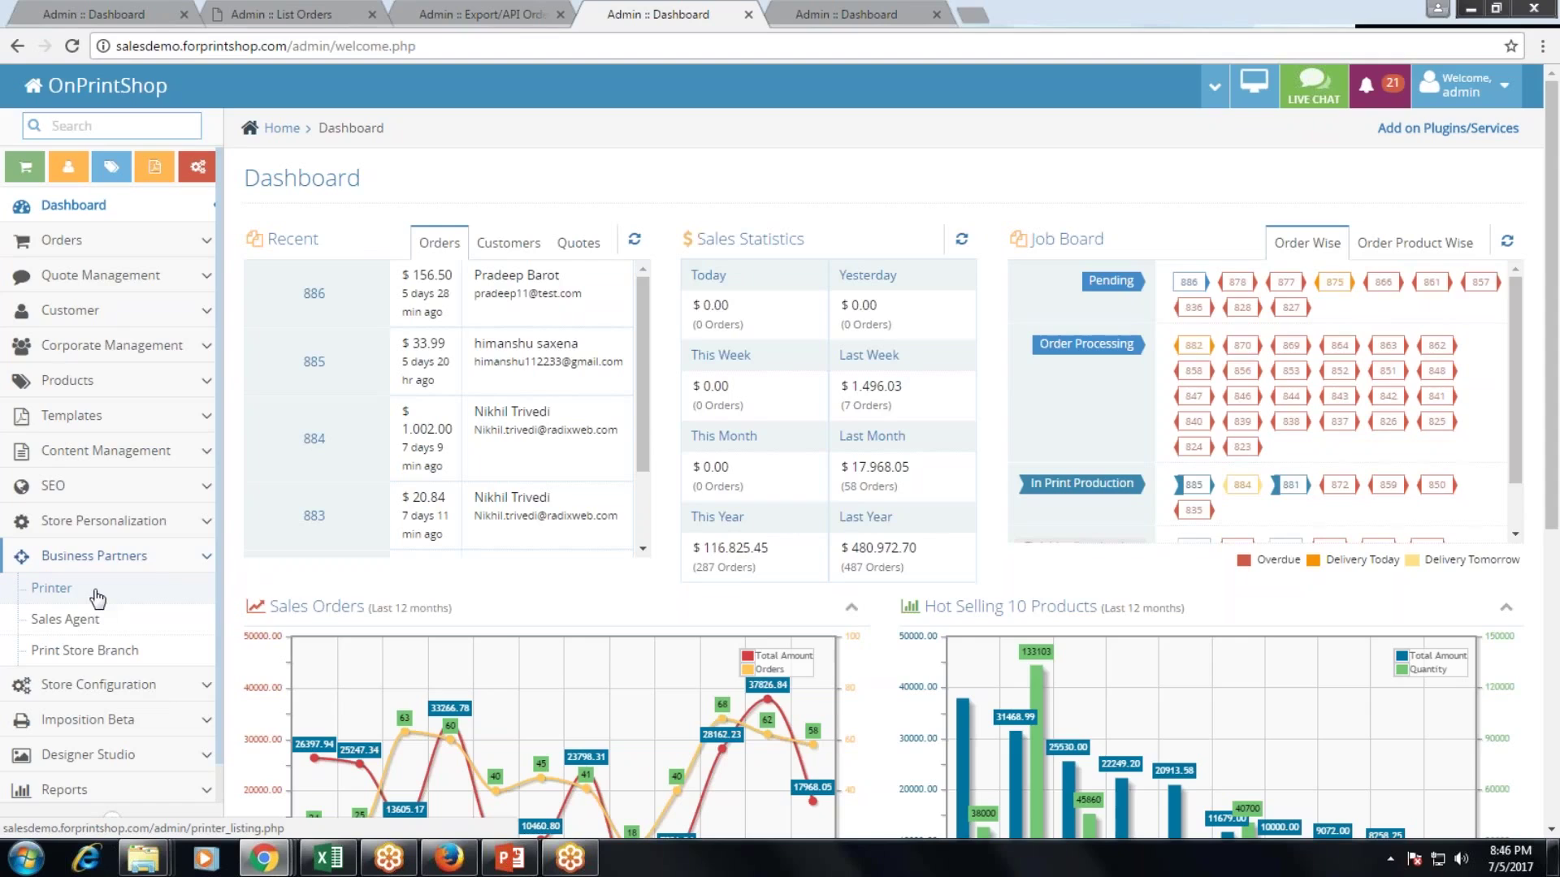
Open the printer list in a new tab, then view Sales Agent and Print Store Branch listings.
{"action": "right_click", "coordinate": [56, 589]}
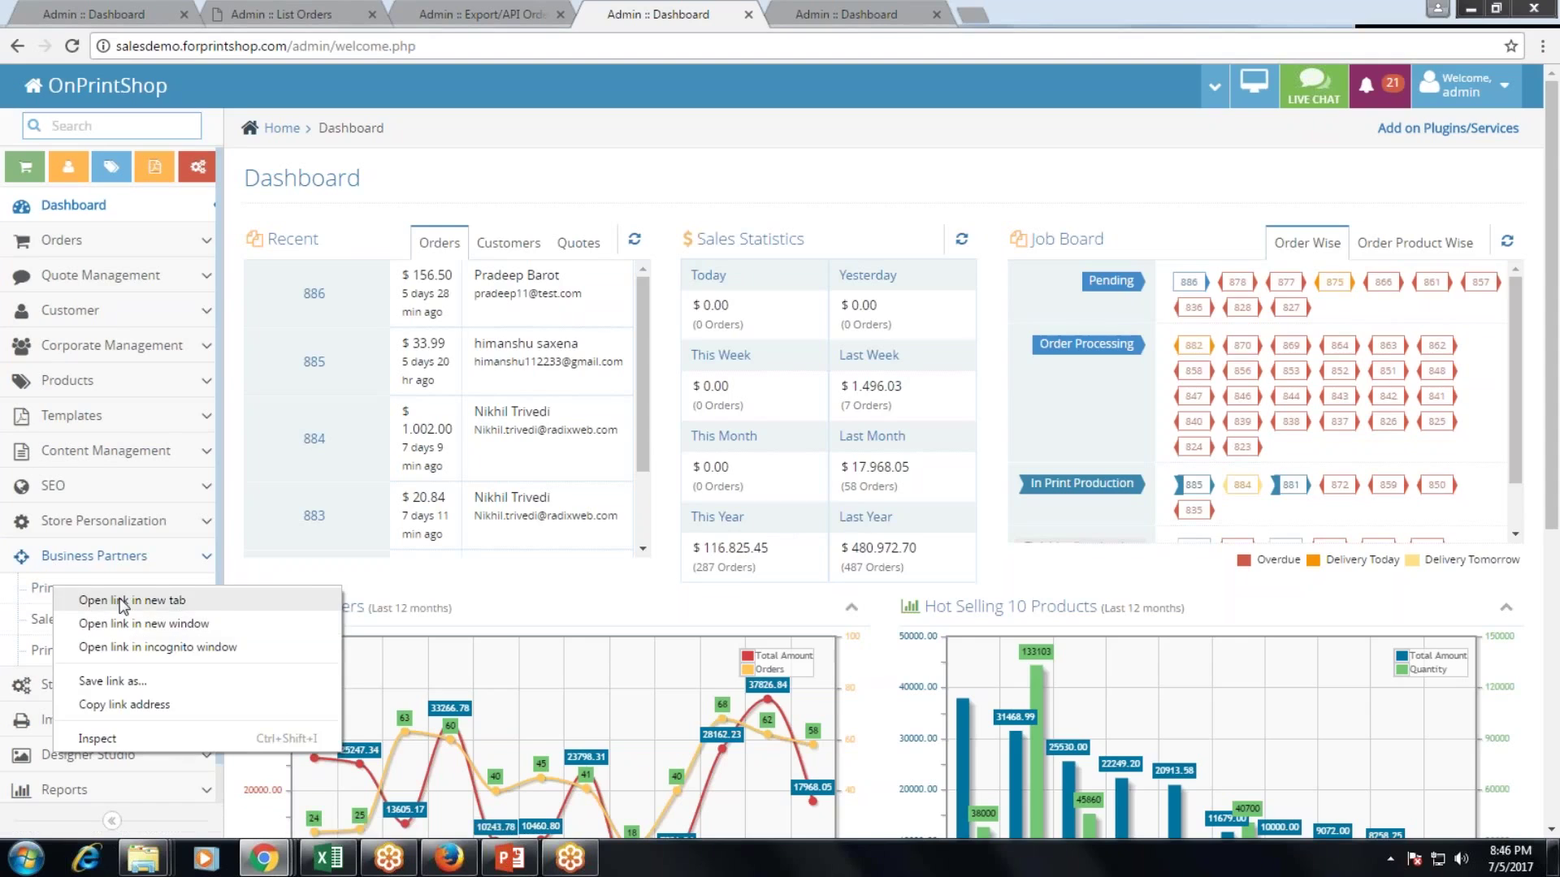
{"action": "left_click", "coordinate": [120, 600]}
{"action": "left_click", "coordinate": [816, 4]}
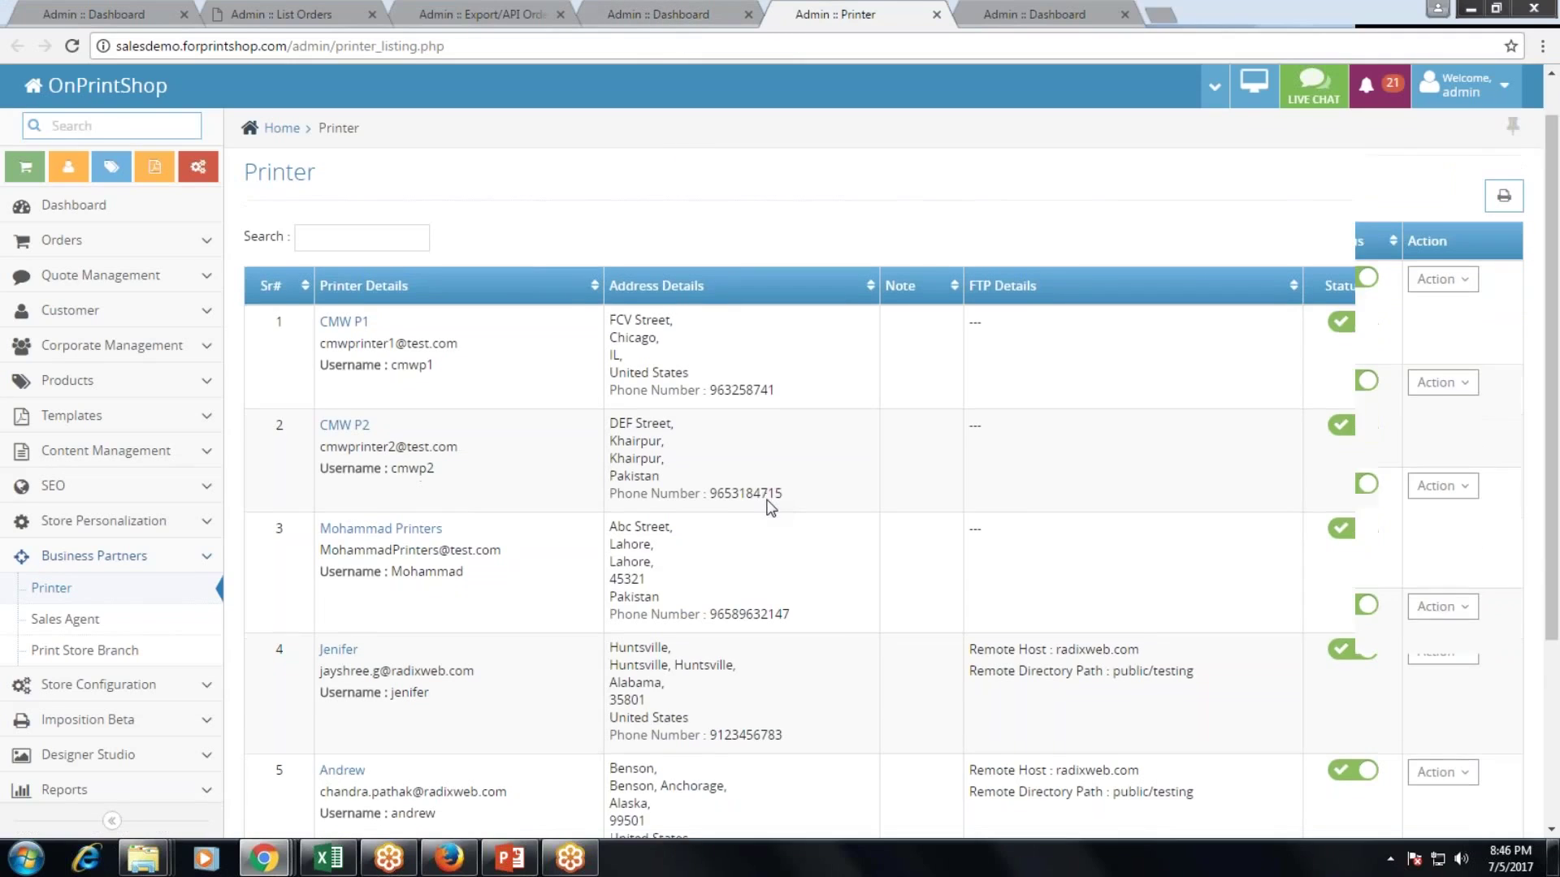
{"action": "scroll", "coordinate": [770, 508], "scroll_direction": "down", "scroll_amount": 1}
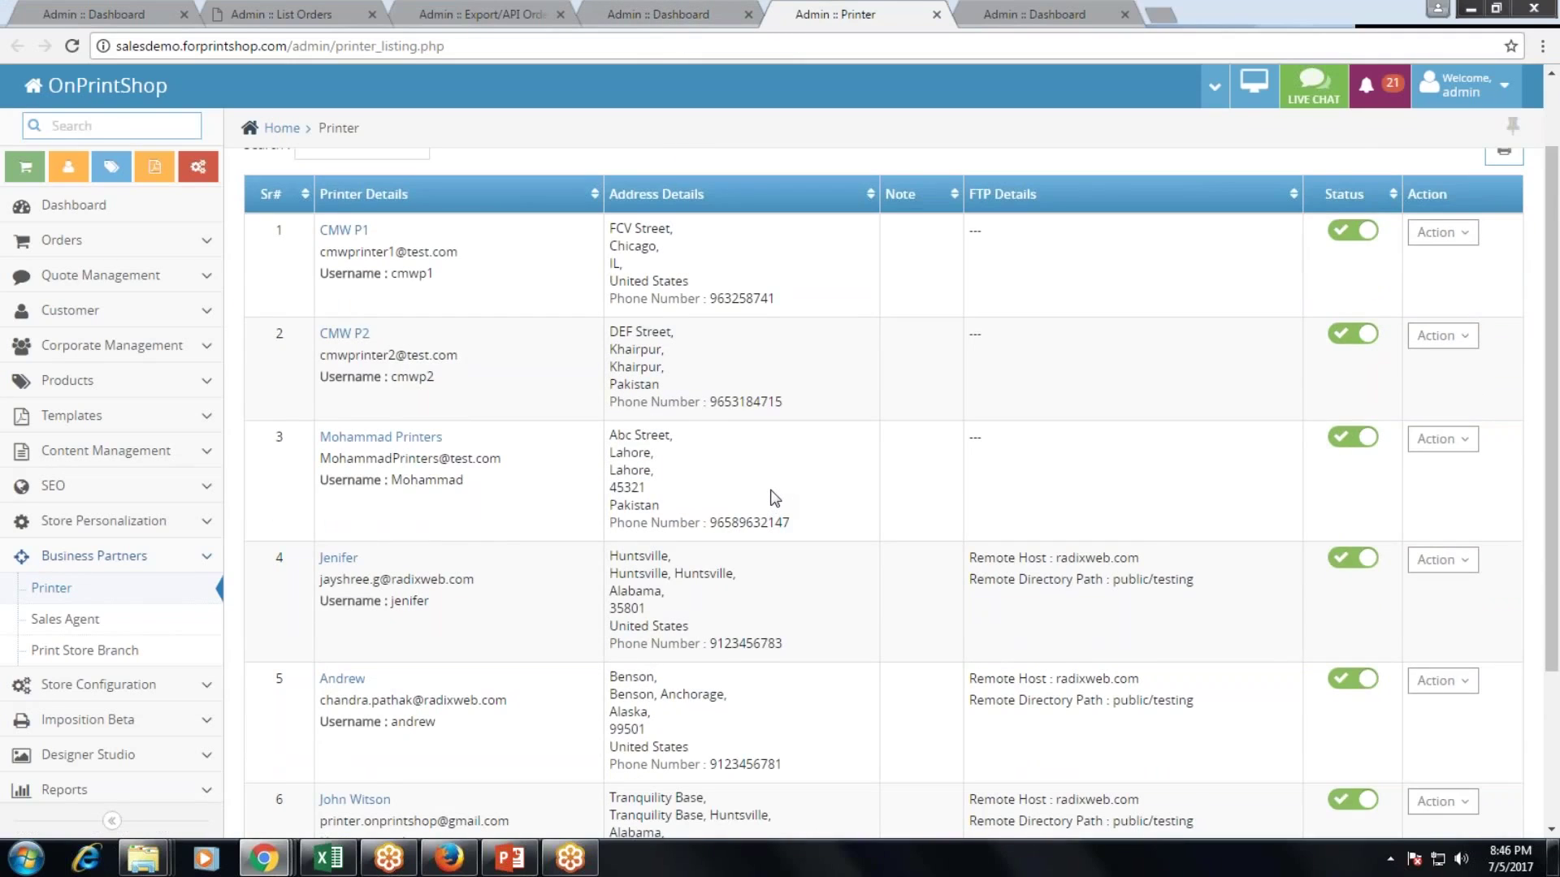
{"action": "scroll", "coordinate": [774, 498], "scroll_direction": "down", "scroll_amount": 1}
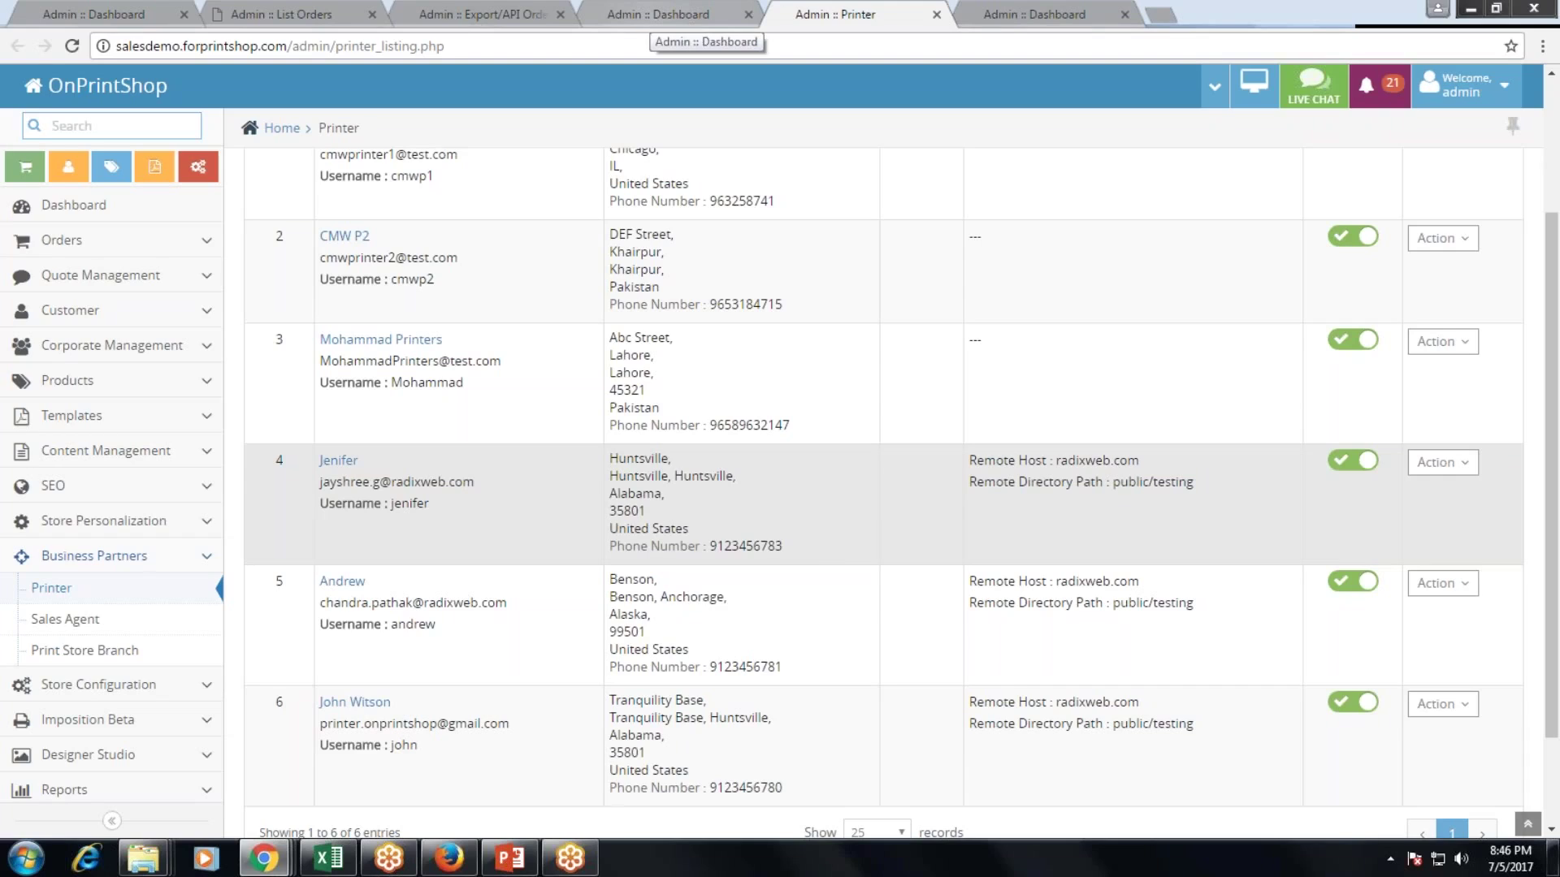
{"action": "left_click", "coordinate": [78, 624]}
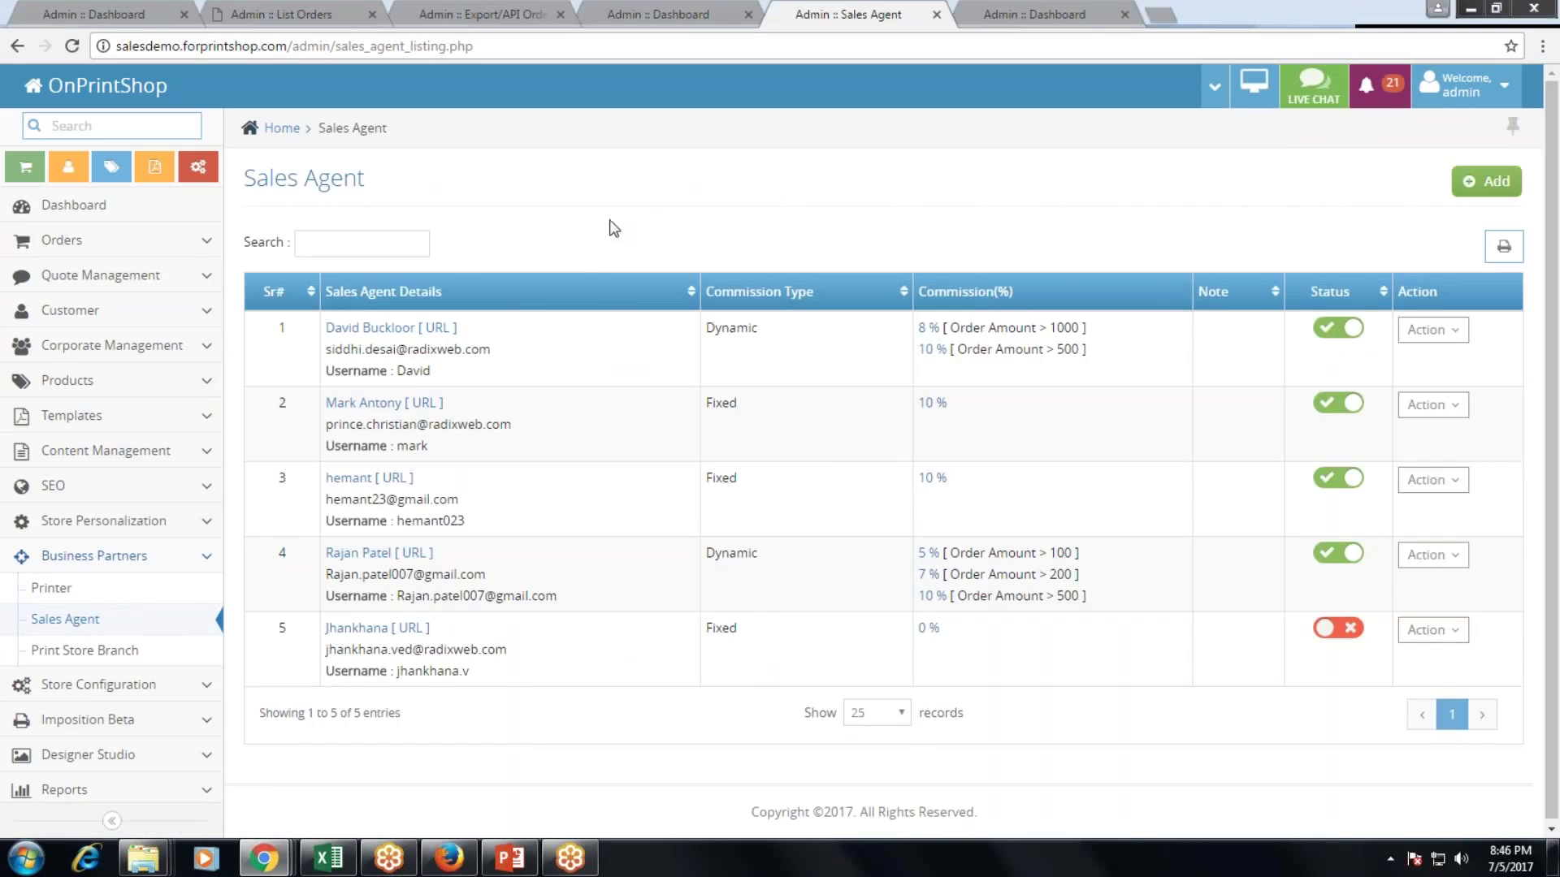
{"action": "left_click", "coordinate": [96, 650]}
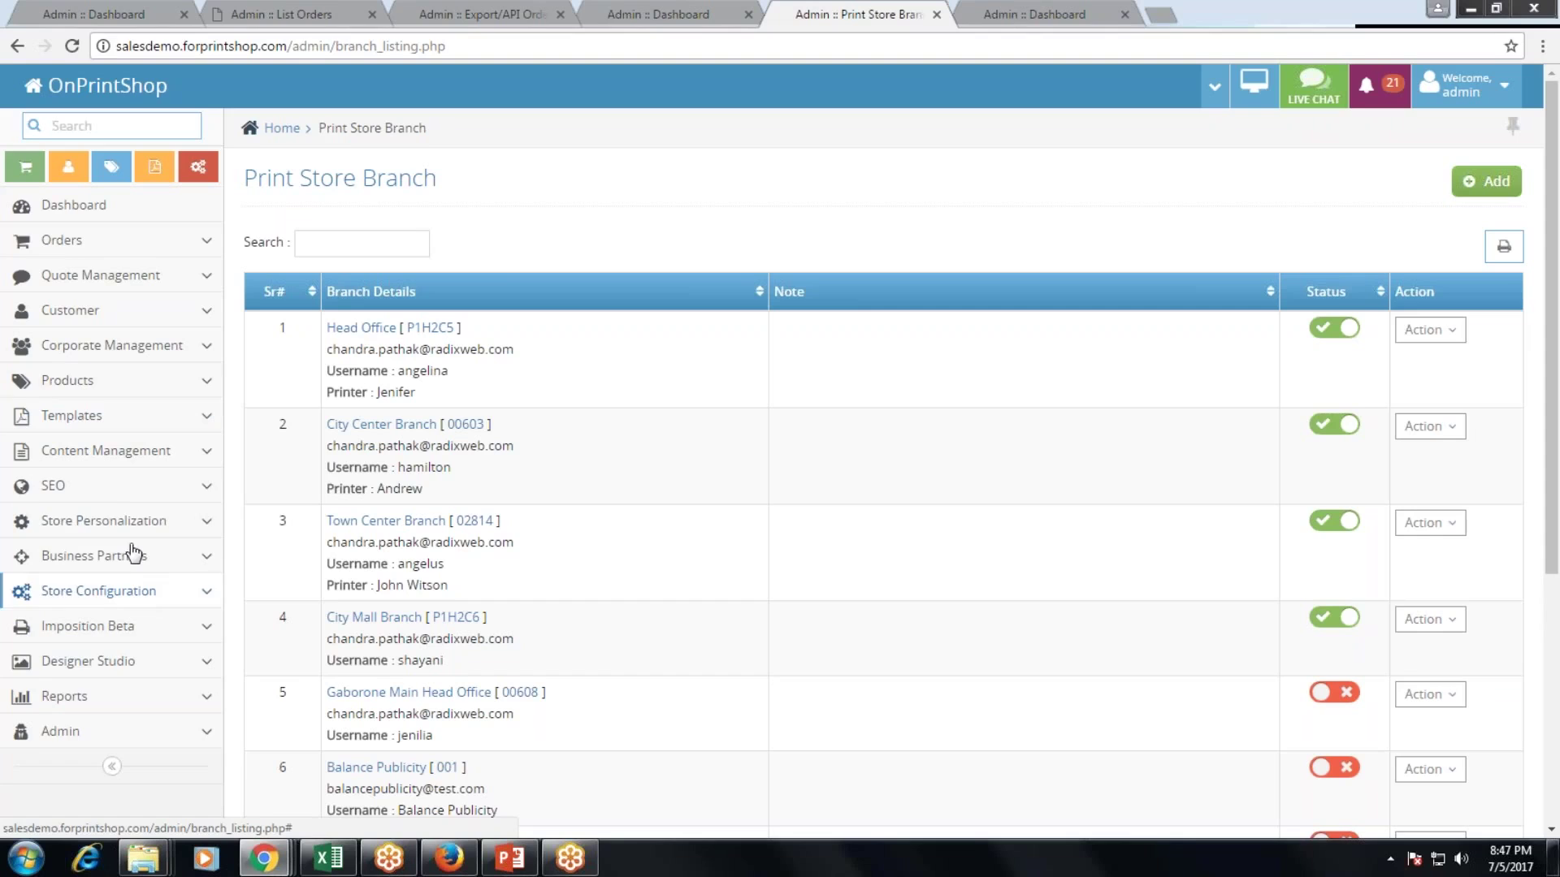
Review SEO Page title/Keyword and Metatags settings, then open Store Configuration > External Service Settings.
{"action": "left_click", "coordinate": [123, 491]}
{"action": "left_click", "coordinate": [111, 528]}
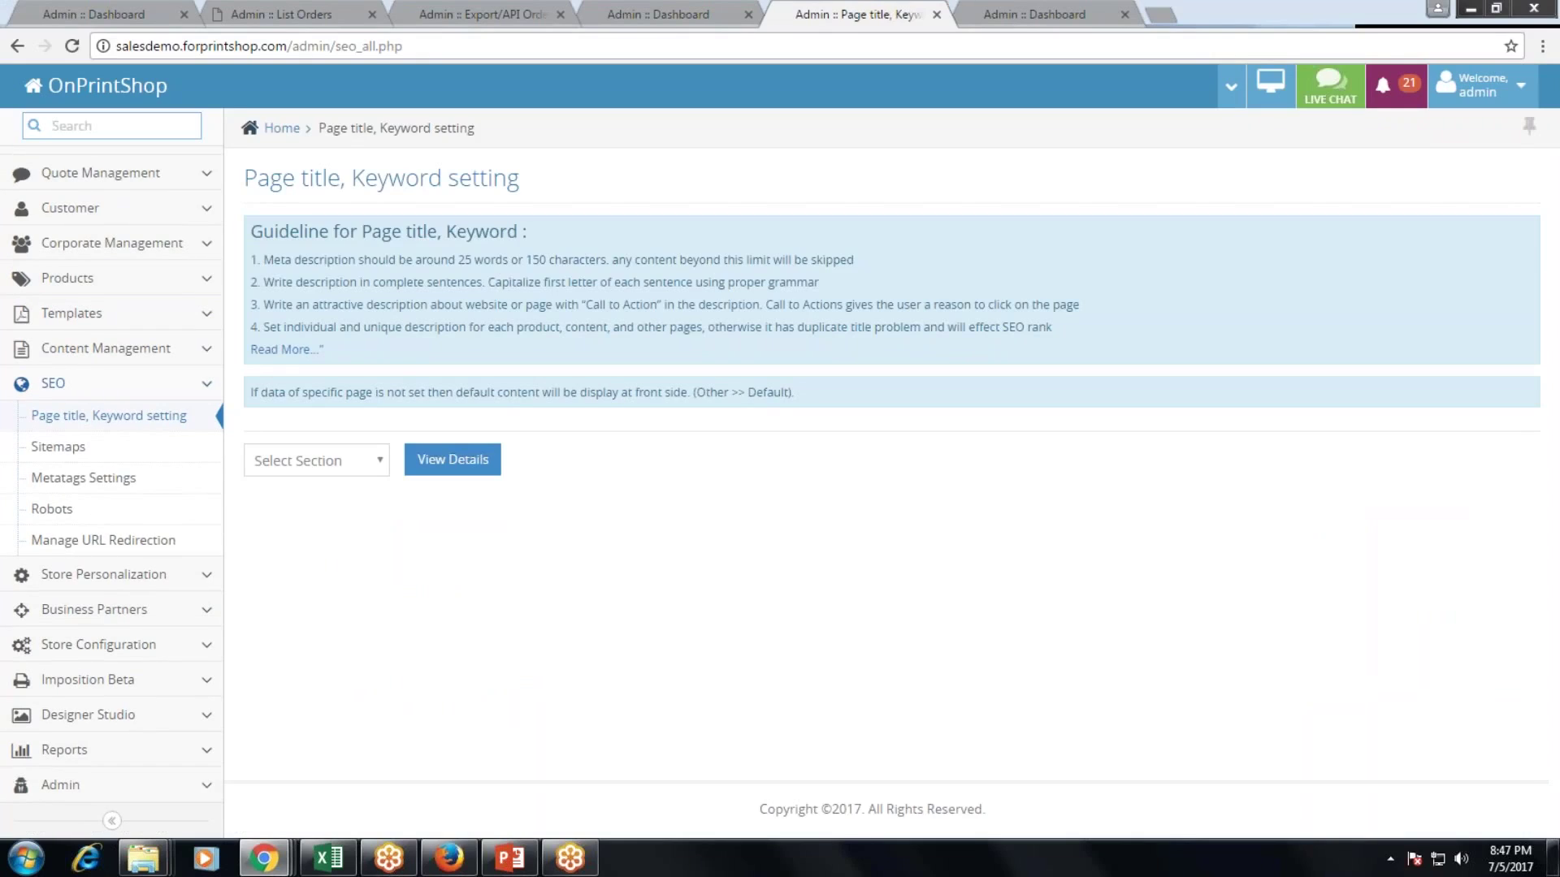
{"action": "left_click", "coordinate": [88, 477]}
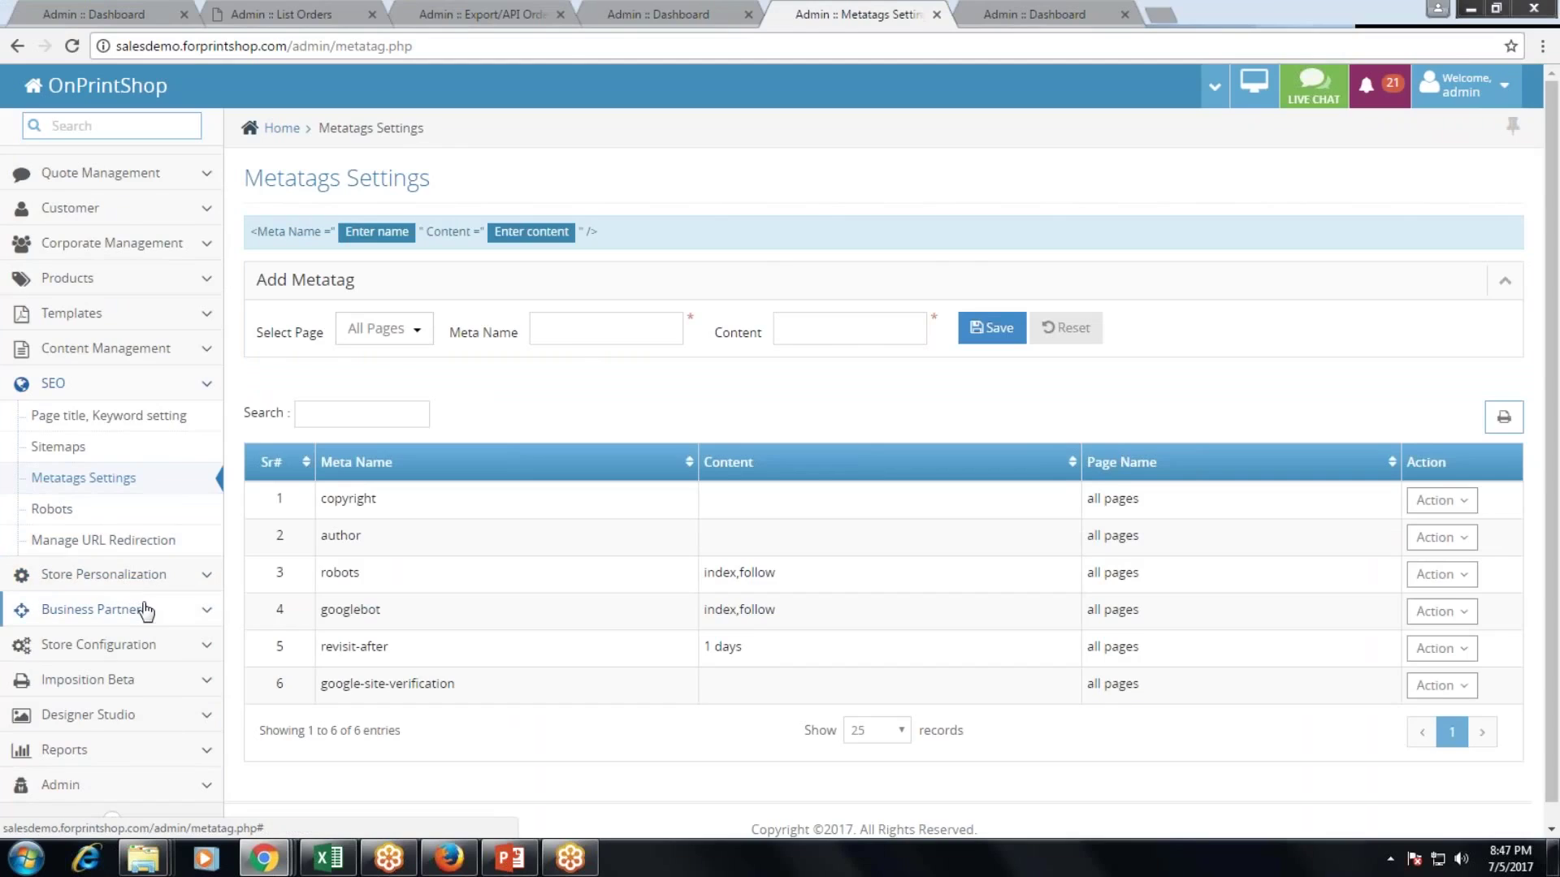
{"action": "left_click", "coordinate": [157, 657]}
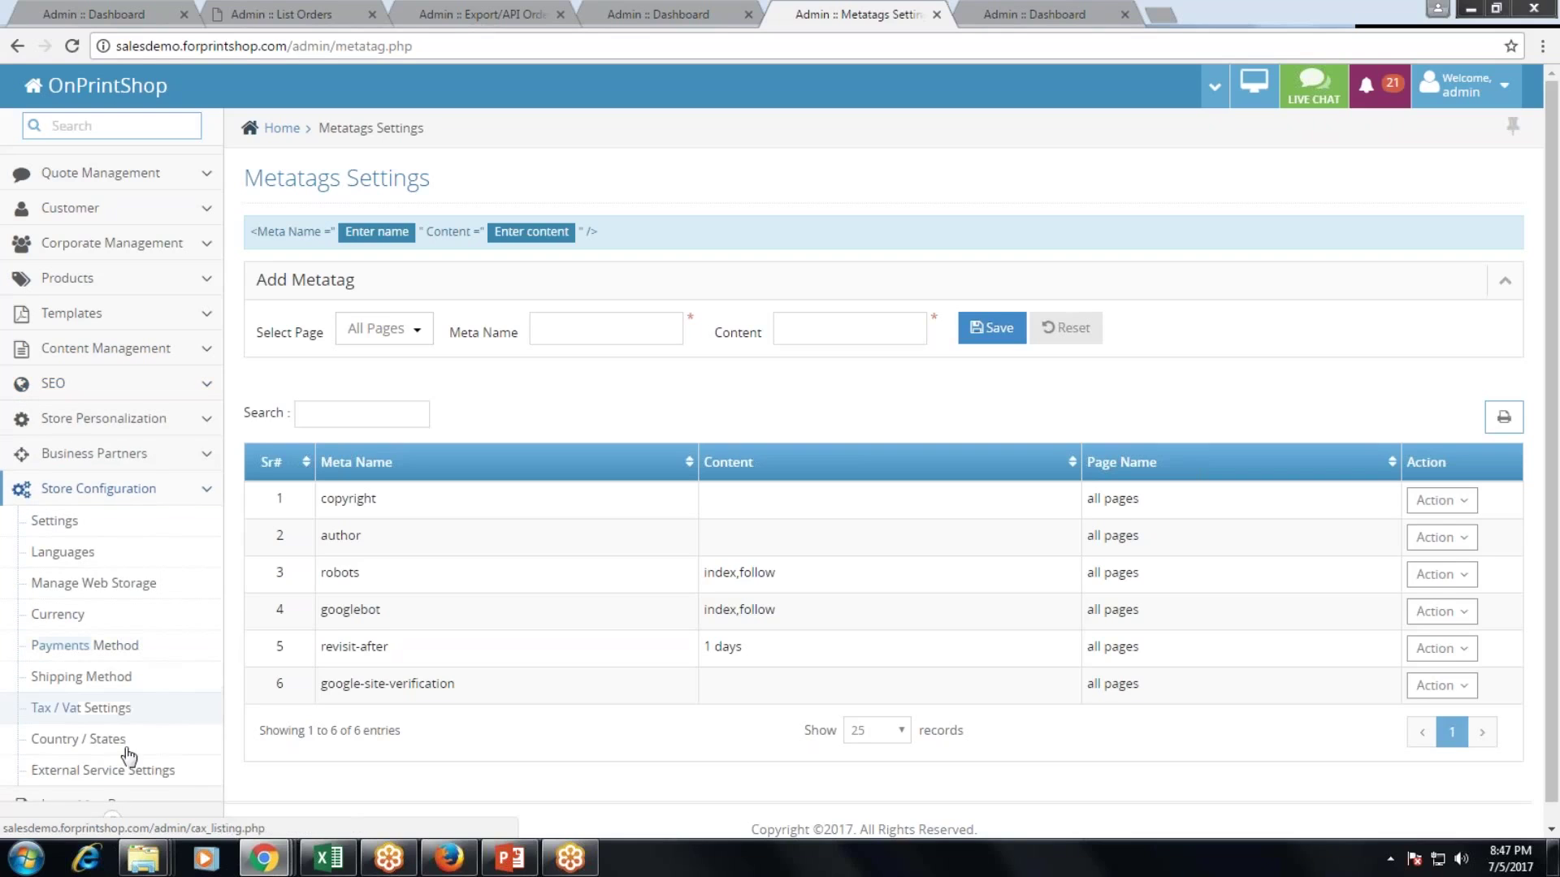
{"action": "left_click", "coordinate": [114, 770]}
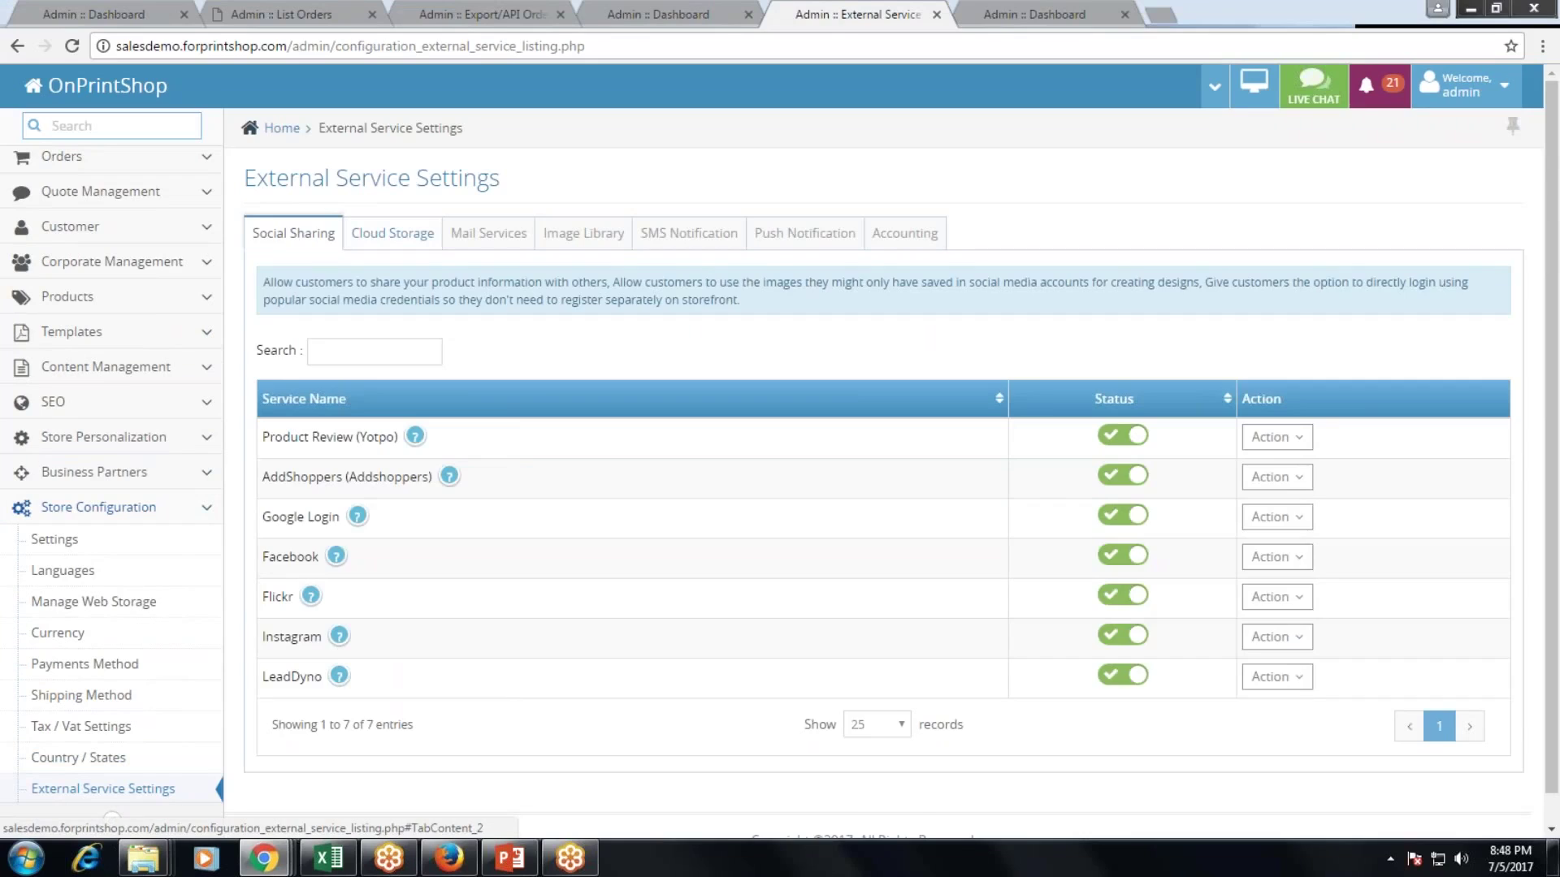
View the Cloud Storage and Mail Services tabs, then expand Reports > Sales in the sidebar.
{"action": "left_click", "coordinate": [392, 233]}
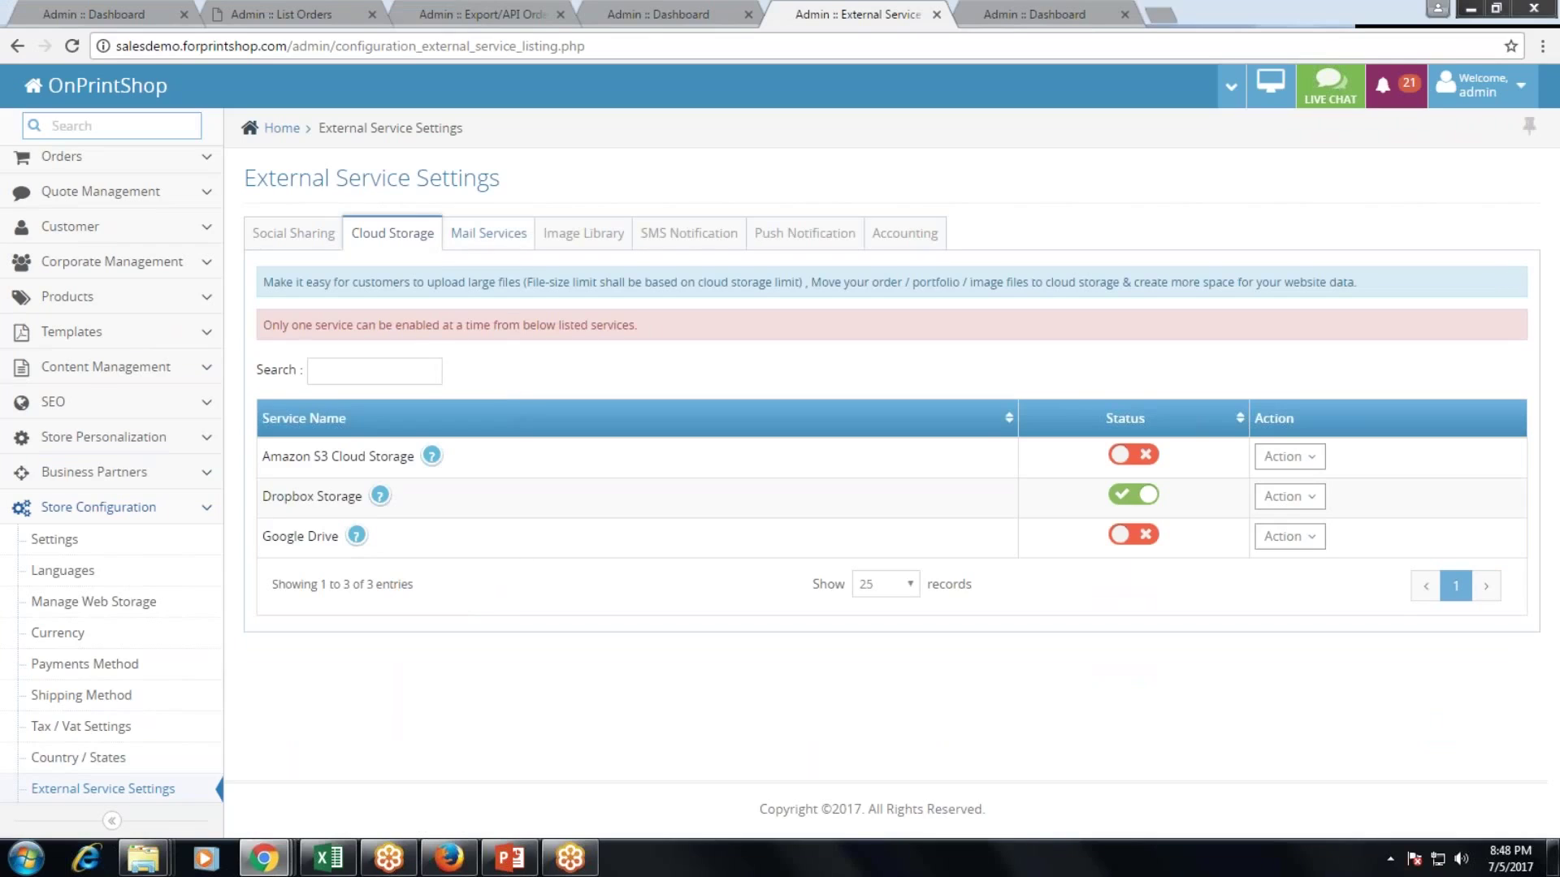
{"action": "left_click", "coordinate": [502, 242]}
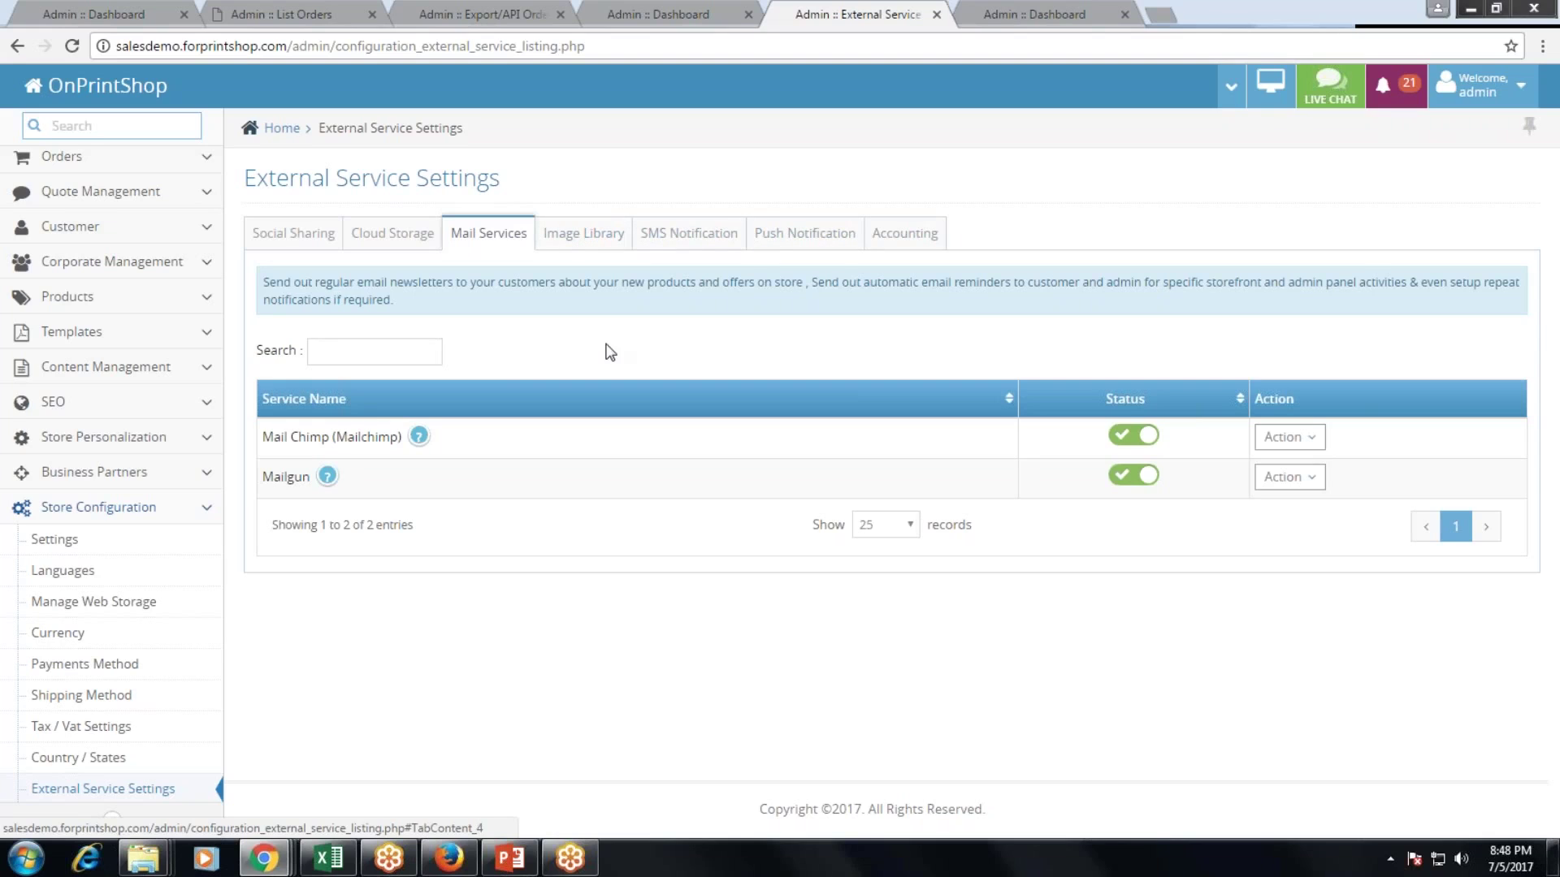
{"action": "scroll", "coordinate": [94, 601], "scroll_direction": "down", "scroll_amount": 2}
{"action": "scroll", "coordinate": [195, 697], "scroll_direction": "down", "scroll_amount": 1}
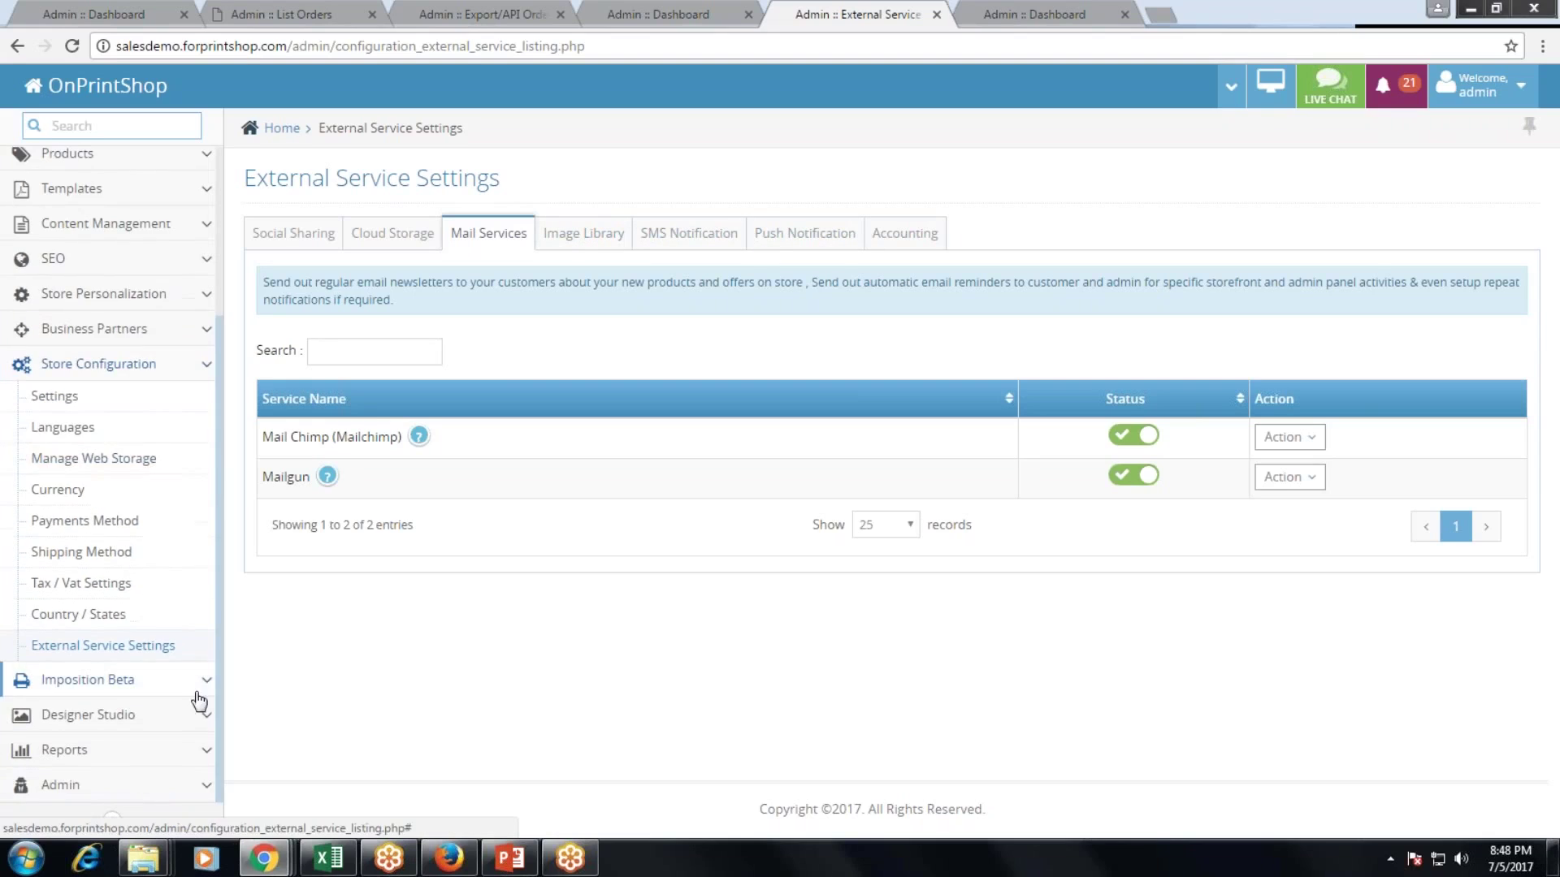
{"action": "left_click", "coordinate": [172, 751]}
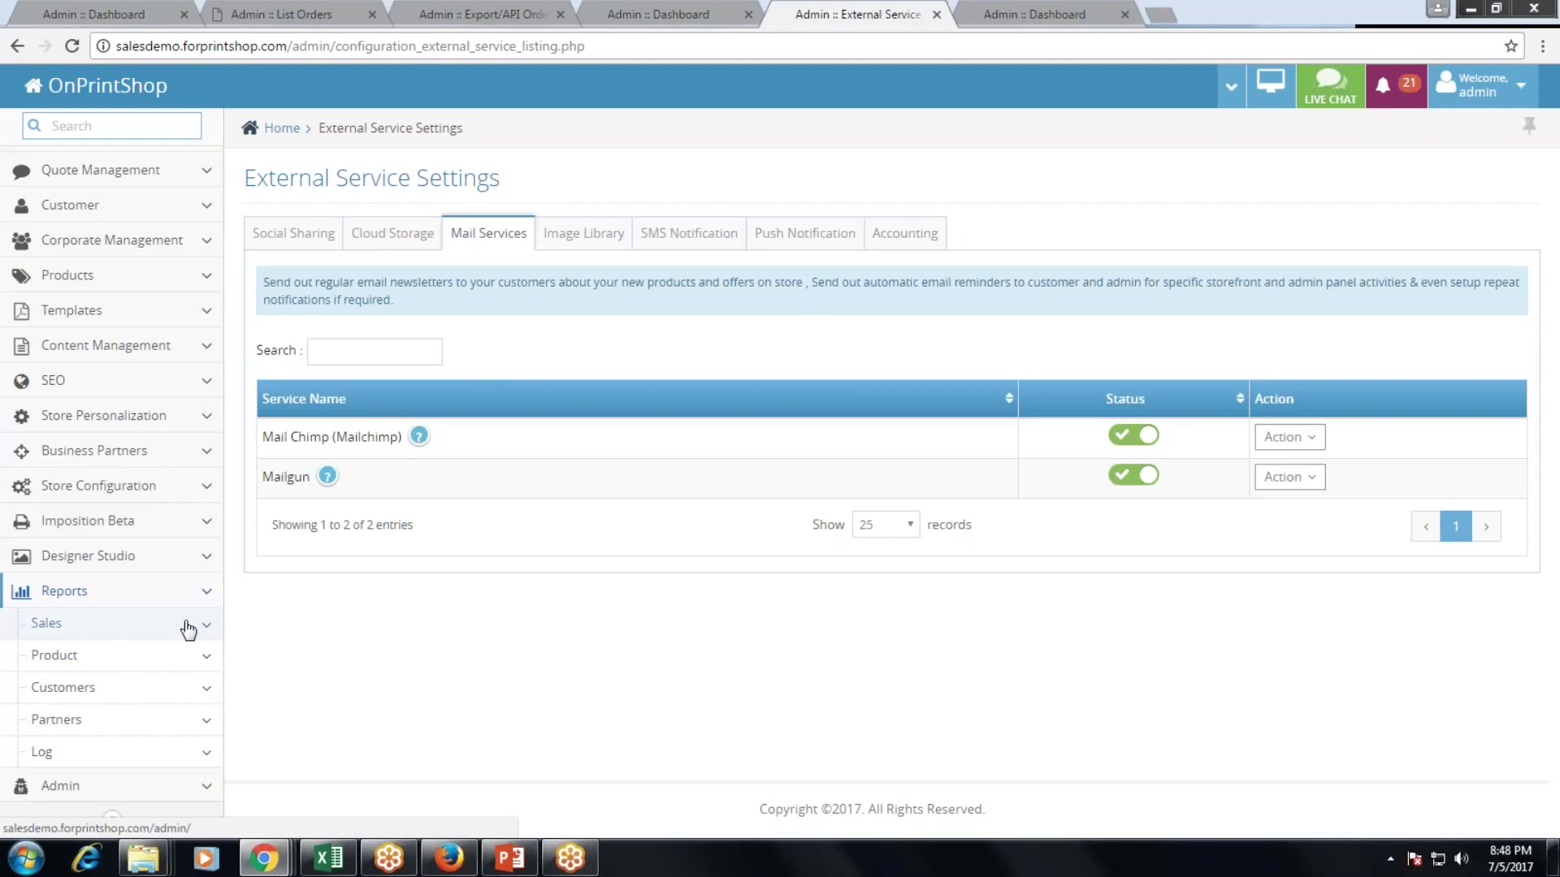
{"action": "left_click", "coordinate": [188, 630]}
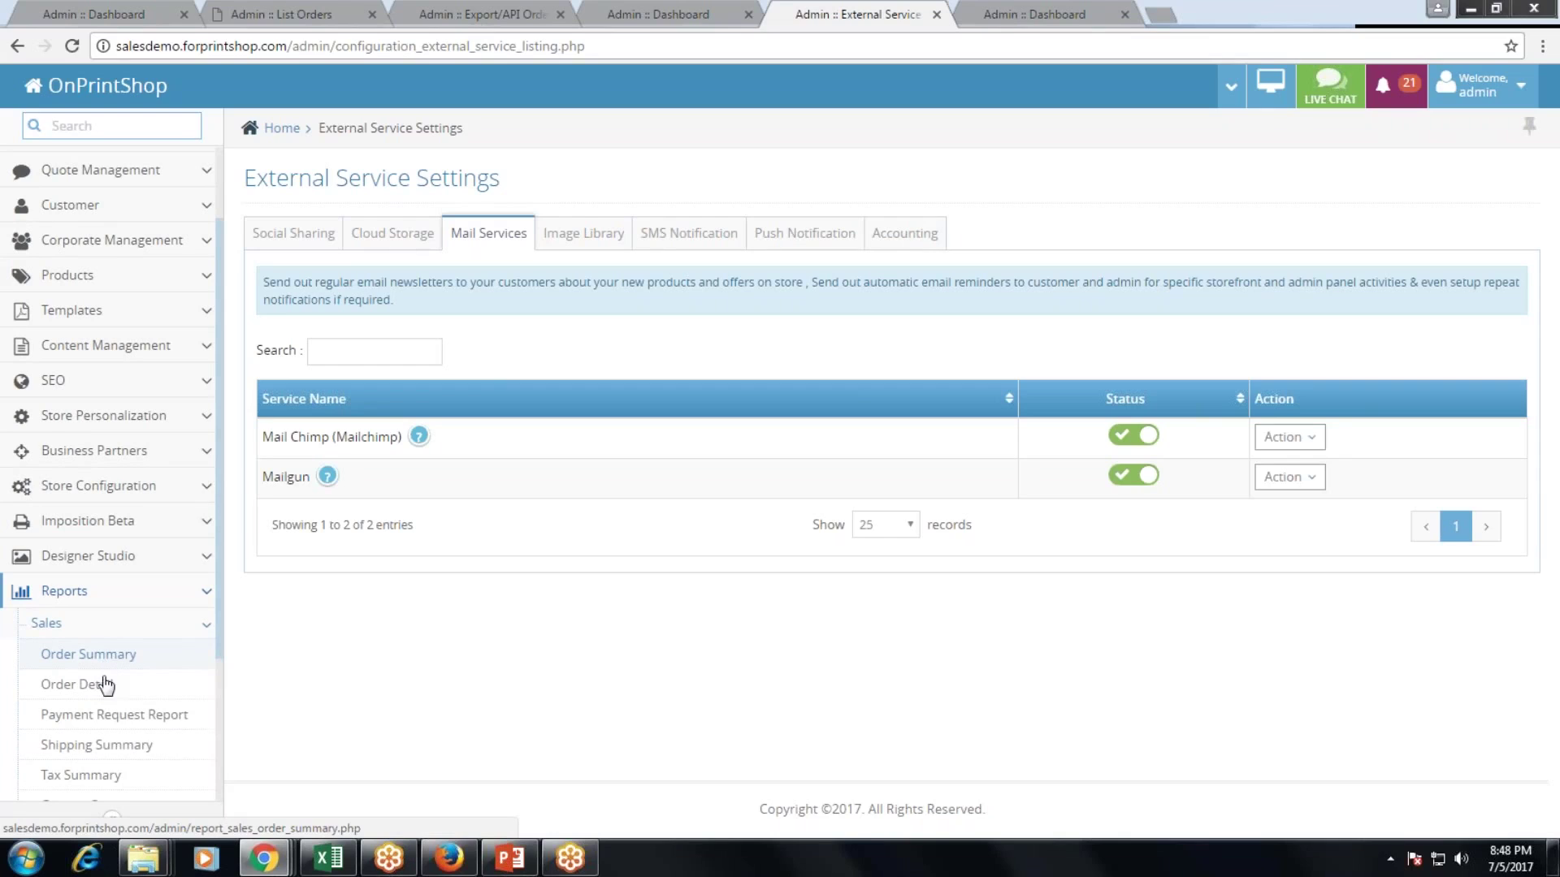
Run the Order Detail sales report for This Year and scroll through the results.
{"action": "left_click", "coordinate": [106, 685]}
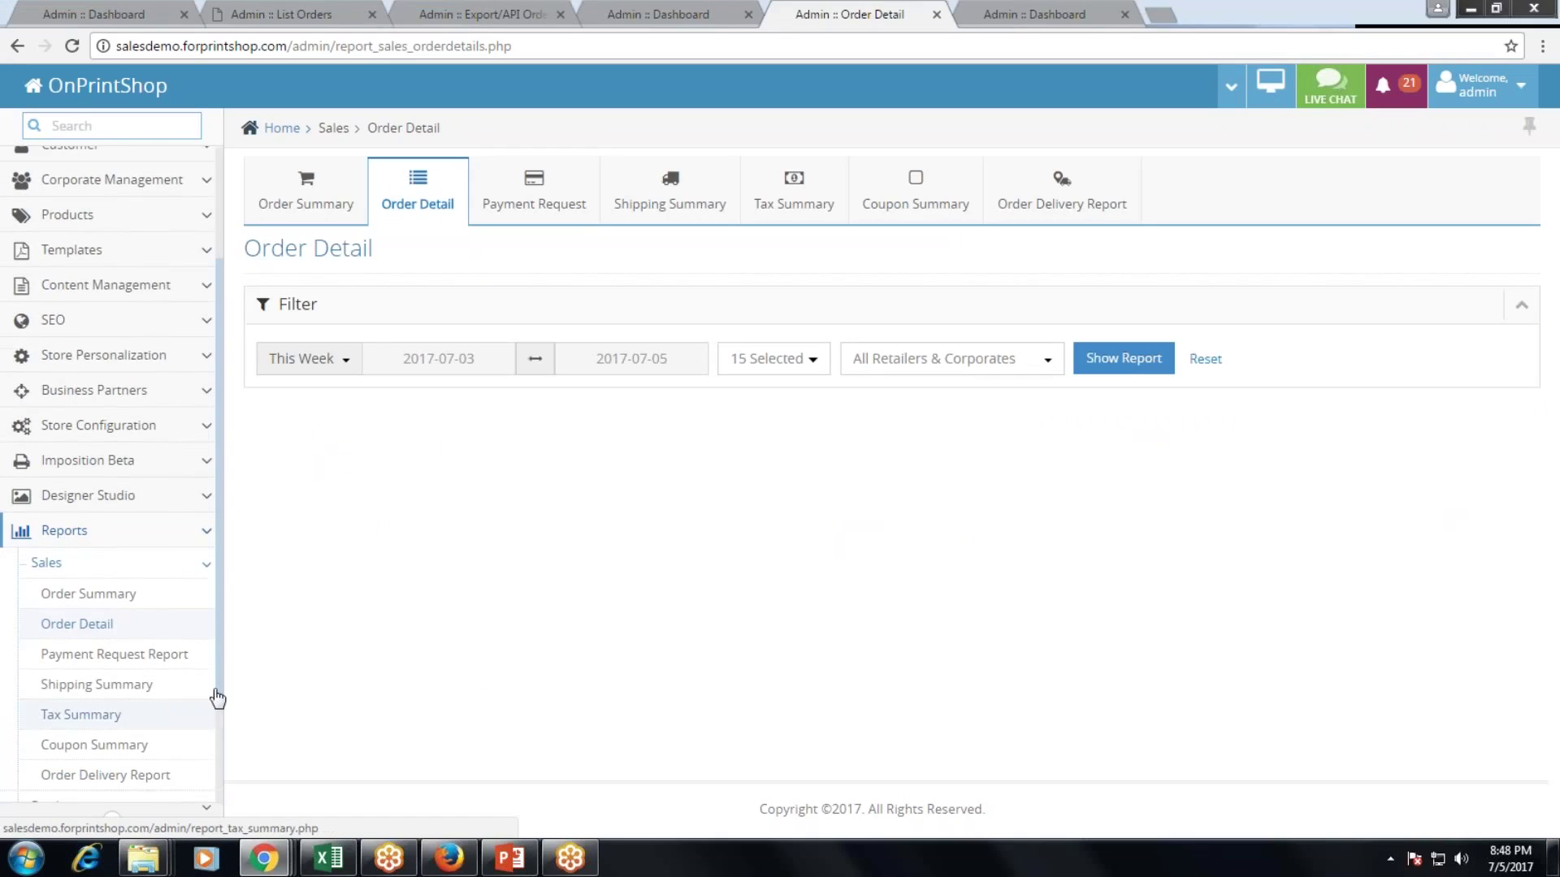
{"action": "left_click", "coordinate": [315, 359]}
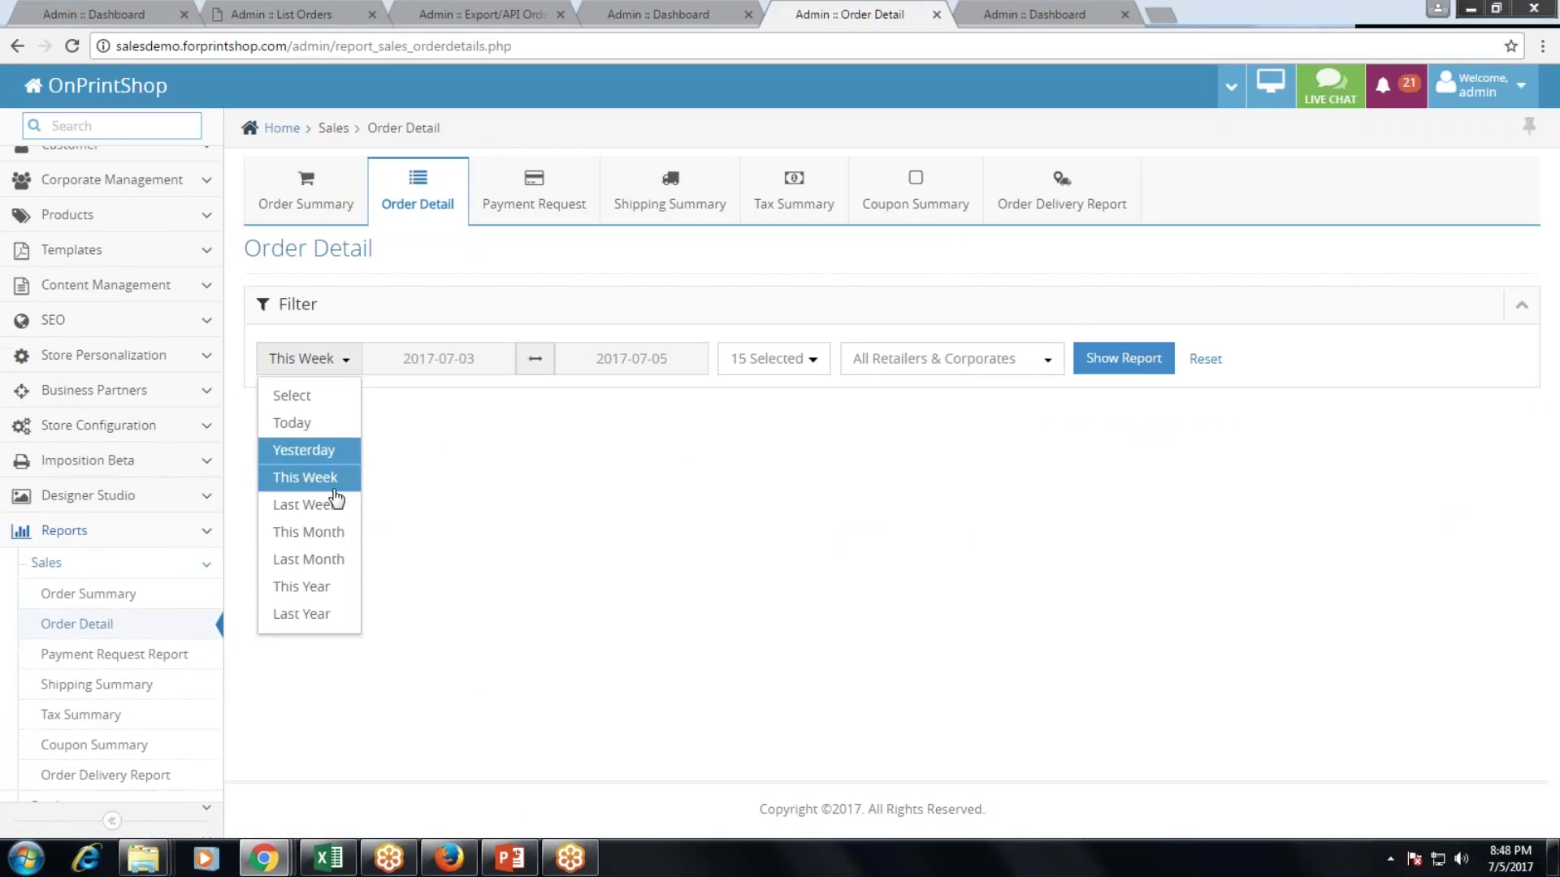
{"action": "left_click", "coordinate": [317, 587]}
{"action": "left_click", "coordinate": [1099, 370]}
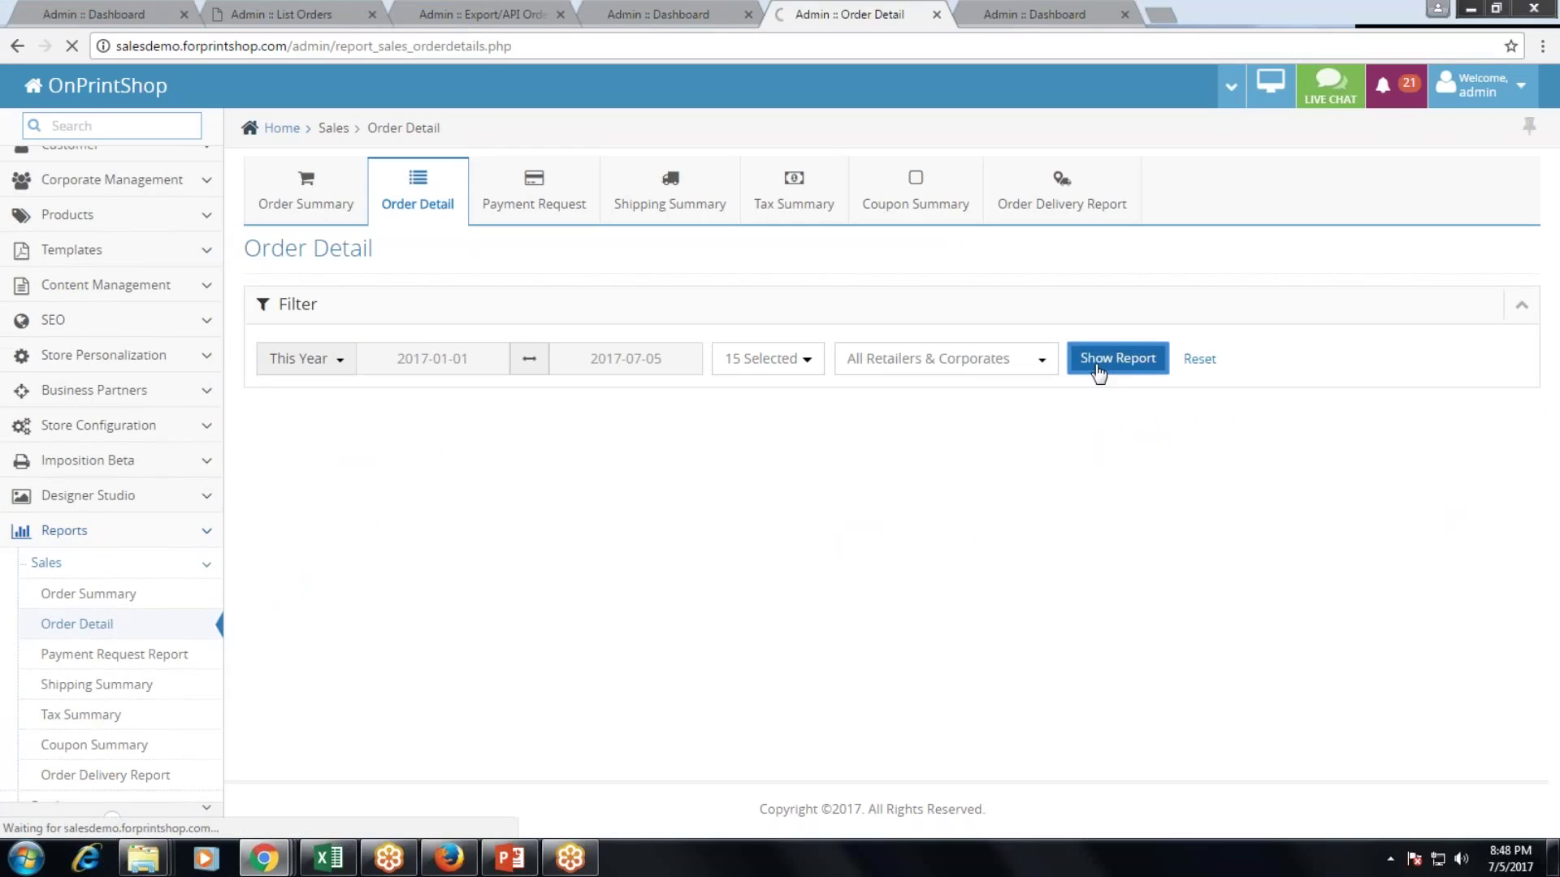
{"action": "scroll", "coordinate": [1126, 486], "scroll_direction": "down", "scroll_amount": 3}
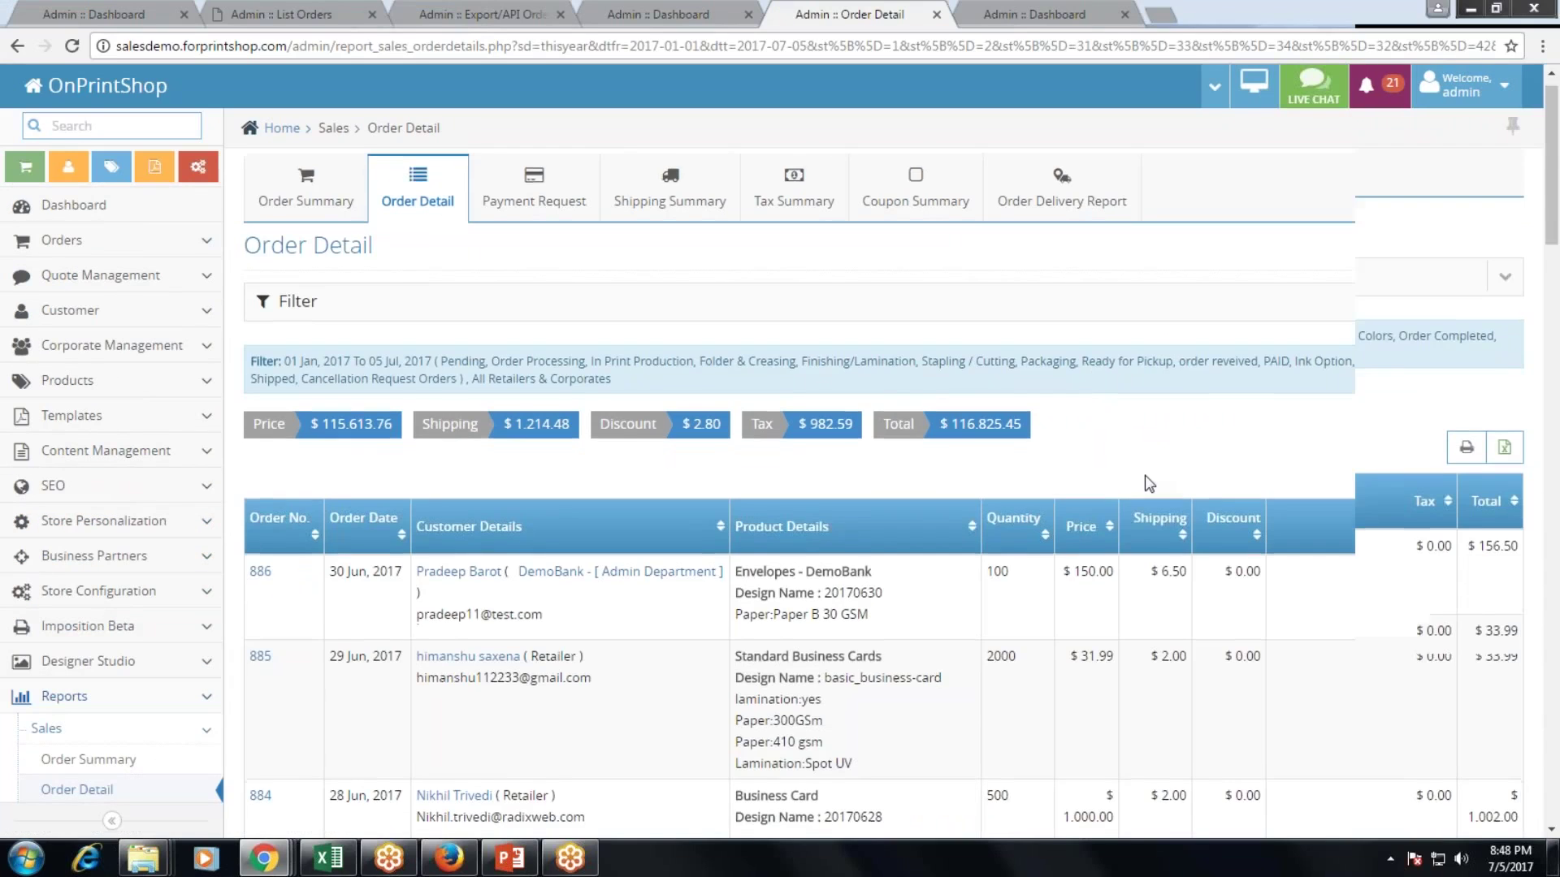
{"action": "scroll", "coordinate": [106, 715], "scroll_direction": "down", "scroll_amount": 4}
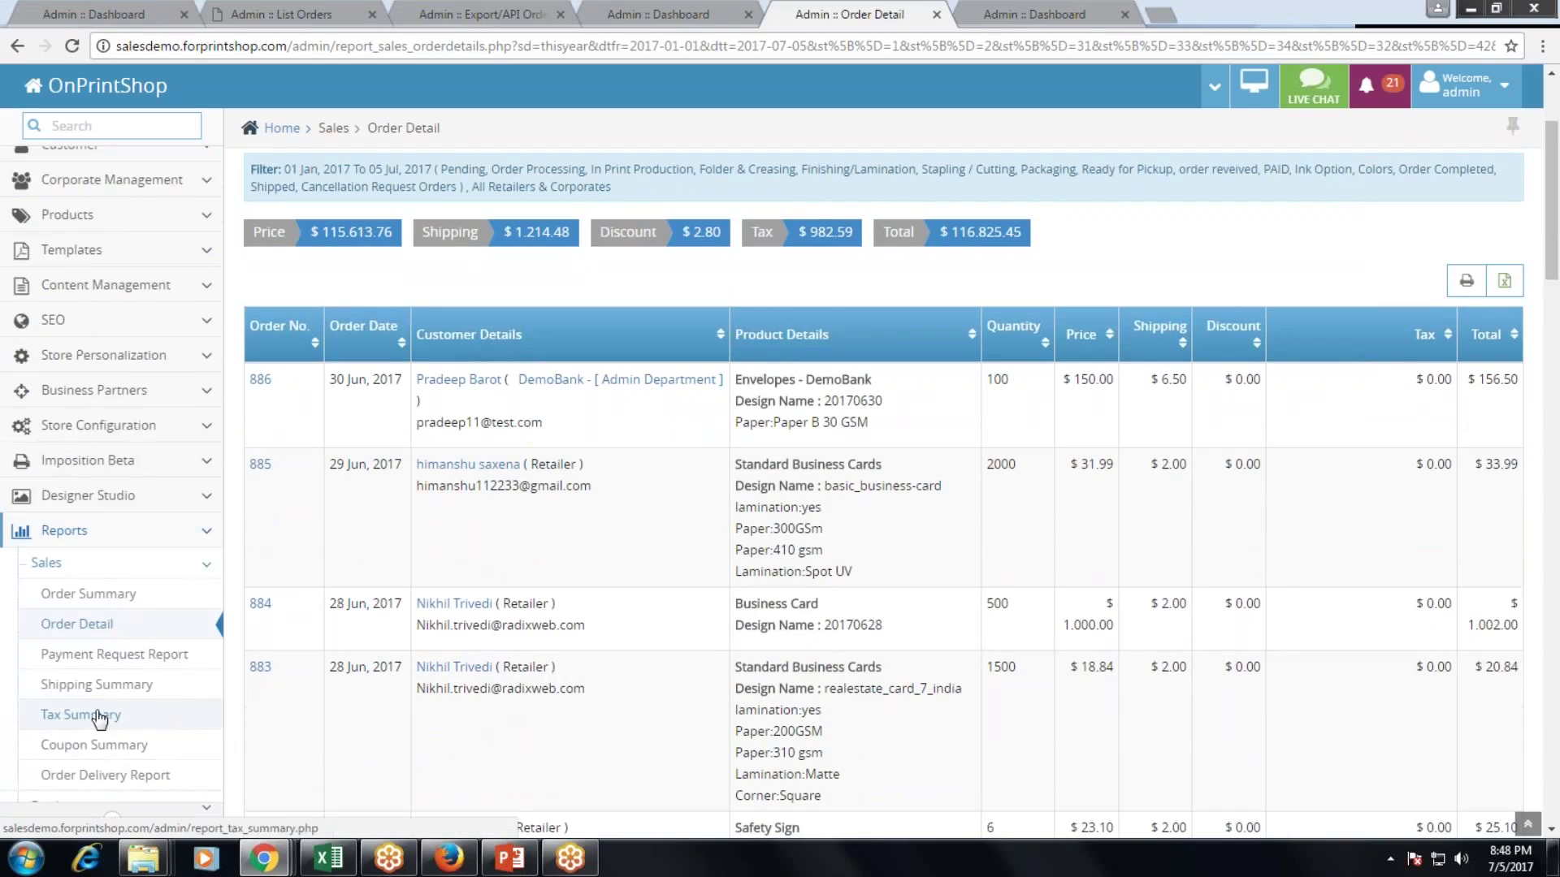
Browse the customer, partner and log report categories, then collapse the navigation sidebar.
{"action": "left_click", "coordinate": [136, 689]}
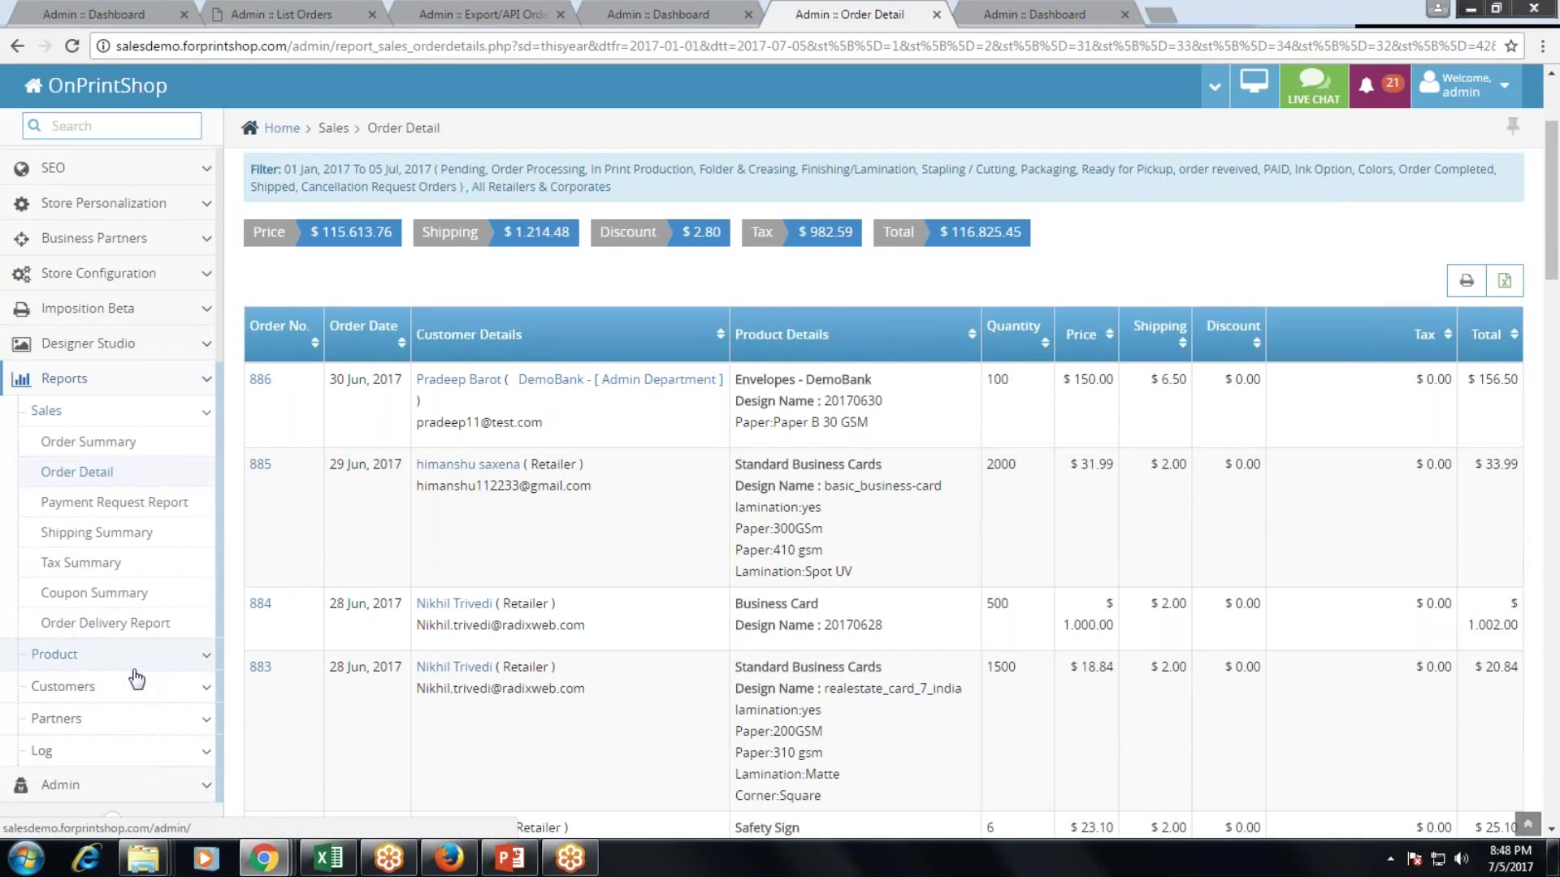
{"action": "scroll", "coordinate": [141, 705], "scroll_direction": "down", "scroll_amount": 1}
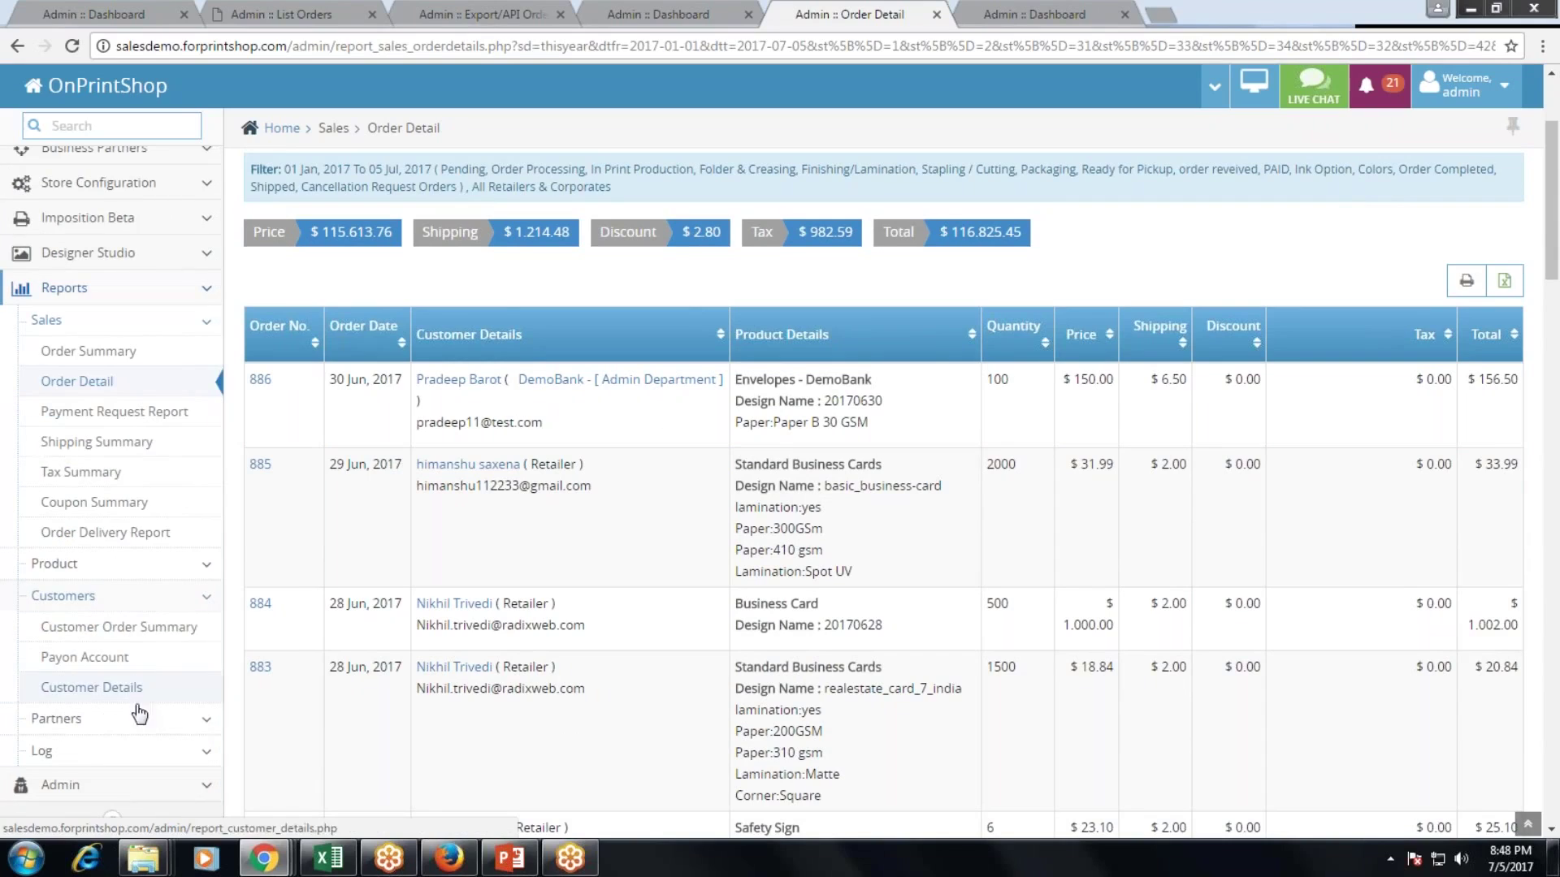
{"action": "left_click", "coordinate": [140, 719]}
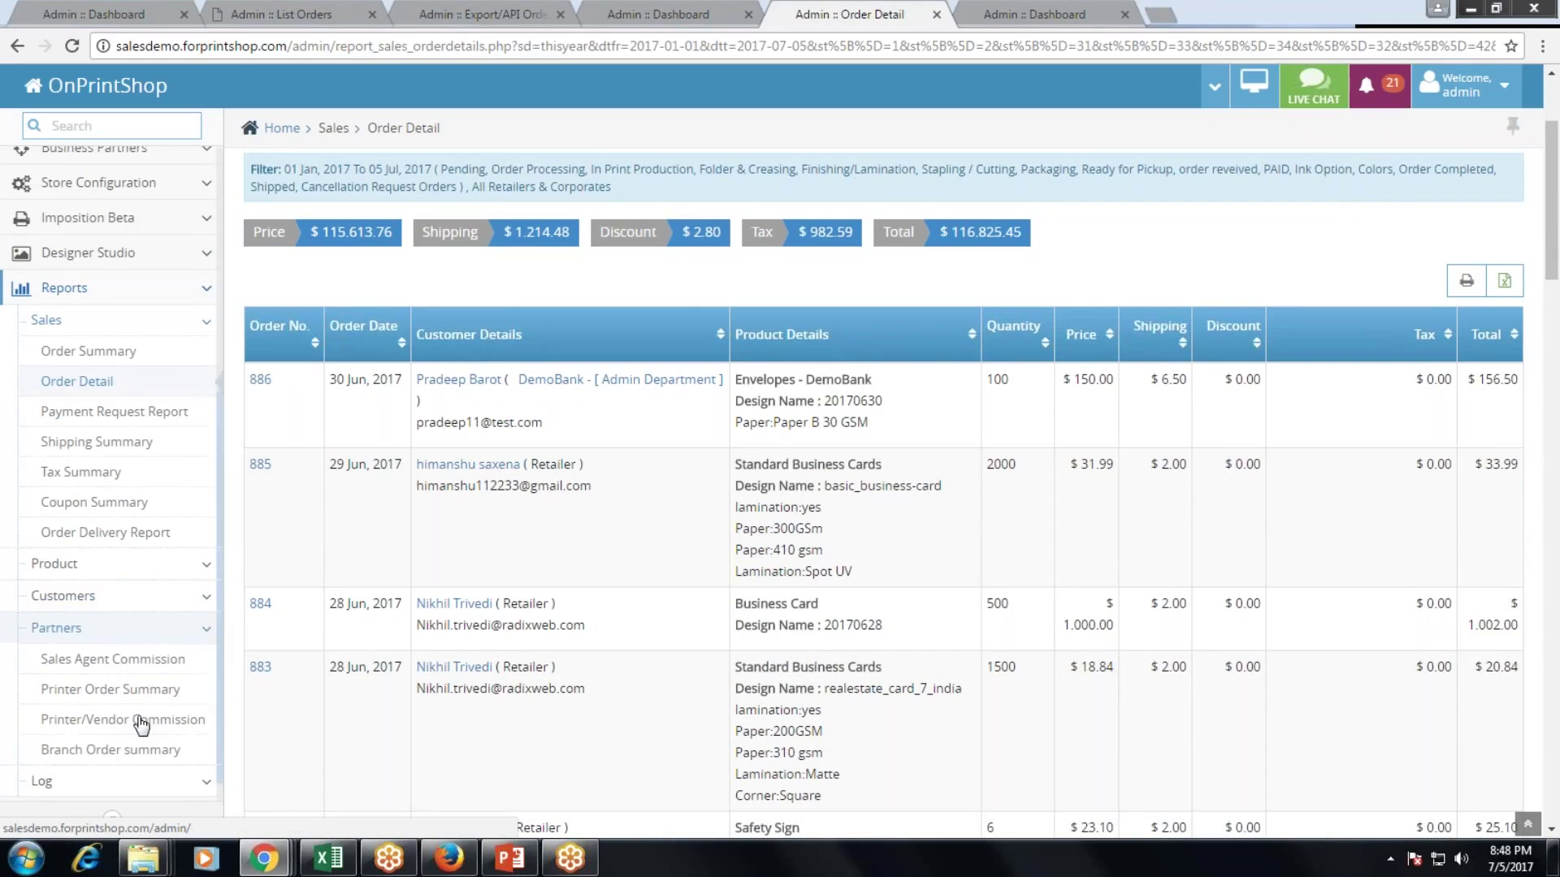
{"action": "left_click", "coordinate": [64, 595]}
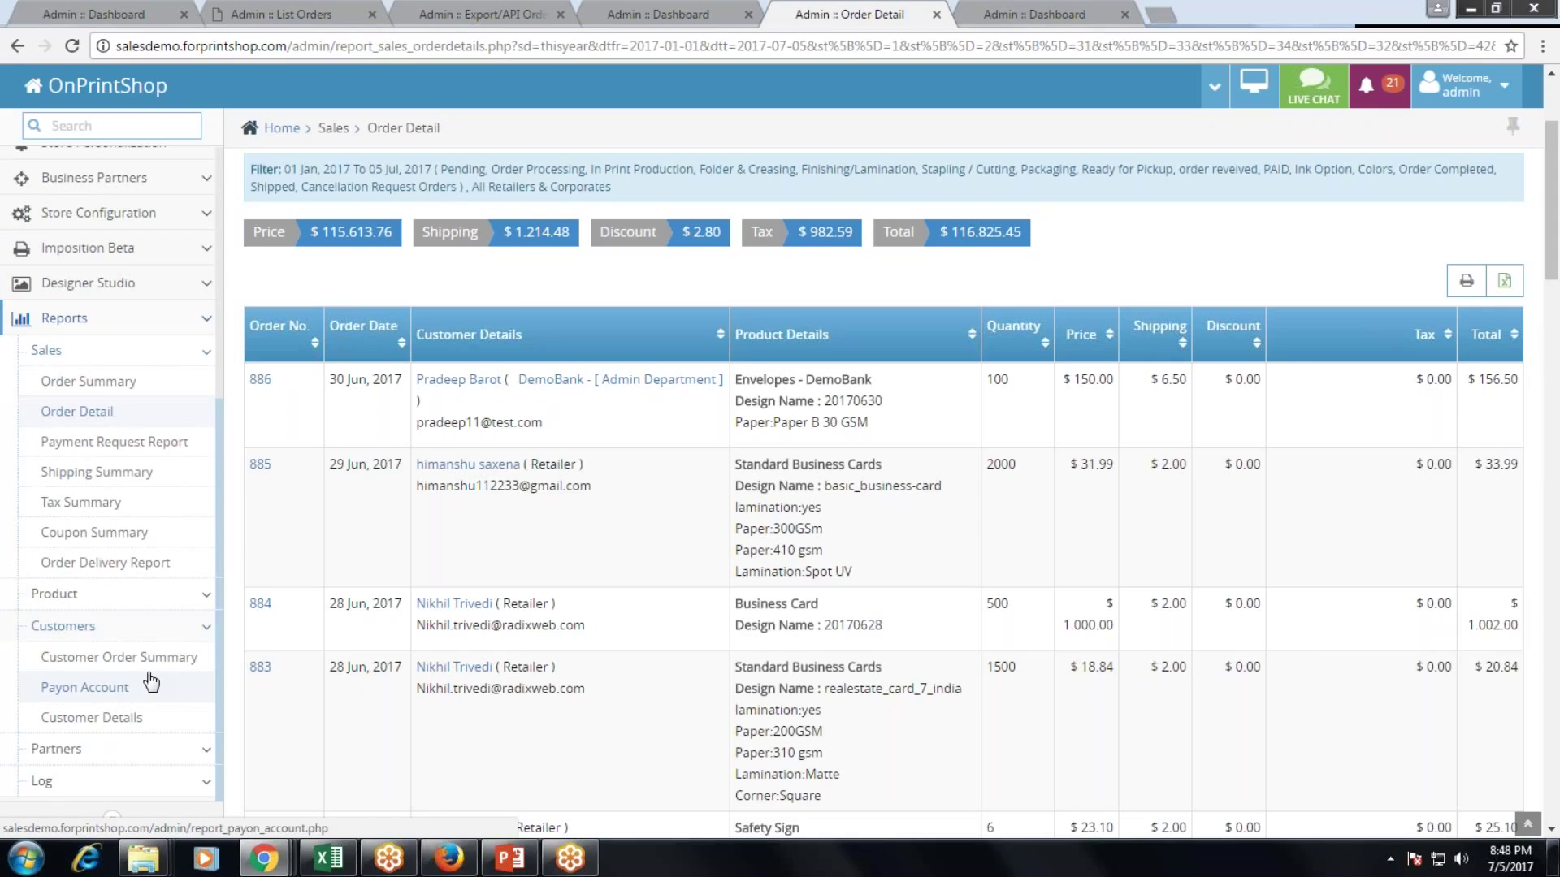
{"action": "left_click", "coordinate": [157, 779]}
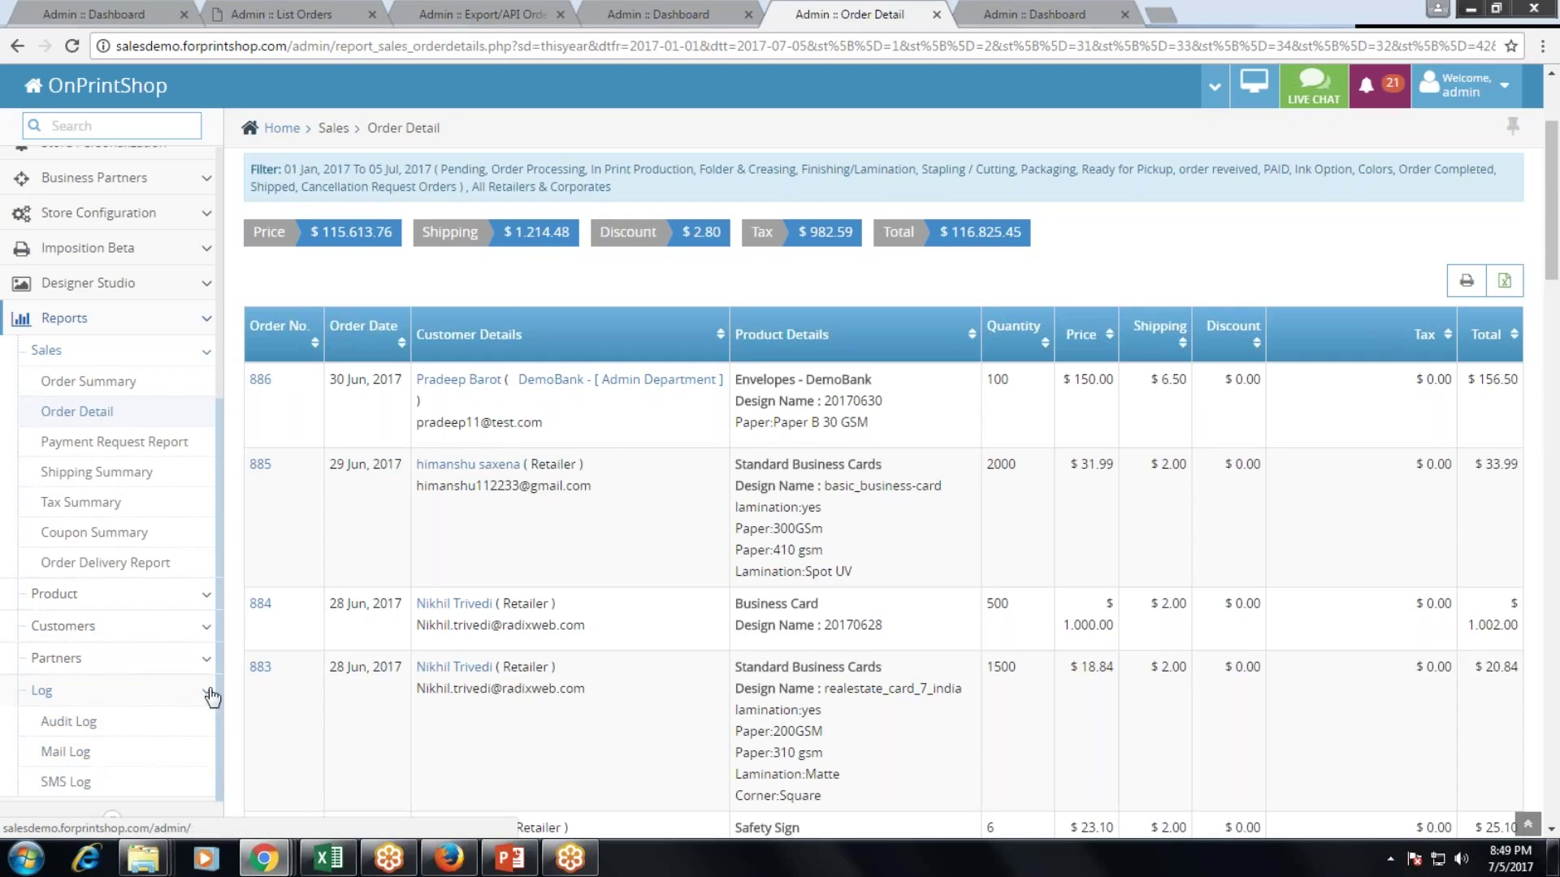
{"action": "scroll", "coordinate": [236, 696], "scroll_direction": "down", "scroll_amount": 5}
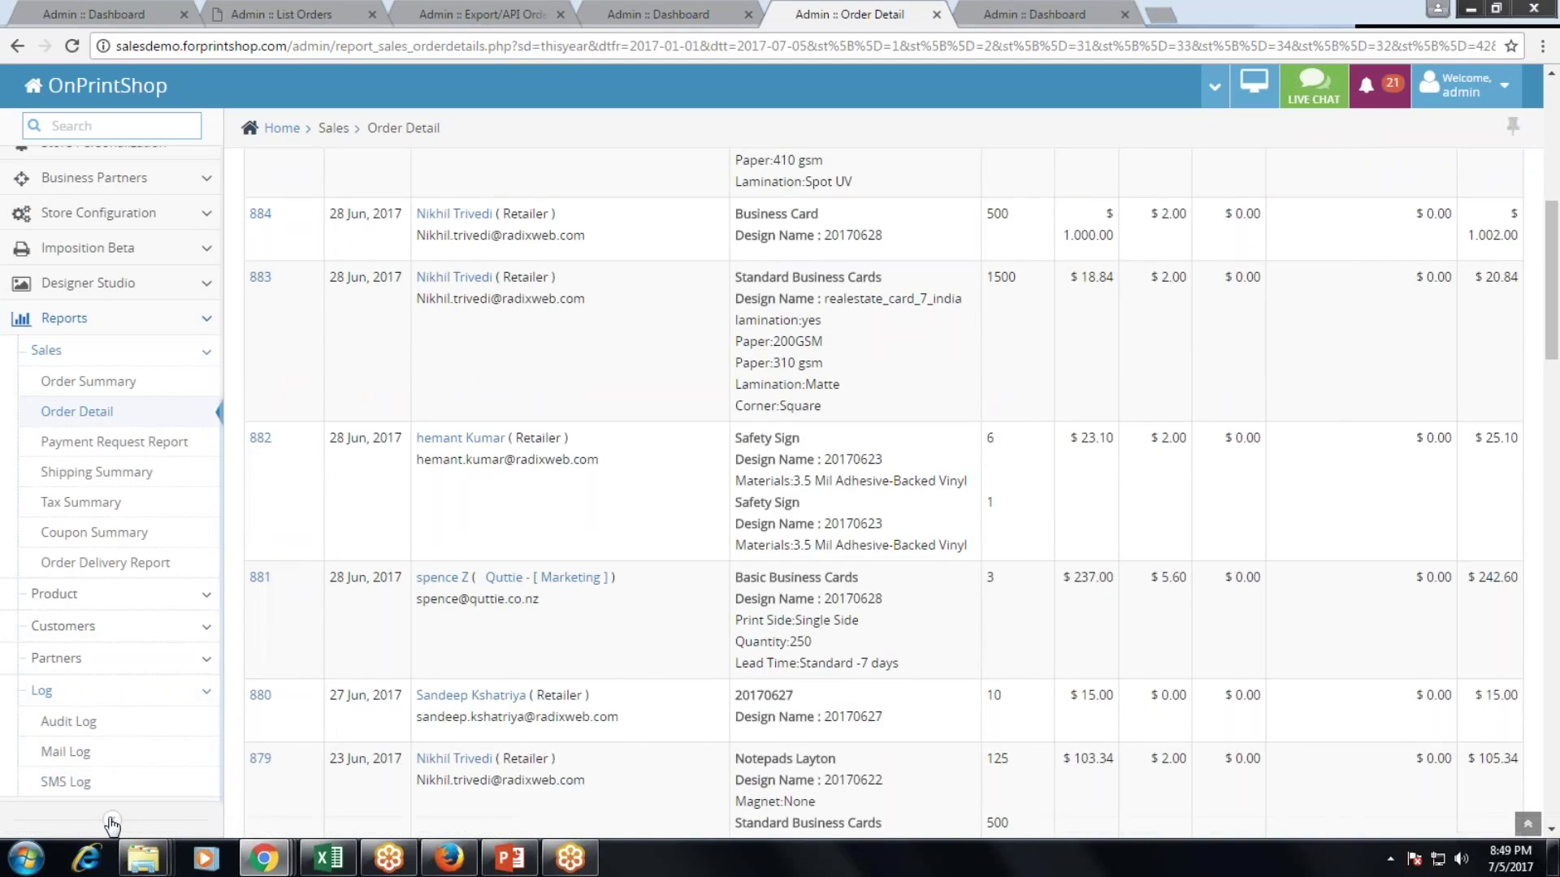
{"action": "left_click", "coordinate": [111, 820]}
Go to Admin > Admin Group / Role to list the admin groups.
{"action": "mouse_move", "coordinate": [25, 776]}
{"action": "scroll", "coordinate": [25, 776], "scroll_direction": "down", "scroll_amount": 5}
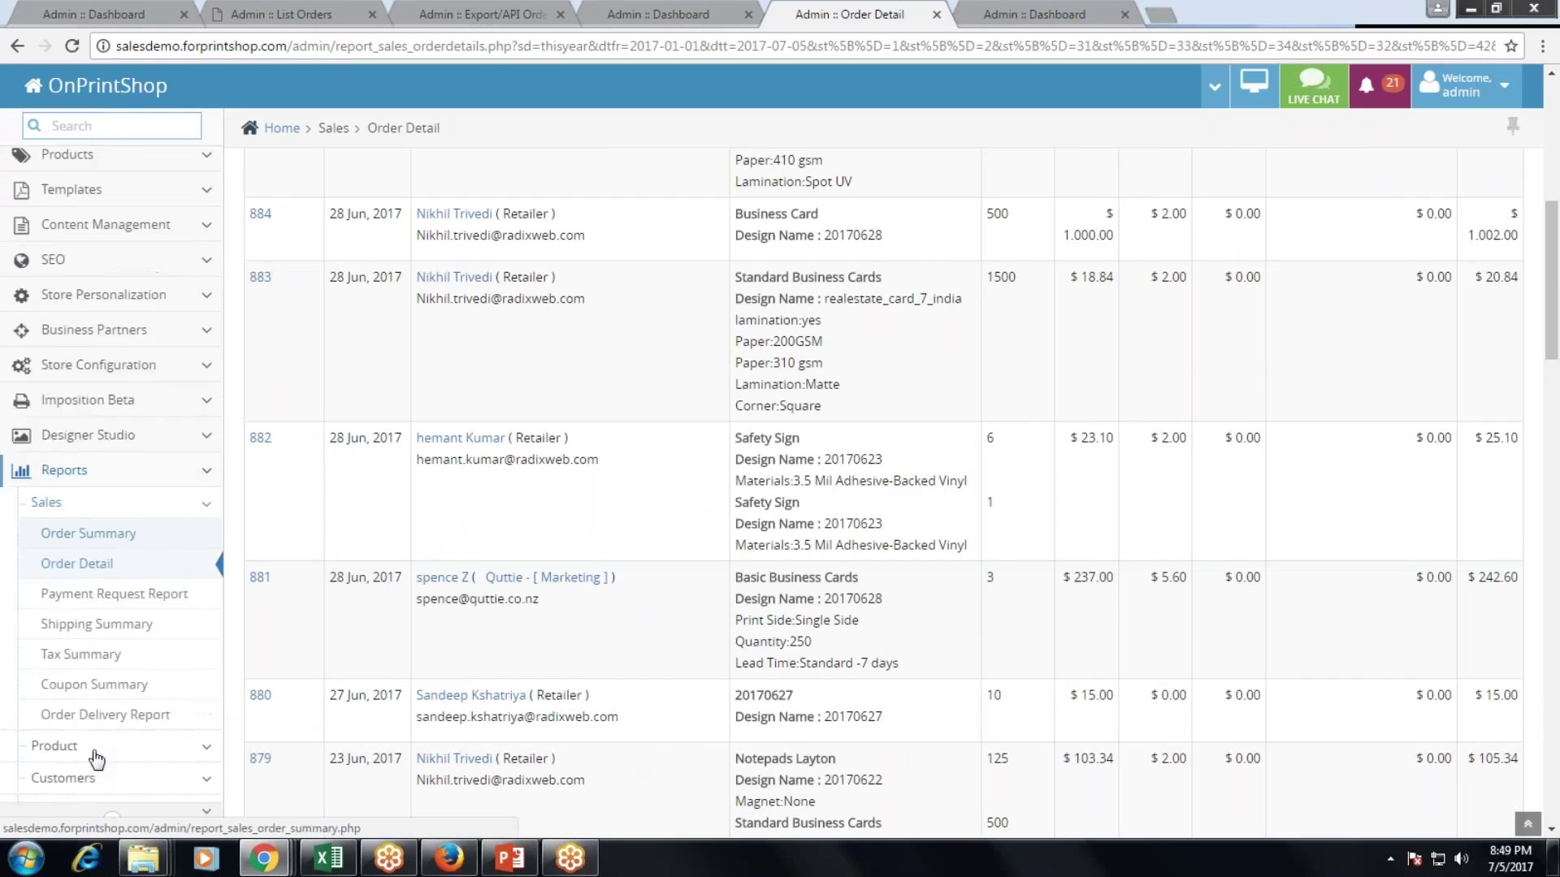
{"action": "left_click", "coordinate": [112, 787]}
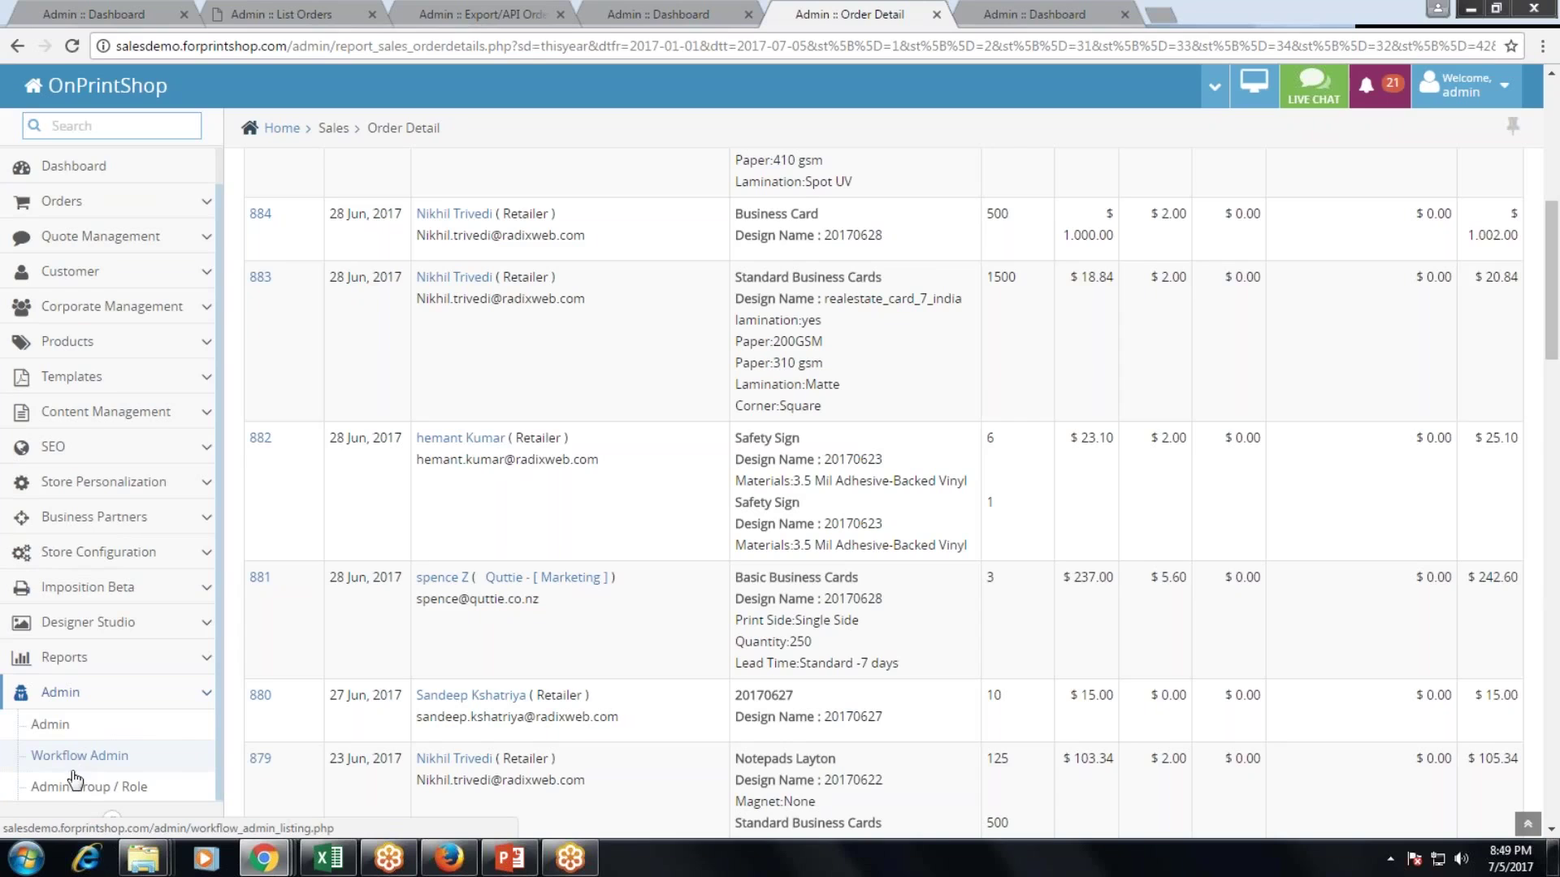
{"action": "left_click", "coordinate": [76, 786]}
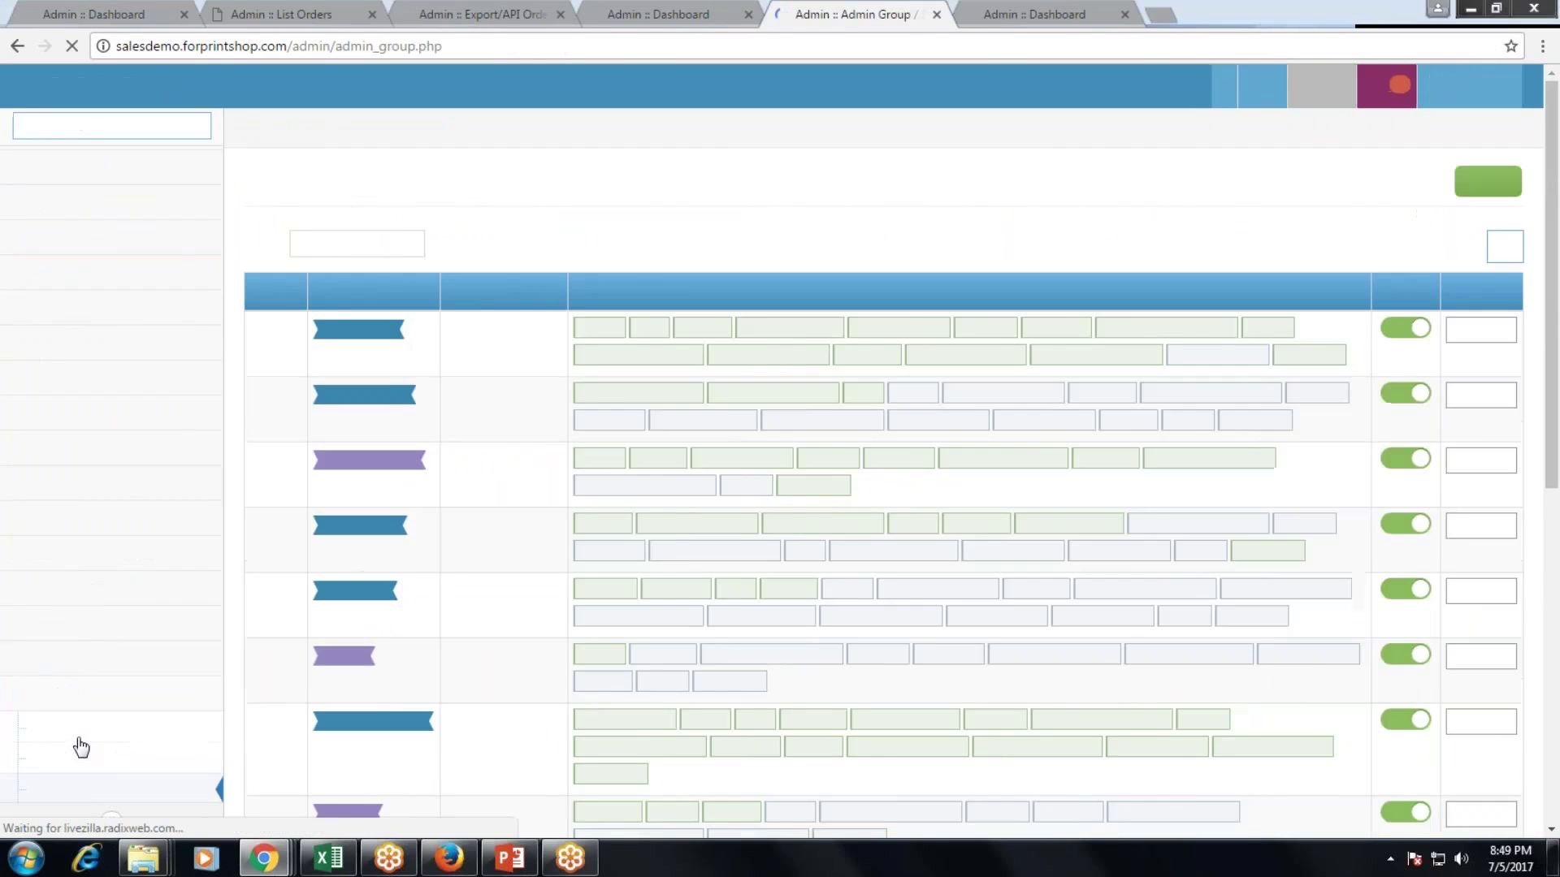